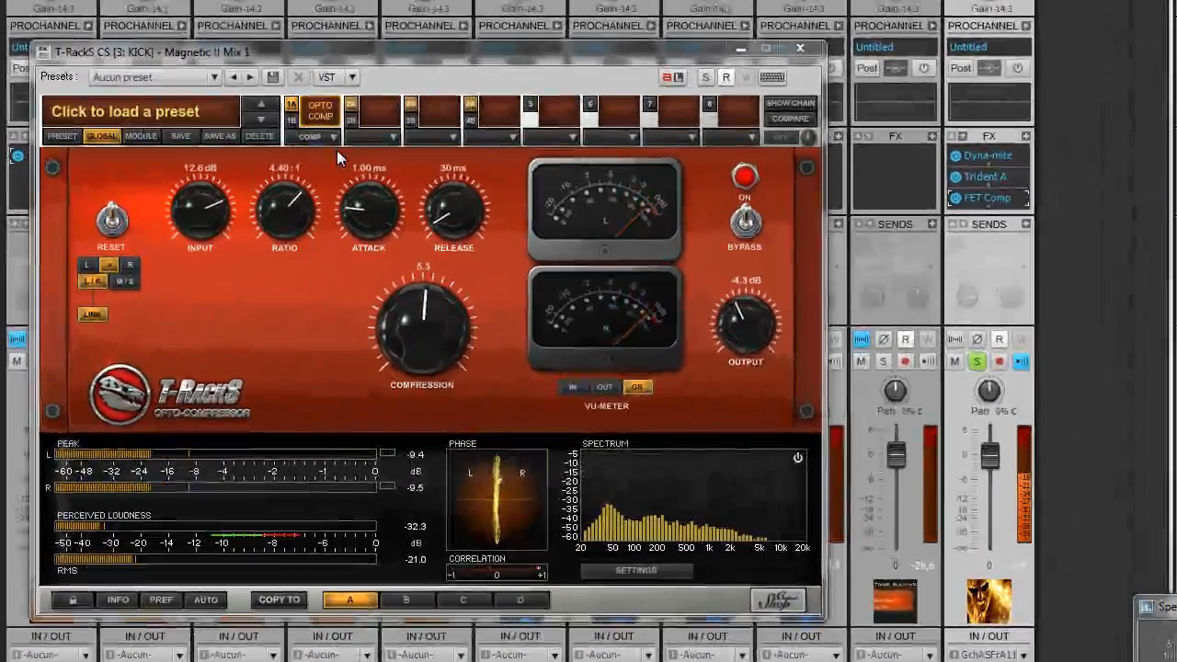
Step: Replace the kick's Opto Compressor in T-RackS slot 1A with the Classic Equalizer
{"action": "left_click", "coordinate": [225, 217]}
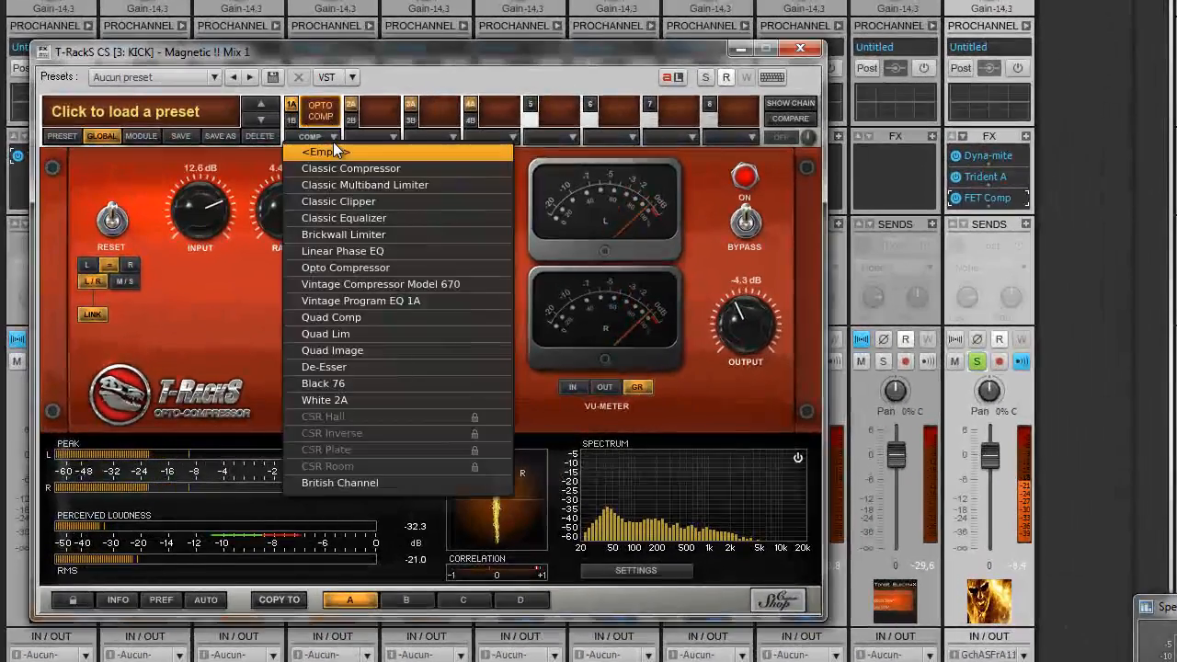
{"action": "left_click", "coordinate": [358, 218]}
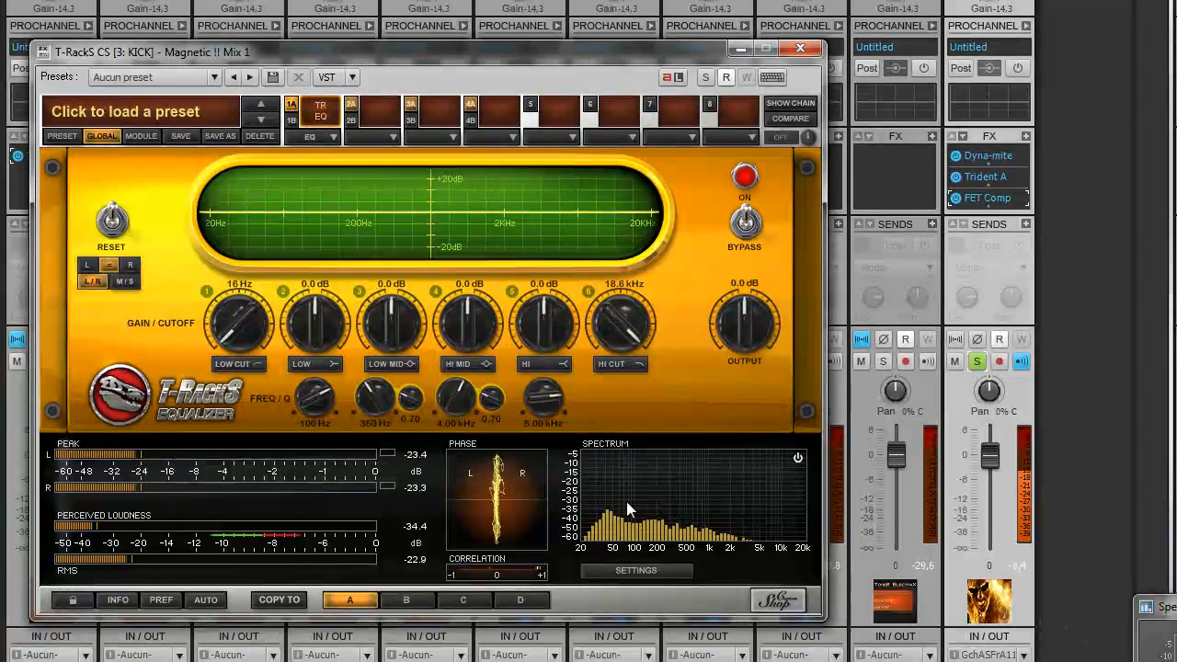
Step: In the kick's T-RackS metering settings, choose Hip Hop/Rap as the loudness suggestion genre
{"action": "left_click", "coordinate": [667, 571]}
{"action": "mouse_move", "coordinate": [668, 502]}
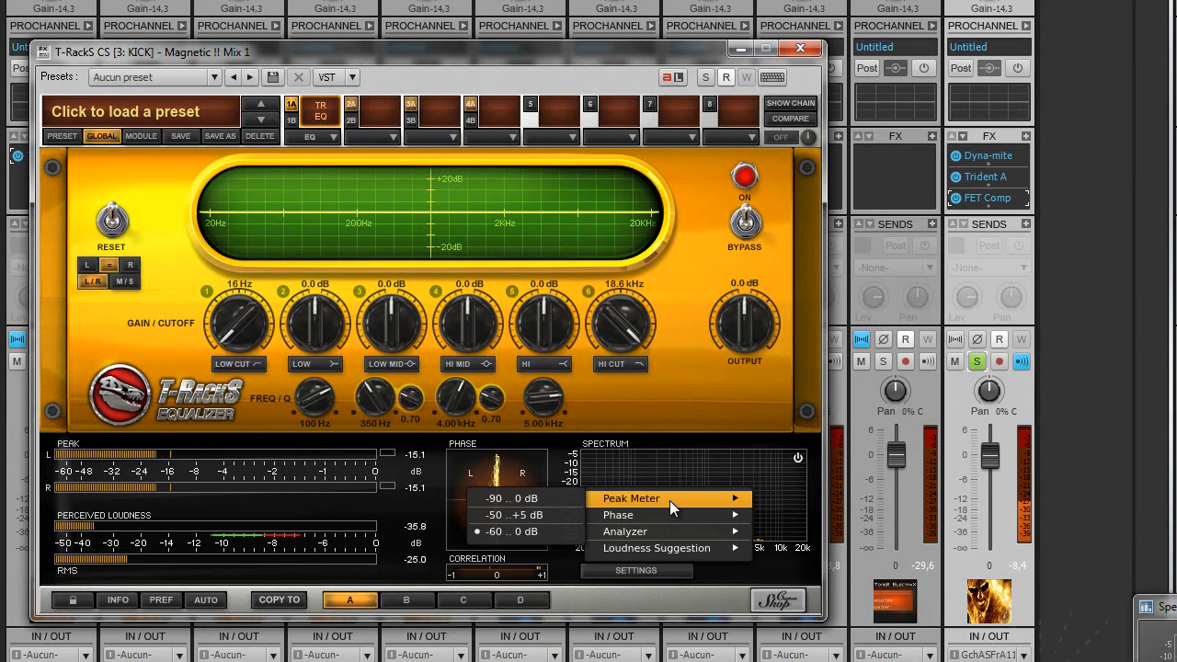
{"action": "mouse_move", "coordinate": [659, 533]}
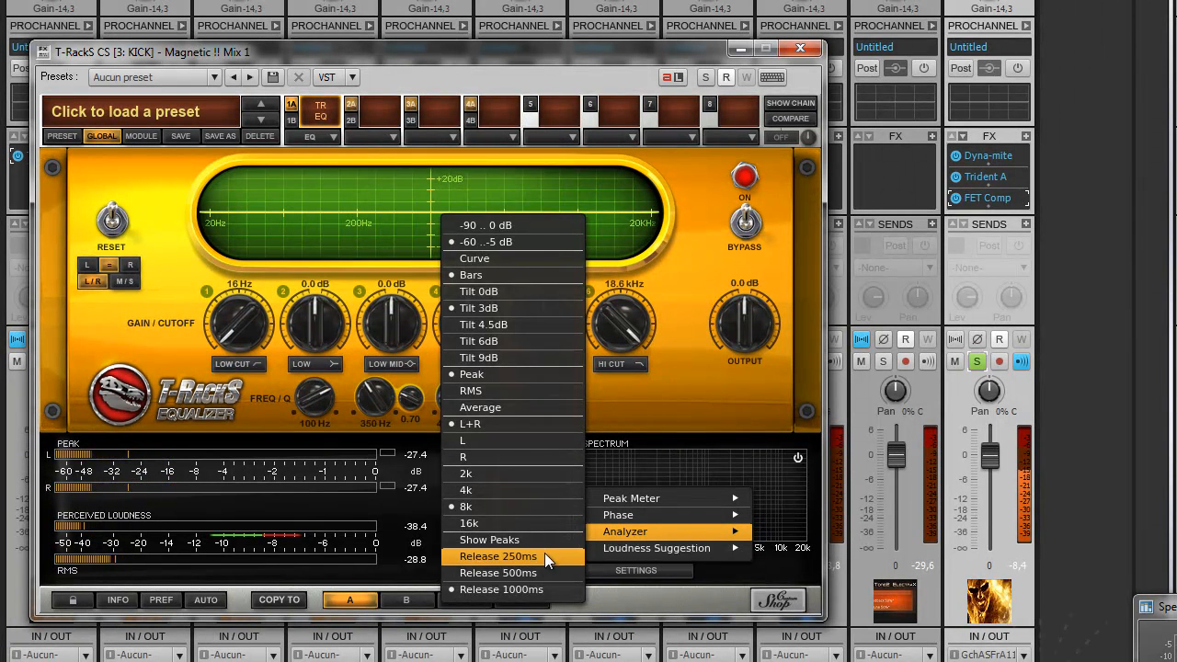
{"action": "mouse_move", "coordinate": [586, 551]}
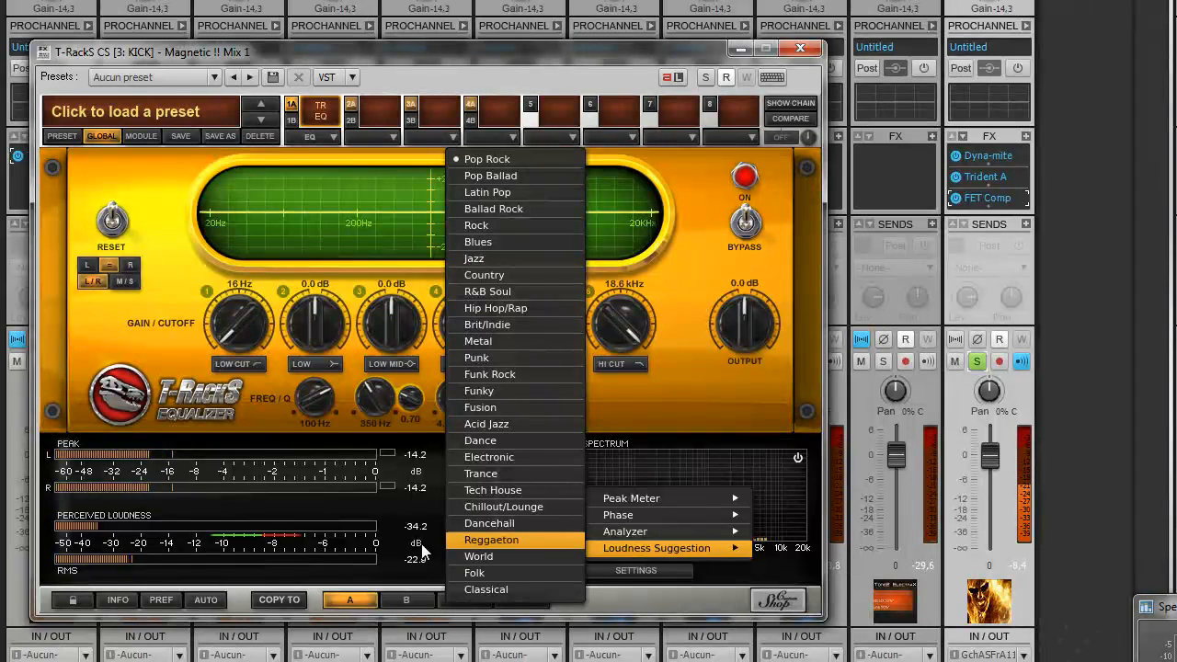
{"action": "left_click", "coordinate": [169, 445]}
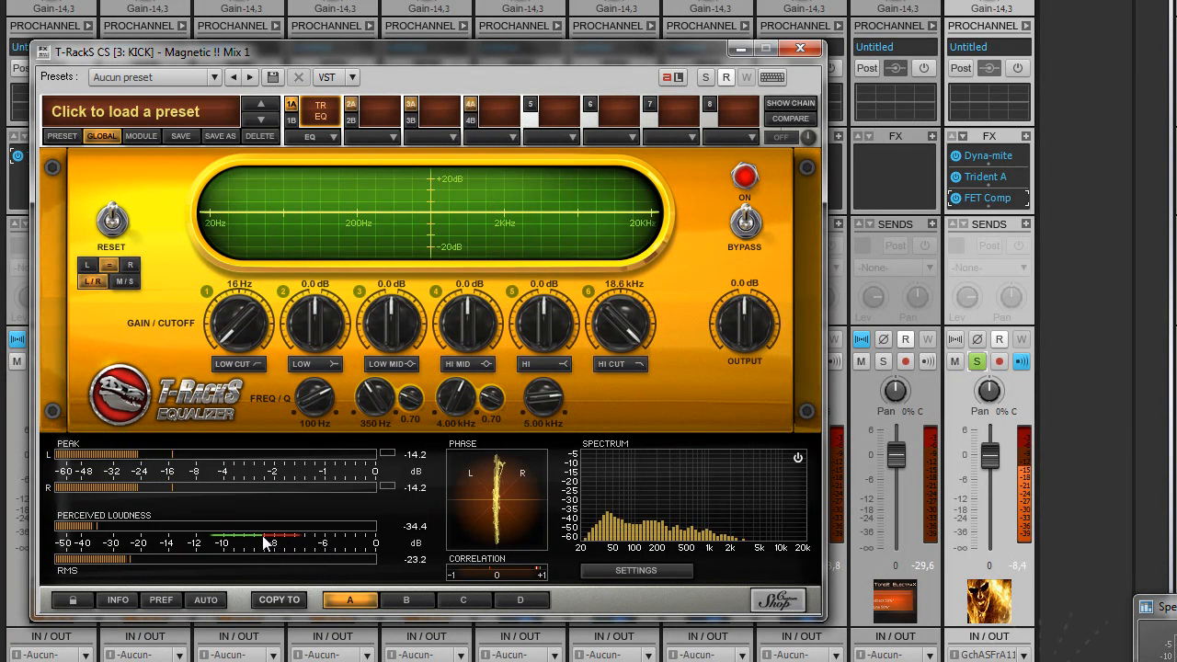
{"action": "left_click", "coordinate": [602, 572]}
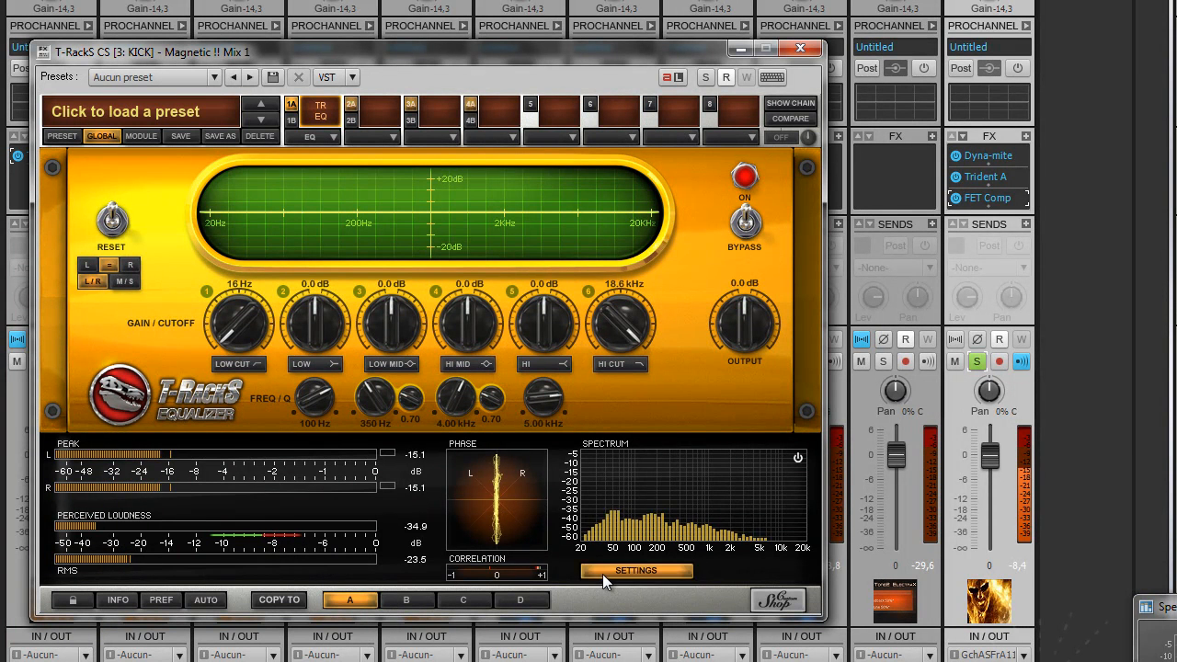
{"action": "mouse_move", "coordinate": [633, 551]}
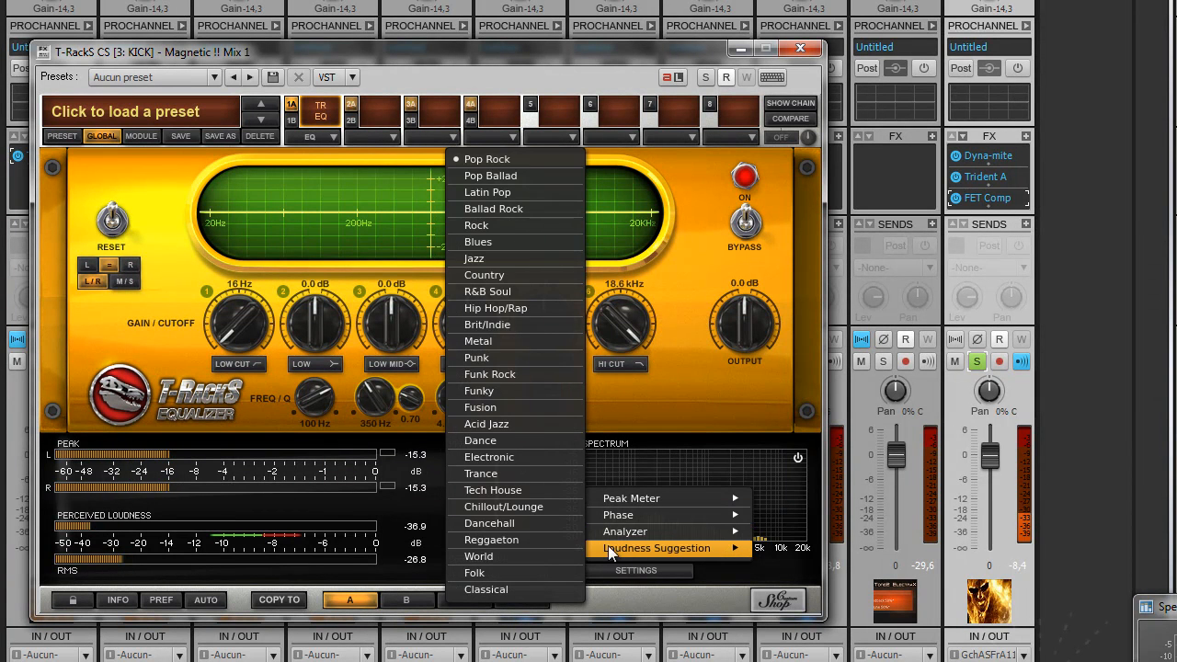
{"action": "left_click", "coordinate": [520, 306]}
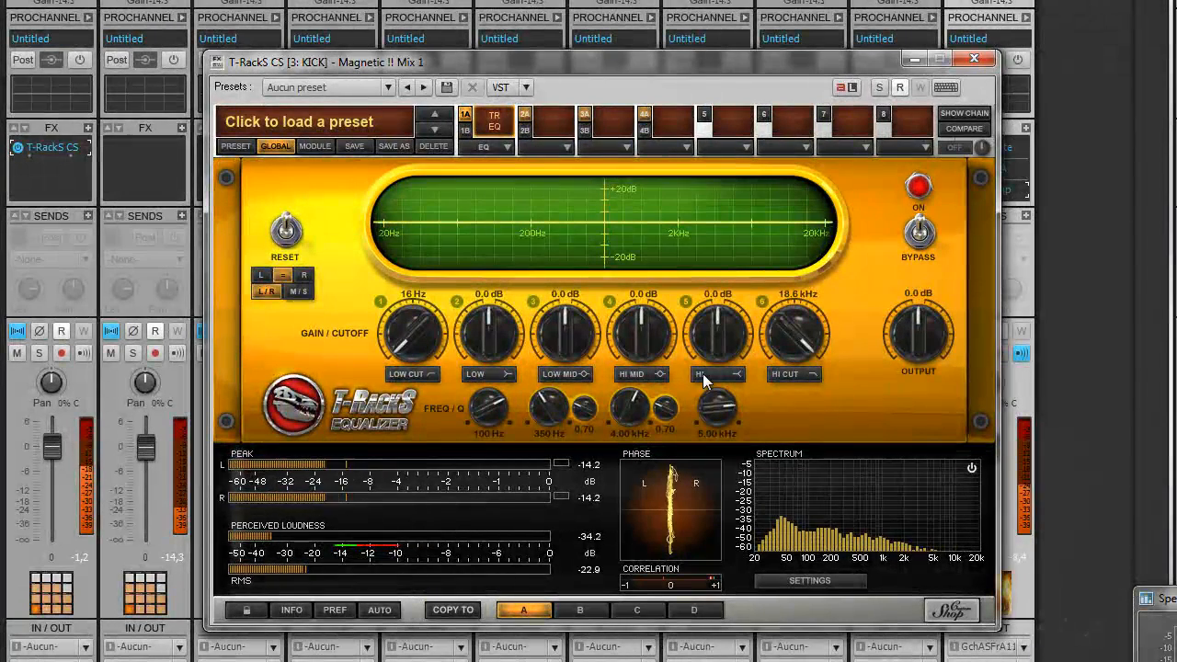
Step: Close the T-RackS window and solo the KICK and Piste 19 tracks
{"action": "left_click", "coordinate": [974, 58]}
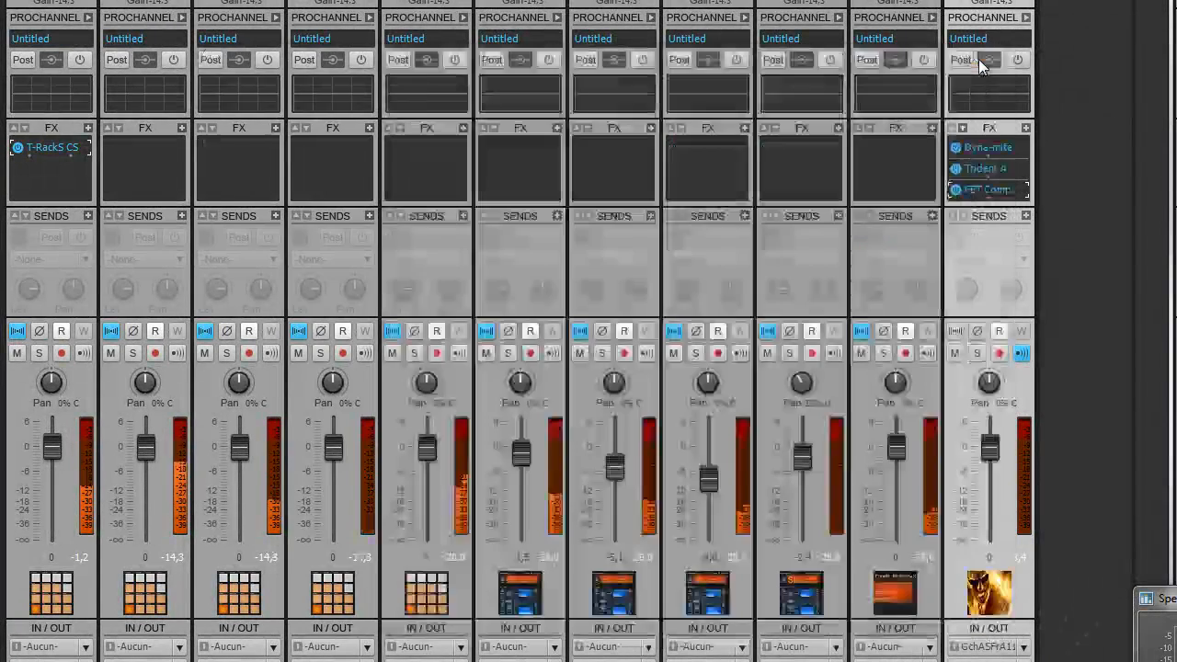
{"action": "left_click", "coordinate": [38, 353]}
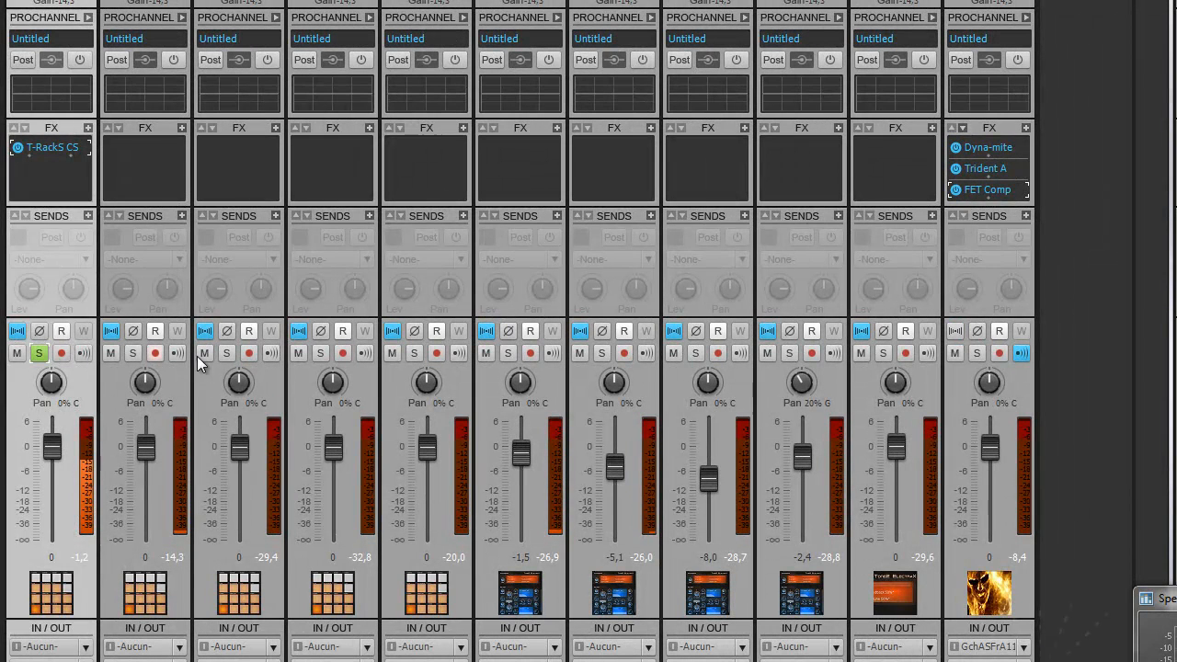
{"action": "left_click", "coordinate": [977, 354]}
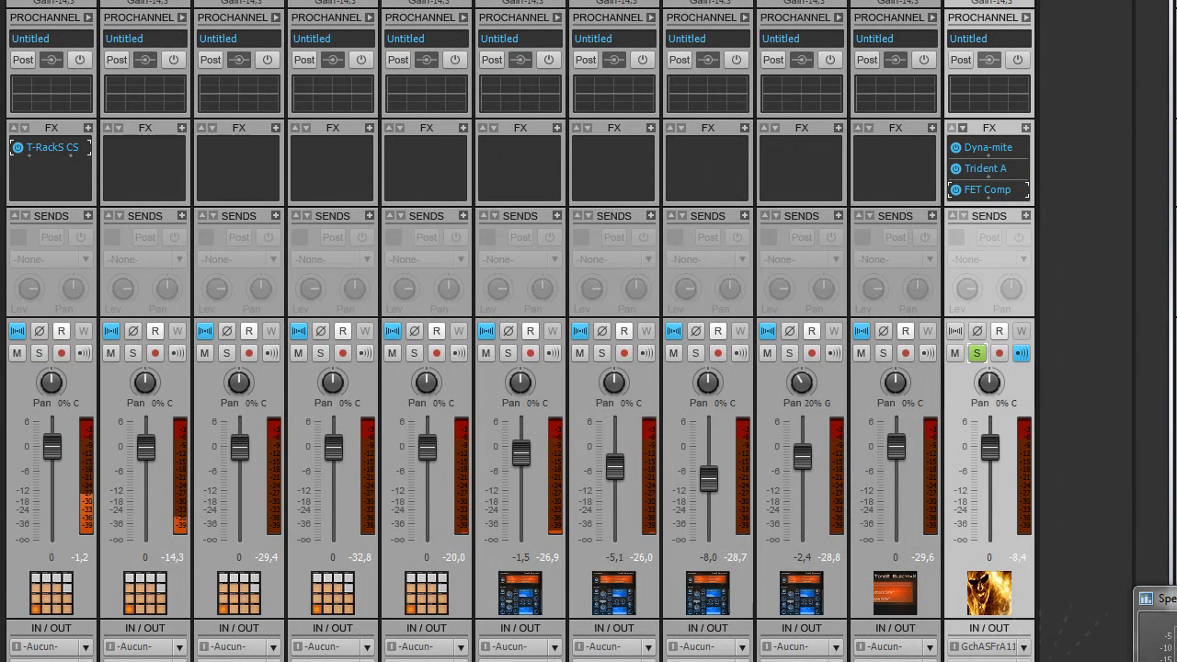
{"action": "left_click", "coordinate": [38, 353]}
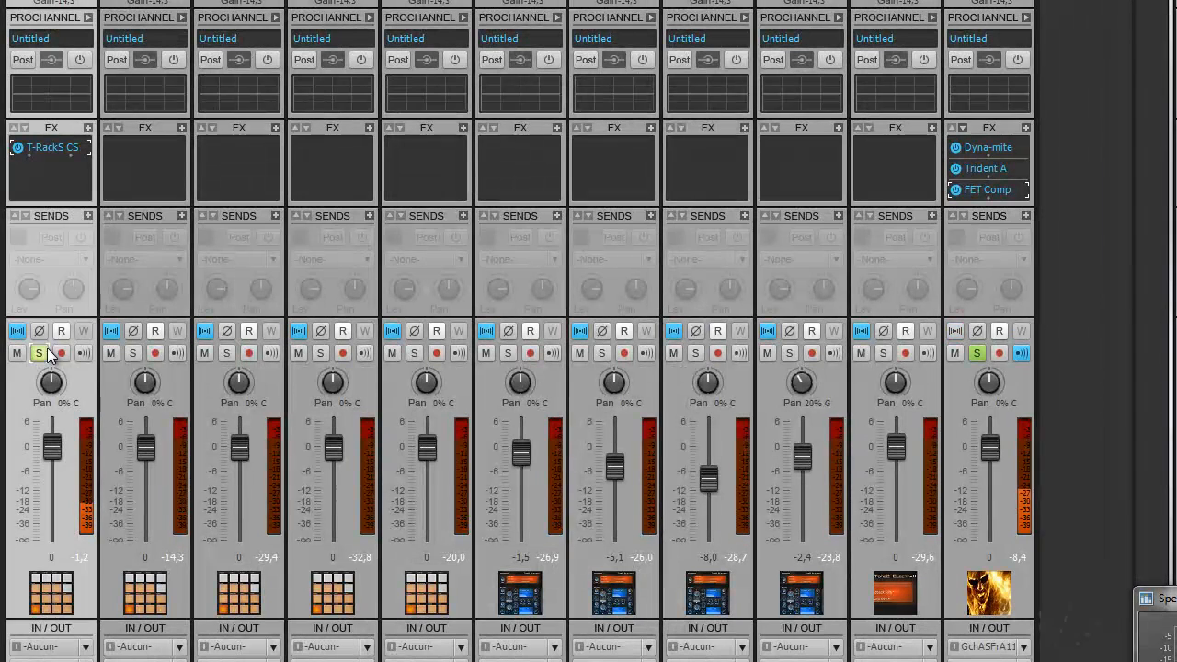
Step: Solo the SNARE, HH, OH, RIDE, BASS, BASS 2, Gated, FX and NAPPE tracks
{"action": "left_click", "coordinate": [134, 352]}
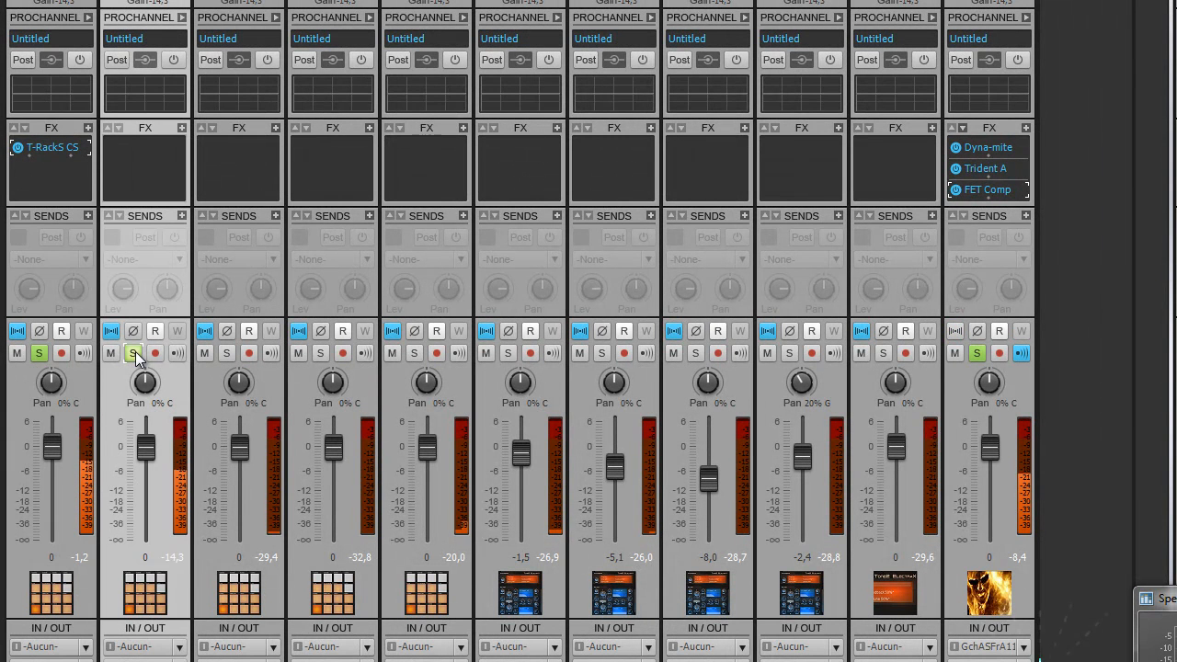
{"action": "left_click", "coordinate": [226, 353]}
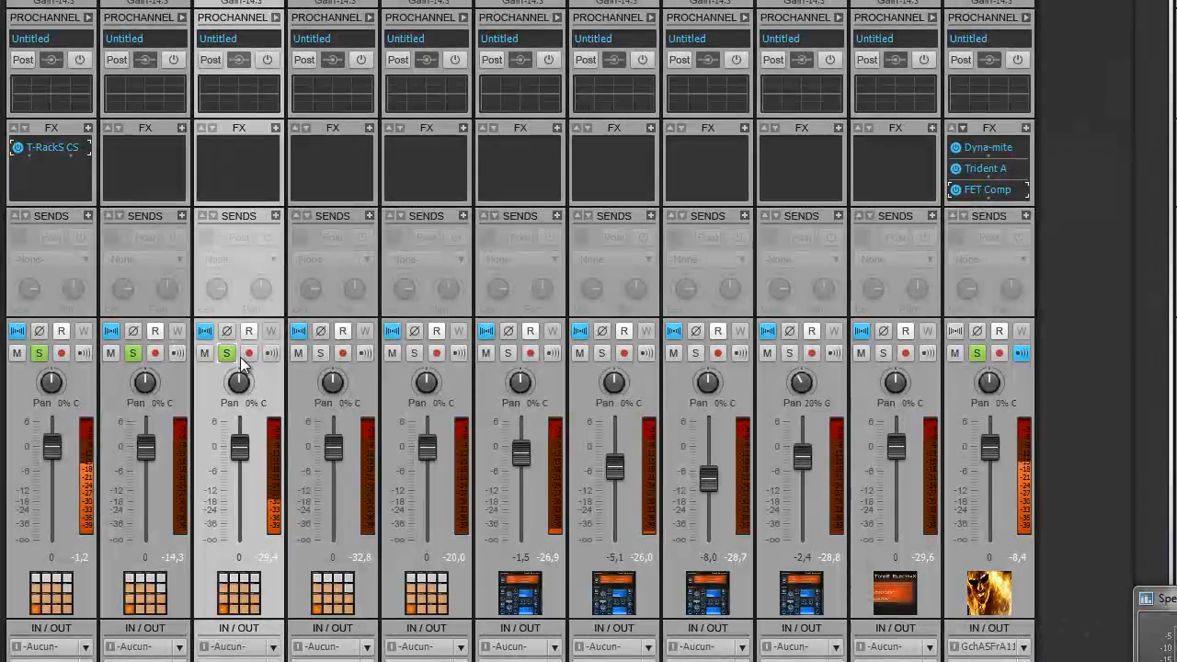
{"action": "left_click", "coordinate": [321, 353]}
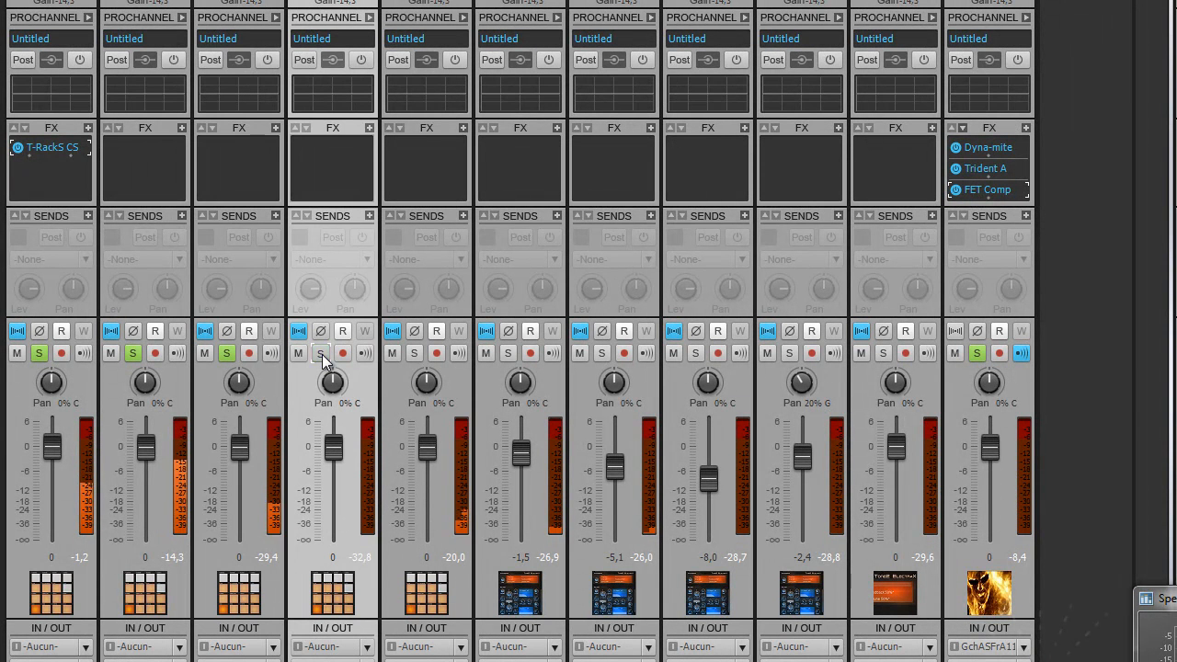
{"action": "left_click", "coordinate": [414, 354]}
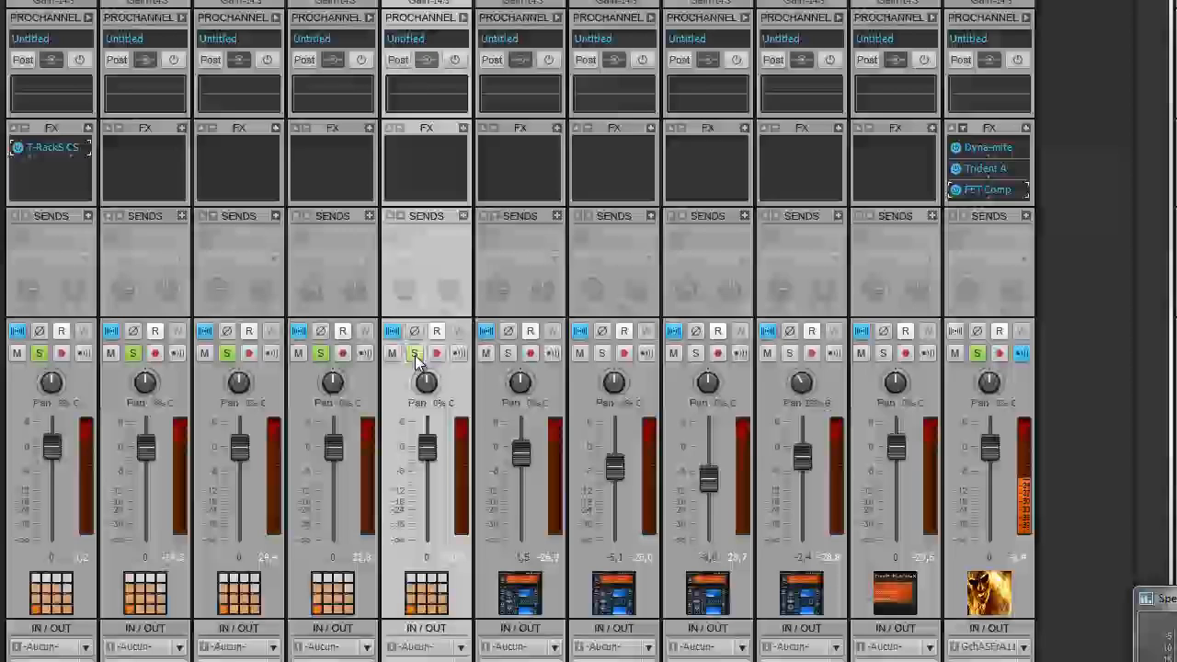
{"action": "left_click", "coordinate": [510, 353]}
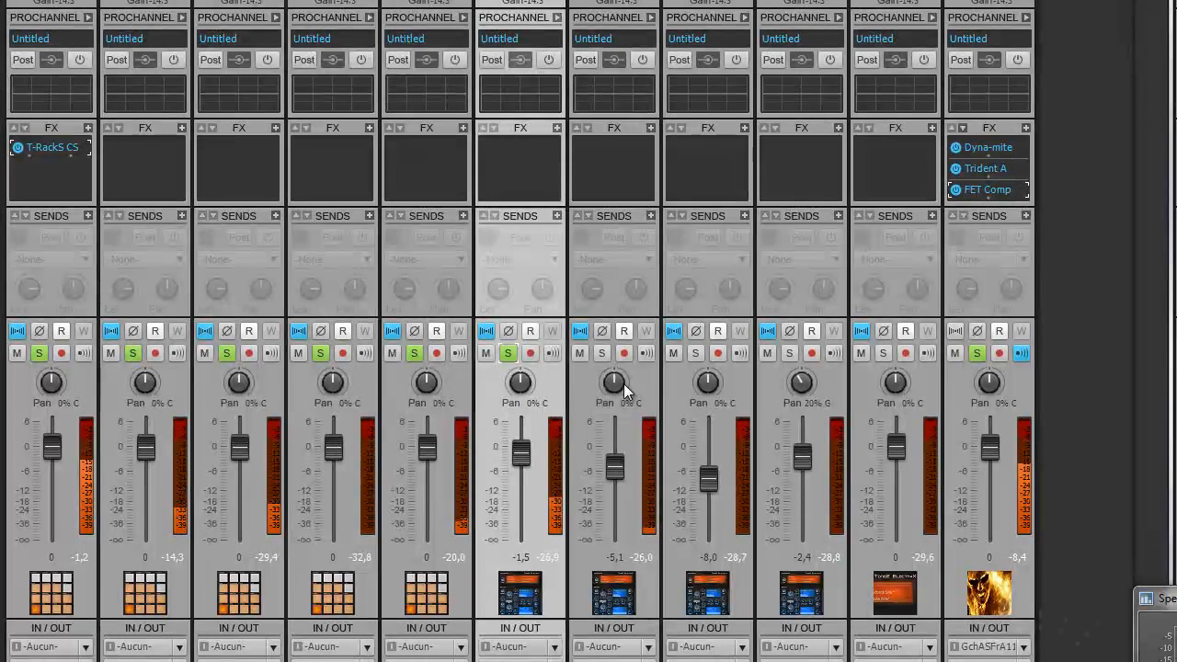
{"action": "left_click", "coordinate": [606, 353]}
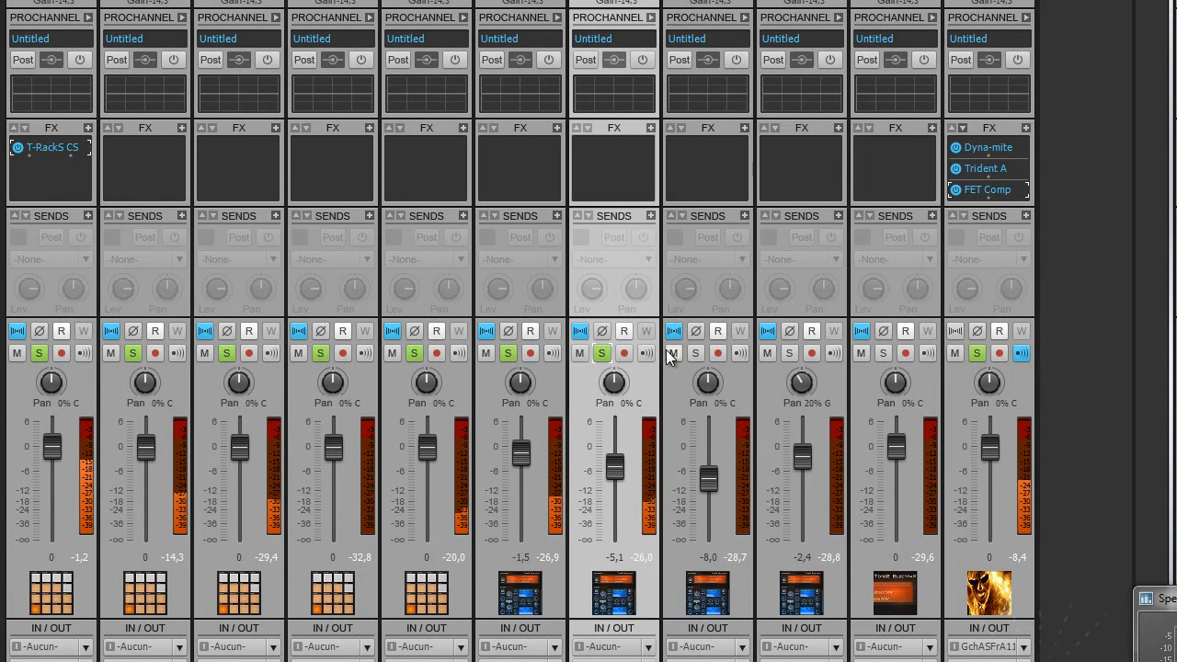
{"action": "left_click", "coordinate": [694, 353]}
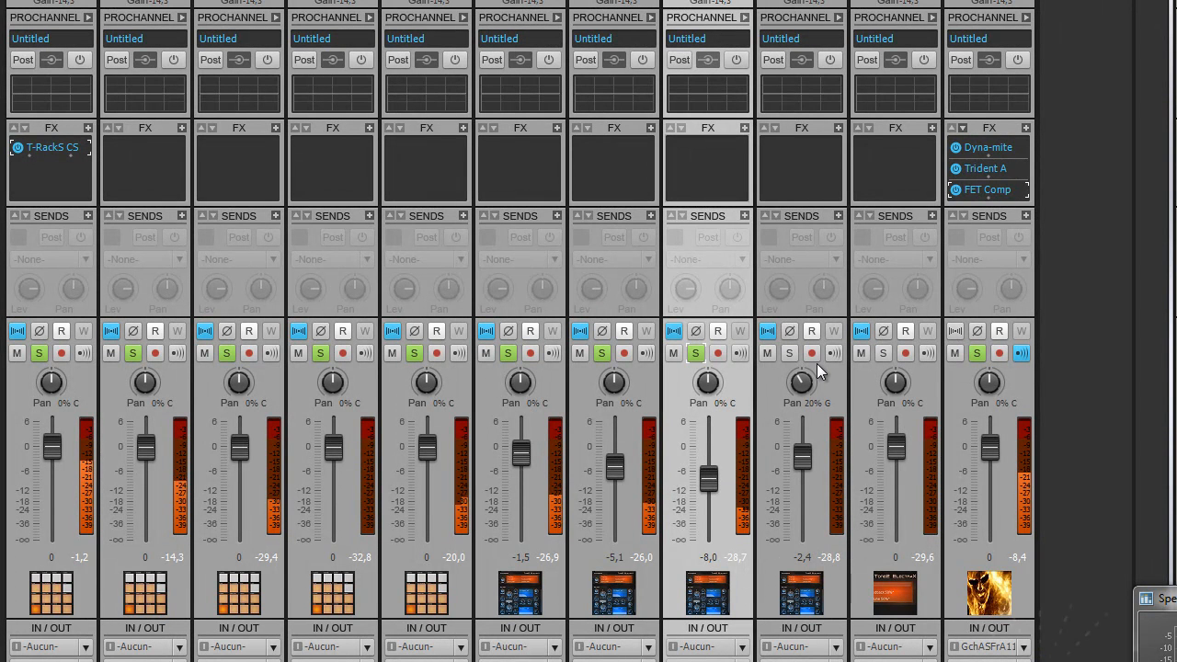
{"action": "left_click", "coordinate": [793, 354]}
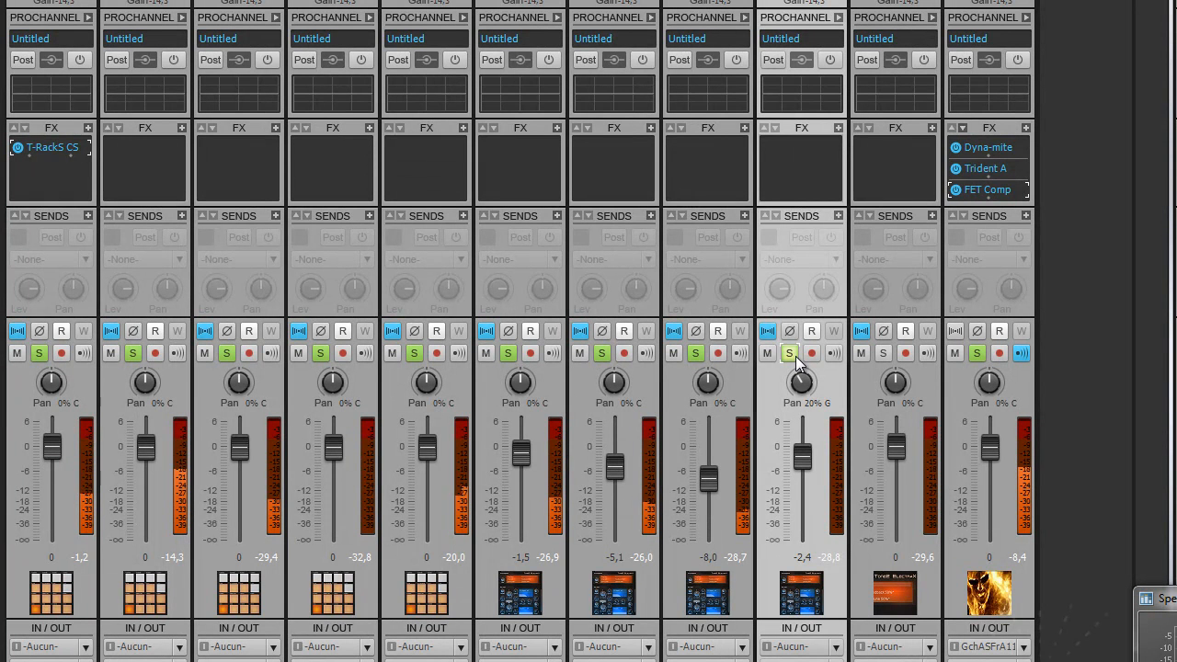
{"action": "left_click", "coordinate": [884, 354]}
{"action": "left_click", "coordinate": [884, 354]}
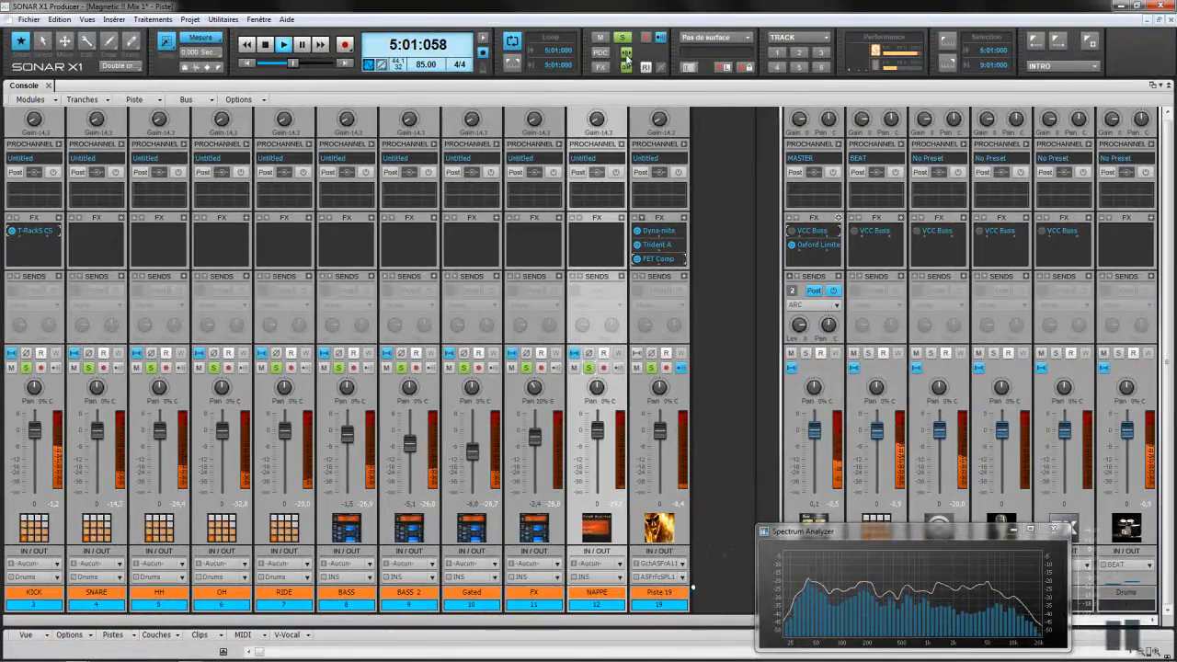
Step: Clear the solos, reopen T-RackS CS on KICK and show slot 1's module list
{"action": "left_click", "coordinate": [651, 368]}
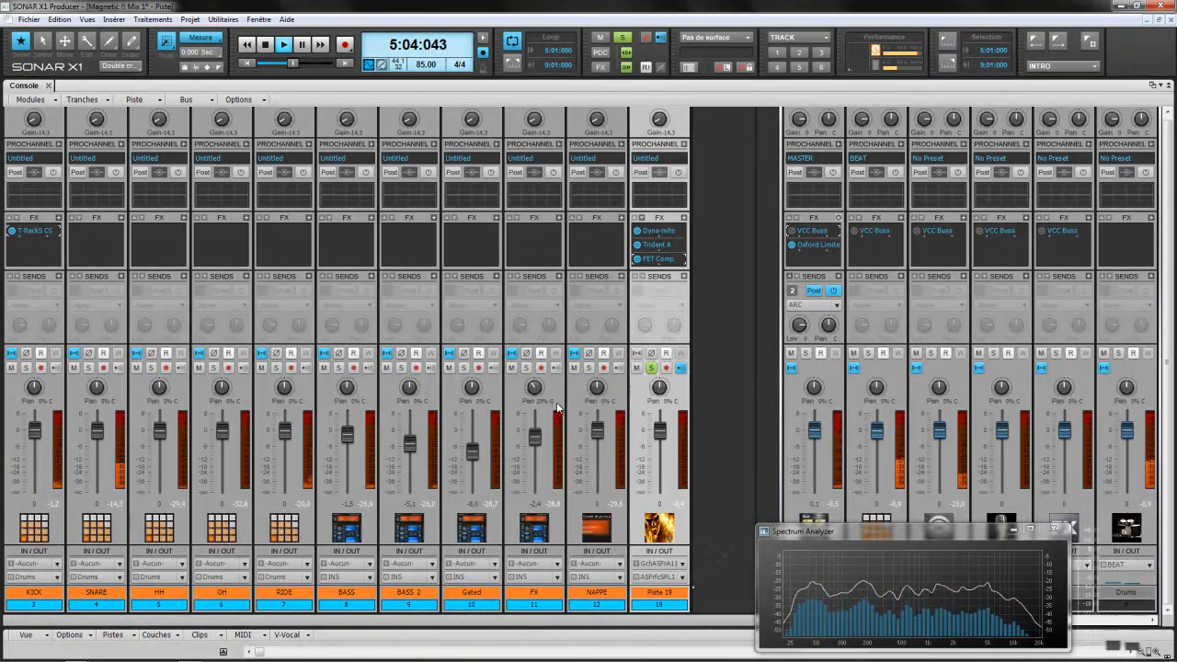
{"action": "double_click", "coordinate": [38, 232]}
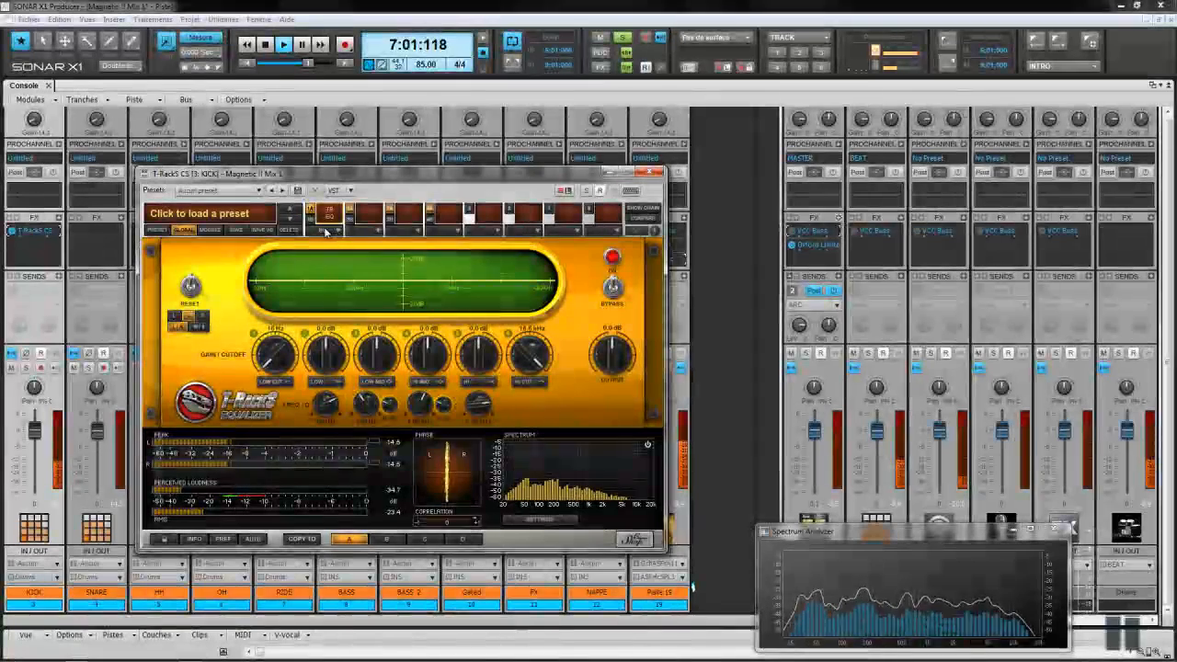
{"action": "left_click", "coordinate": [326, 230]}
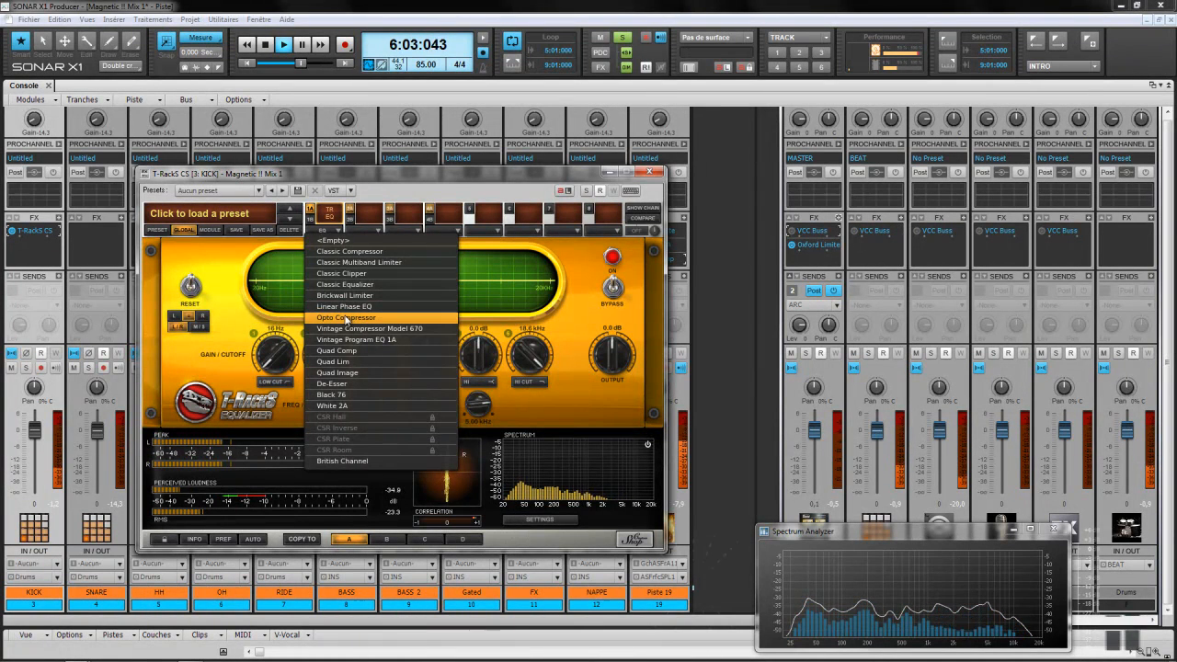
Step: Try Opto Compressor and Vintage Compressor 670 in the slot, ending on Vintage Program EQ 1A
{"action": "left_click", "coordinate": [346, 317]}
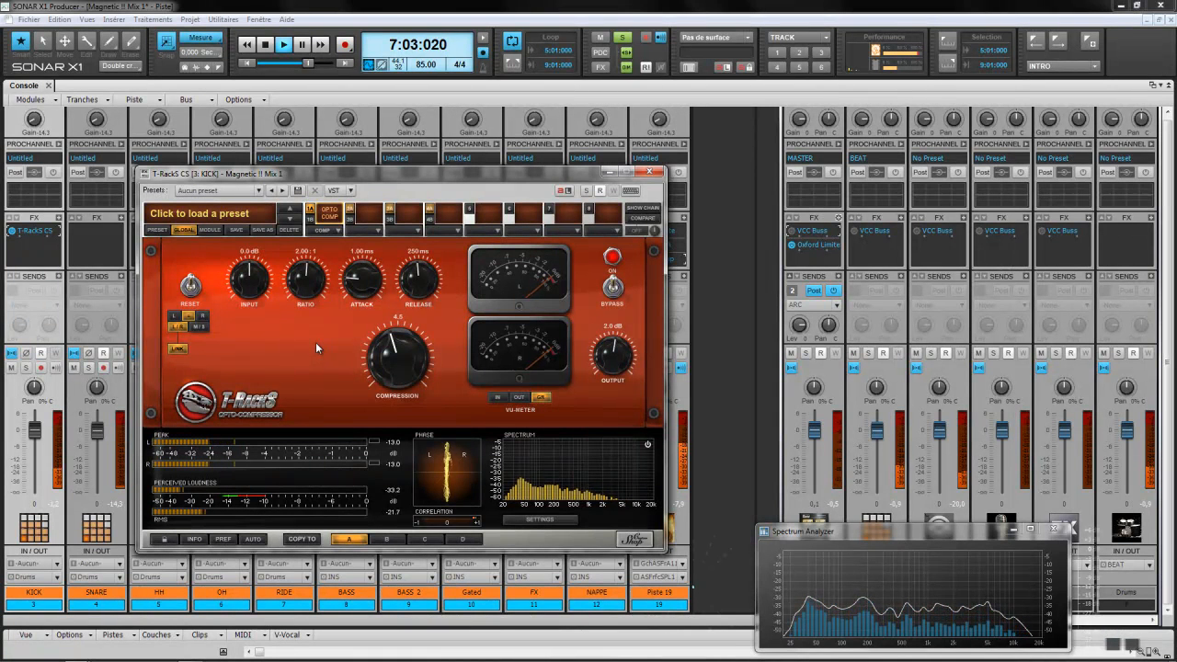
{"action": "left_click", "coordinate": [337, 230]}
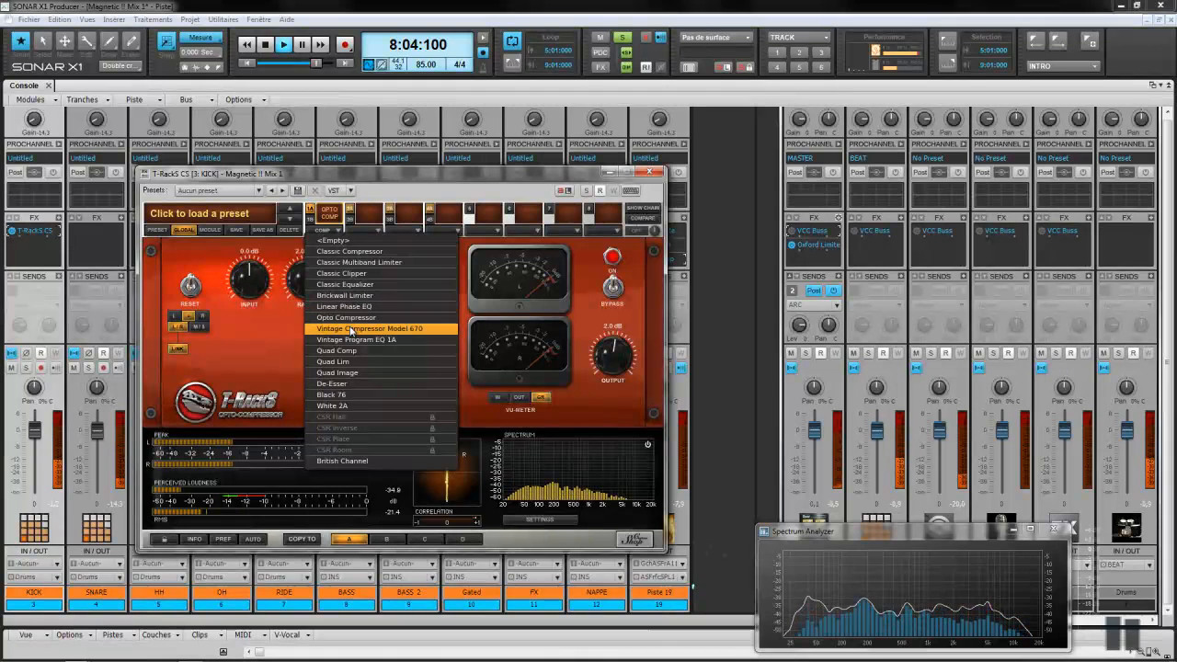
{"action": "left_click", "coordinate": [349, 329]}
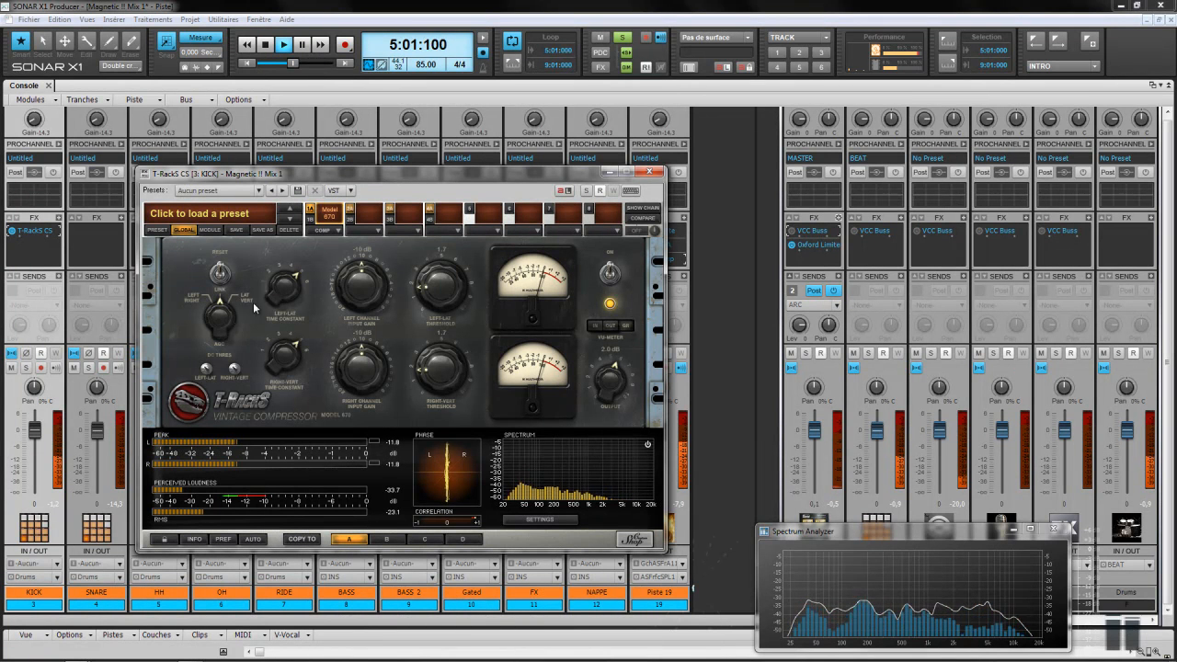
{"action": "left_click", "coordinate": [326, 230]}
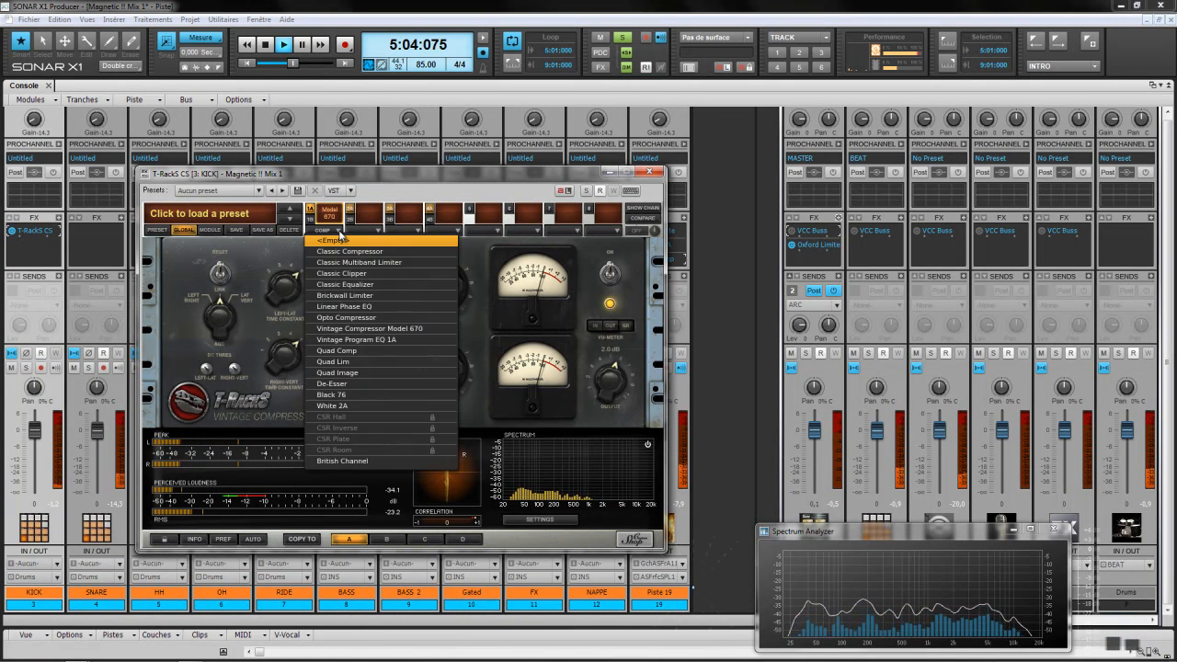
{"action": "left_click", "coordinate": [354, 339]}
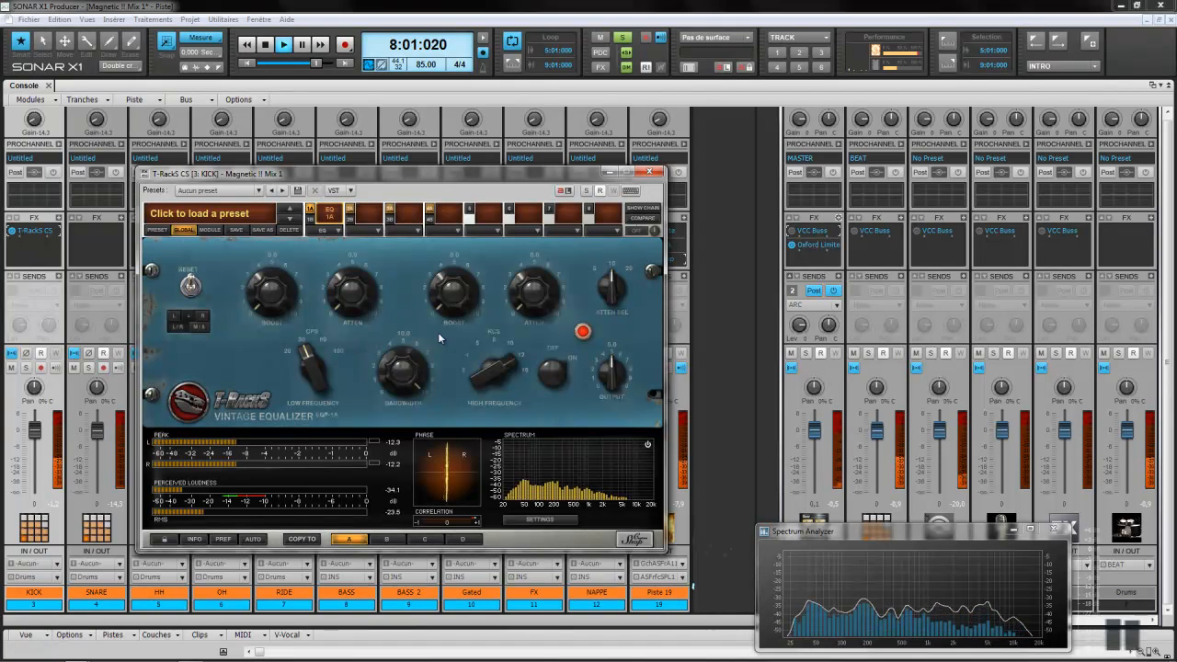
Step: Load Quad Comp in place of Vintage Program EQ 1A in the kick's T-RackS slot
{"action": "left_click", "coordinate": [339, 231]}
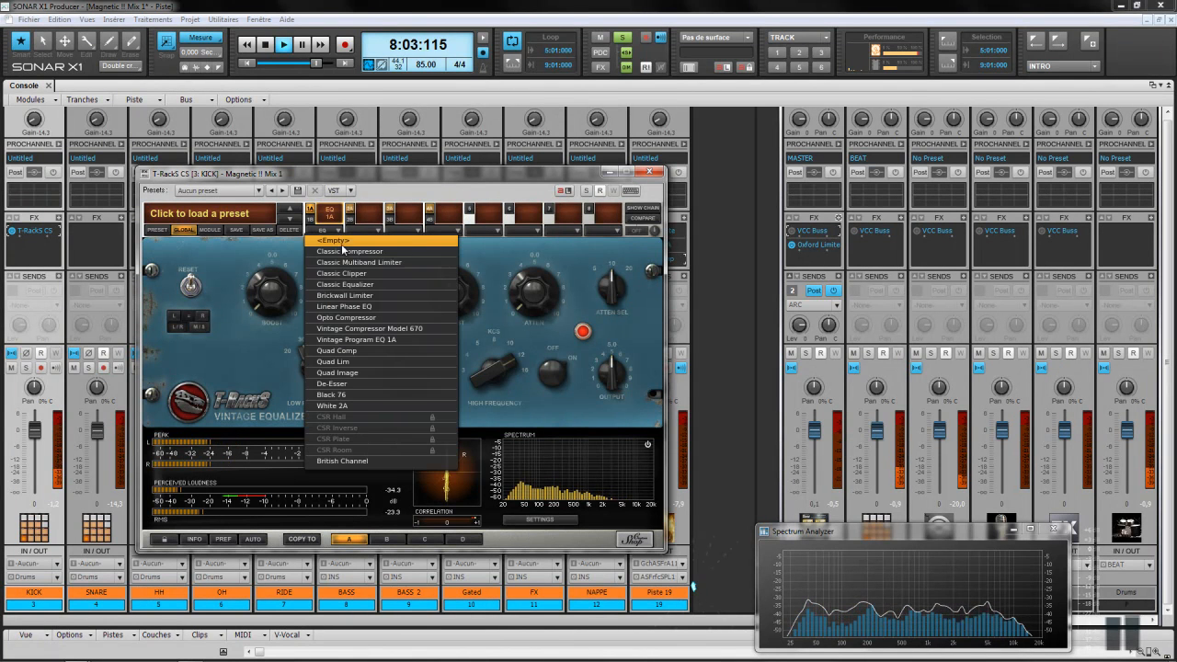
{"action": "left_click", "coordinate": [359, 356]}
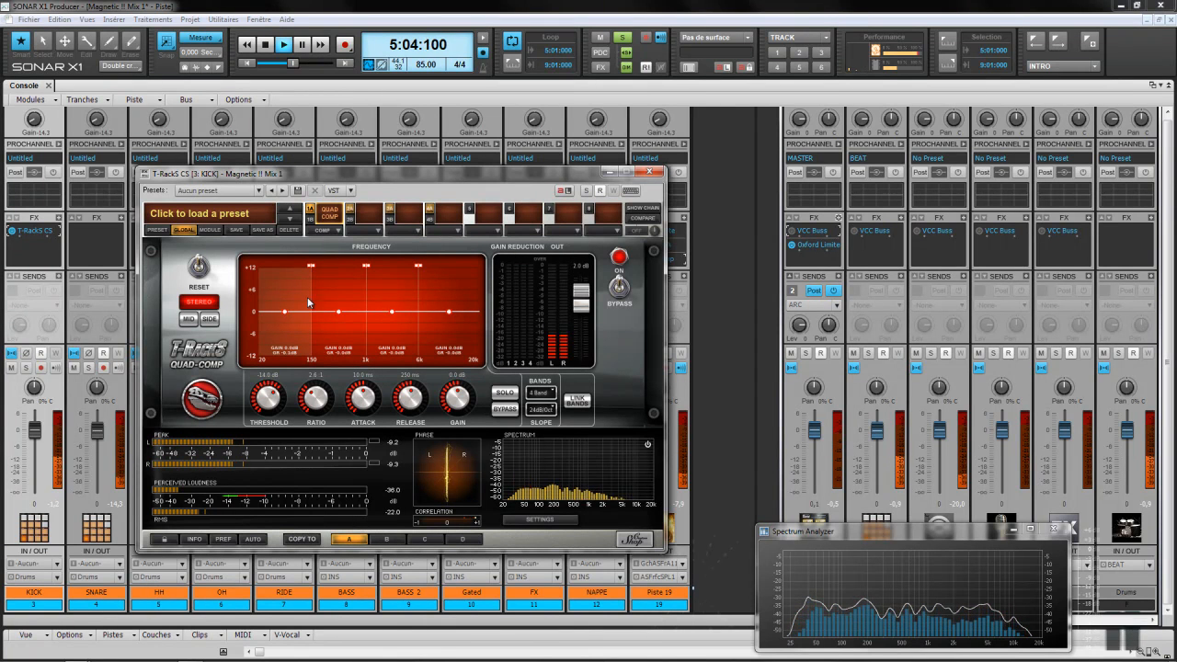
Step: Swap the kick's slot module to Quad Lim, then Quad Image, finally De-Esser
{"action": "left_click", "coordinate": [336, 231]}
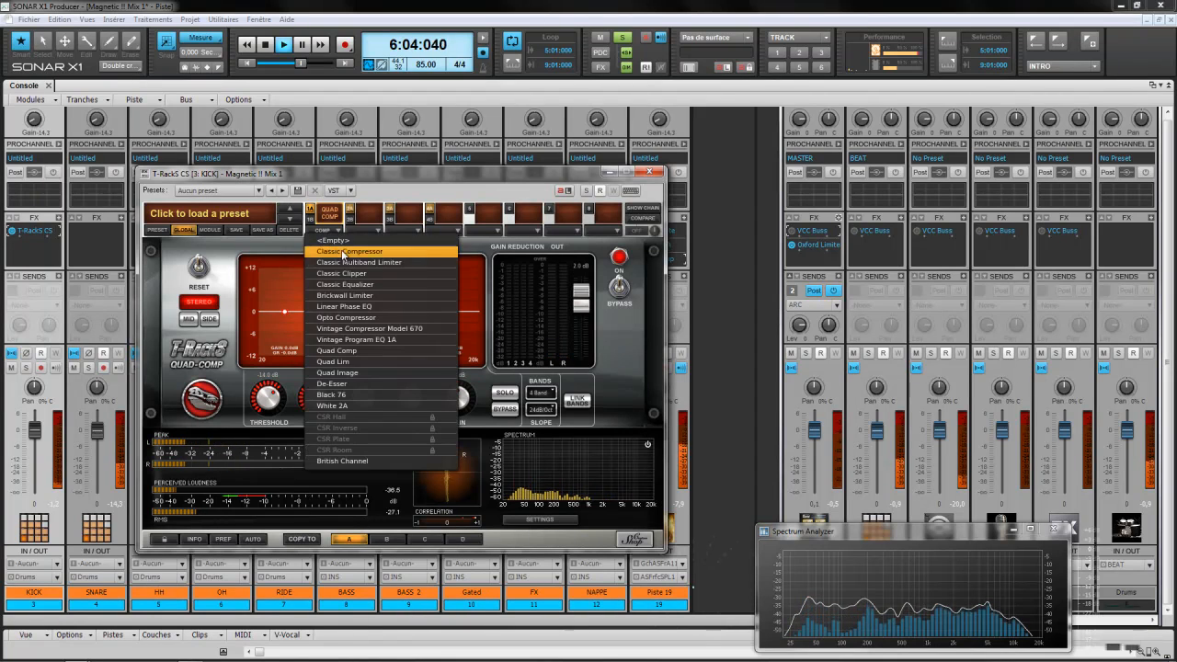
{"action": "left_click", "coordinate": [342, 362]}
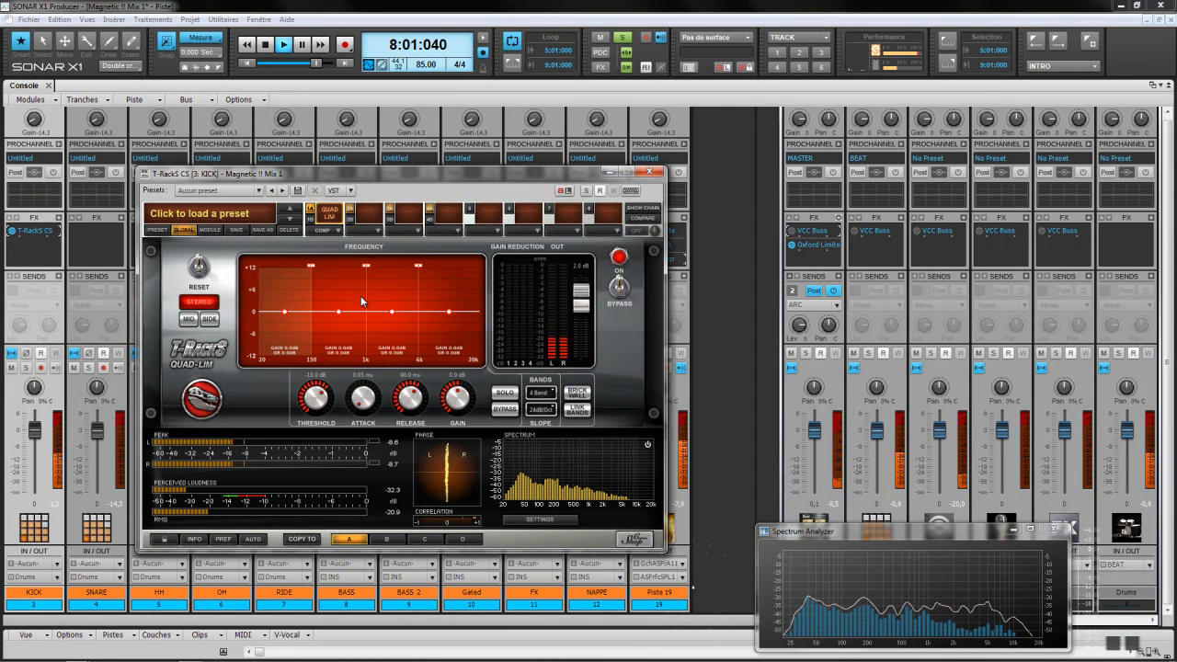
{"action": "left_click", "coordinate": [340, 233]}
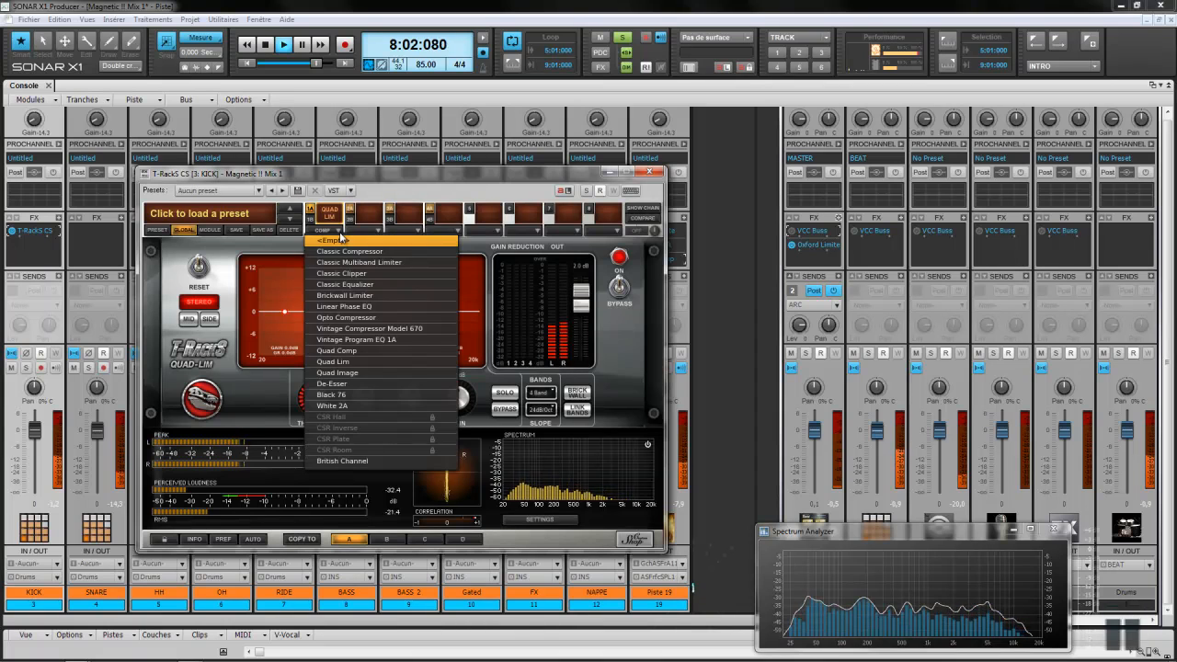
{"action": "left_click", "coordinate": [351, 374]}
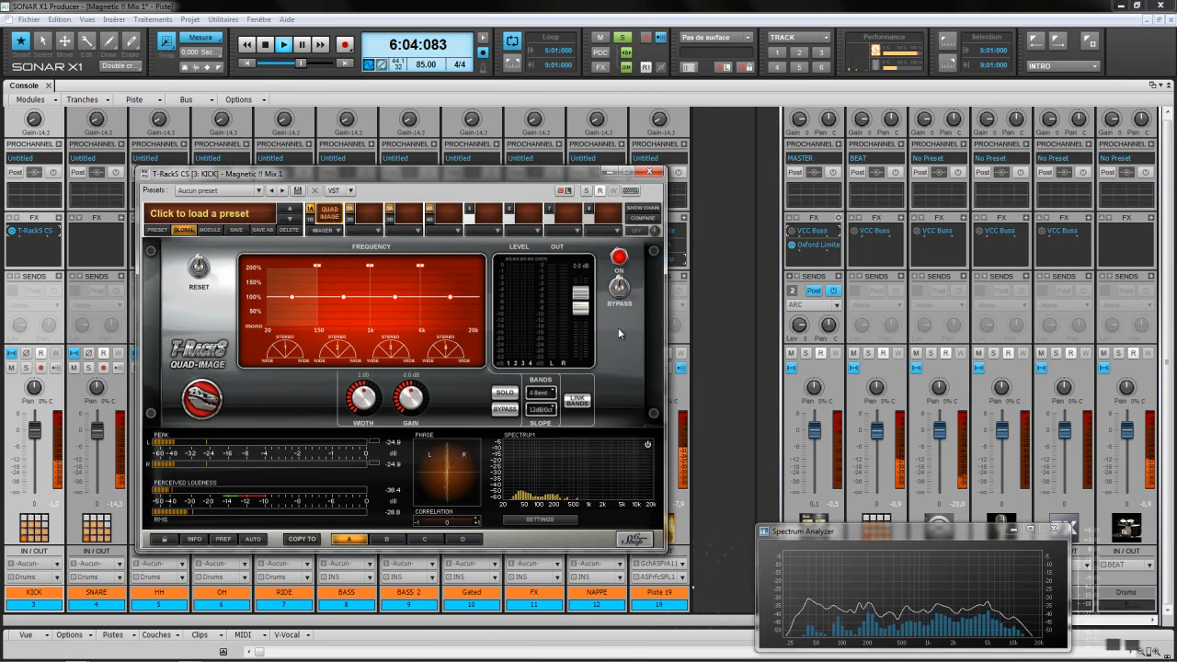
{"action": "left_click", "coordinate": [333, 231]}
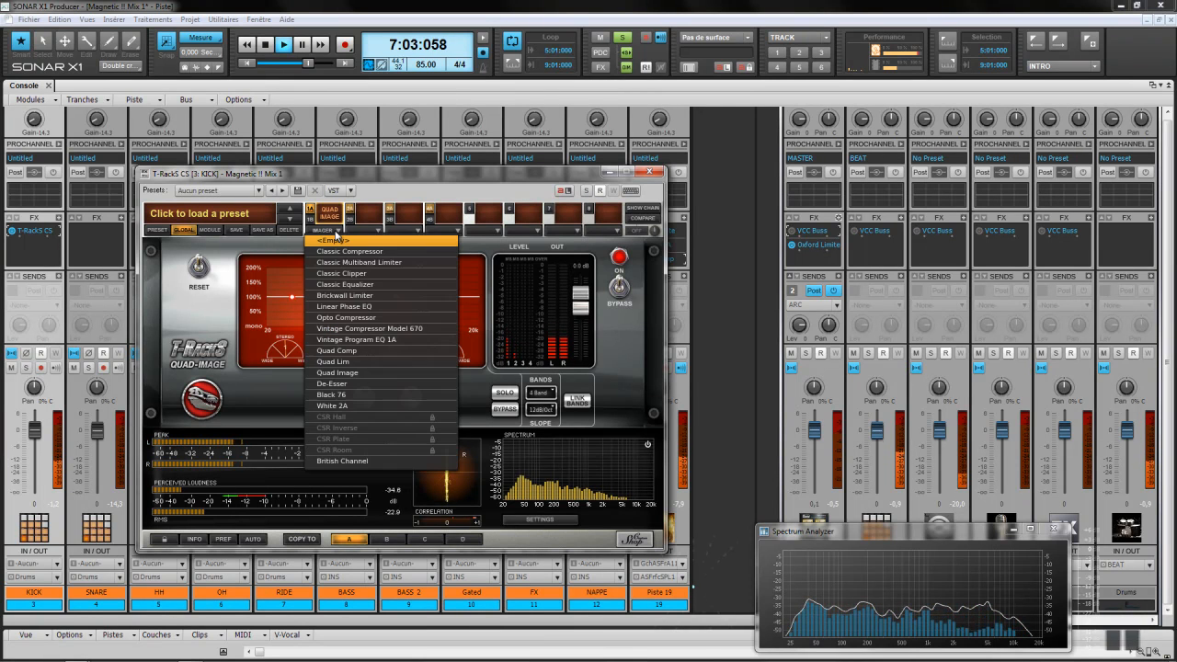
{"action": "left_click", "coordinate": [342, 384]}
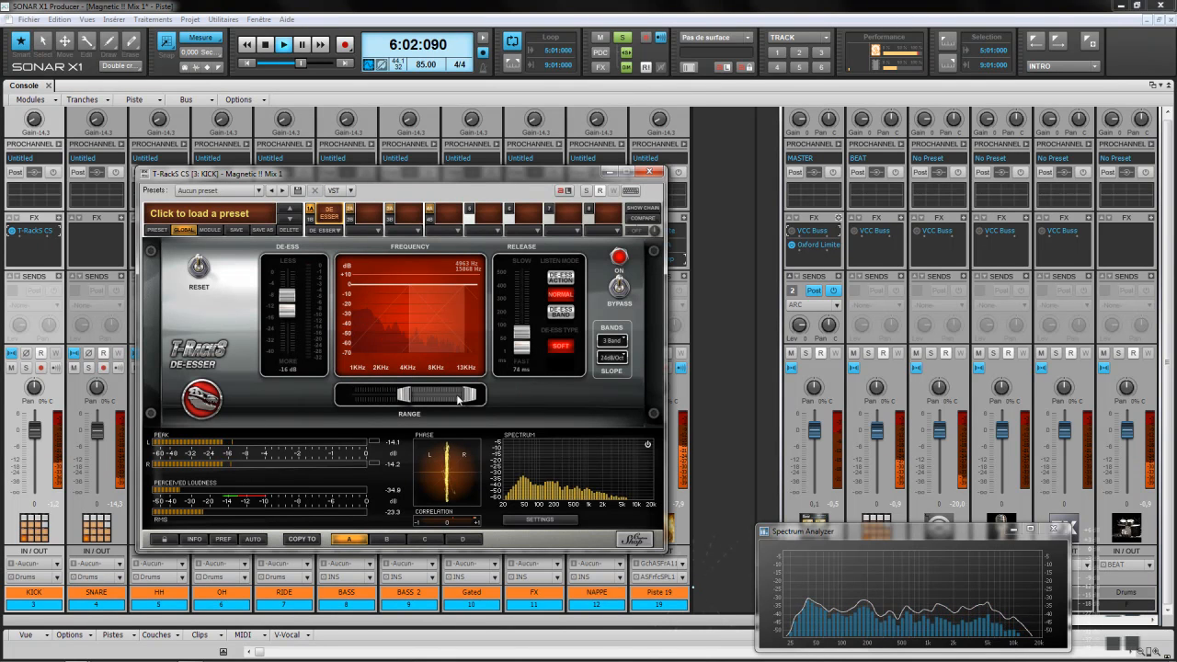
Step: Audition Black 76 and White 2A, then load British Channel in the kick's slot
{"action": "left_click", "coordinate": [339, 231]}
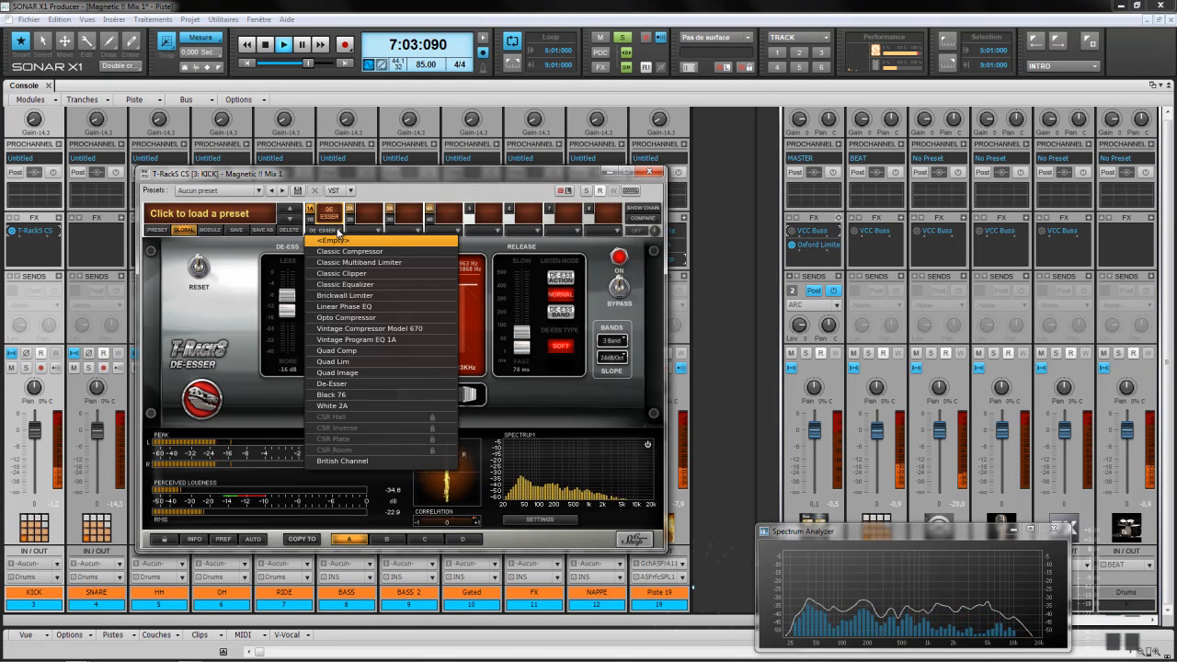
{"action": "left_click", "coordinate": [362, 395]}
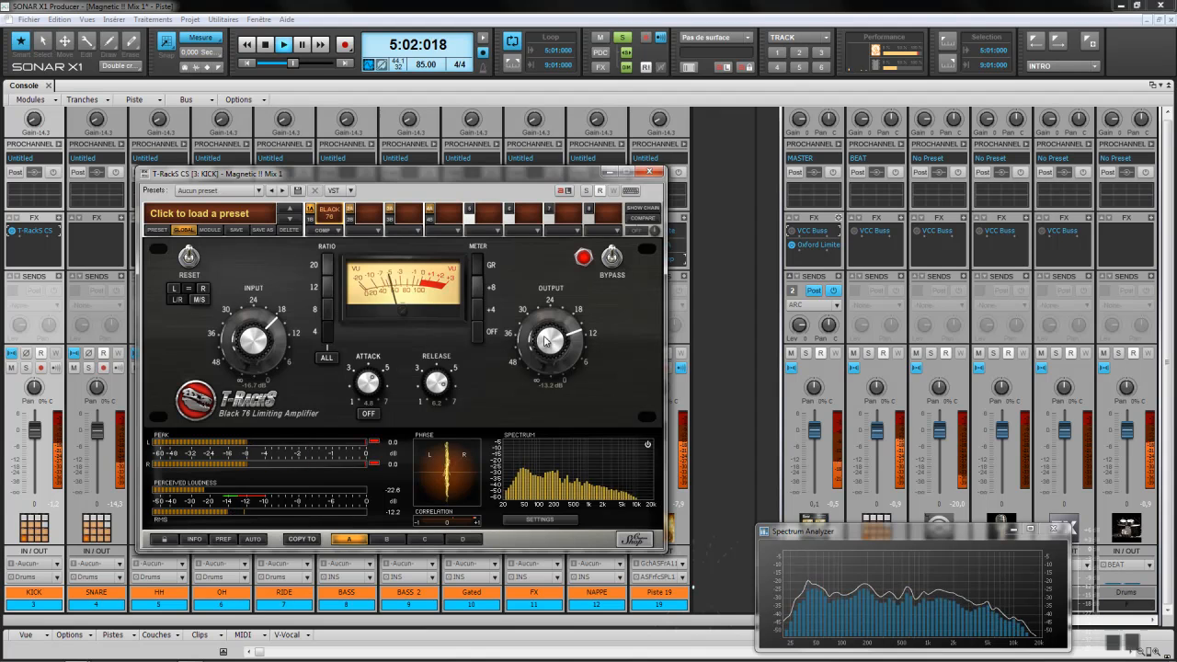
{"action": "left_click", "coordinate": [342, 231]}
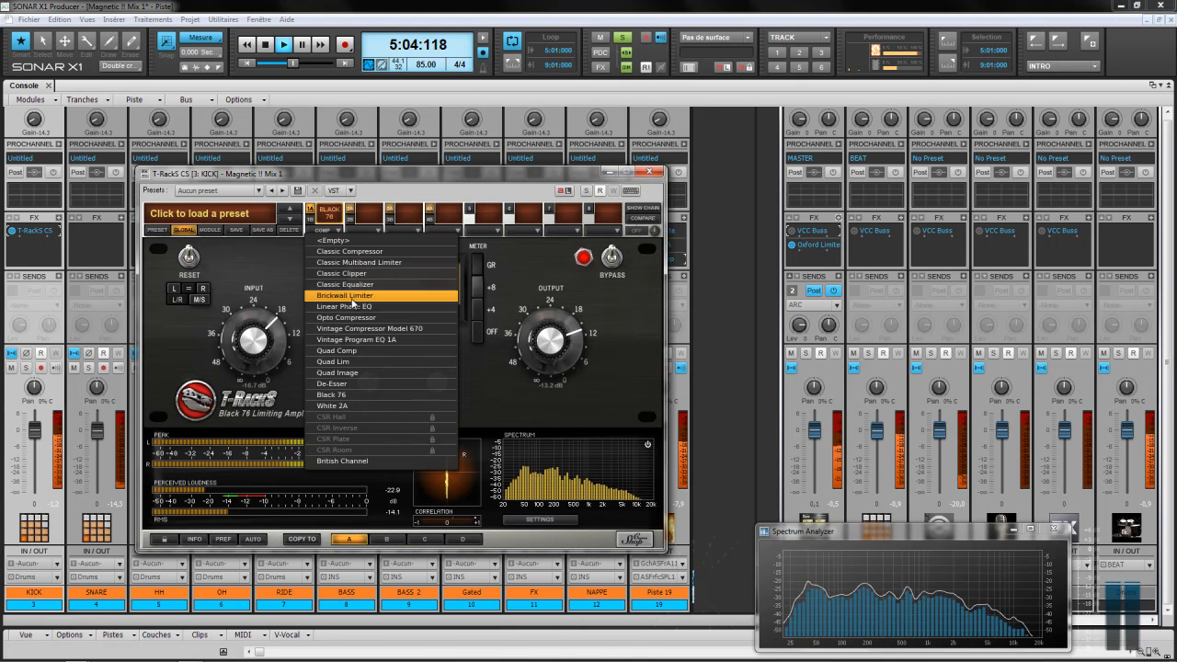
{"action": "left_click", "coordinate": [357, 405]}
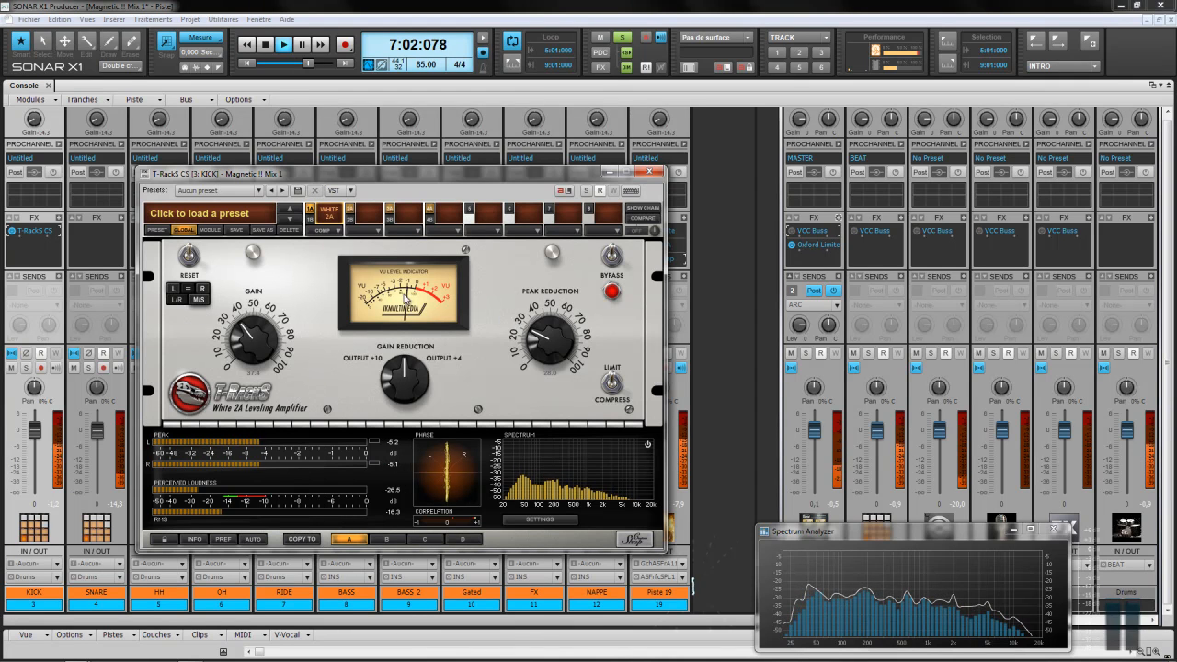
{"action": "left_click", "coordinate": [341, 230]}
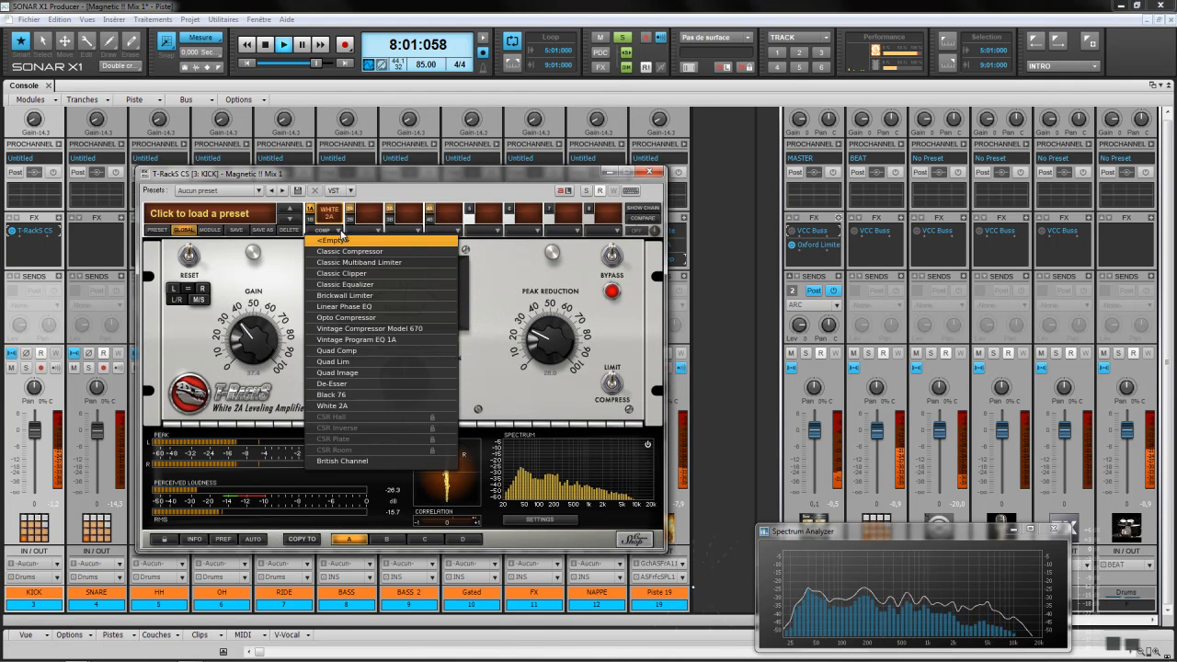
{"action": "left_click", "coordinate": [360, 461]}
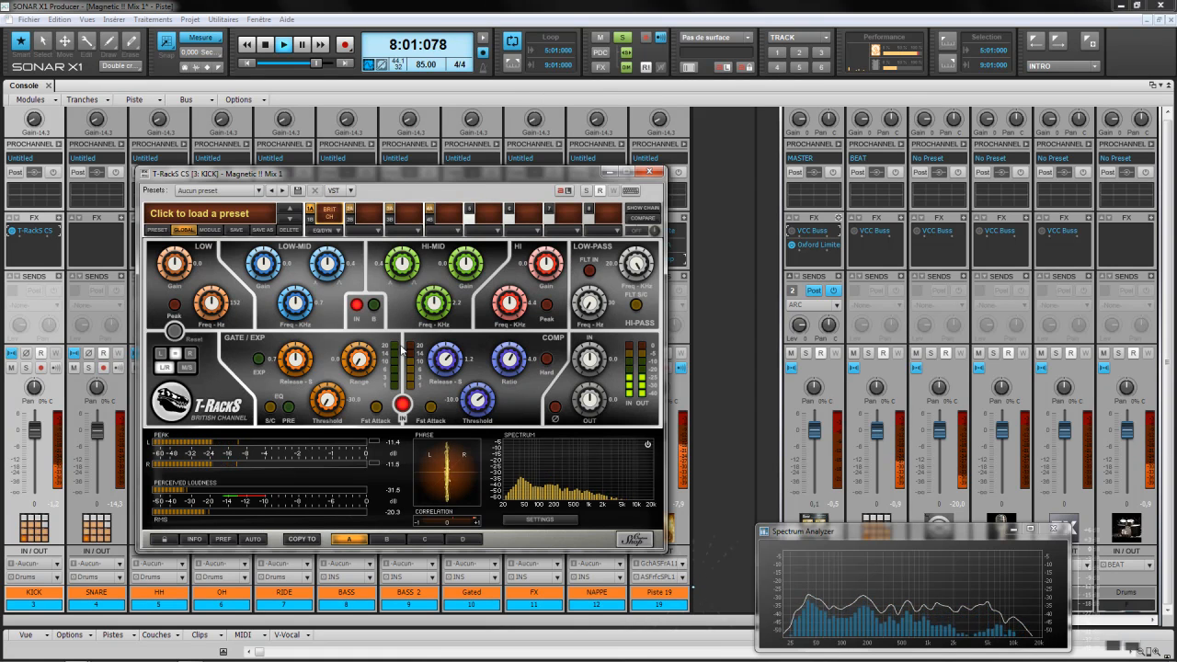
Step: Delete T-RackS CS from KICK and insert T-RackS CS Metering on the METERS bus
{"action": "right_click", "coordinate": [13, 230]}
{"action": "left_click", "coordinate": [26, 237]}
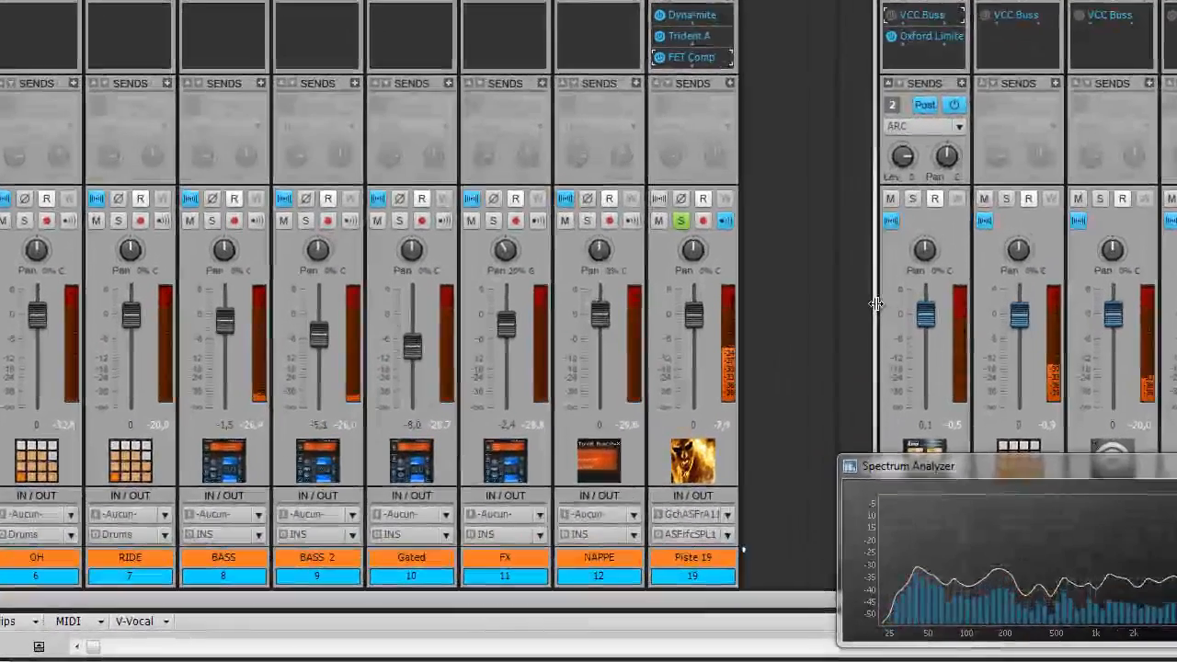
{"action": "left_click_drag", "start_coordinate": [777, 432], "coordinate": [641, 432]}
{"action": "left_click_drag", "start_coordinate": [665, 317], "coordinate": [2, 397]}
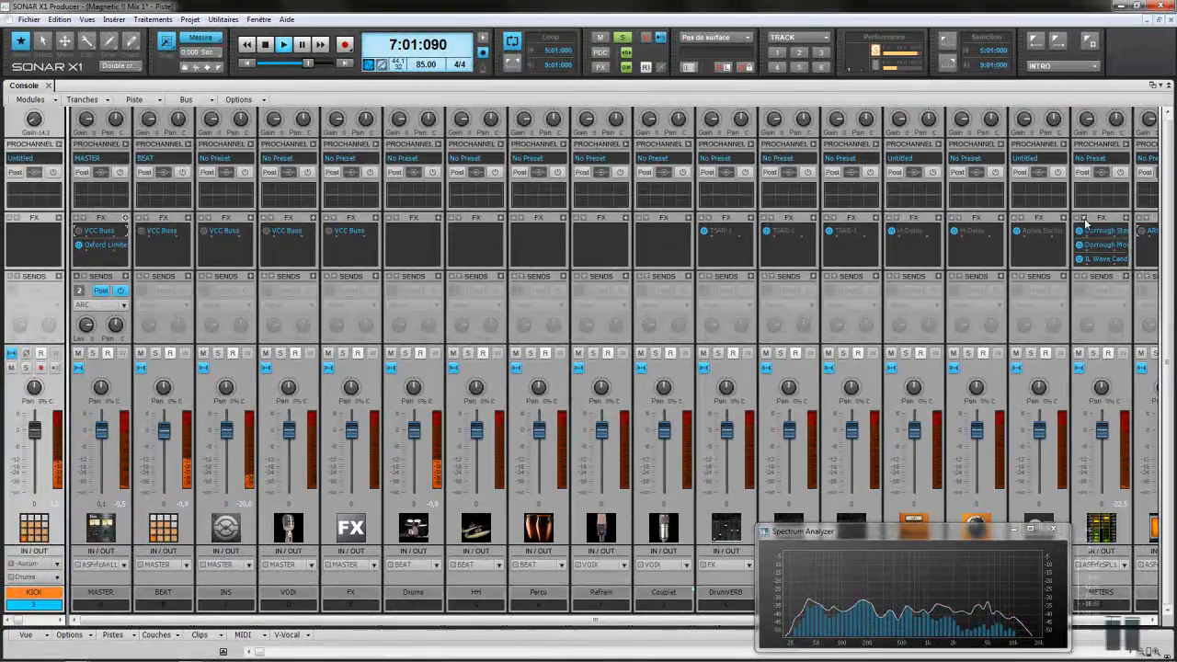
{"action": "scroll", "coordinate": [1086, 223], "scroll_direction": "down", "scroll_amount": 2}
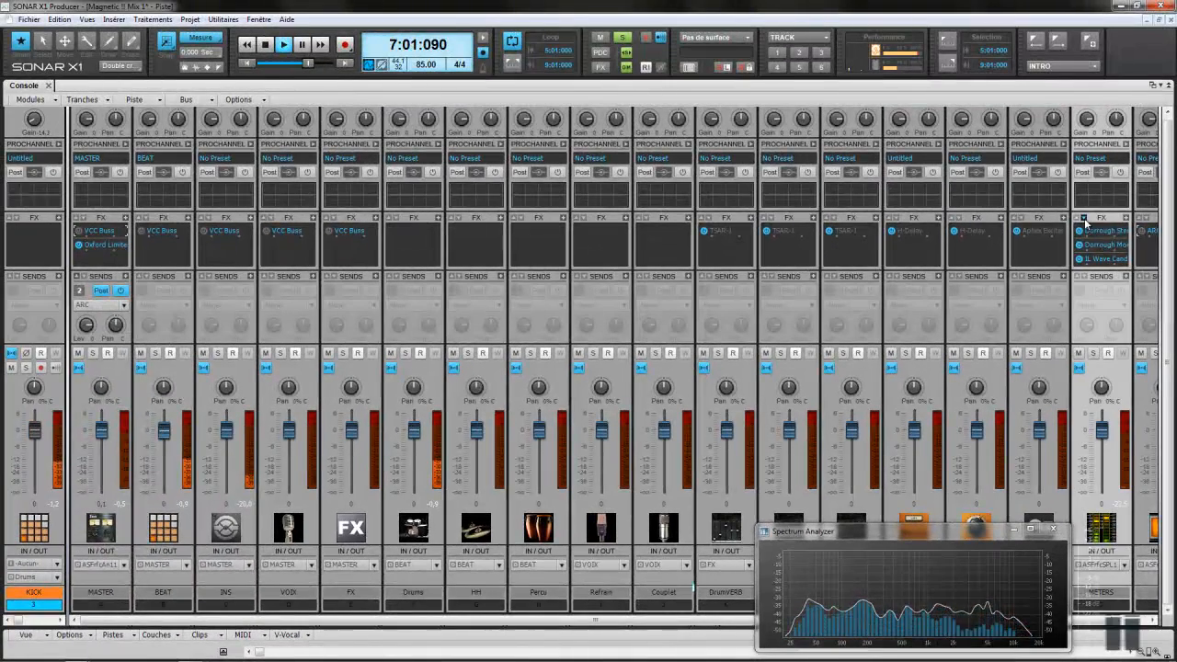
{"action": "right_click", "coordinate": [1129, 231]}
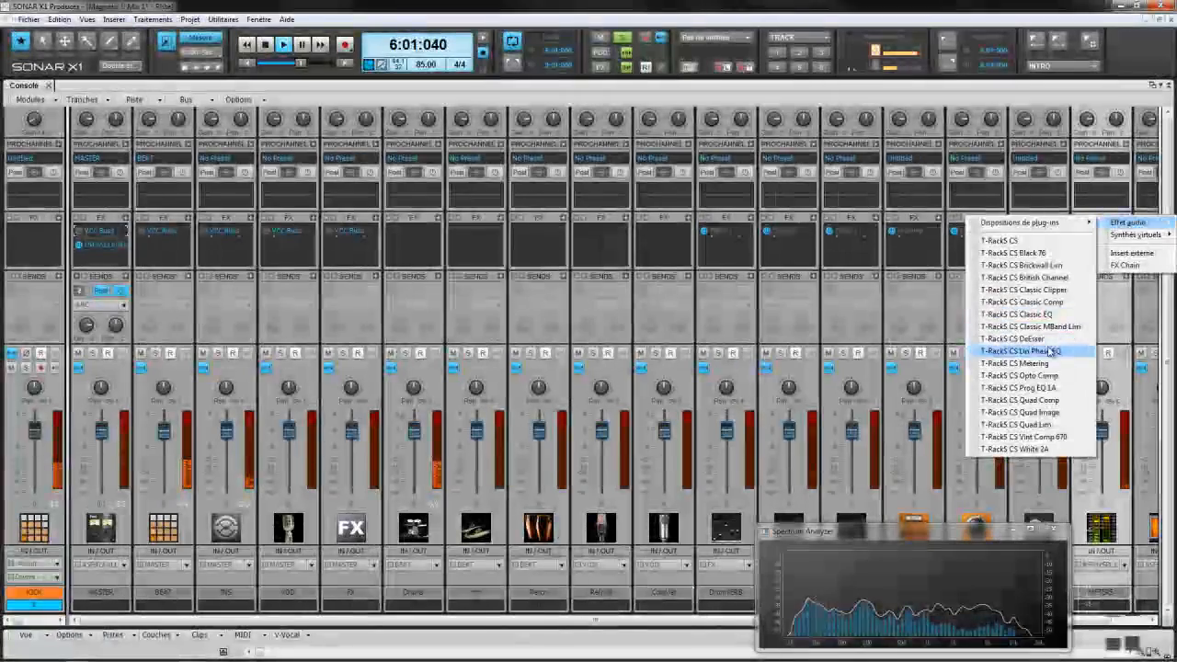
{"action": "left_click", "coordinate": [1042, 363]}
{"action": "left_click_drag", "start_coordinate": [449, 177], "coordinate": [754, 455]}
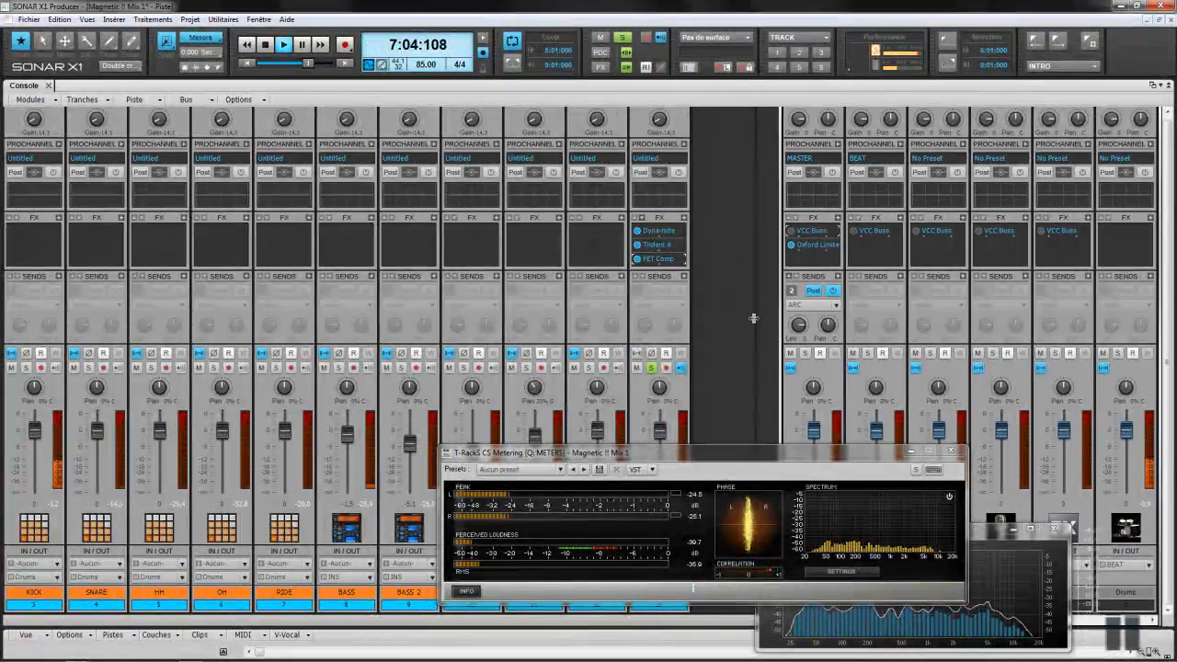
Step: Drag the Metering window to the lower right and unsolo the bus so only KICK stays soloed
{"action": "left_click_drag", "start_coordinate": [729, 462], "coordinate": [901, 509]}
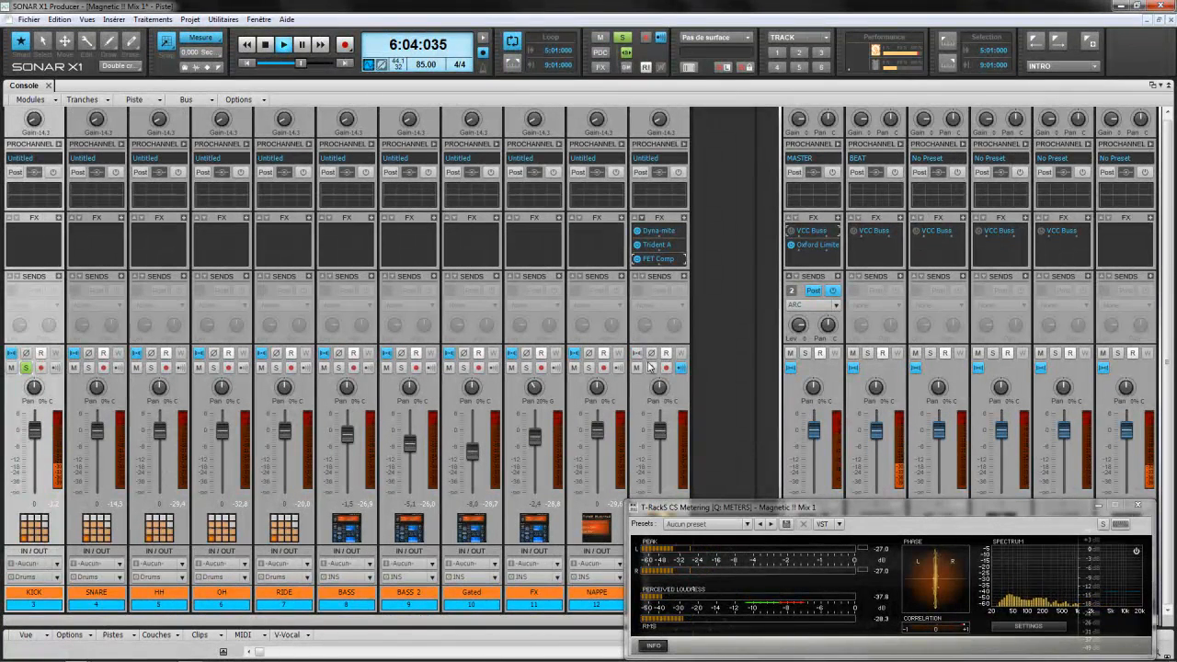
{"action": "left_click", "coordinate": [651, 368]}
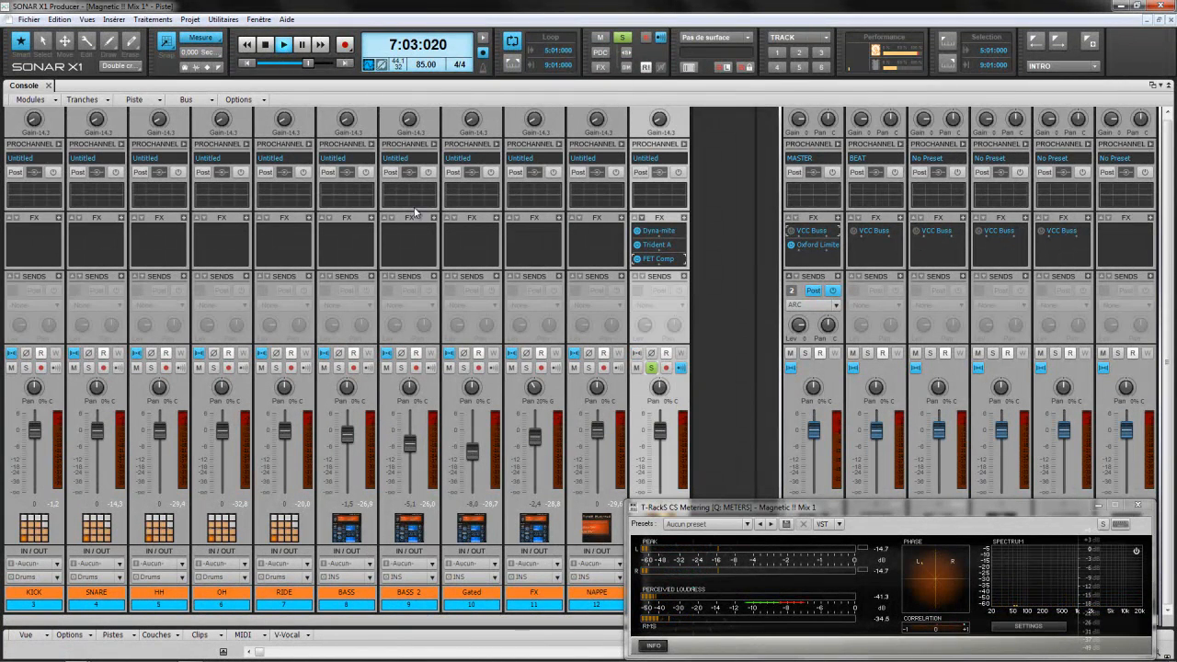
{"action": "left_click", "coordinate": [26, 368]}
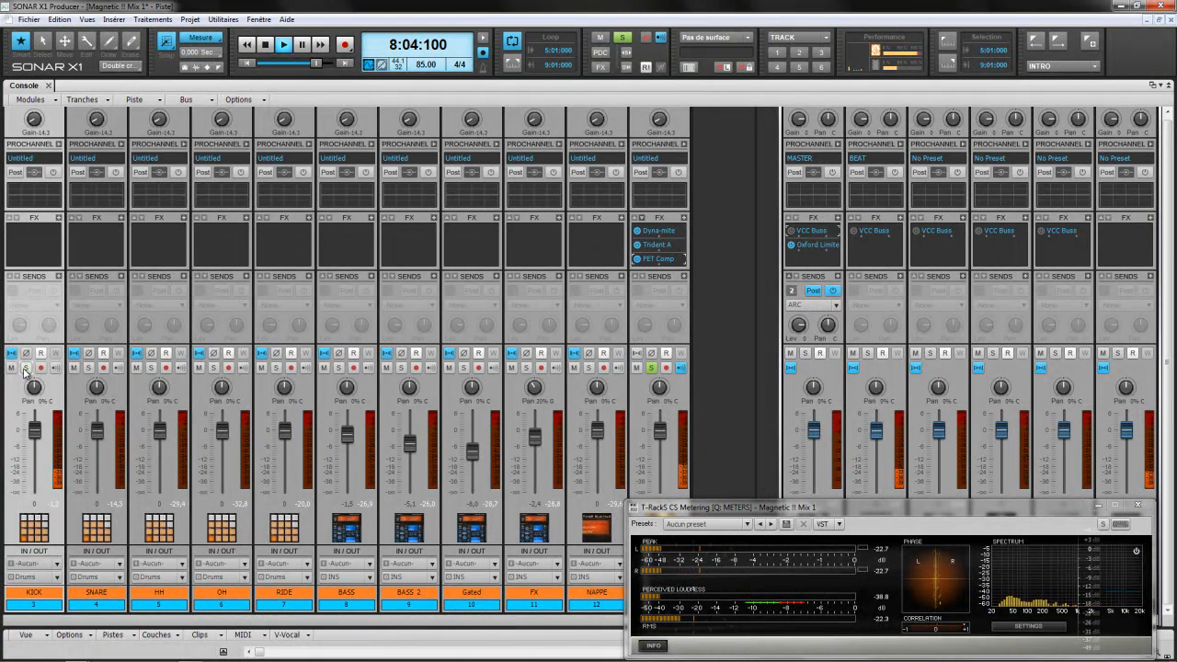
{"action": "left_click", "coordinate": [651, 368]}
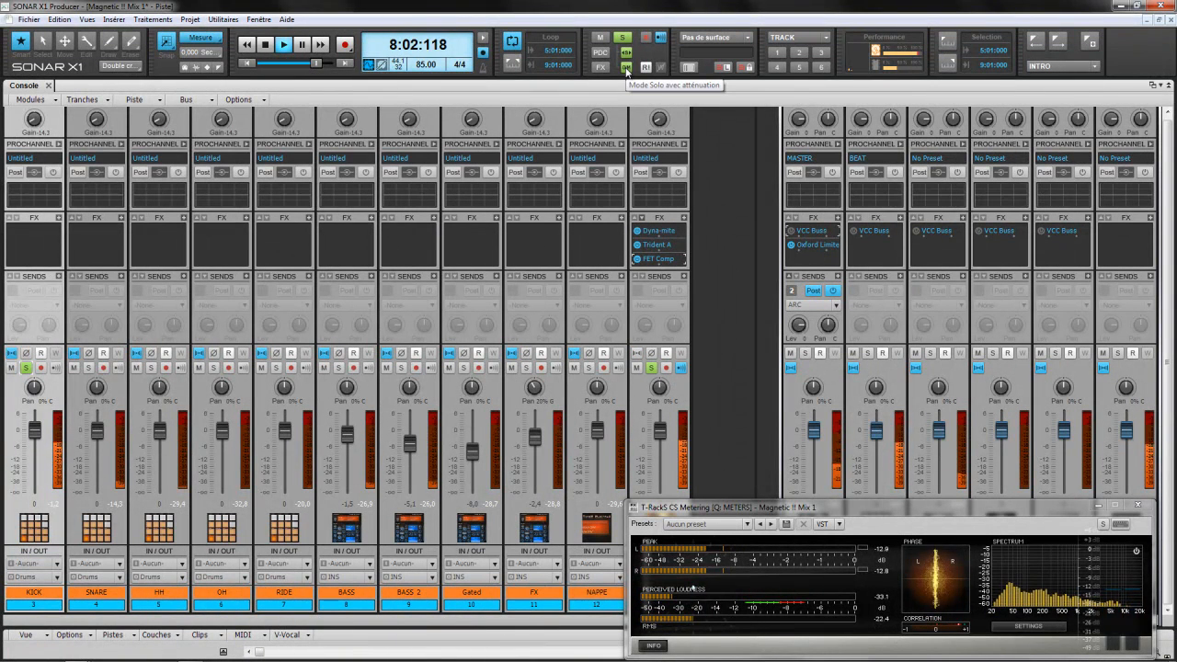
Step: Turn off Dim Solo, mute the third bus strip, and re-solo the KICK track
{"action": "left_click", "coordinate": [627, 70]}
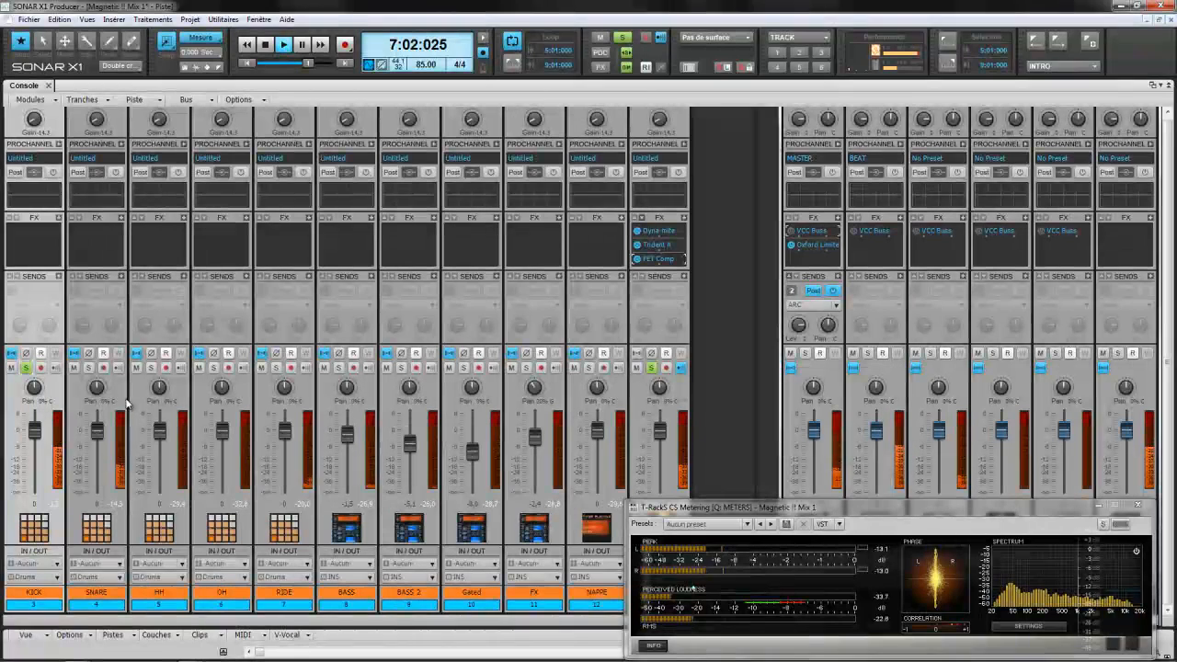
{"action": "left_click", "coordinate": [27, 368]}
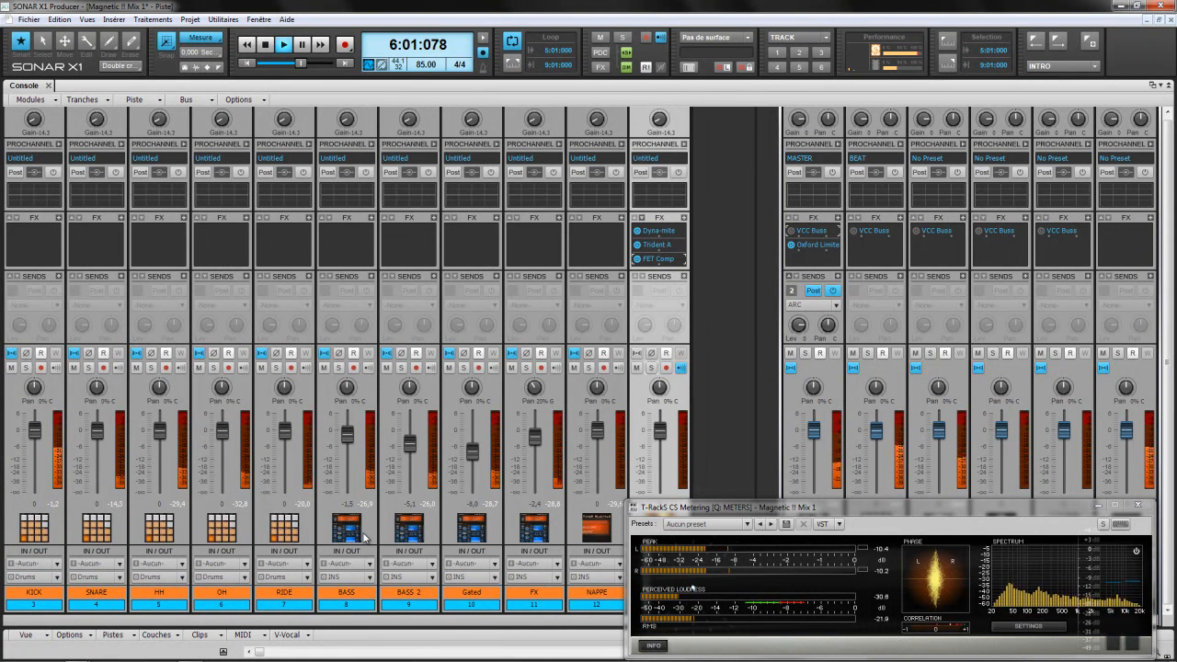
{"action": "left_click", "coordinate": [916, 354]}
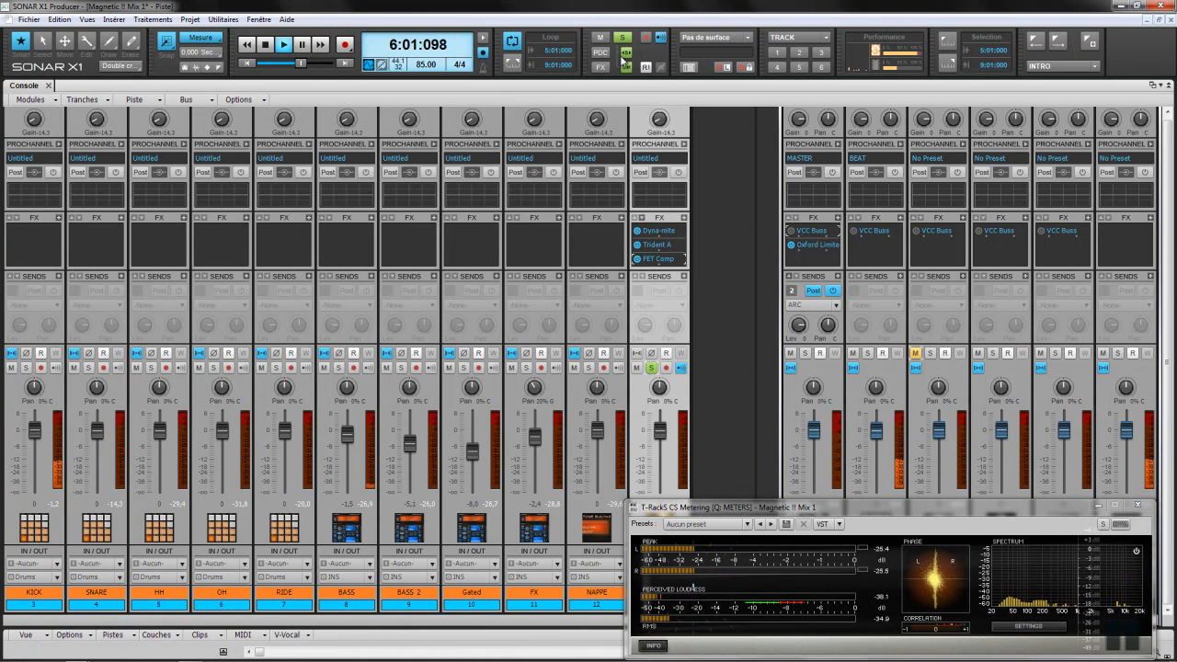
{"action": "left_click", "coordinate": [27, 368]}
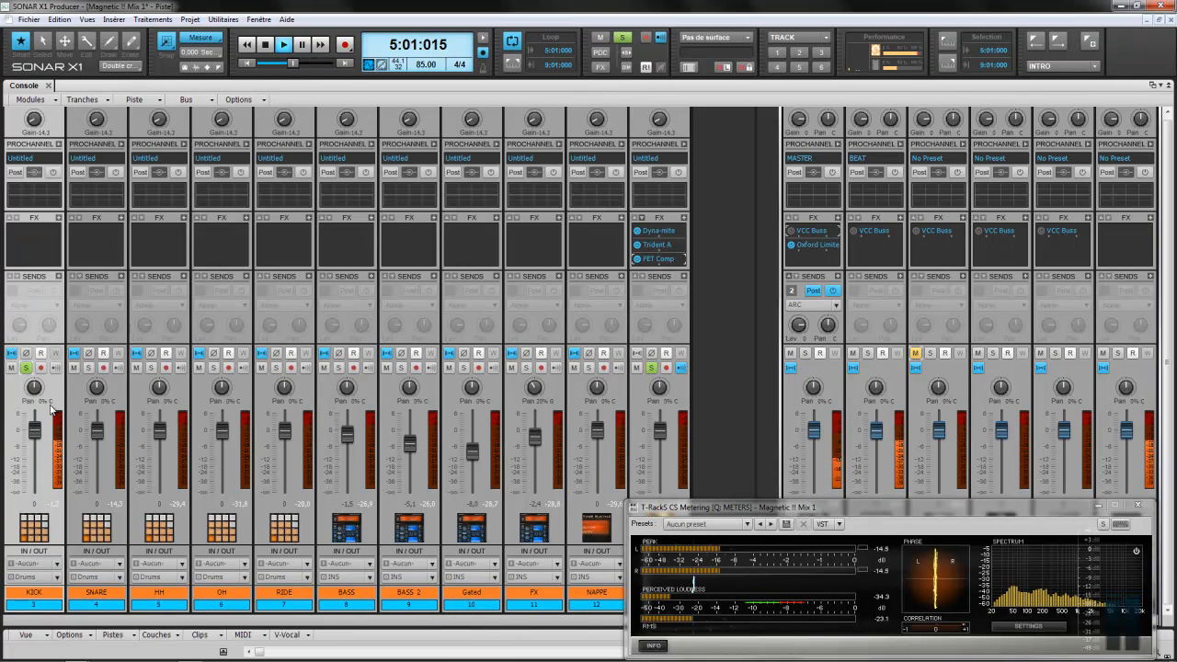
Step: Insert T-RackS CS Black 76 from the Effet audio menu into KICK's FX bin
{"action": "right_click", "coordinate": [60, 222]}
{"action": "mouse_move", "coordinate": [88, 223]}
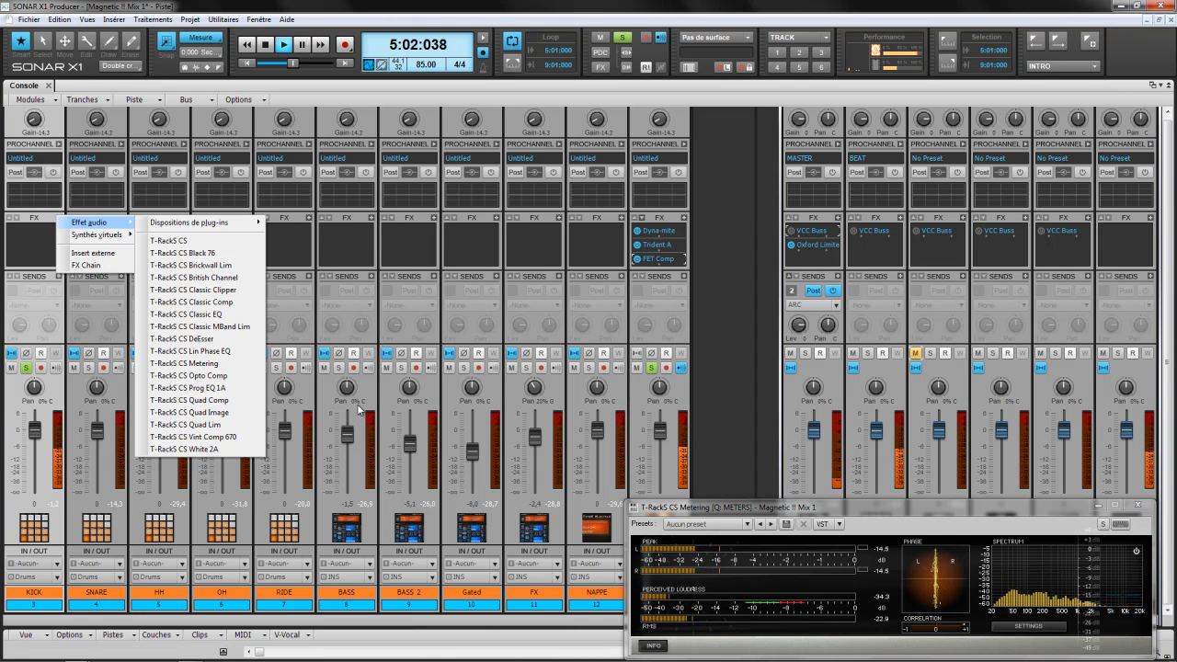
{"action": "left_click", "coordinate": [213, 257]}
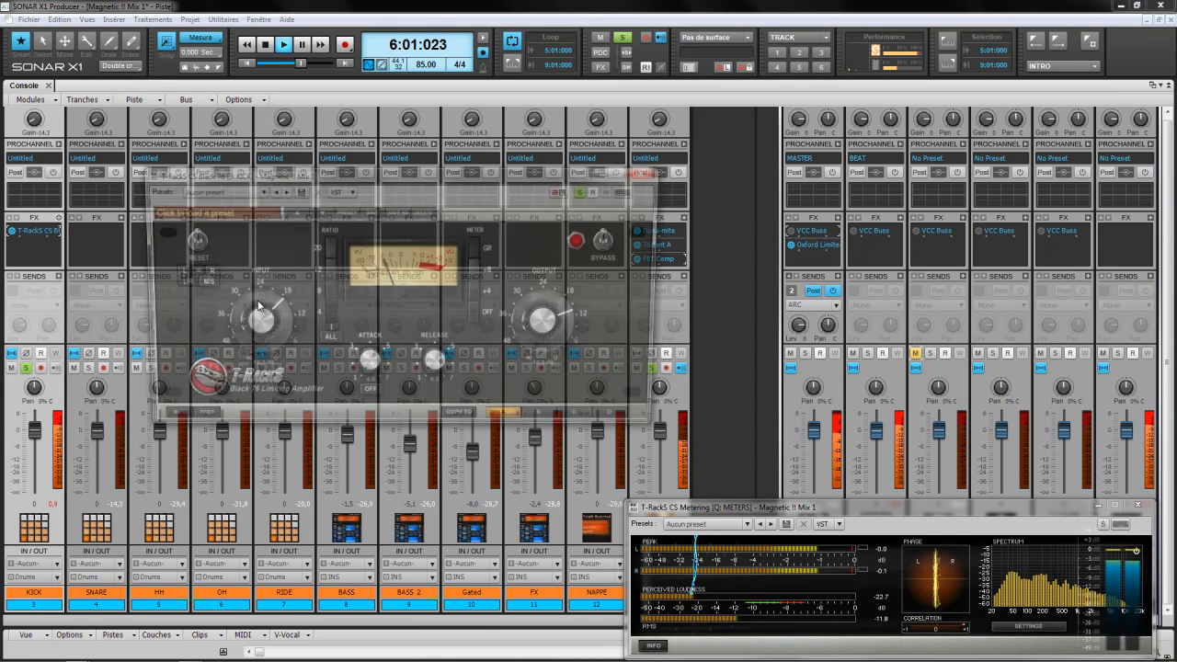
Step: Lower the Black 76 OUTPUT to about -23.7 dB, leaving no preset loaded
{"action": "left_click_drag", "start_coordinate": [550, 315], "coordinate": [550, 328]}
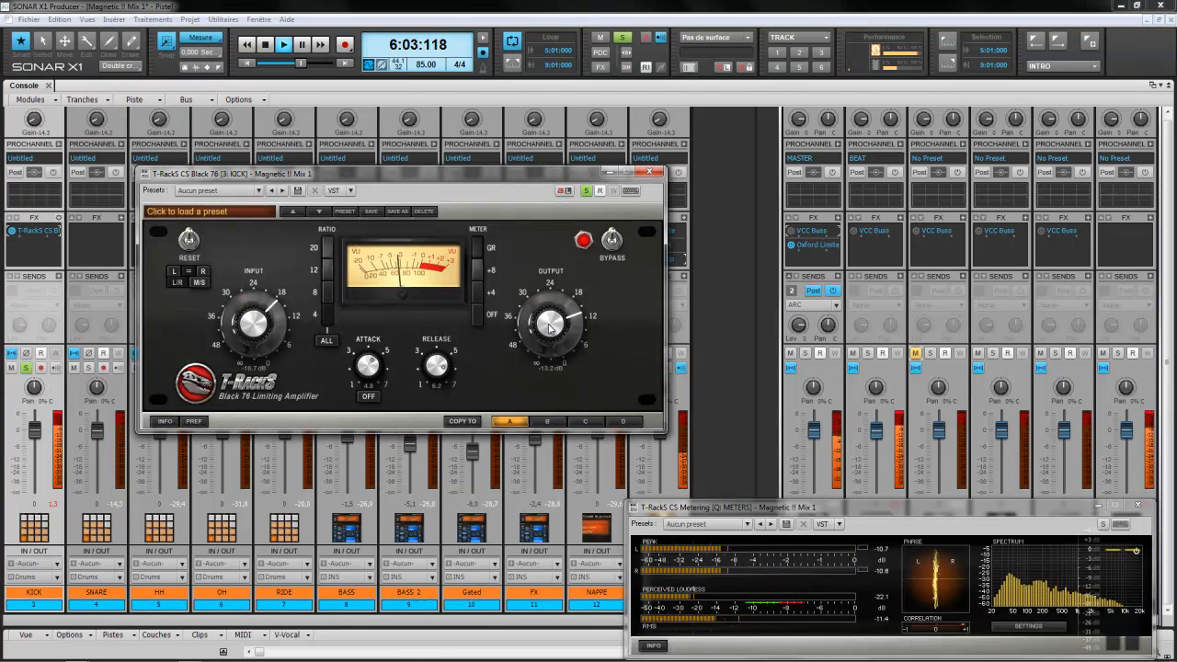
{"action": "scroll", "coordinate": [550, 328], "scroll_direction": "down", "scroll_amount": 6}
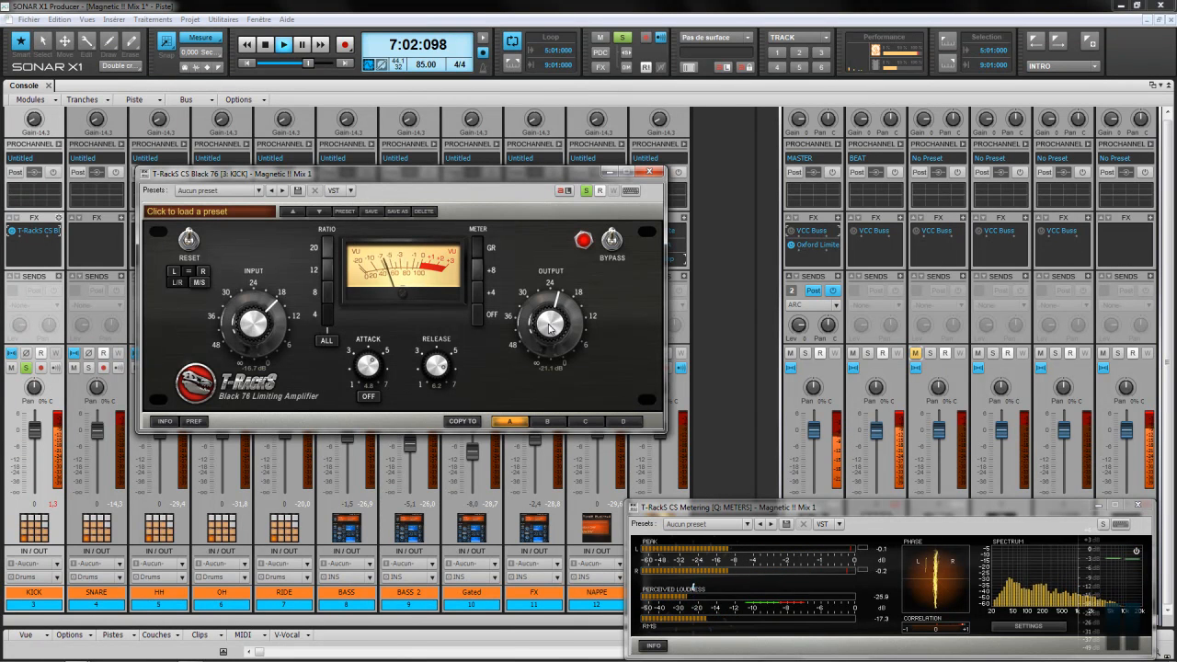
{"action": "scroll", "coordinate": [550, 329], "scroll_direction": "down", "scroll_amount": 1}
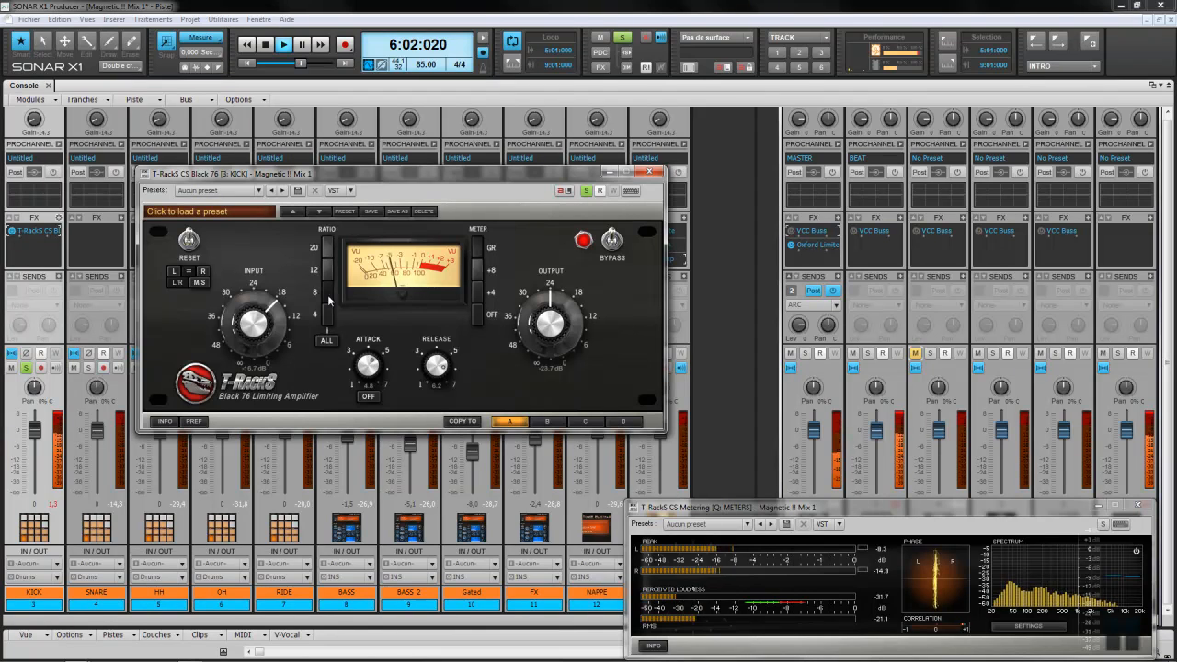
{"action": "left_click", "coordinate": [221, 212]}
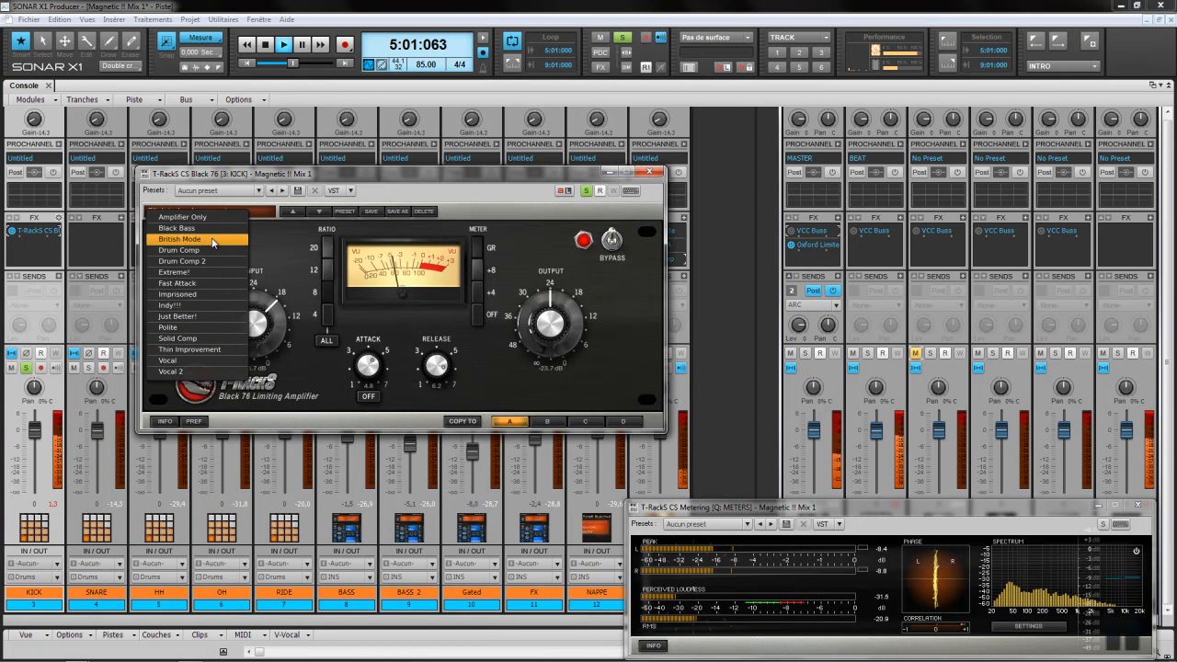
{"action": "left_click", "coordinate": [280, 239]}
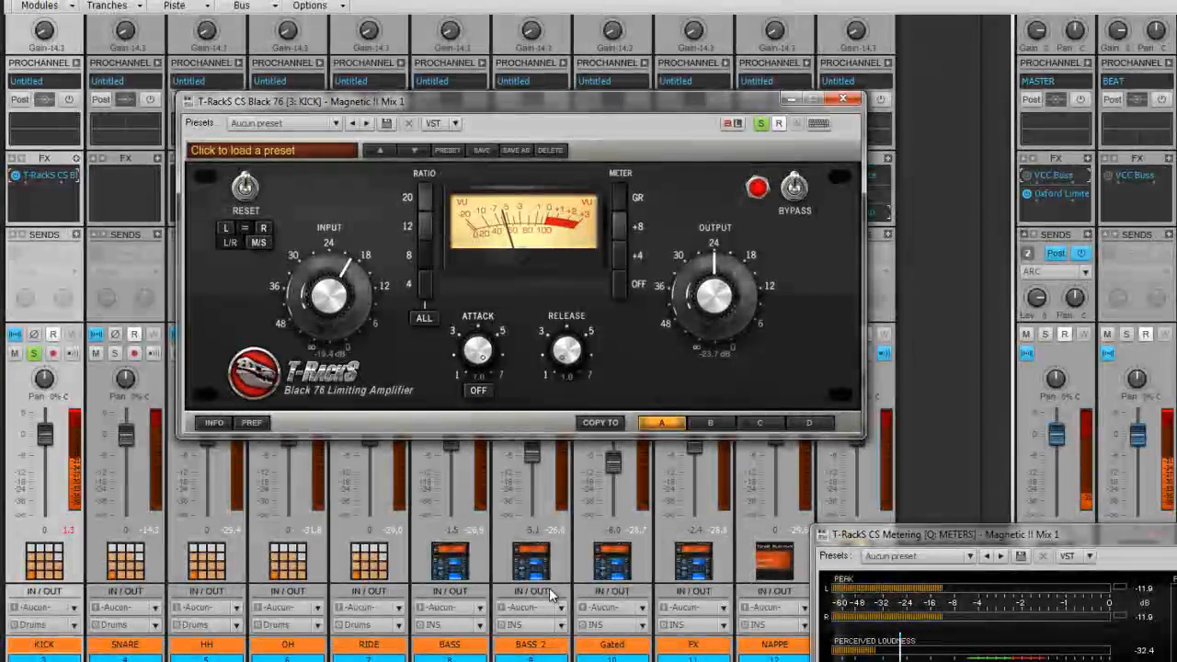
Step: Set Black 76 release to 7.0, engage Ratio ALL, A/B with bypass, and lower attack to 6.0
{"action": "left_click_drag", "start_coordinate": [564, 354], "coordinate": [578, 286]}
{"action": "left_click_drag", "start_coordinate": [478, 351], "coordinate": [459, 589]}
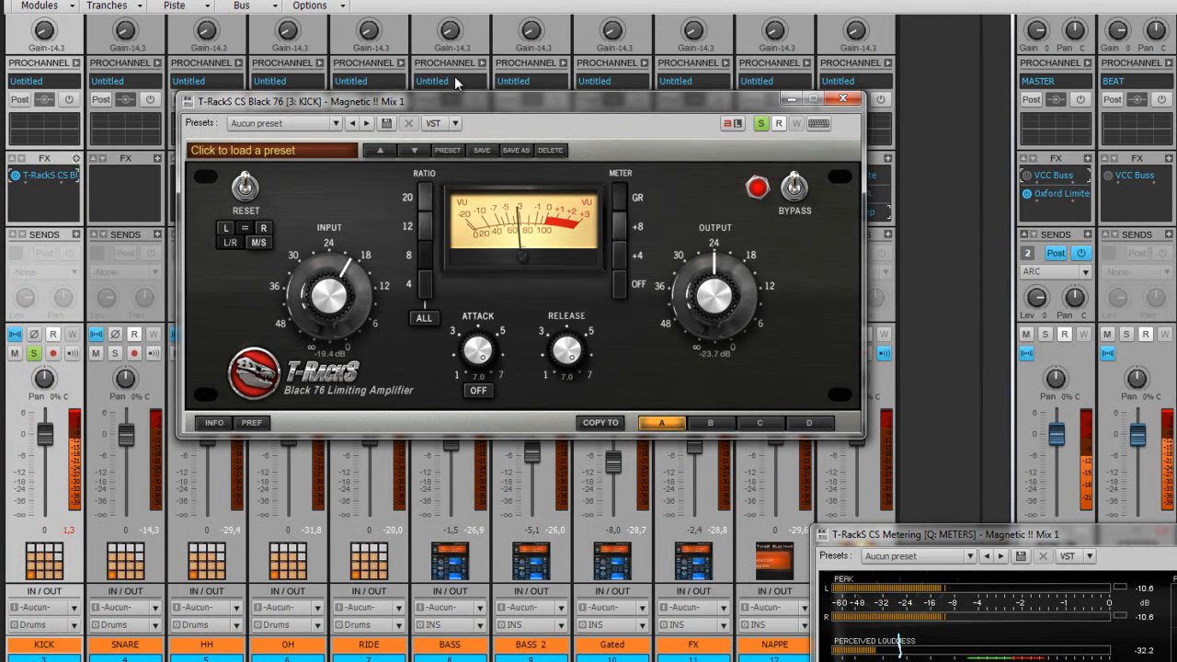
{"action": "left_click", "coordinate": [420, 317]}
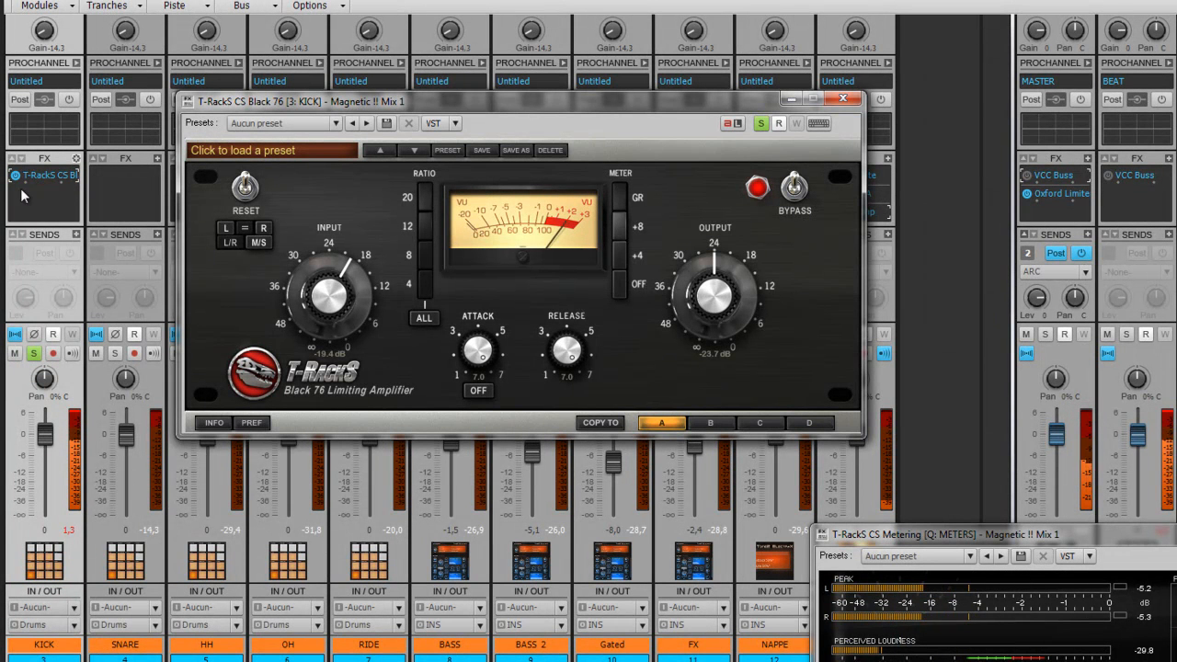
{"action": "left_click", "coordinate": [794, 191]}
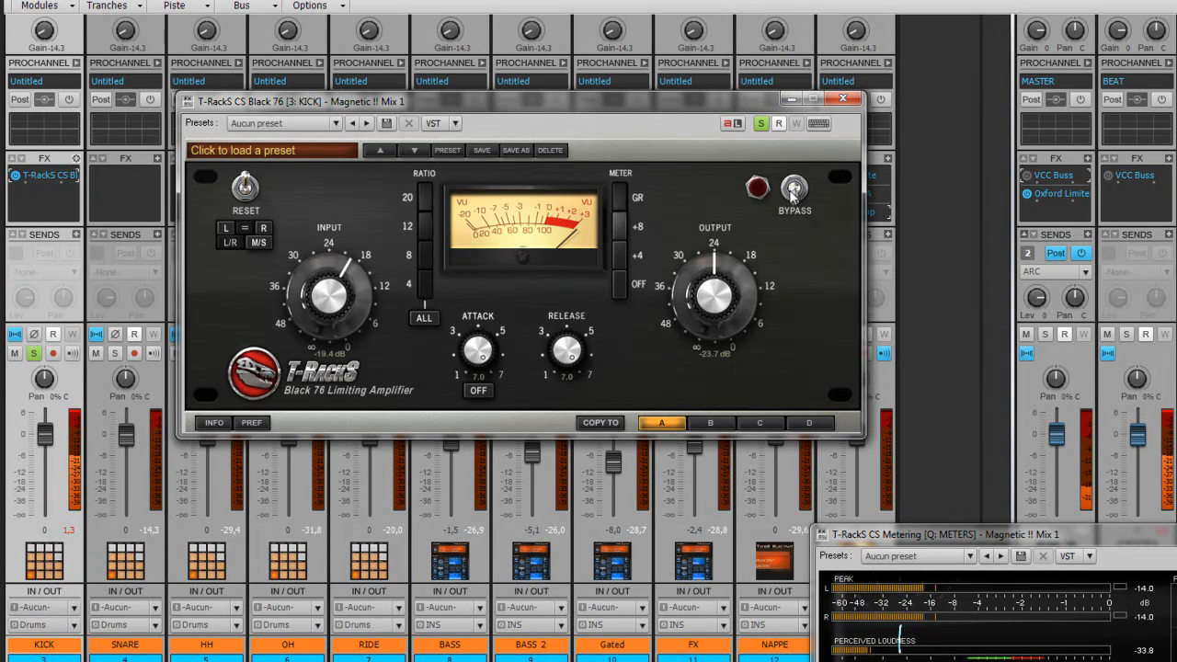
{"action": "left_click", "coordinate": [795, 191]}
{"action": "left_click_drag", "start_coordinate": [477, 354], "coordinate": [477, 441]}
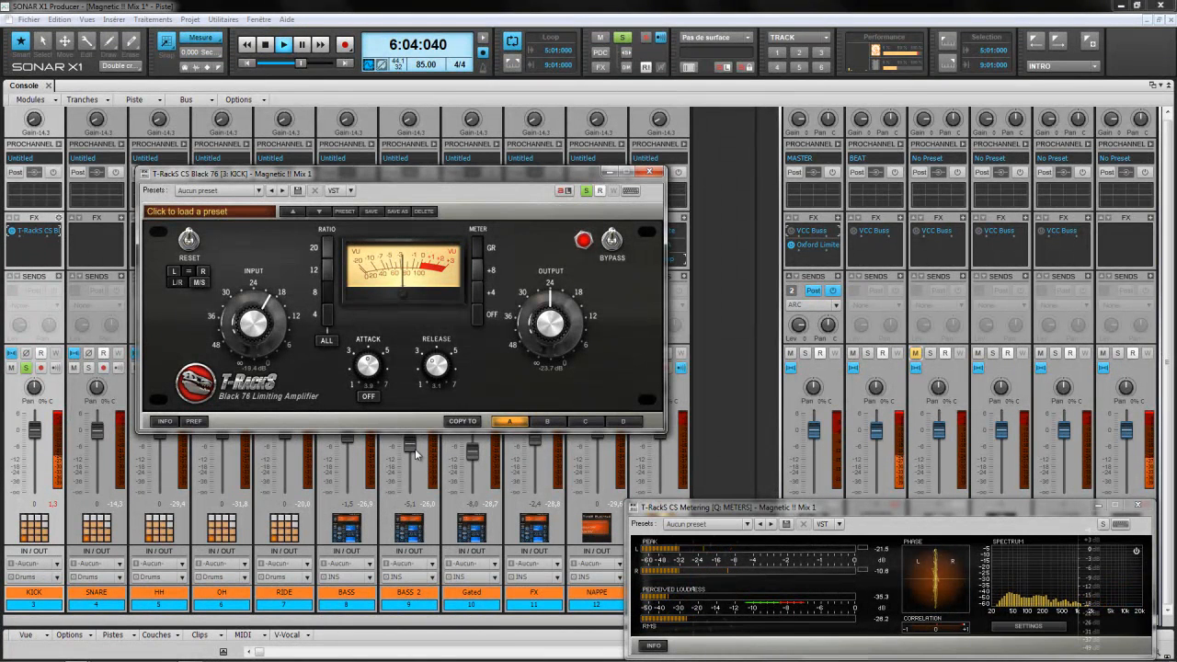
Step: Raise the Black 76 INPUT to about -16.5 dB and OUTPUT slightly, comparing with bypass
{"action": "left_click_drag", "start_coordinate": [256, 336], "coordinate": [255, 331]}
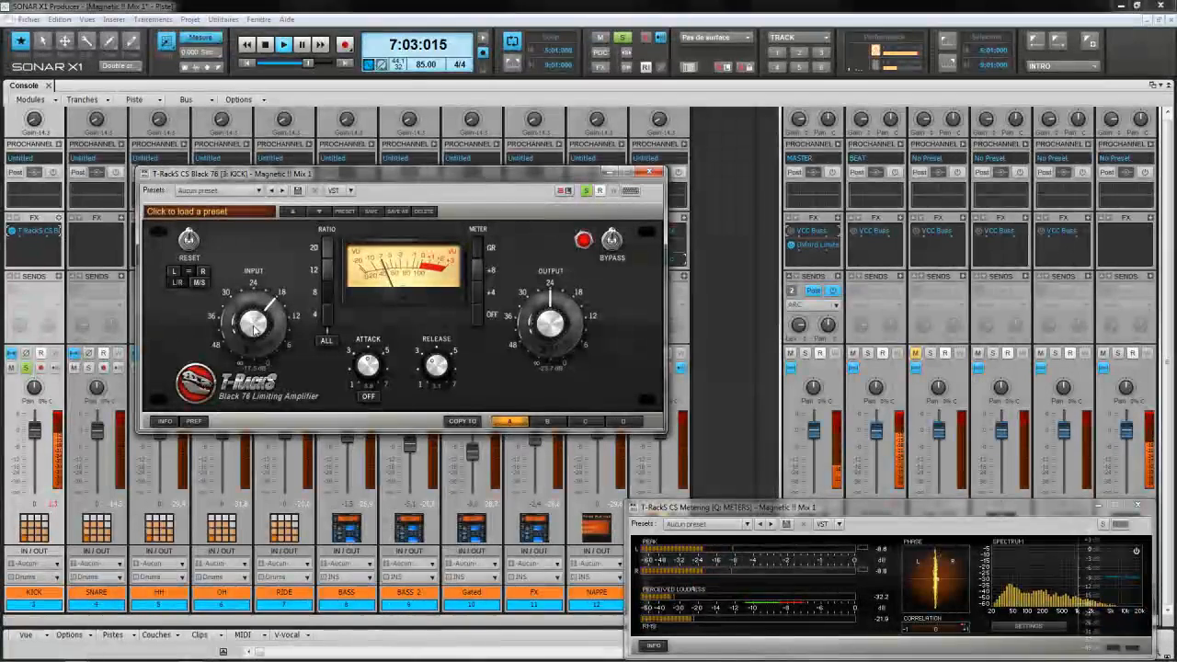
{"action": "left_click_drag", "start_coordinate": [540, 338], "coordinate": [542, 331]}
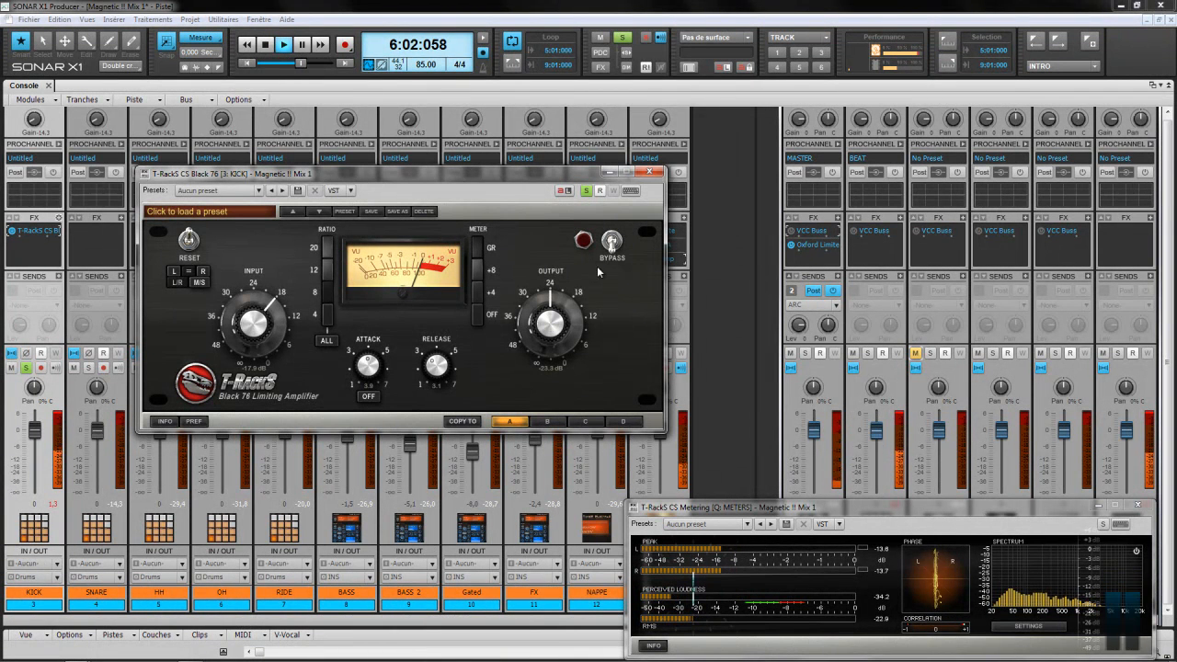
{"action": "left_click", "coordinate": [612, 243]}
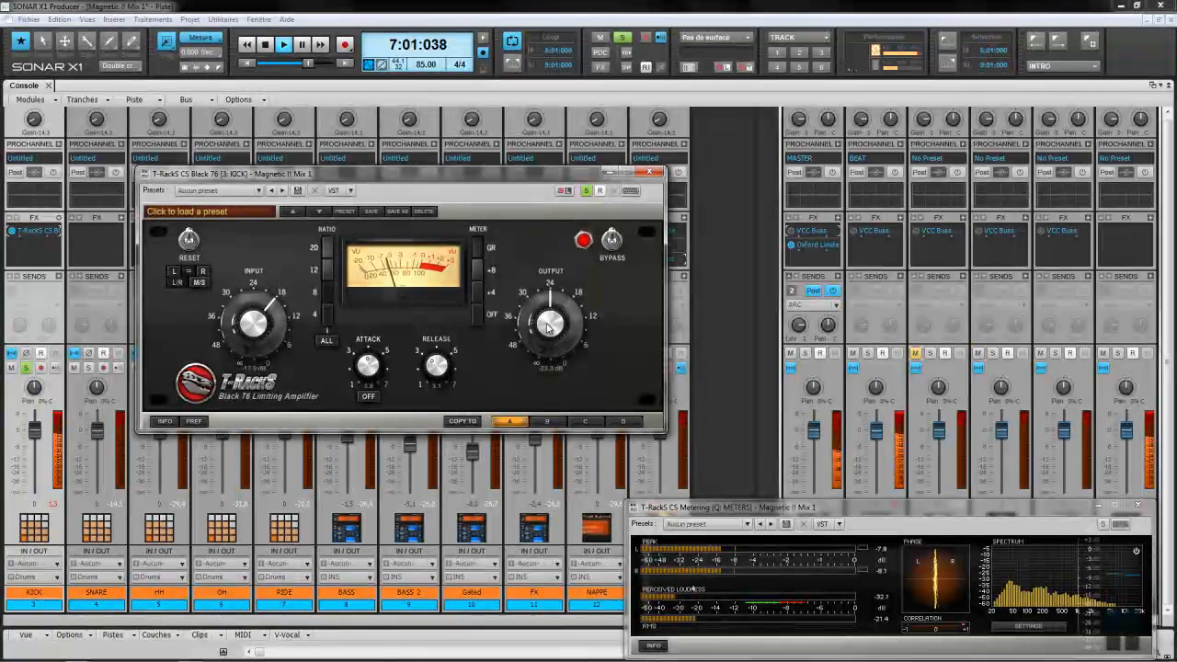
{"action": "left_click", "coordinate": [612, 243]}
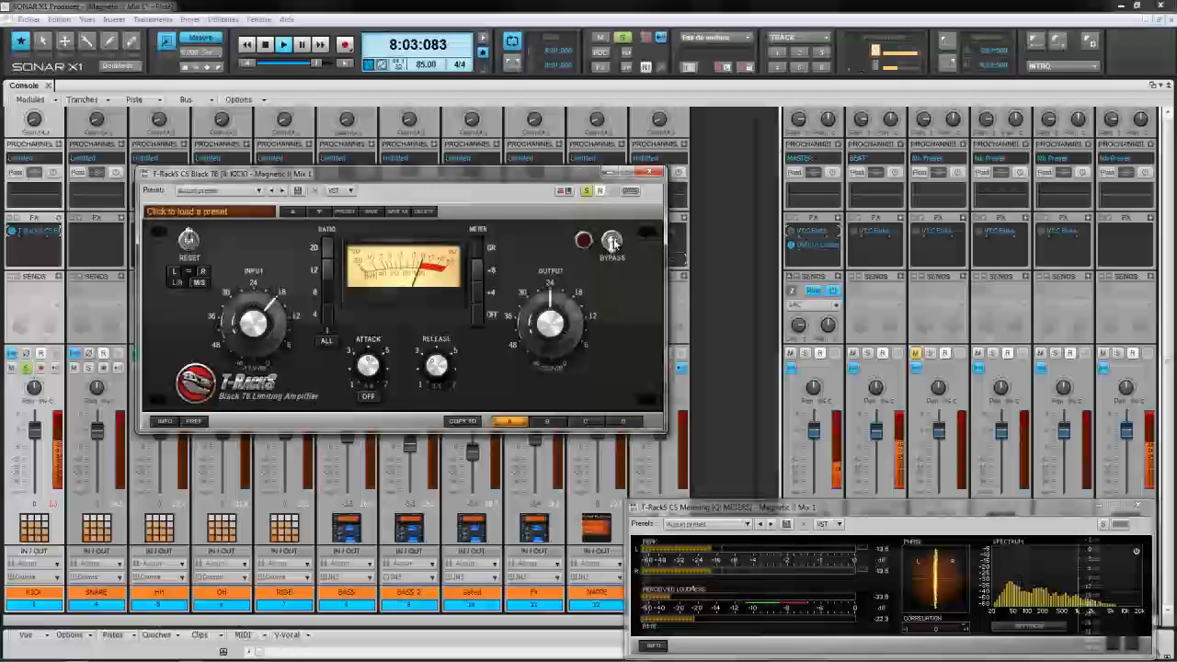
{"action": "left_click", "coordinate": [612, 243]}
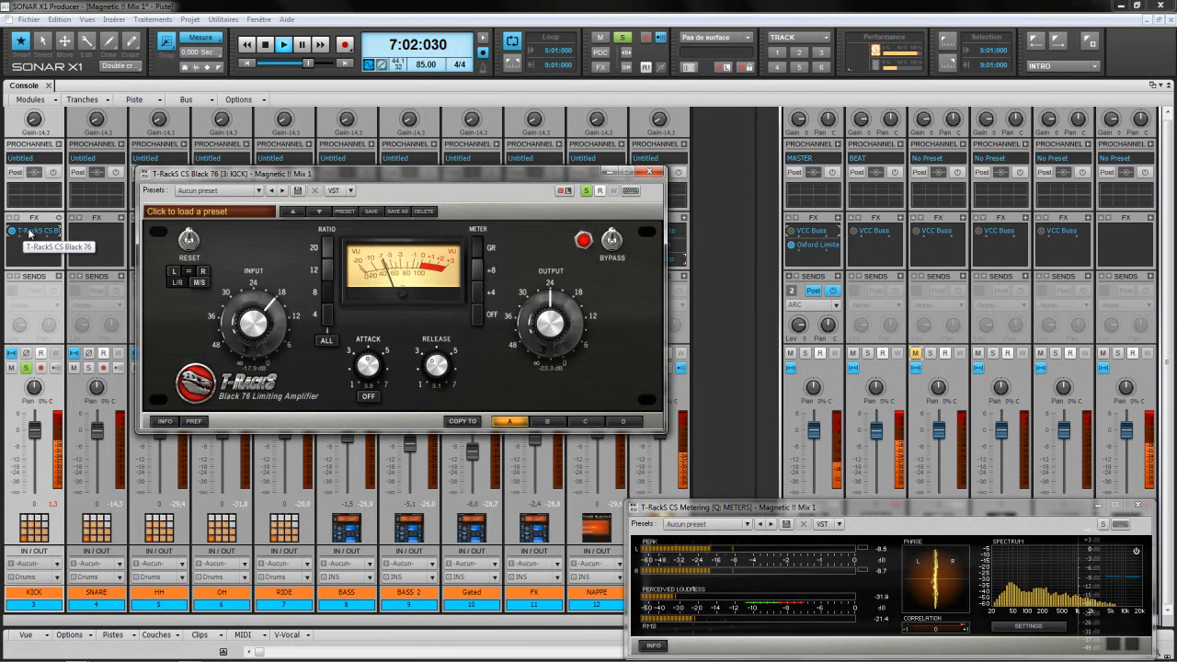
Step: Delete the T-RackS CS Black 76 from KICK's FX bin
{"action": "right_click", "coordinate": [30, 233]}
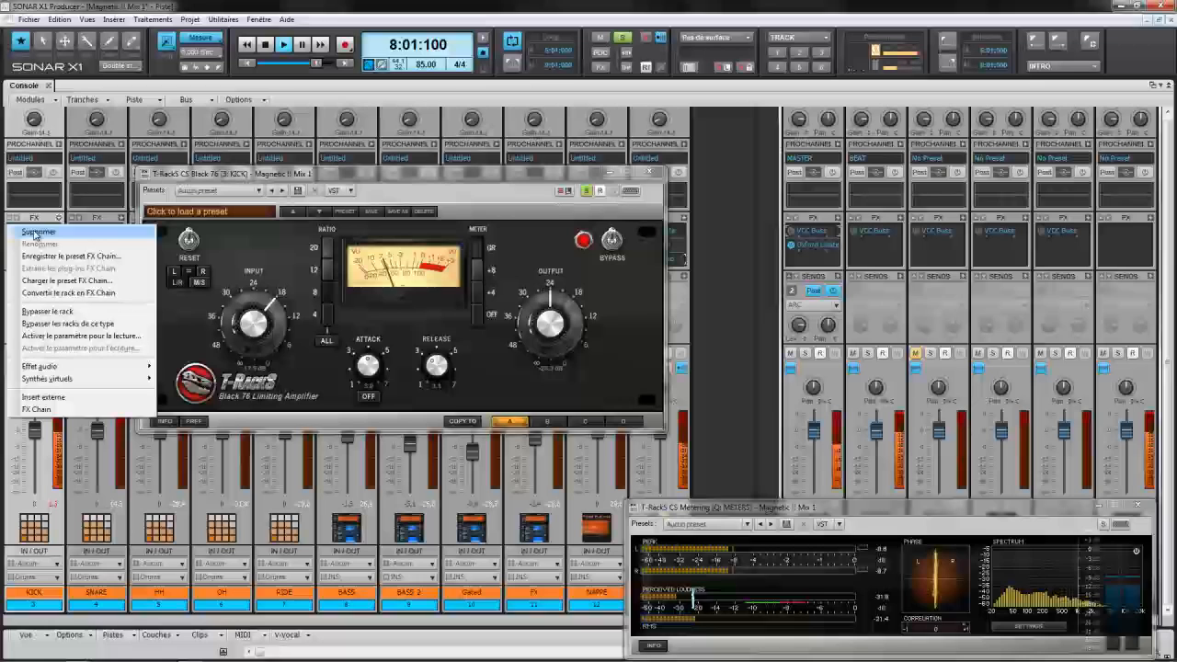
{"action": "left_click", "coordinate": [34, 219]}
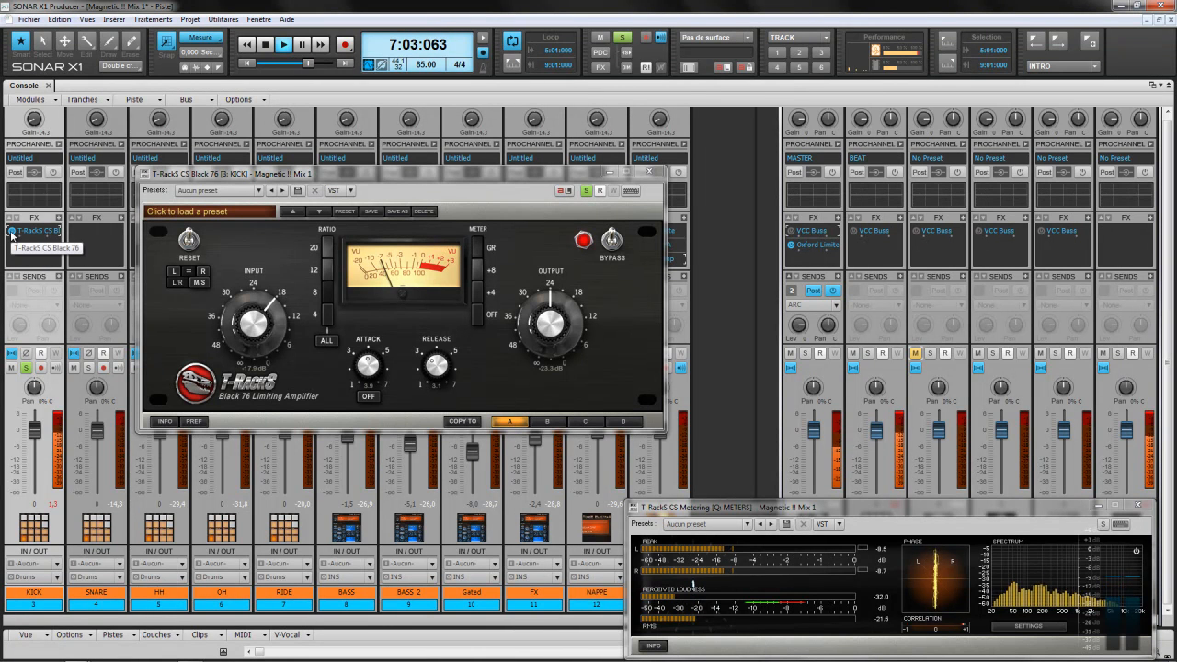
{"action": "key", "text": "Delete"}
Step: Insert T-RackS CS White 2A on KICK and set Peak Reduction to about 43.4
{"action": "right_click", "coordinate": [59, 219]}
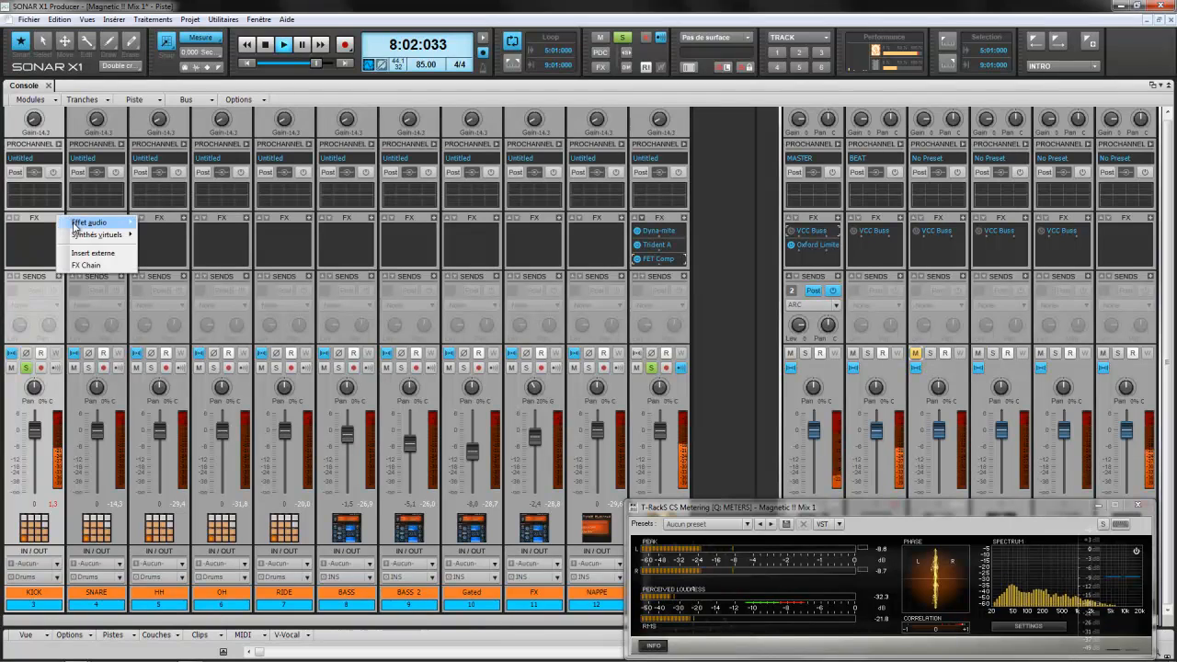
{"action": "mouse_move", "coordinate": [75, 225]}
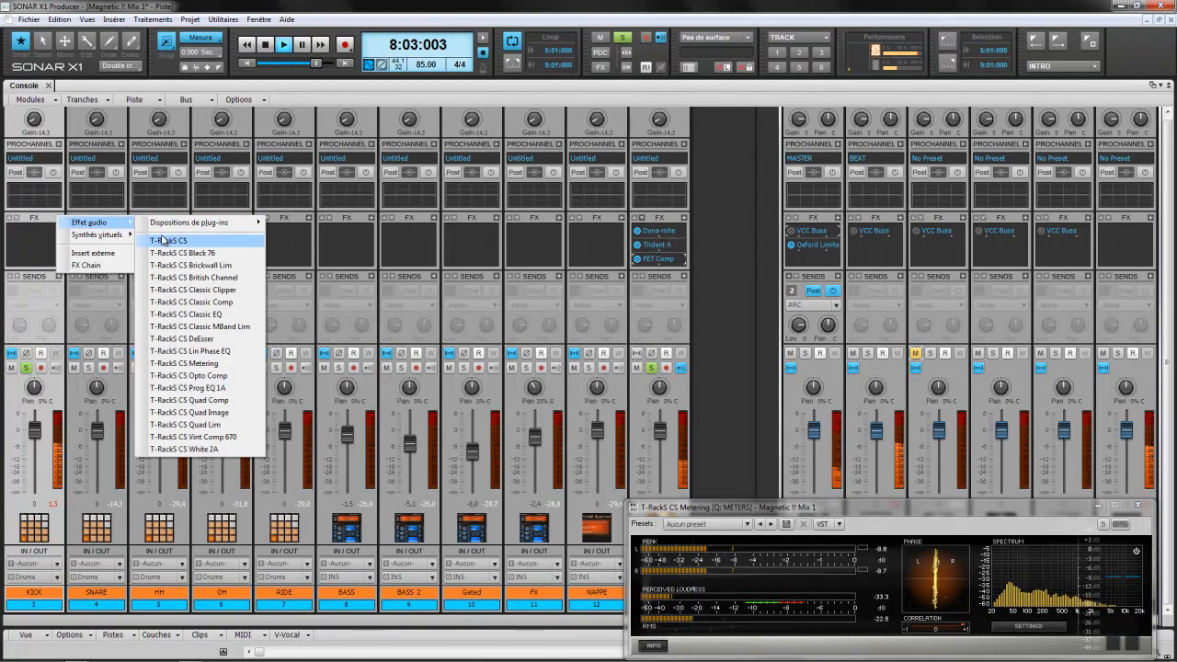
{"action": "left_click", "coordinate": [184, 448]}
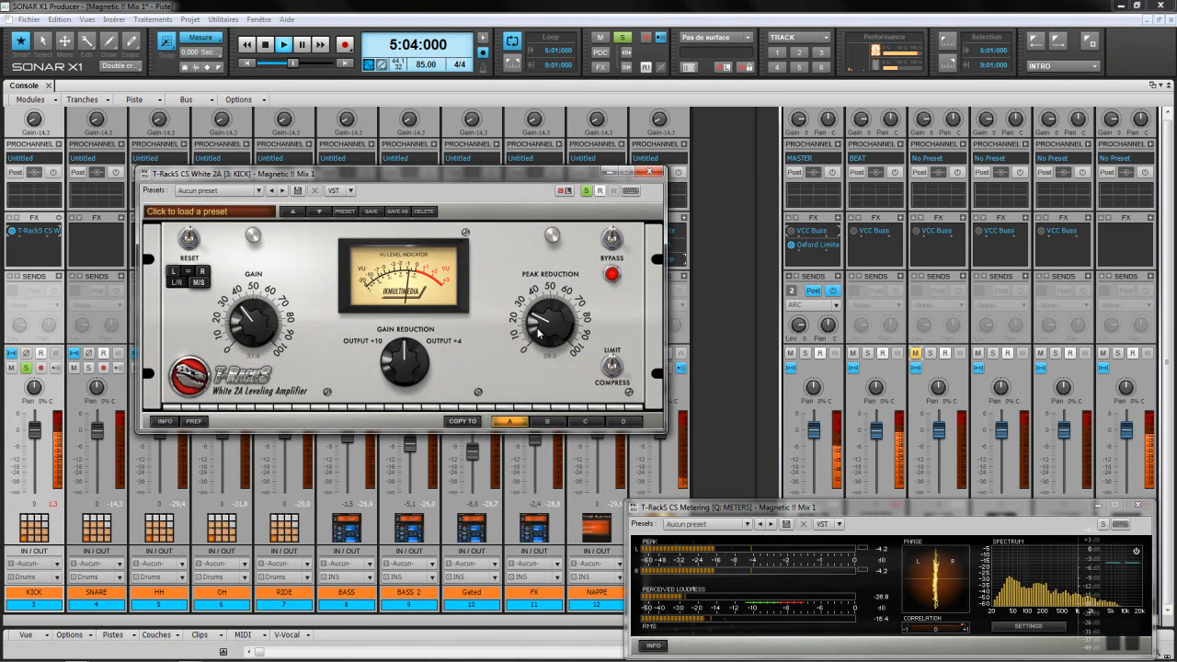
{"action": "left_click_drag", "start_coordinate": [548, 325], "coordinate": [549, 324]}
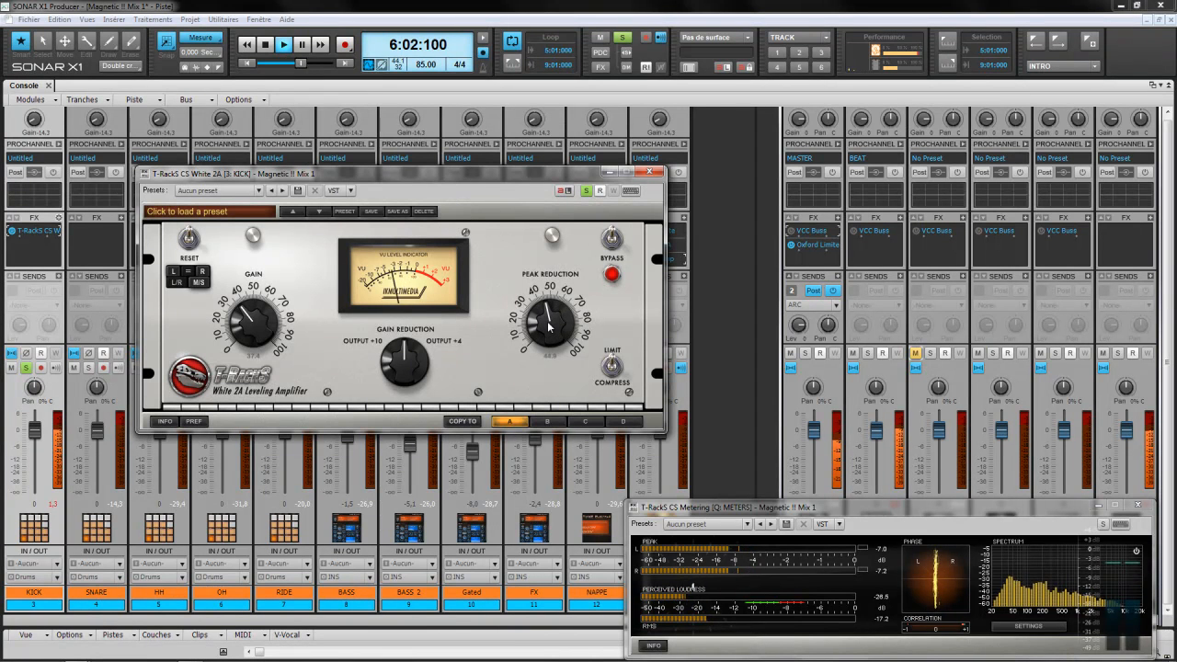
{"action": "scroll", "coordinate": [549, 326], "scroll_direction": "down", "scroll_amount": 1}
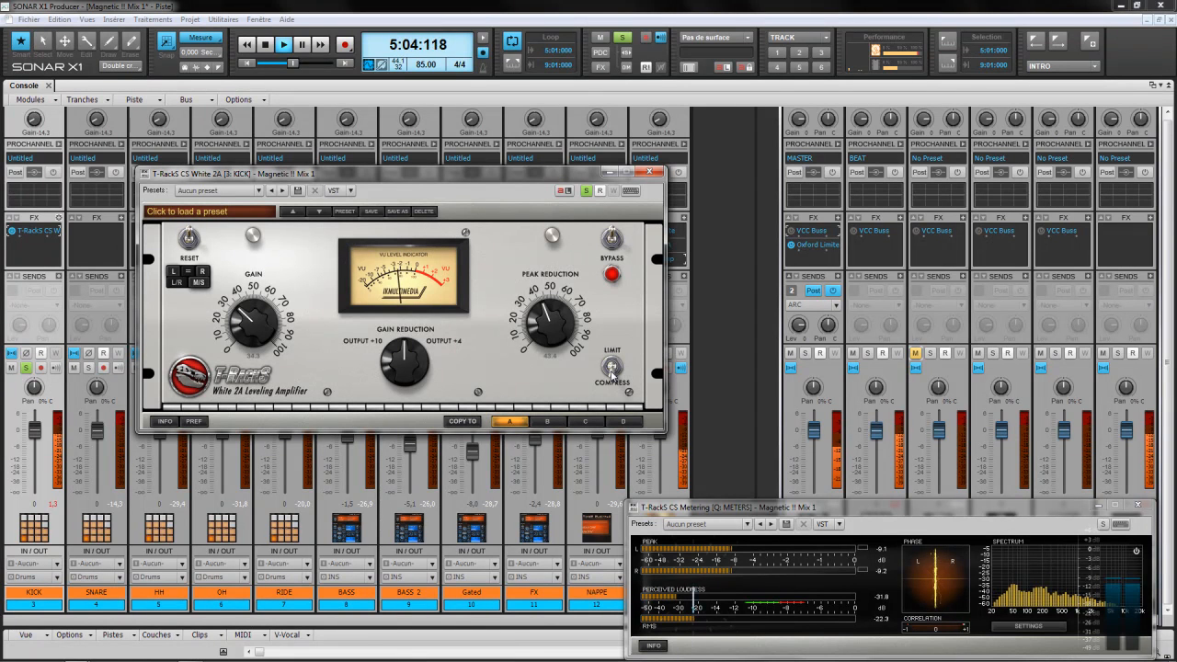
Step: A/B the White 2A against bypass, moving its window aside to check channel 11
{"action": "left_click", "coordinate": [611, 240]}
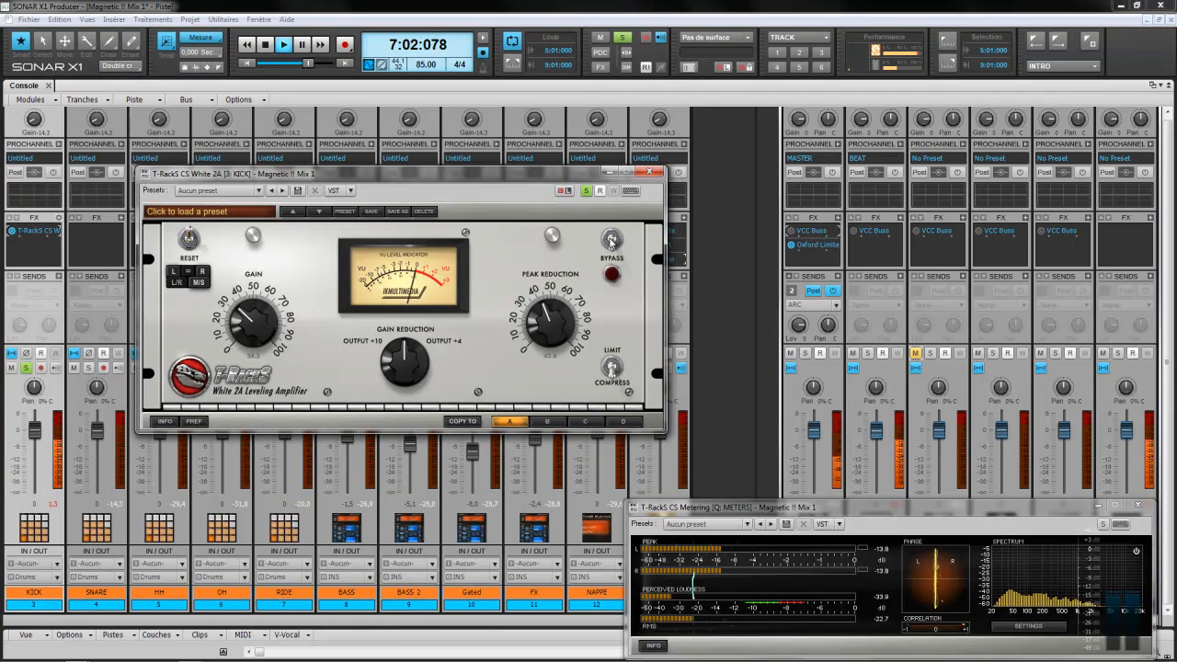
{"action": "left_click", "coordinate": [611, 240]}
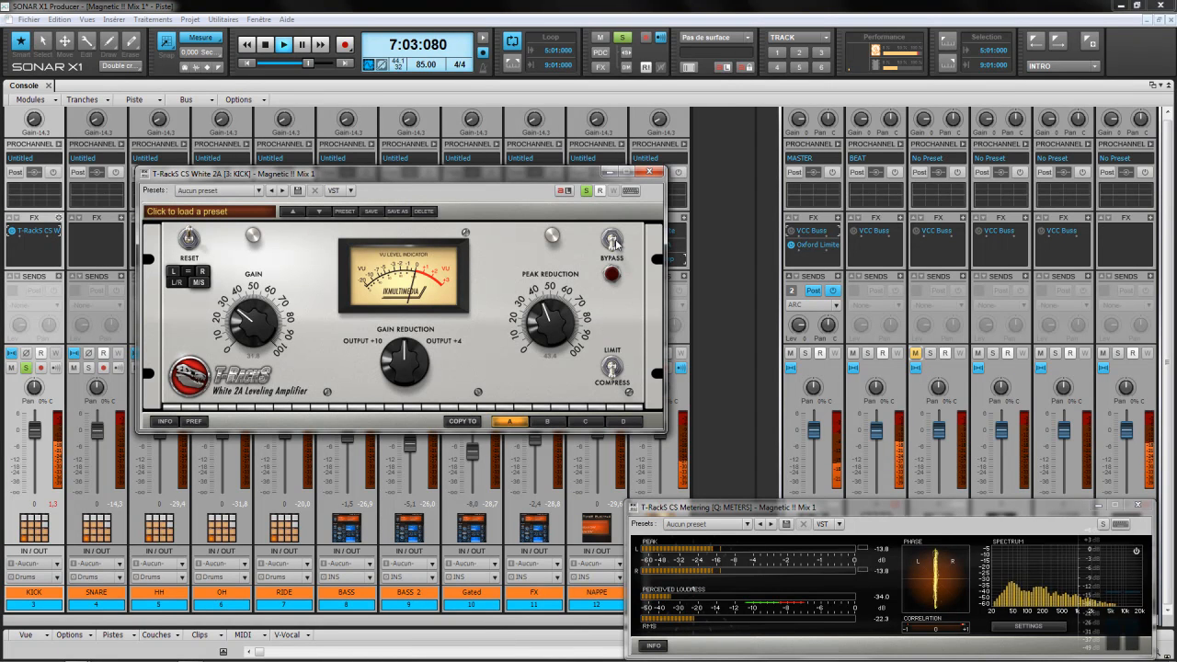
{"action": "left_click", "coordinate": [613, 241]}
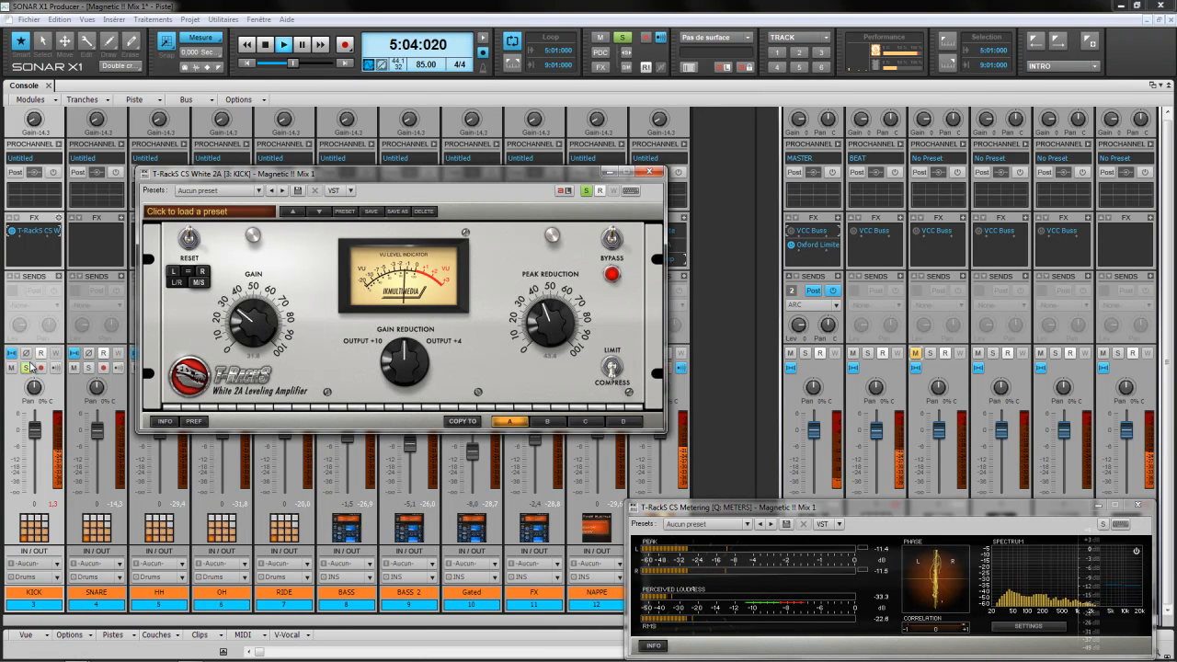
{"action": "left_click_drag", "start_coordinate": [571, 174], "coordinate": [1130, 179]}
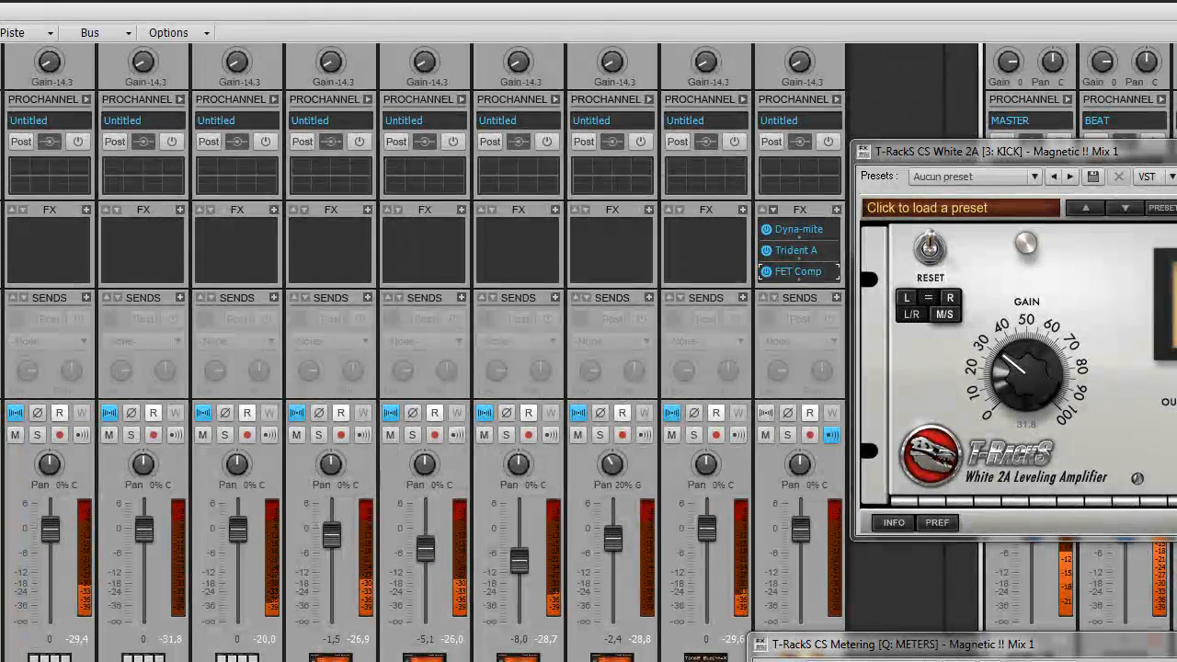
{"action": "left_click_drag", "start_coordinate": [1163, 151], "coordinate": [550, 138]}
{"action": "left_click", "coordinate": [908, 246]}
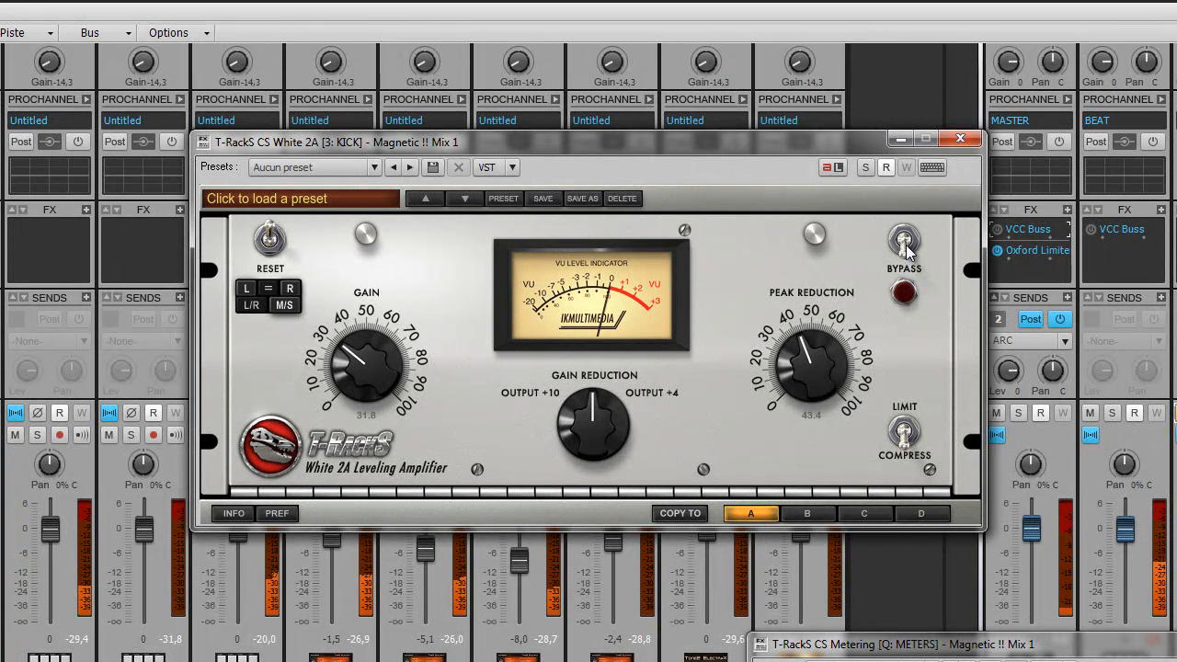
{"action": "left_click", "coordinate": [907, 250]}
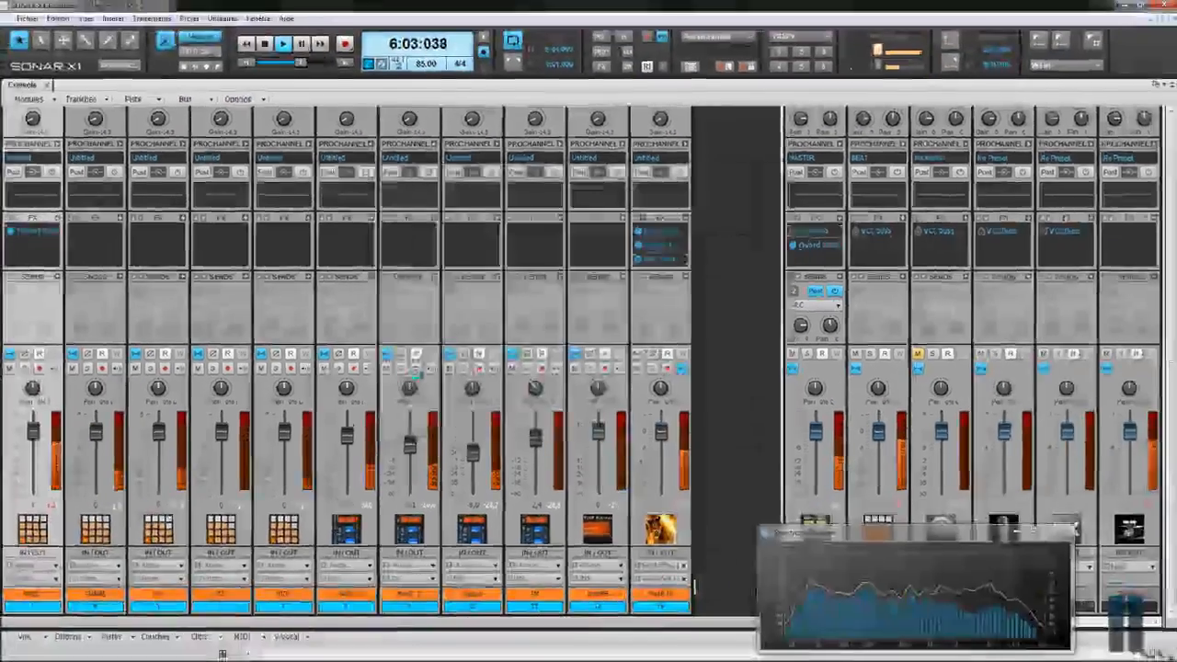
Step: Switch to Track view, expand the BEAT folder, enlarge KICK, and hide the Spectrum Analyzer
{"action": "key", "text": "d"}
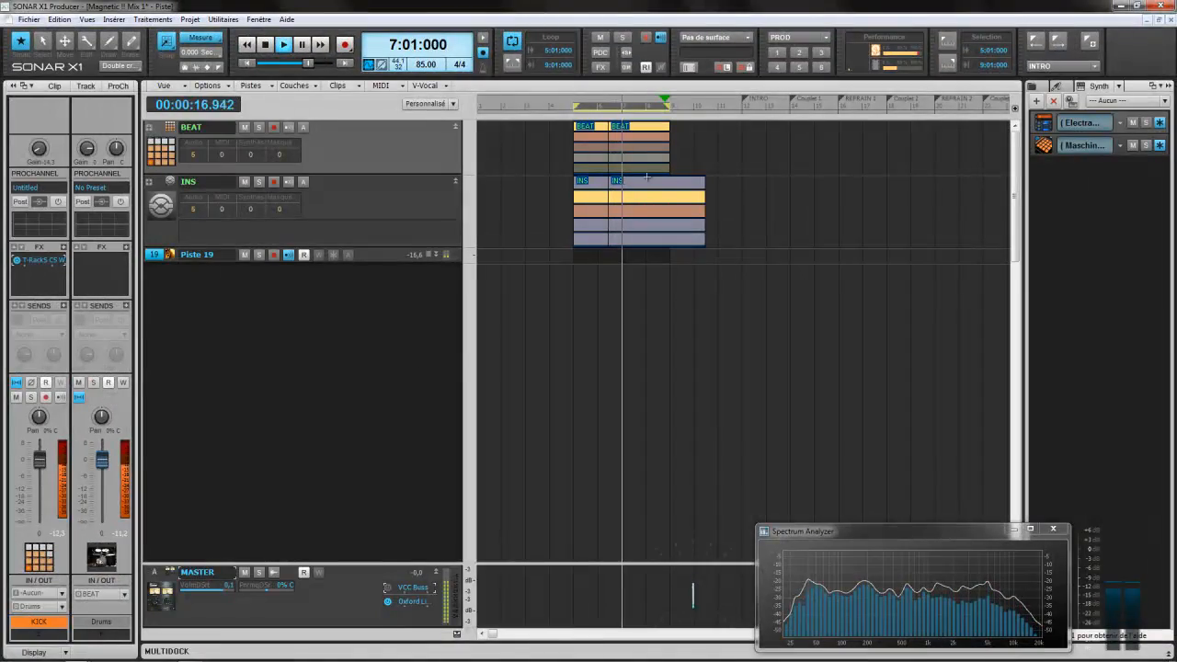
{"action": "left_click", "coordinate": [150, 127]}
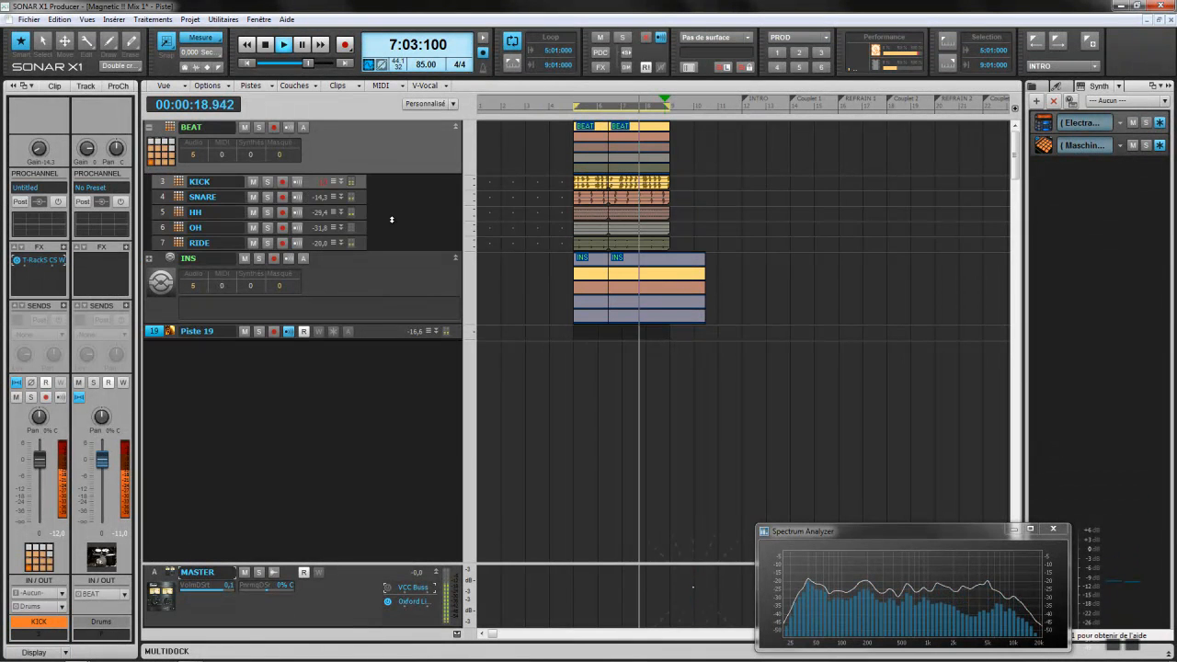
{"action": "left_click_drag", "start_coordinate": [349, 190], "coordinate": [349, 322]}
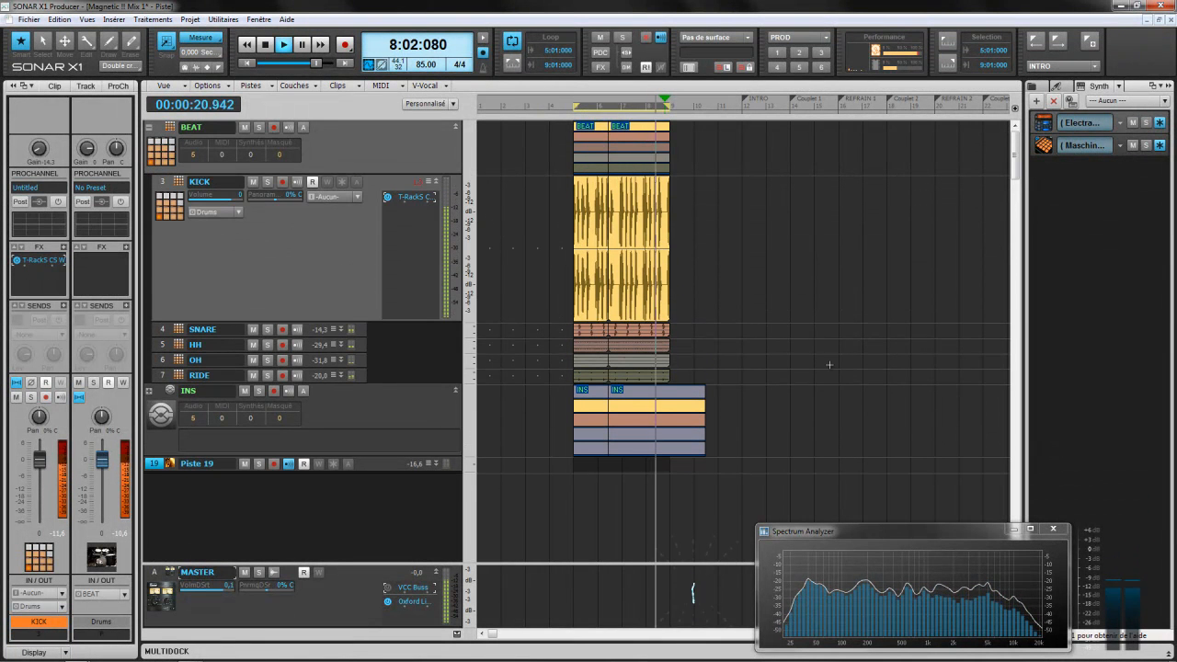
{"action": "left_click", "coordinate": [1013, 530]}
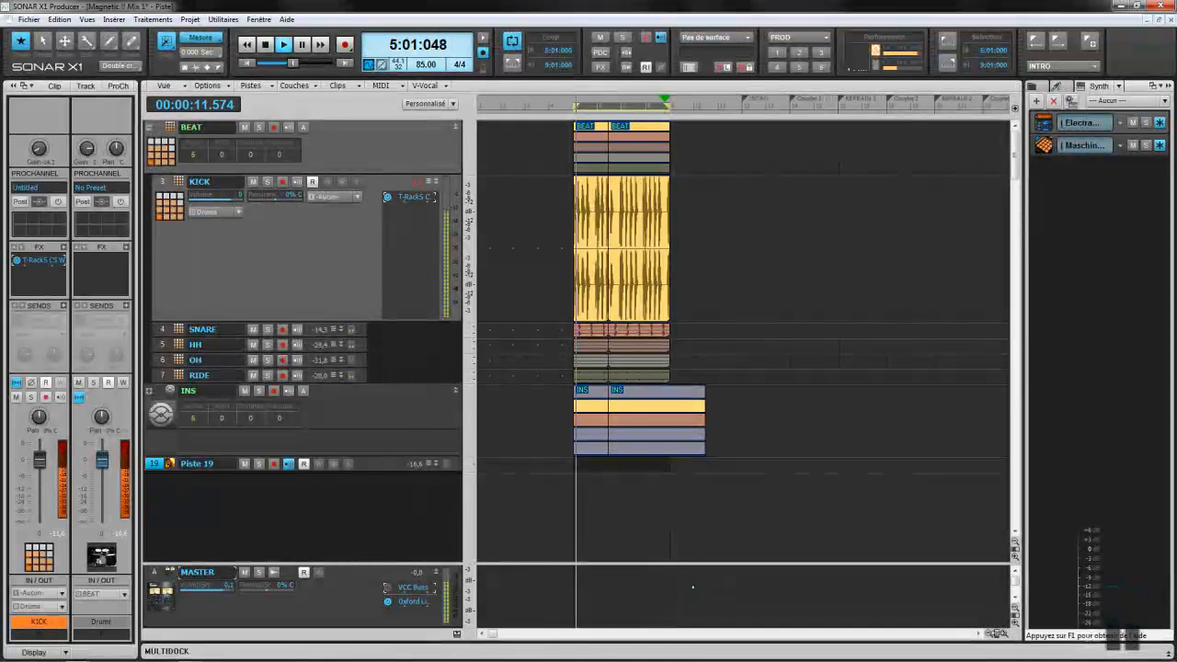
Step: Zoom the timeline in four steps and select the two KICK clips
{"action": "left_click", "coordinate": [1003, 635]}
{"action": "left_click", "coordinate": [1003, 635]}
{"action": "left_click", "coordinate": [1003, 634]}
{"action": "left_click", "coordinate": [1003, 634]}
{"action": "left_click", "coordinate": [1003, 634]}
{"action": "left_click", "coordinate": [1003, 634]}
{"action": "left_click", "coordinate": [1004, 634]}
{"action": "left_click", "coordinate": [1004, 635]}
{"action": "left_click", "coordinate": [1003, 634]}
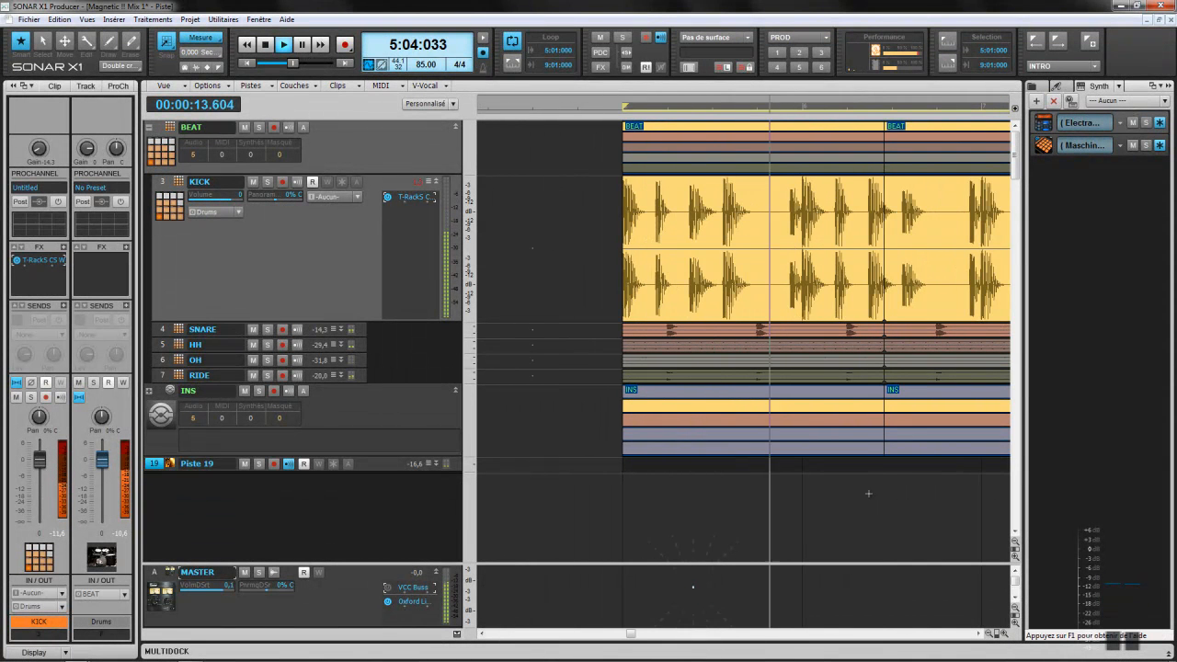
{"action": "left_click", "coordinate": [770, 304]}
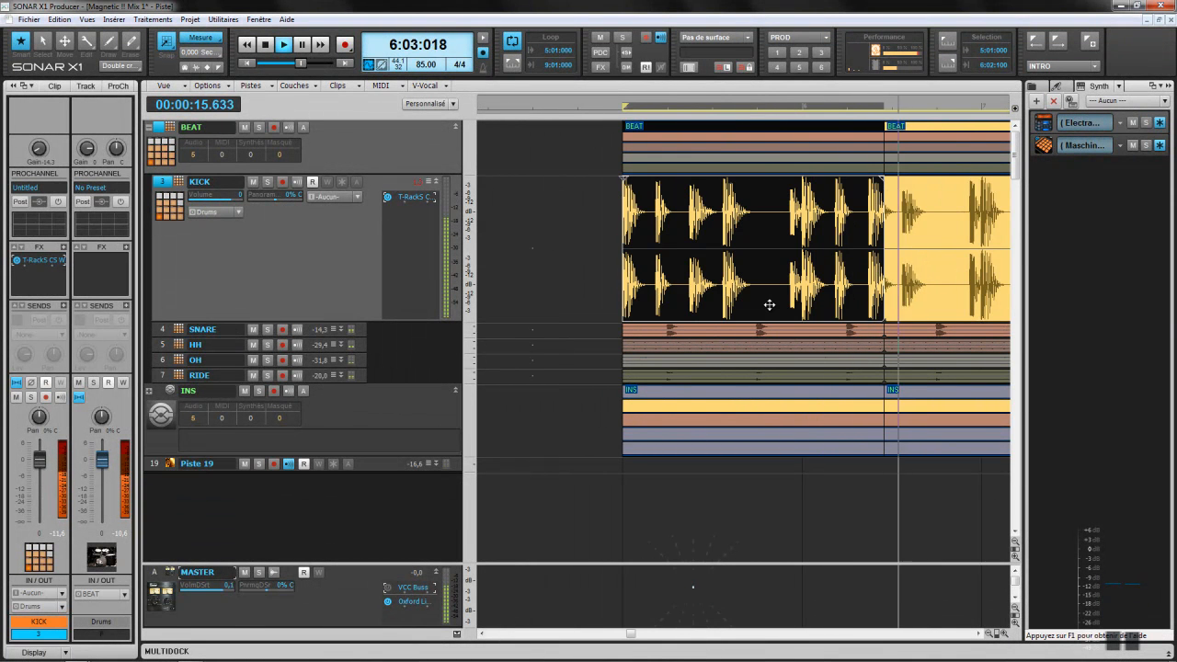
{"action": "scroll", "coordinate": [807, 315], "scroll_direction": "down", "scroll_amount": 1}
{"action": "scroll", "coordinate": [807, 315], "scroll_direction": "up", "scroll_amount": 1}
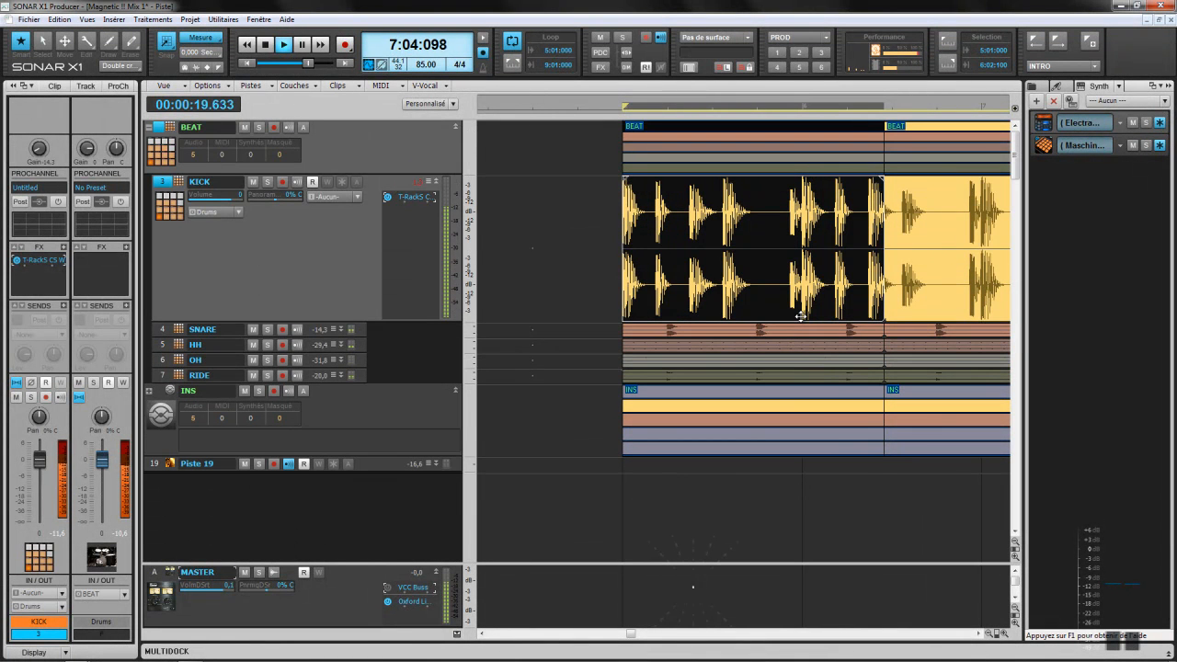
{"action": "left_click", "coordinate": [904, 297]}
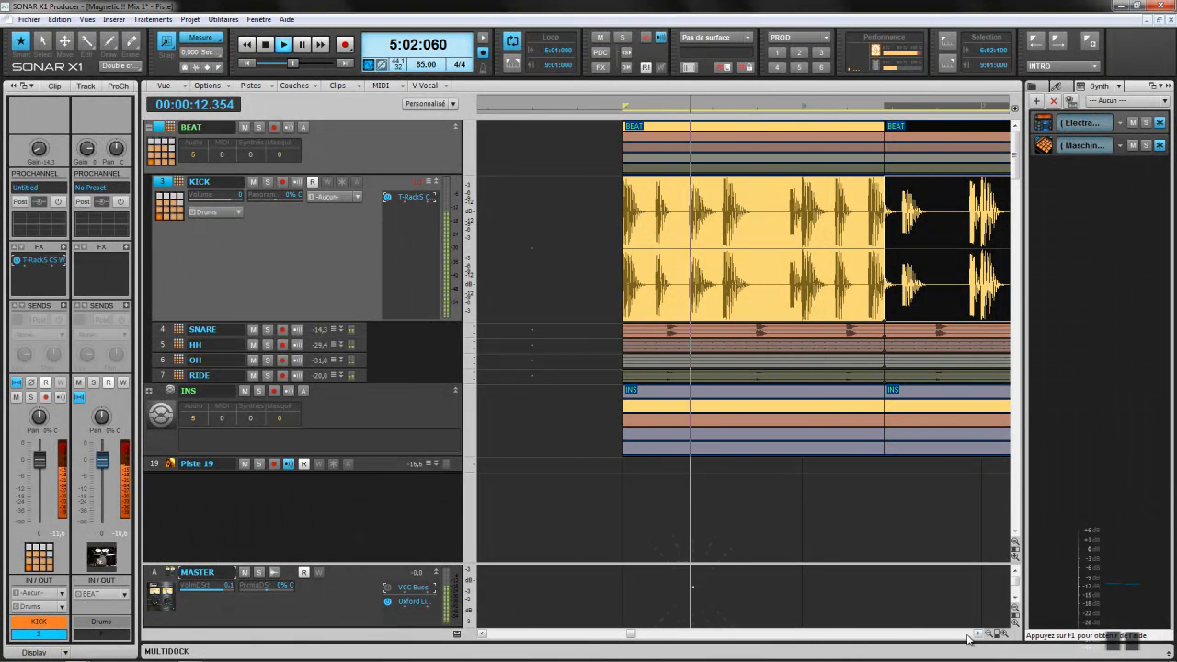
{"action": "left_click_drag", "start_coordinate": [631, 634], "coordinate": [722, 637]}
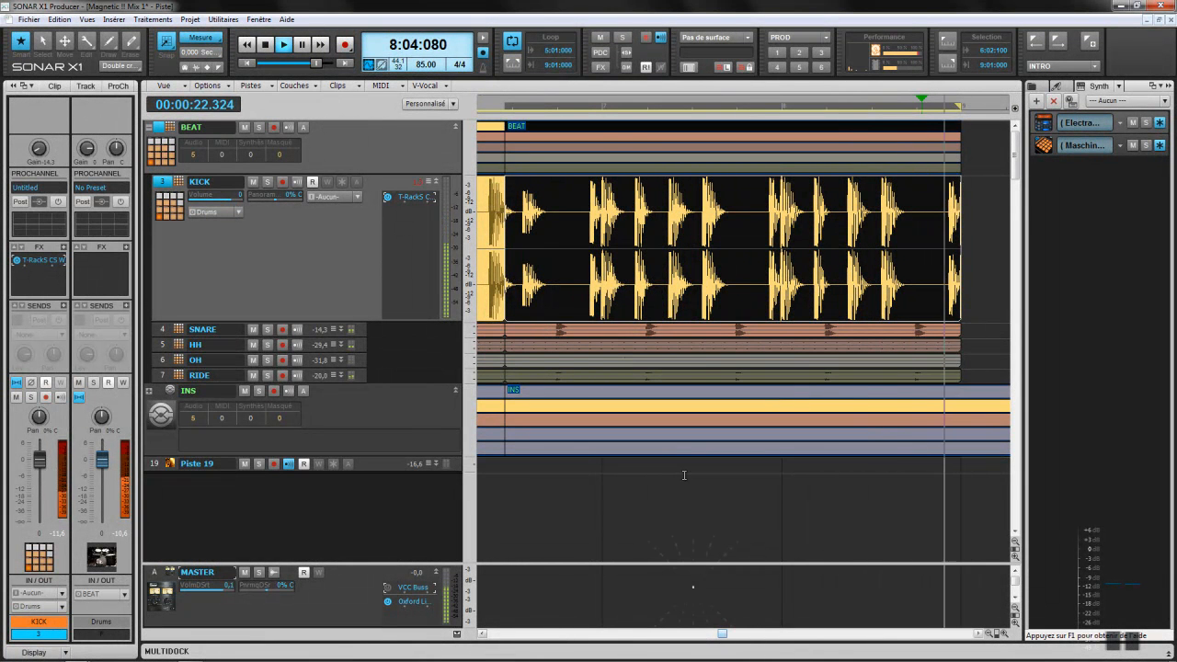
Step: Trim the KICK clip start, copy it back to bar 7, and delete the left KICK clip
{"action": "left_click_drag", "start_coordinate": [509, 252], "coordinate": [783, 277]}
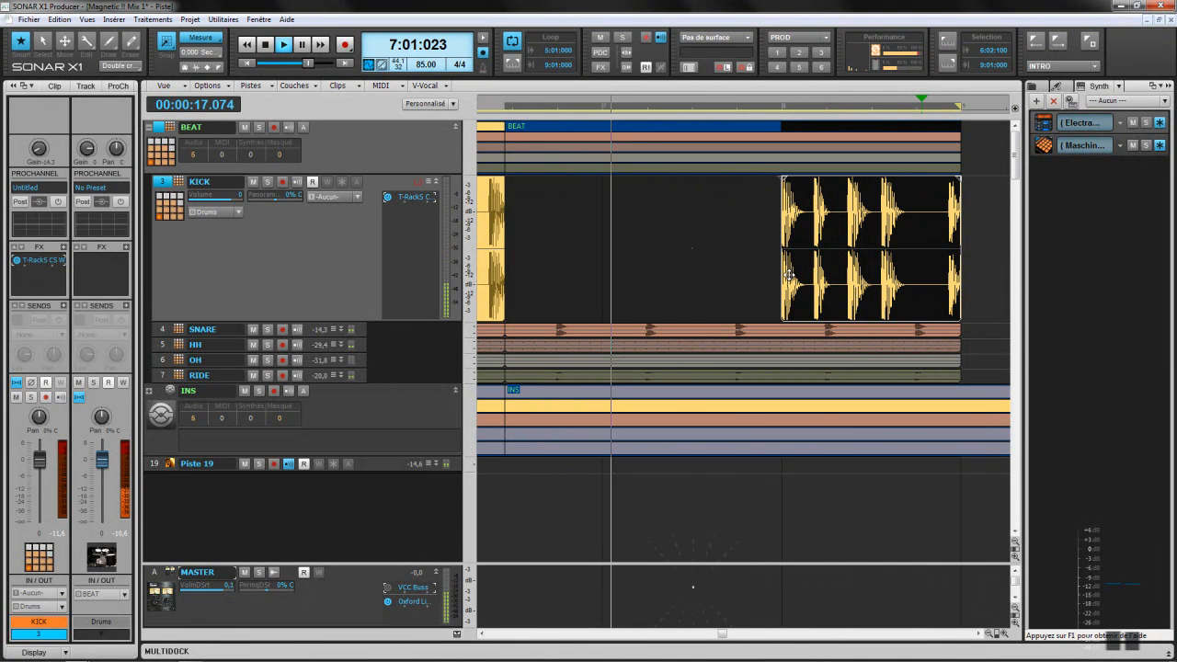
{"action": "left_click_drag", "start_coordinate": [853, 297], "coordinate": [695, 287]}
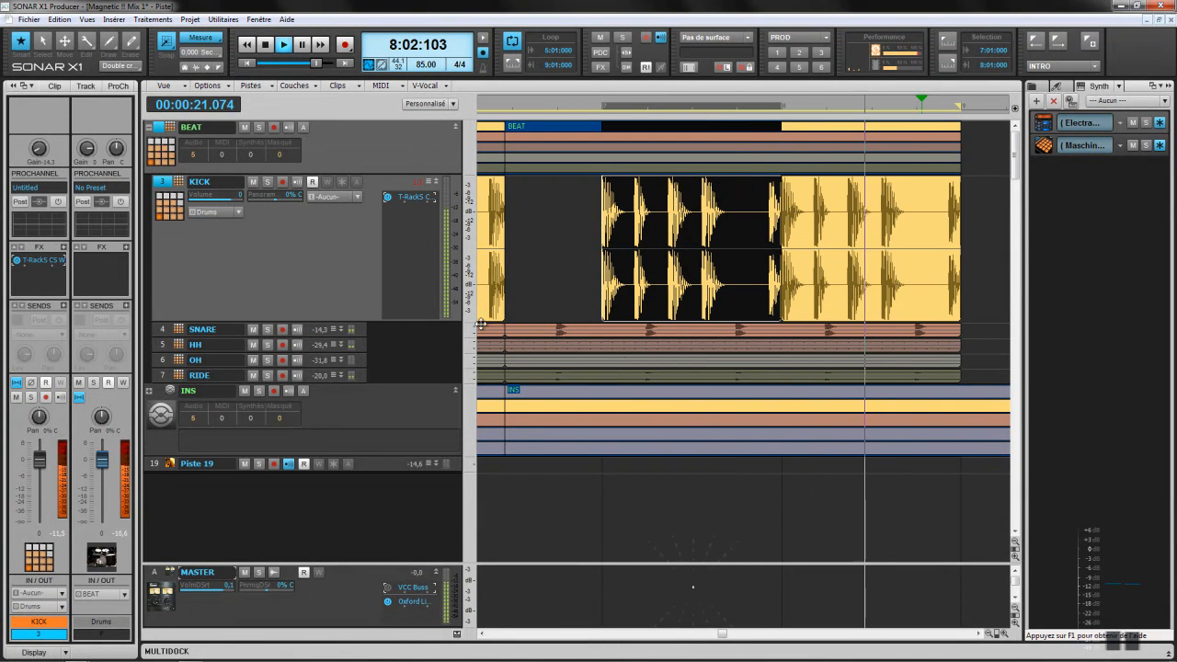
{"action": "left_click", "coordinate": [483, 635]}
{"action": "left_click", "coordinate": [483, 634]}
{"action": "left_click", "coordinate": [482, 635]}
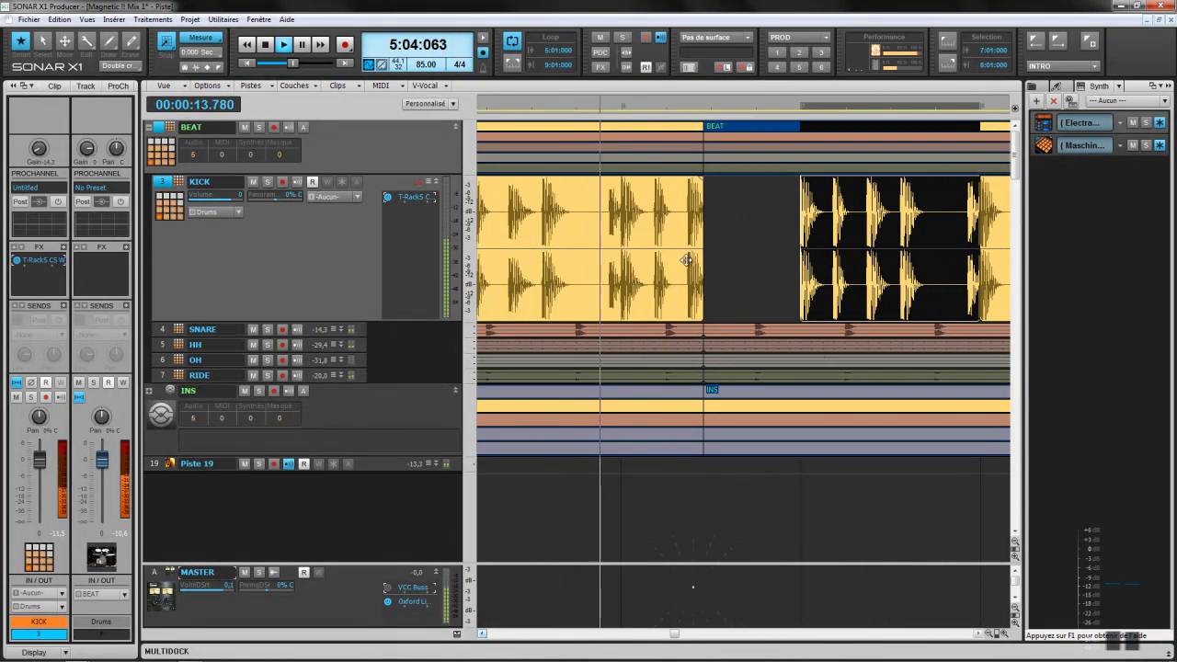
{"action": "left_click", "coordinate": [645, 267]}
{"action": "key", "text": "Delete"}
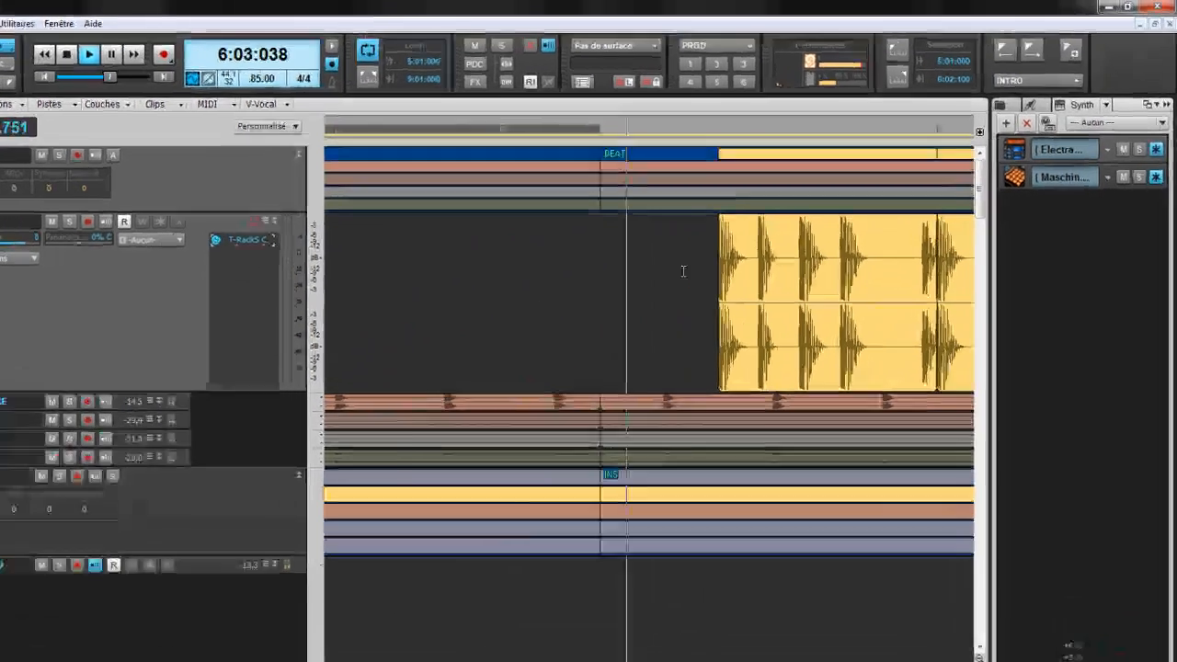
Step: Copy the right KICK clip into bars 6 and 5, then show the full console
{"action": "left_click", "coordinate": [835, 286]}
{"action": "left_click_drag", "start_coordinate": [593, 439], "coordinate": [415, 436]}
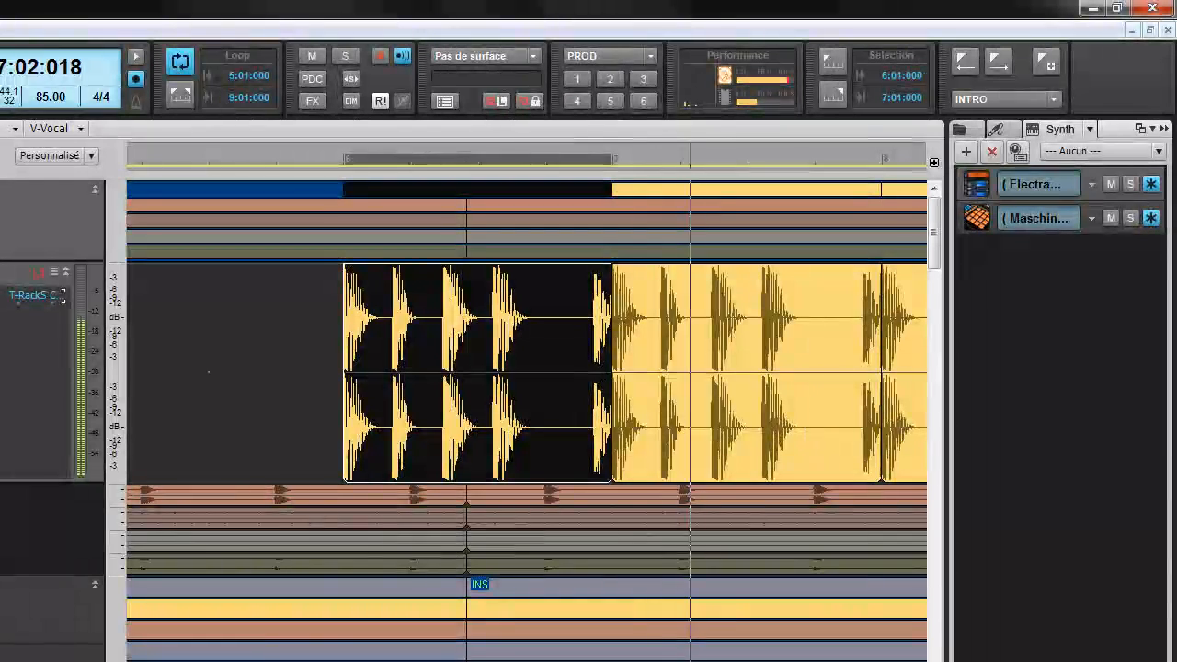
{"action": "left_click_drag", "start_coordinate": [594, 452], "coordinate": [378, 449]}
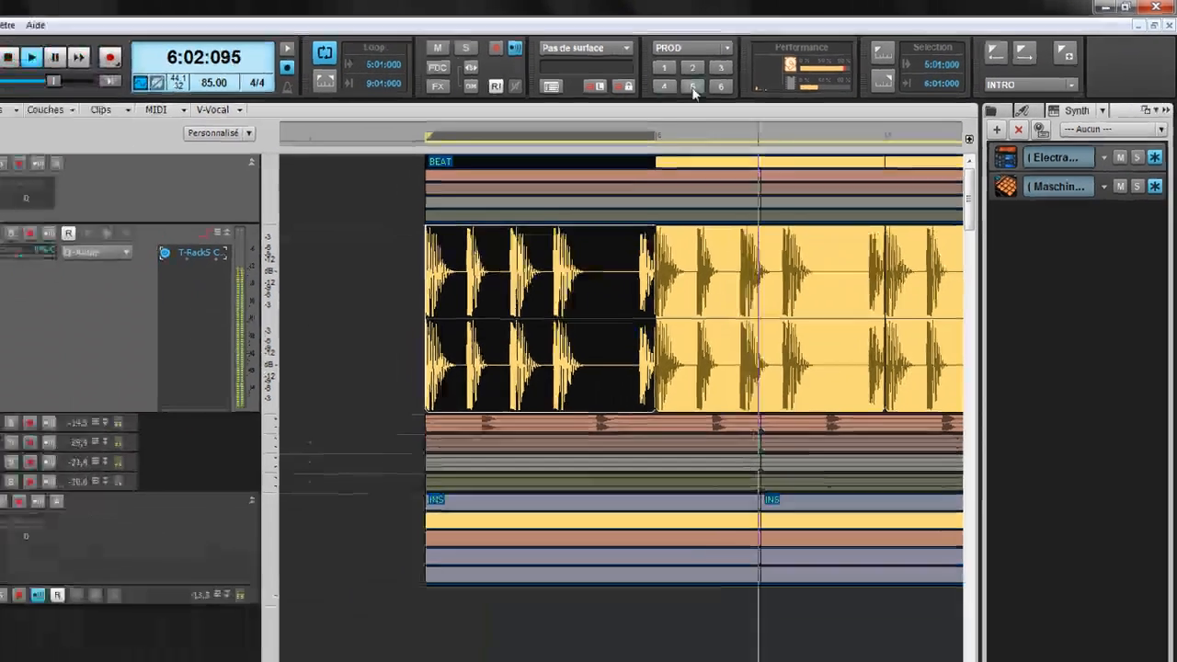
{"action": "left_click", "coordinate": [610, 101]}
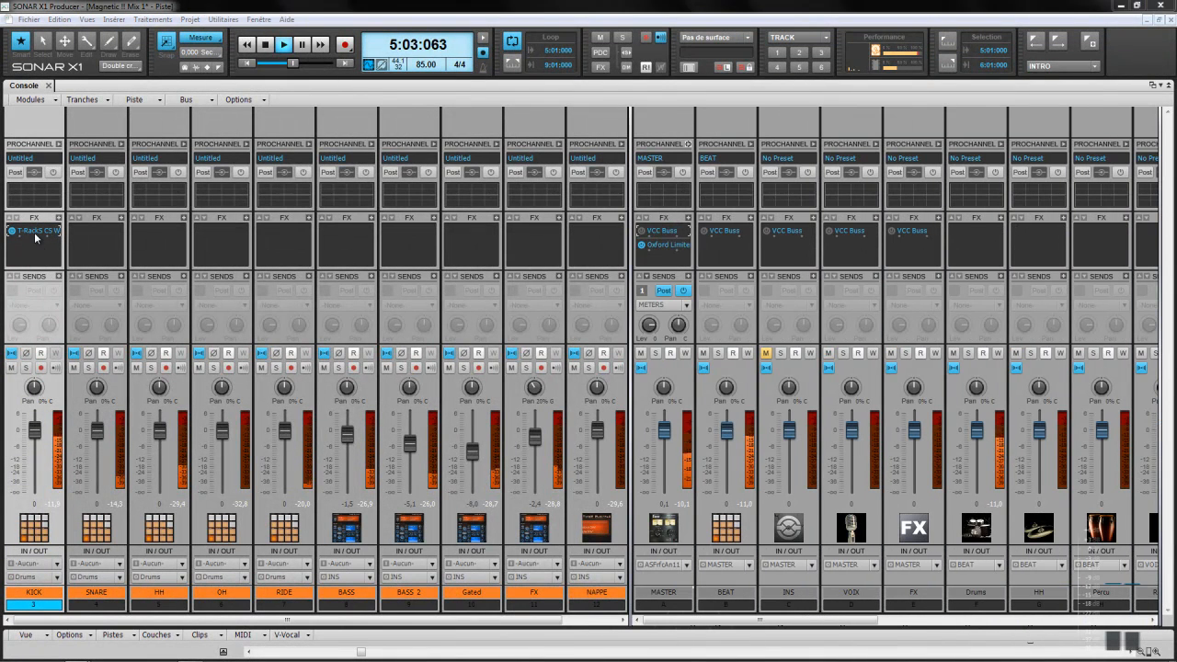
Step: Open KICK's White 2A window, solo KICK, and rearrange the window and strip pane
{"action": "double_click", "coordinate": [35, 238]}
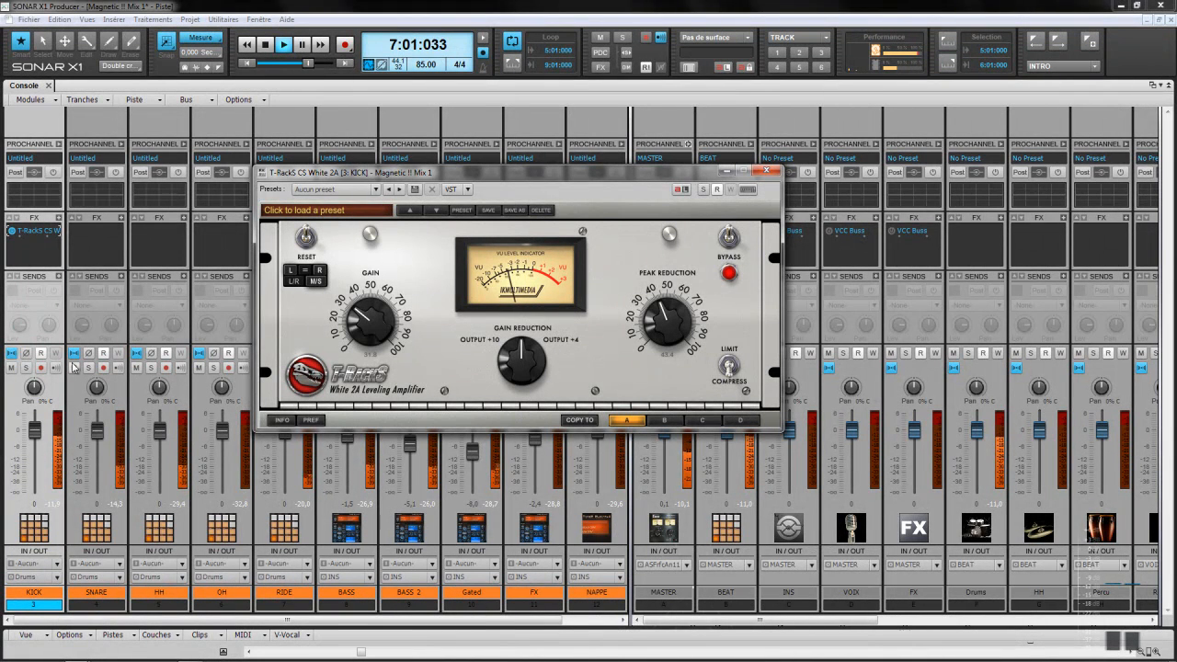
{"action": "left_click", "coordinate": [26, 368]}
{"action": "left_click_drag", "start_coordinate": [515, 182], "coordinate": [914, 147]}
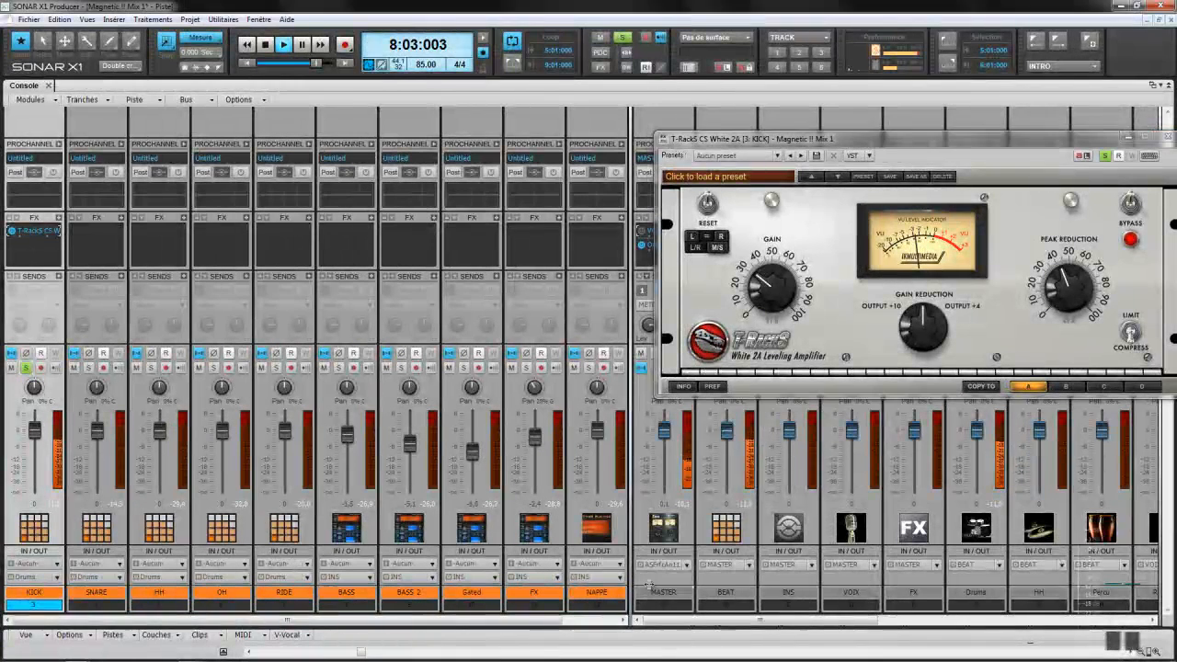
{"action": "left_click_drag", "start_coordinate": [632, 585], "coordinate": [720, 585]}
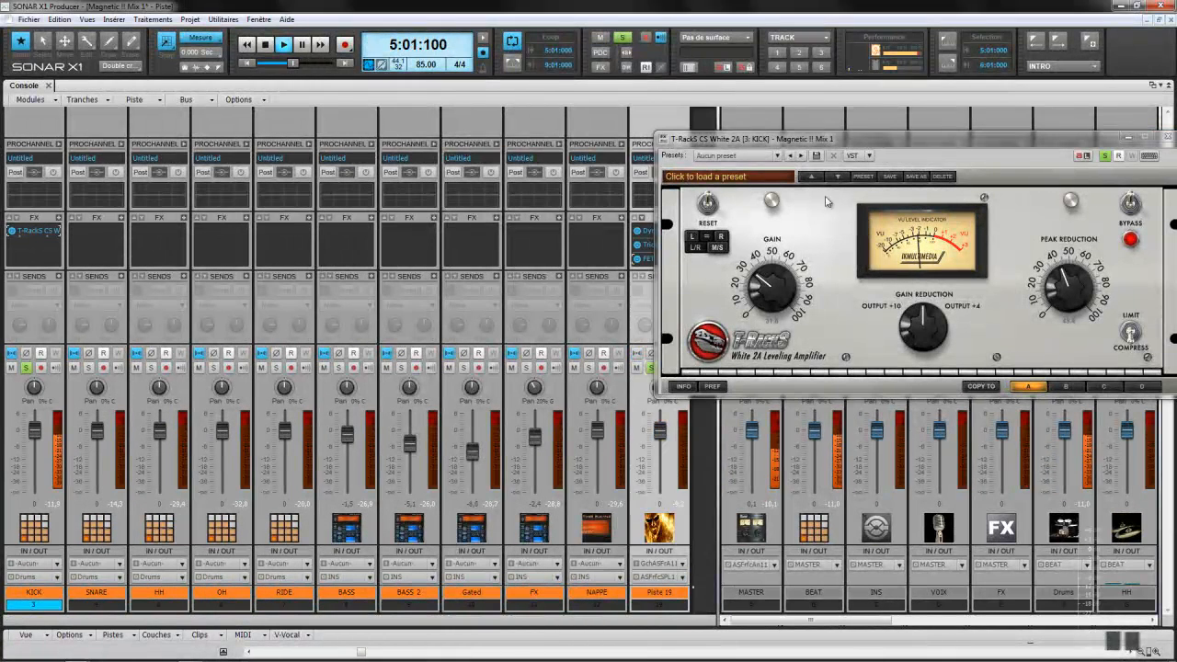
{"action": "left_click_drag", "start_coordinate": [869, 143], "coordinate": [599, 199]}
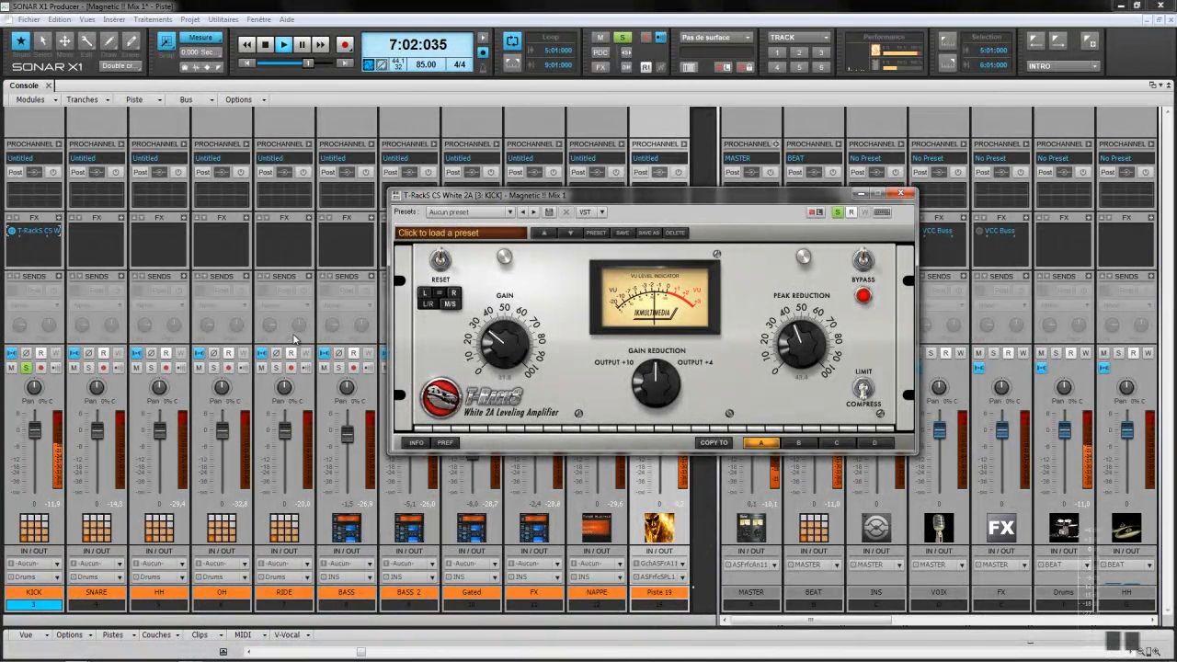
Step: Delete the T-RackS CS White 2A from KICK's FX bin
{"action": "left_click", "coordinate": [33, 235]}
{"action": "right_click", "coordinate": [34, 235]}
{"action": "left_click", "coordinate": [37, 237]}
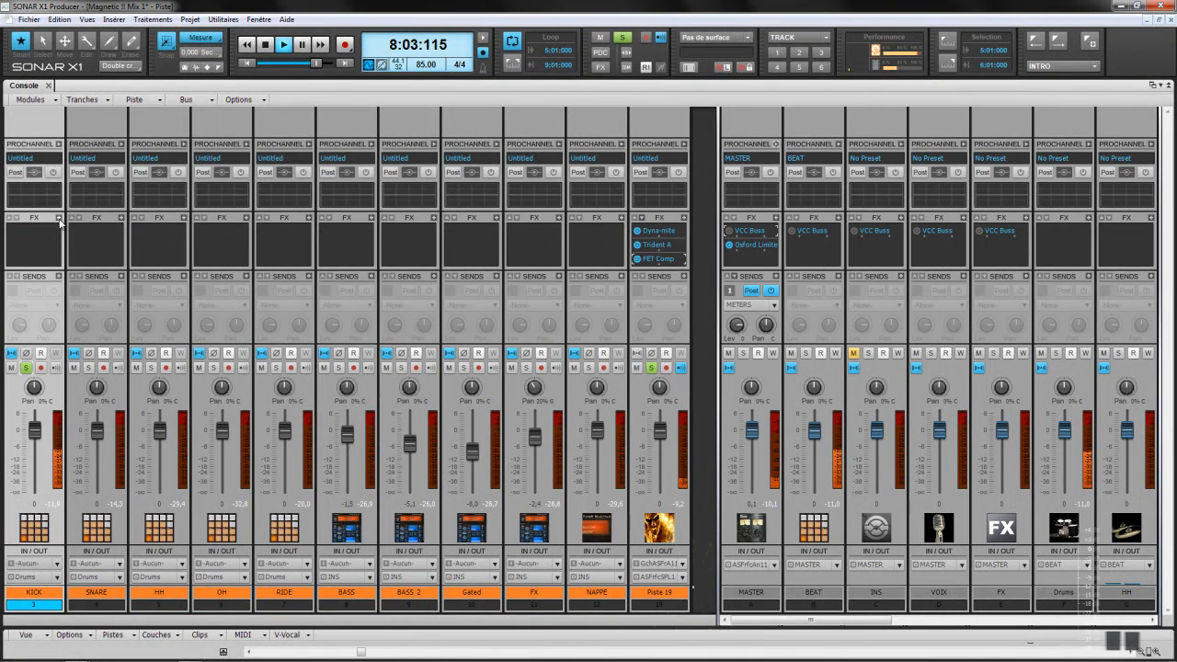
Step: Insert T-RackS CS British Channel into the KICK track's effects bin
{"action": "right_click", "coordinate": [59, 223]}
{"action": "mouse_move", "coordinate": [89, 222]}
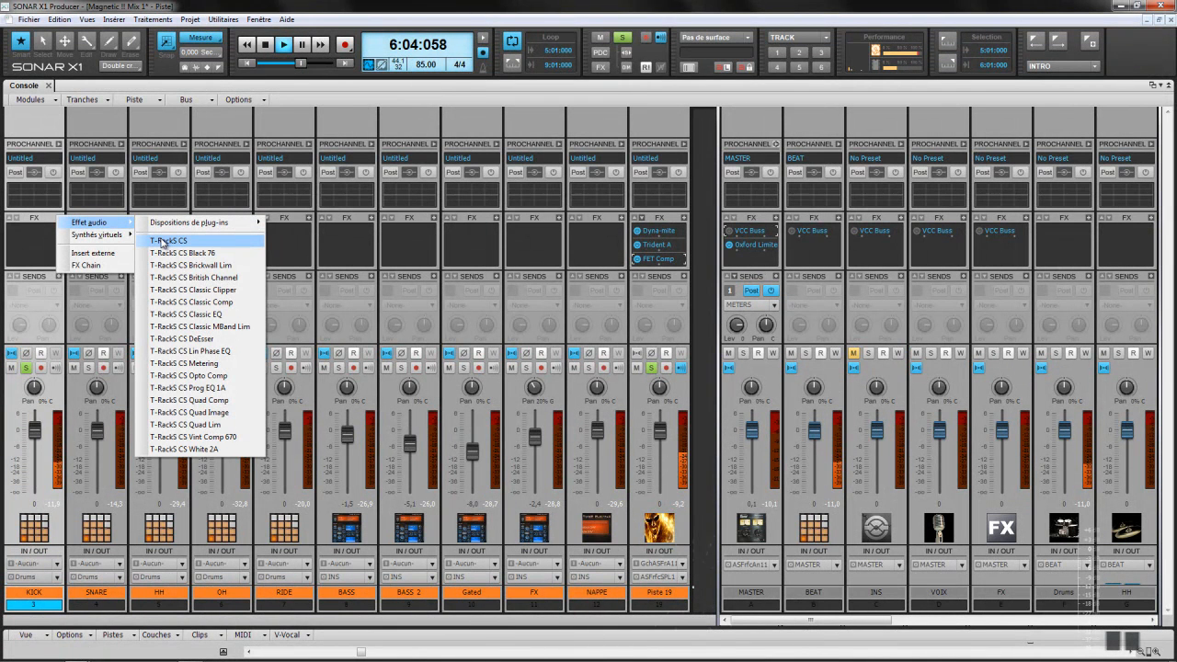
{"action": "left_click", "coordinate": [181, 276]}
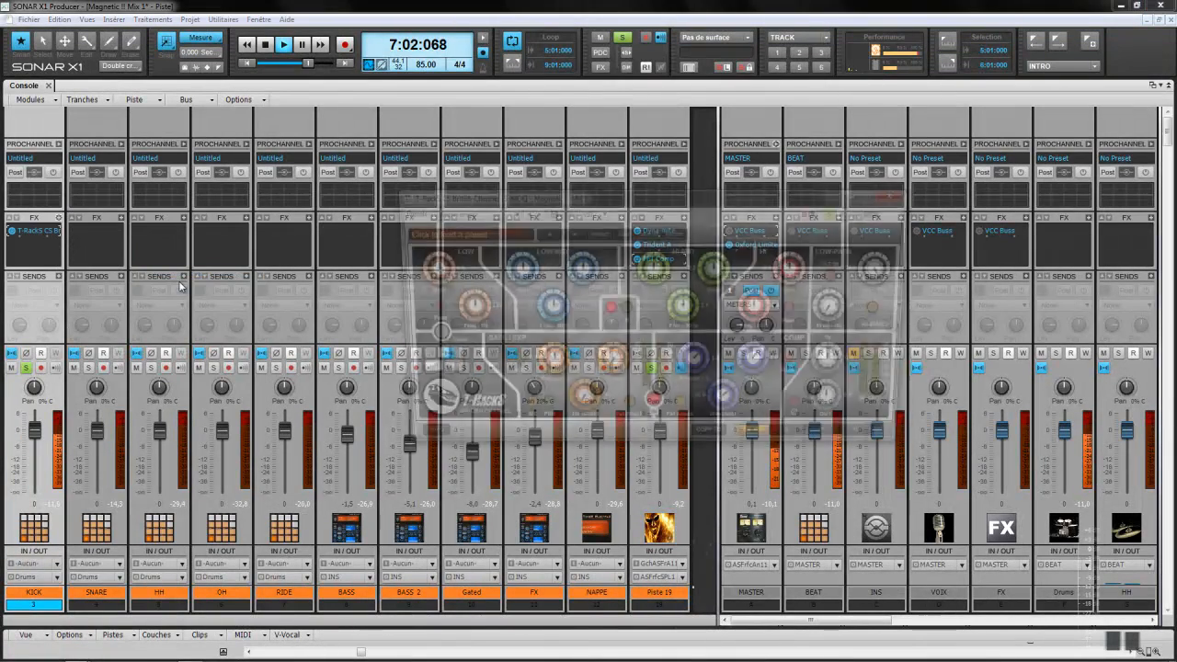
Step: Bring the British Channel panel fully on-screen and solo Piste 19
{"action": "left_click_drag", "start_coordinate": [666, 196], "coordinate": [483, 238]}
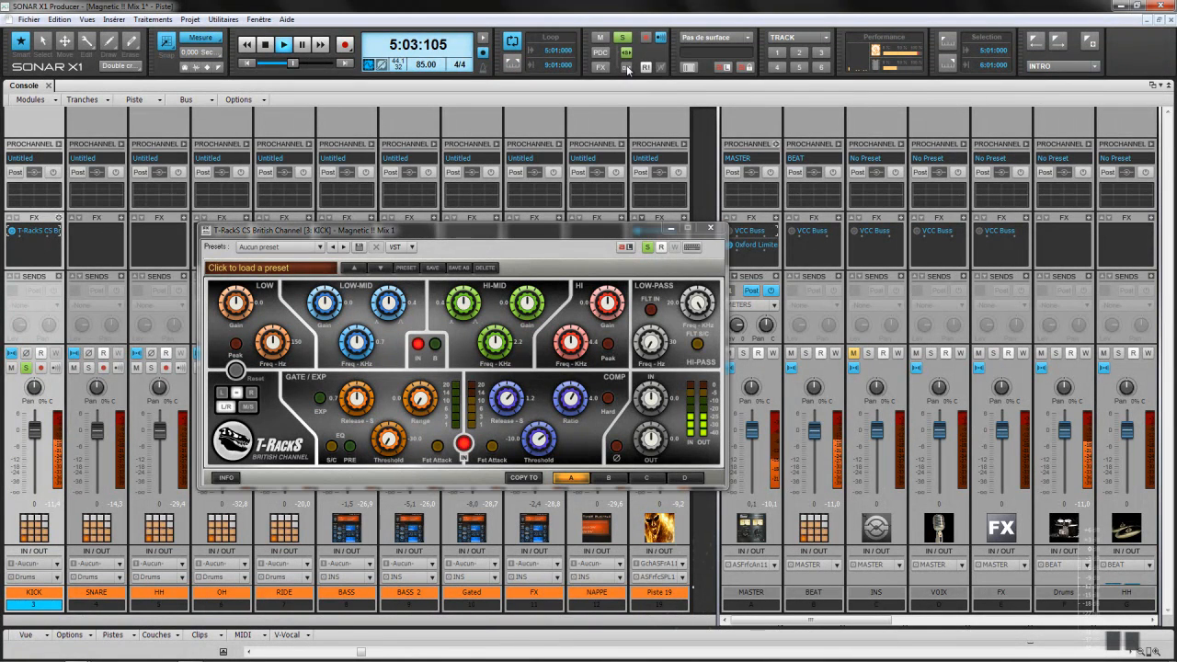
{"action": "left_click_drag", "start_coordinate": [610, 230], "coordinate": [362, 230]}
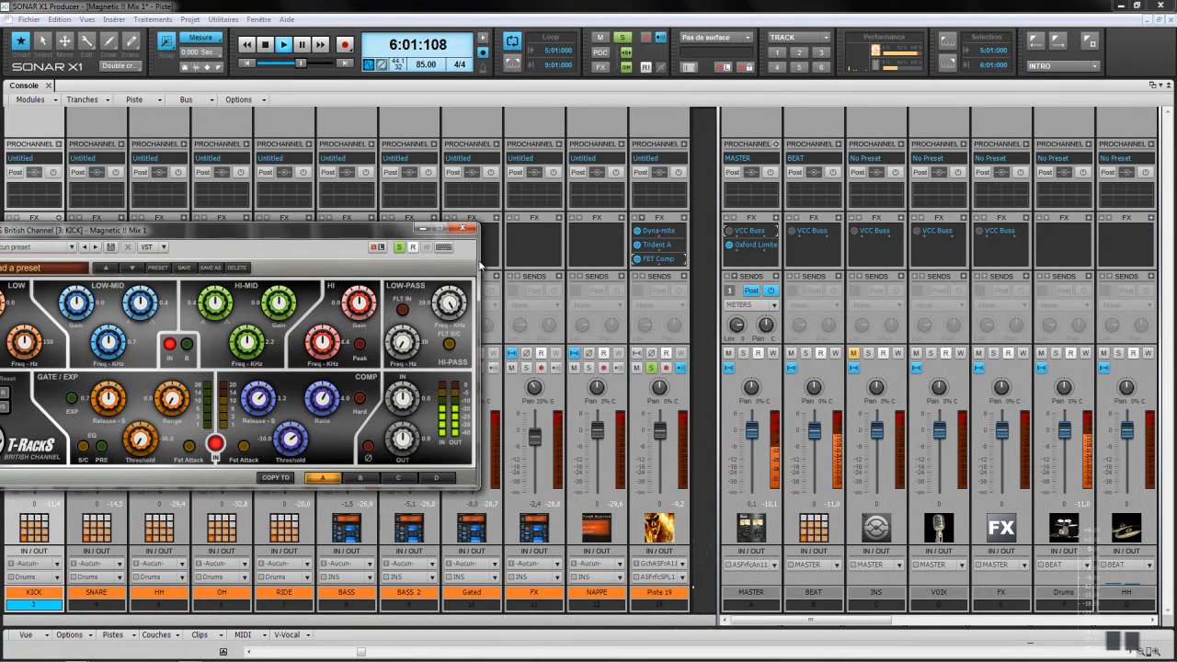
{"action": "left_click", "coordinate": [651, 368]}
{"action": "left_click_drag", "start_coordinate": [368, 234], "coordinate": [636, 196]}
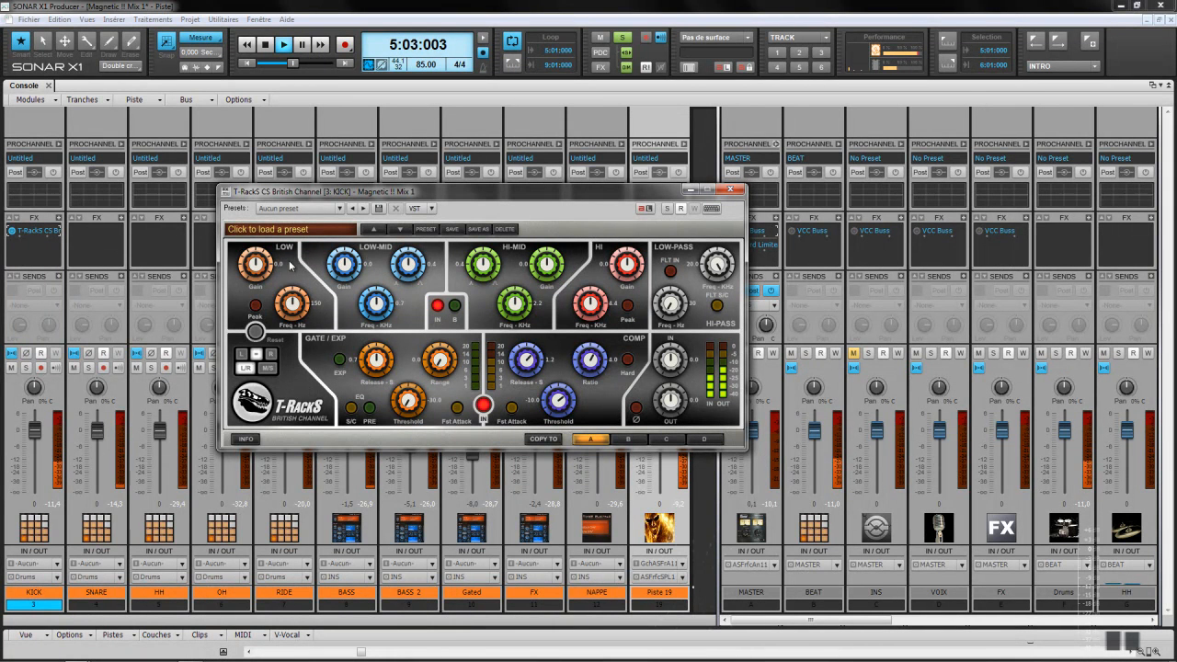
Step: Set the kick's British Channel LOW EQ band to Peak shape
{"action": "left_click", "coordinate": [255, 305]}
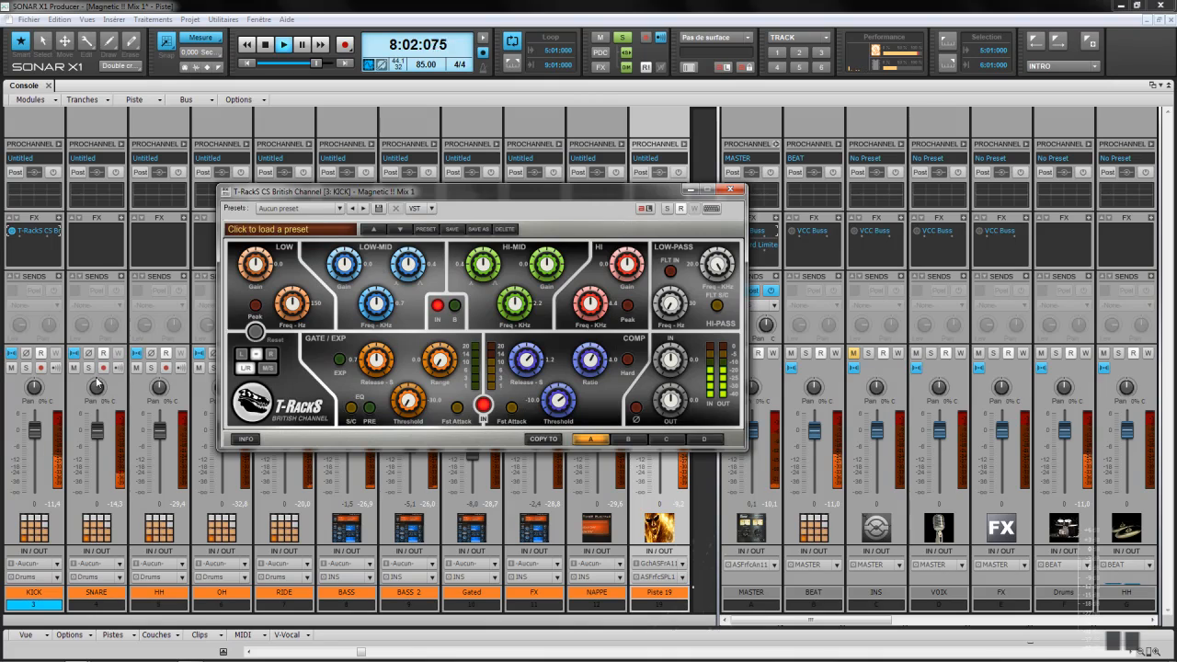
Step: Give the compressor fast attack and threshold -13.3, and boost LOW gain to 3.9 at 88 Hz
{"action": "left_click_drag", "start_coordinate": [534, 196], "coordinate": [953, 135]}
{"action": "left_click", "coordinate": [30, 369]}
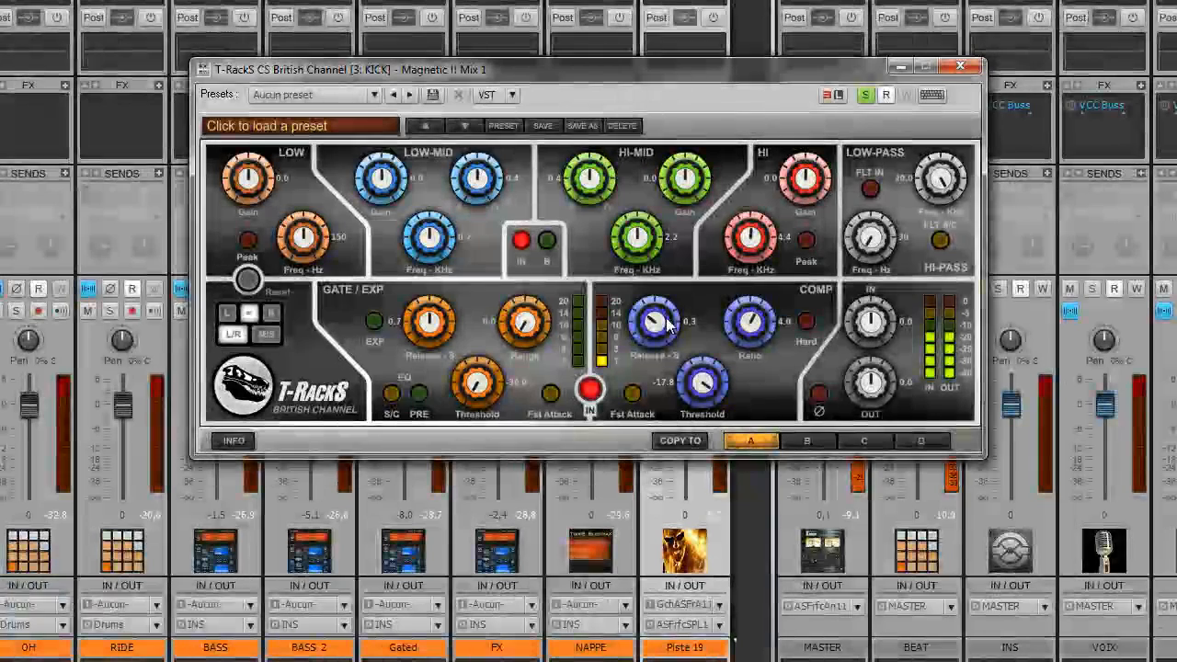
{"action": "mouse_move", "coordinate": [703, 386]}
{"action": "left_mouse_down"}
{"action": "mouse_move", "coordinate": [706, 372]}
{"action": "mouse_move", "coordinate": [701, 380]}
{"action": "left_mouse_up"}
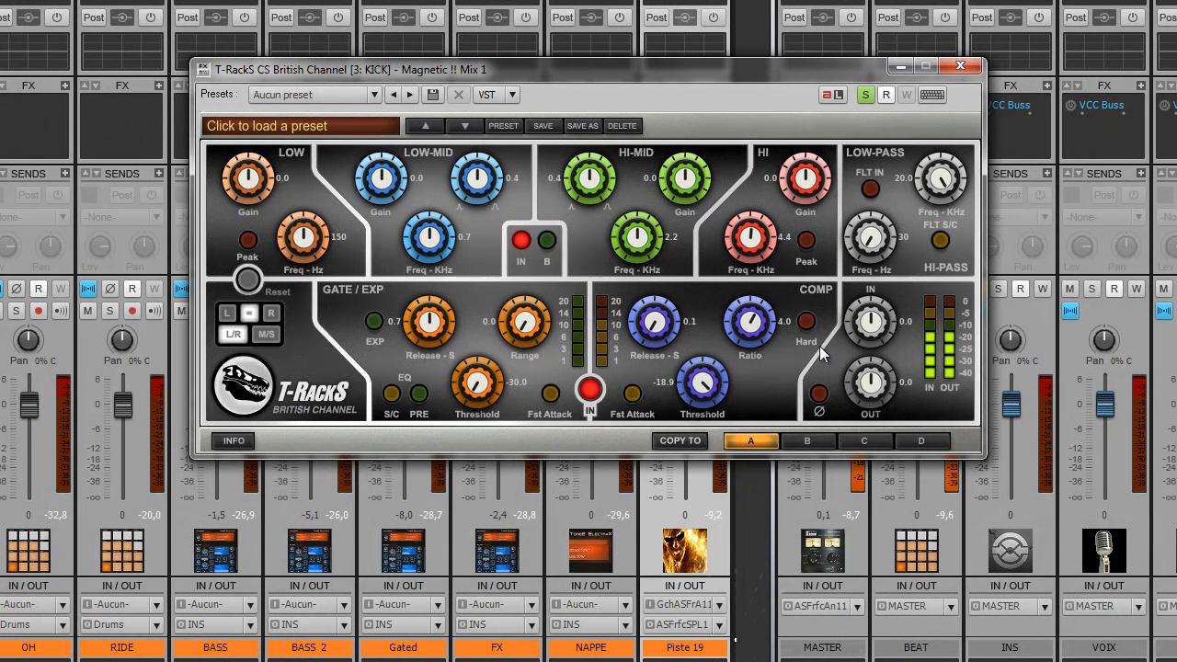
{"action": "left_click_drag", "start_coordinate": [706, 384], "coordinate": [712, 346]}
{"action": "left_click", "coordinate": [633, 394]}
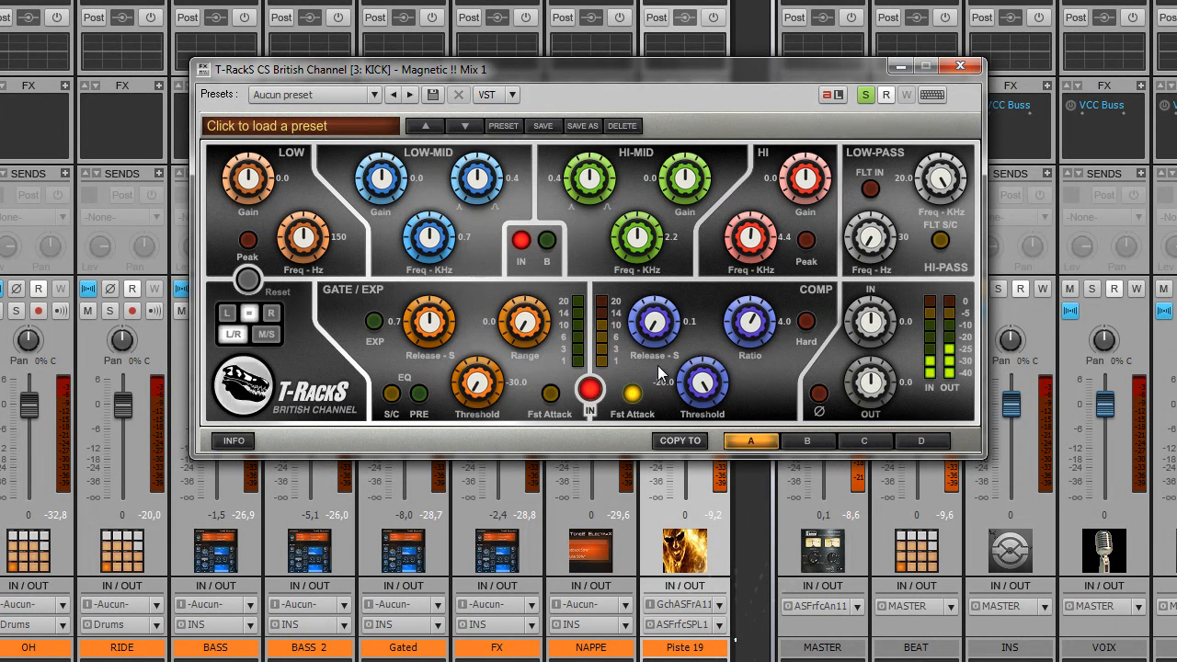
{"action": "left_click_drag", "start_coordinate": [697, 379], "coordinate": [684, 425]}
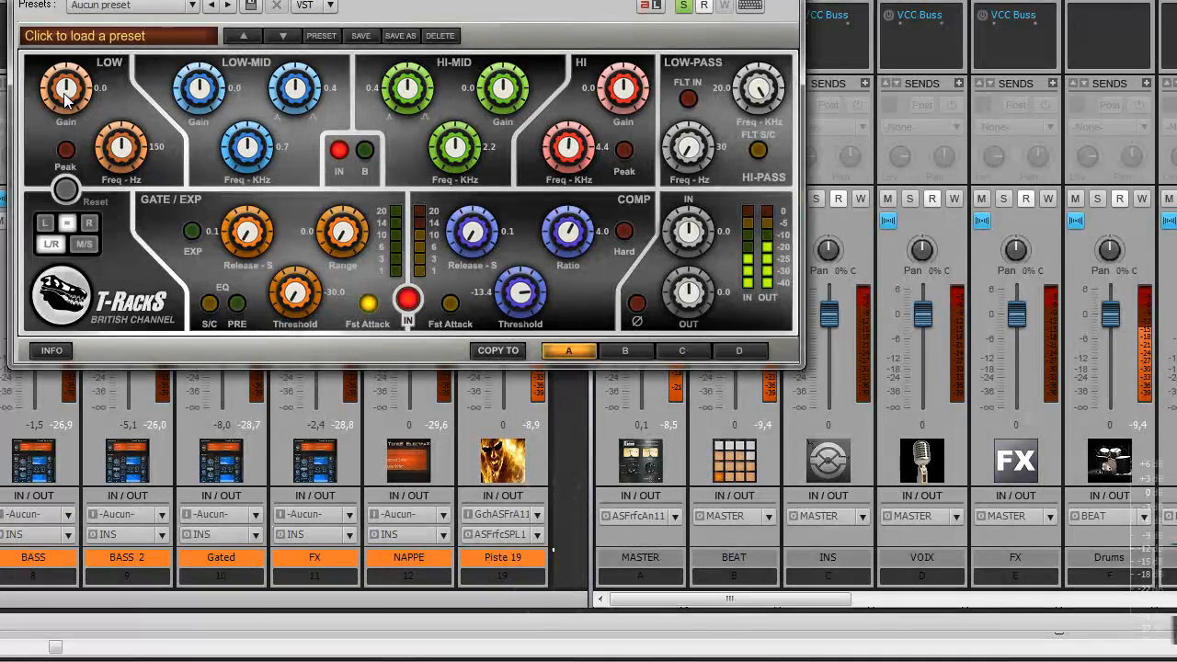
{"action": "left_click_drag", "start_coordinate": [64, 93], "coordinate": [59, 62]}
{"action": "left_click_drag", "start_coordinate": [115, 137], "coordinate": [100, 189]}
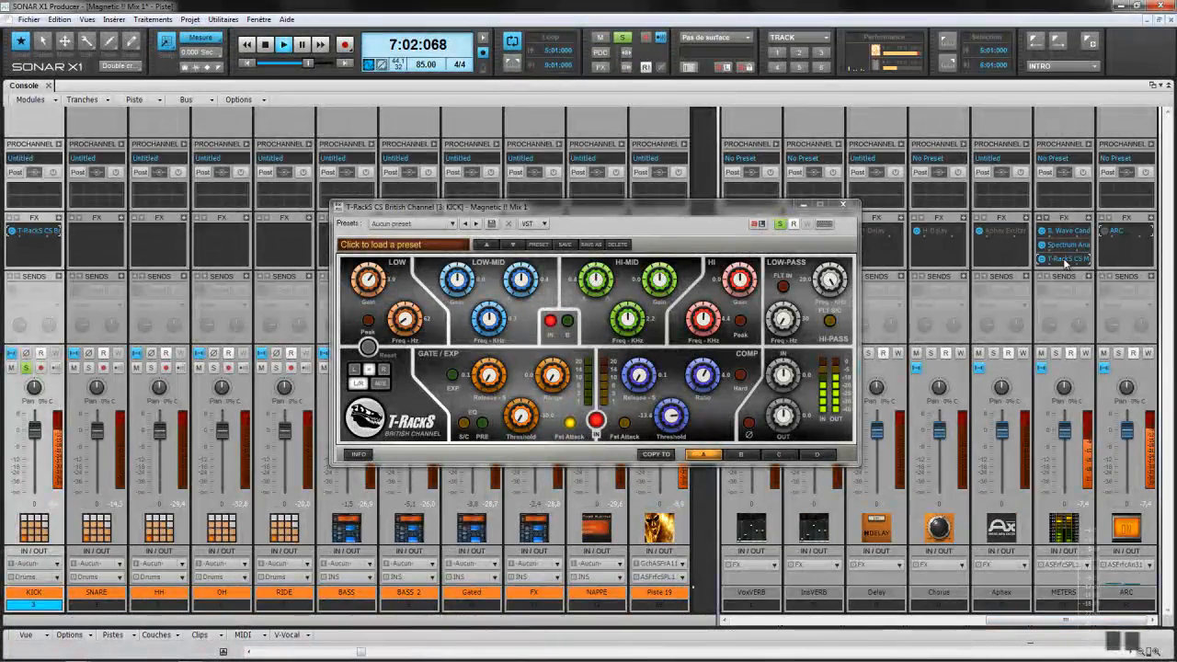
Step: Open the T-RackS CS Metering window and move it down and to the right
{"action": "double_click", "coordinate": [1065, 262]}
{"action": "left_click_drag", "start_coordinate": [724, 194], "coordinate": [972, 455]}
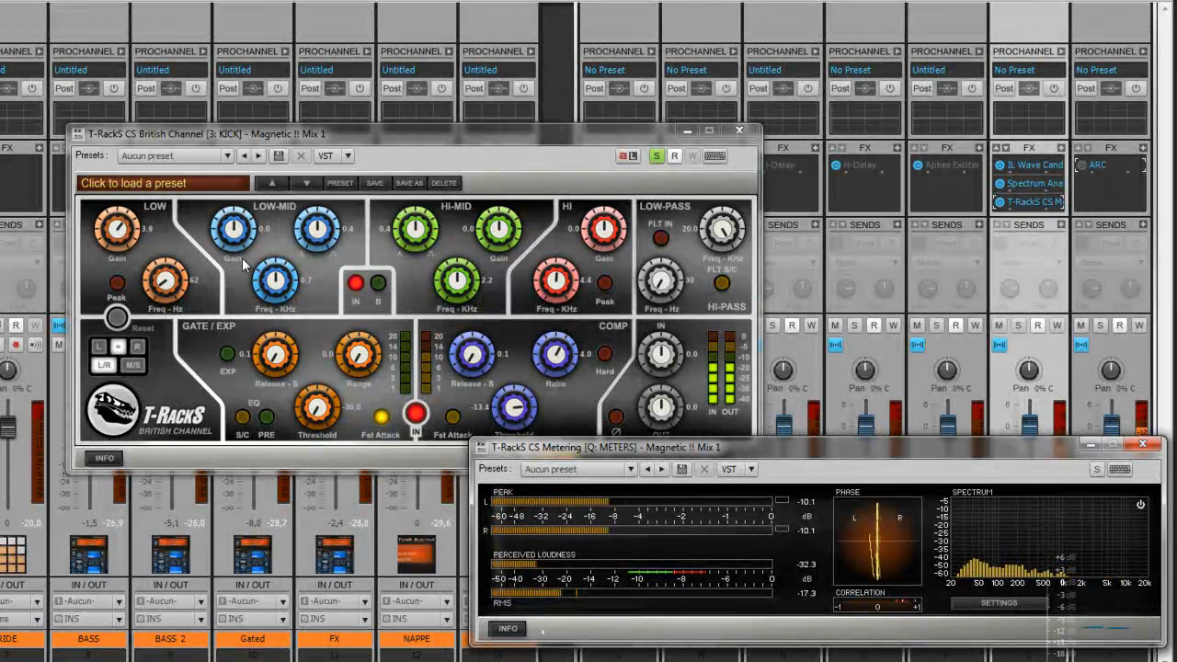
{"action": "left_click", "coordinate": [276, 293]}
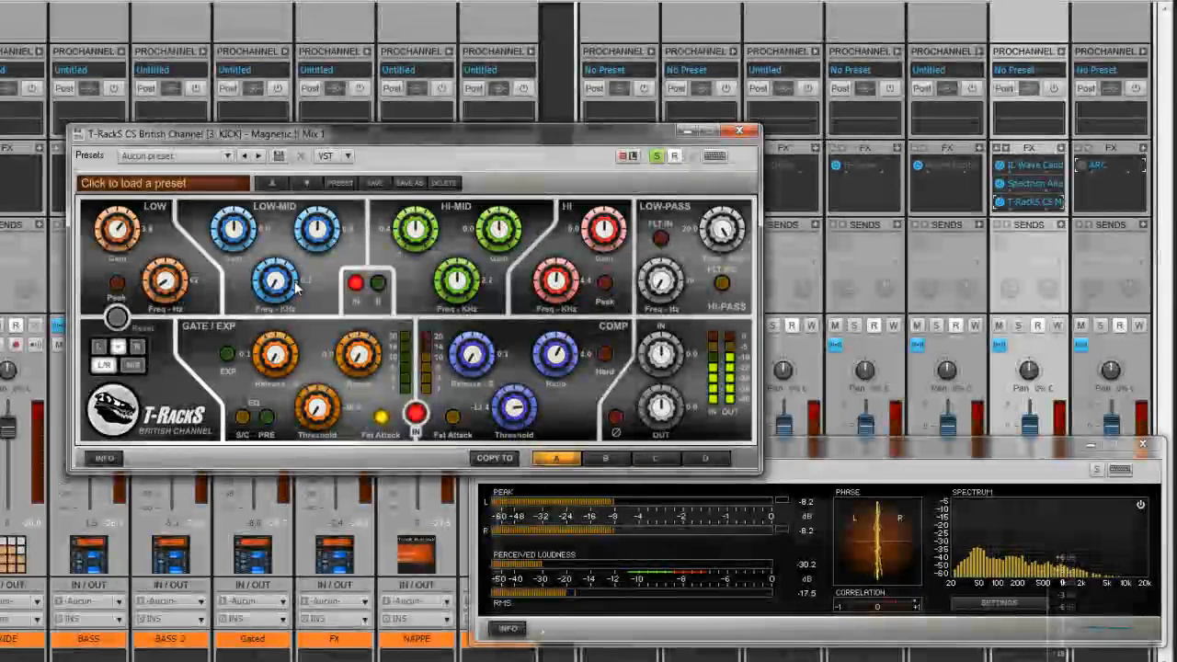
Step: Cut the kick's LOW-MID gain to -3.3 and raise HI-MID gain to 2.7
{"action": "mouse_move", "coordinate": [223, 255]}
{"action": "left_mouse_down"}
{"action": "mouse_move", "coordinate": [223, 281]}
{"action": "mouse_move", "coordinate": [221, 257]}
{"action": "left_mouse_up"}
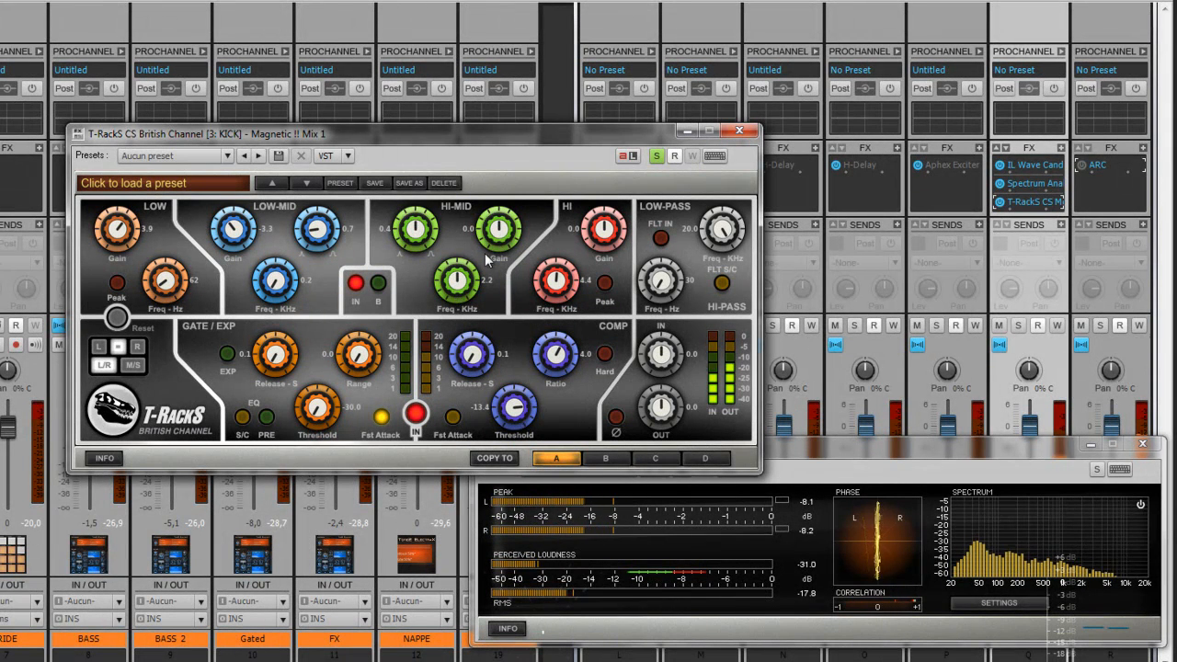
{"action": "left_click_drag", "start_coordinate": [505, 237], "coordinate": [499, 213]}
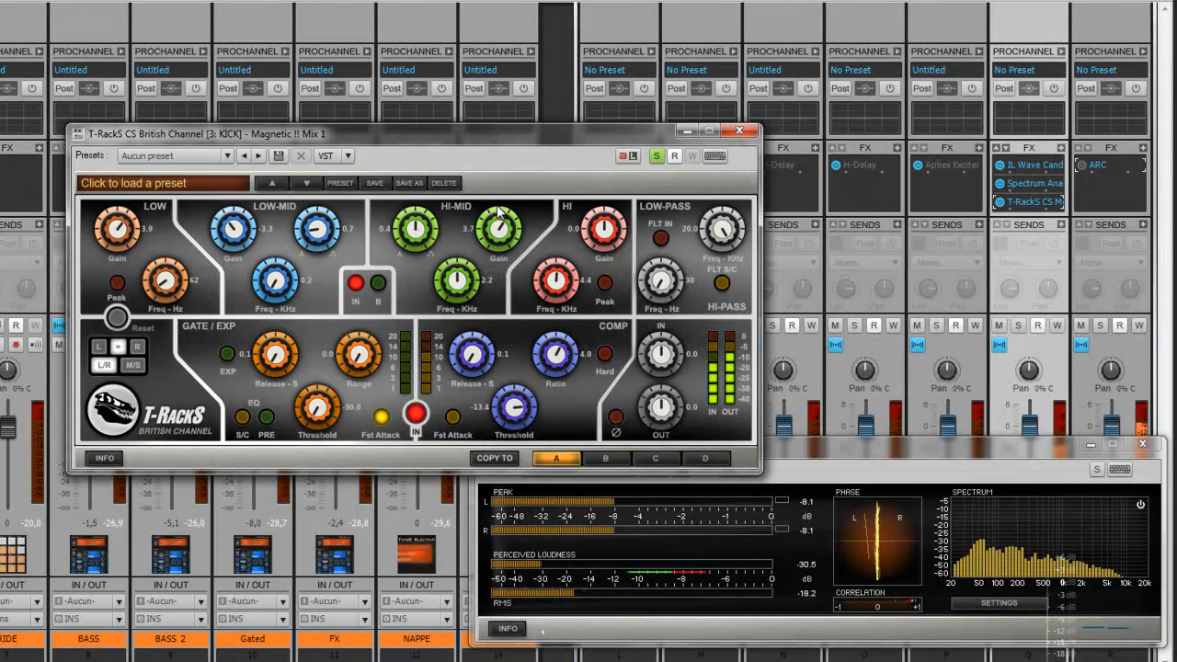
{"action": "left_click_drag", "start_coordinate": [497, 213], "coordinate": [501, 217]}
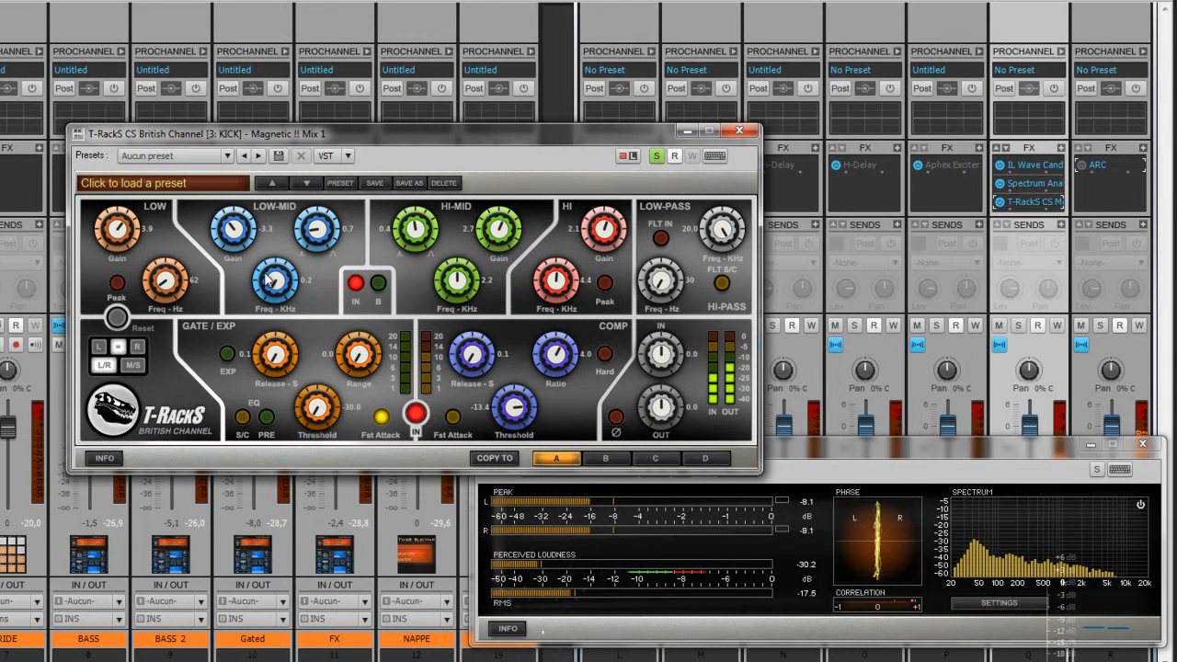
Step: Engage the low-pass filter at about 9.8 kHz and lower the output to -2.3
{"action": "left_click", "coordinate": [661, 239]}
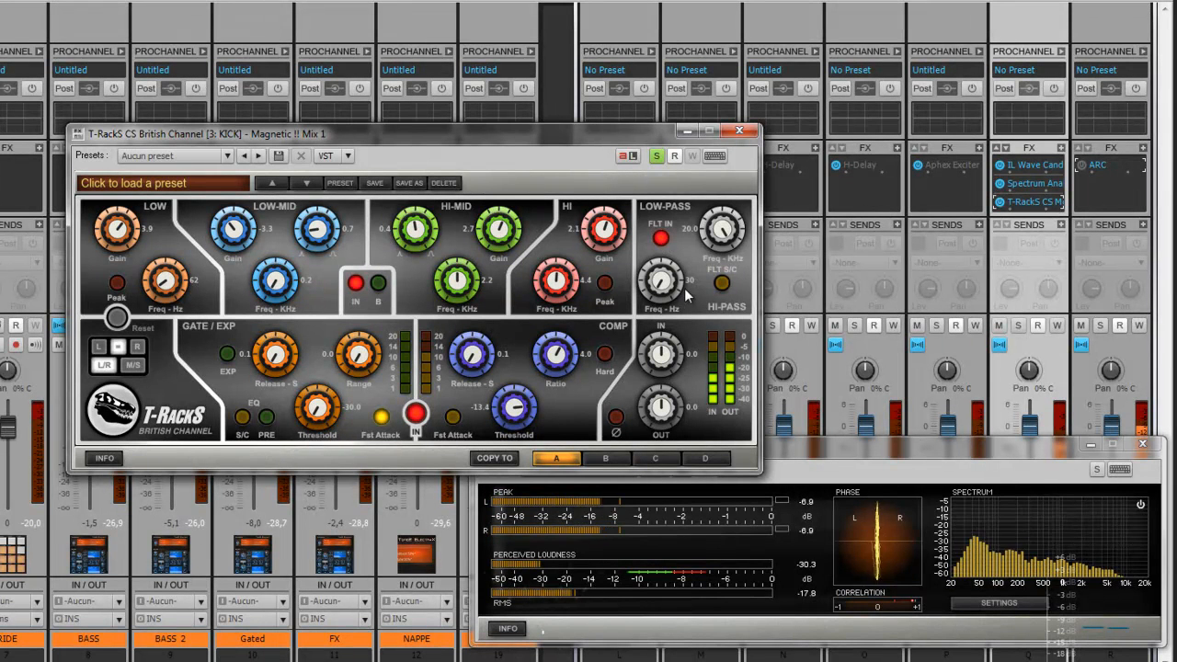
{"action": "left_click_drag", "start_coordinate": [722, 234], "coordinate": [723, 235]}
{"action": "scroll", "coordinate": [723, 236], "scroll_direction": "down", "scroll_amount": 5}
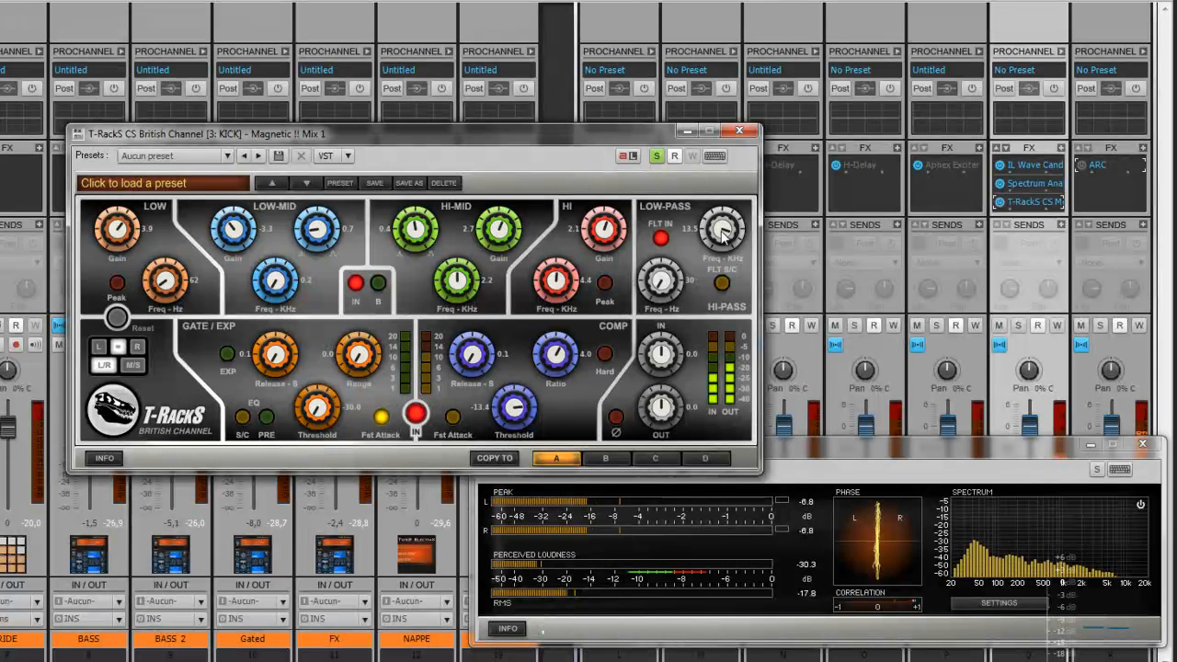
{"action": "scroll", "coordinate": [723, 235], "scroll_direction": "down", "scroll_amount": 1}
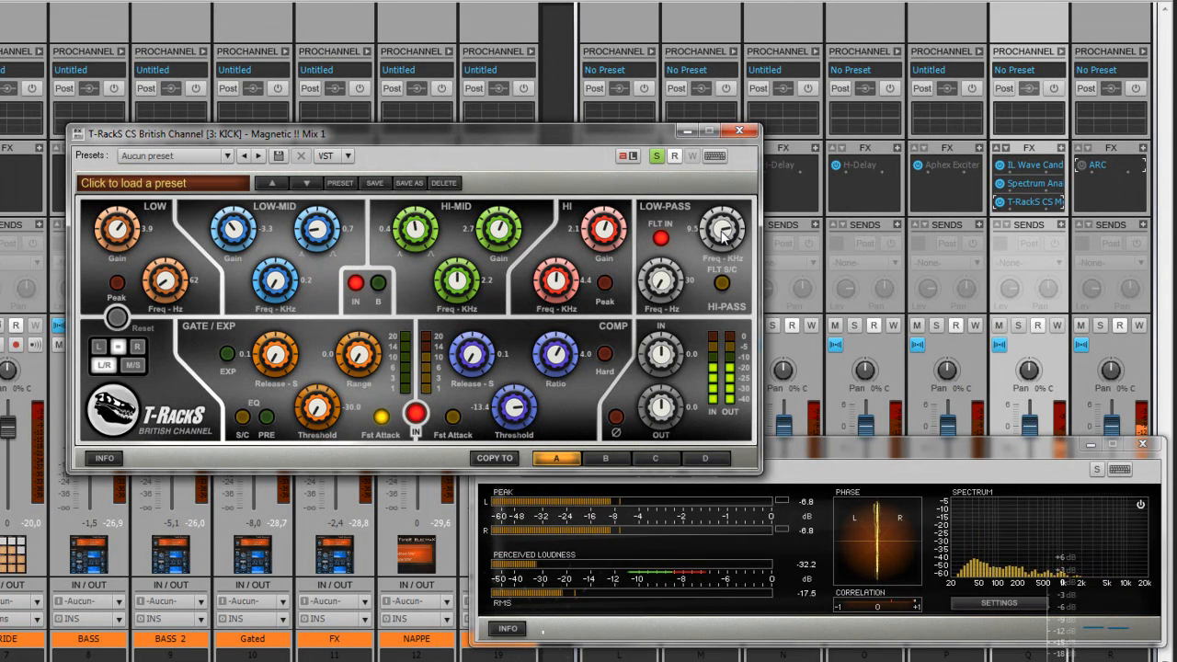
{"action": "scroll", "coordinate": [722, 235], "scroll_direction": "up", "scroll_amount": 1}
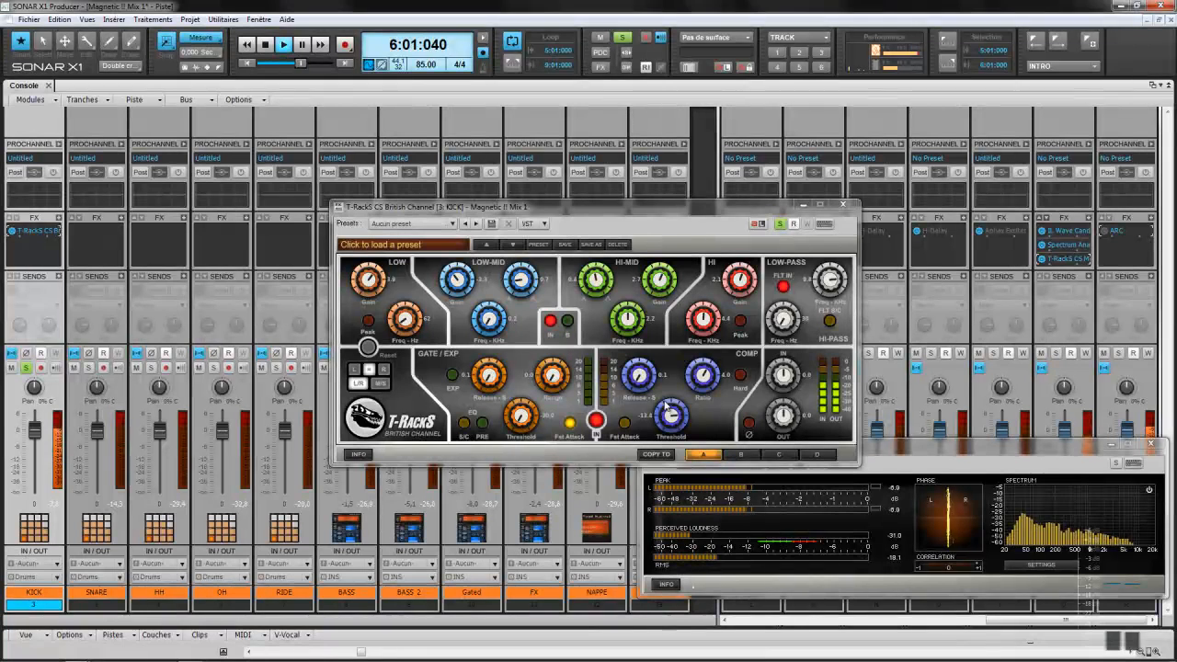
{"action": "scroll", "coordinate": [788, 417], "scroll_direction": "down", "scroll_amount": 1}
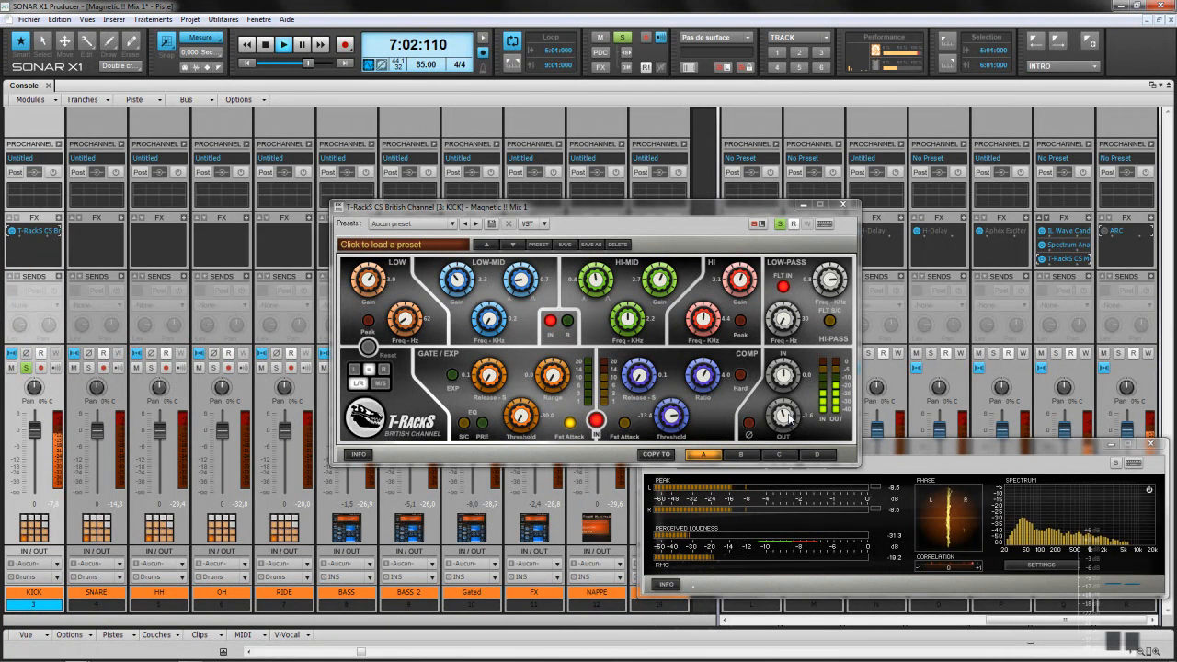
Step: Clear all soloed tracks and solo only the KICK track
{"action": "left_click", "coordinate": [570, 424]}
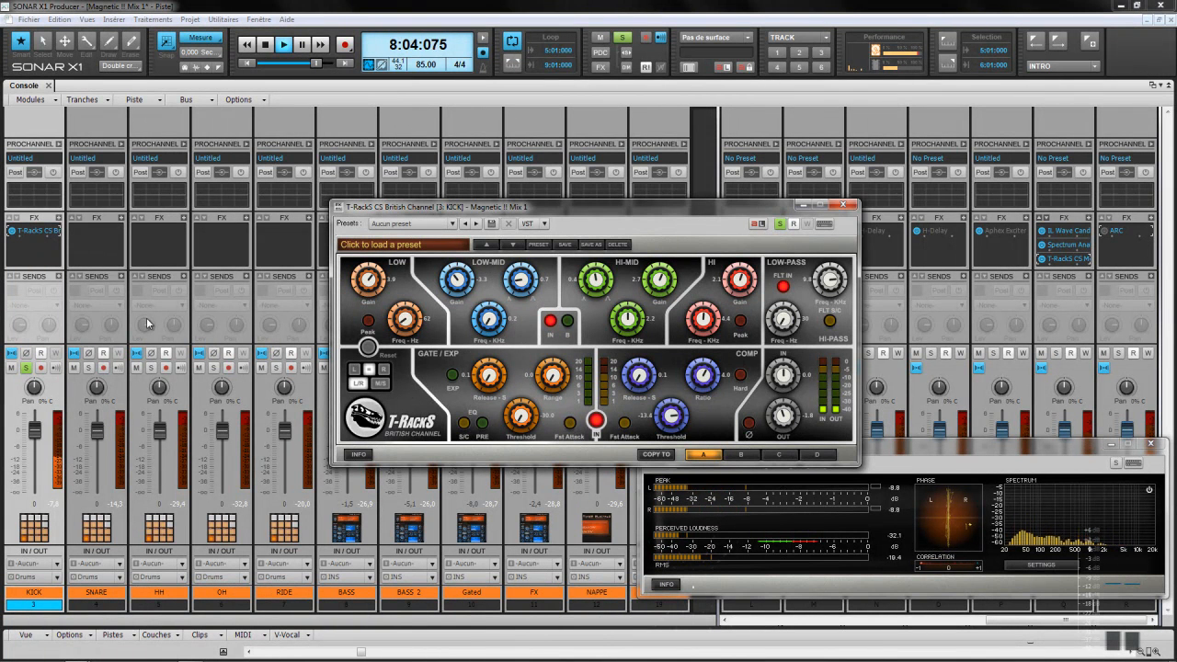
{"action": "left_click", "coordinate": [12, 234]}
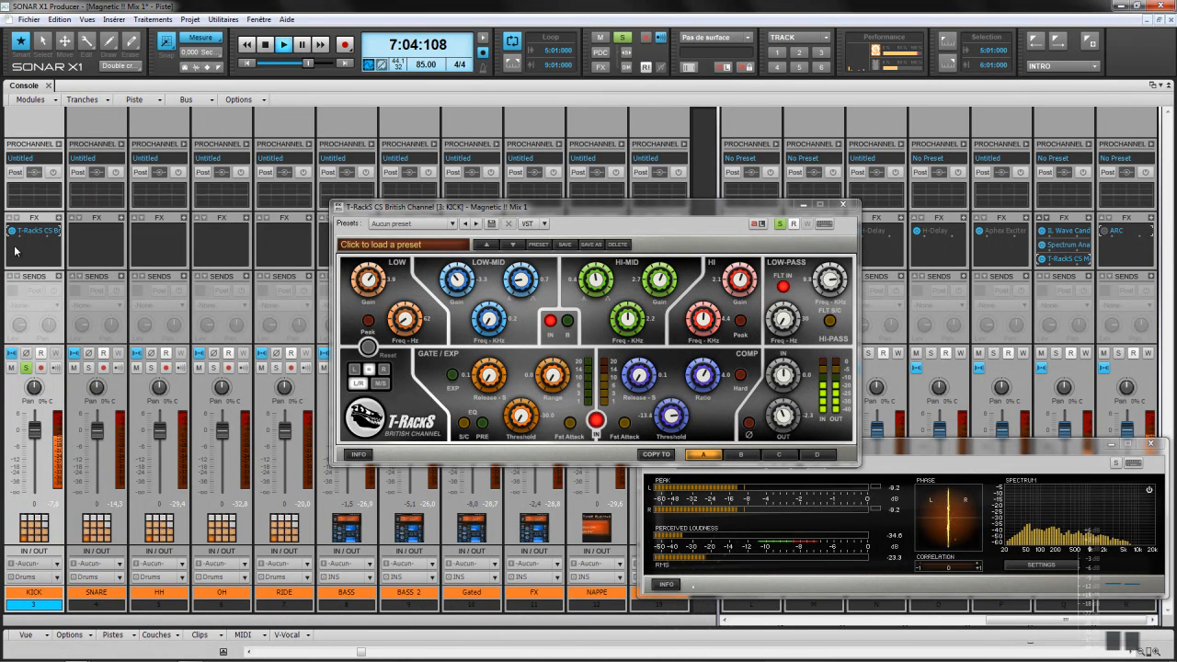
{"action": "left_click", "coordinate": [622, 38]}
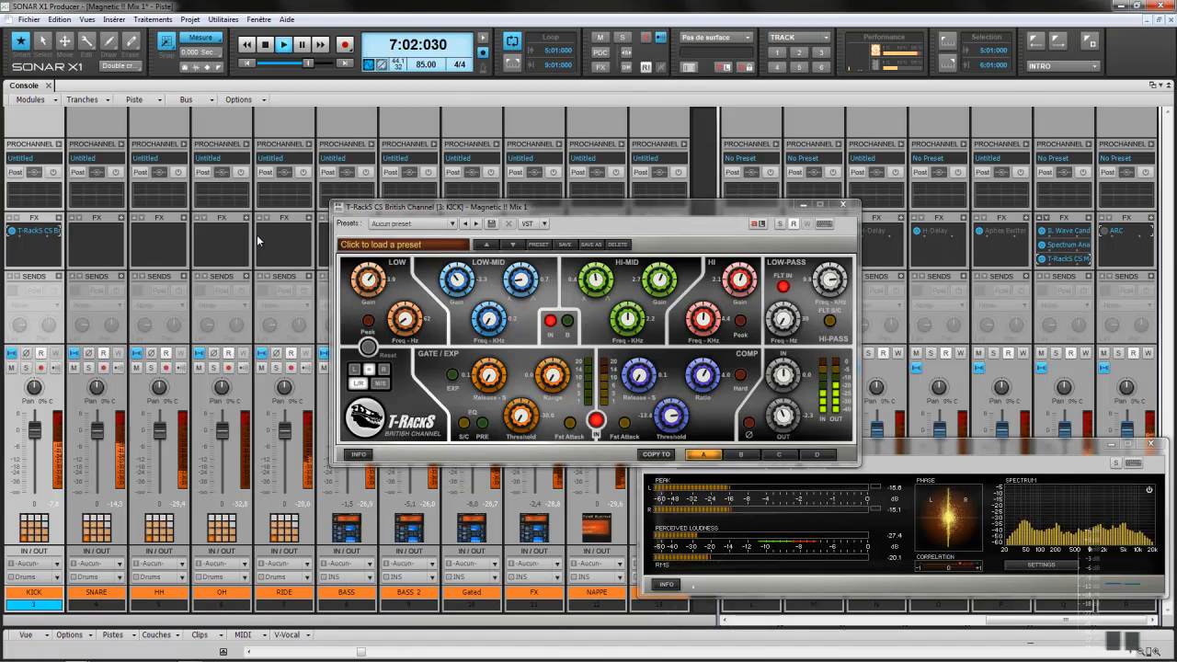
{"action": "left_click", "coordinate": [26, 369]}
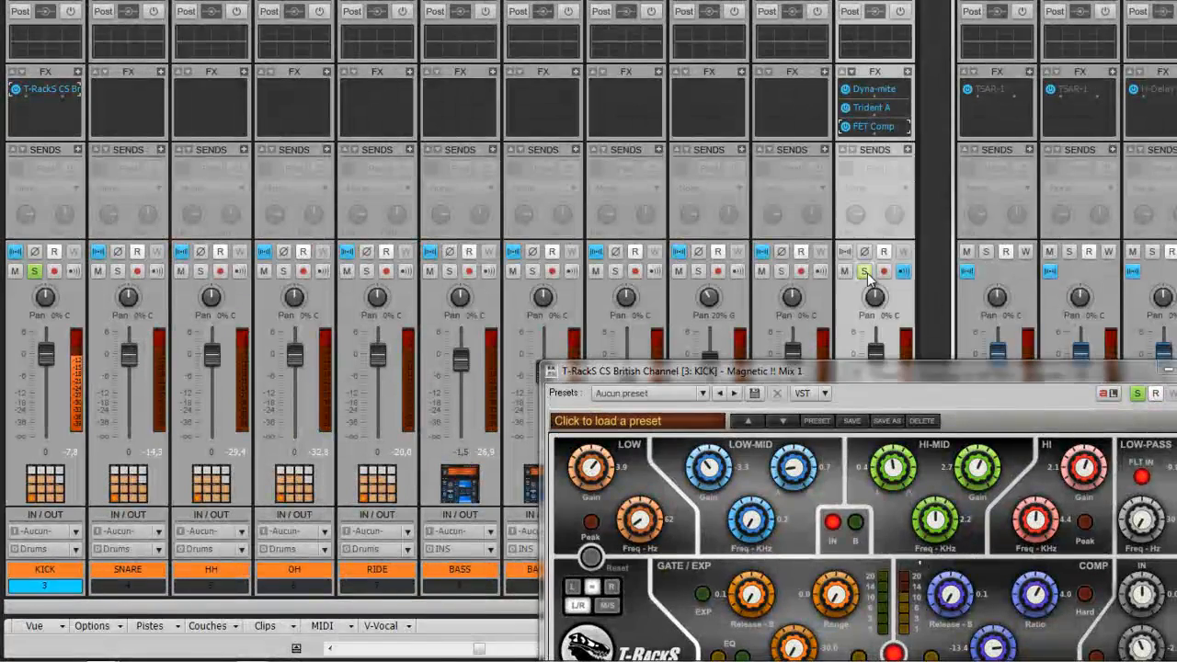
Step: Set the British Channel compressor threshold to -9.1 and close the plug-in window
{"action": "left_click_drag", "start_coordinate": [858, 365], "coordinate": [793, 56]}
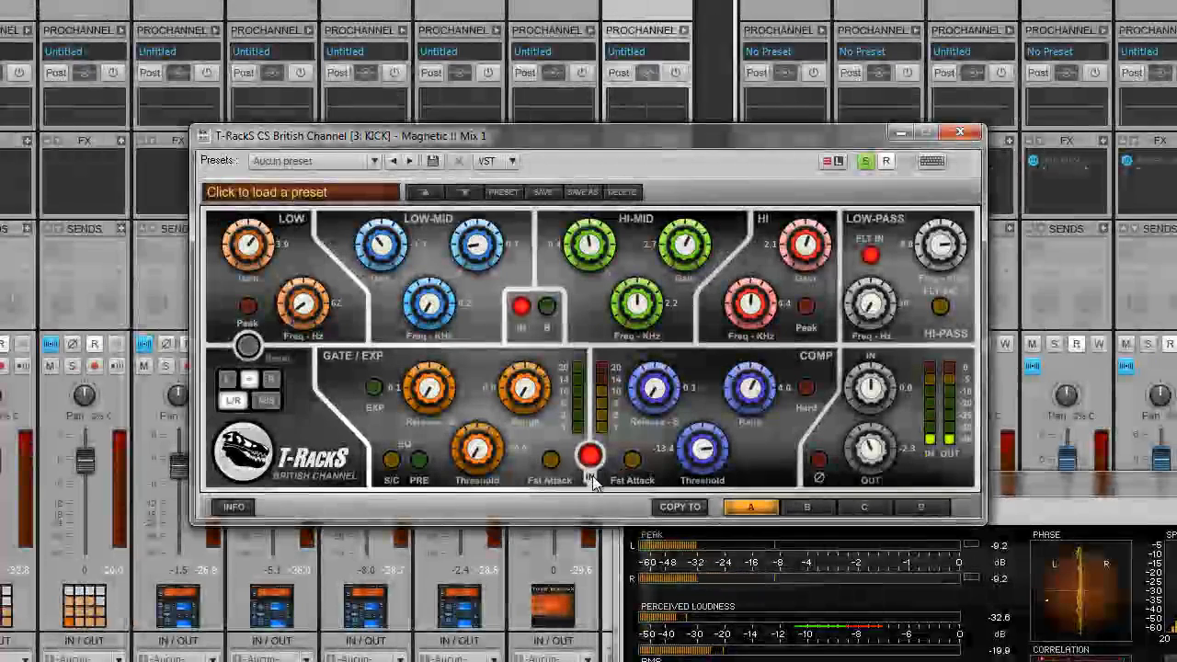
{"action": "mouse_move", "coordinate": [698, 446]}
{"action": "left_mouse_down"}
{"action": "mouse_move", "coordinate": [694, 389]}
{"action": "mouse_move", "coordinate": [692, 442]}
{"action": "left_mouse_up"}
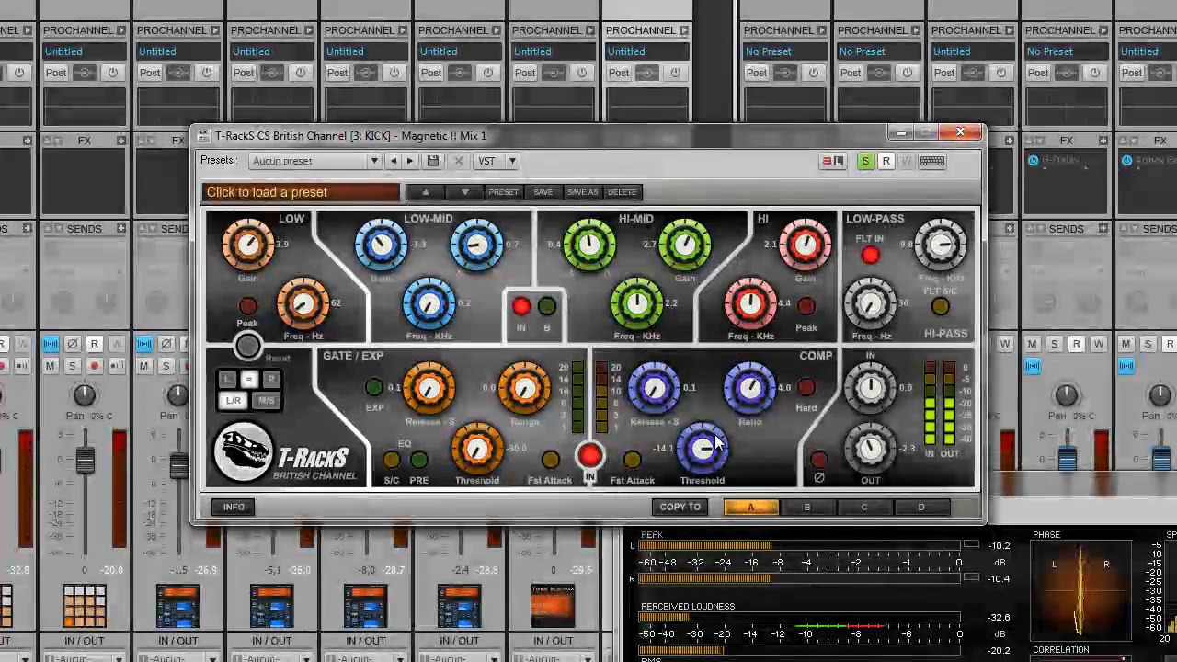
{"action": "left_click_drag", "start_coordinate": [718, 444], "coordinate": [714, 496]}
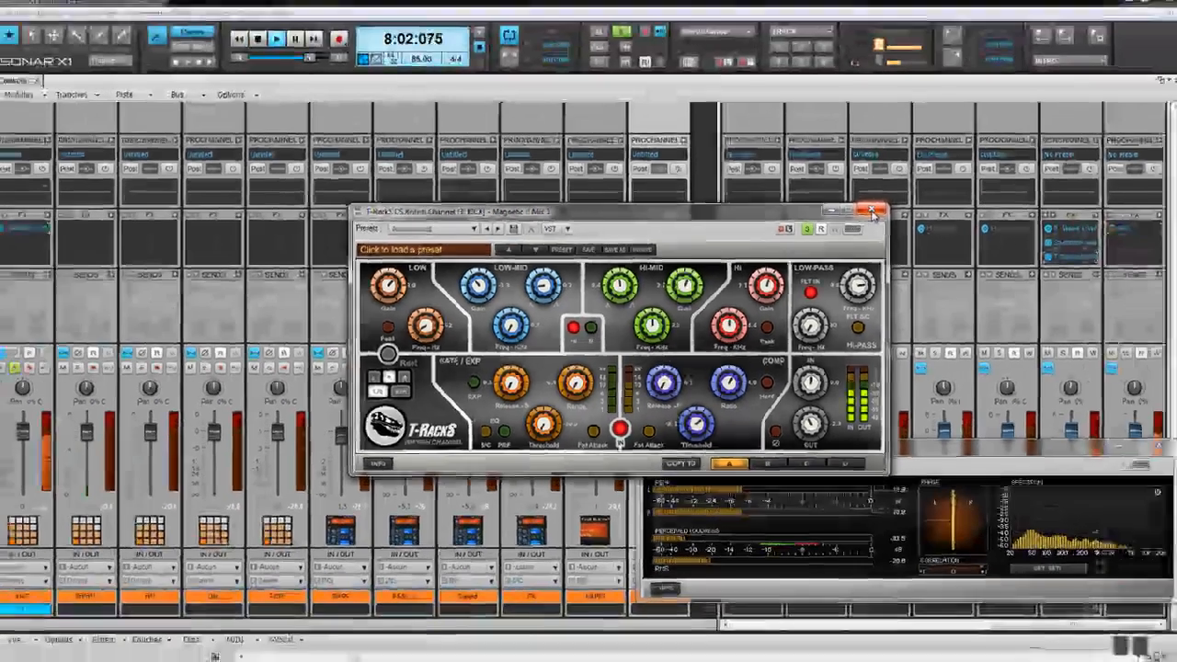
{"action": "left_click", "coordinate": [960, 132]}
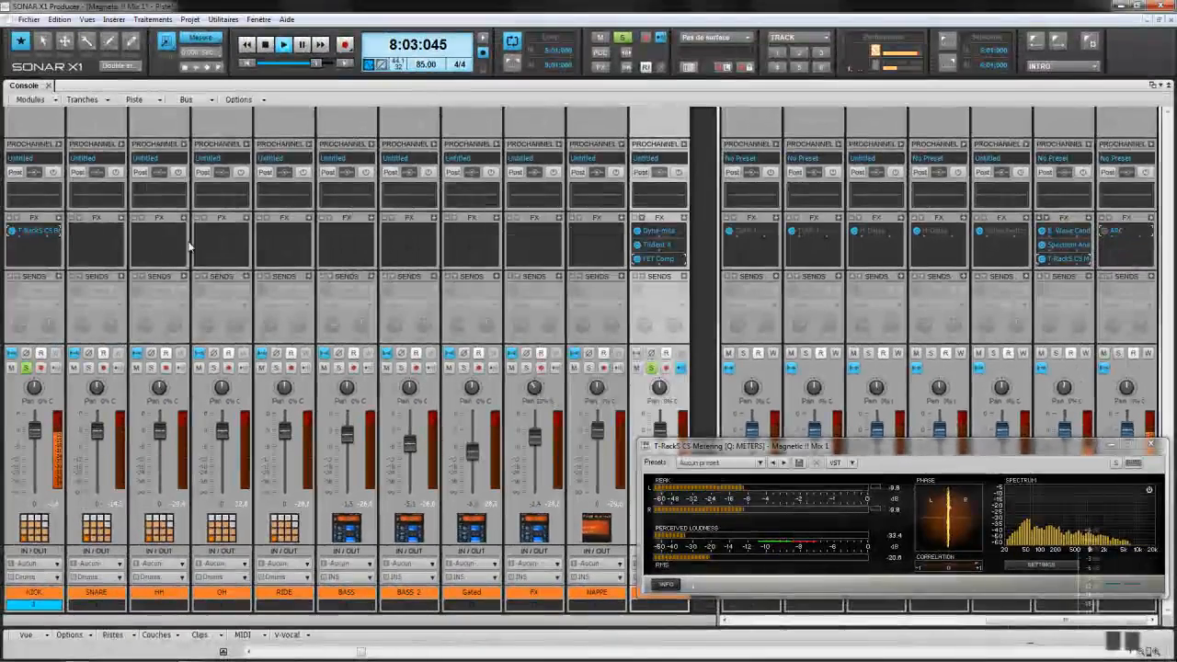
Step: Insert T-RackS CS Quad Image after the British Channel on KICK and position its window
{"action": "right_click", "coordinate": [60, 220]}
{"action": "mouse_move", "coordinate": [111, 223]}
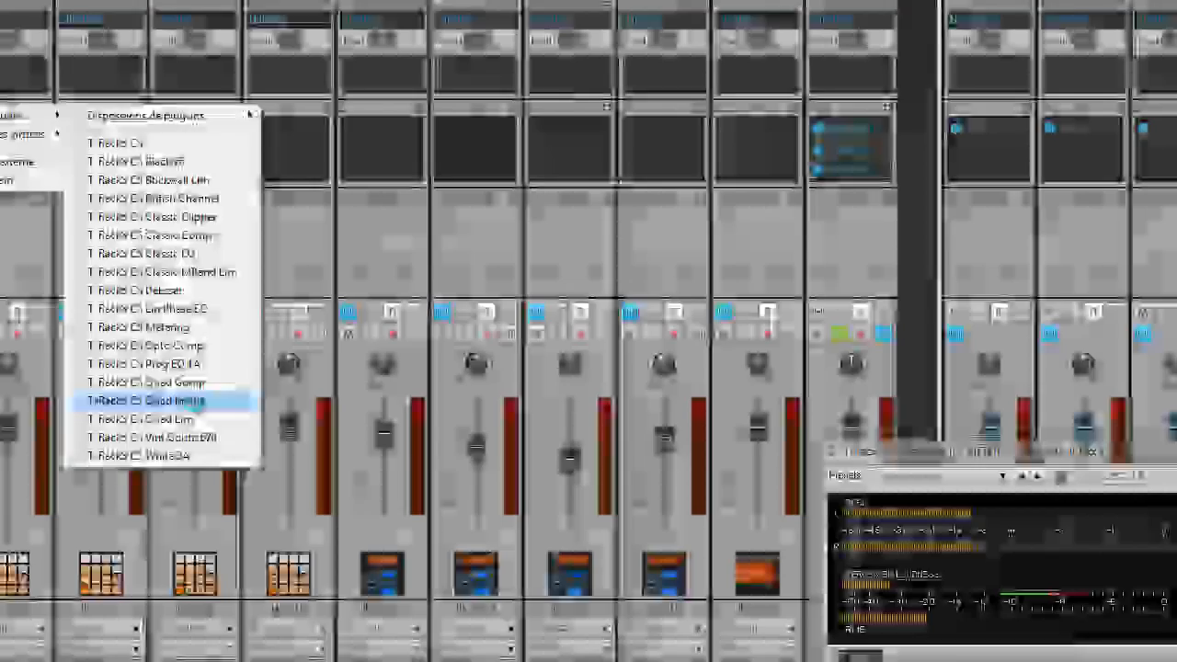
{"action": "left_click", "coordinate": [215, 411]}
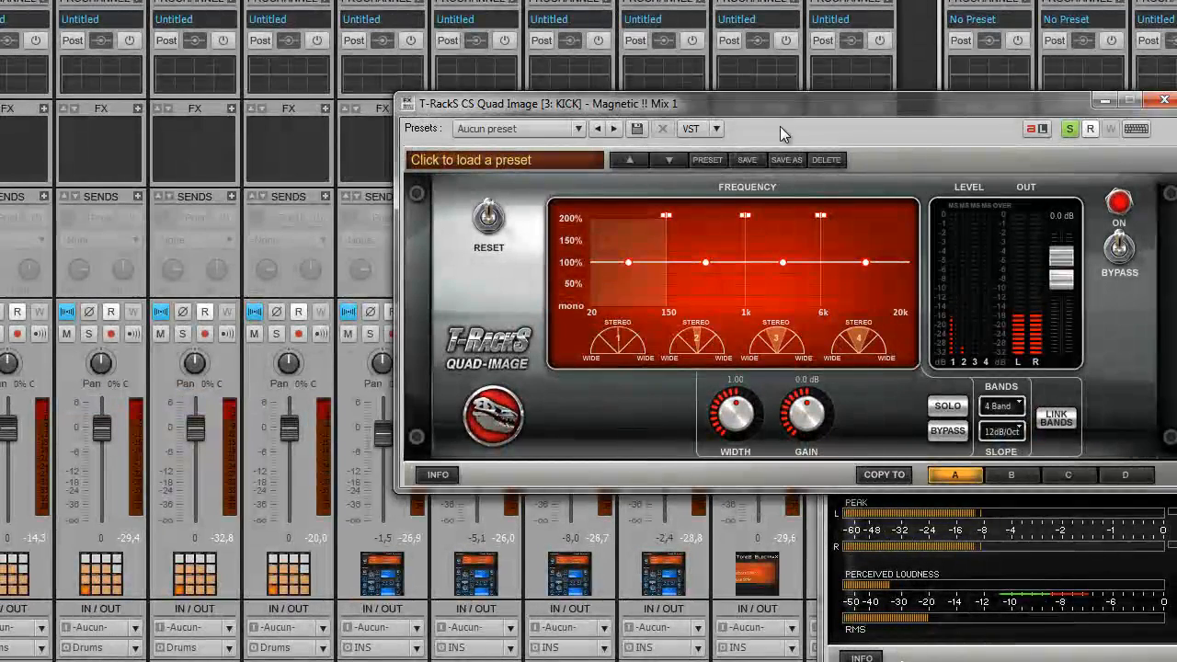
{"action": "left_click_drag", "start_coordinate": [797, 104], "coordinate": [593, 142]}
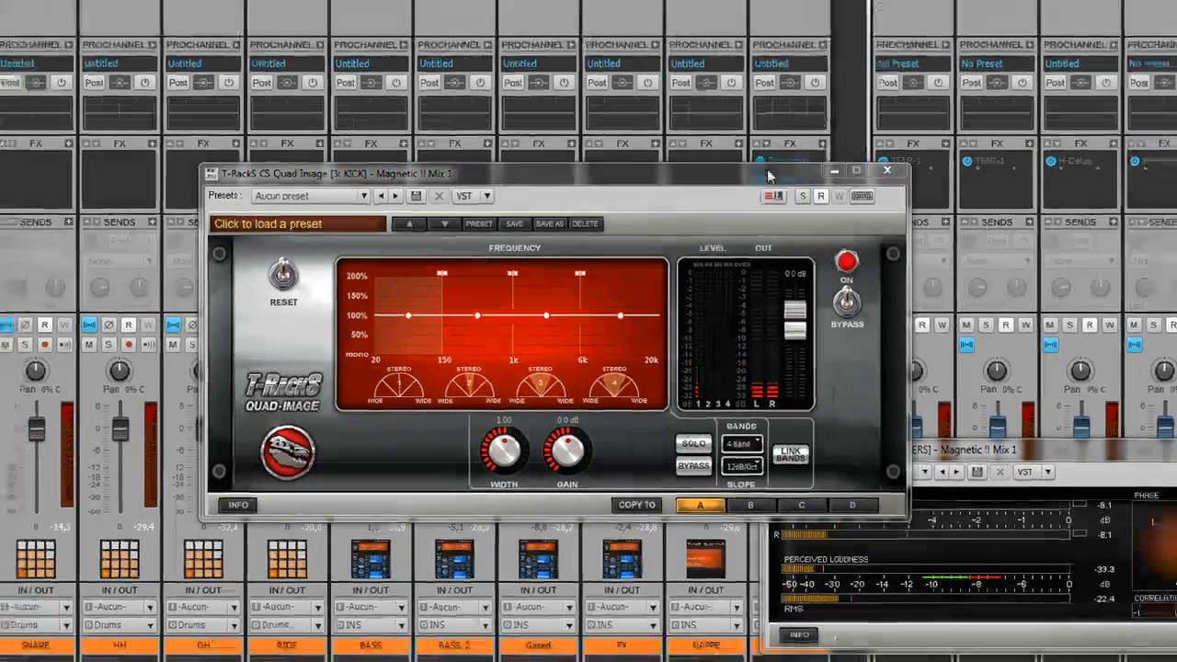
{"action": "left_click_drag", "start_coordinate": [811, 145], "coordinate": [518, 219]}
{"action": "left_click_drag", "start_coordinate": [438, 297], "coordinate": [490, 286]}
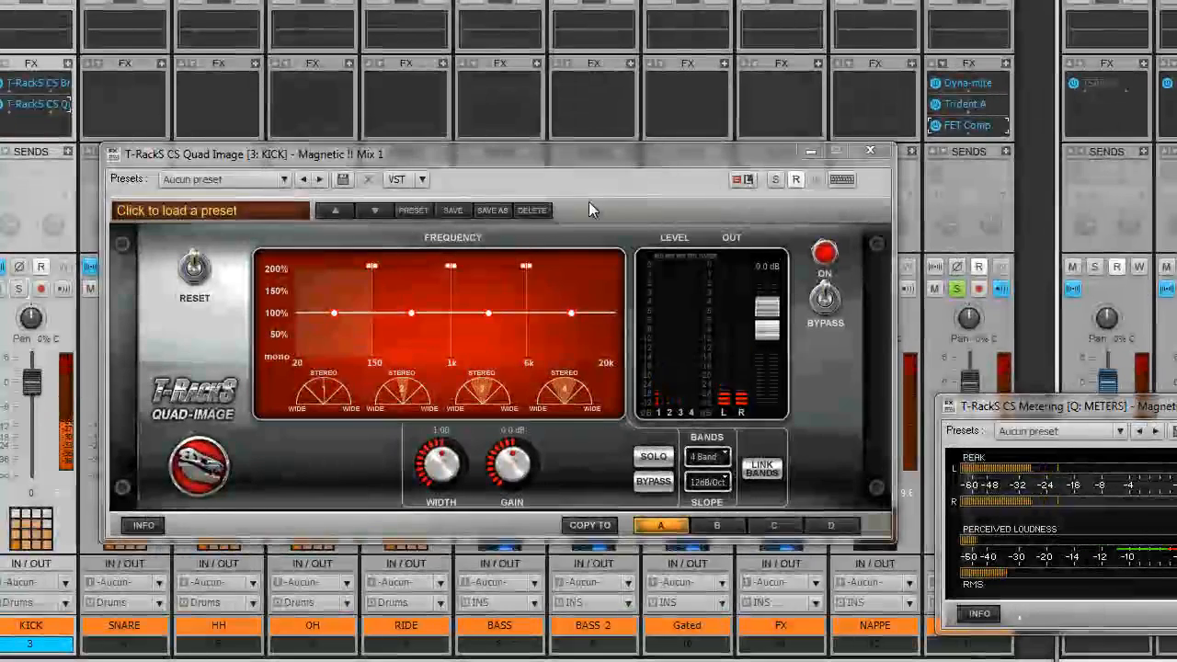
{"action": "left_click_drag", "start_coordinate": [404, 267], "coordinate": [467, 262]}
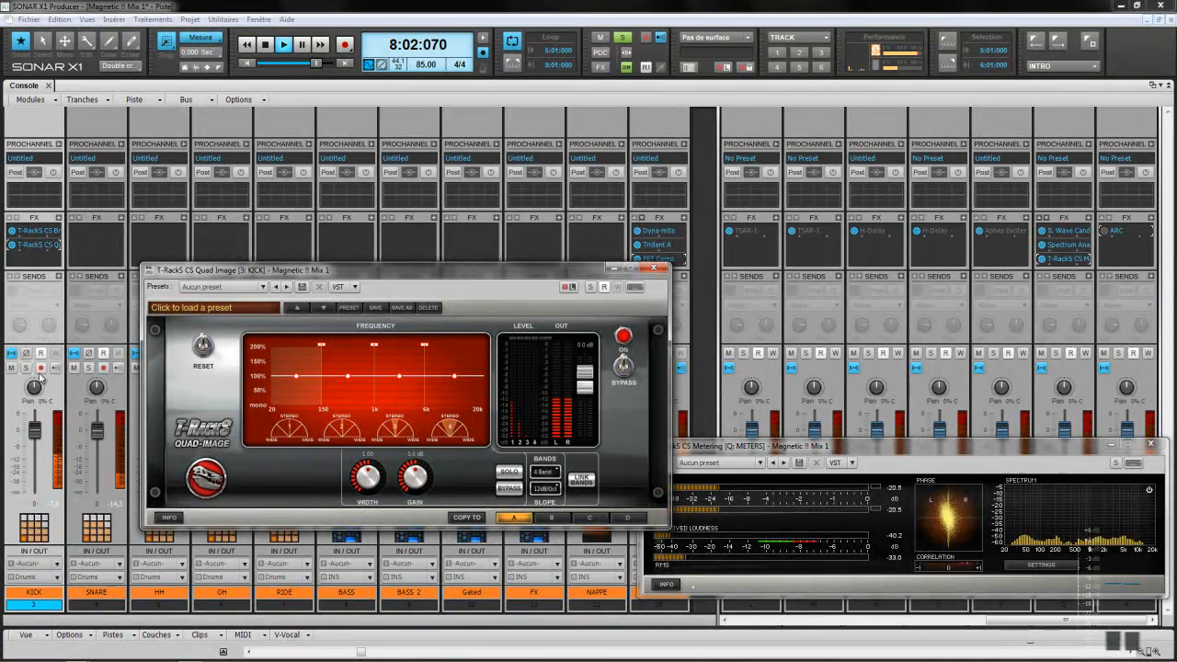
{"action": "left_click_drag", "start_coordinate": [541, 280], "coordinate": [373, 291]}
{"action": "left_click", "coordinate": [652, 369]}
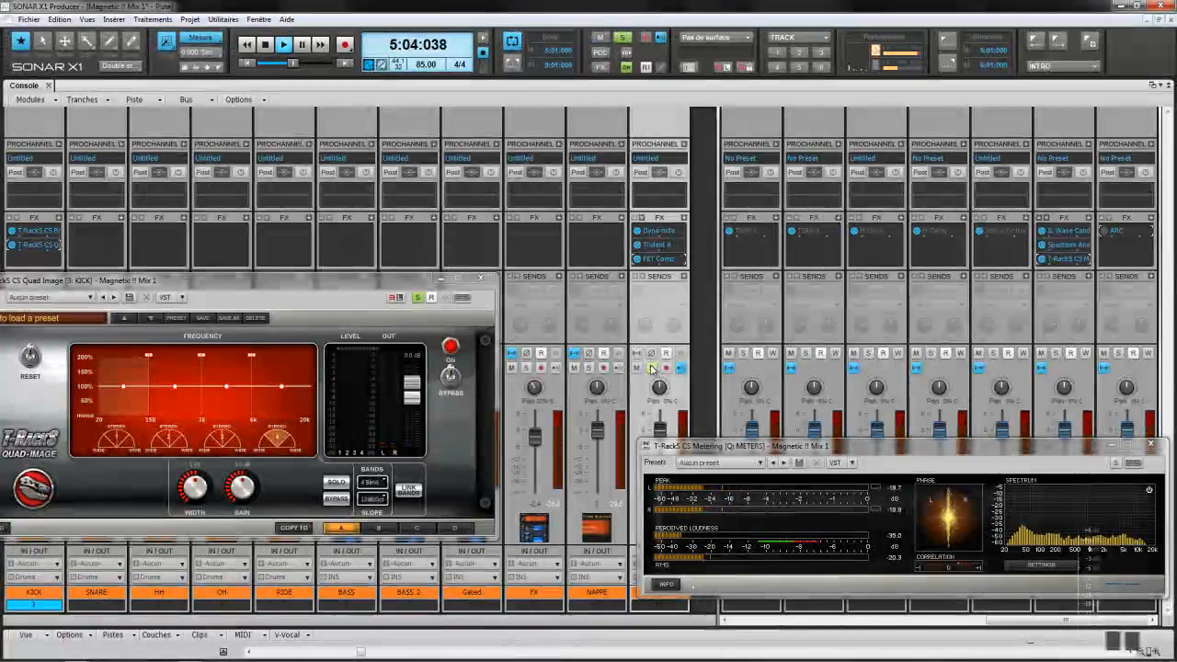
{"action": "left_click_drag", "start_coordinate": [333, 274], "coordinate": [549, 178]}
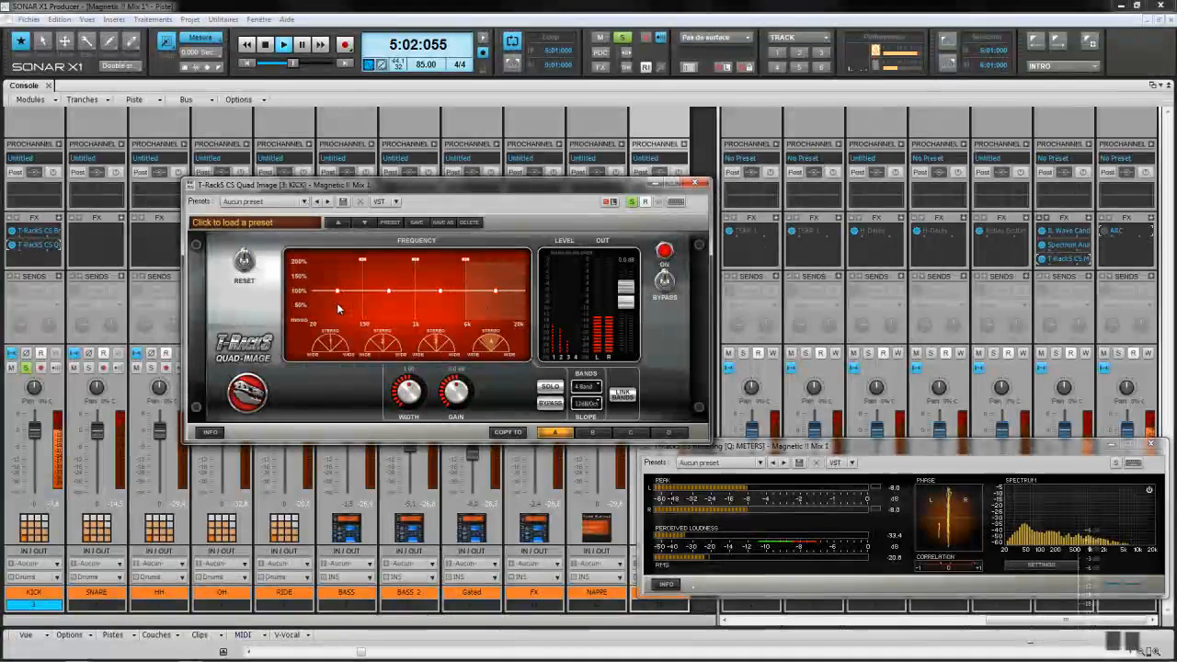
Step: Solo each Quad Image band in turn, narrowing the low band toward mono and widening 6k–20k
{"action": "left_click", "coordinate": [557, 388]}
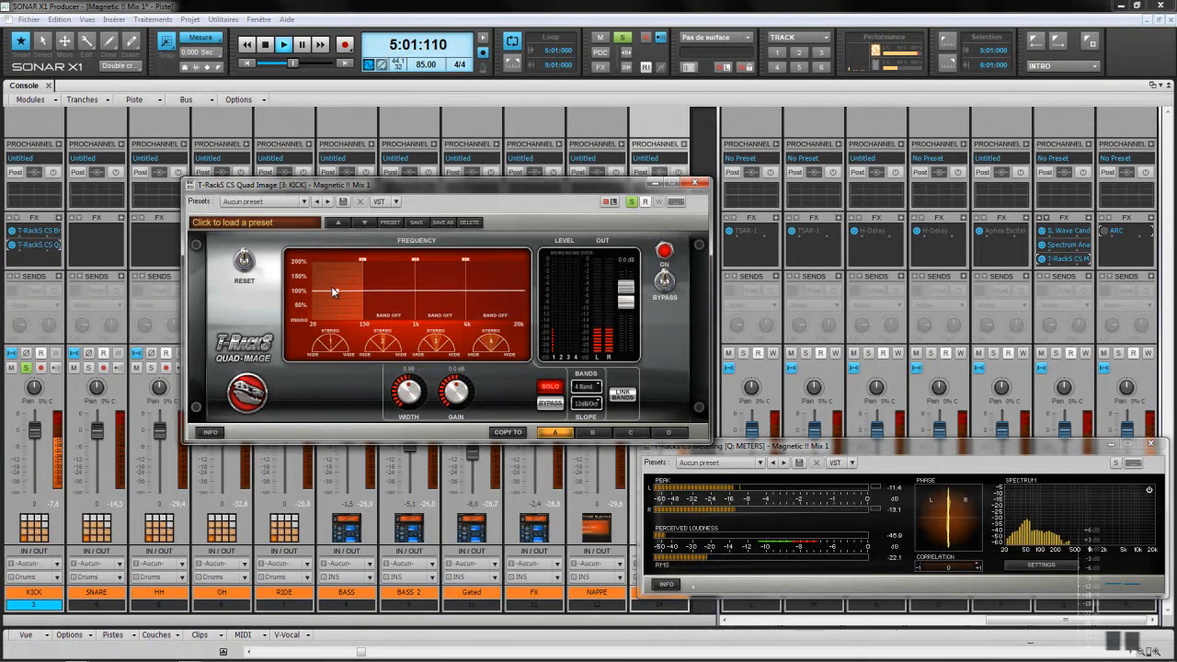
{"action": "left_click_drag", "start_coordinate": [415, 407], "coordinate": [412, 395]}
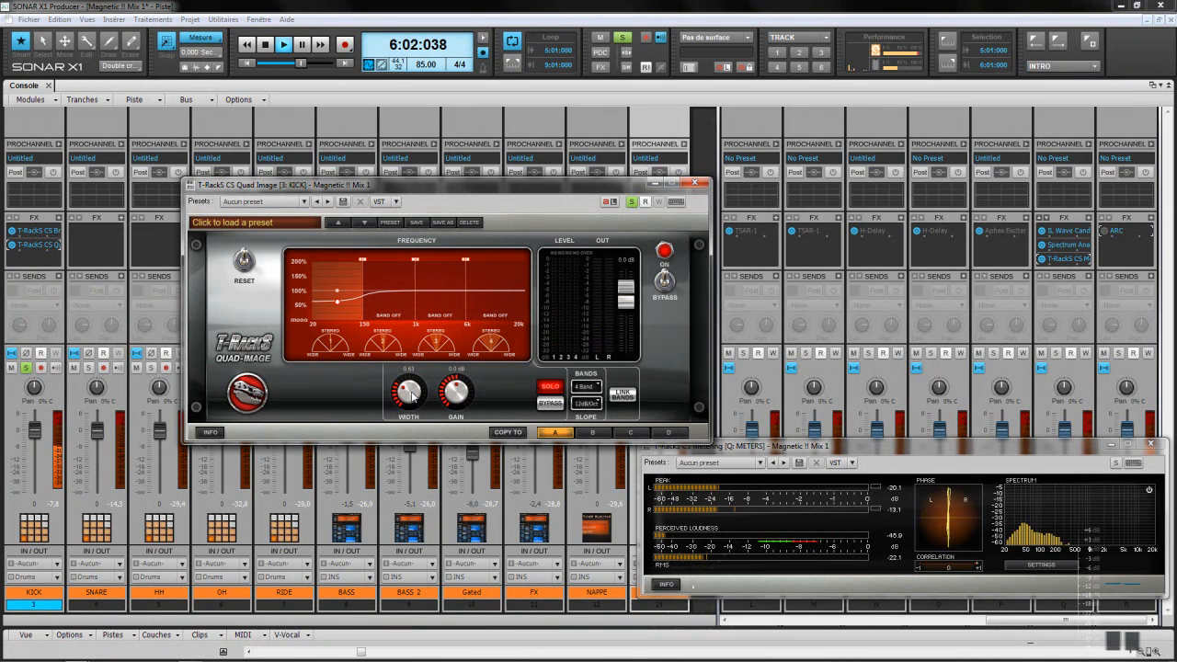
{"action": "left_click_drag", "start_coordinate": [411, 393], "coordinate": [411, 393]}
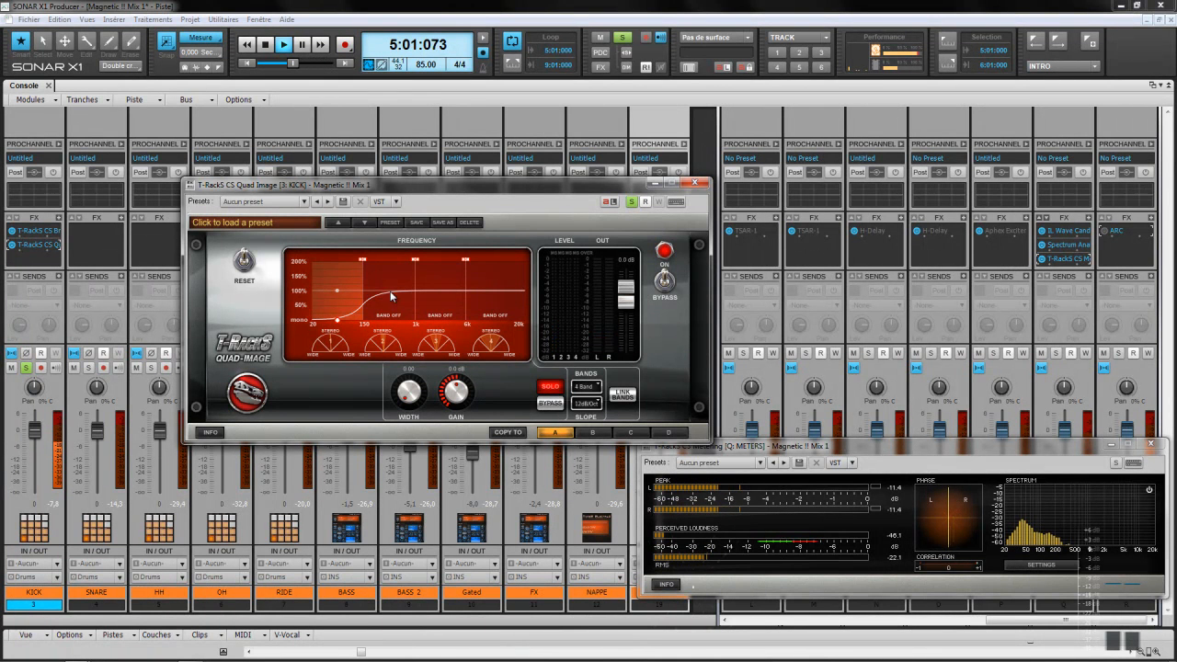
{"action": "left_click", "coordinate": [550, 387]}
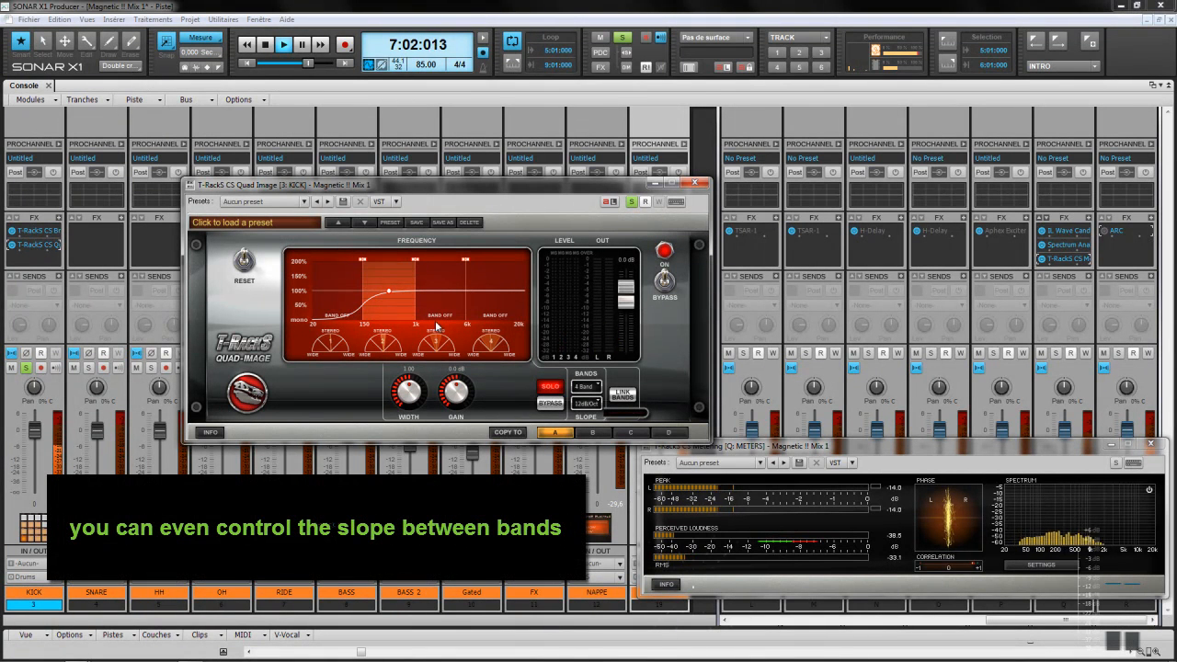
{"action": "left_click", "coordinate": [439, 291]}
{"action": "left_click", "coordinate": [545, 391]}
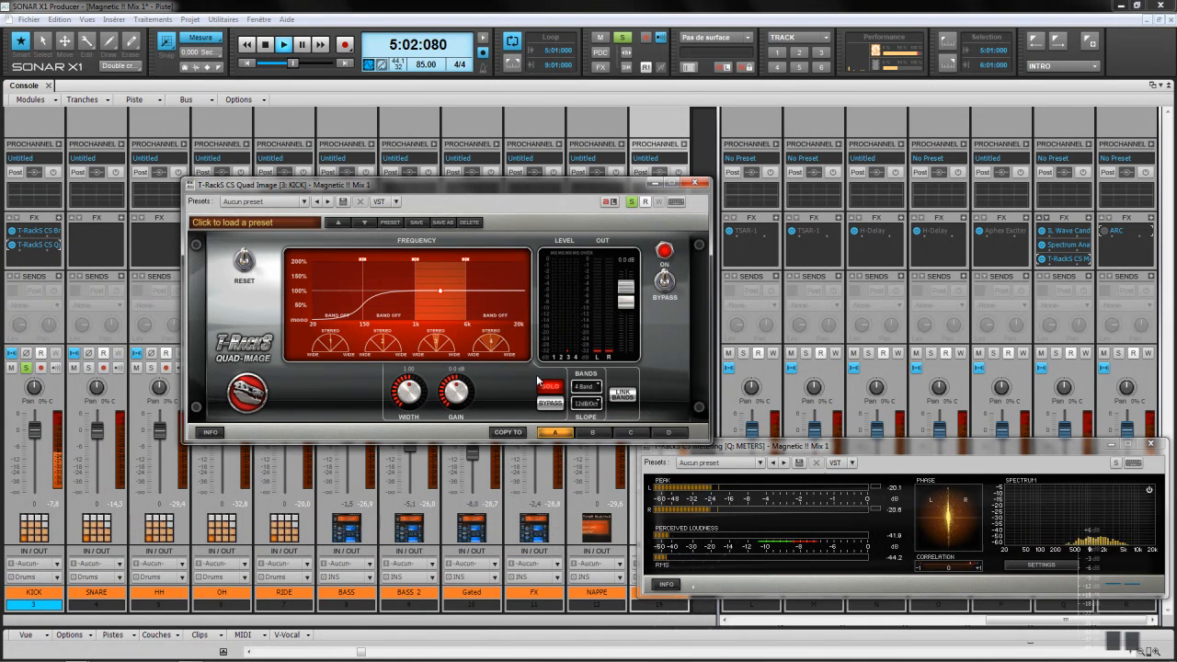
{"action": "left_click", "coordinate": [492, 297]}
{"action": "left_click", "coordinate": [547, 389]}
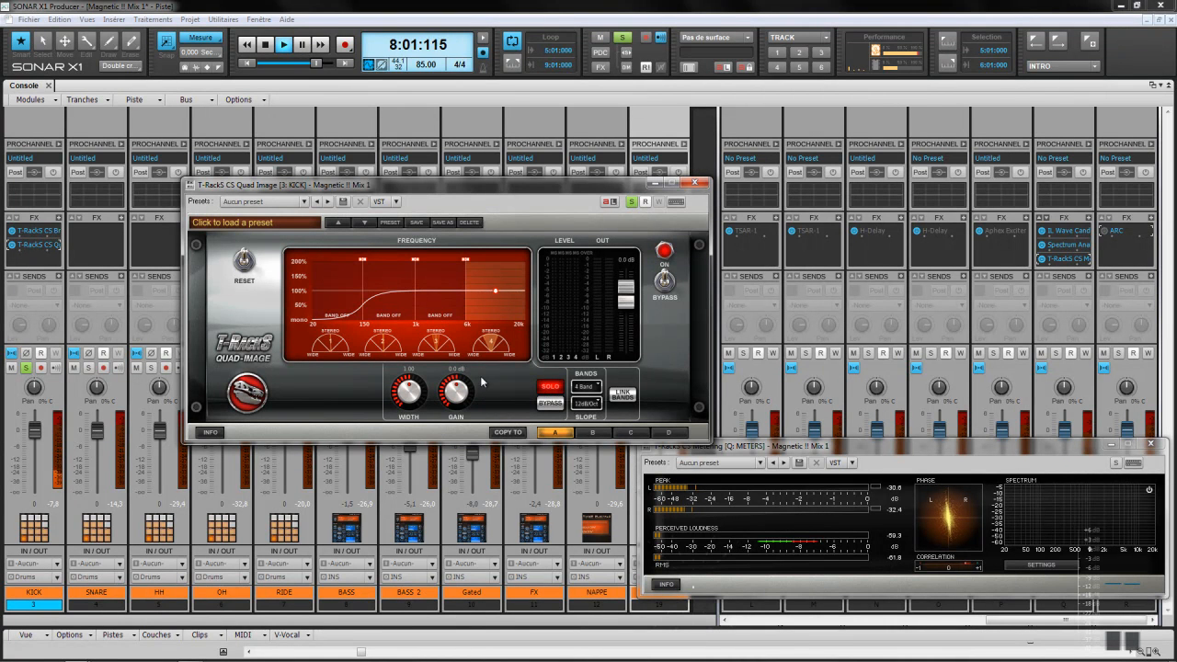
{"action": "mouse_move", "coordinate": [414, 395]}
{"action": "left_mouse_down"}
{"action": "mouse_move", "coordinate": [407, 361]}
{"action": "mouse_move", "coordinate": [412, 386]}
{"action": "left_mouse_up"}
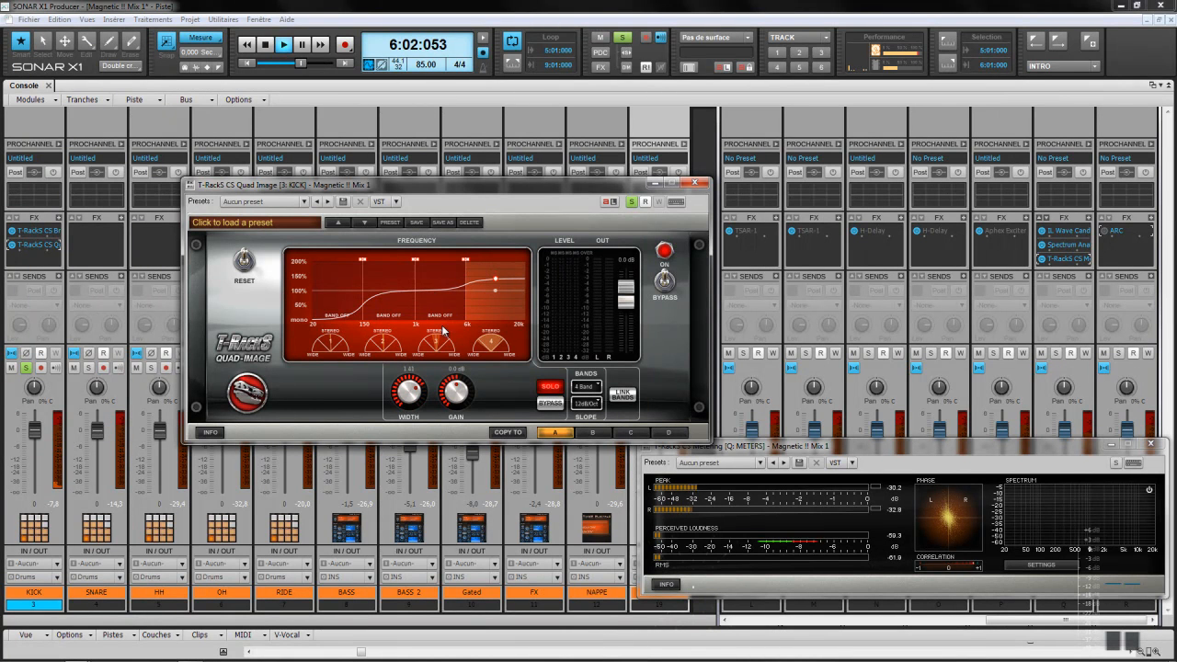
Step: Narrow band 3 (1k–6k) to 0.28 and band 2 (150–1k), then turn SOLO off
{"action": "left_click", "coordinate": [438, 289]}
{"action": "left_click", "coordinate": [544, 384]}
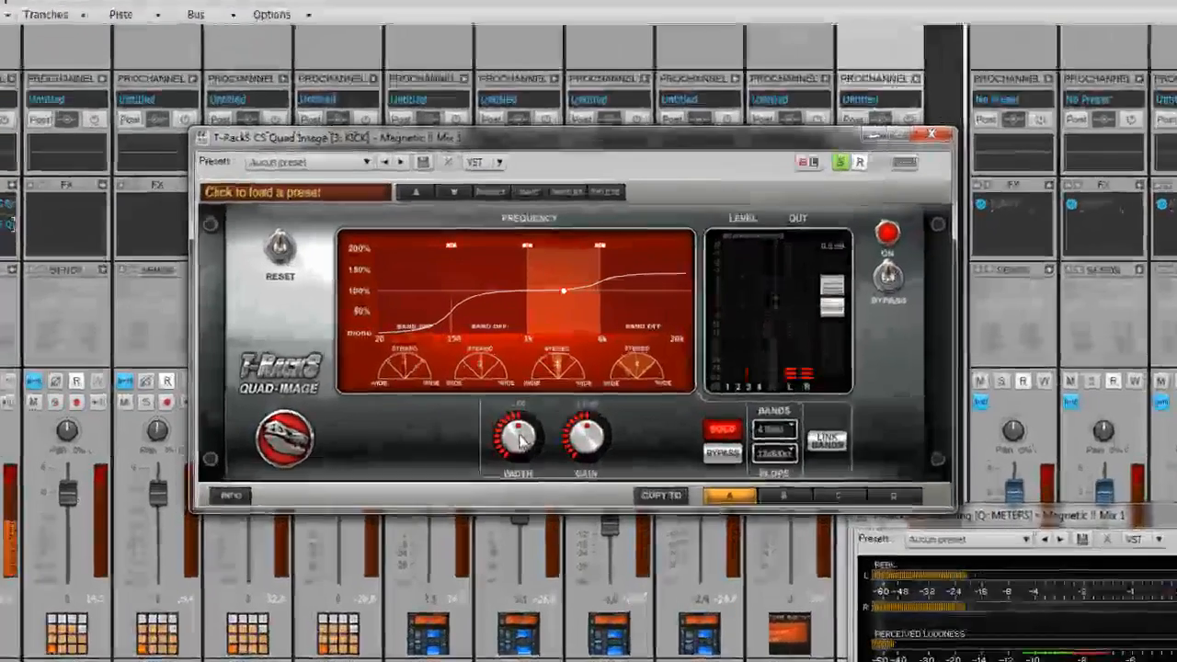
{"action": "left_click_drag", "start_coordinate": [410, 392], "coordinate": [408, 397]}
{"action": "left_click_drag", "start_coordinate": [528, 459], "coordinate": [525, 490]}
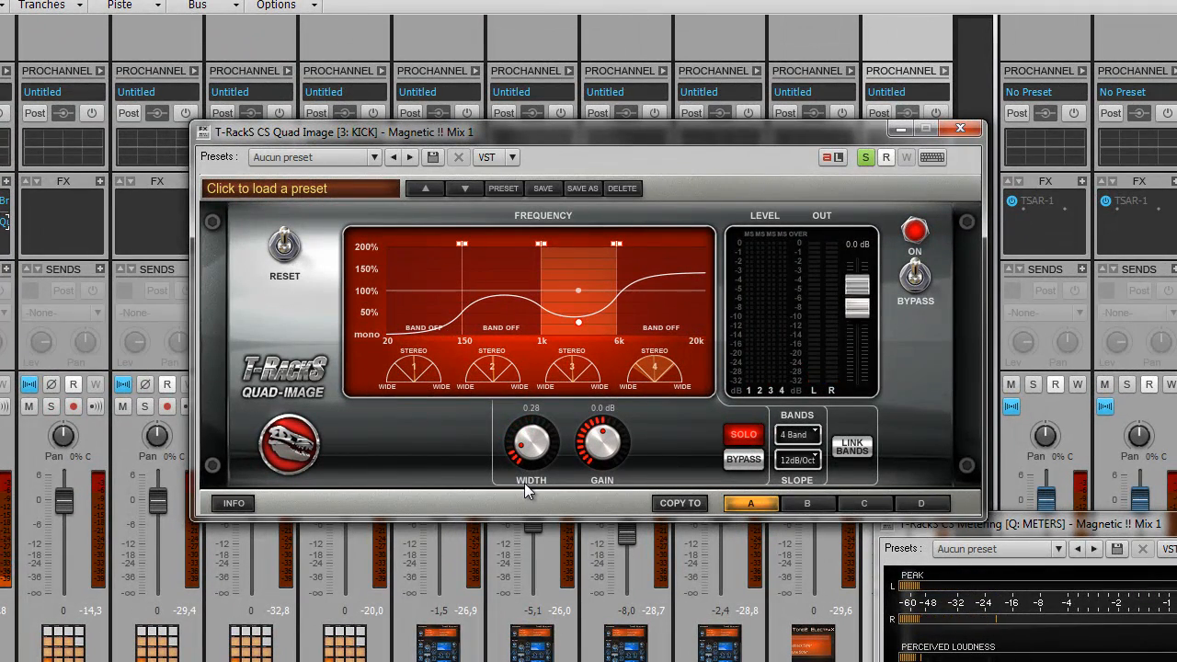
{"action": "left_click", "coordinate": [502, 297]}
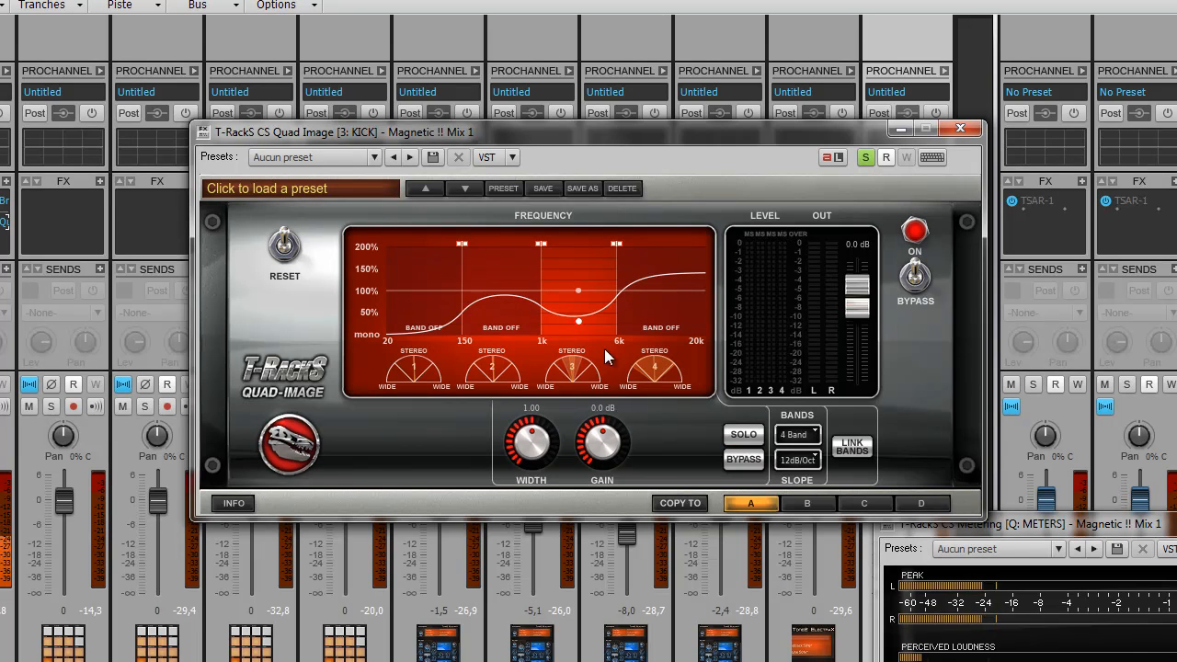
{"action": "left_click", "coordinate": [750, 431]}
{"action": "left_click_drag", "start_coordinate": [540, 448], "coordinate": [526, 485]}
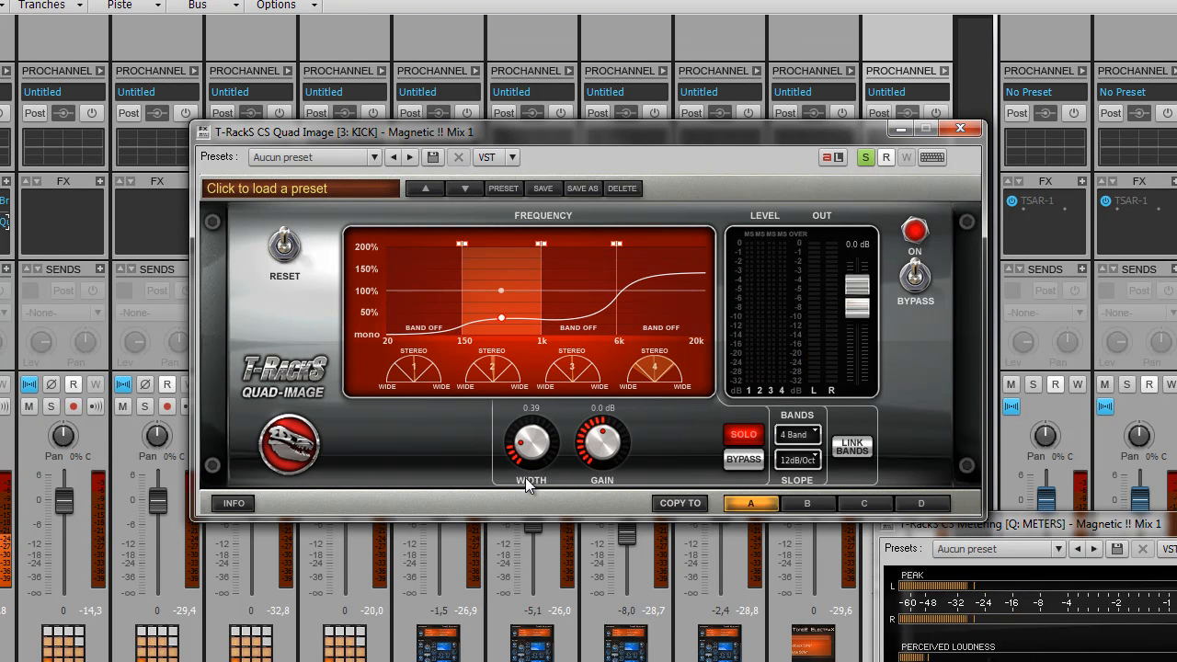
{"action": "left_click", "coordinate": [750, 442]}
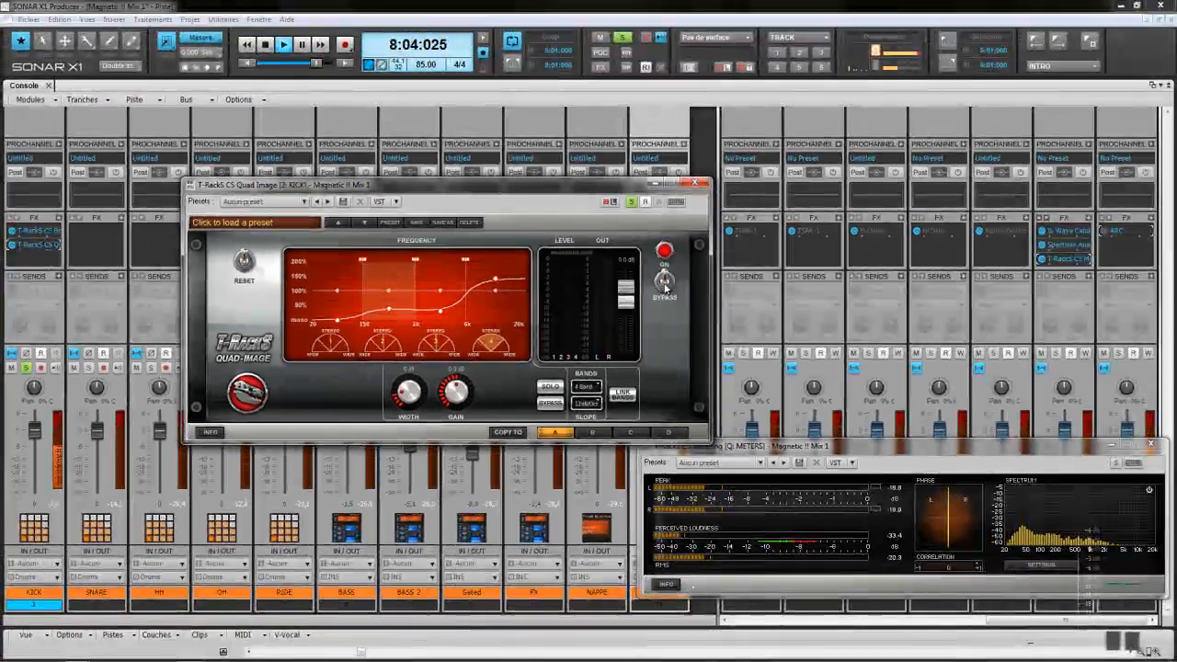
{"action": "left_click", "coordinate": [871, 285]}
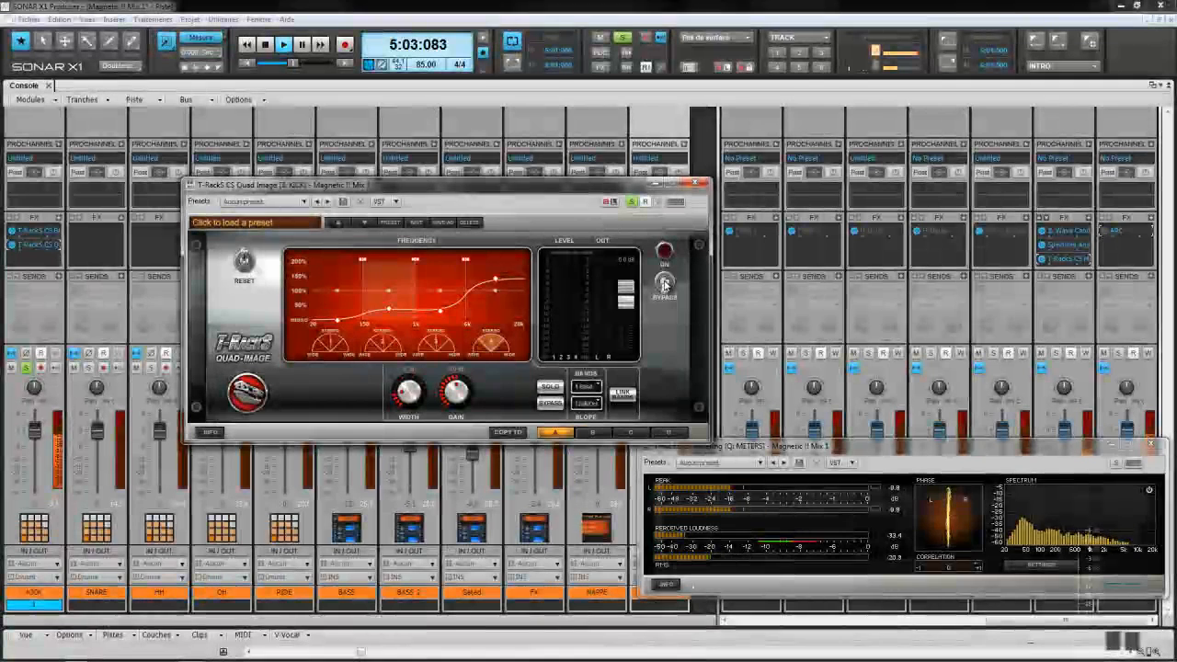
{"action": "left_click", "coordinate": [665, 286]}
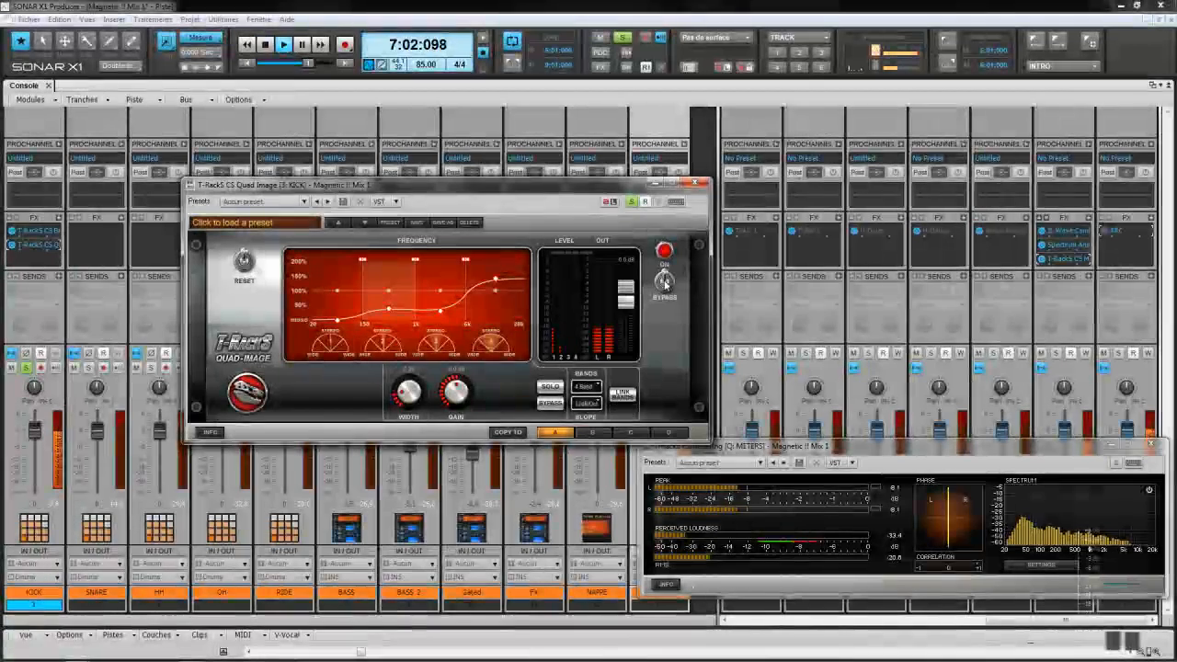
{"action": "left_click", "coordinate": [664, 284]}
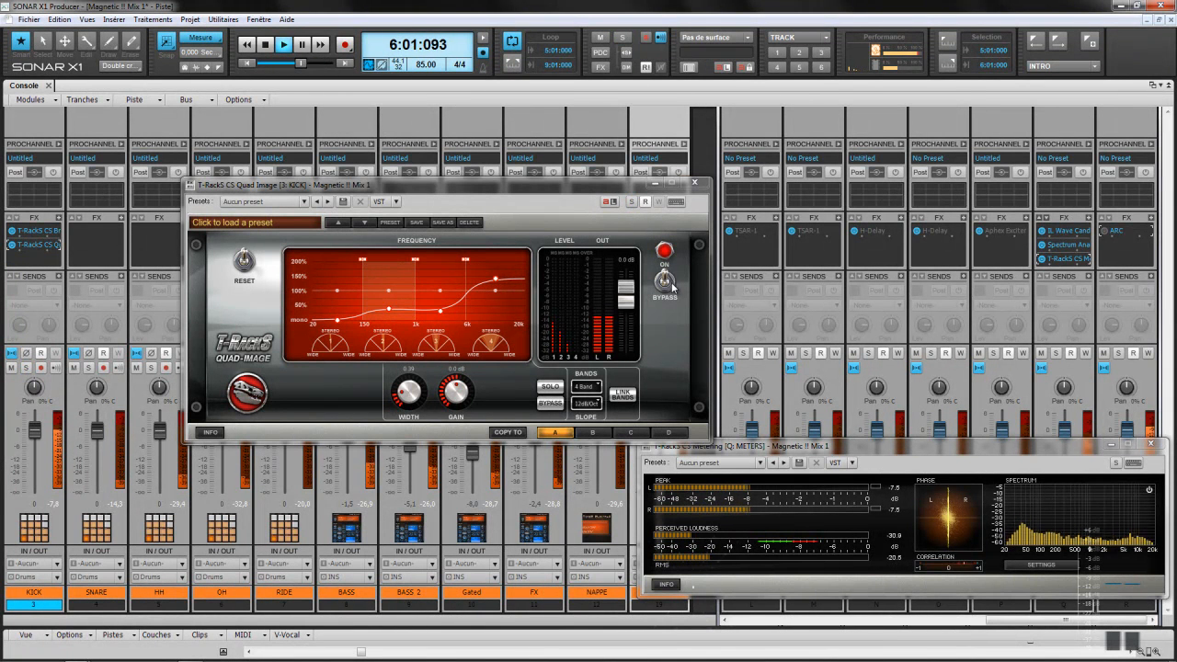
{"action": "left_click", "coordinate": [665, 282]}
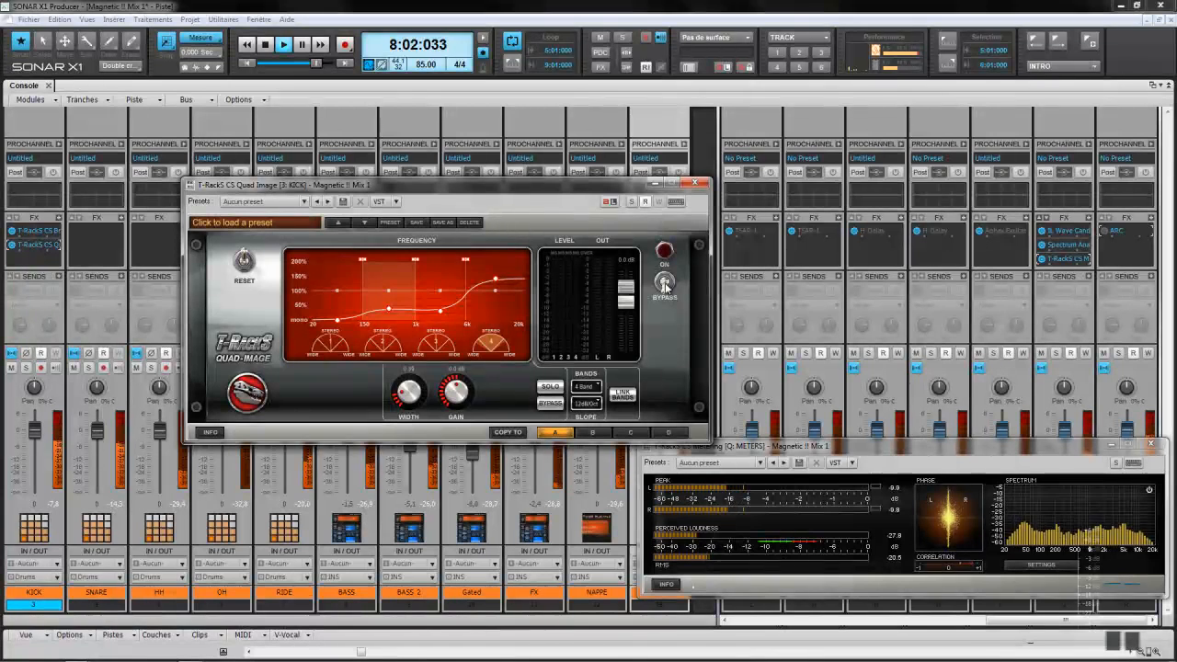
{"action": "left_click", "coordinate": [665, 284]}
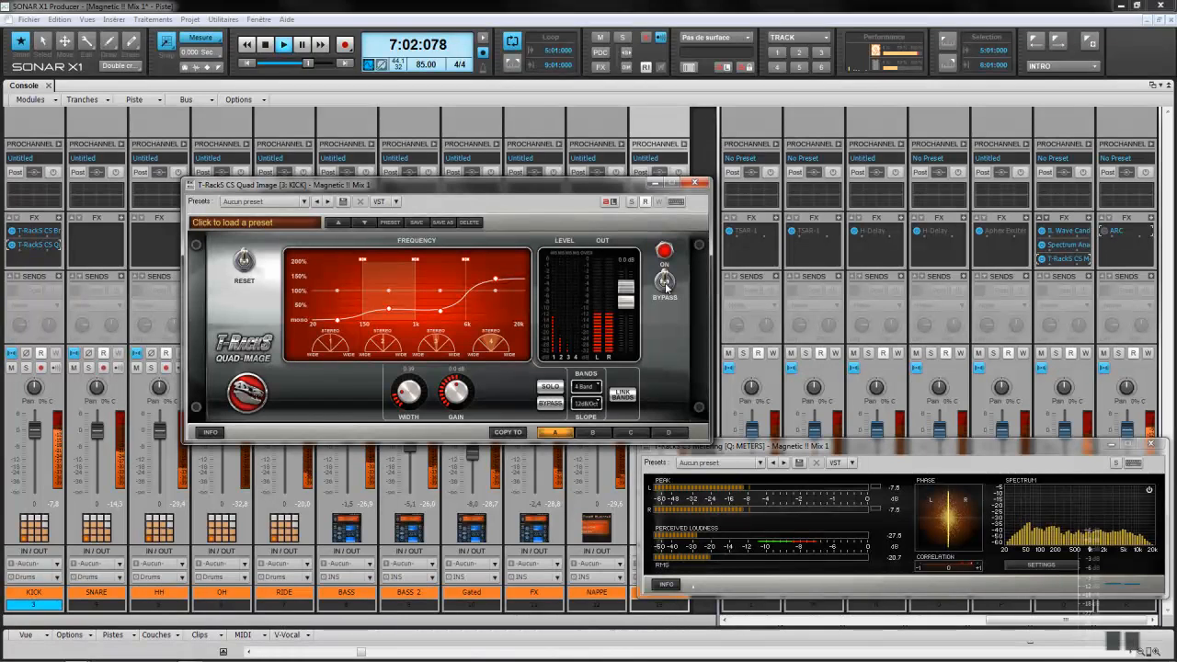
{"action": "left_click", "coordinate": [665, 284]}
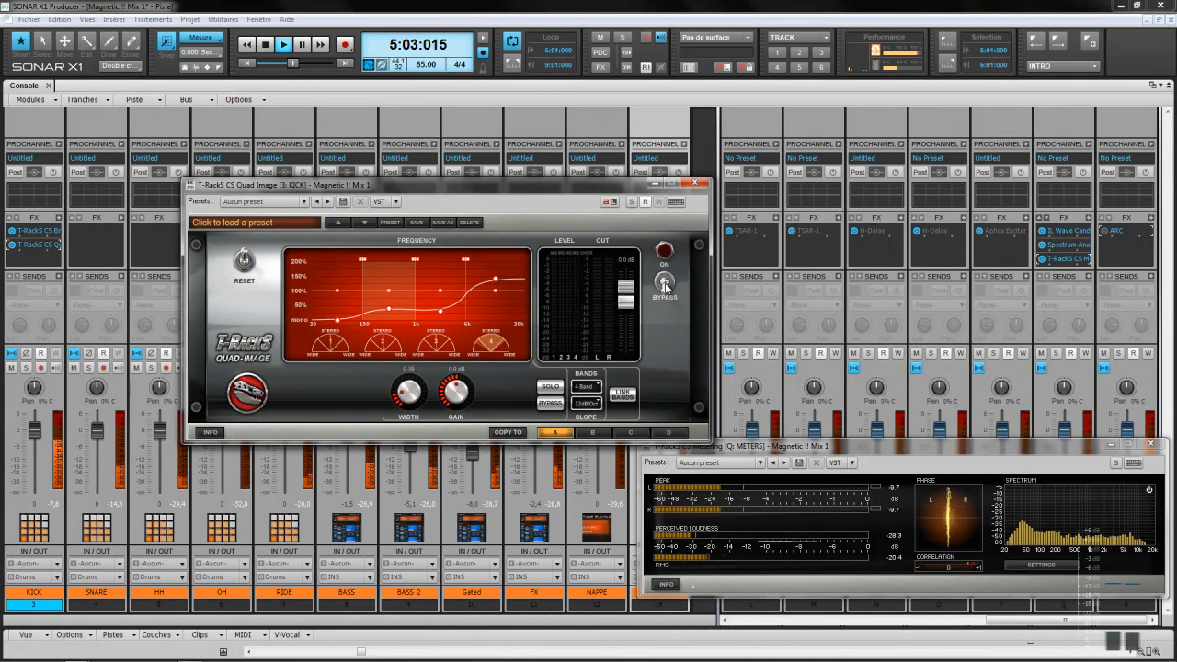
{"action": "left_click", "coordinate": [666, 285]}
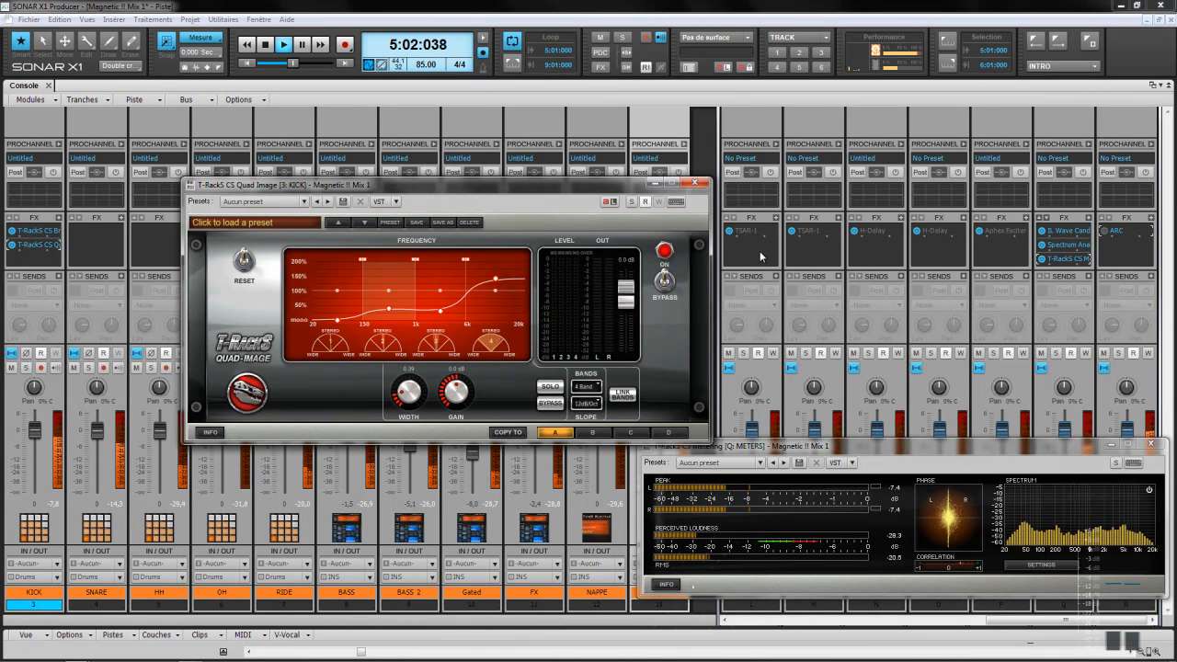
Step: Close the kick's Quad Image window and bypass the kick's effects rack
{"action": "left_click", "coordinate": [696, 184]}
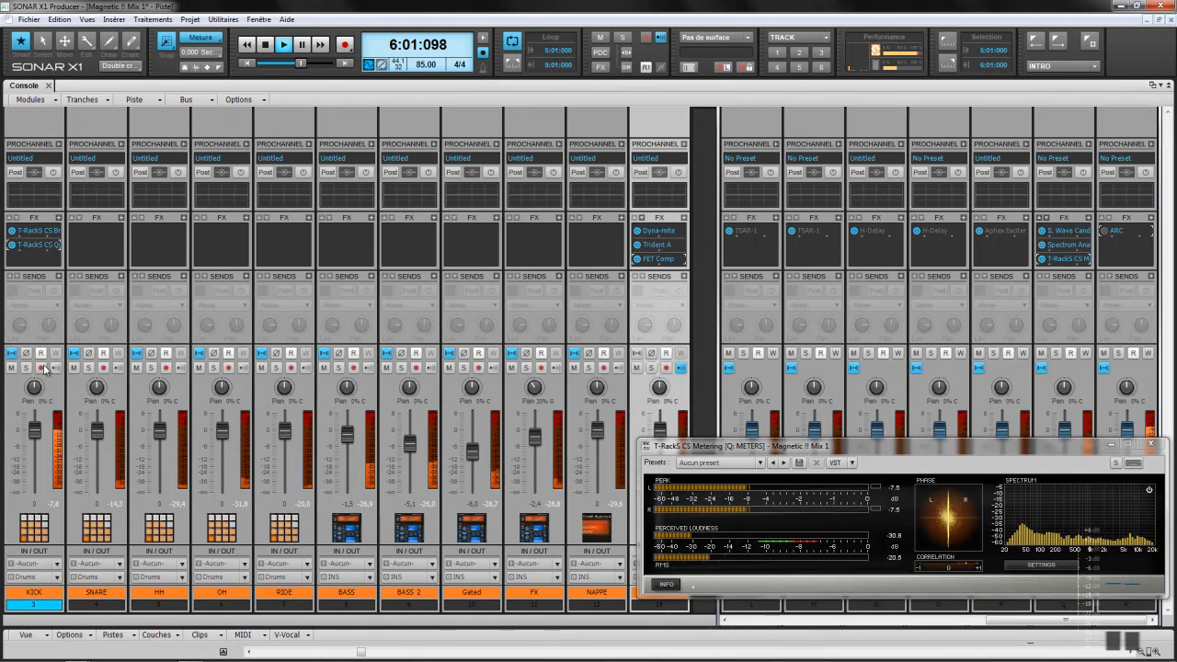
{"action": "right_click", "coordinate": [27, 256]}
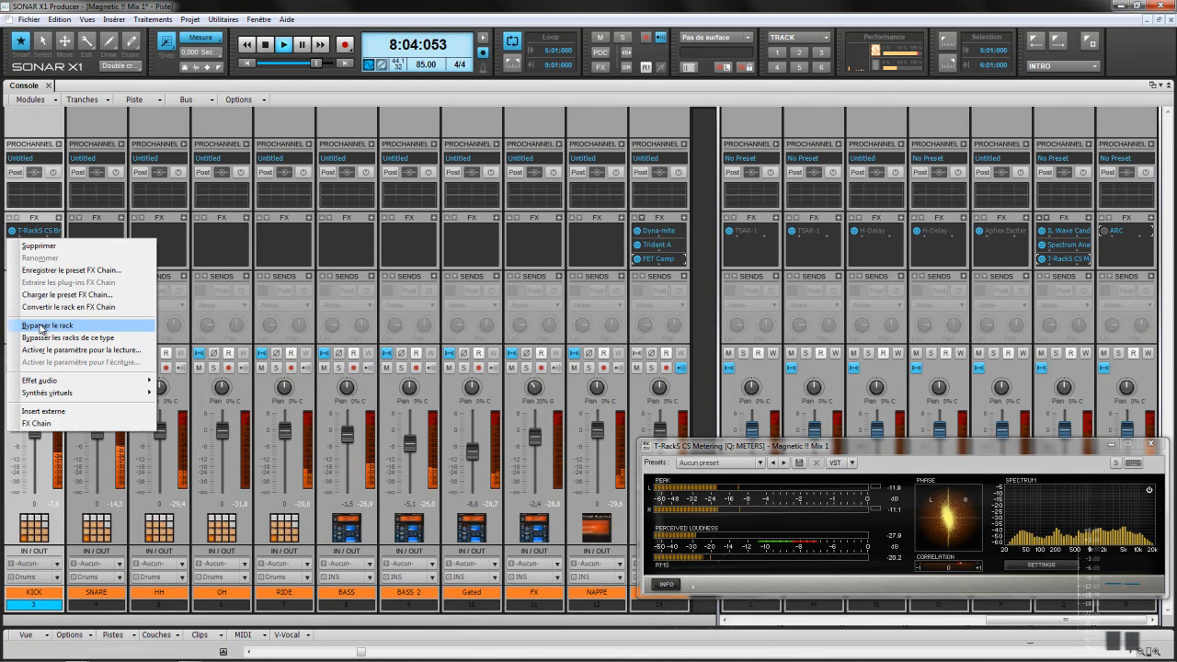
{"action": "left_click", "coordinate": [40, 325]}
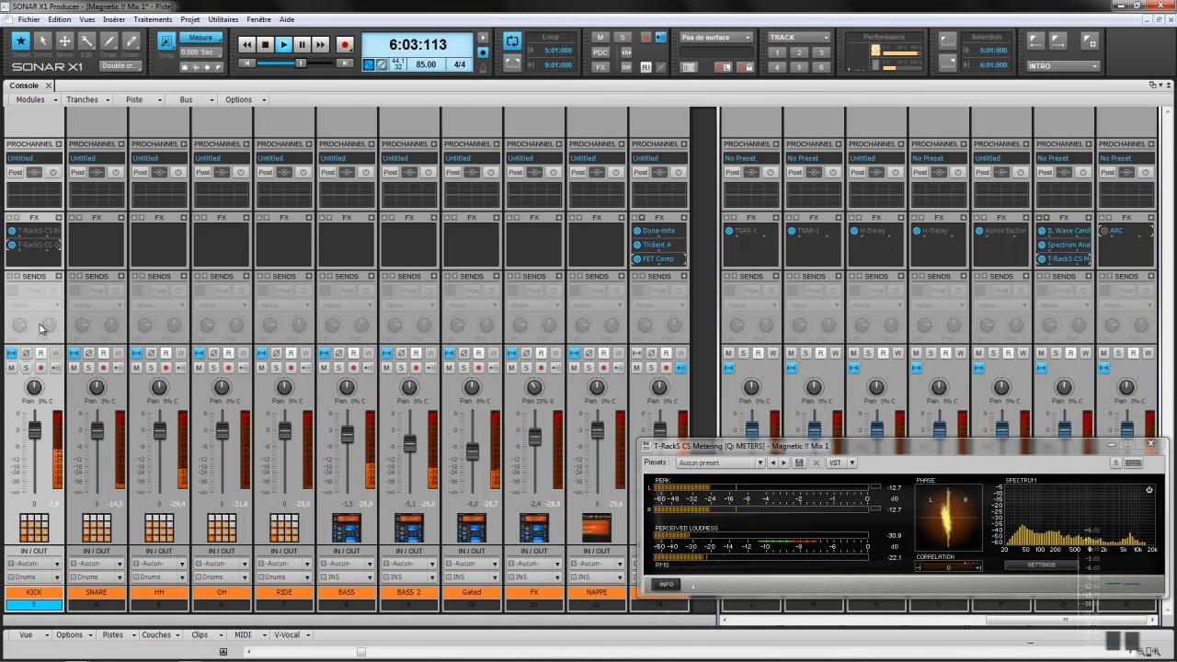
Step: Re-enable the kick's effects rack and solo SNARE together with track 13
{"action": "right_click", "coordinate": [33, 262]}
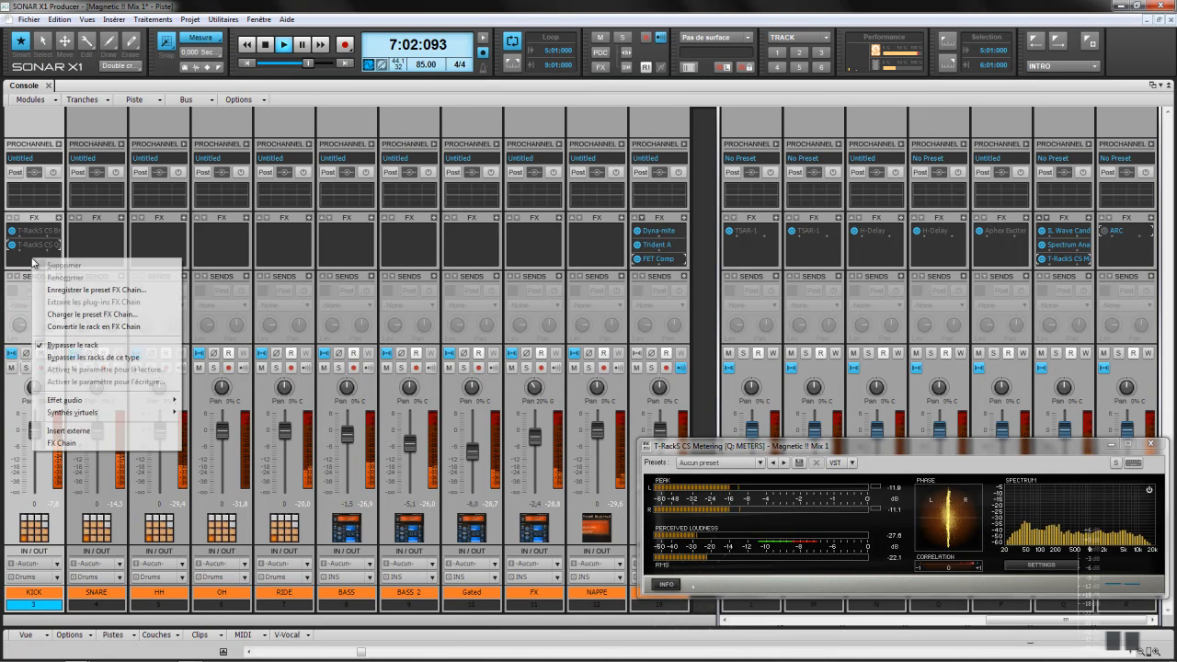
{"action": "left_click", "coordinate": [57, 345]}
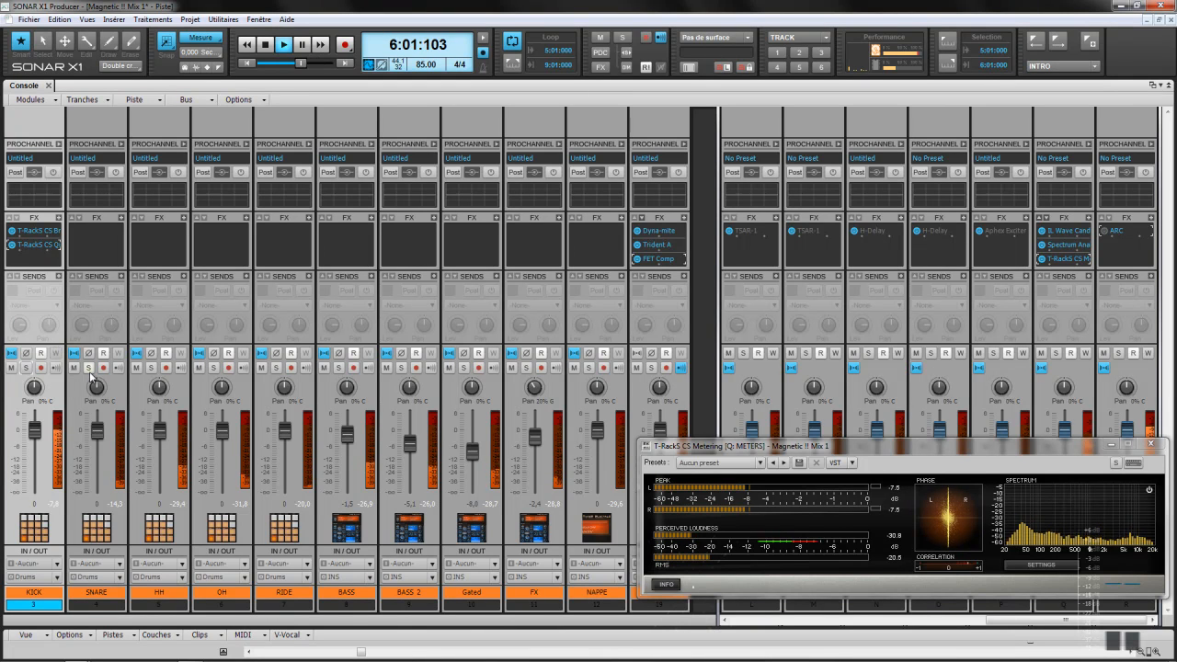
{"action": "left_click", "coordinate": [89, 369]}
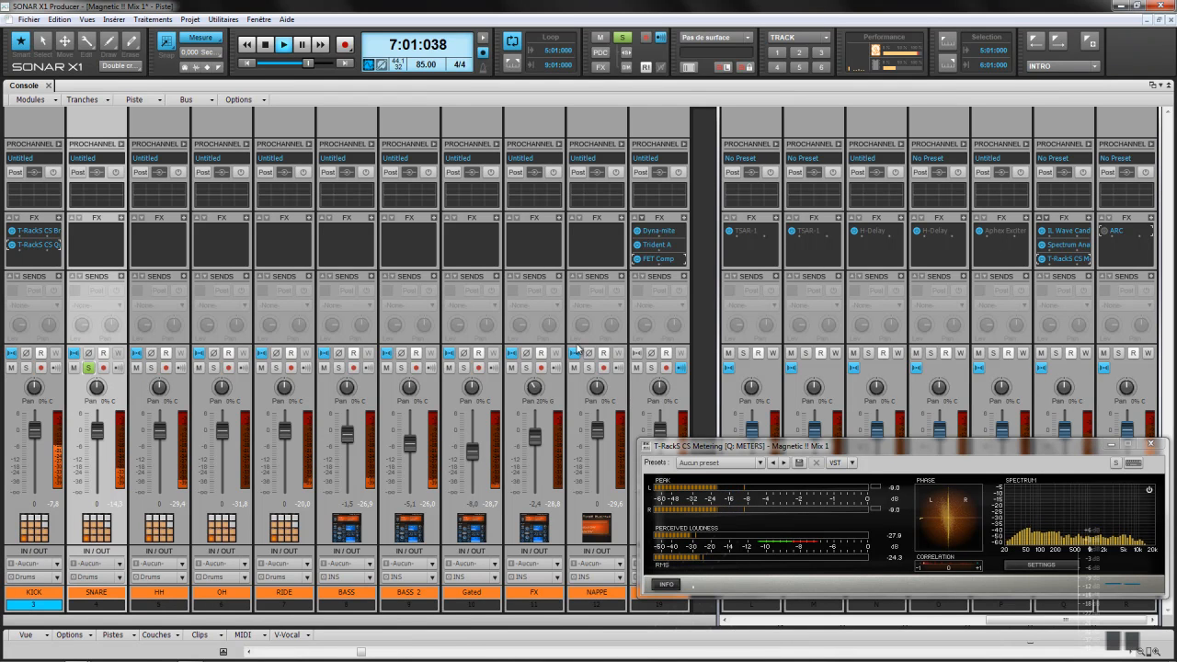
{"action": "left_click", "coordinate": [652, 369]}
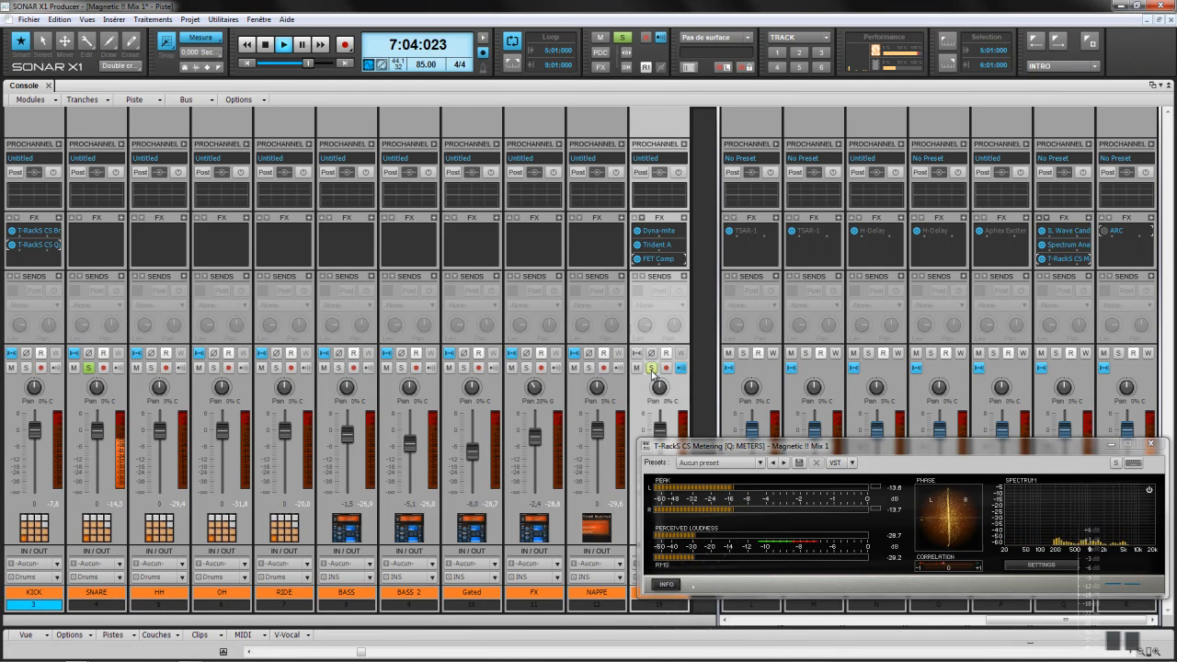
Step: Insert T-RackS CS Quad Image into the SNARE track's effects bin
{"action": "right_click", "coordinate": [120, 220]}
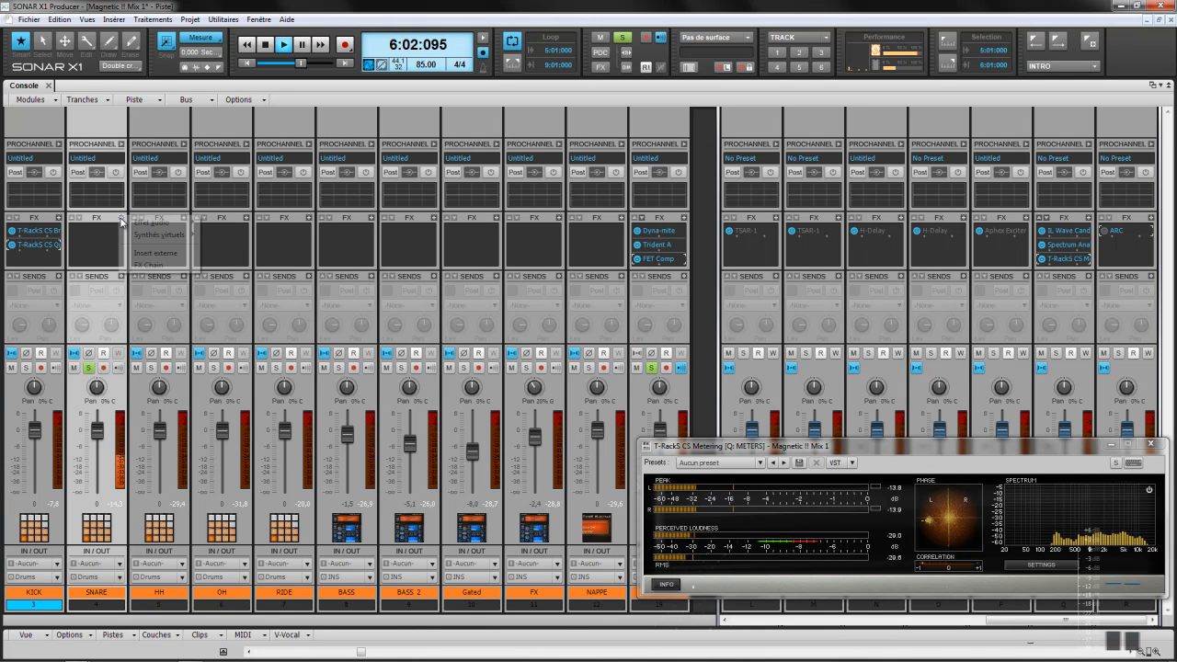
{"action": "mouse_move", "coordinate": [148, 223]}
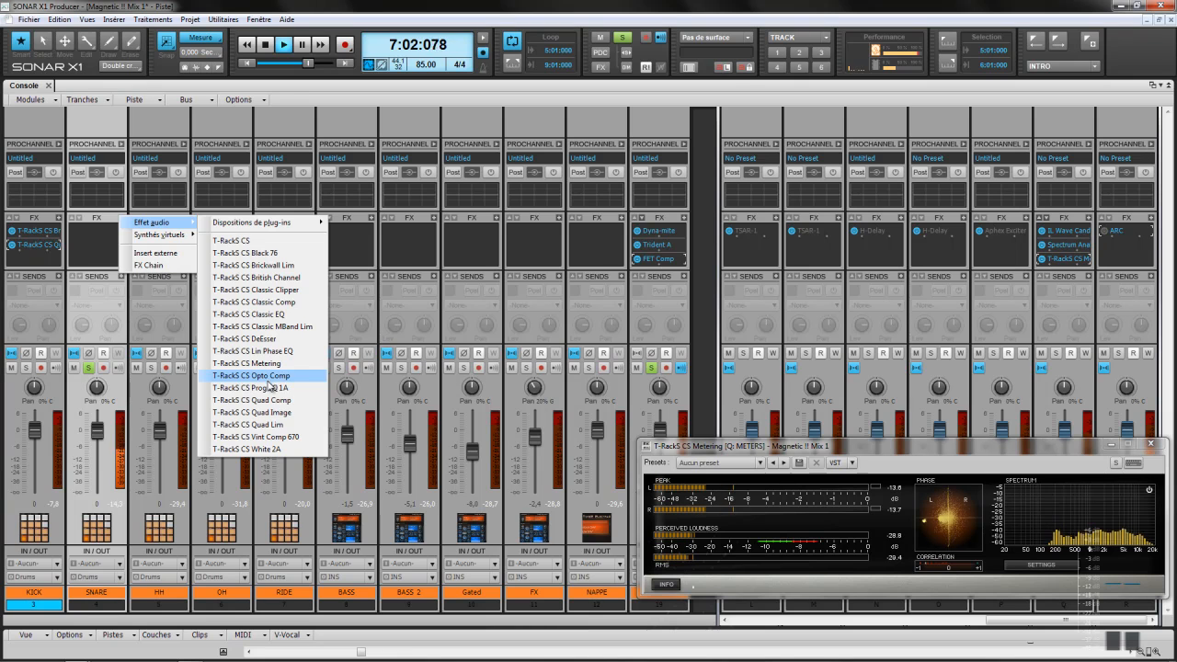
{"action": "left_click", "coordinate": [273, 414]}
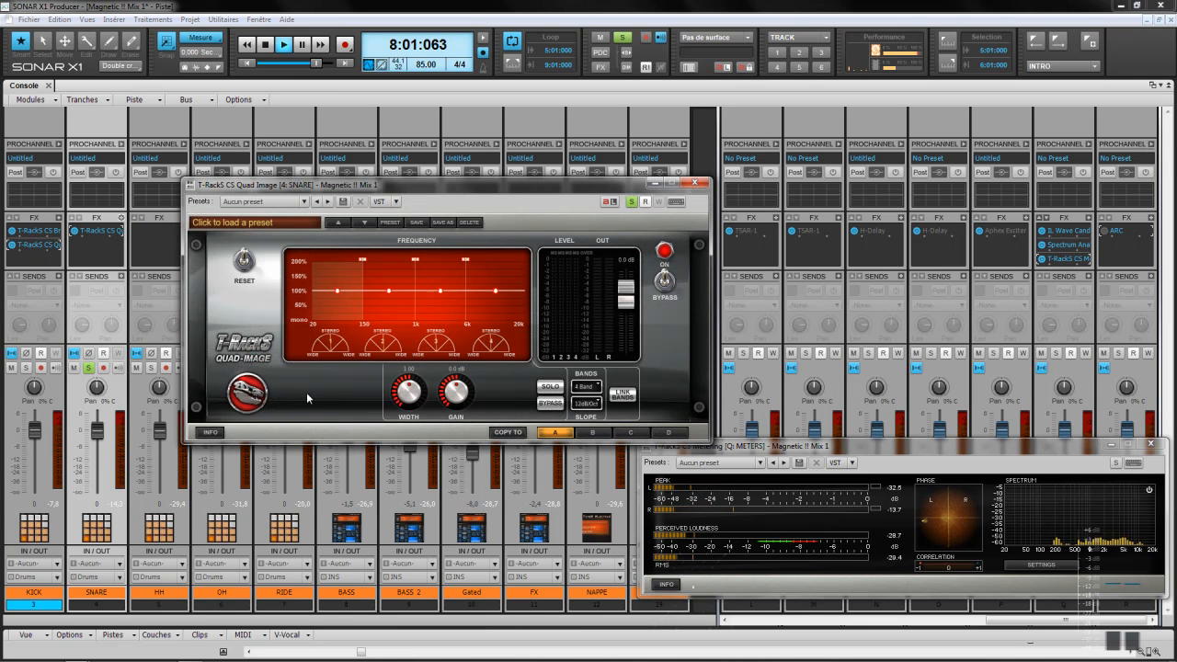
Step: Solo the lowest Quad Image band and turn its WIDTH down to 0.38
{"action": "left_click", "coordinate": [552, 387]}
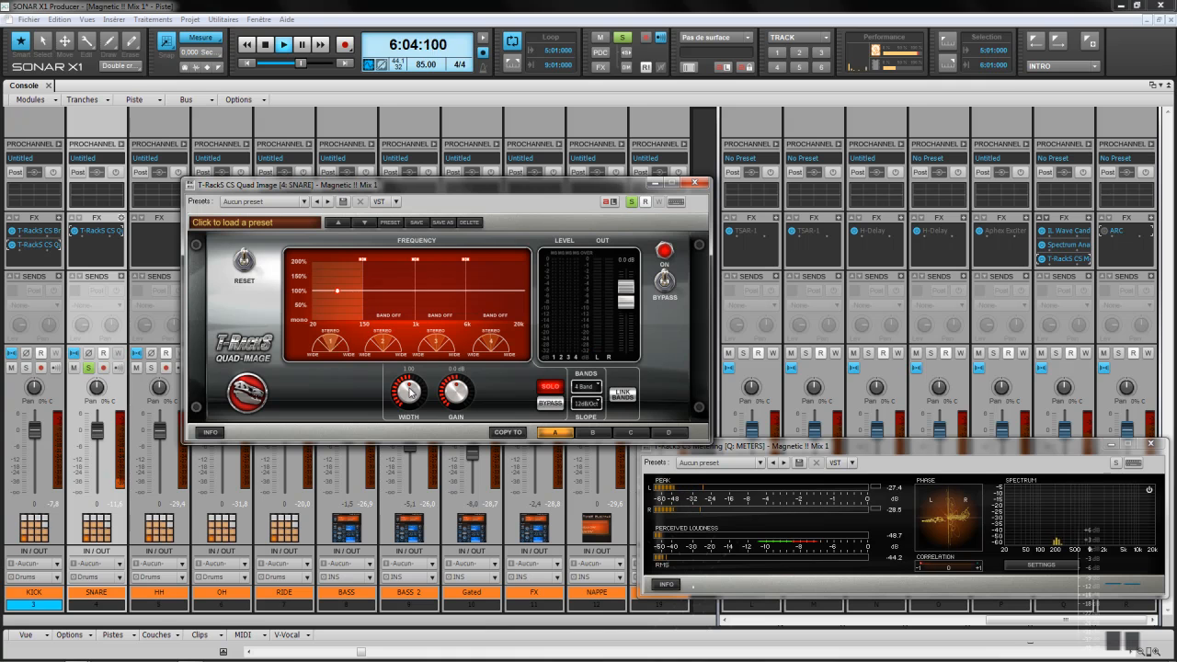
{"action": "scroll", "coordinate": [410, 392], "scroll_direction": "down", "scroll_amount": 5}
{"action": "scroll", "coordinate": [411, 392], "scroll_direction": "down", "scroll_amount": 3}
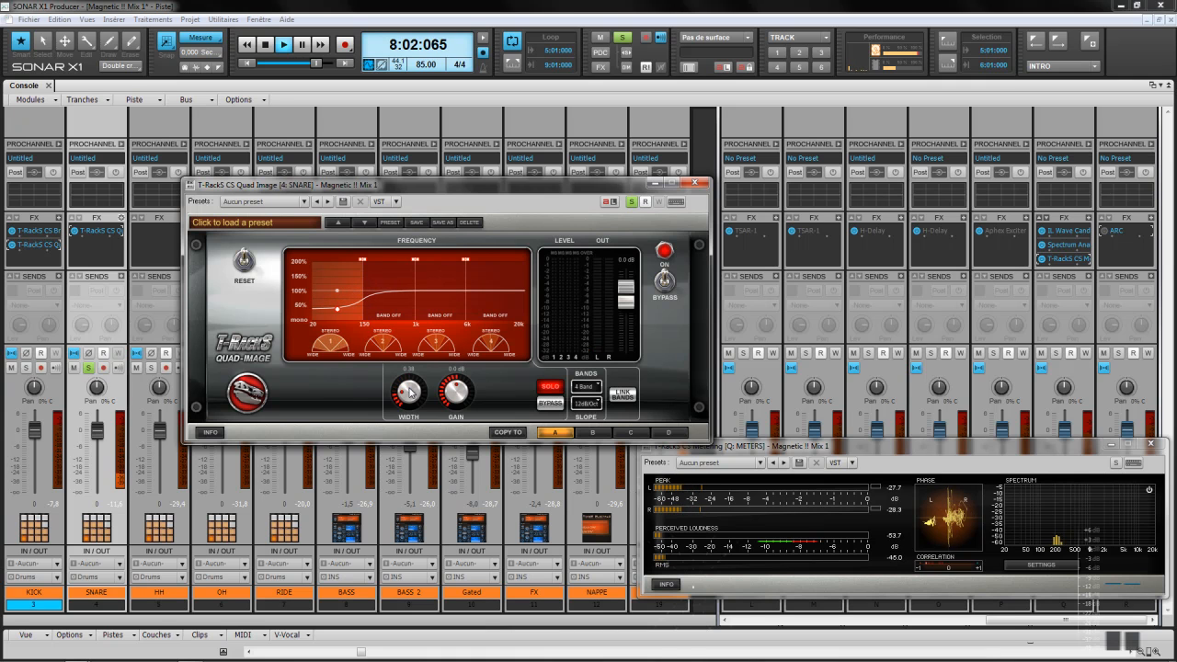
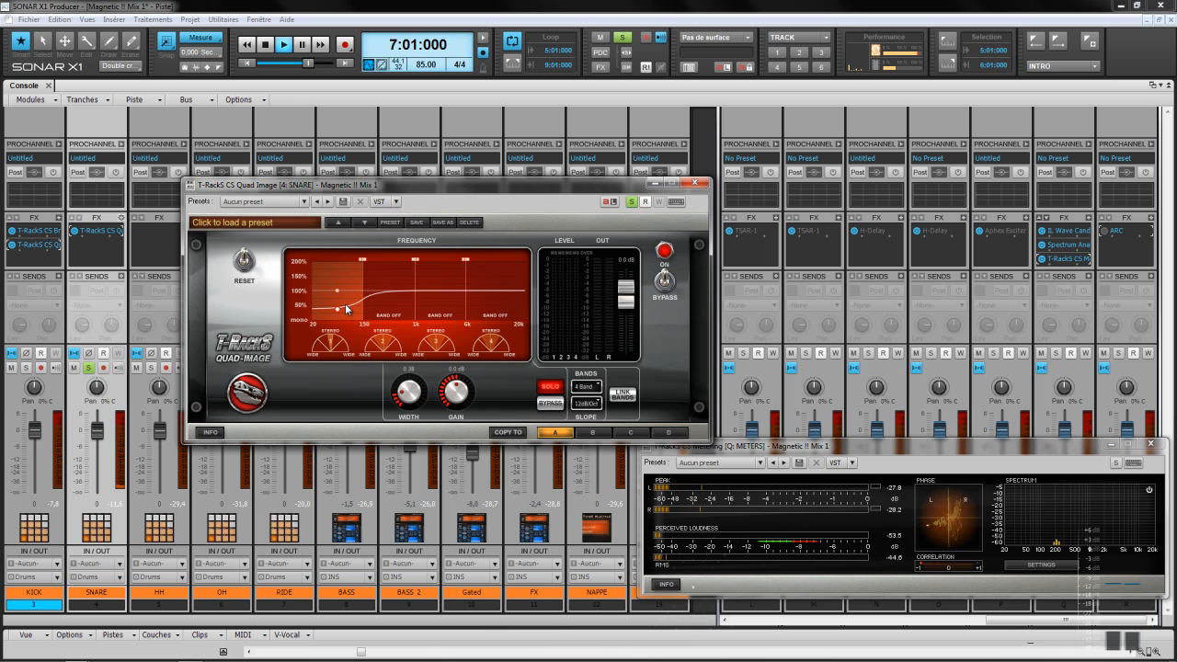
Step: Narrow the lowest band's stereo width, then solo the second band and narrow it too
{"action": "left_click_drag", "start_coordinate": [404, 391], "coordinate": [411, 397]}
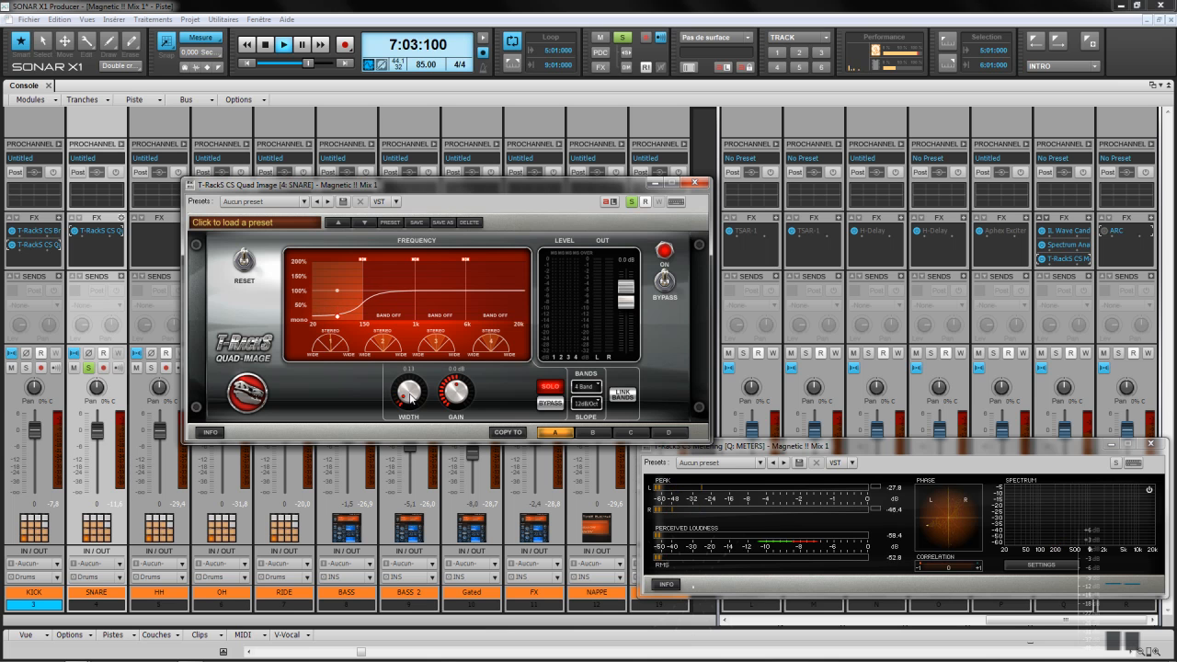
{"action": "left_click", "coordinate": [388, 305]}
{"action": "left_click", "coordinate": [553, 388]}
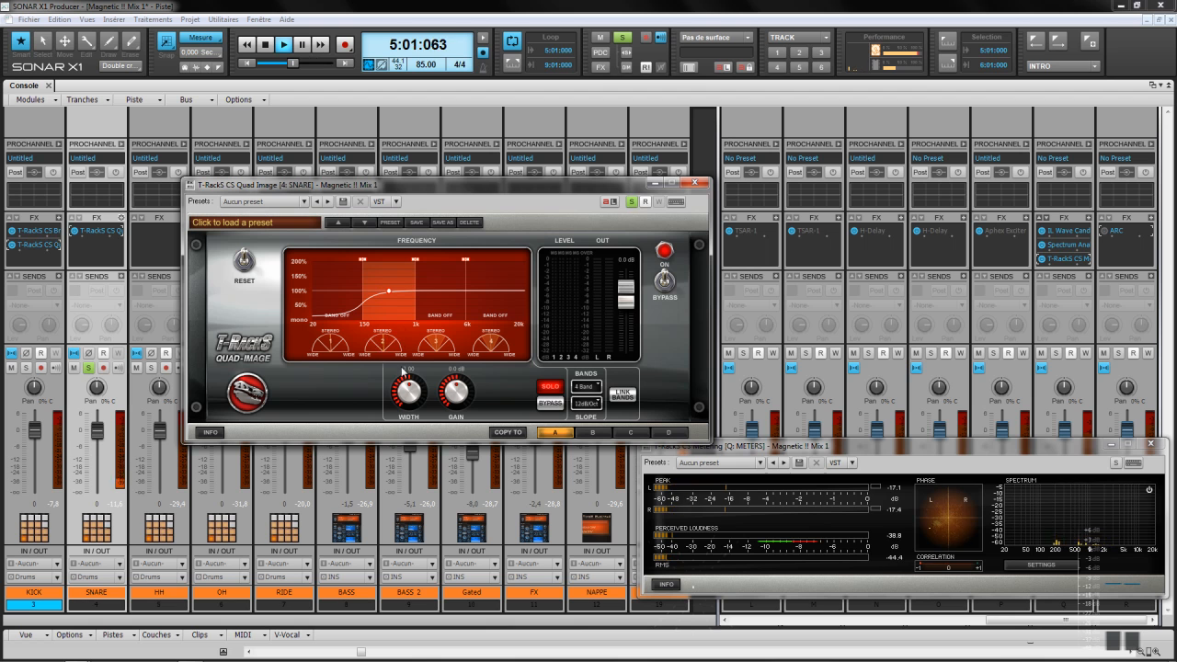
{"action": "left_click_drag", "start_coordinate": [410, 393], "coordinate": [410, 394]}
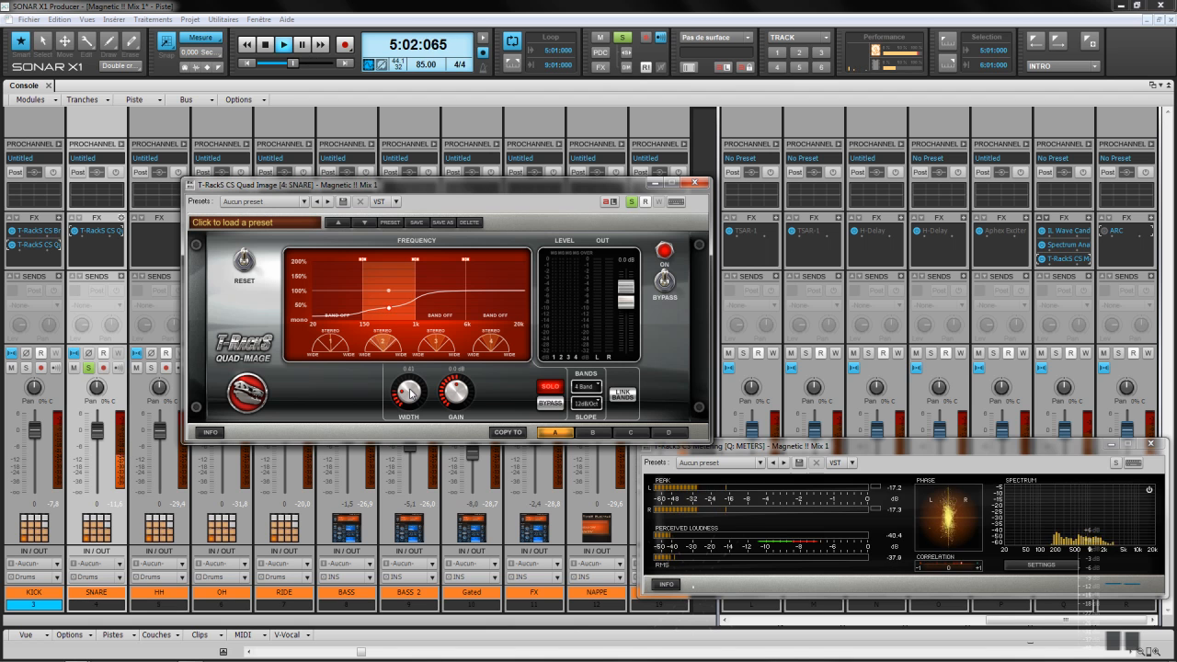
Step: Move through the 1k–6k band, then solo the 6k–20k band and narrow its width to 0.17
{"action": "left_click", "coordinate": [440, 351]}
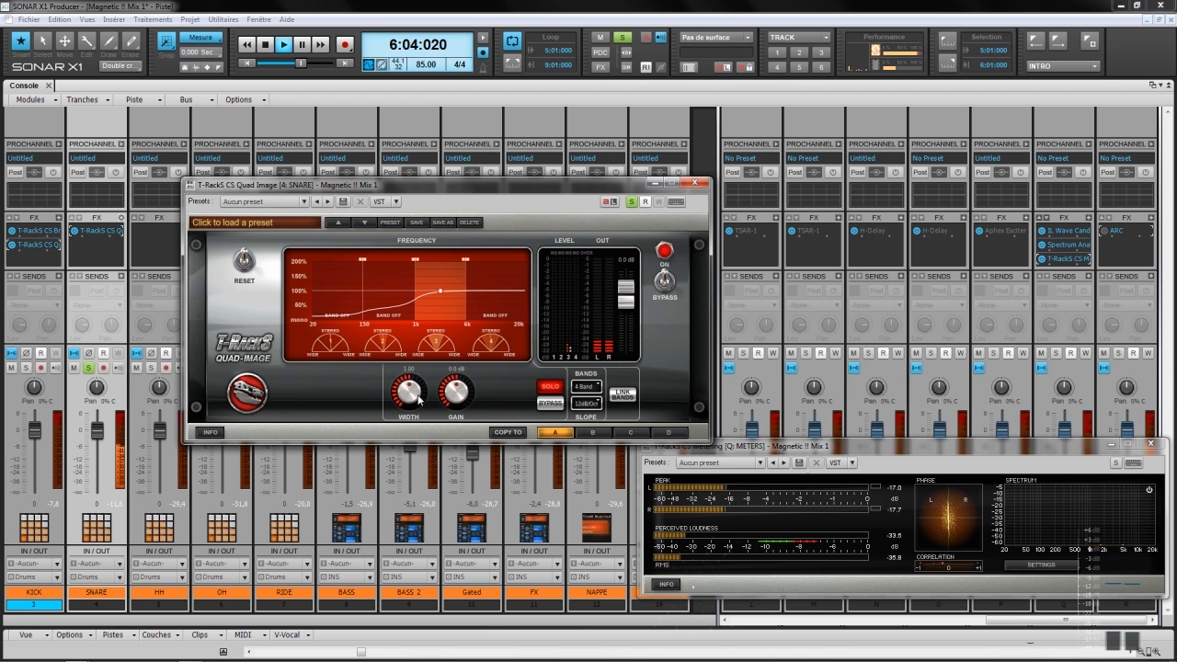
{"action": "scroll", "coordinate": [416, 397], "scroll_direction": "down", "scroll_amount": 9}
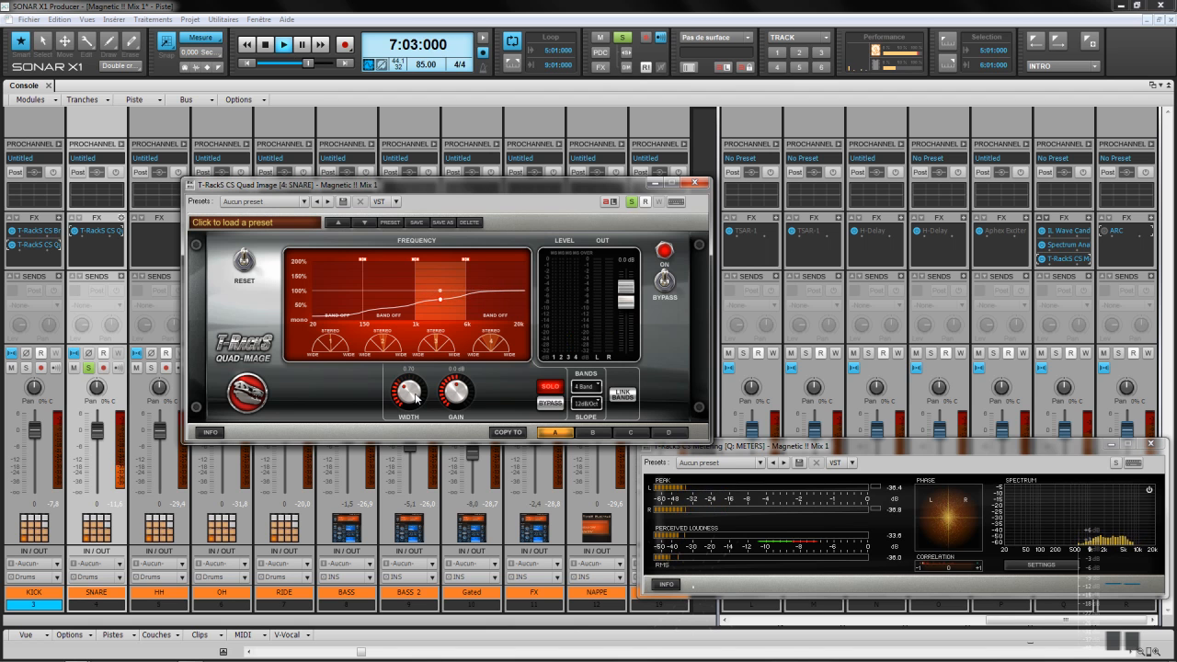
{"action": "scroll", "coordinate": [416, 397], "scroll_direction": "down", "scroll_amount": 3}
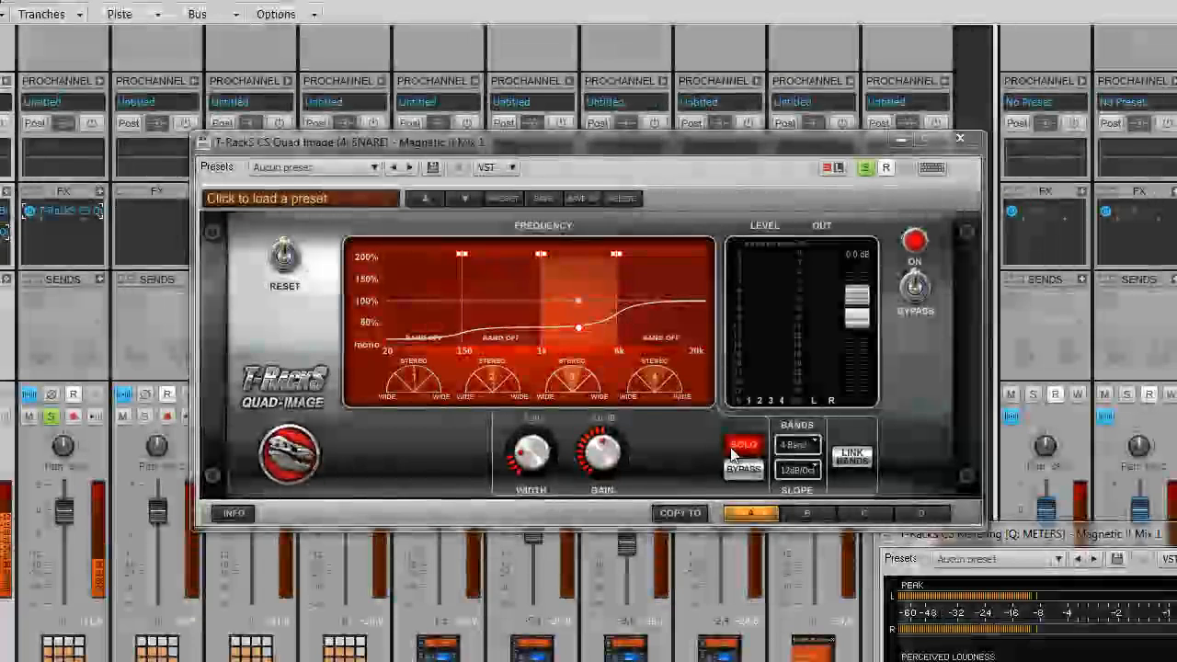
{"action": "left_click", "coordinate": [622, 408]}
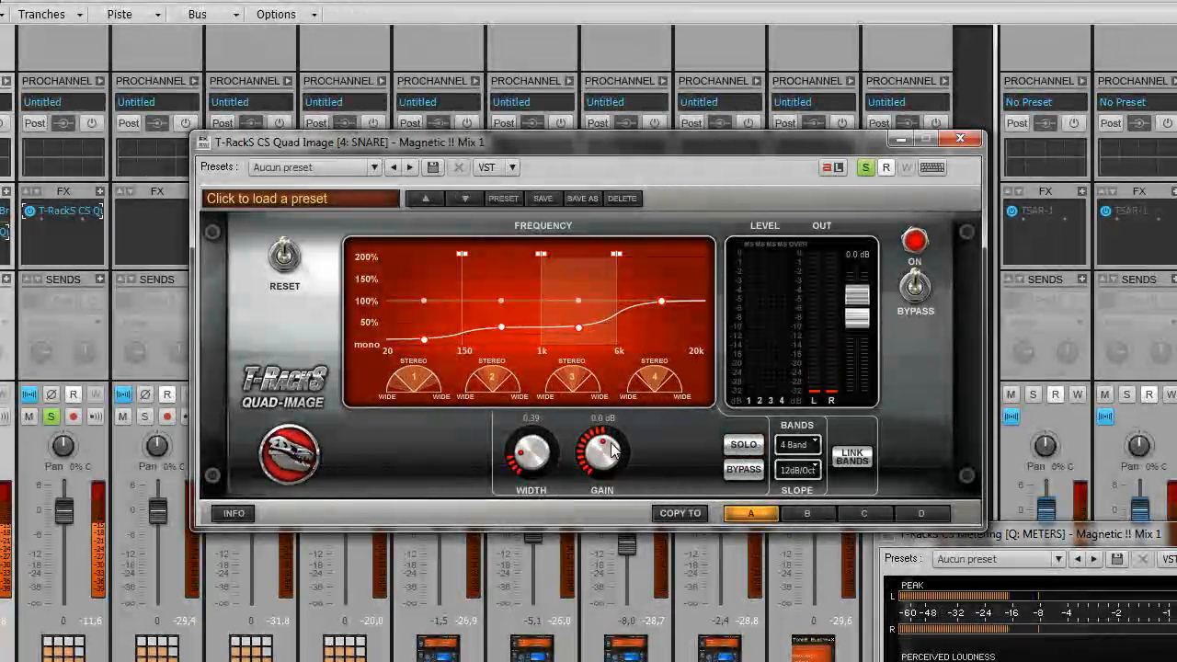
{"action": "left_click", "coordinate": [738, 448]}
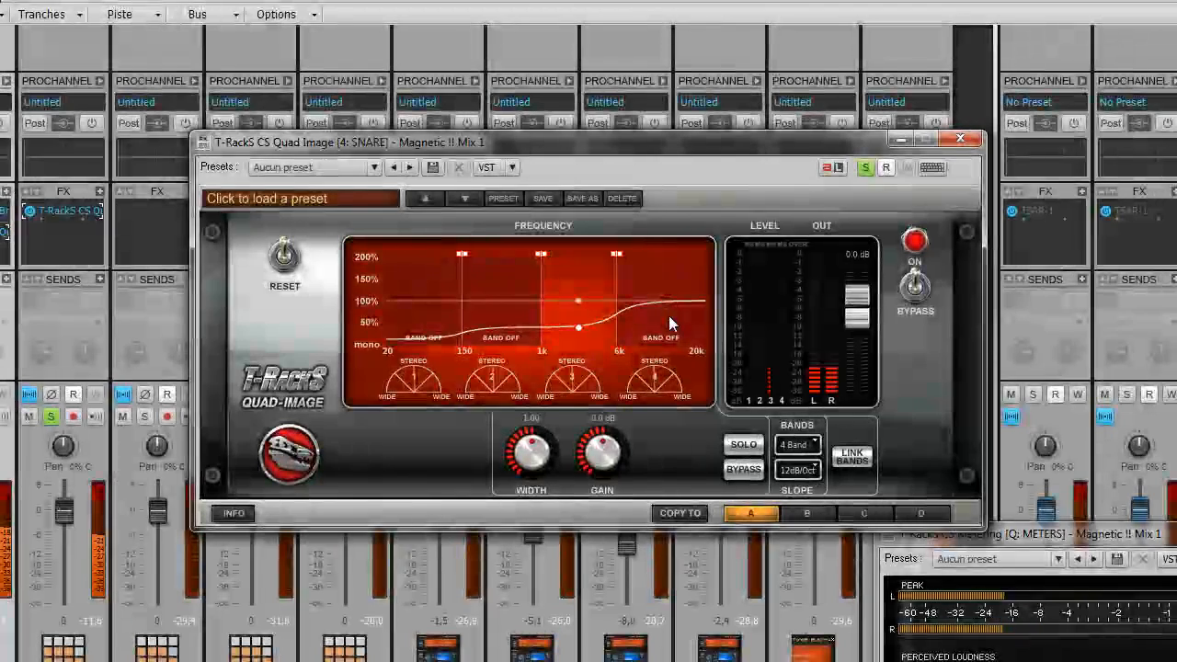
{"action": "left_click", "coordinate": [744, 445]}
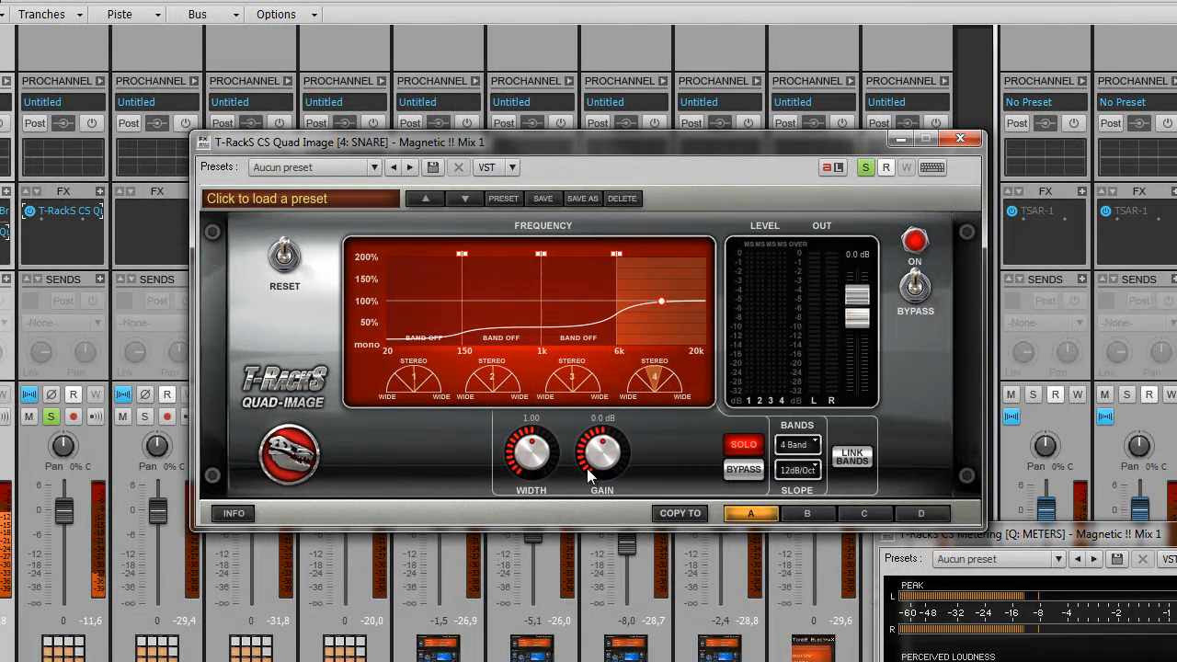
{"action": "left_click_drag", "start_coordinate": [535, 447], "coordinate": [534, 469]}
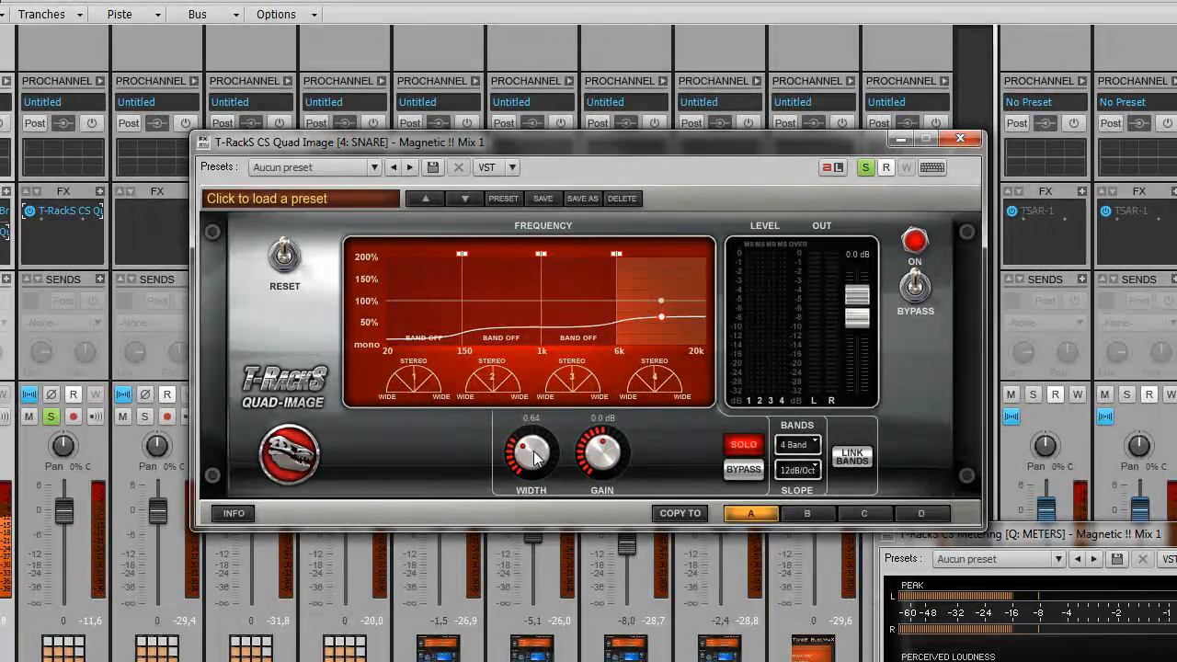
{"action": "left_click_drag", "start_coordinate": [535, 457], "coordinate": [536, 458]}
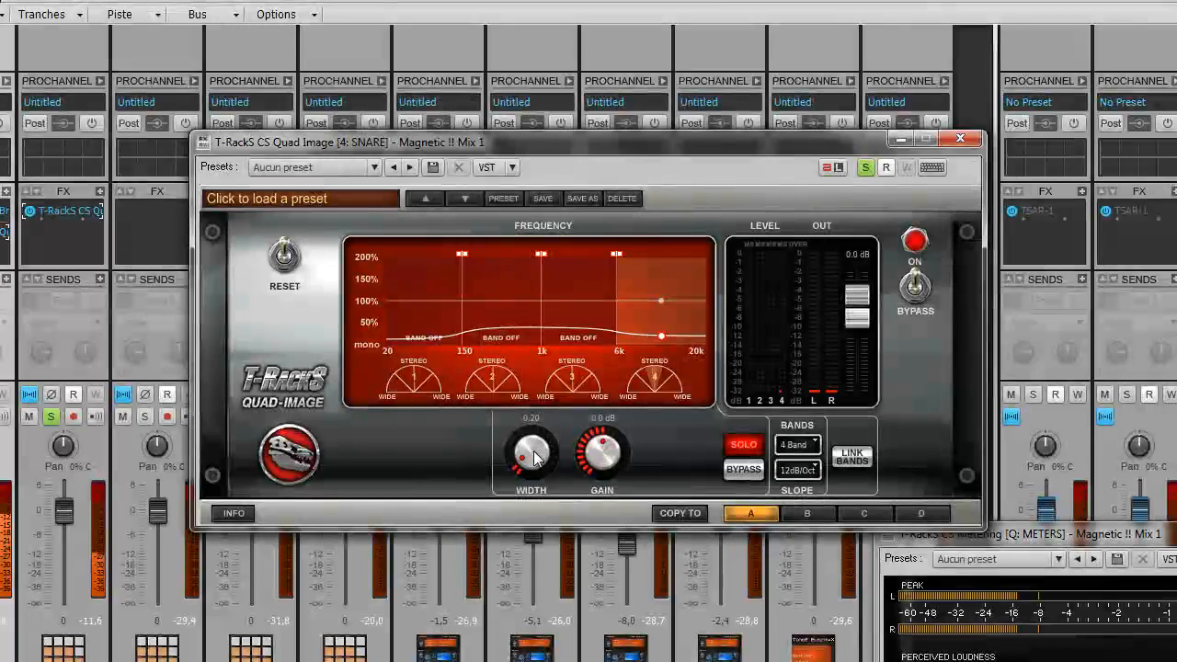
{"action": "left_click_drag", "start_coordinate": [534, 457], "coordinate": [534, 457]}
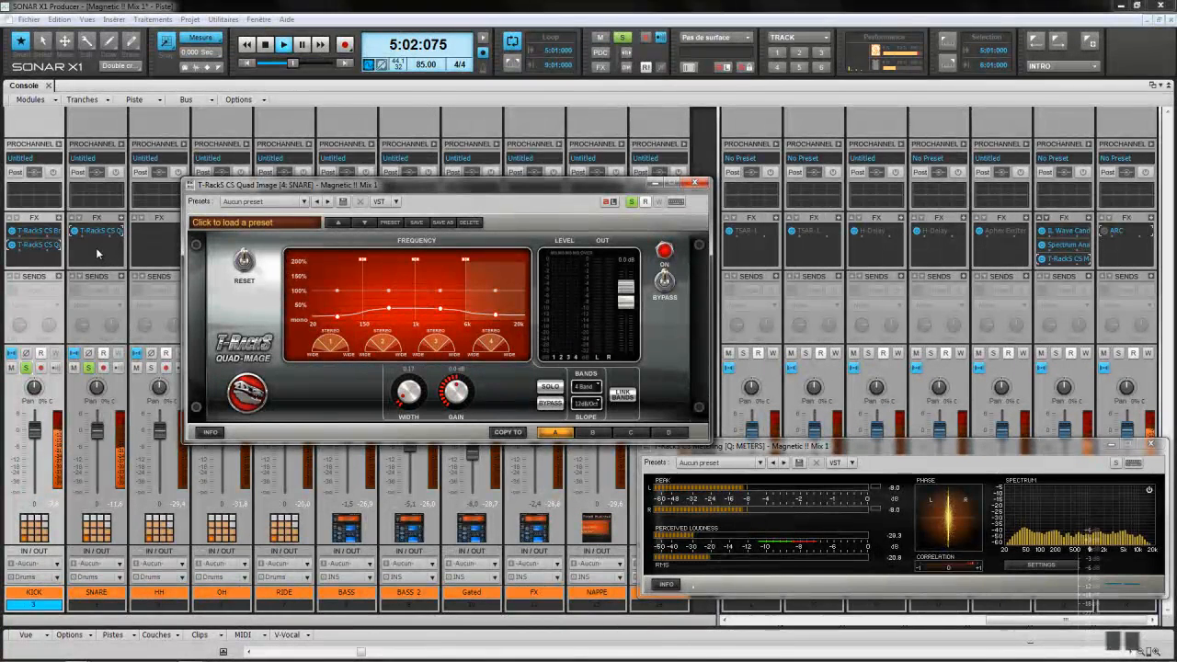
Step: Re-enable the SNARE's Quad Image with its top band at 1.27 and compare against bypass
{"action": "left_click", "coordinate": [81, 236]}
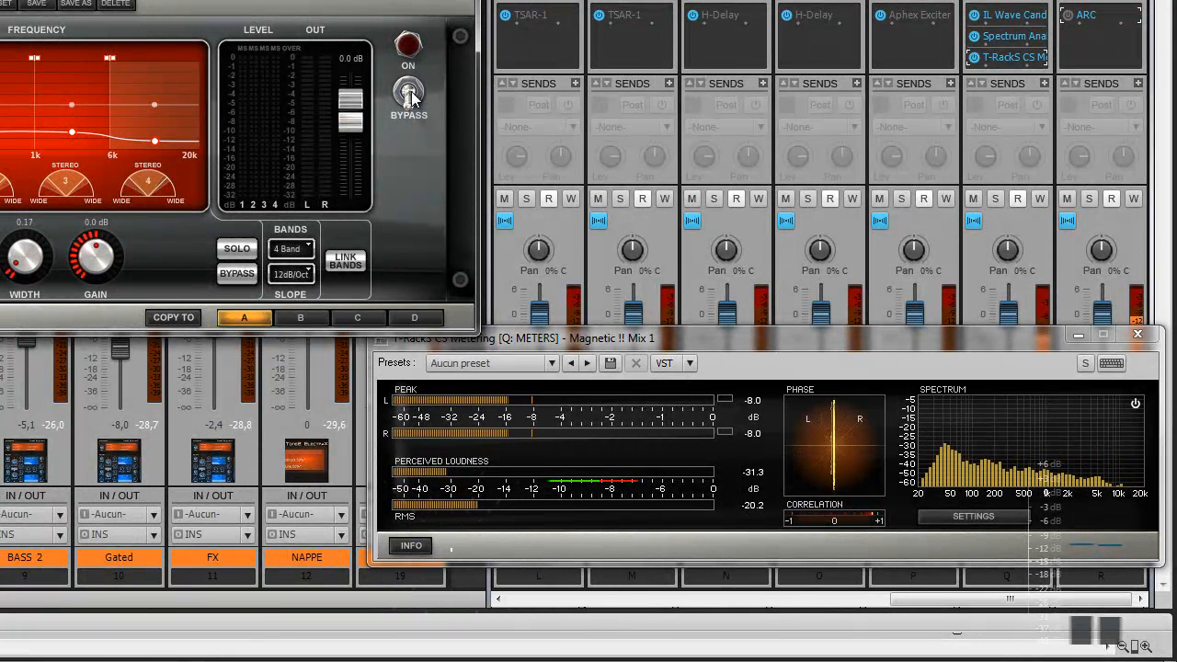
{"action": "left_click", "coordinate": [410, 95]}
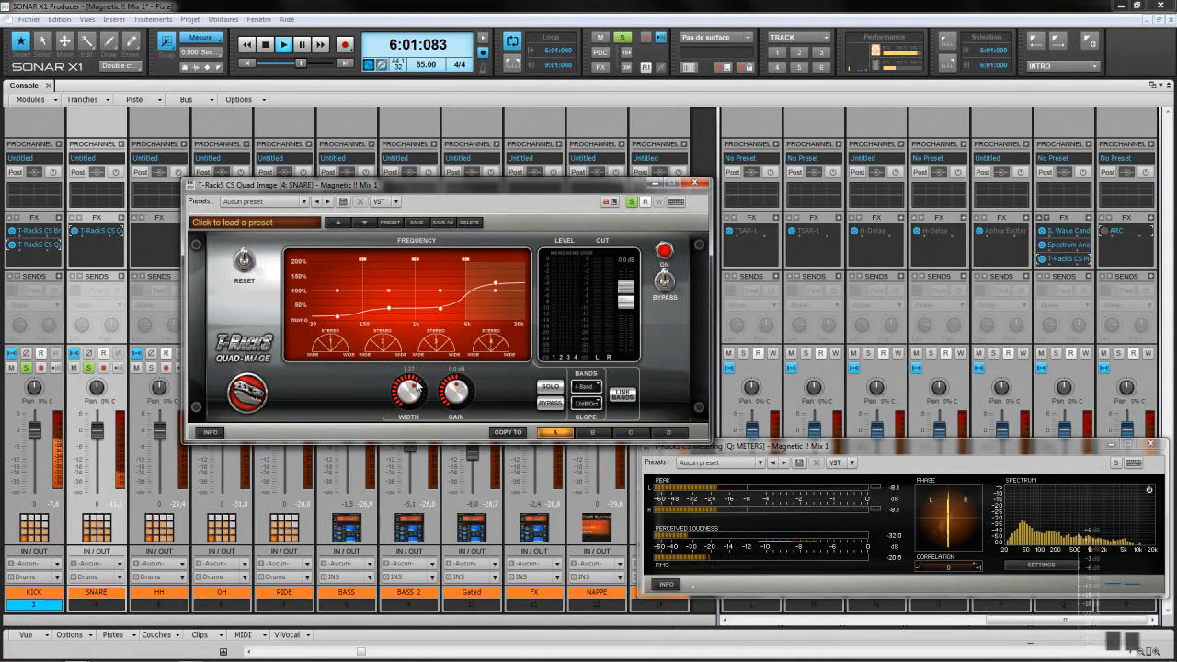
{"action": "left_click", "coordinate": [666, 284]}
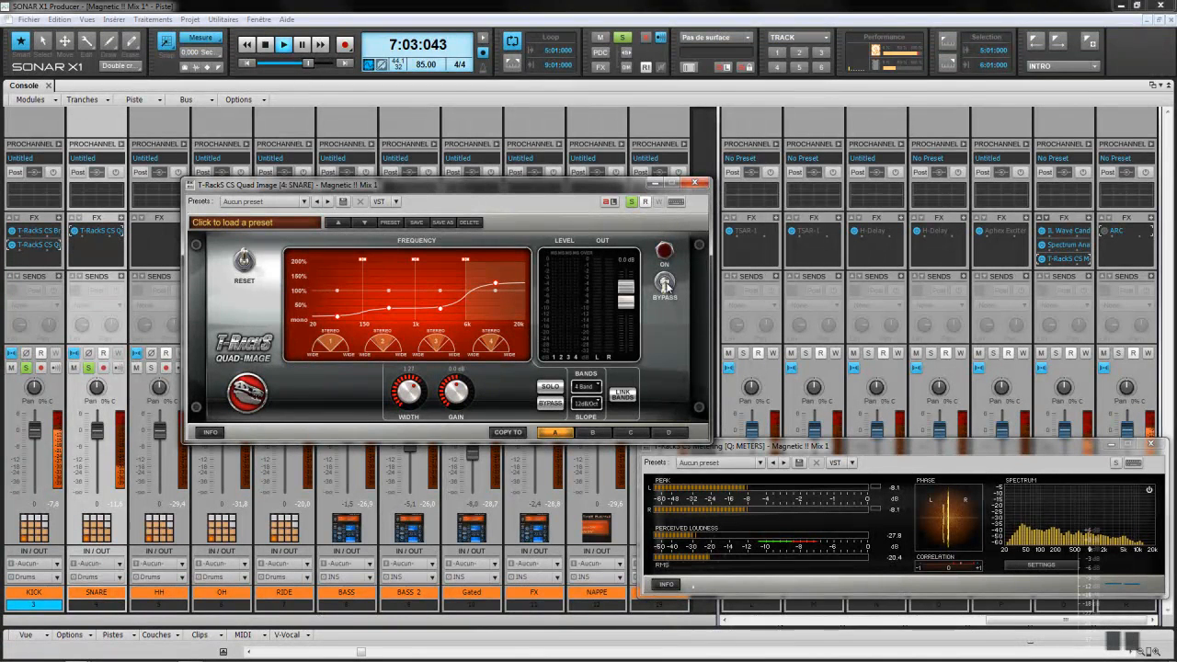
{"action": "left_click", "coordinate": [666, 284]}
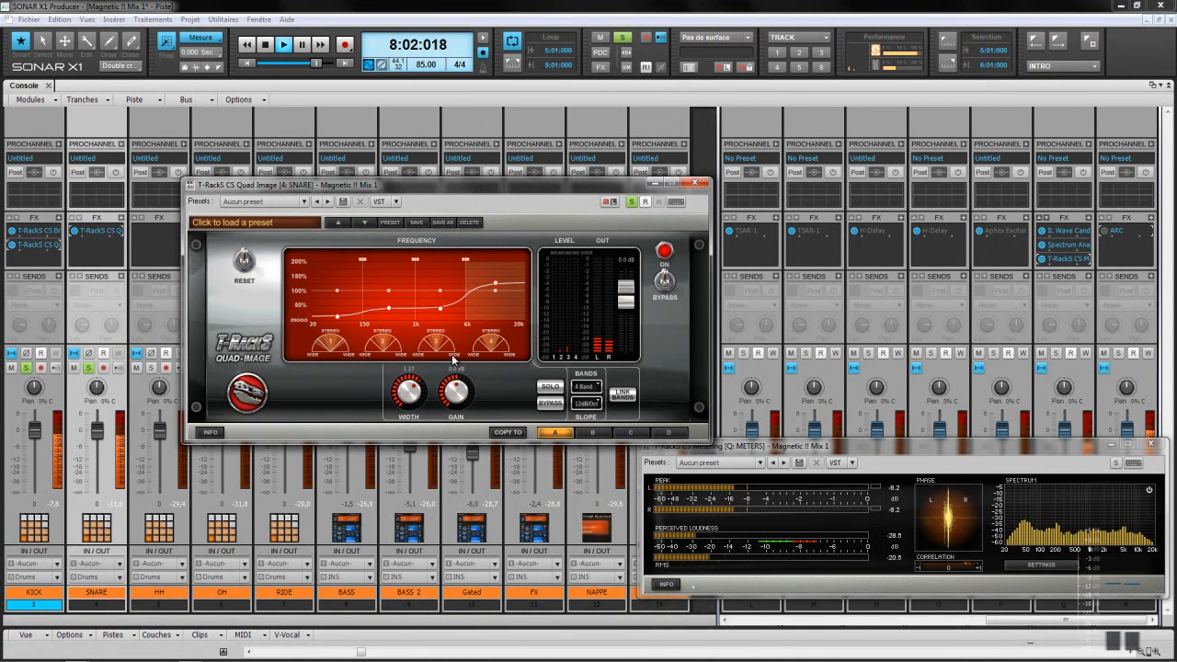
Step: Set band 2's width to about 0.48 and return the top band to about 100%, then A/B with bypass
{"action": "left_click_drag", "start_coordinate": [389, 308], "coordinate": [389, 299]}
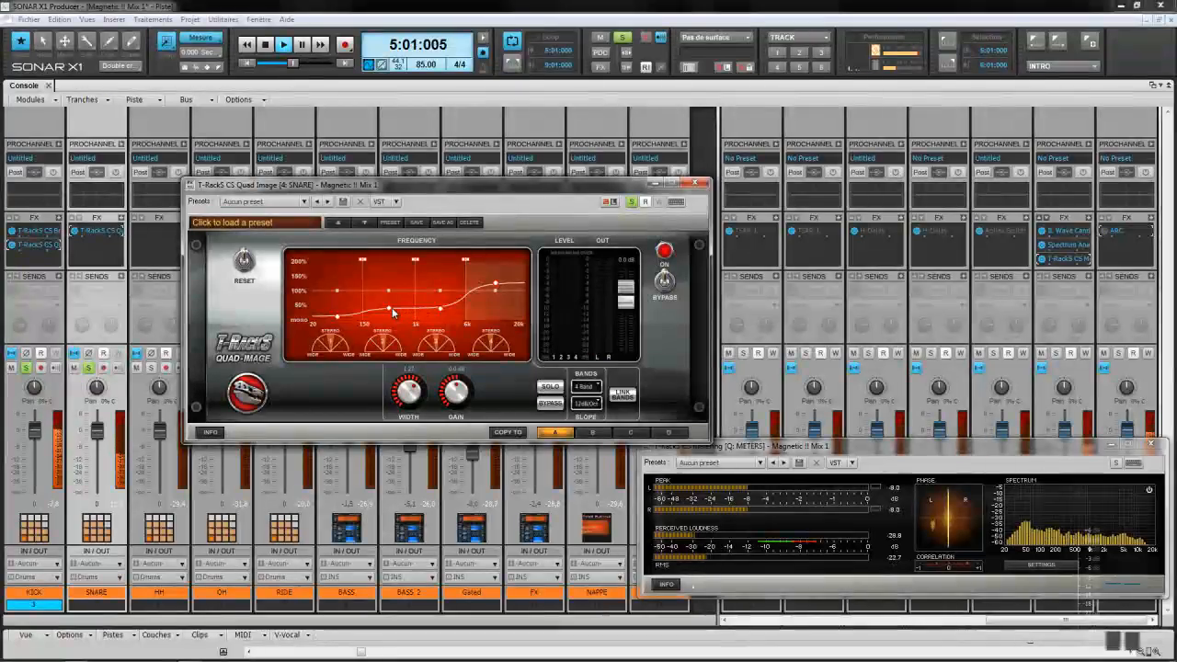
{"action": "left_click_drag", "start_coordinate": [581, 275], "coordinate": [582, 281]}
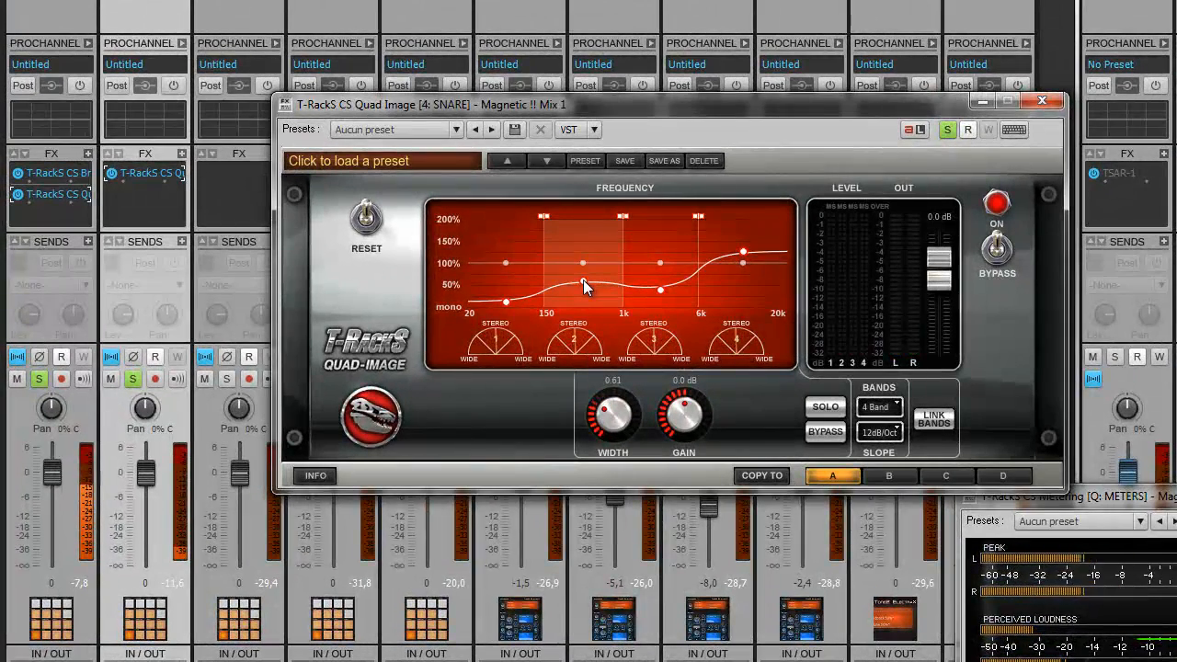
{"action": "left_click_drag", "start_coordinate": [743, 252], "coordinate": [745, 265]}
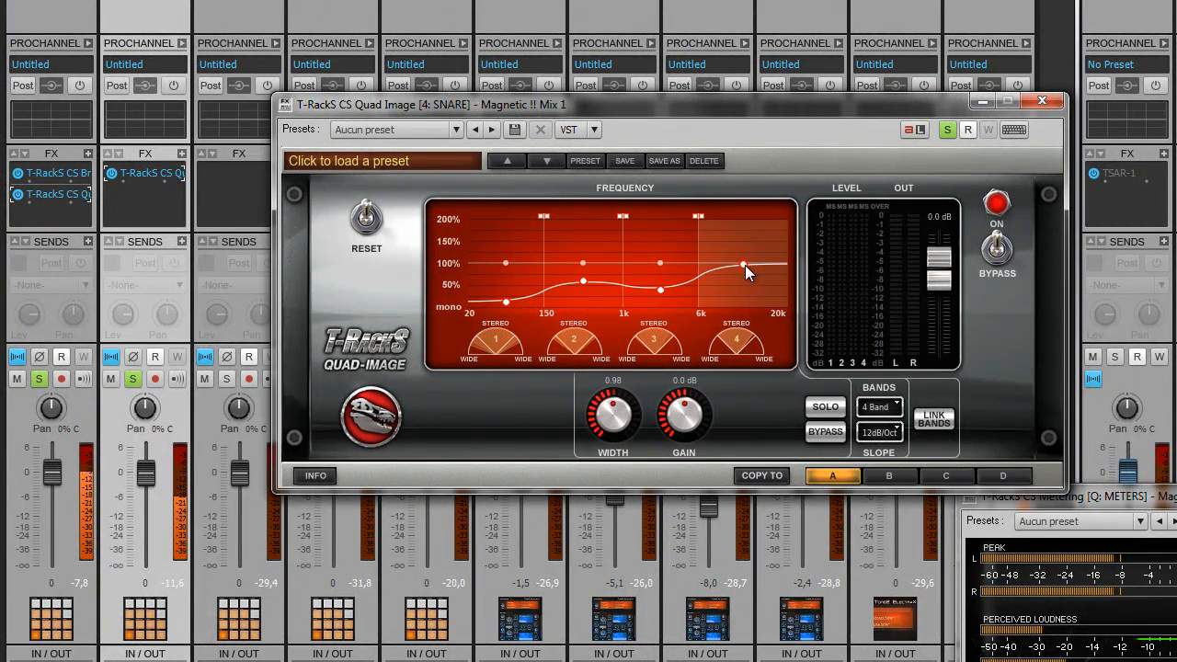
{"action": "left_click_drag", "start_coordinate": [583, 281], "coordinate": [582, 286]}
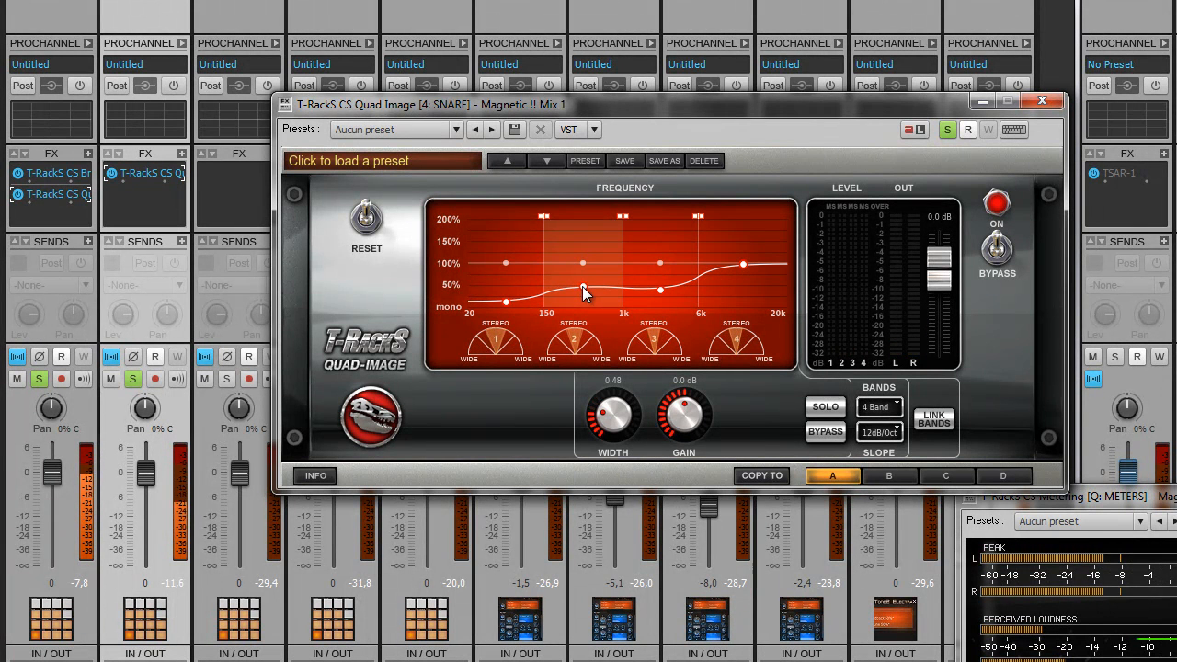
{"action": "left_click", "coordinate": [996, 258]}
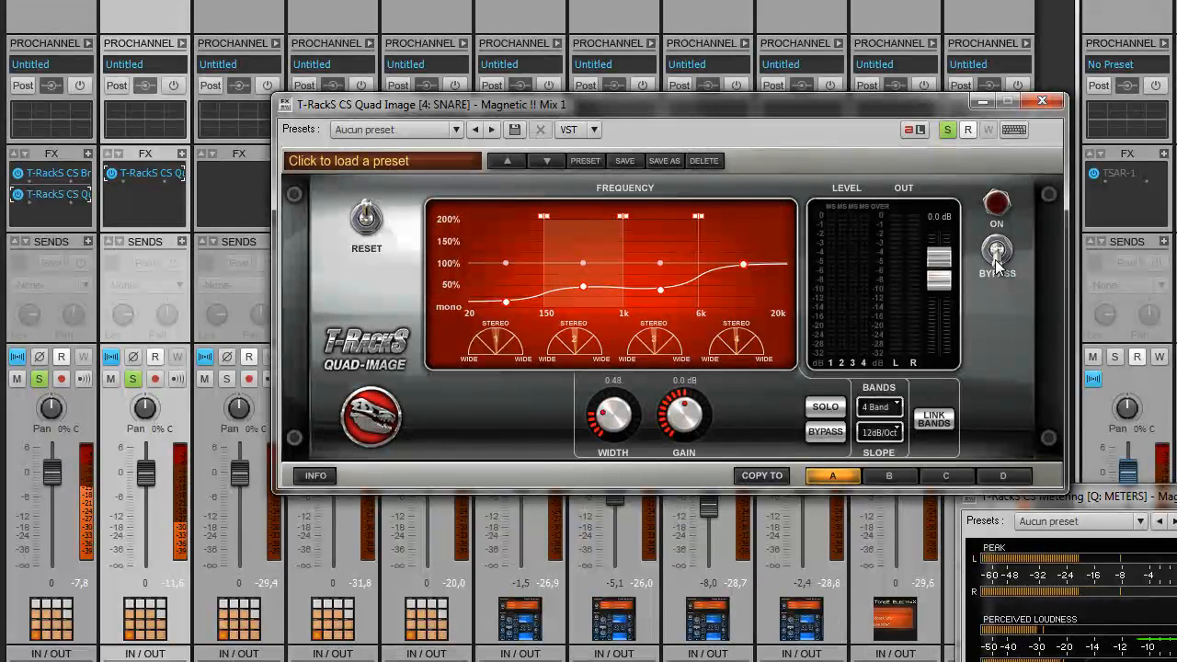
{"action": "left_click", "coordinate": [999, 252]}
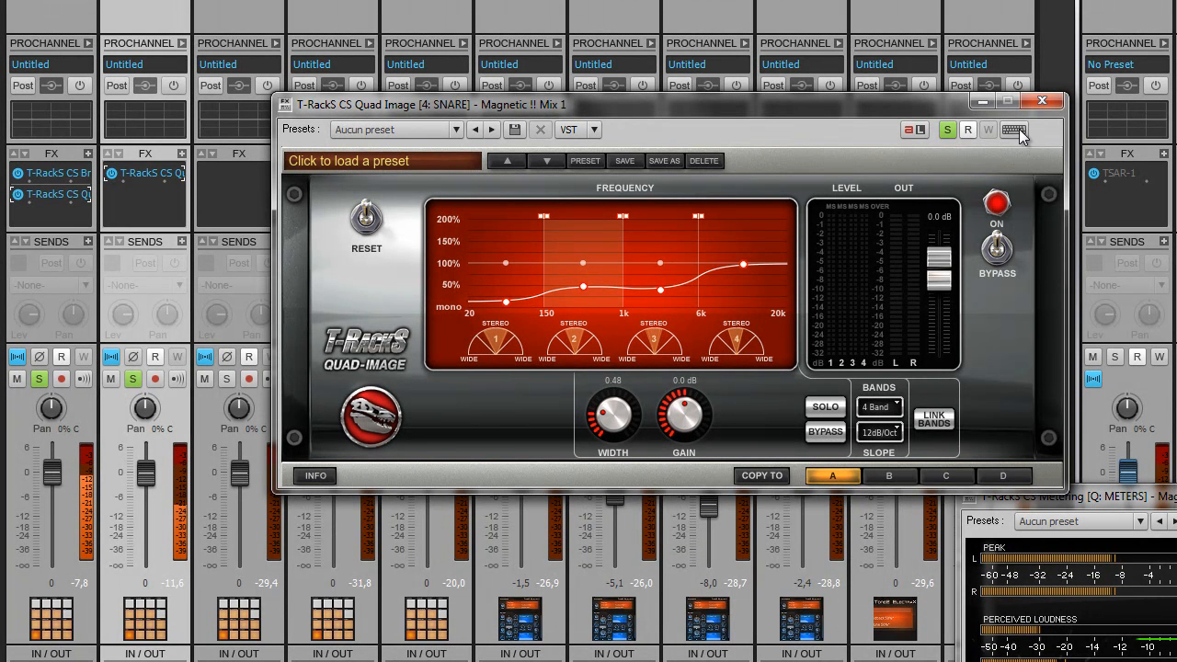
Step: Close Quad Image, unsolo the first channel, and bring up the second channel's effect insert choices
{"action": "left_click", "coordinate": [1042, 100]}
{"action": "left_click", "coordinate": [39, 379]}
{"action": "left_click", "coordinate": [181, 157]}
{"action": "mouse_move", "coordinate": [287, 164]}
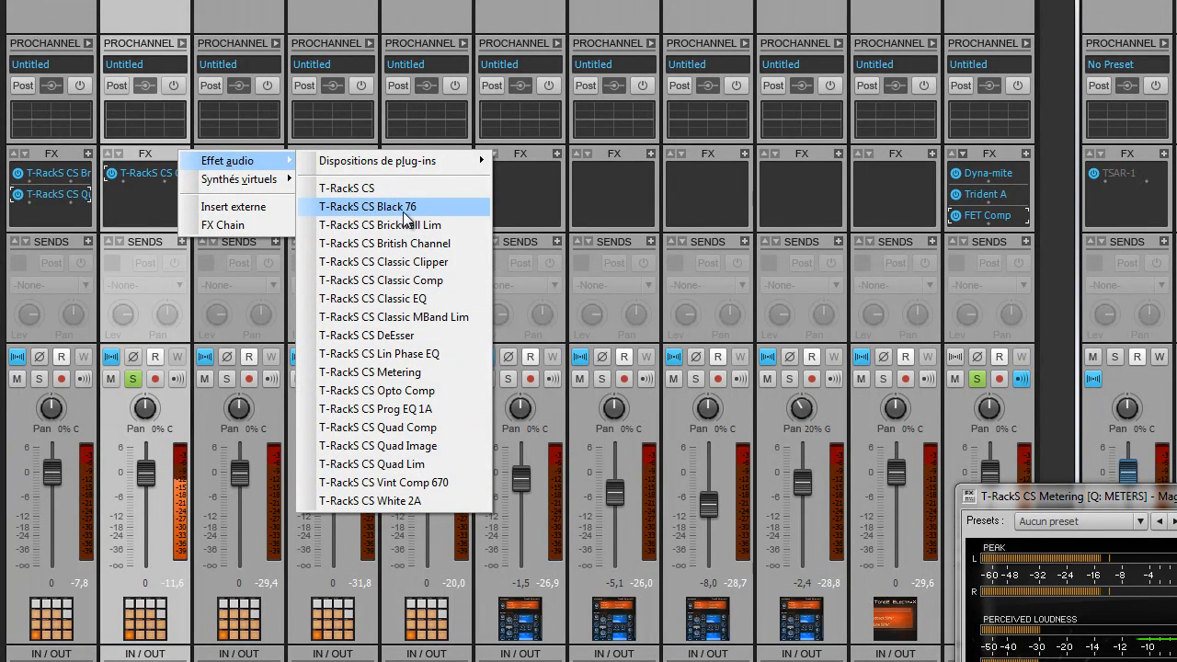
Step: Insert British Channel on channel 2 with a 13.1 kHz low-pass, -3.0 dB low-mid cut and 3.9 dB low boost
{"action": "left_click", "coordinate": [407, 244]}
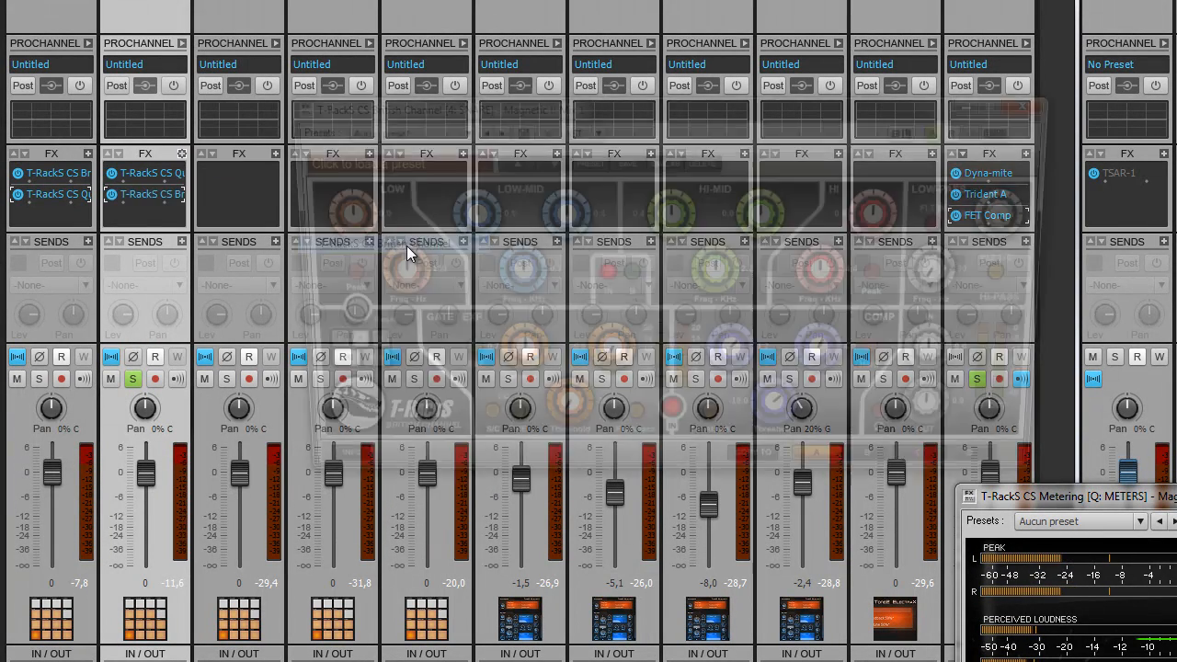
{"action": "left_click_drag", "start_coordinate": [793, 117], "coordinate": [682, 187]}
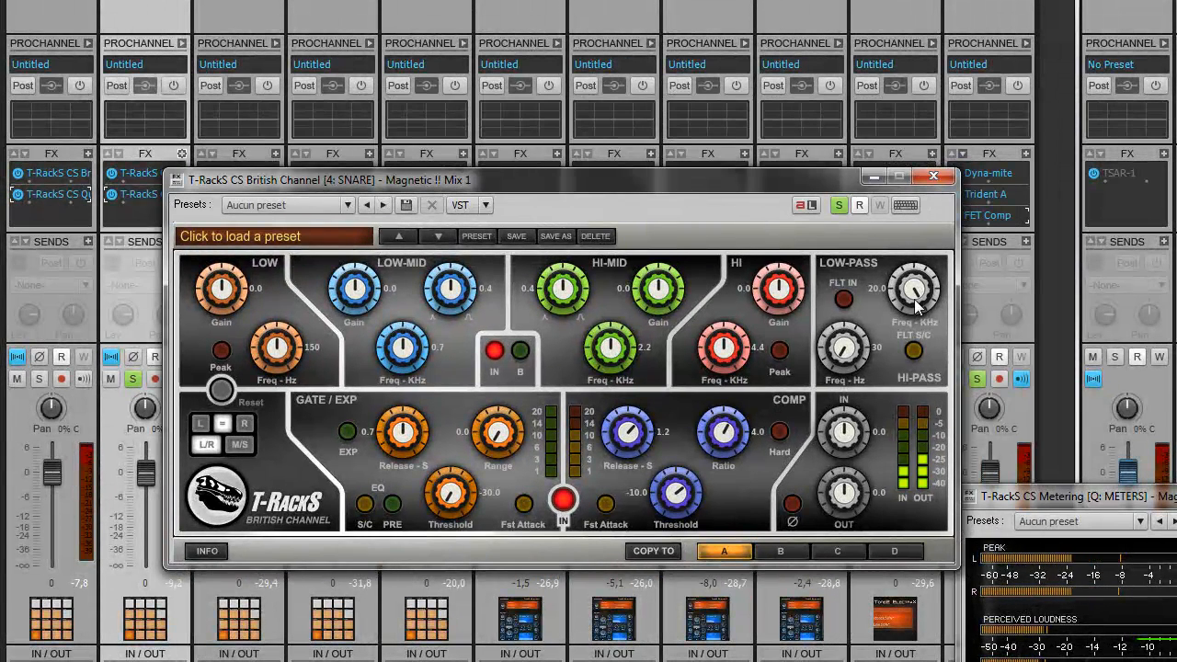
{"action": "scroll", "coordinate": [916, 306], "scroll_direction": "down", "scroll_amount": 5}
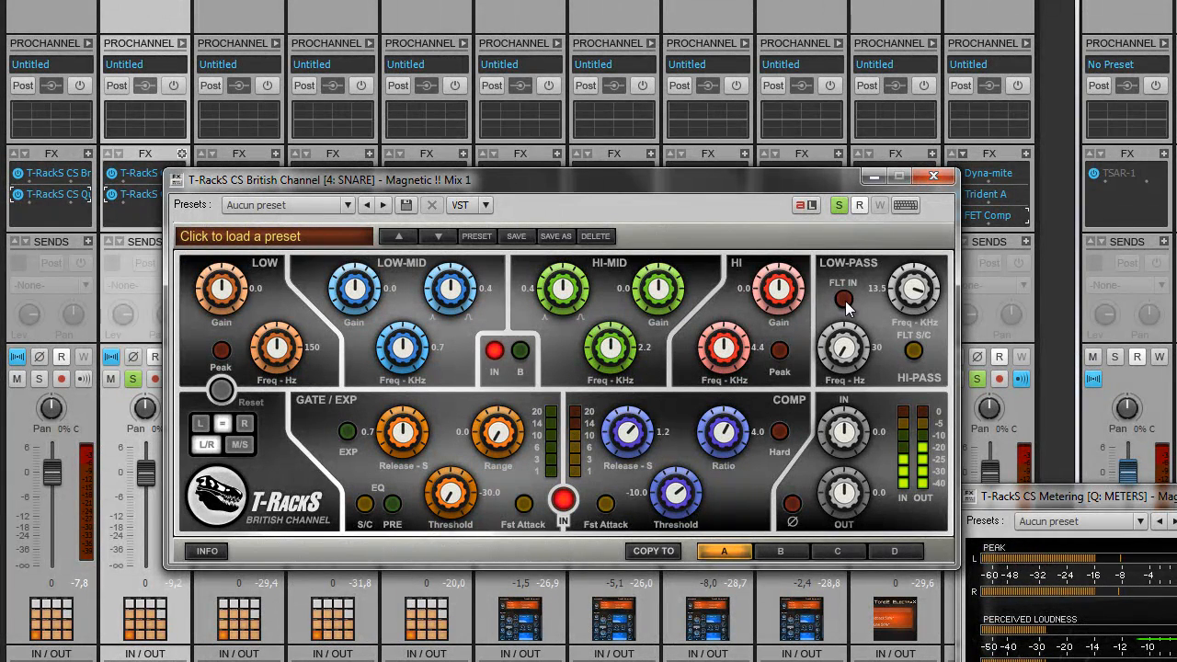
{"action": "scroll", "coordinate": [917, 292], "scroll_direction": "down", "scroll_amount": 1}
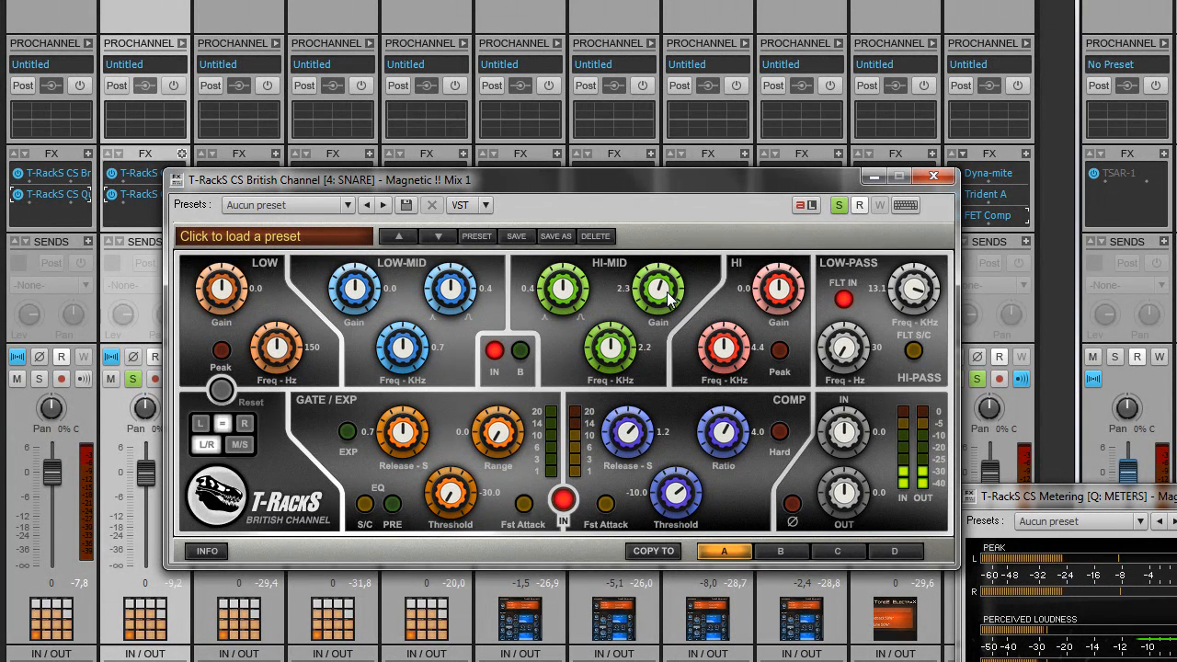
{"action": "scroll", "coordinate": [667, 292], "scroll_direction": "down", "scroll_amount": 2}
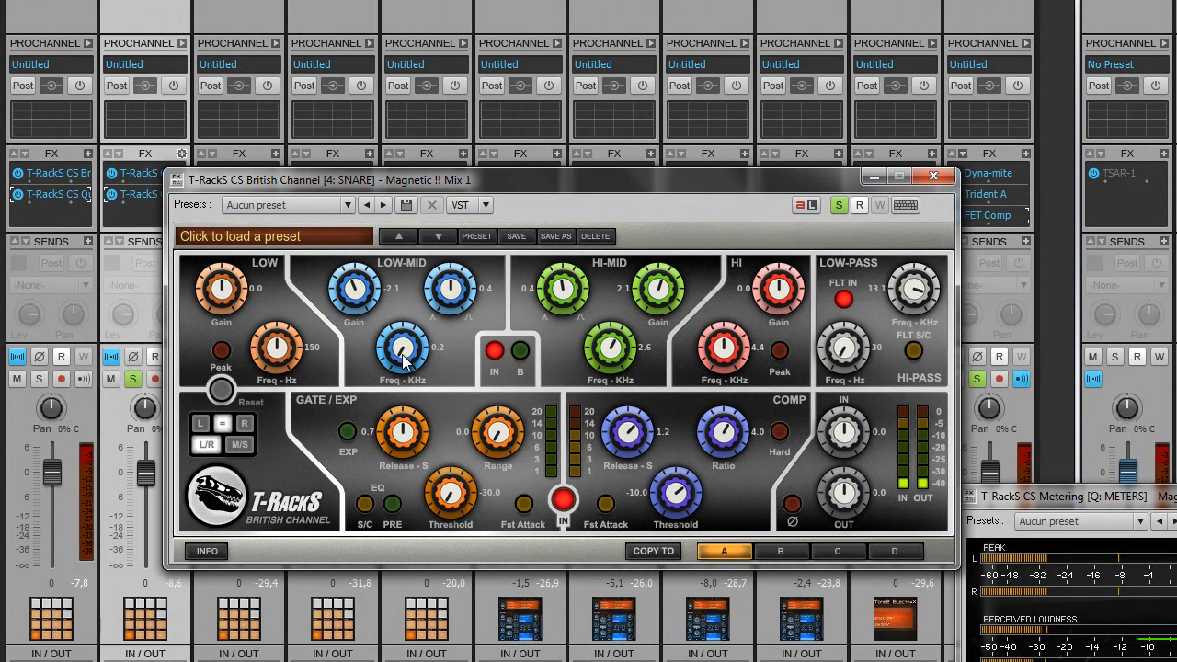
{"action": "left_click_drag", "start_coordinate": [368, 279], "coordinate": [371, 287]}
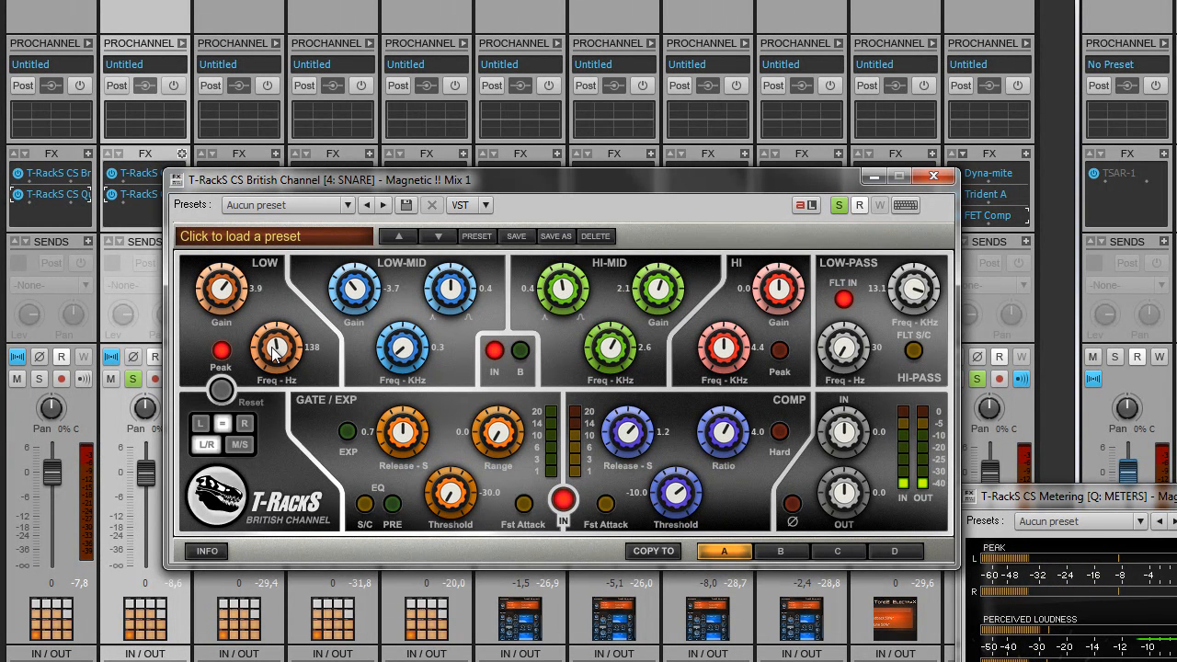
{"action": "scroll", "coordinate": [274, 355], "scroll_direction": "up", "scroll_amount": 2}
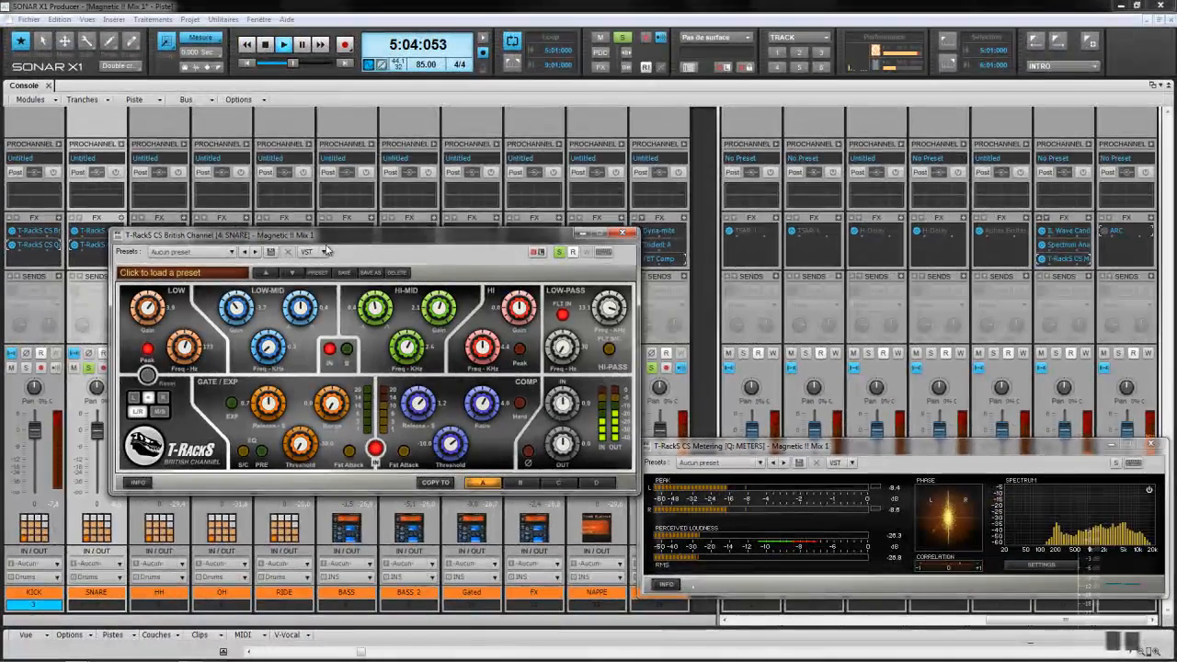
{"action": "left_click_drag", "start_coordinate": [514, 183], "coordinate": [546, 173]}
{"action": "left_click_drag", "start_coordinate": [365, 229], "coordinate": [473, 176]}
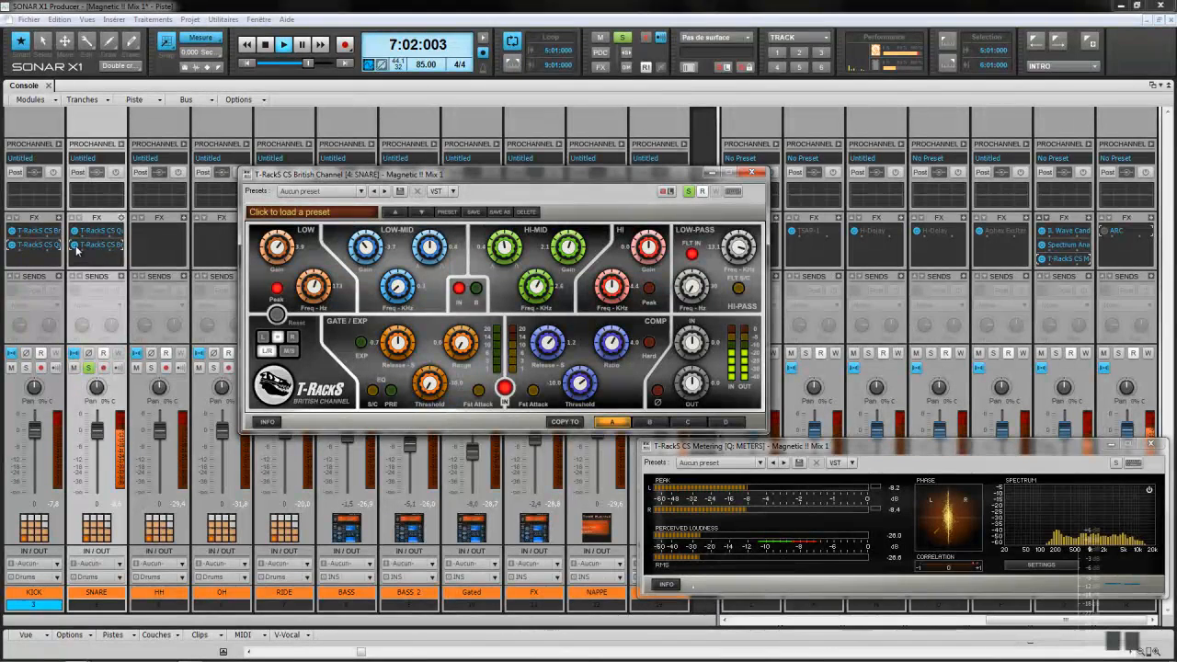
Step: Enable the snare's British Channel insert, raise HI gain to about 2.9 and lower HI frequency slightly
{"action": "left_click", "coordinate": [76, 249]}
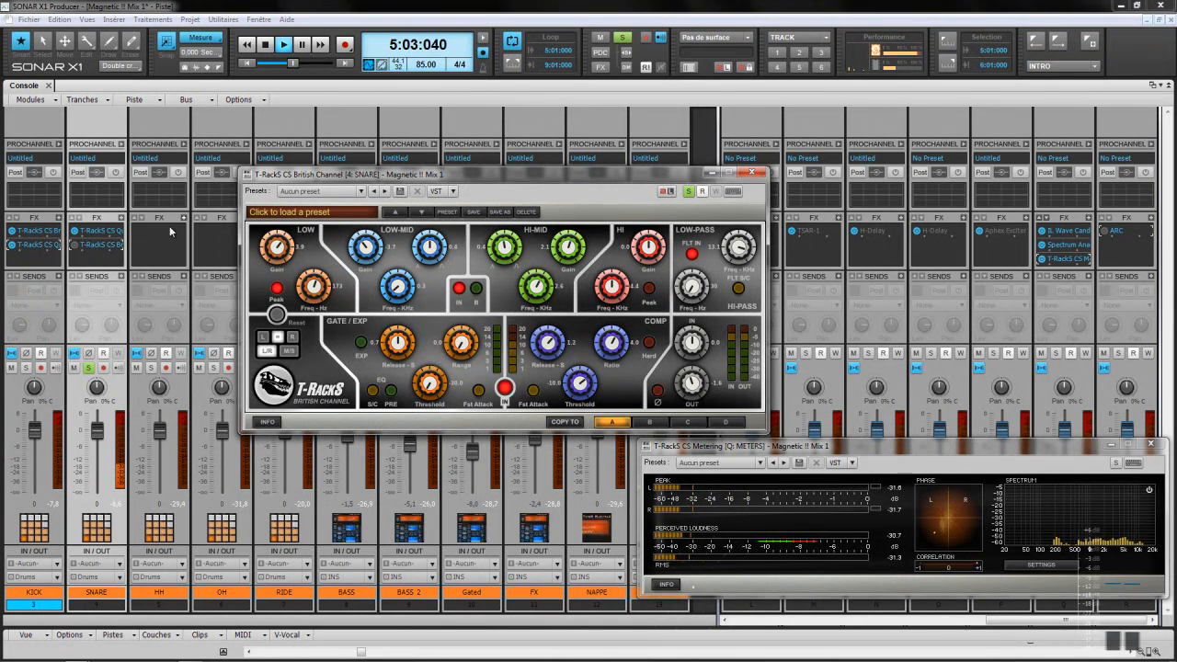
{"action": "left_click", "coordinate": [75, 245]}
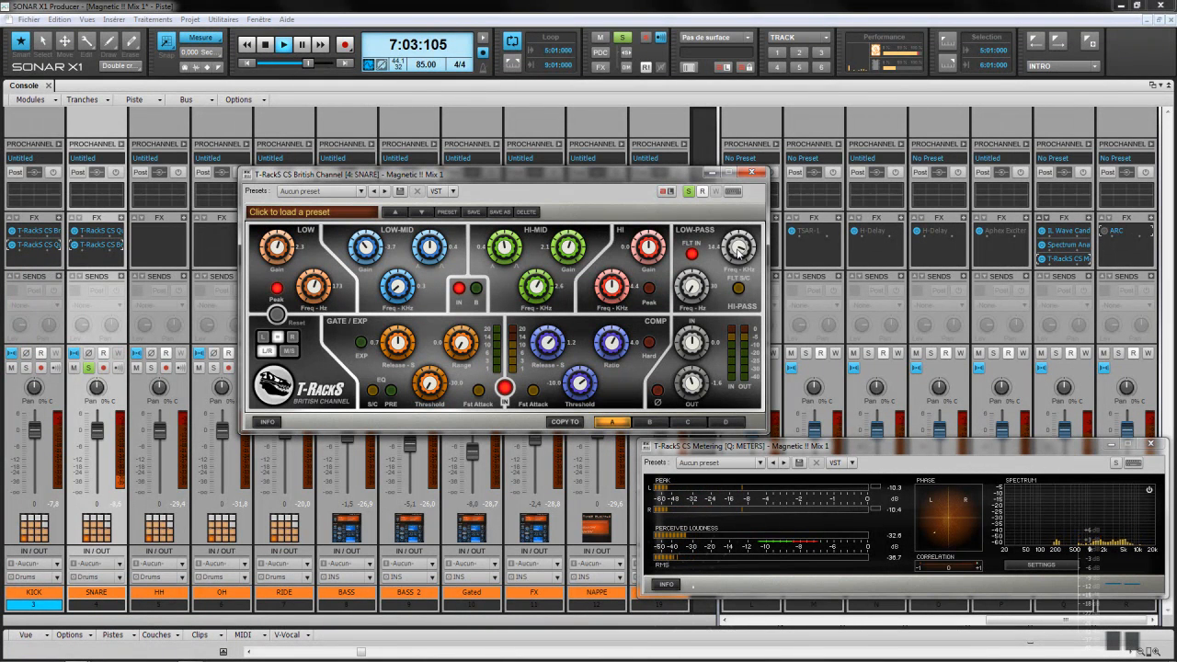
{"action": "left_click_drag", "start_coordinate": [646, 251], "coordinate": [646, 240]}
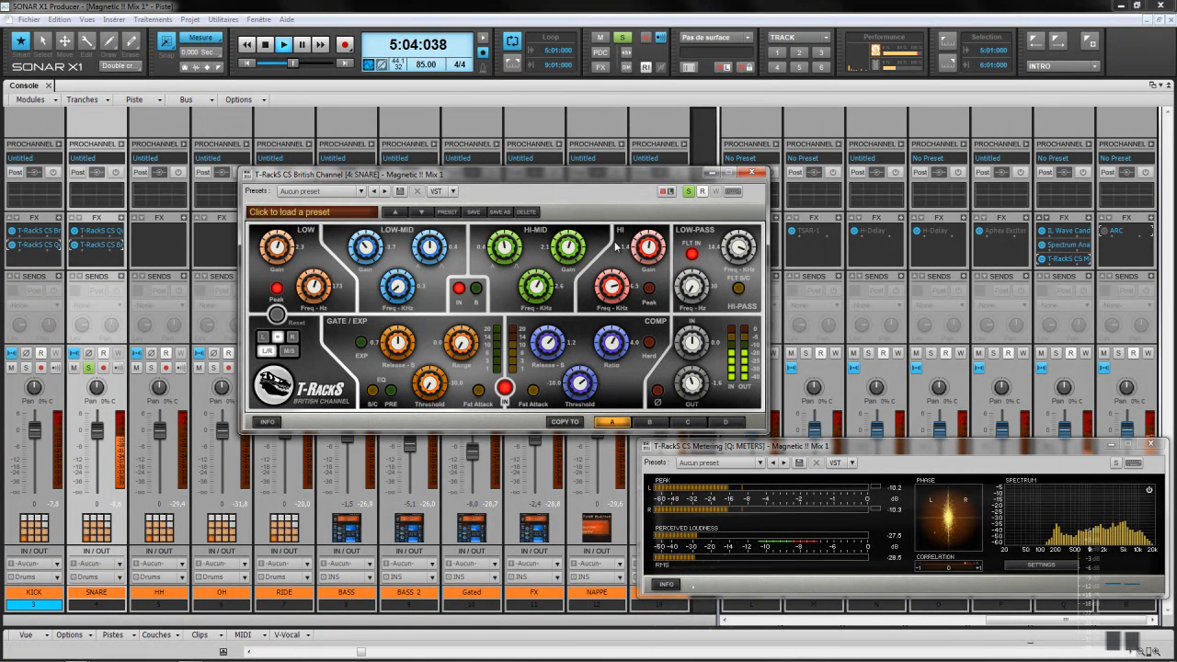
{"action": "left_click_drag", "start_coordinate": [614, 277], "coordinate": [613, 281]}
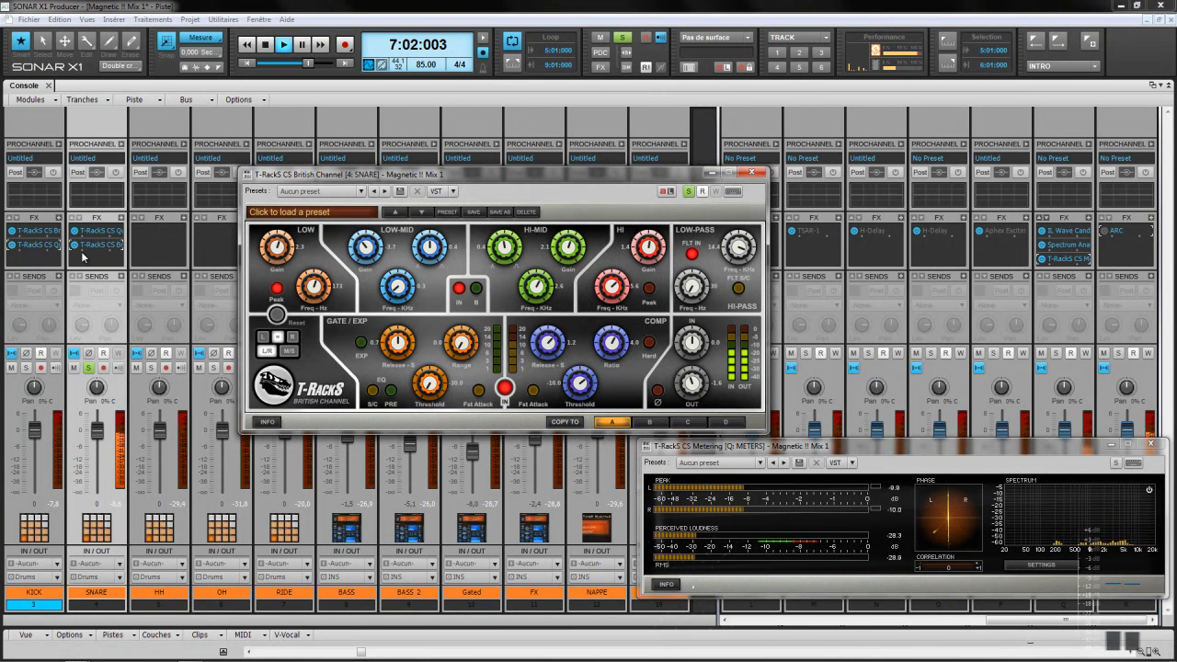
Step: Raise the British Channel LOW gain to about 5.4 and solo the SNARE channel
{"action": "left_click", "coordinate": [77, 247]}
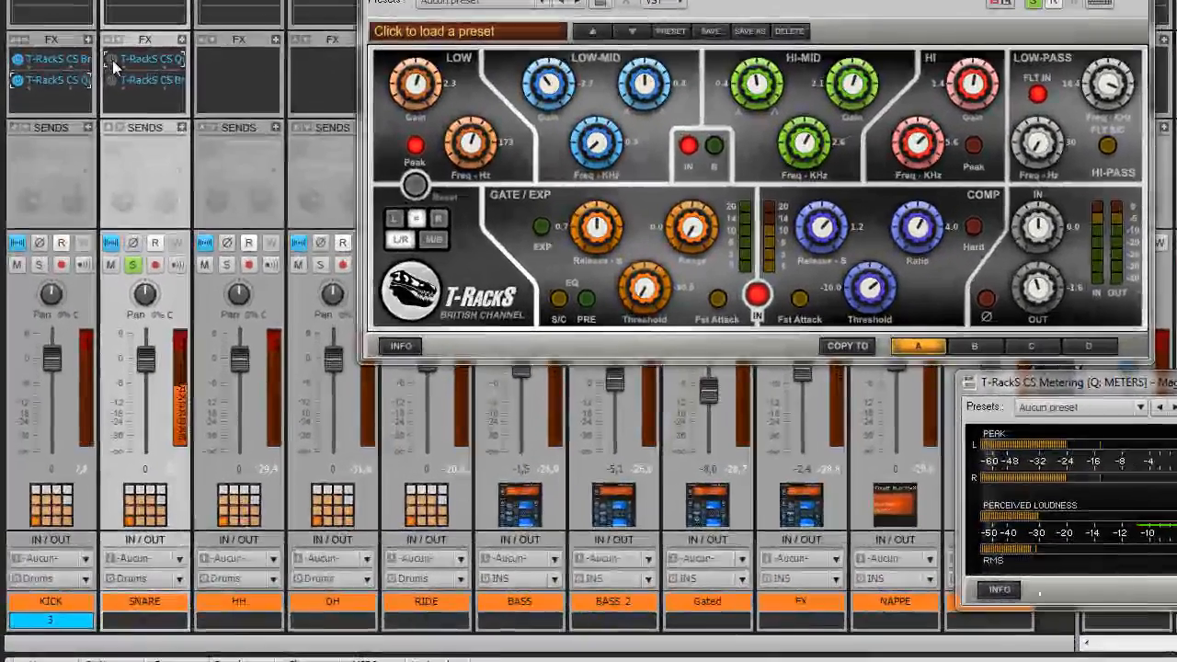
{"action": "left_click_drag", "start_coordinate": [413, 88], "coordinate": [410, 62]}
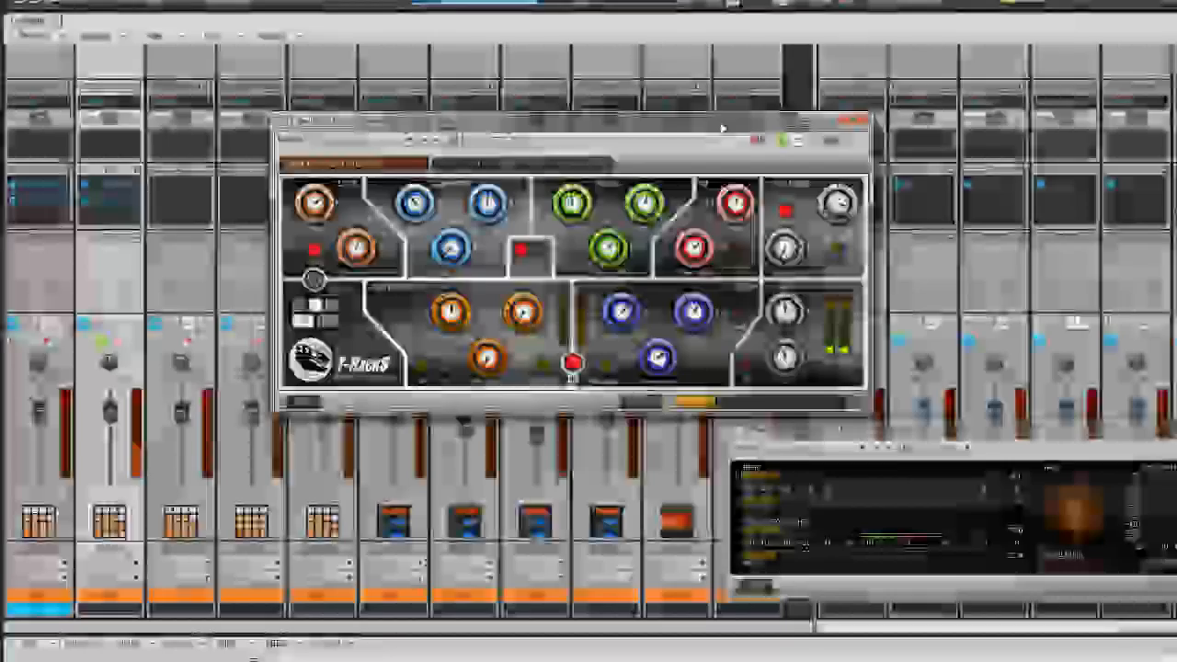
{"action": "left_click_drag", "start_coordinate": [722, 126], "coordinate": [865, 194]}
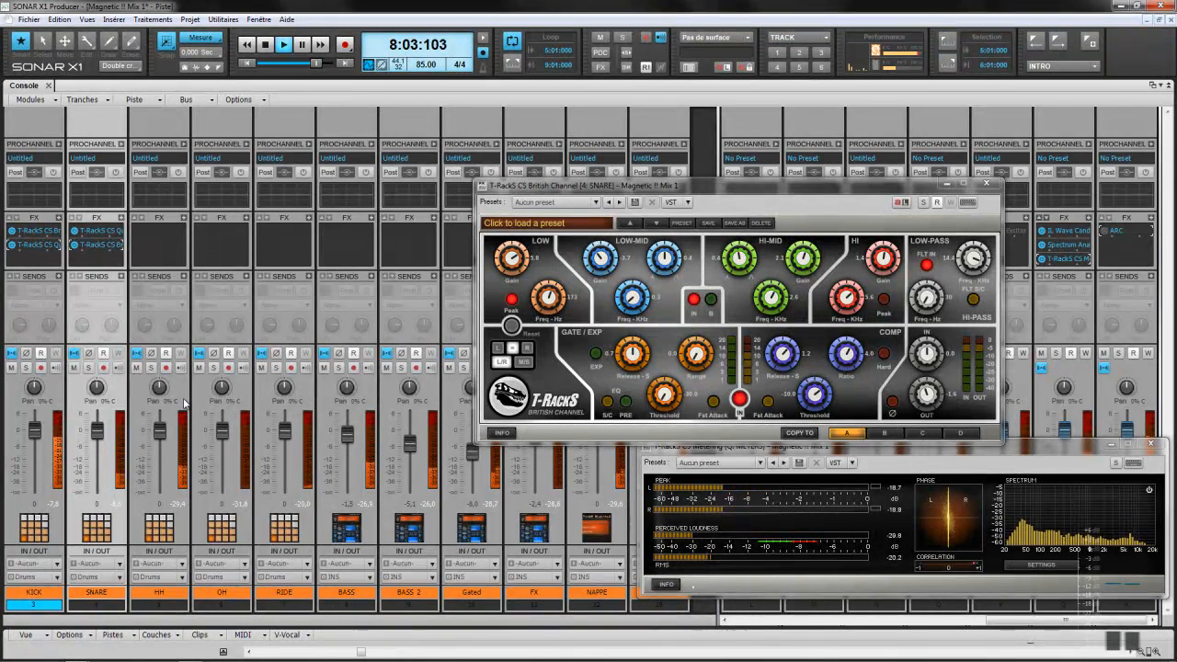
{"action": "left_click", "coordinate": [92, 369]}
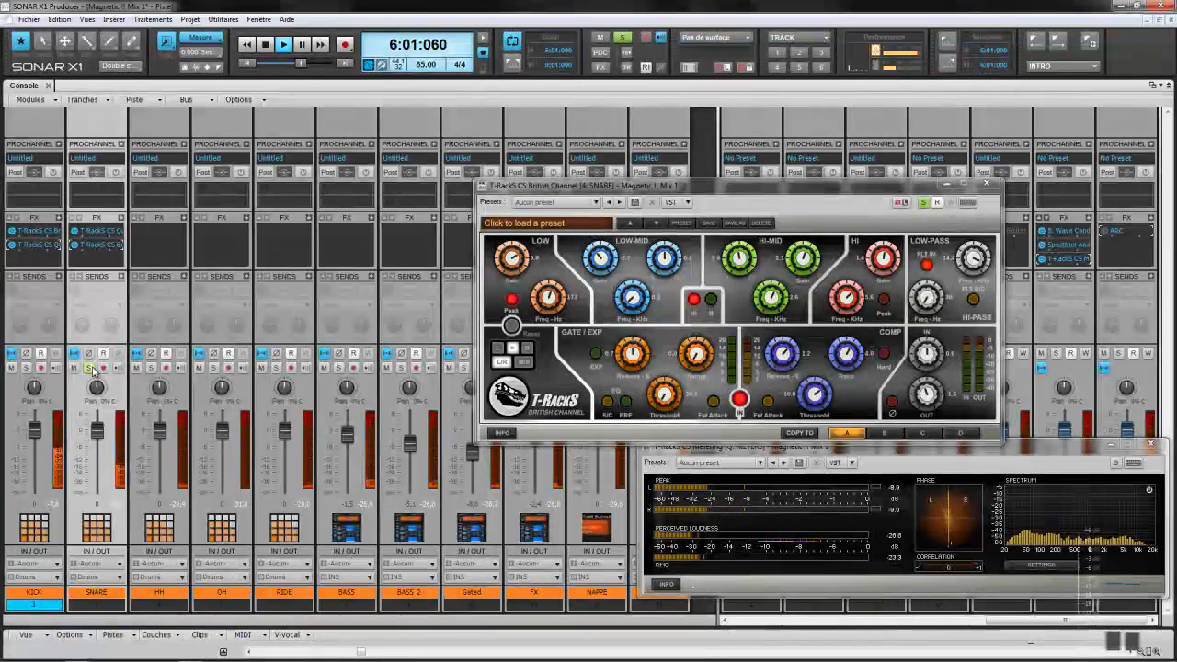
Step: Close British Channel, solo the last strip, and insert T-RackS CS White 2A on SNARE
{"action": "left_click_drag", "start_coordinate": [651, 187], "coordinate": [155, 259]}
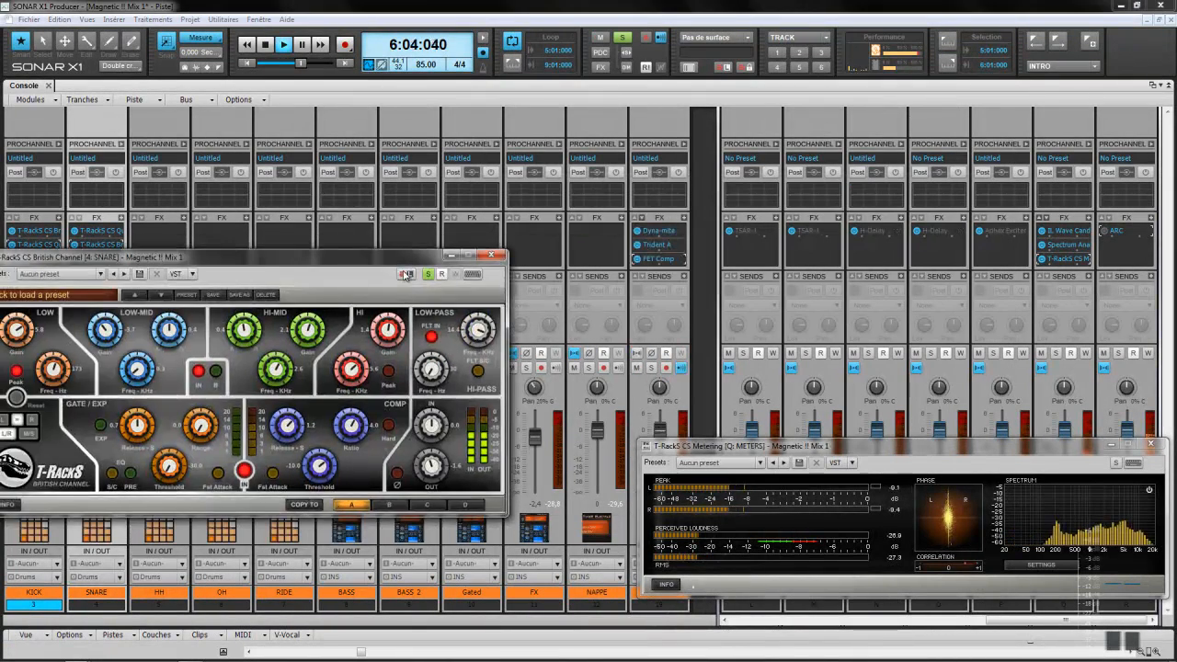
{"action": "left_click", "coordinate": [491, 255]}
{"action": "left_click", "coordinate": [651, 368]}
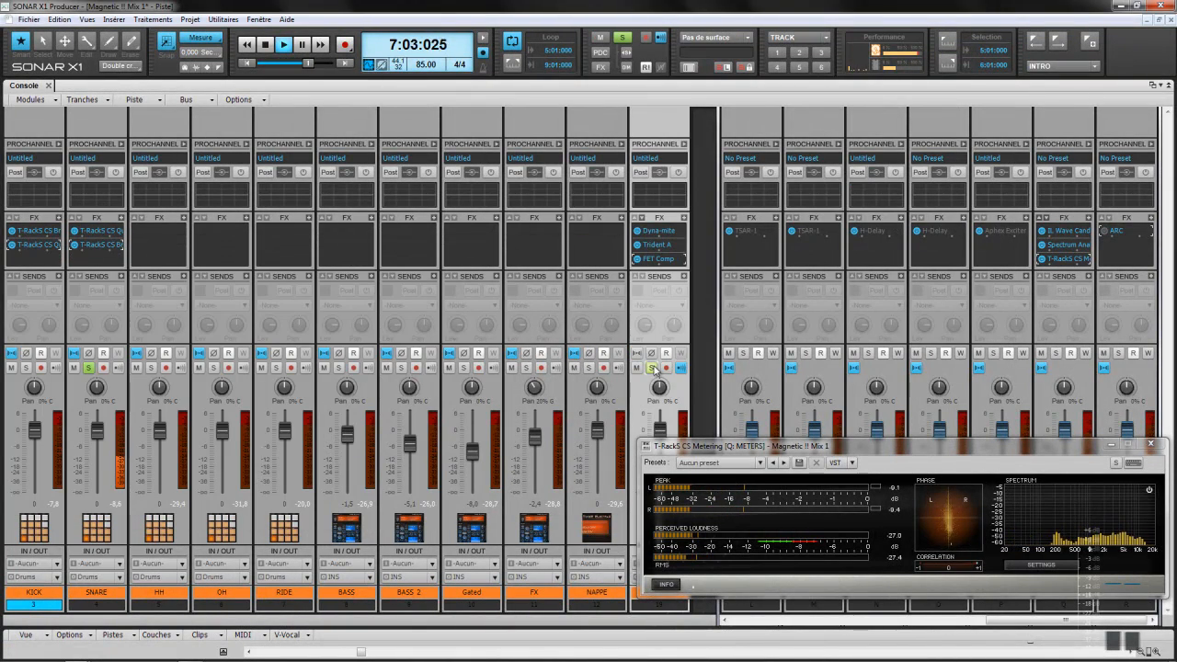
{"action": "right_click", "coordinate": [121, 220]}
{"action": "mouse_move", "coordinate": [150, 222]}
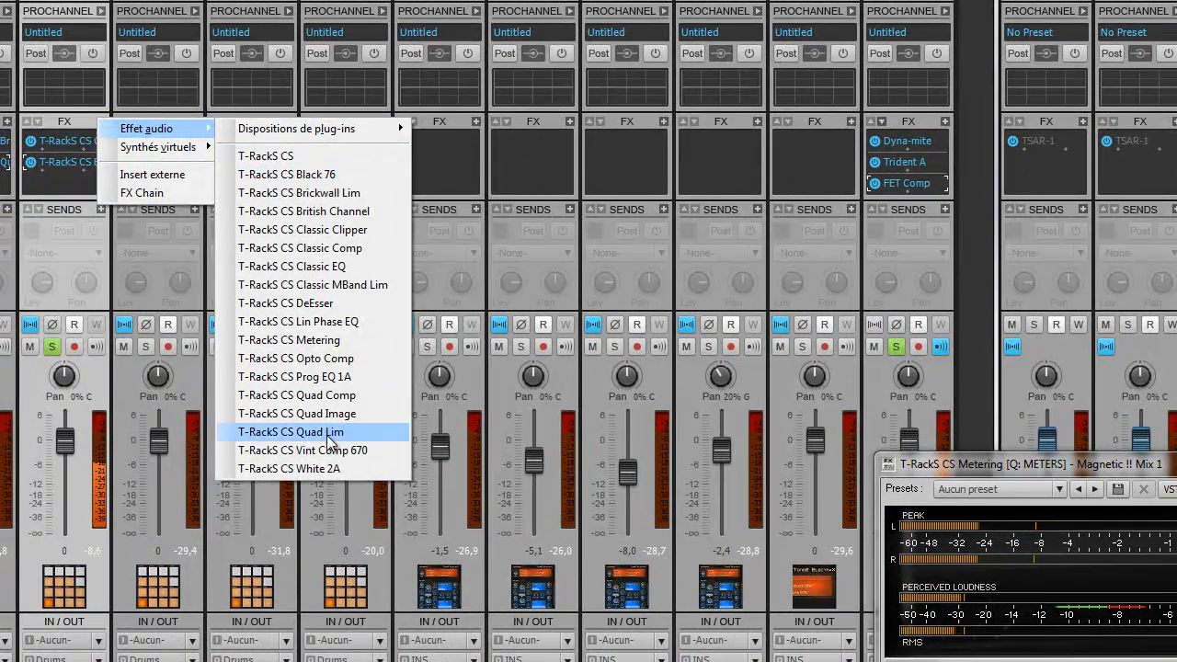
{"action": "left_click", "coordinate": [324, 469]}
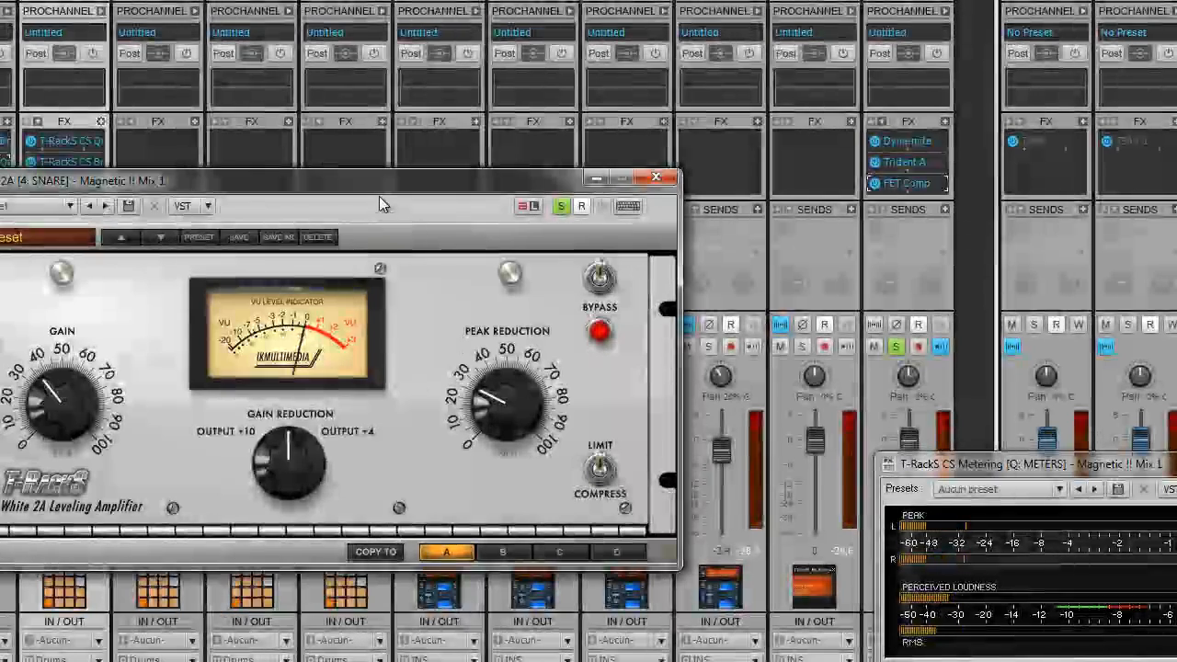
{"action": "left_click_drag", "start_coordinate": [371, 189], "coordinate": [733, 144]}
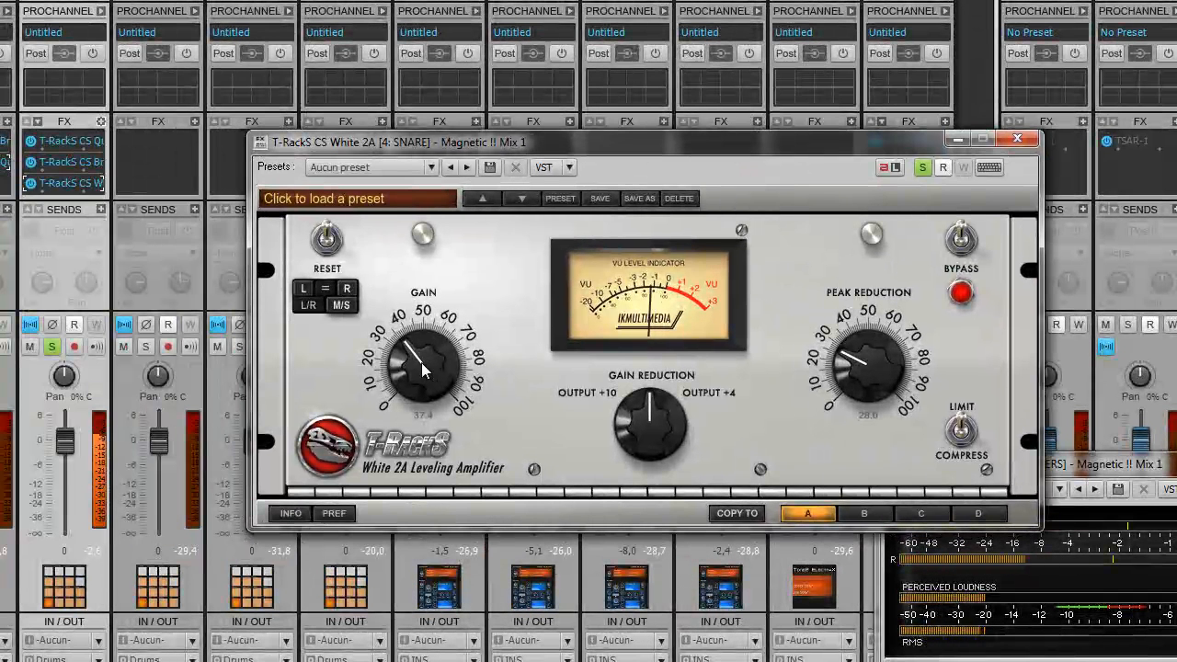
Step: Put White 2A in COMPRESS mode, ease peak reduction, and settle gain near 31.8 while A/B-ing bypass
{"action": "left_click_drag", "start_coordinate": [417, 368], "coordinate": [407, 386]}
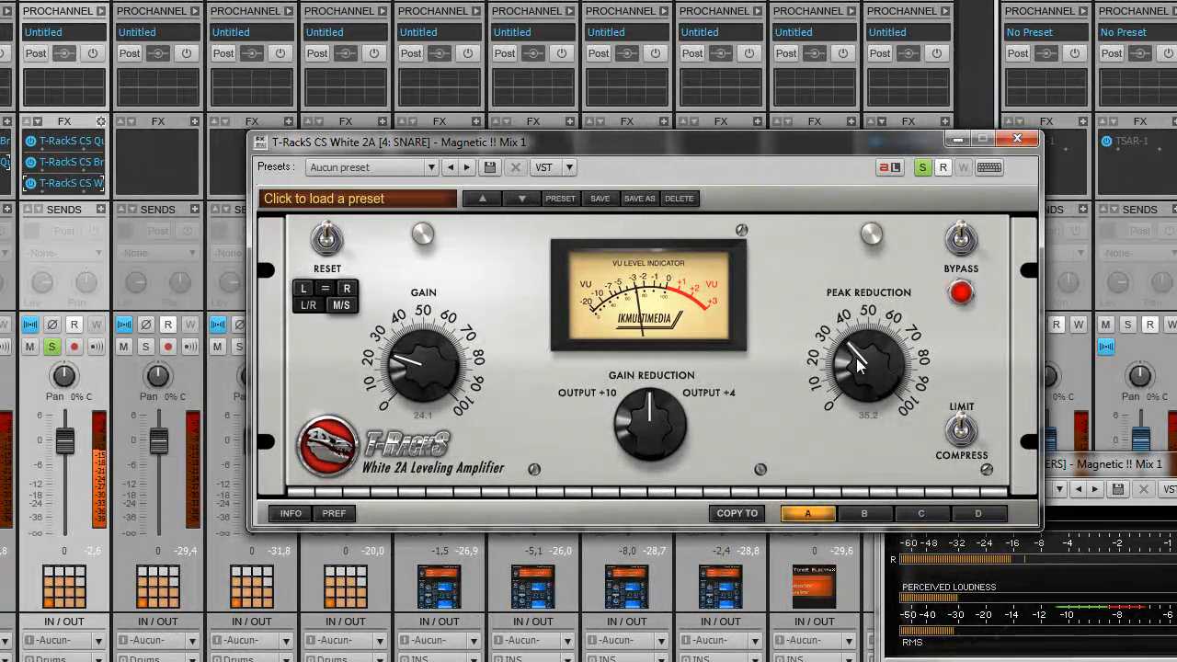
{"action": "left_click", "coordinate": [961, 430]}
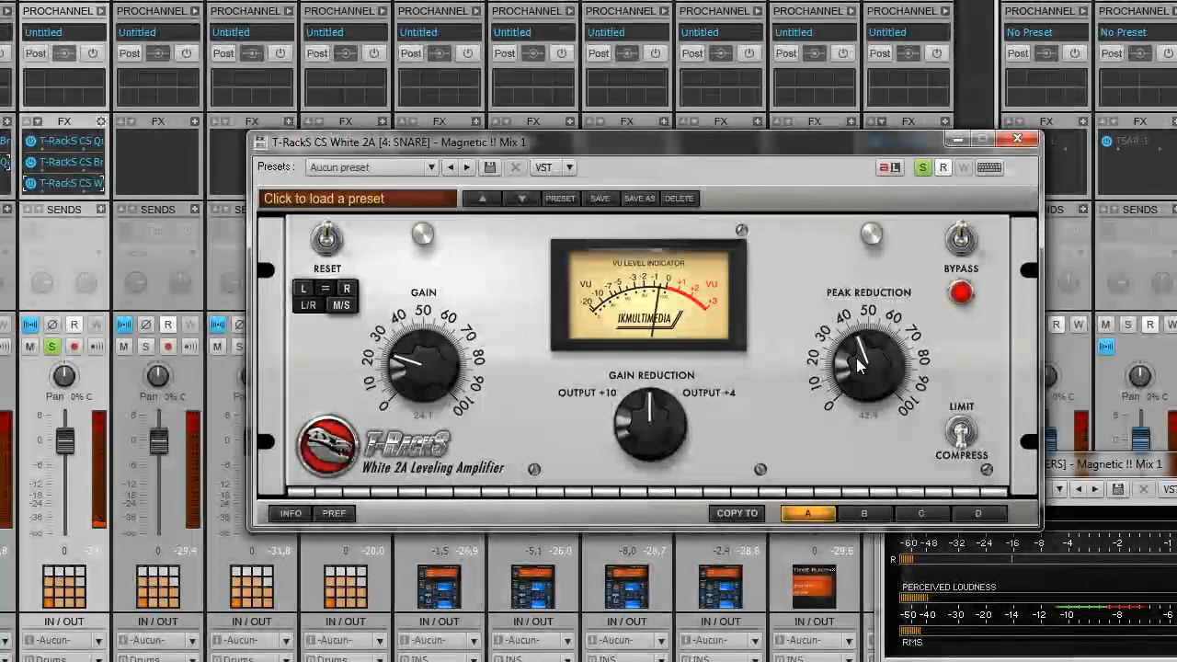
{"action": "left_click_drag", "start_coordinate": [856, 357], "coordinate": [866, 373]}
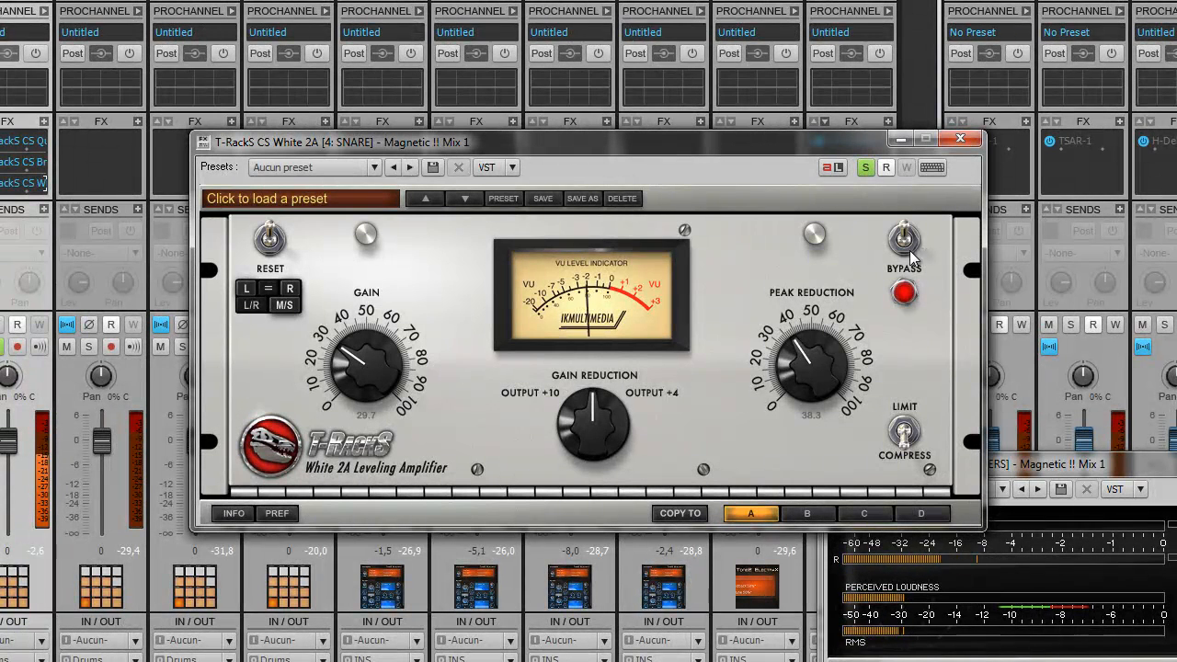
{"action": "left_click", "coordinate": [906, 242]}
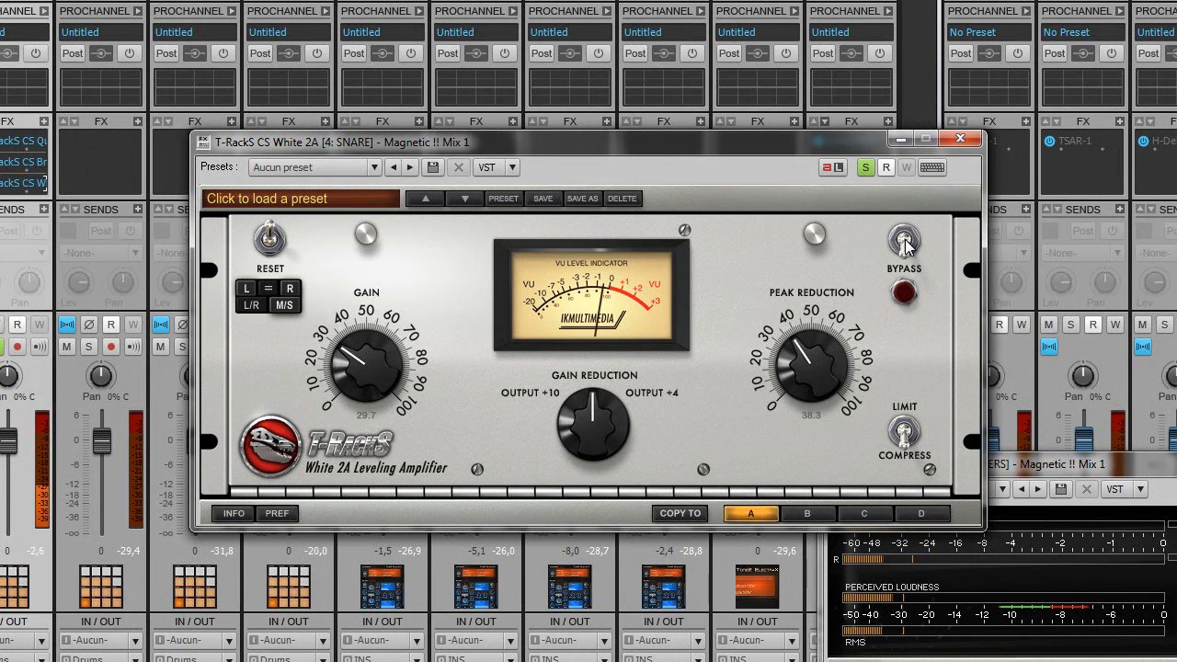
{"action": "left_click", "coordinate": [906, 242]}
{"action": "left_click_drag", "start_coordinate": [353, 364], "coordinate": [349, 357]}
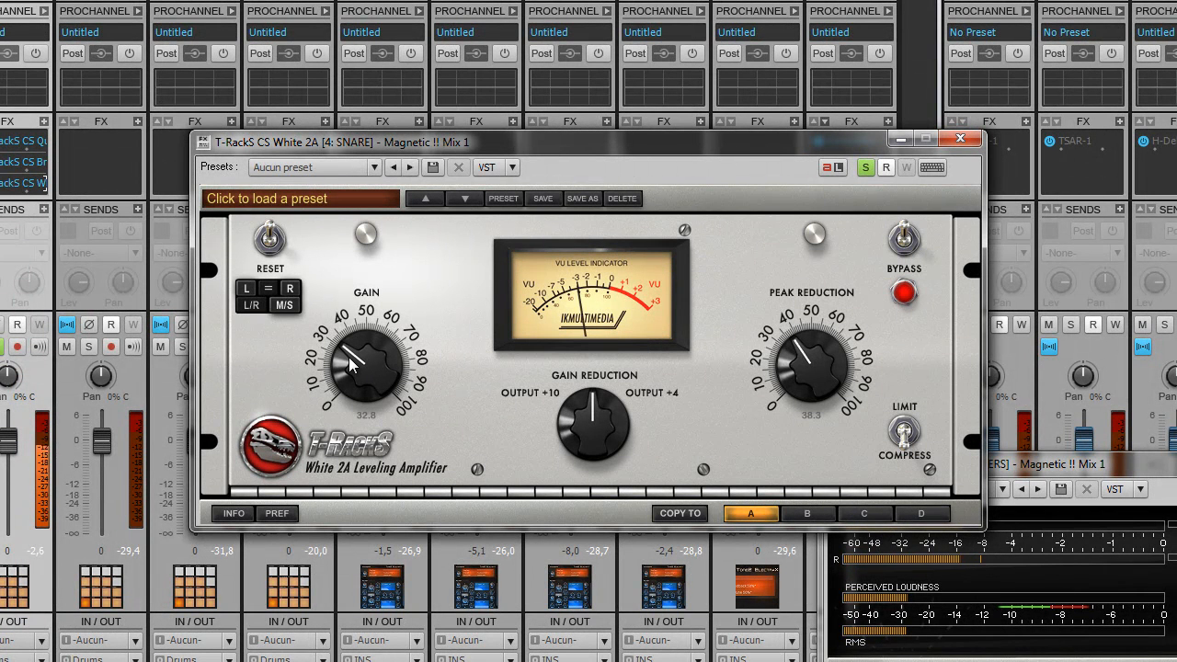
{"action": "left_click", "coordinate": [905, 244]}
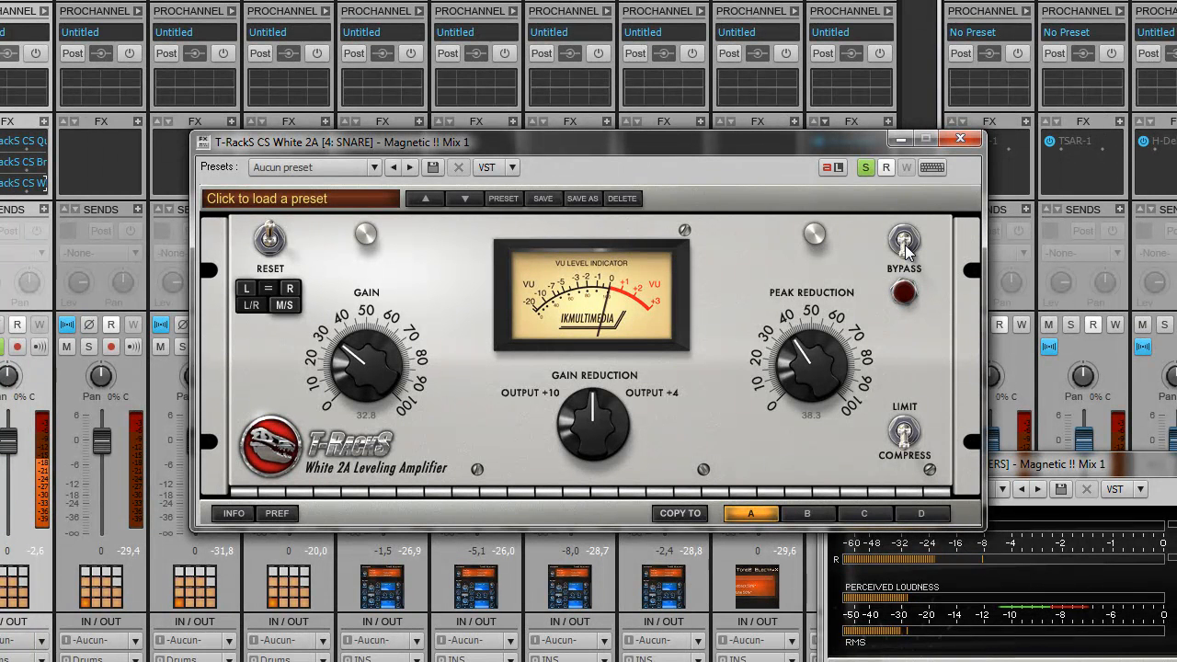
{"action": "left_click", "coordinate": [905, 244]}
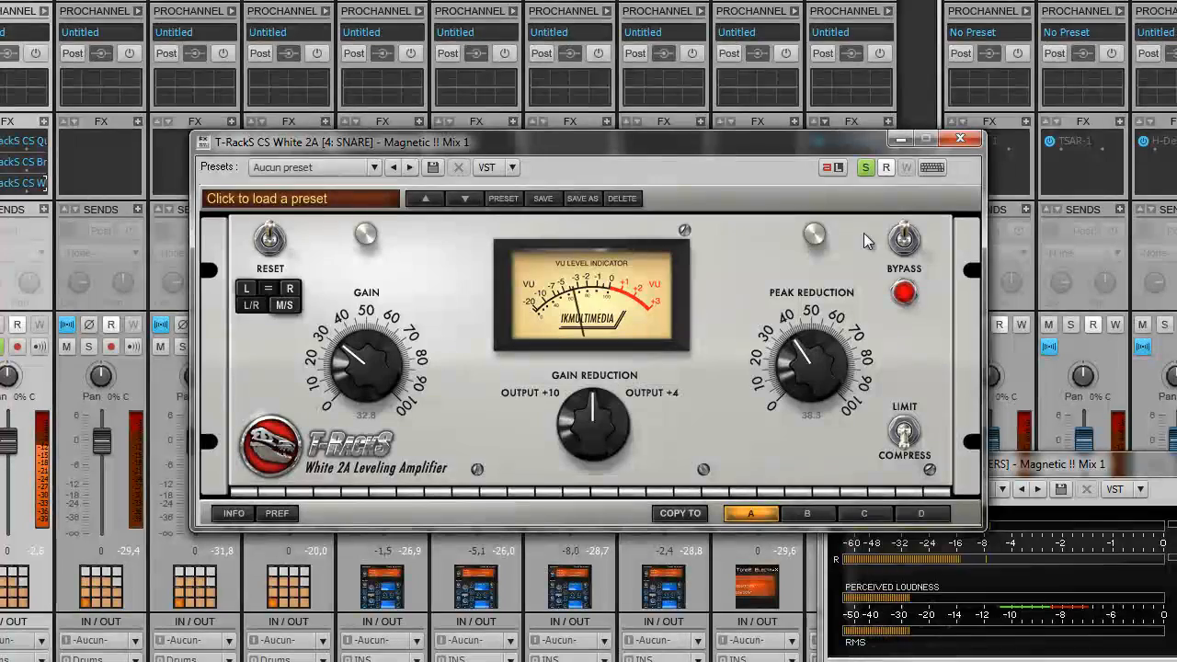
Step: Unsolo the snare and compare the White 2A against bypass in the full mix
{"action": "left_click", "coordinate": [864, 169]}
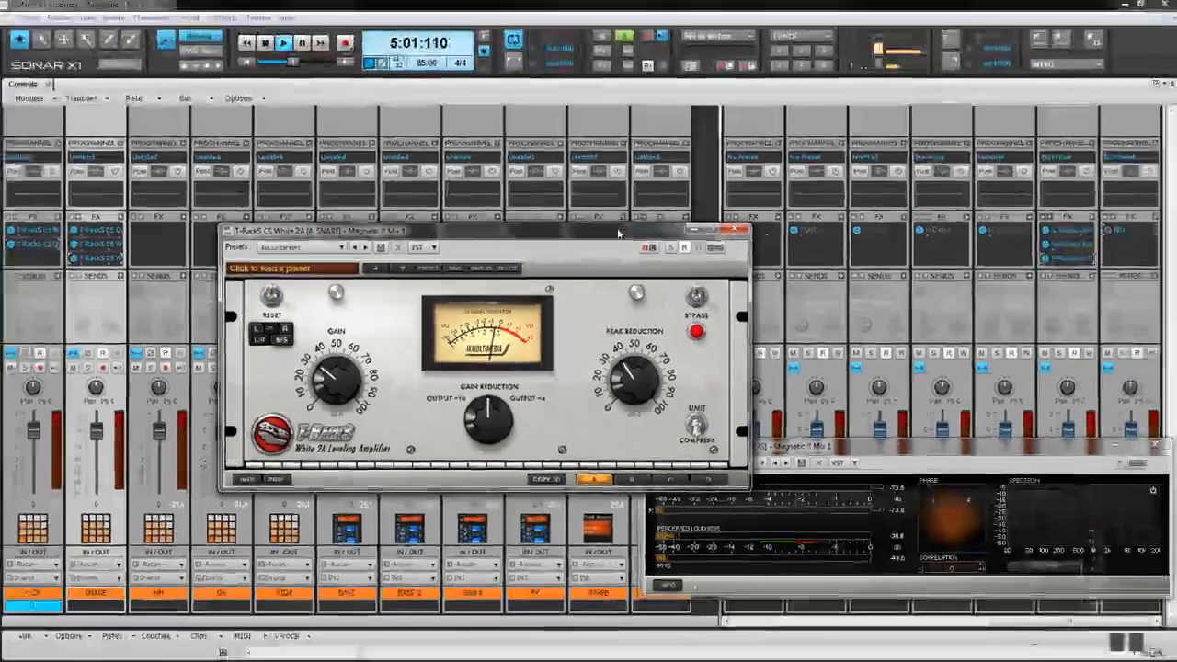
{"action": "left_click_drag", "start_coordinate": [792, 140], "coordinate": [393, 290]}
{"action": "left_click_drag", "start_coordinate": [324, 335], "coordinate": [557, 231]}
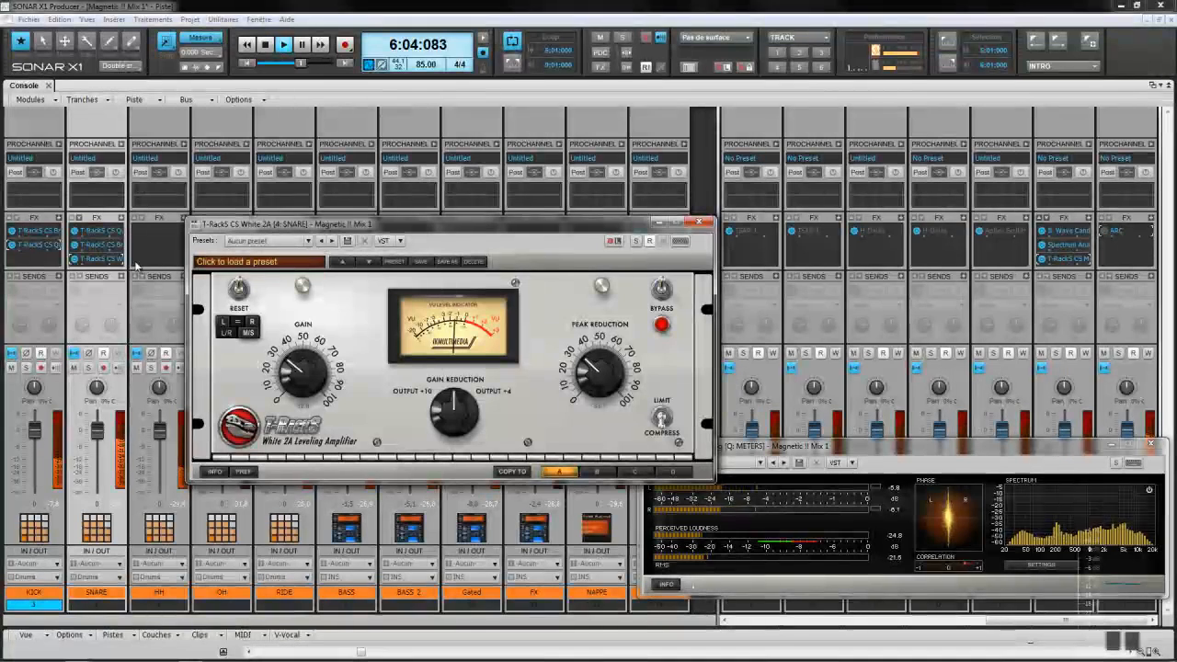
{"action": "left_click", "coordinate": [660, 291]}
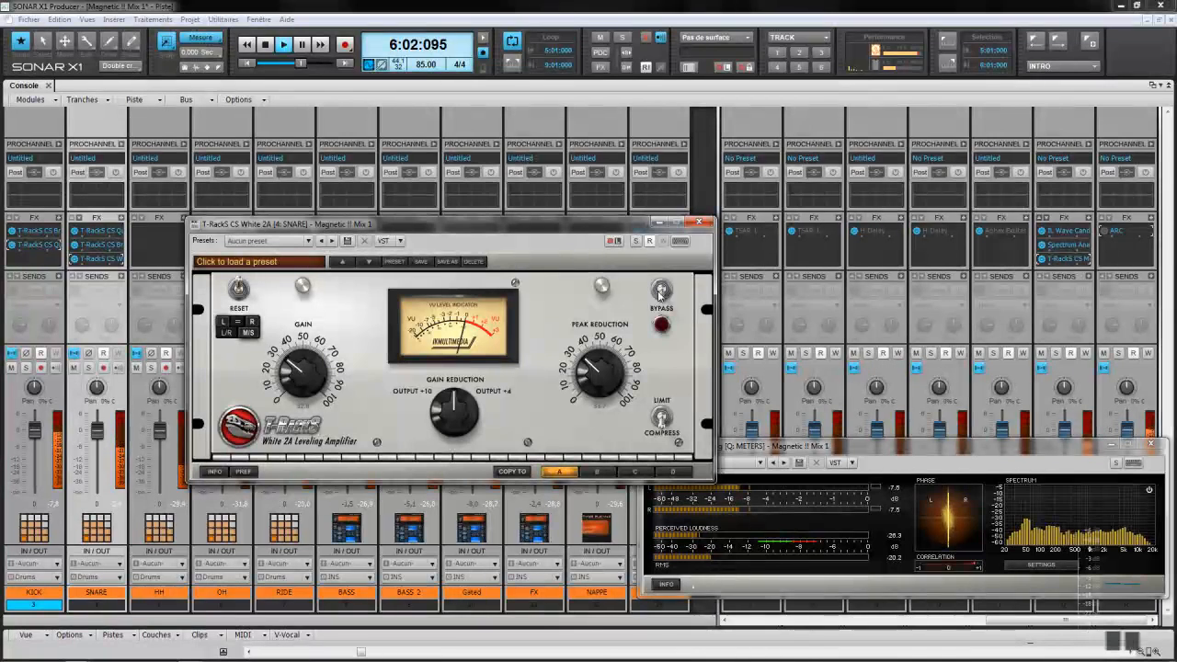
{"action": "left_click", "coordinate": [660, 291]}
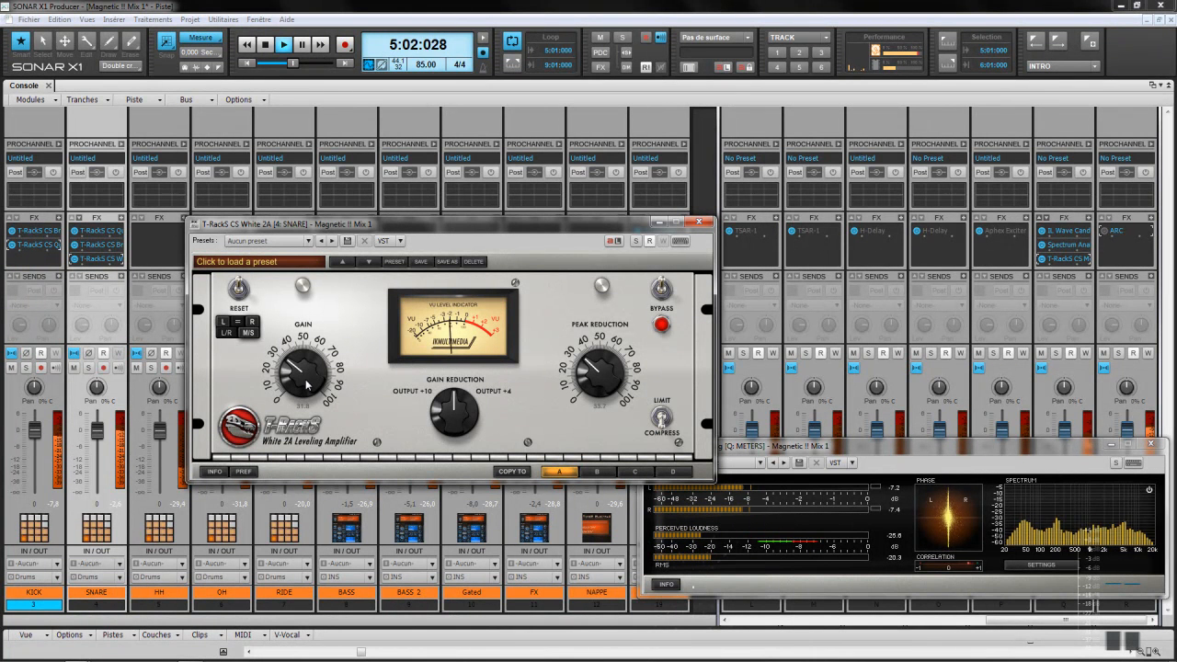
Step: Close White 2A, then bypass all effect racks from the KICK rack menu and re-enable them
{"action": "left_click", "coordinate": [699, 224]}
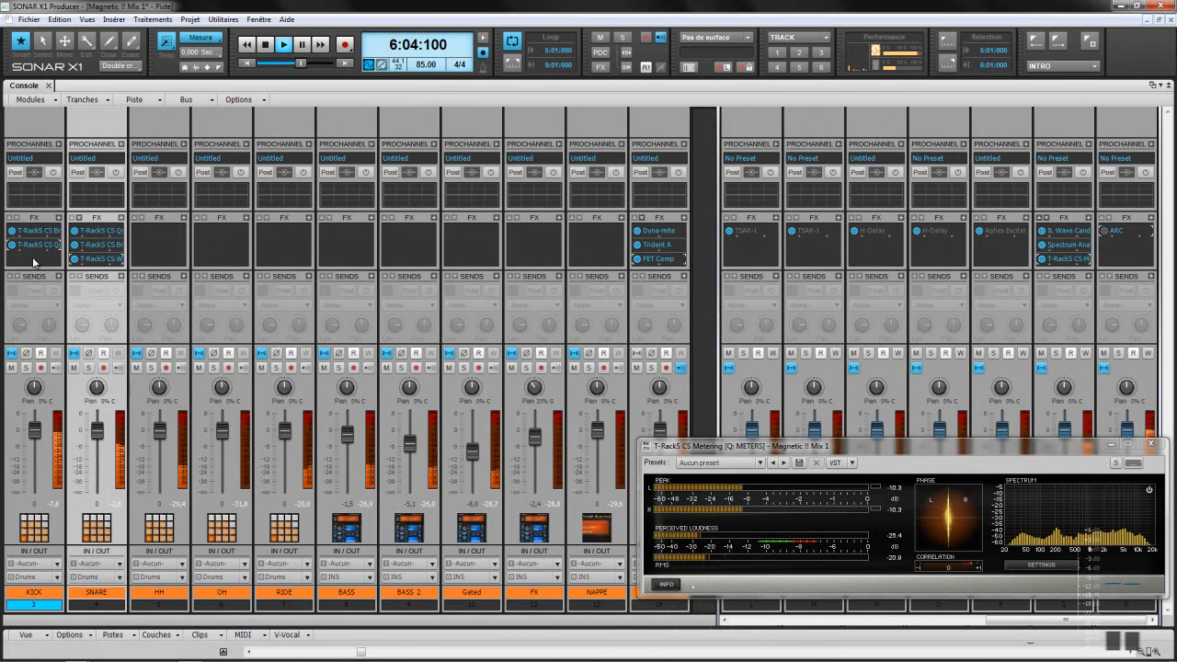
{"action": "right_click", "coordinate": [39, 266]}
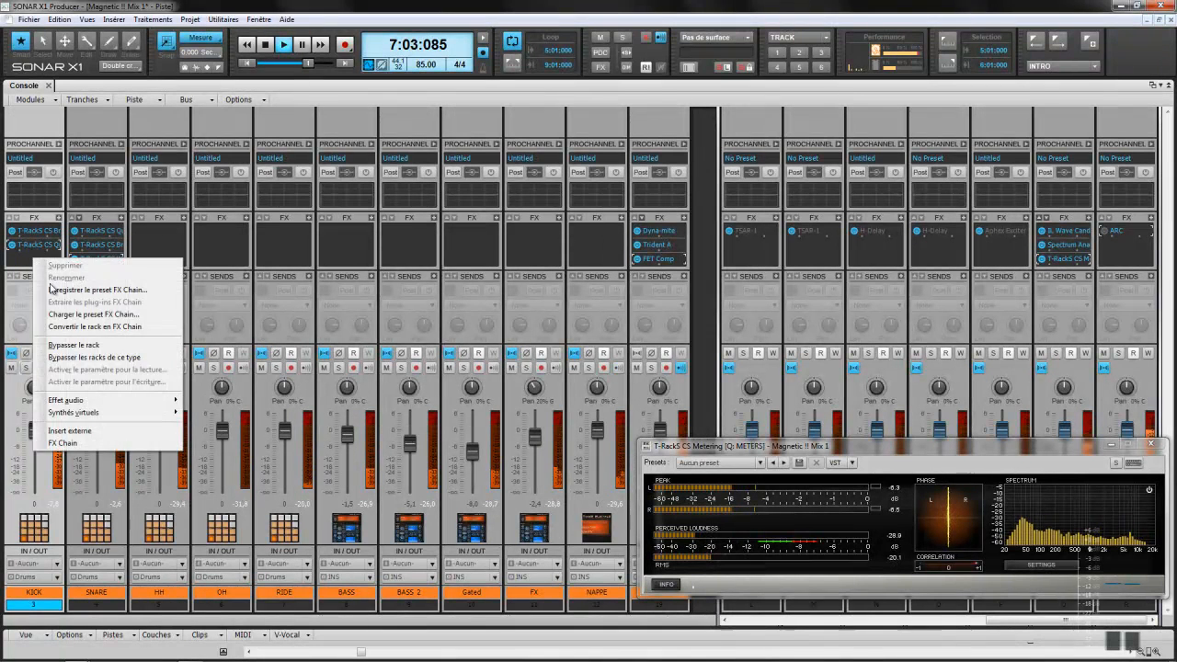
{"action": "left_click", "coordinate": [69, 356]}
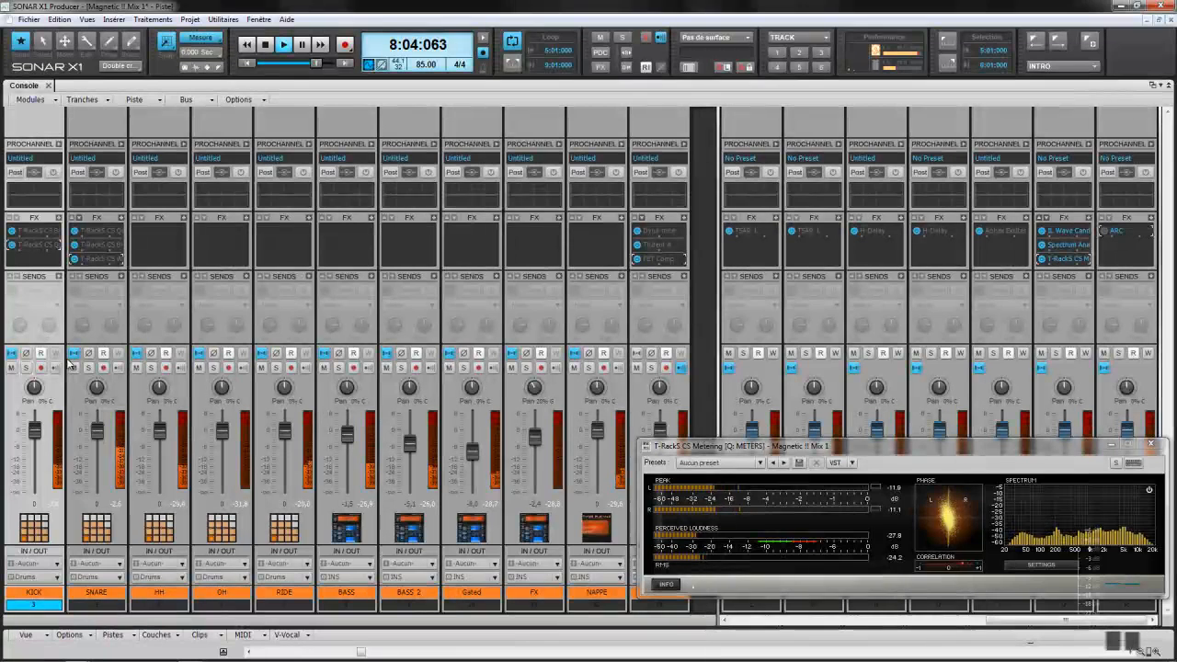
{"action": "right_click", "coordinate": [27, 263]}
{"action": "left_click", "coordinate": [53, 357]}
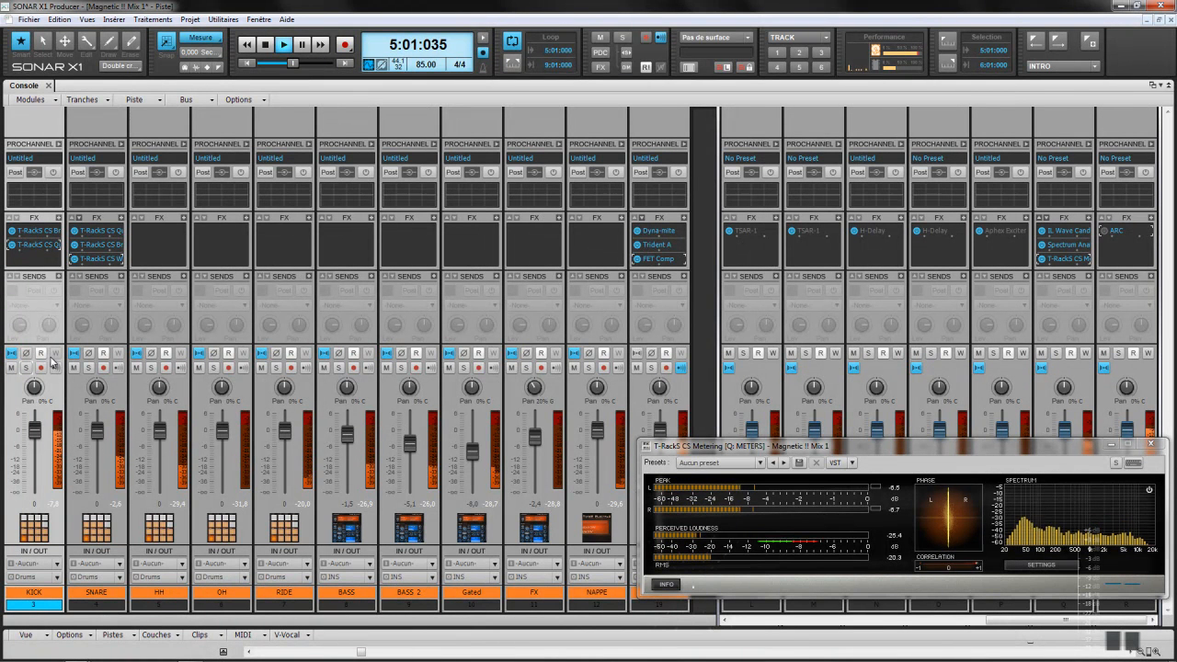
Step: Audition the HH track soloed together with the last track
{"action": "left_click", "coordinate": [153, 370]}
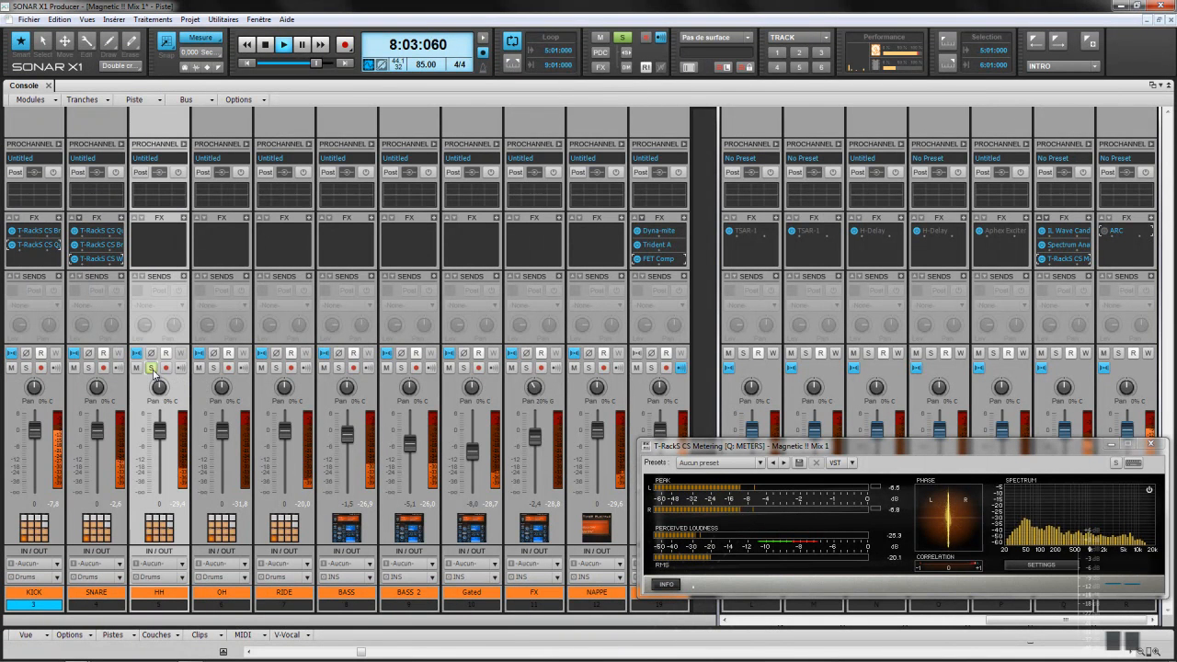
{"action": "left_click", "coordinate": [153, 370]}
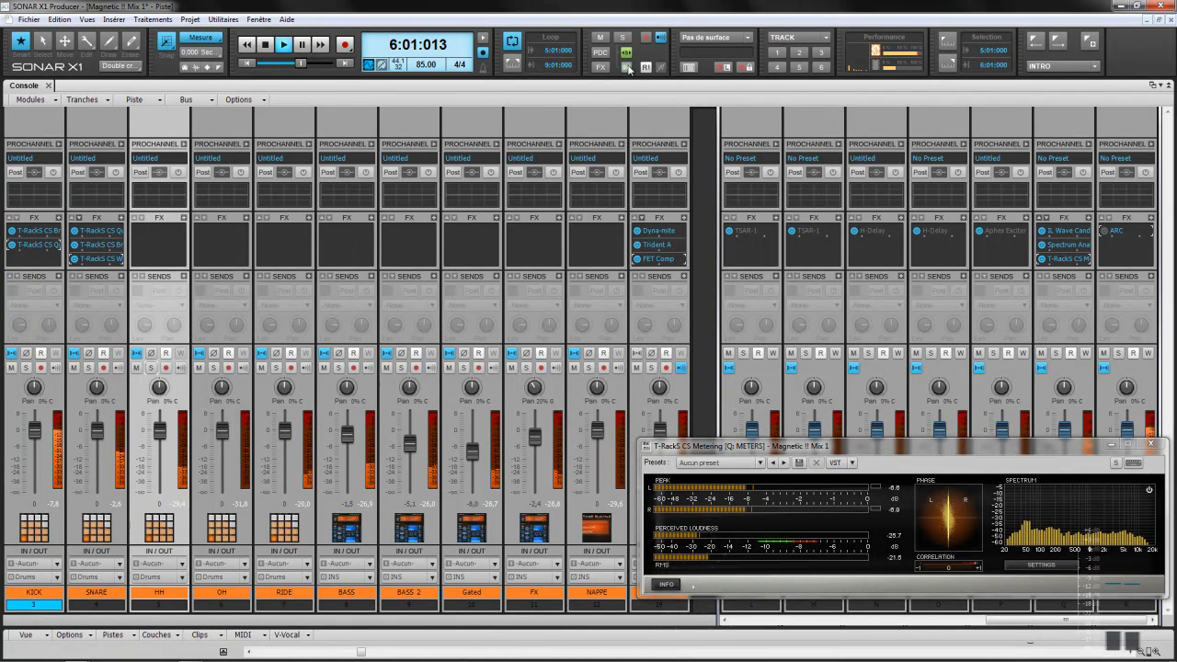
{"action": "left_click", "coordinate": [651, 367]}
{"action": "left_click", "coordinate": [151, 368]}
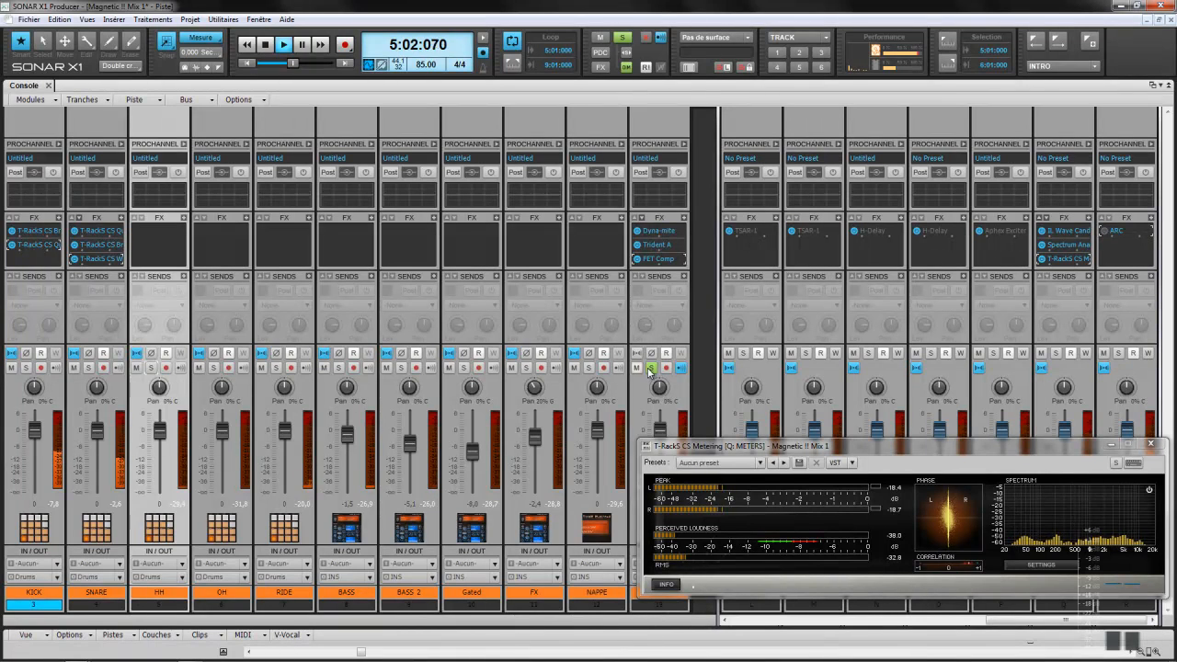
{"action": "left_click", "coordinate": [651, 368]}
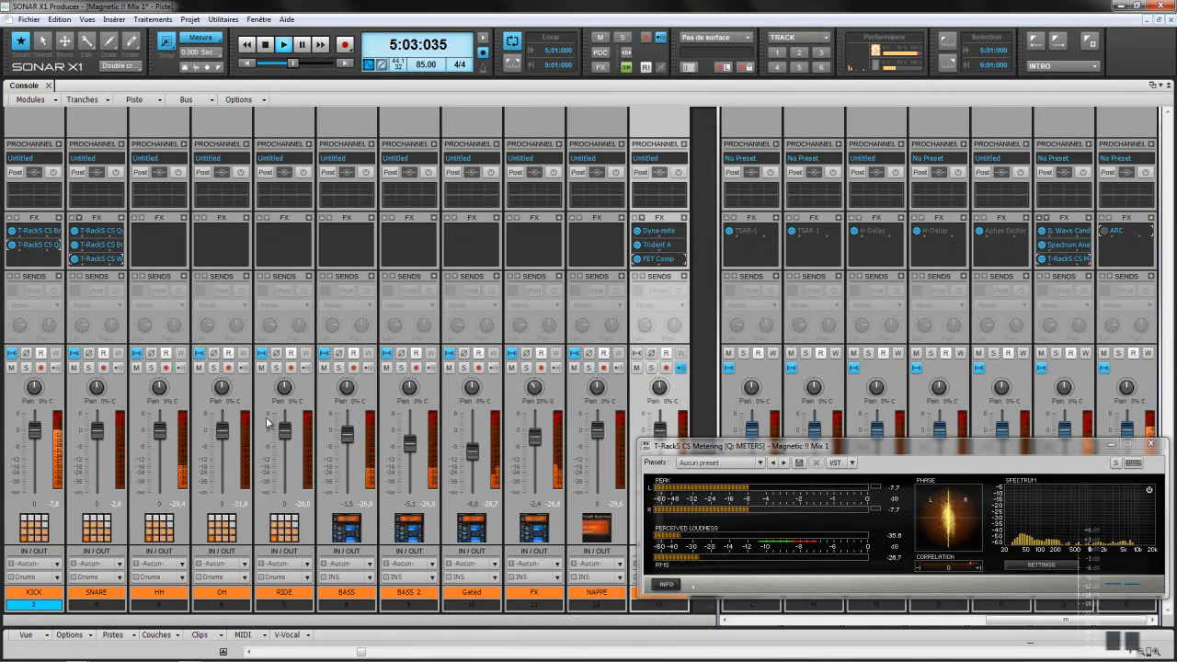
{"action": "left_click", "coordinate": [159, 388]}
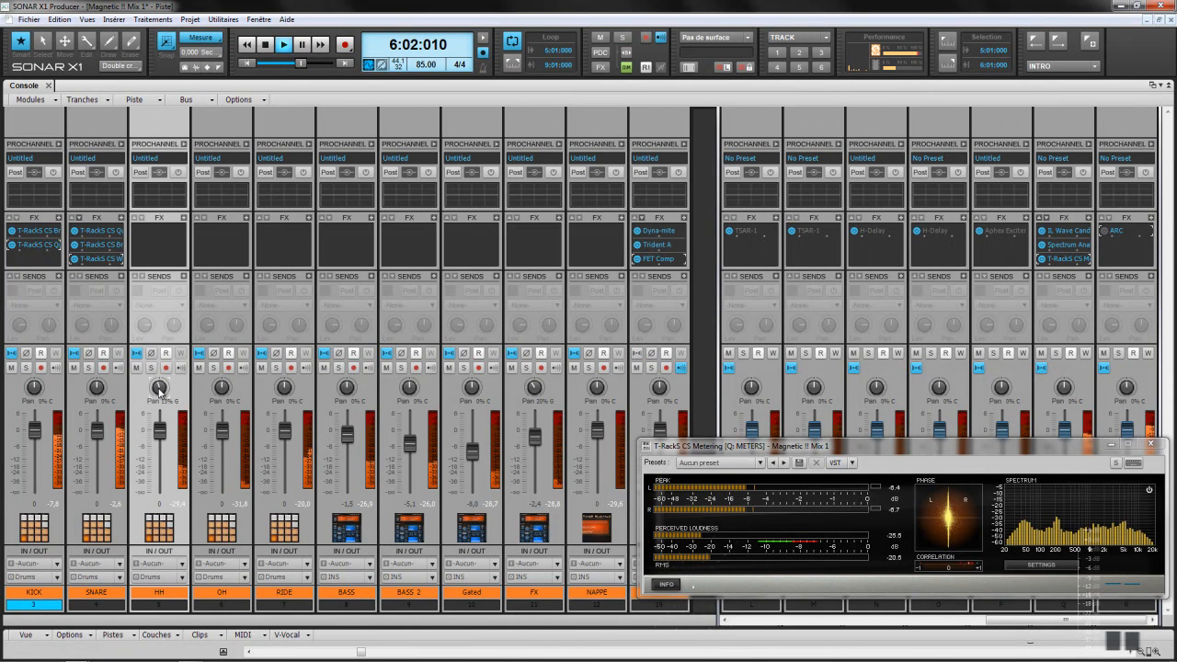
{"action": "left_click", "coordinate": [151, 368]}
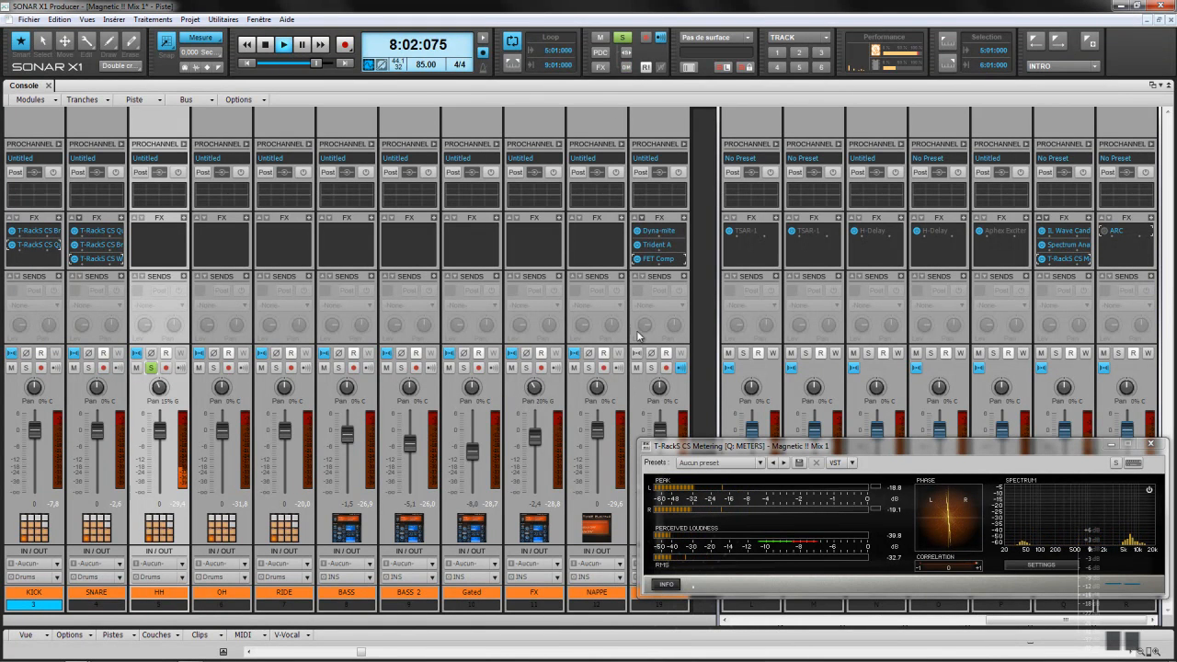
{"action": "left_click", "coordinate": [651, 368]}
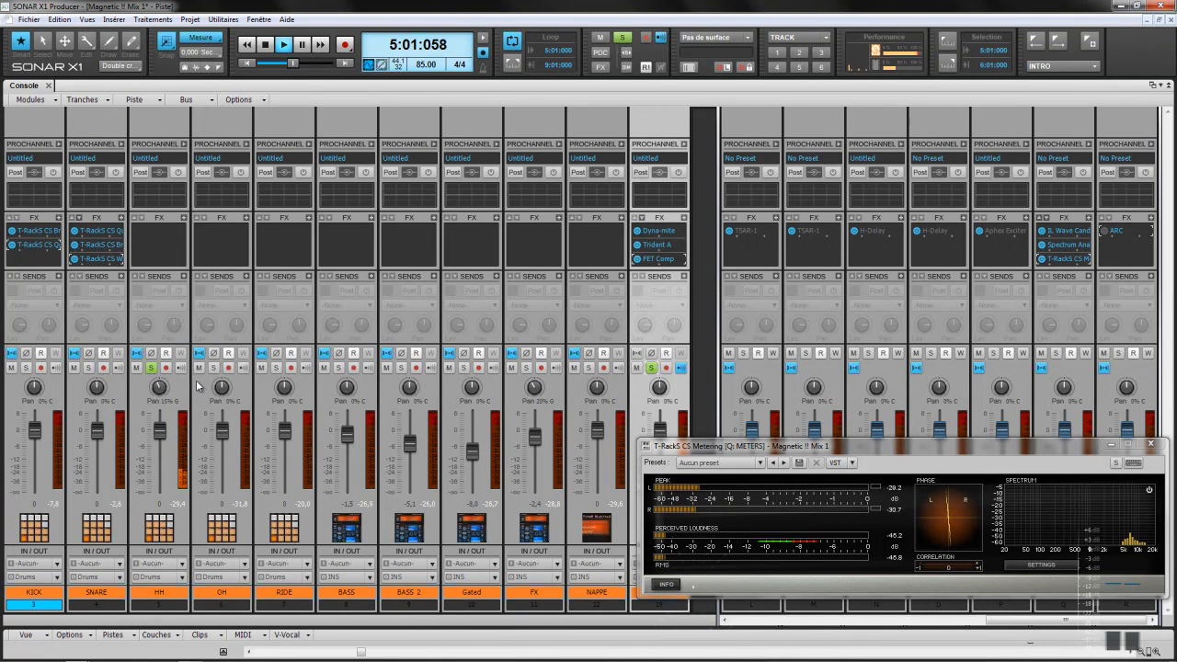
Step: Reset HH pan to 0% centre, then shift the solo from OH to the RIDE track
{"action": "double_click", "coordinate": [161, 387]}
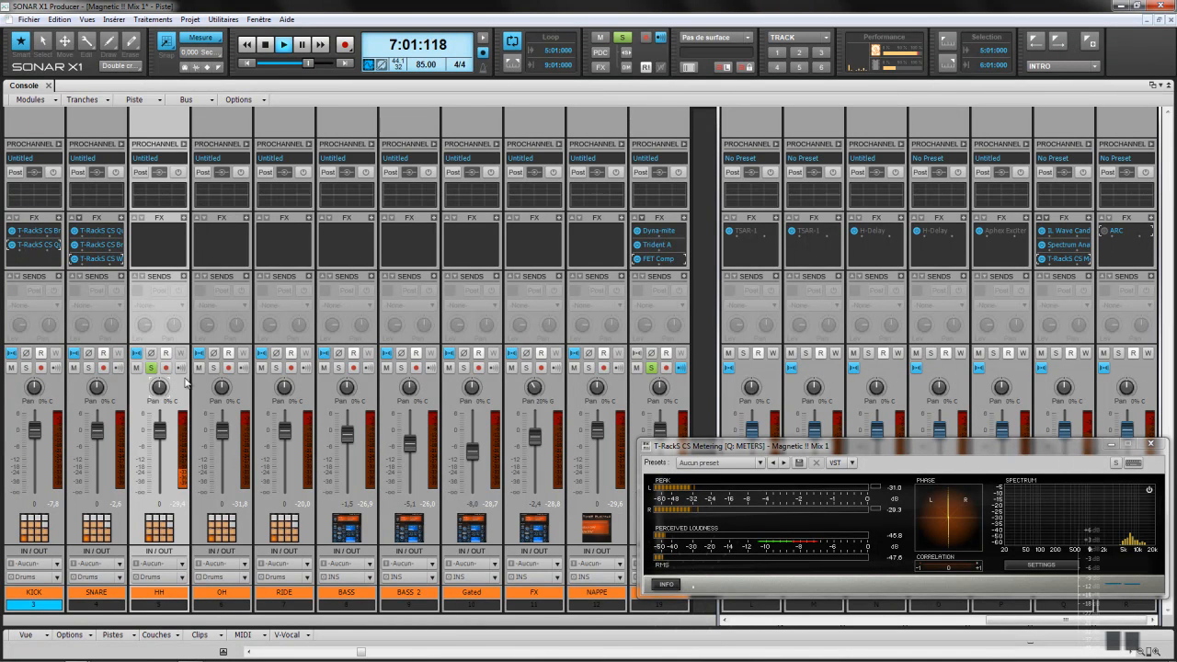
{"action": "left_click", "coordinate": [215, 369]}
{"action": "left_click", "coordinate": [152, 368]}
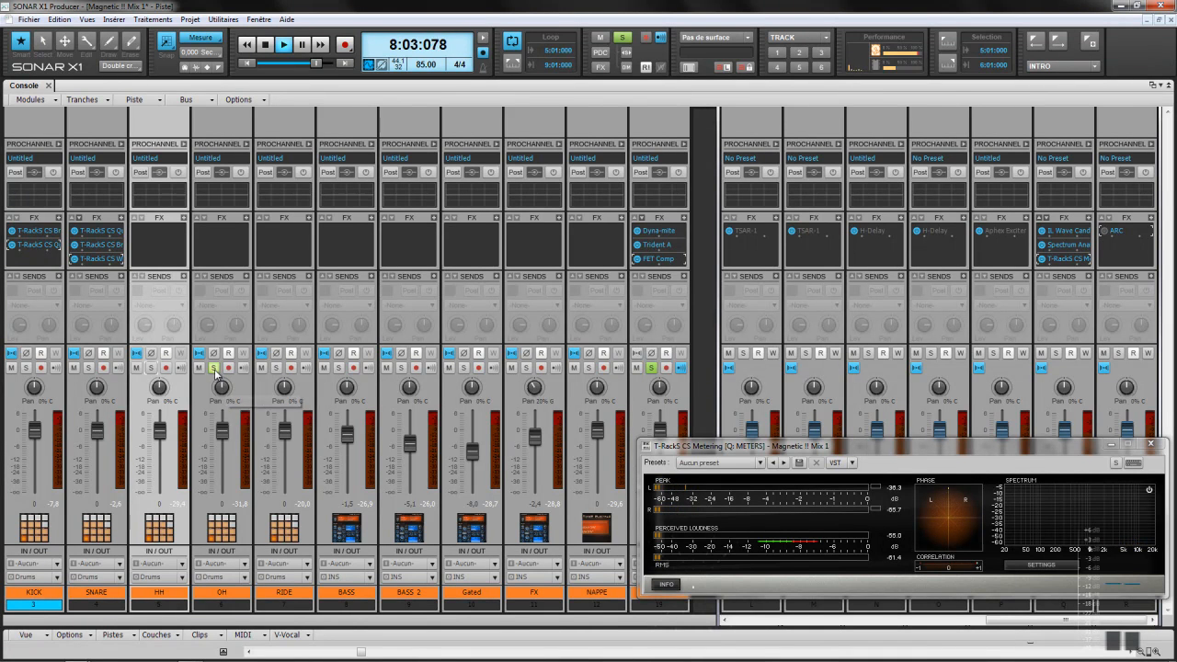
{"action": "left_click", "coordinate": [215, 368]}
{"action": "left_click", "coordinate": [276, 368]}
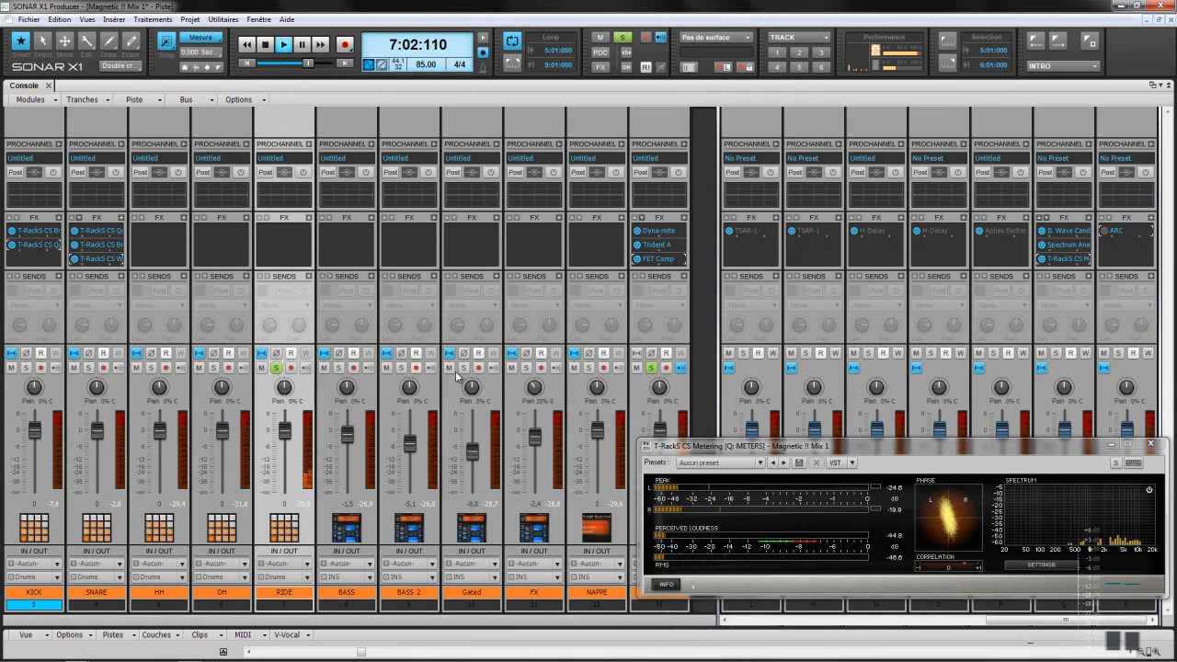
Step: Unsolo RIDE and track 13, pan RIDE 27% right and HH about 23% left, then solo OH
{"action": "left_click", "coordinate": [276, 368]}
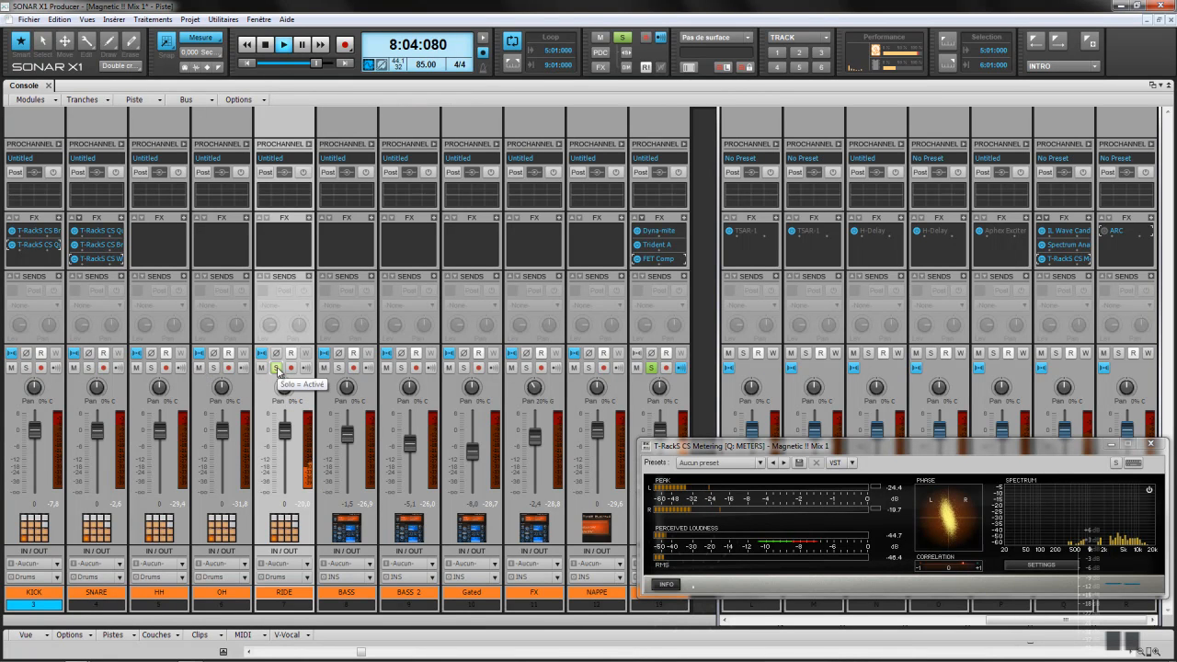
{"action": "left_click", "coordinate": [652, 368]}
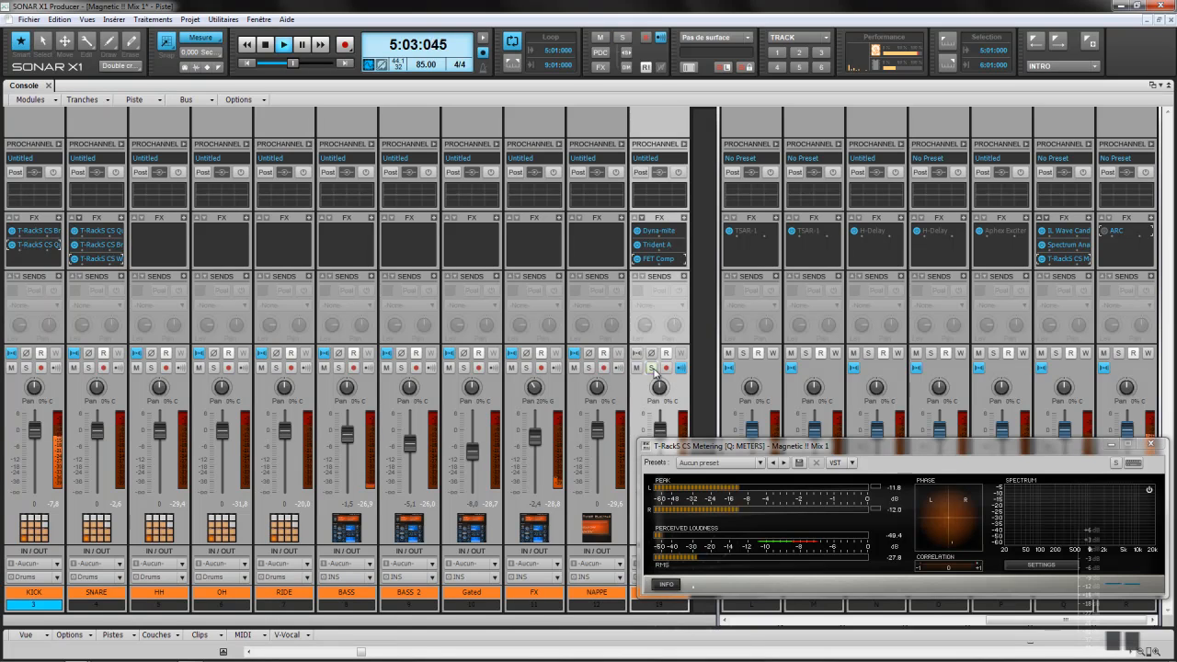
{"action": "left_click_drag", "start_coordinate": [297, 387], "coordinate": [285, 390]}
{"action": "left_click_drag", "start_coordinate": [154, 387], "coordinate": [221, 391]}
{"action": "left_click", "coordinate": [213, 368]}
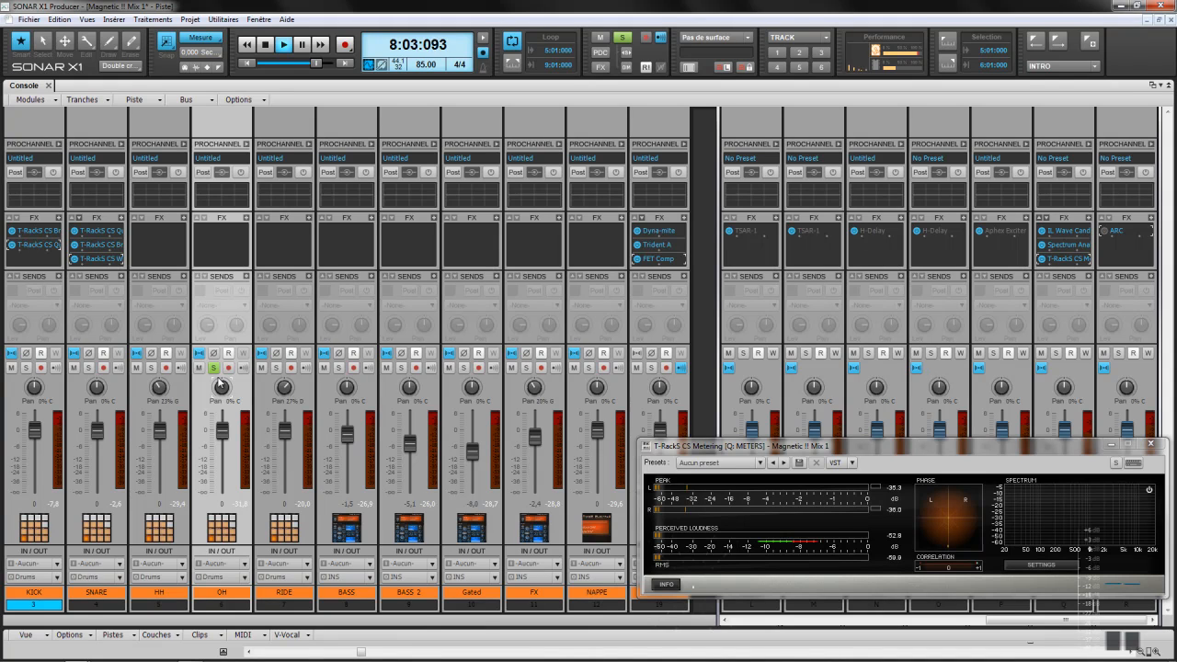
Step: Insert T-RackS CS Prog EQ 1A on OH and raise its high BOOST to about 7.8
{"action": "right_click", "coordinate": [245, 219]}
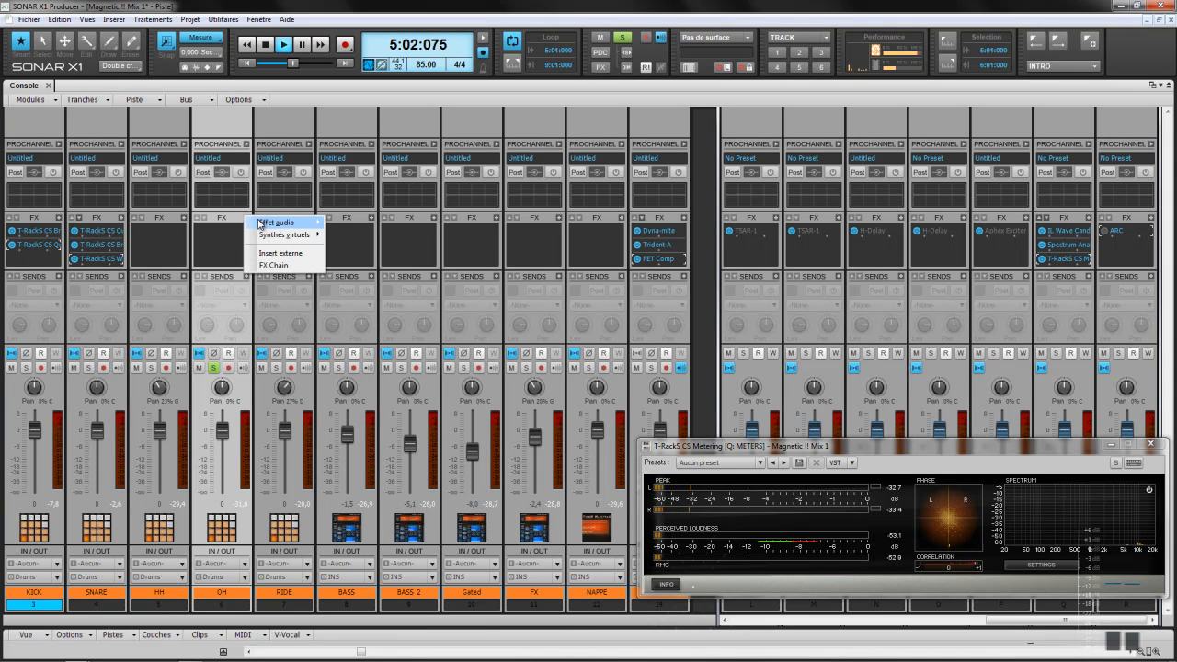
{"action": "mouse_move", "coordinate": [313, 224]}
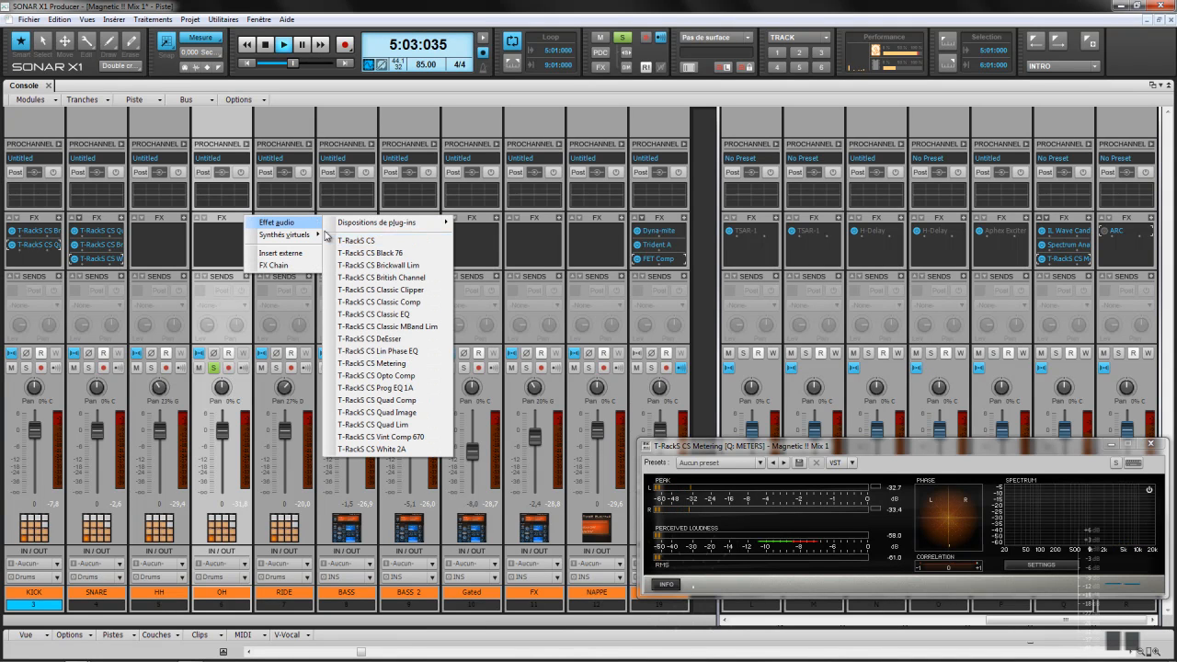
{"action": "left_click", "coordinate": [376, 387]}
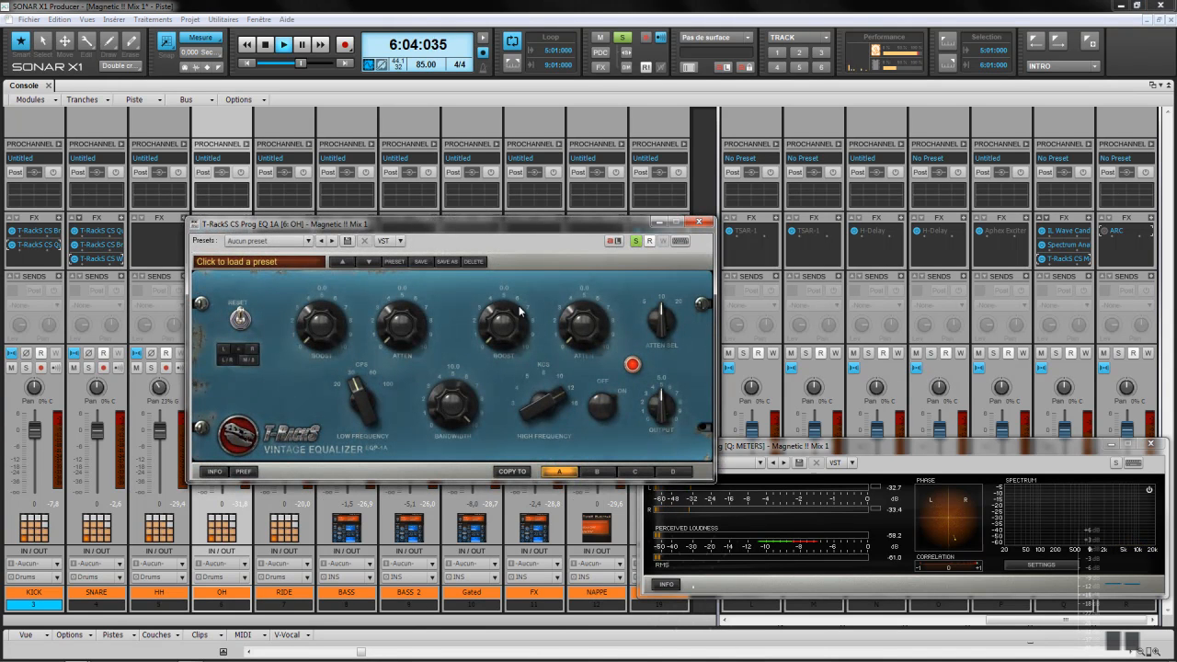
{"action": "left_click_drag", "start_coordinate": [480, 224], "coordinate": [643, 212]}
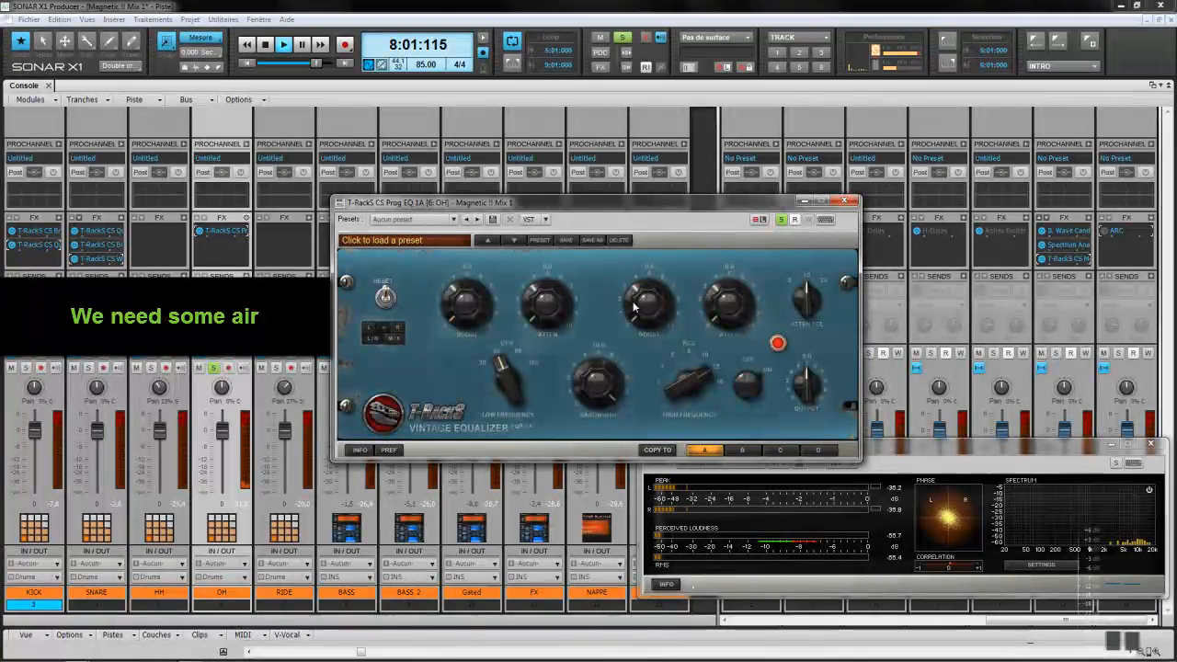
{"action": "scroll", "coordinate": [649, 315], "scroll_direction": "up", "scroll_amount": 6}
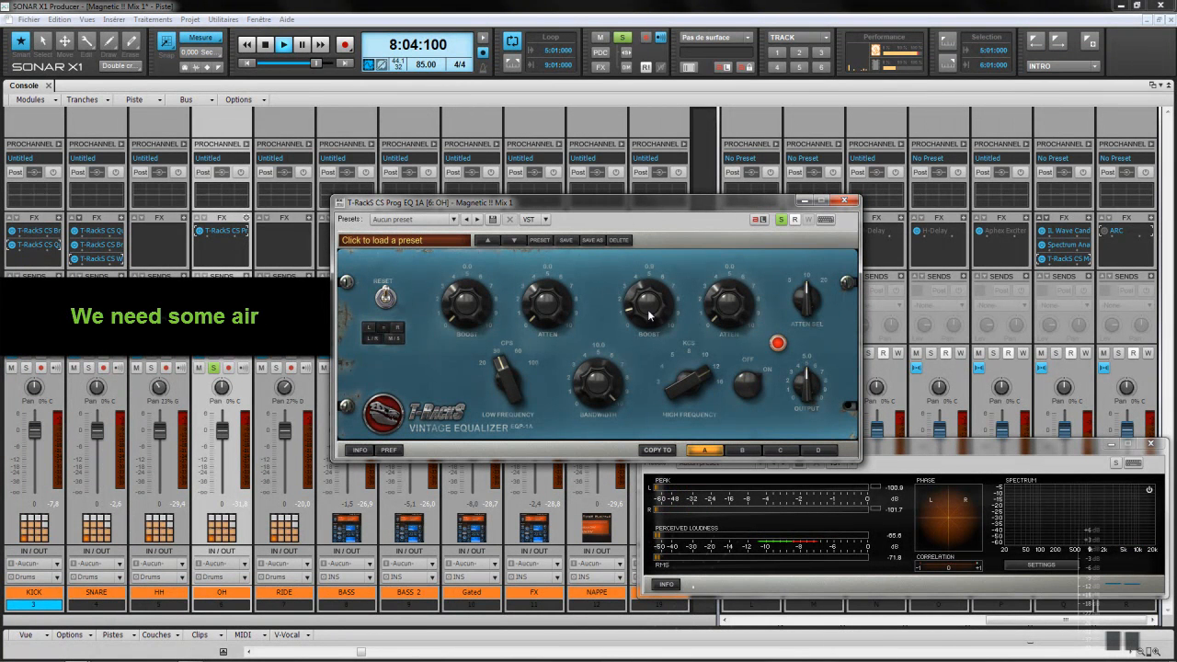
{"action": "scroll", "coordinate": [648, 315], "scroll_direction": "up", "scroll_amount": 6}
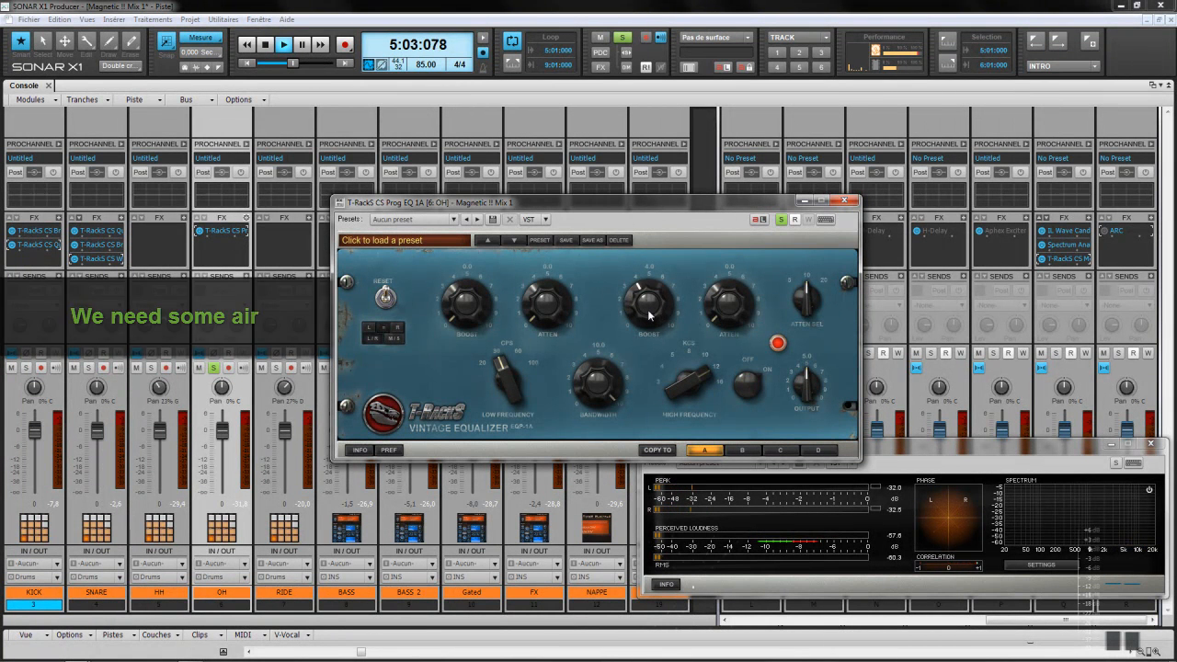
{"action": "scroll", "coordinate": [648, 315], "scroll_direction": "down", "scroll_amount": 10}
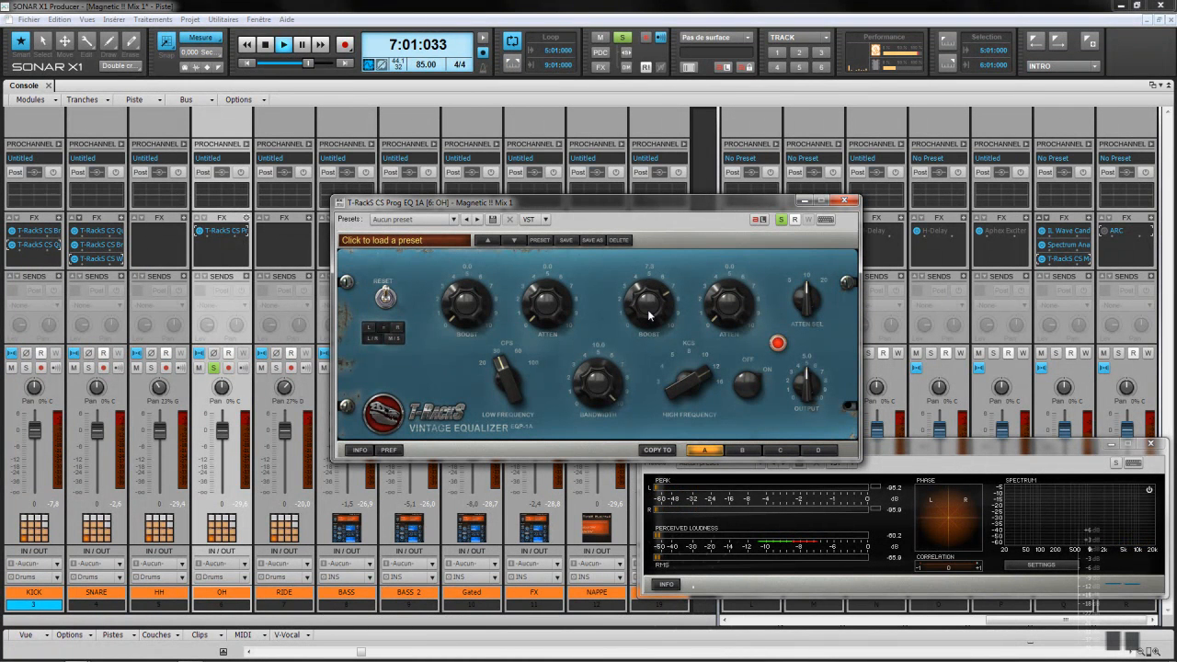
{"action": "scroll", "coordinate": [648, 315], "scroll_direction": "up", "scroll_amount": 1}
{"action": "scroll", "coordinate": [647, 309], "scroll_direction": "up", "scroll_amount": 1}
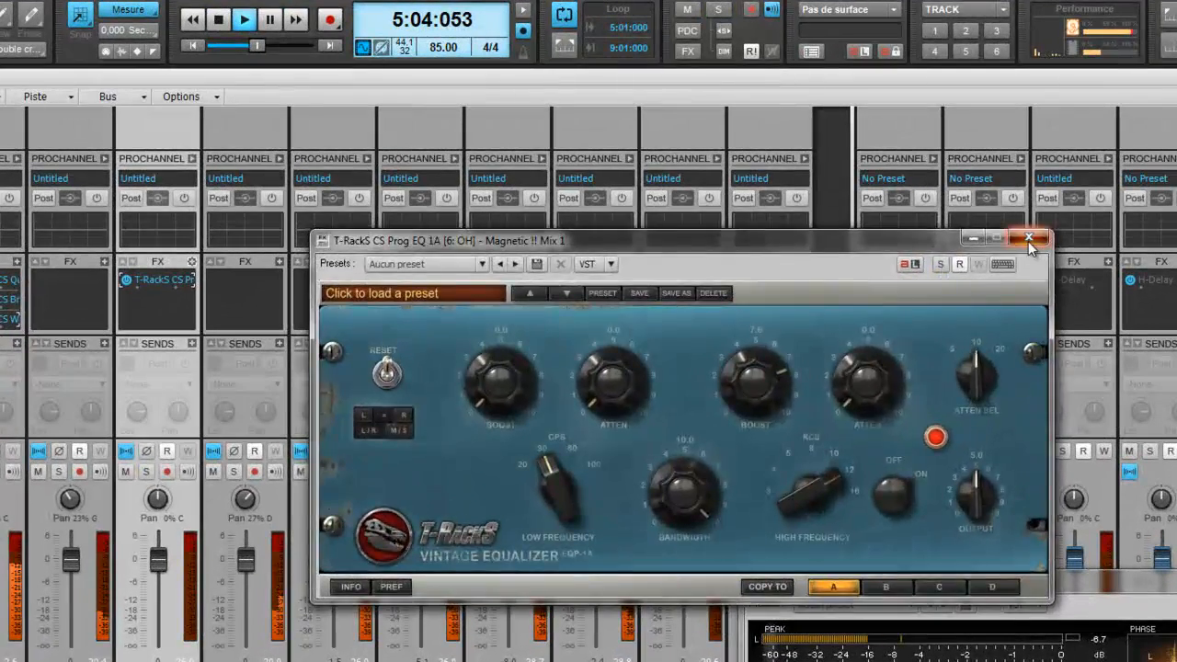
Step: Close and reopen the Prog EQ 1A on OH to check its settings
{"action": "left_click", "coordinate": [950, 222]}
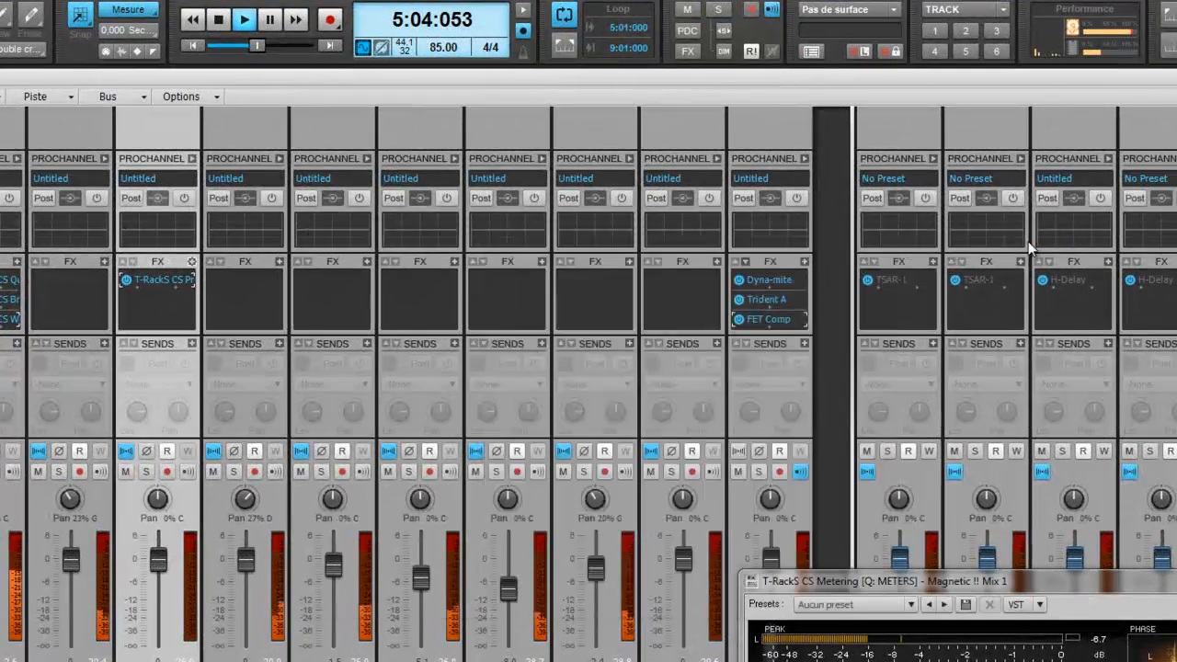
{"action": "mouse_move", "coordinate": [166, 562]}
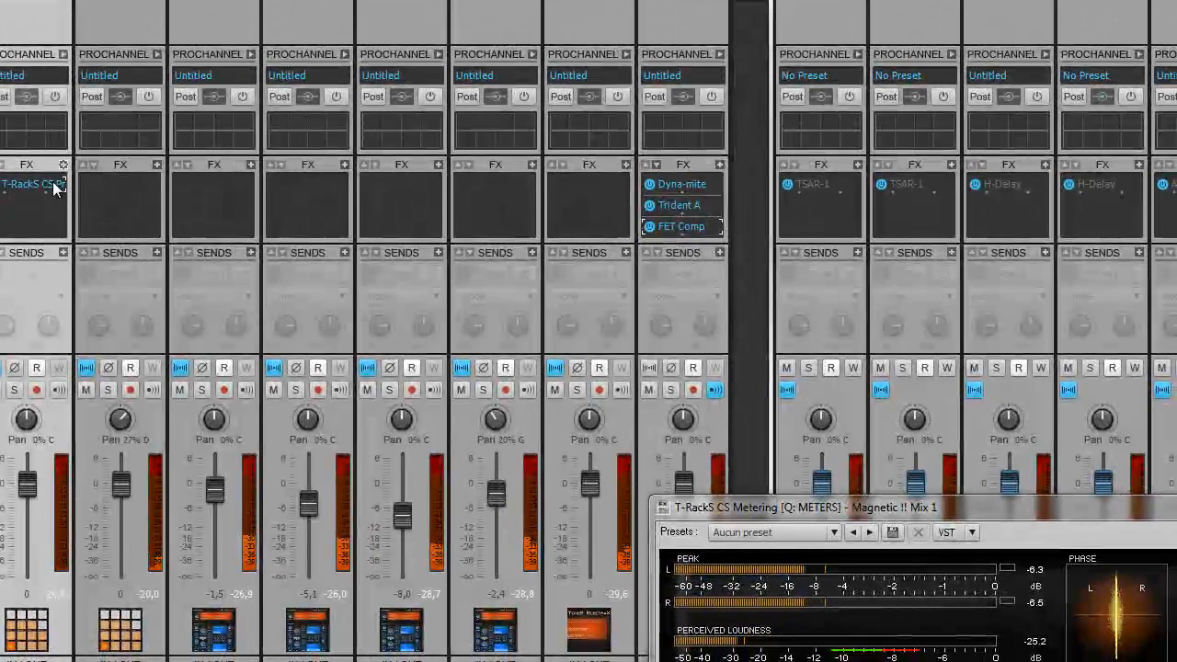
{"action": "double_click", "coordinate": [55, 186]}
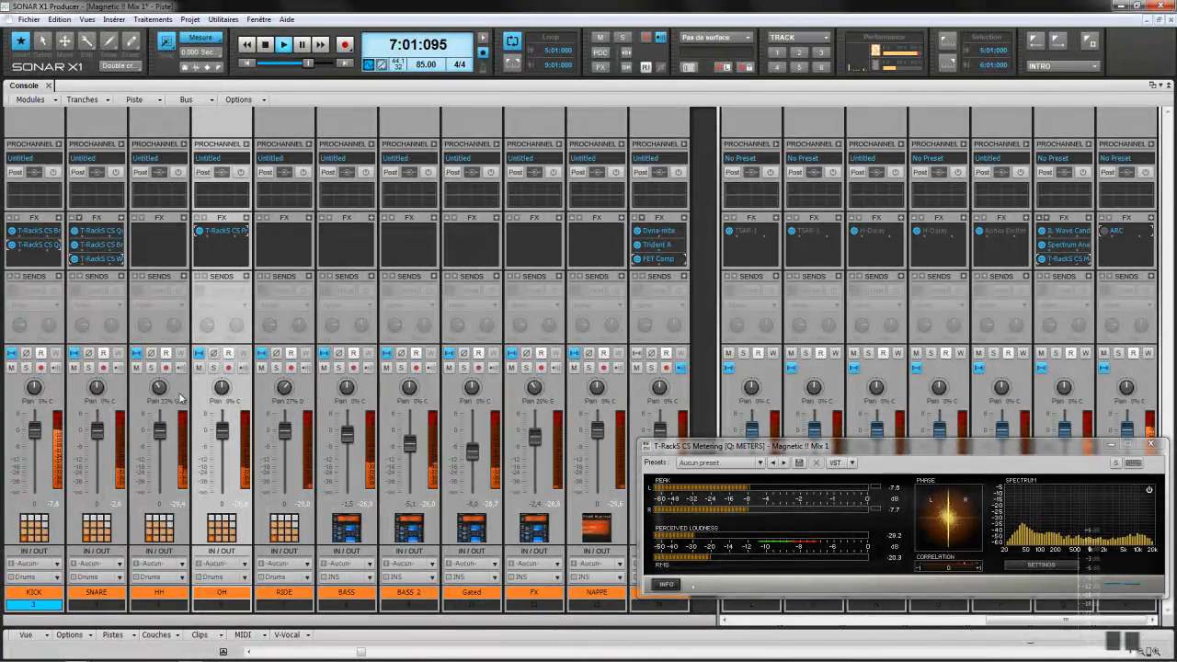
Step: Solo OH and NAPPE together to compare them, then unsolo both
{"action": "left_click", "coordinate": [214, 368]}
{"action": "left_click", "coordinate": [651, 368]}
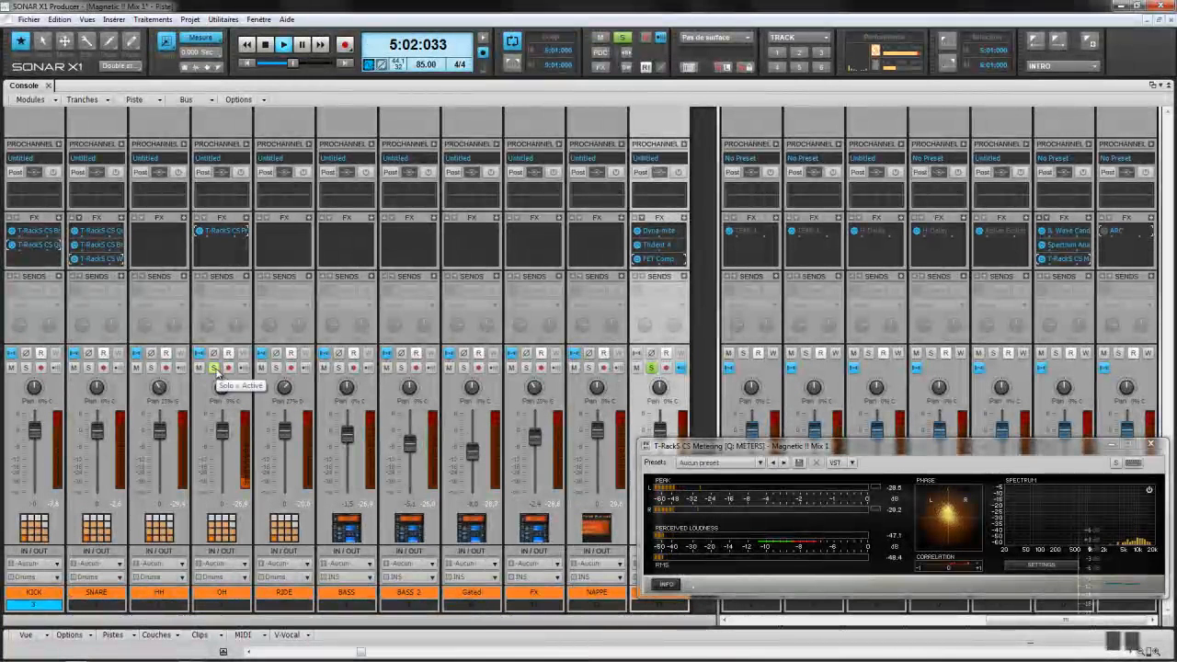
{"action": "left_click", "coordinate": [215, 368]}
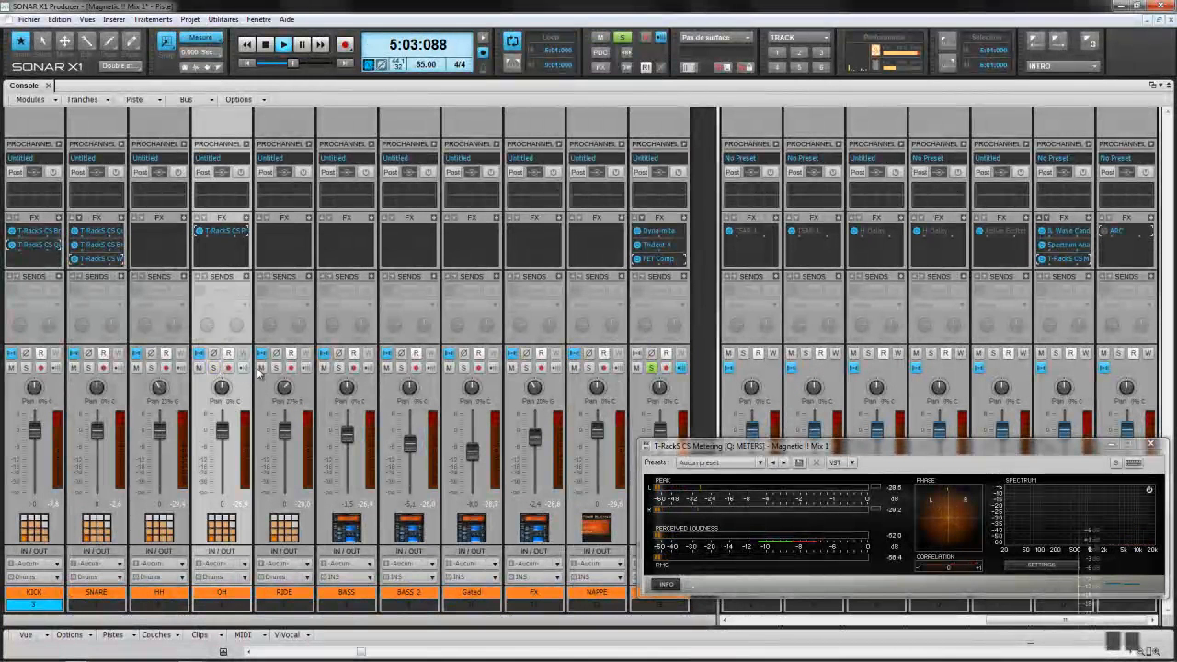
{"action": "left_click", "coordinate": [651, 369]}
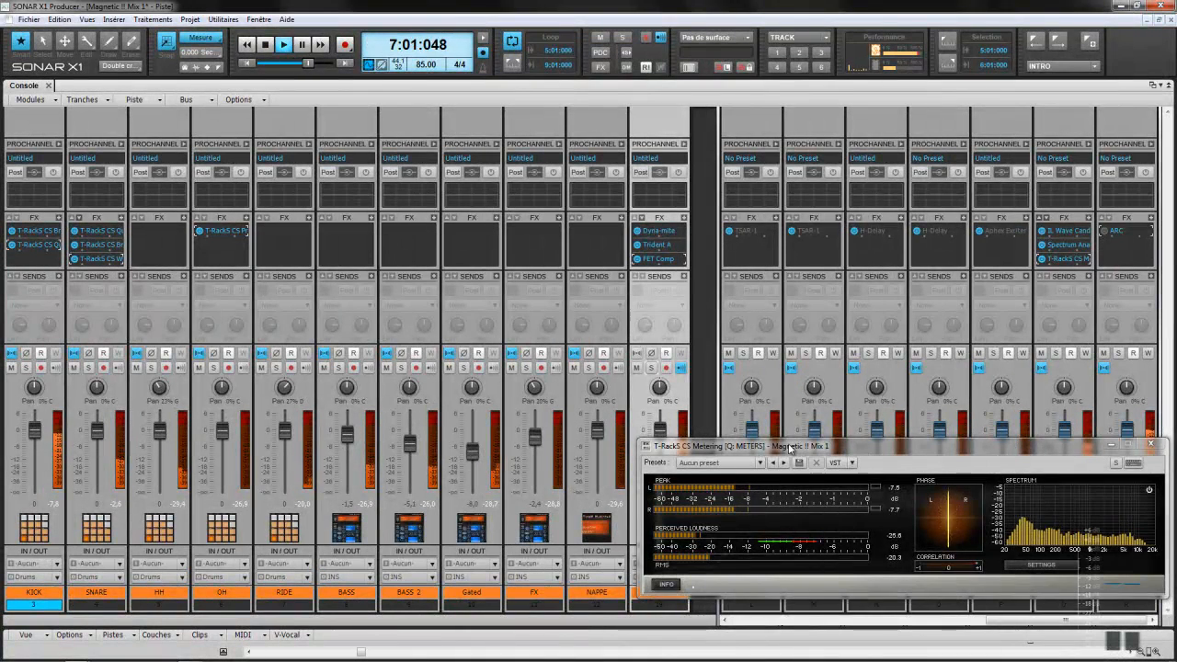
{"action": "left_click_drag", "start_coordinate": [782, 451], "coordinate": [784, 513]}
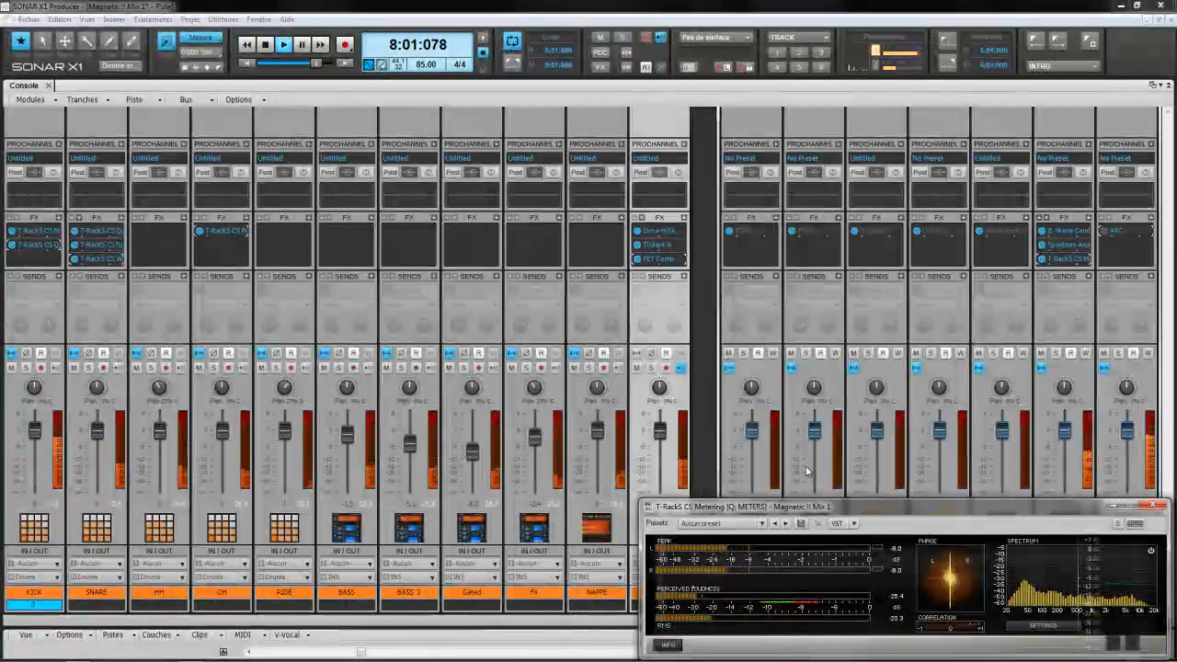
Step: Mute BASS 2, Gated, FX and NAPPE, then solo BASS together with Piste 19
{"action": "left_click_drag", "start_coordinate": [799, 503], "coordinate": [800, 314]}
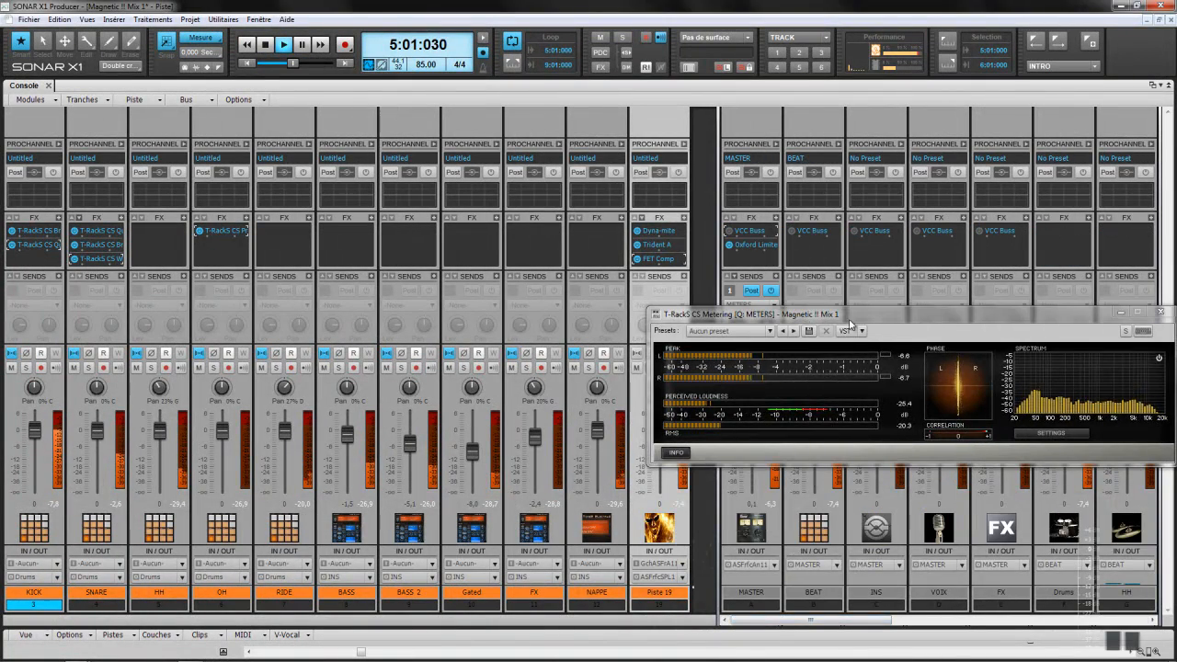
{"action": "left_click_drag", "start_coordinate": [809, 314], "coordinate": [839, 460]}
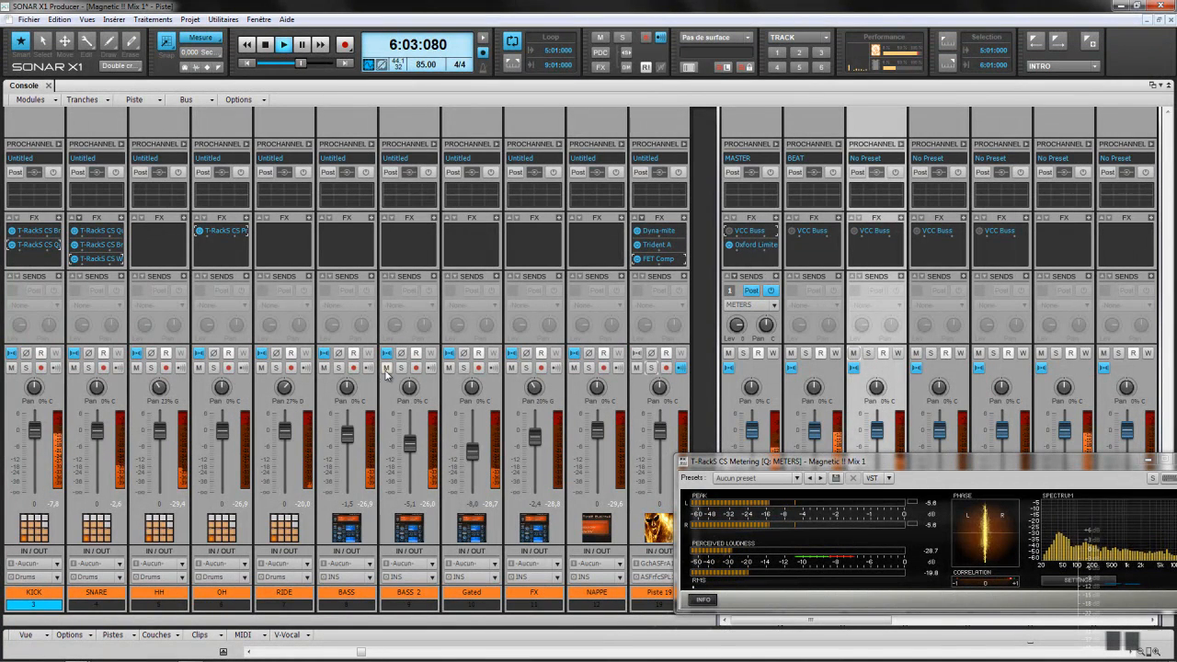
{"action": "left_click", "coordinate": [386, 368]}
{"action": "left_click", "coordinate": [448, 368]}
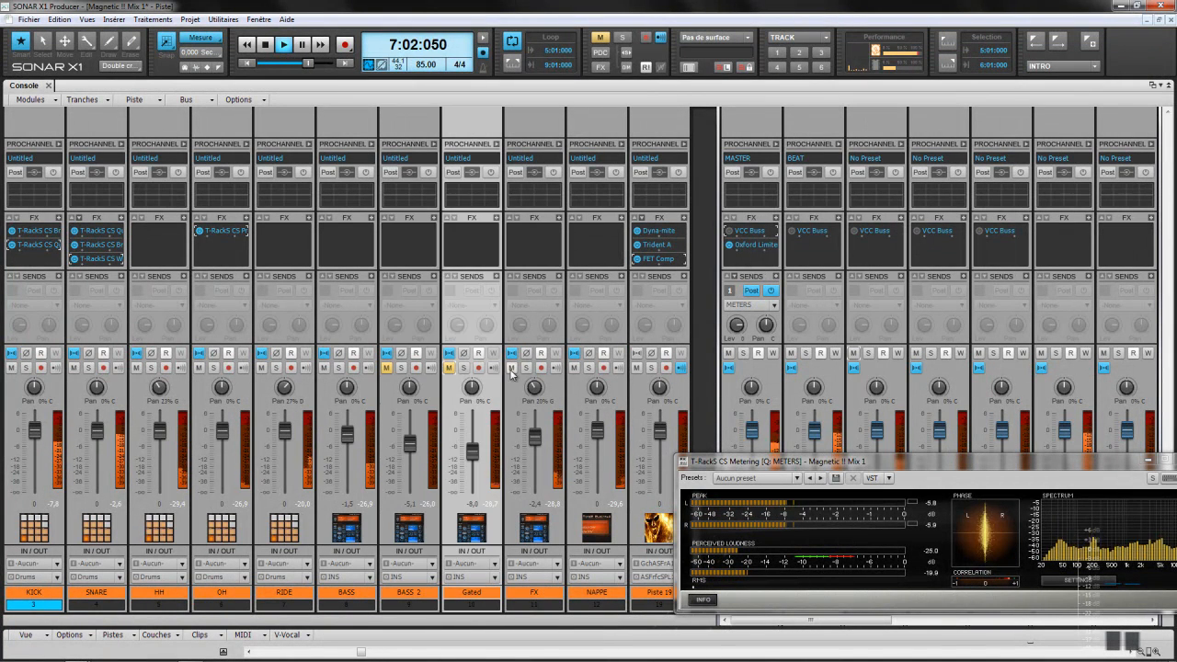
{"action": "left_click", "coordinate": [511, 368]}
{"action": "left_click", "coordinate": [574, 367]}
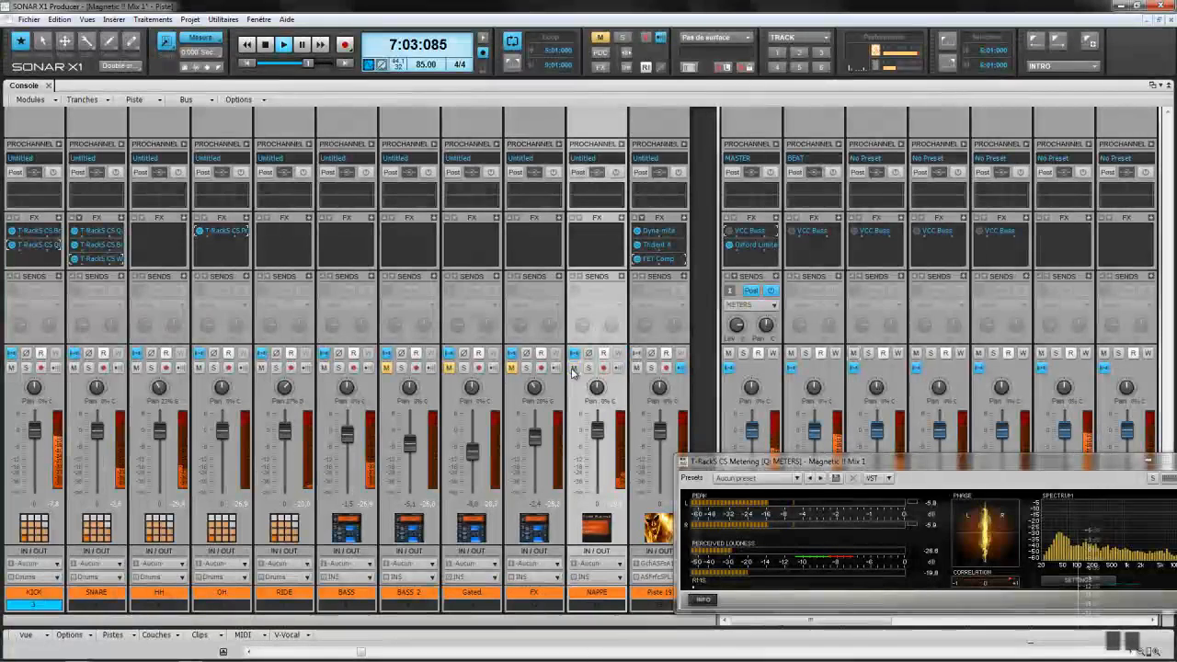
{"action": "left_click", "coordinate": [339, 368]}
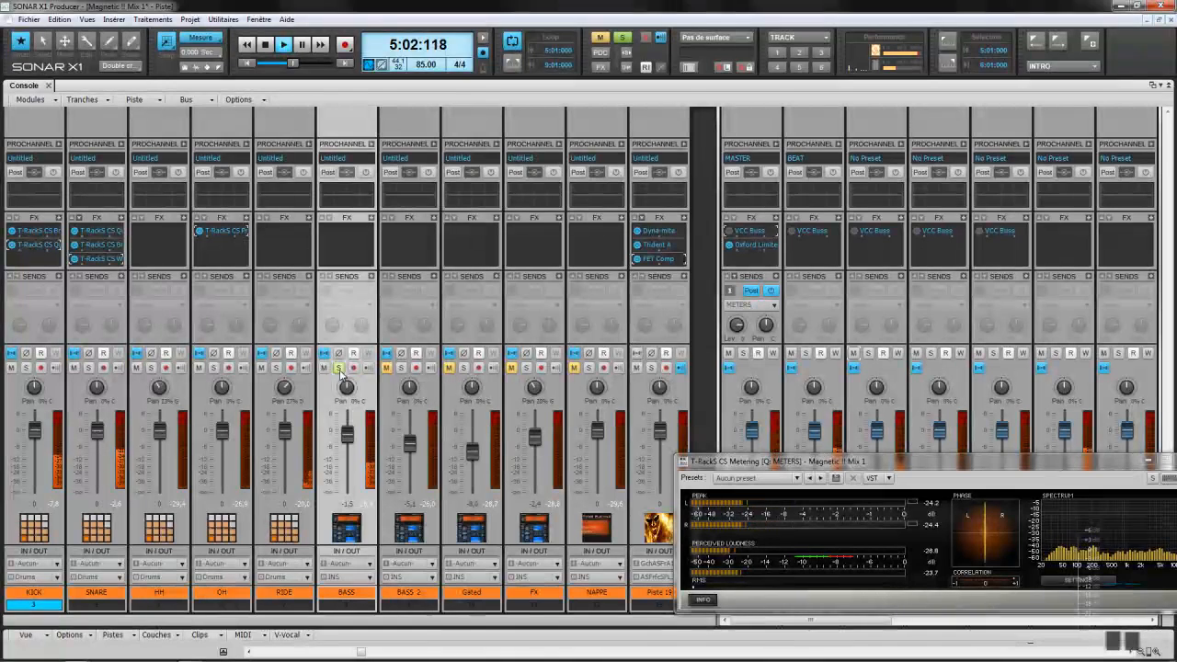
{"action": "left_click", "coordinate": [651, 368]}
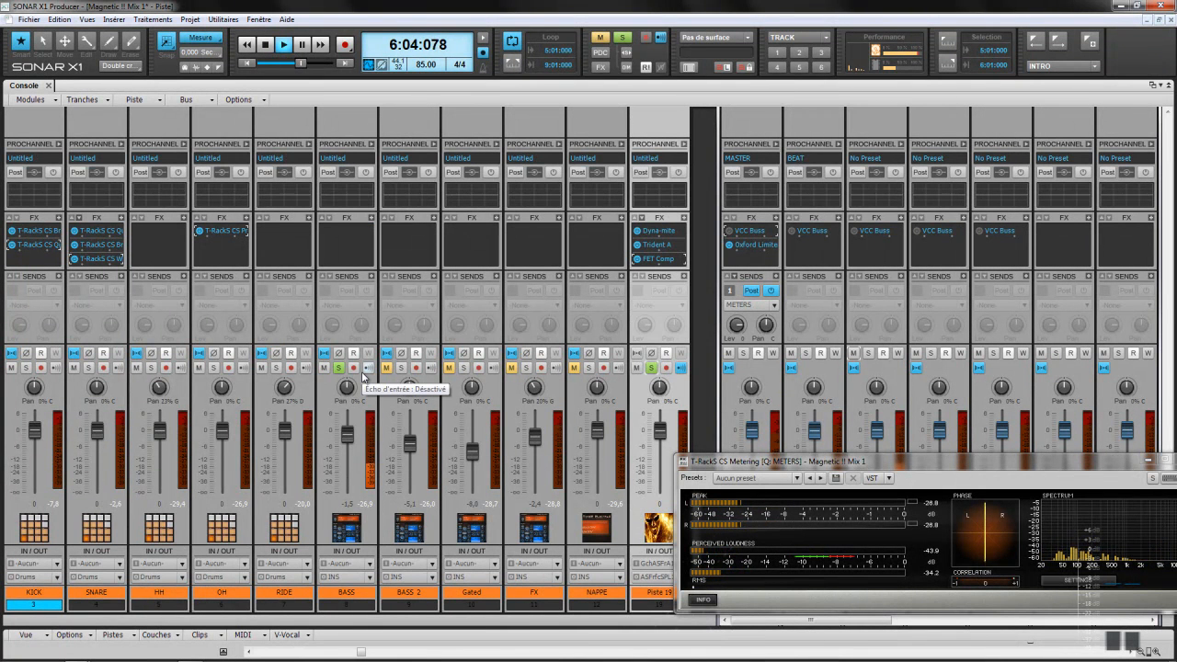
Step: Insert T-RackS CS White 2A on BASS and raise Peak Reduction to about 52.6
{"action": "right_click", "coordinate": [371, 222]}
{"action": "mouse_move", "coordinate": [400, 227]}
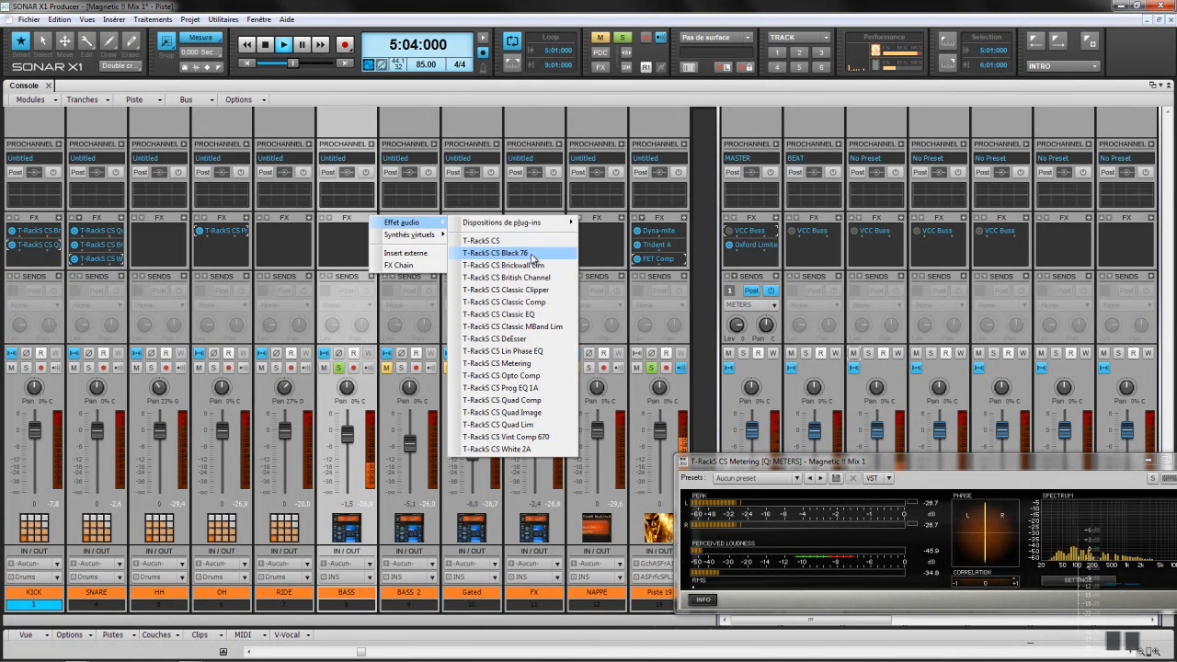
{"action": "left_click", "coordinate": [527, 449]}
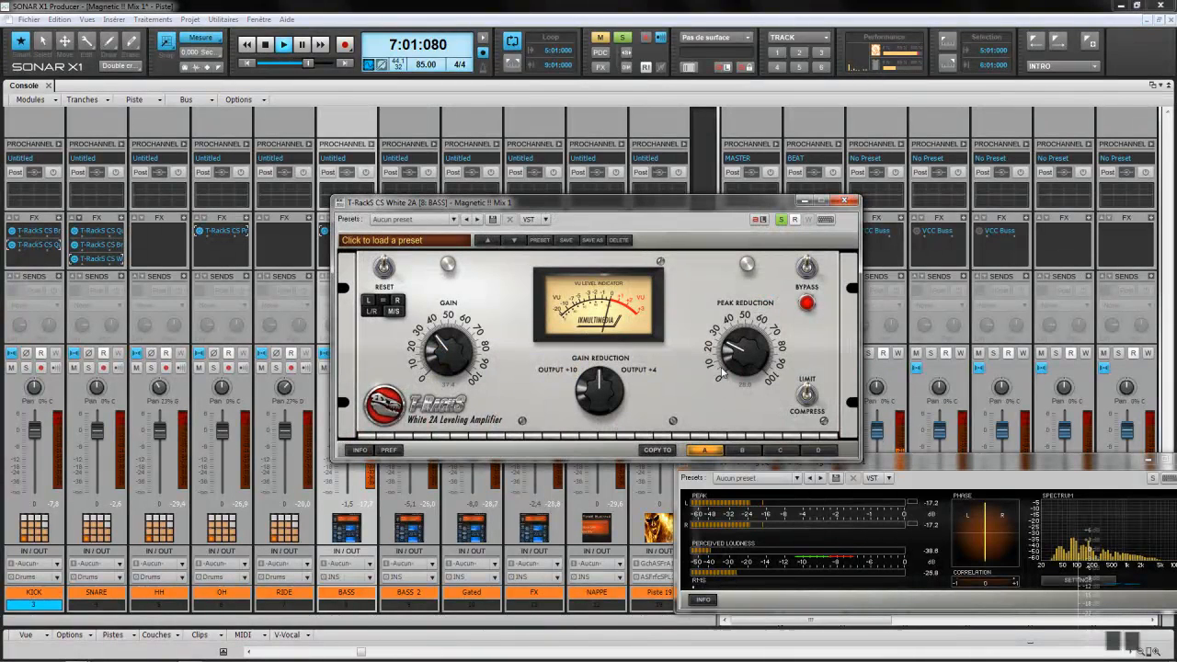
{"action": "scroll", "coordinate": [745, 354], "scroll_direction": "up", "scroll_amount": 2}
{"action": "scroll", "coordinate": [745, 354], "scroll_direction": "up", "scroll_amount": 3}
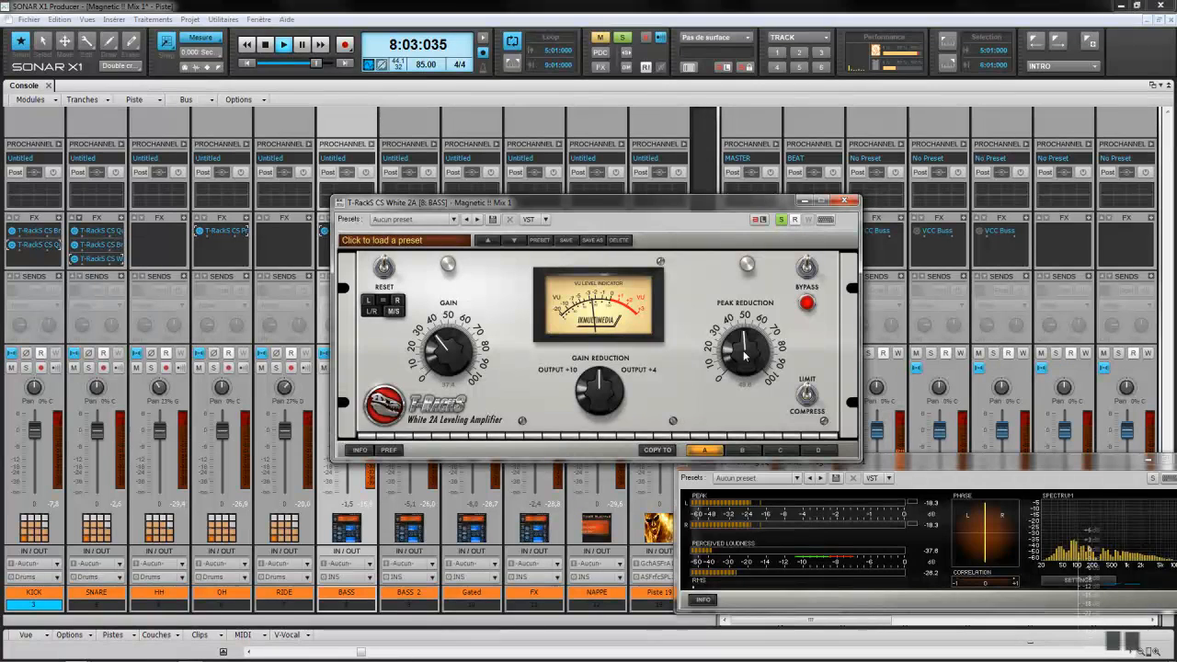
{"action": "scroll", "coordinate": [745, 354], "scroll_direction": "up", "scroll_amount": 1}
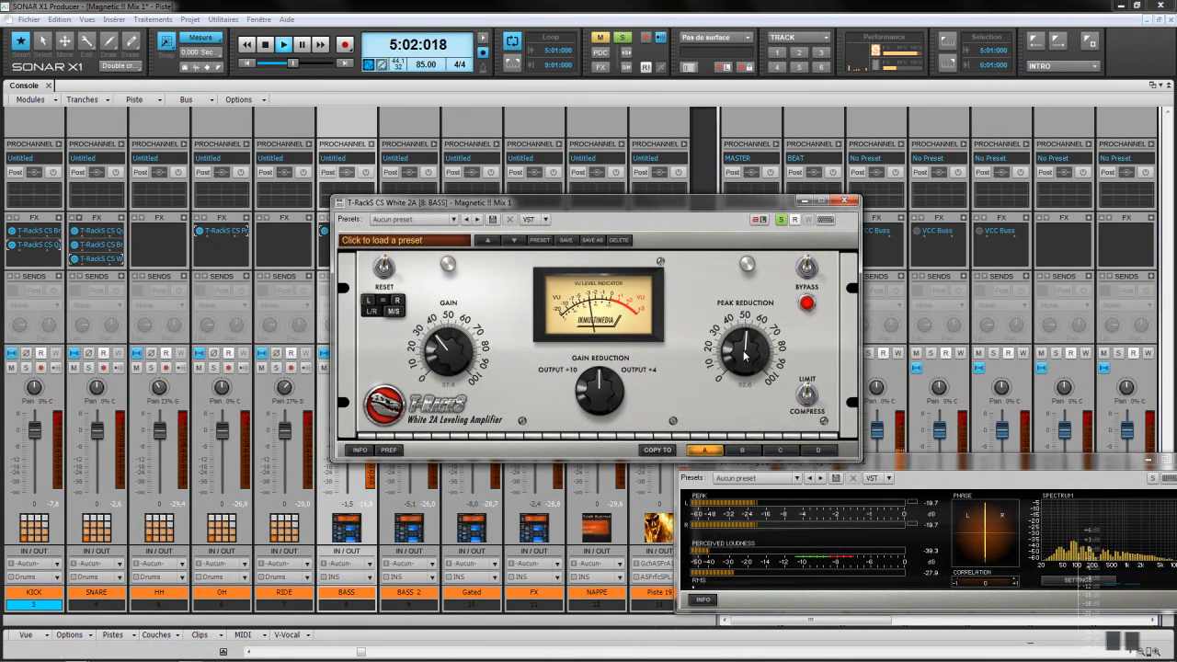
{"action": "left_click_drag", "start_coordinate": [542, 202], "coordinate": [670, 157]}
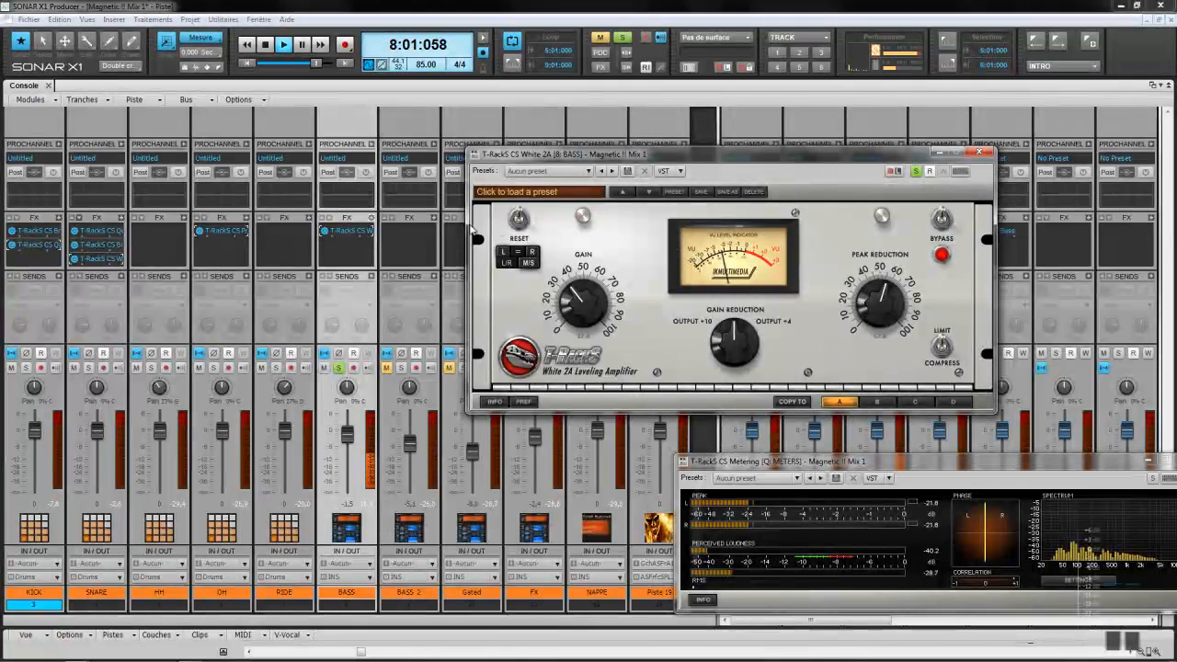
{"action": "right_click", "coordinate": [384, 220]}
{"action": "mouse_move", "coordinate": [401, 228]}
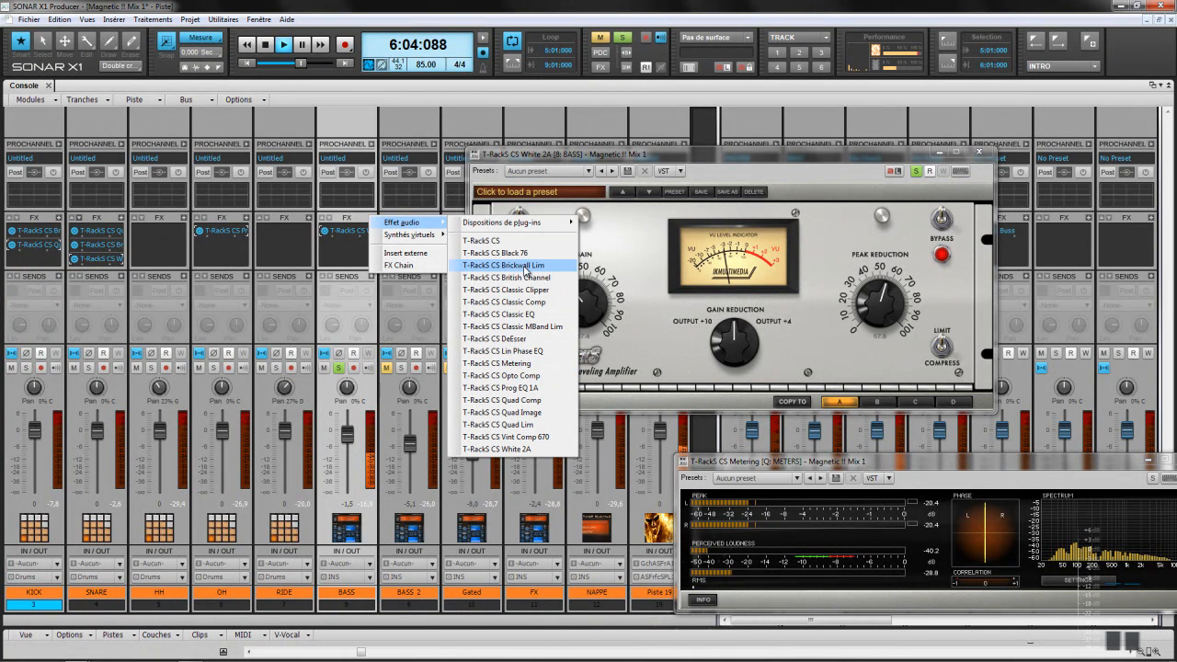
Step: Insert T-RackS CS British Channel on BASS, enable its filter, and set high-pass near 83 Hz
{"action": "left_click", "coordinate": [527, 277]}
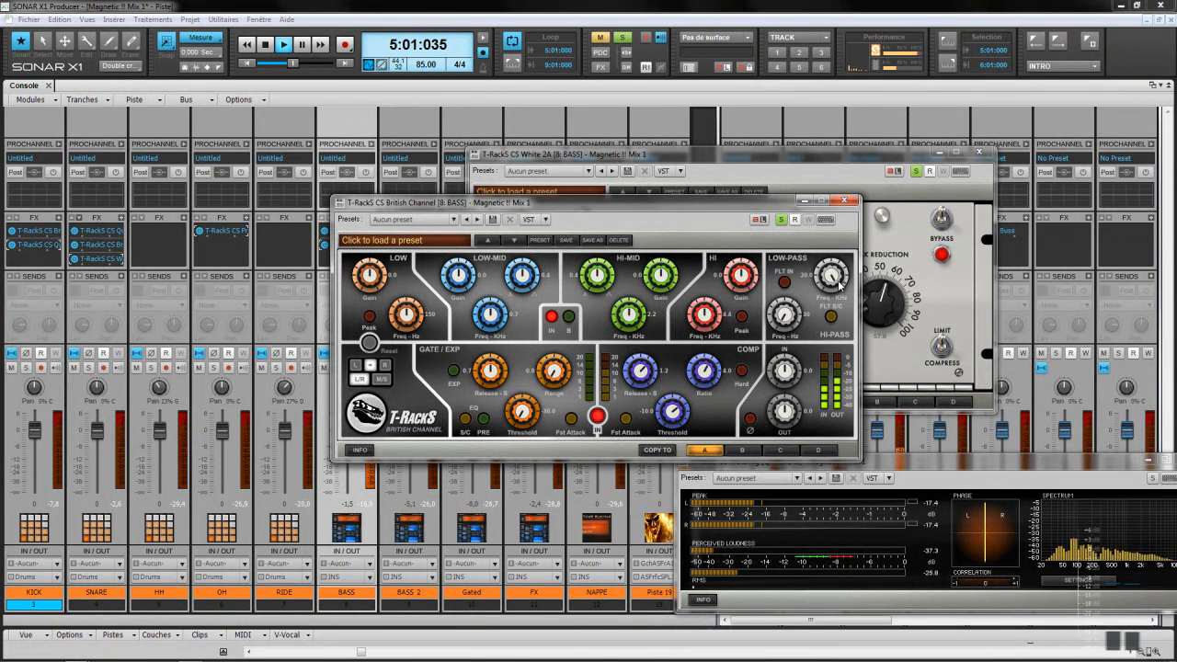
{"action": "left_click", "coordinate": [783, 281]}
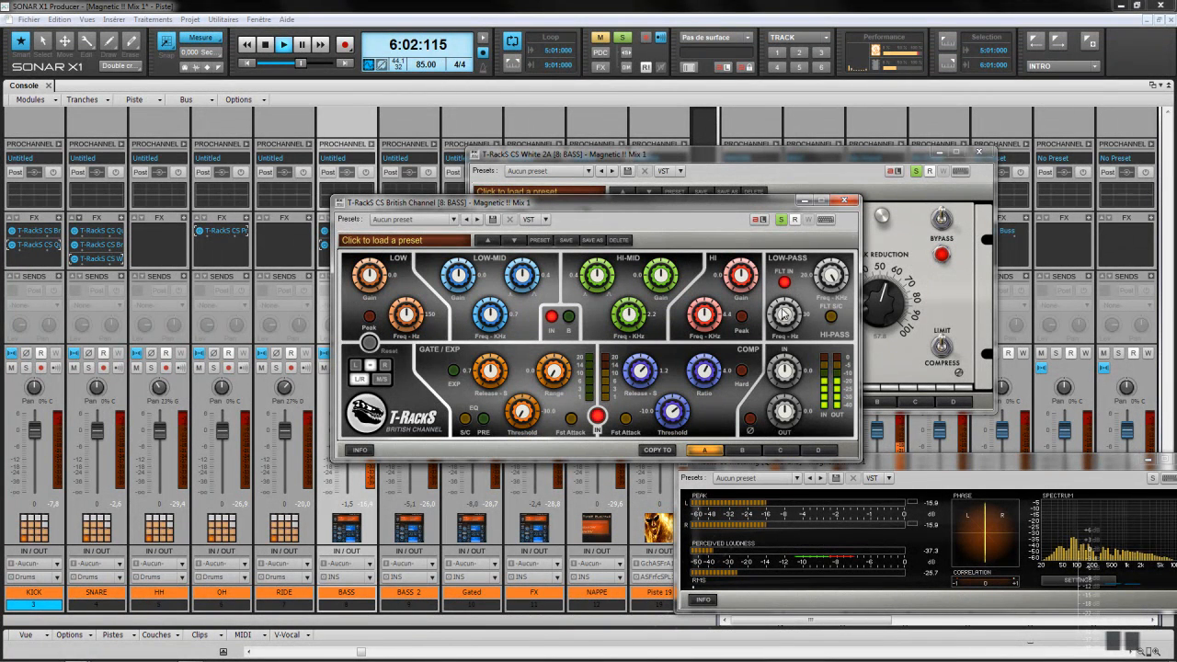
{"action": "scroll", "coordinate": [783, 319], "scroll_direction": "up", "scroll_amount": 3}
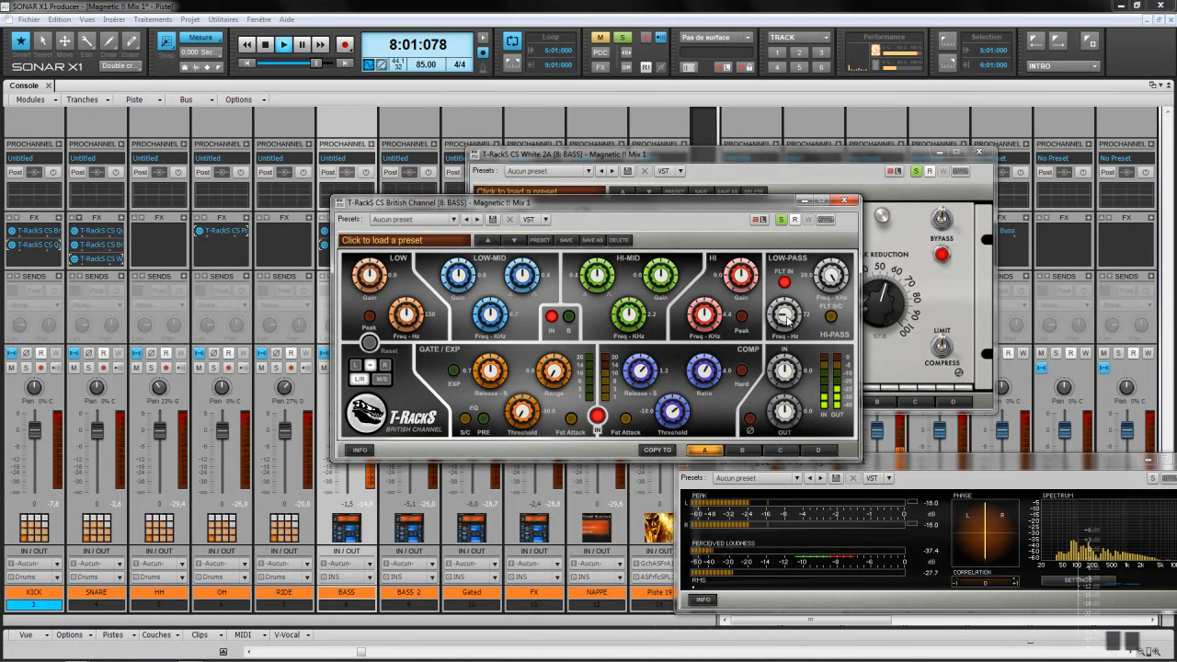
{"action": "left_click_drag", "start_coordinate": [787, 322], "coordinate": [787, 319]}
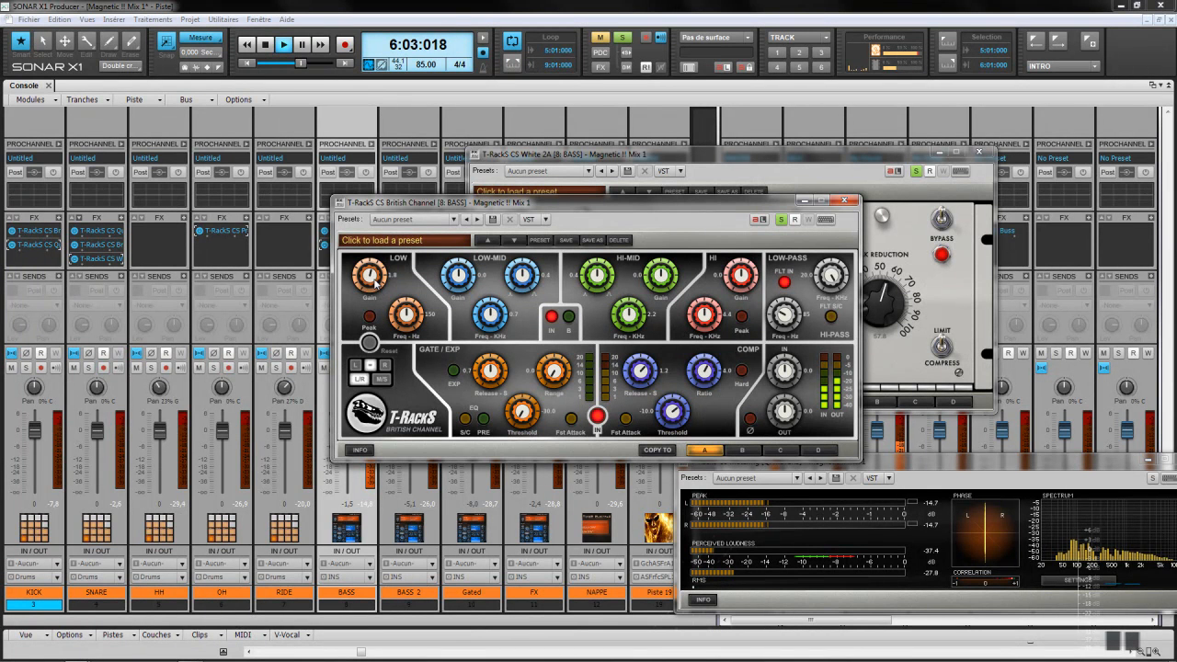
Step: On the British Channel, ease the low-mid cut to -2.8 and cut high-mid to about -8.1
{"action": "scroll", "coordinate": [375, 283], "scroll_direction": "up", "scroll_amount": 2}
{"action": "left_click_drag", "start_coordinate": [461, 278], "coordinate": [461, 275]}
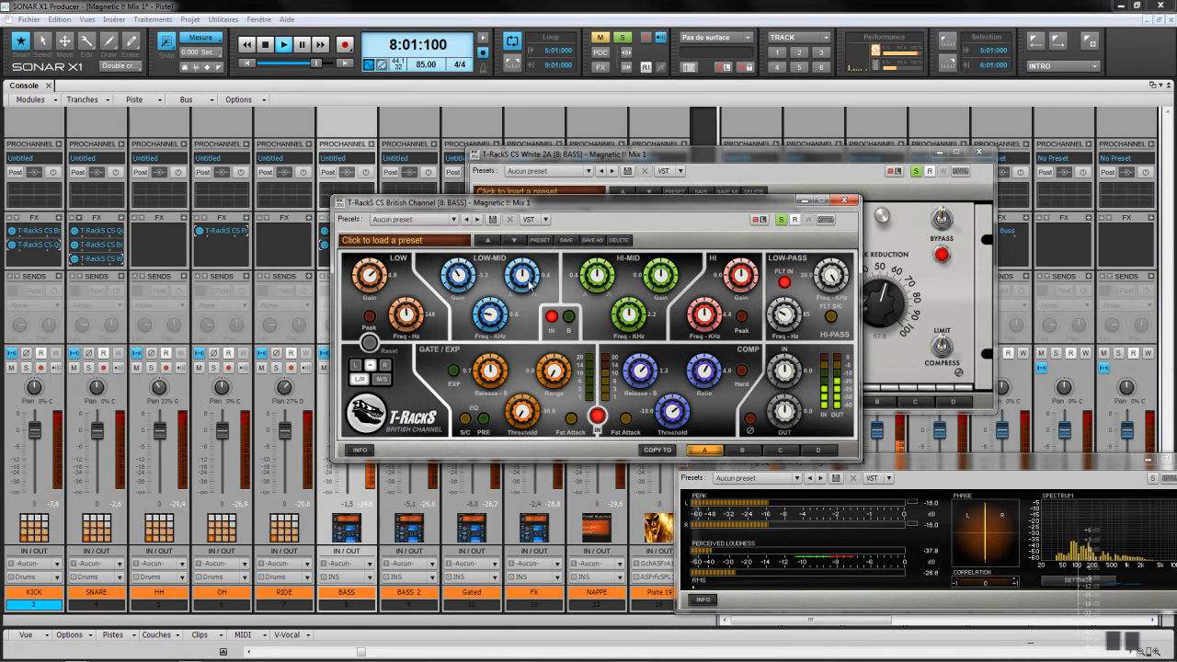
{"action": "left_click_drag", "start_coordinate": [665, 277], "coordinate": [666, 281]}
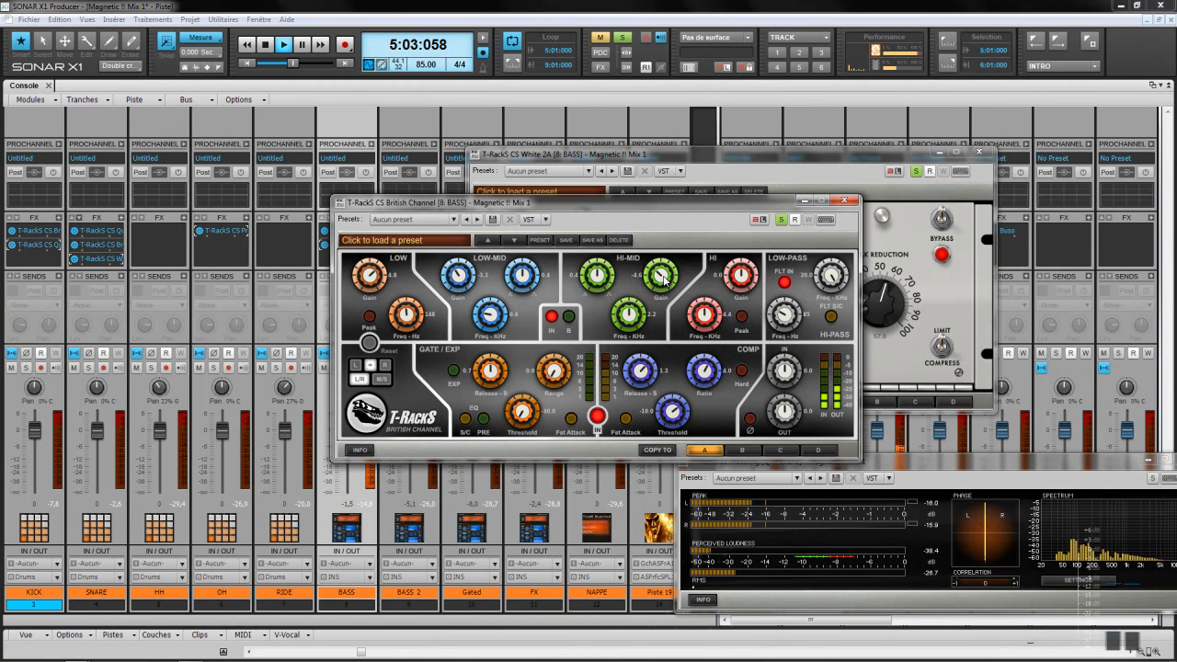
{"action": "left_click_drag", "start_coordinate": [665, 280], "coordinate": [665, 281]}
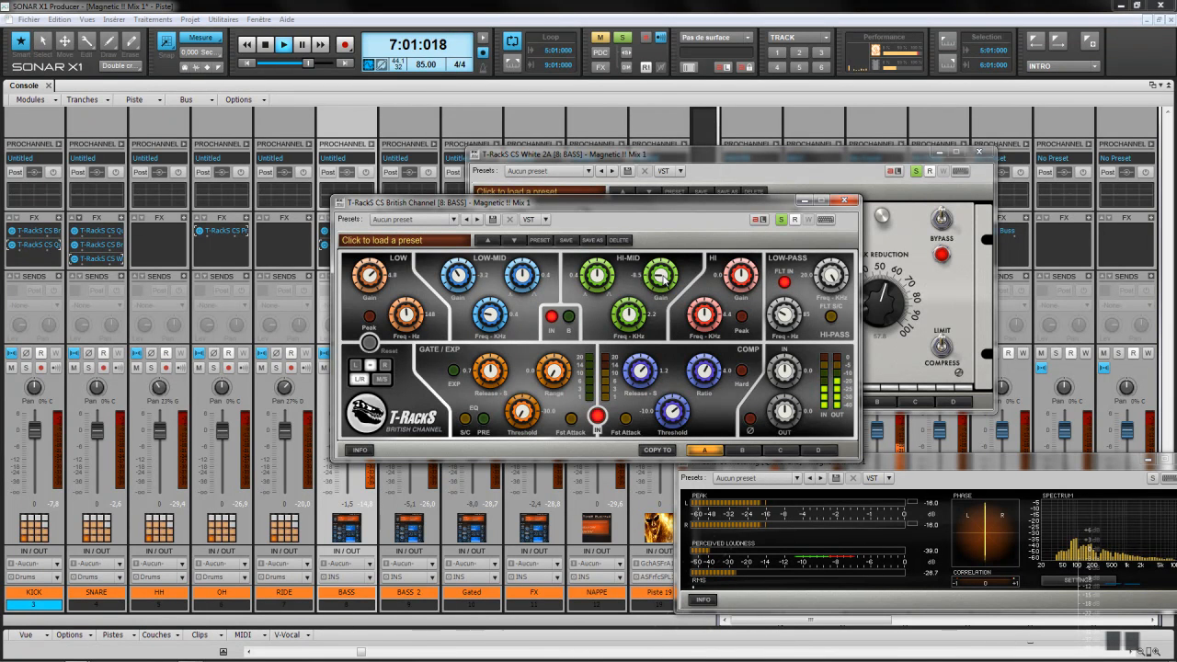
Step: Clear all solos, then set British Channel HI-MID gain to -0.9 and output to -3.8
{"action": "left_click", "coordinate": [623, 41]}
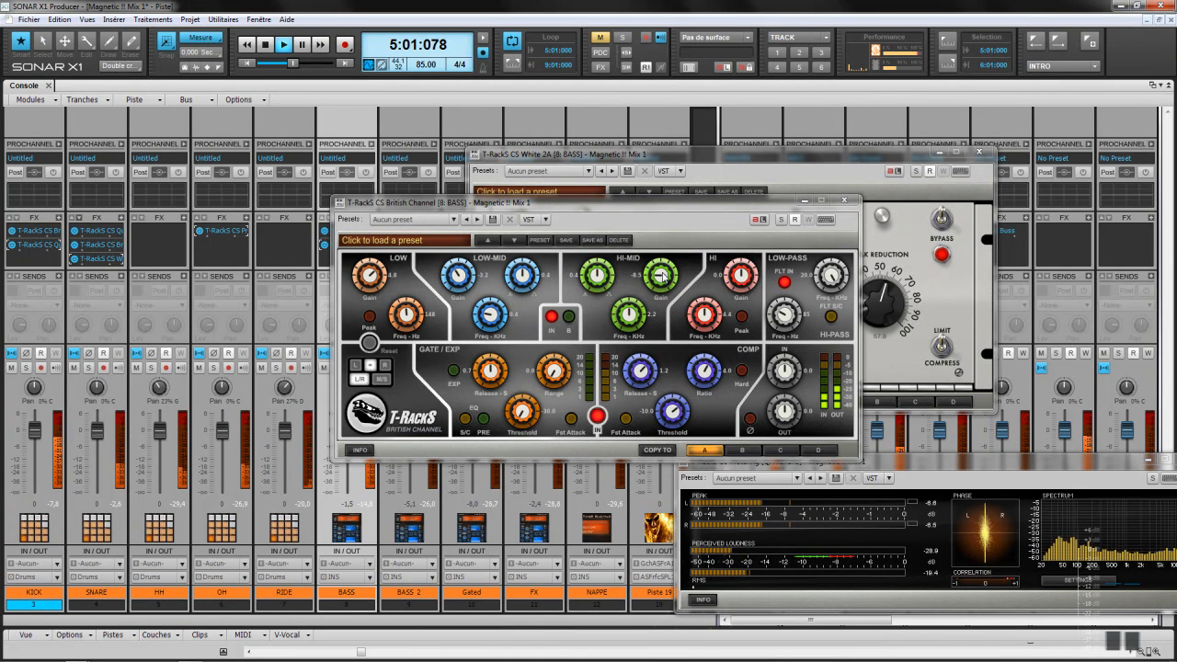
{"action": "left_click_drag", "start_coordinate": [660, 274], "coordinate": [666, 282]}
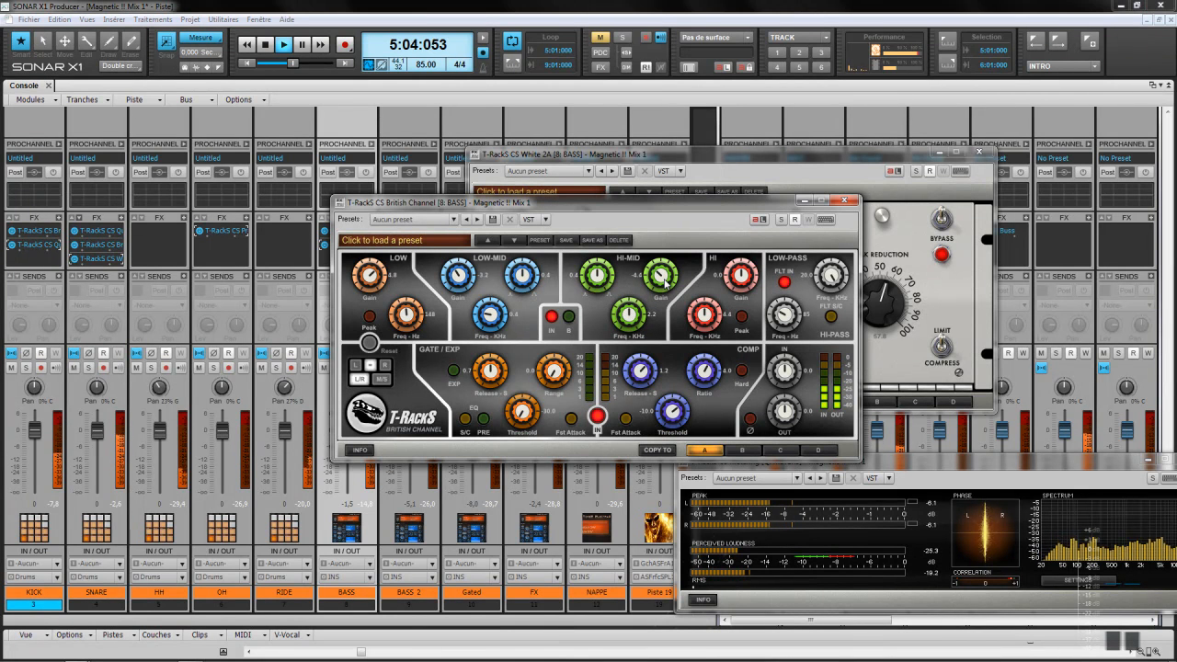
{"action": "scroll", "coordinate": [666, 282], "scroll_direction": "up", "scroll_amount": 6}
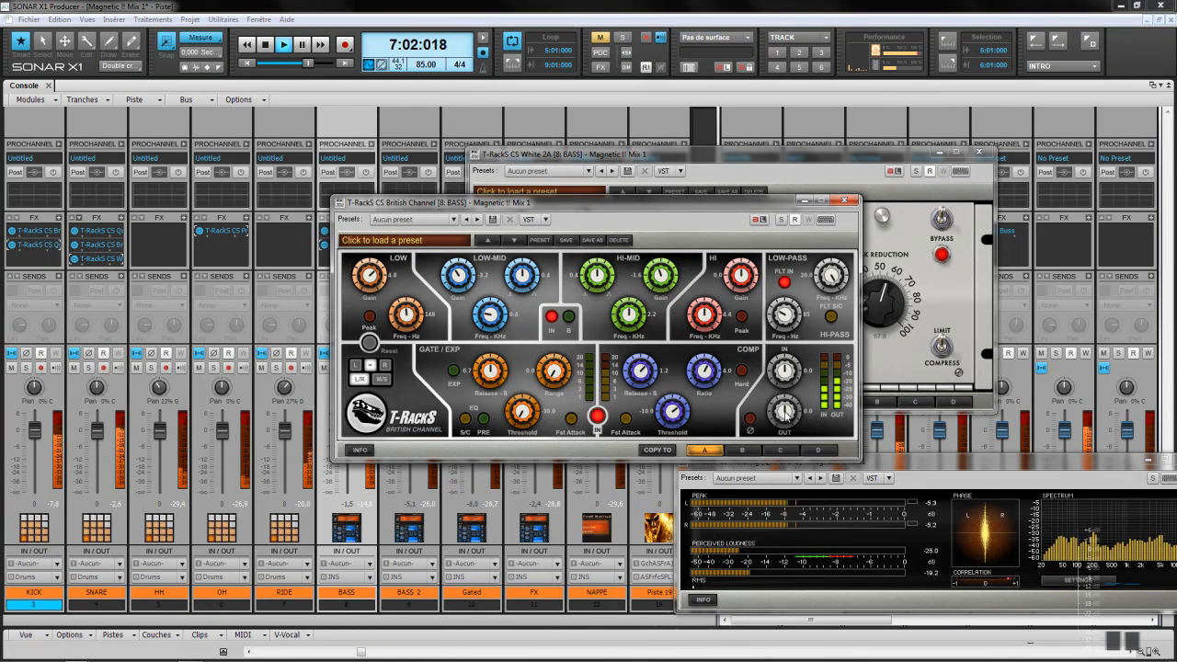
{"action": "scroll", "coordinate": [784, 412], "scroll_direction": "down", "scroll_amount": 1}
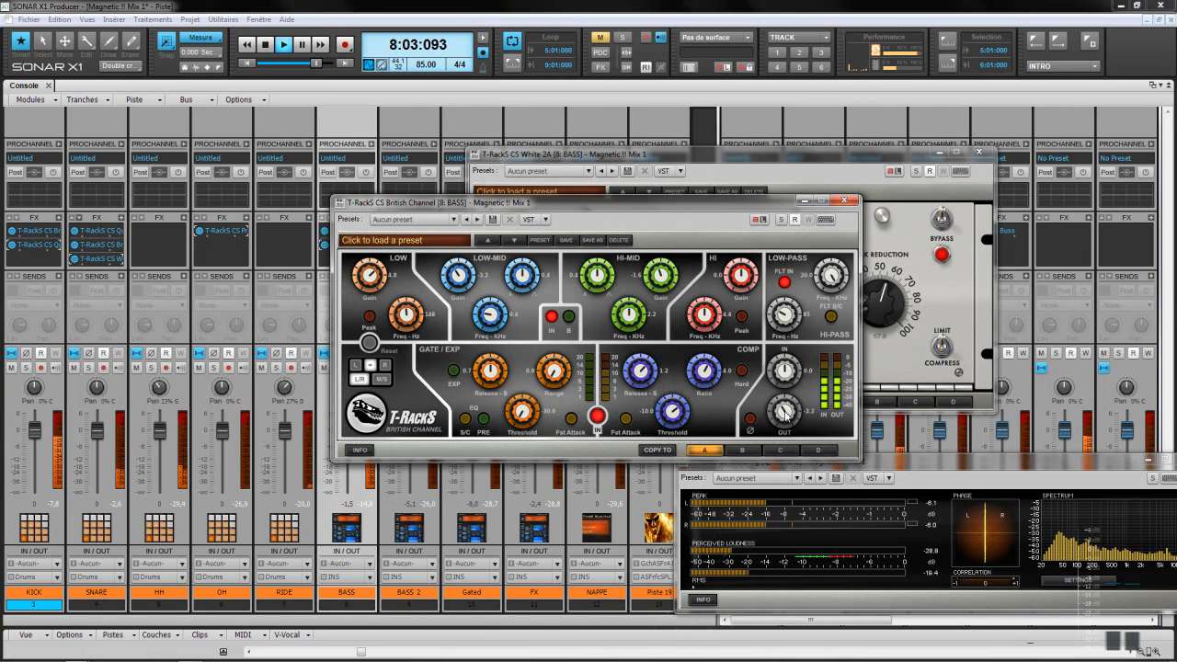
{"action": "scroll", "coordinate": [785, 412], "scroll_direction": "down", "scroll_amount": 2}
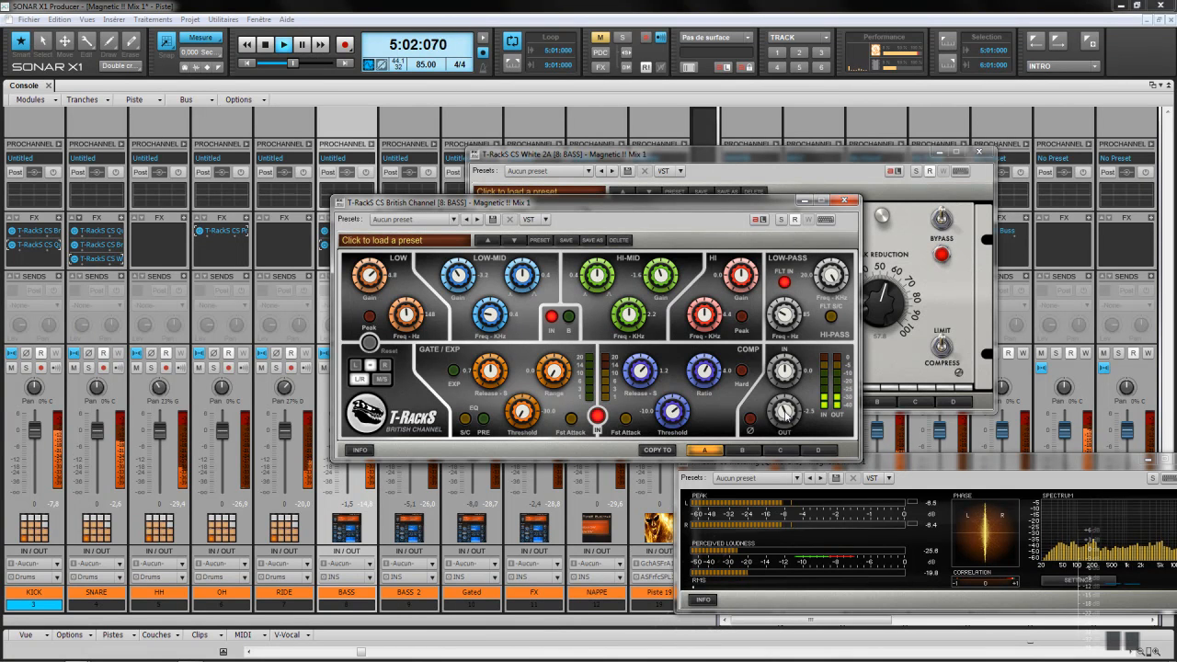
{"action": "left_click_drag", "start_coordinate": [446, 218], "coordinate": [507, 234]}
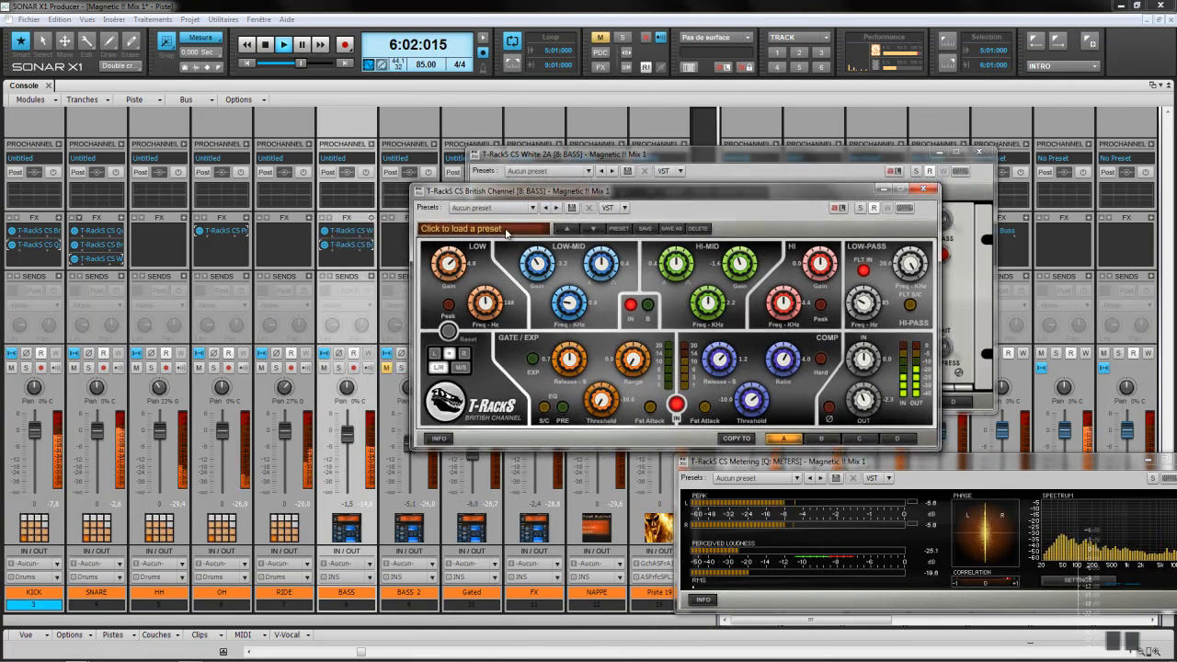
Step: Bypass and re-enable the British Channel and White 2A on BASS to compare them
{"action": "left_click", "coordinate": [325, 246]}
{"action": "left_click", "coordinate": [325, 232]}
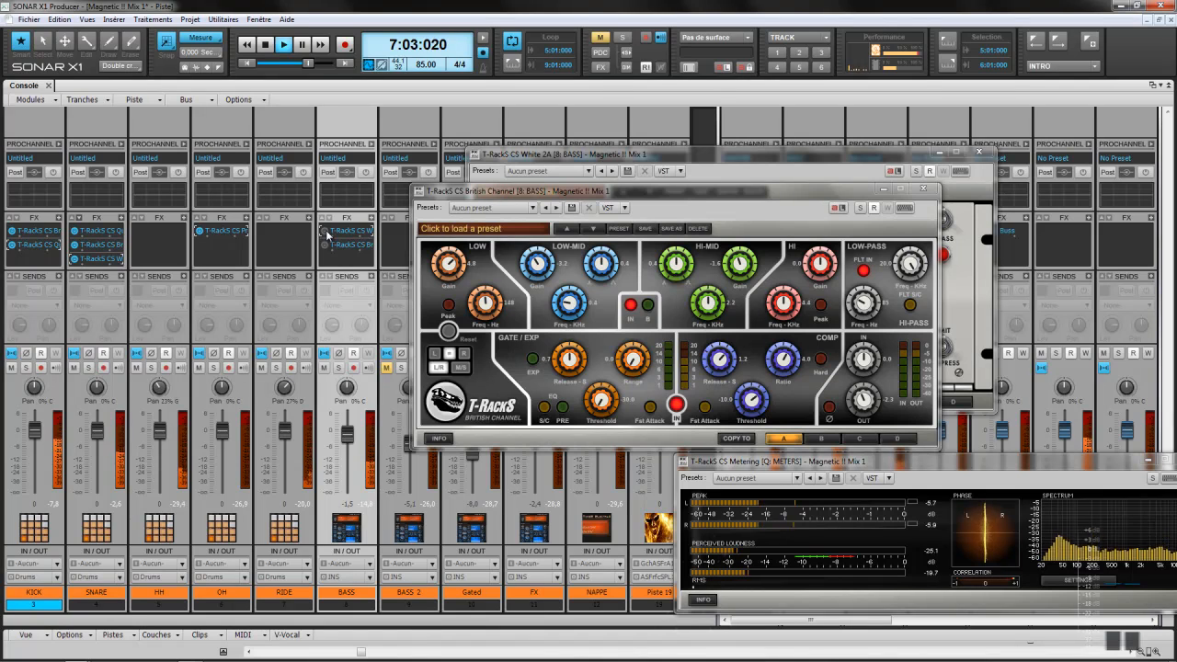
{"action": "left_click", "coordinate": [325, 232]}
{"action": "left_click", "coordinate": [326, 247]}
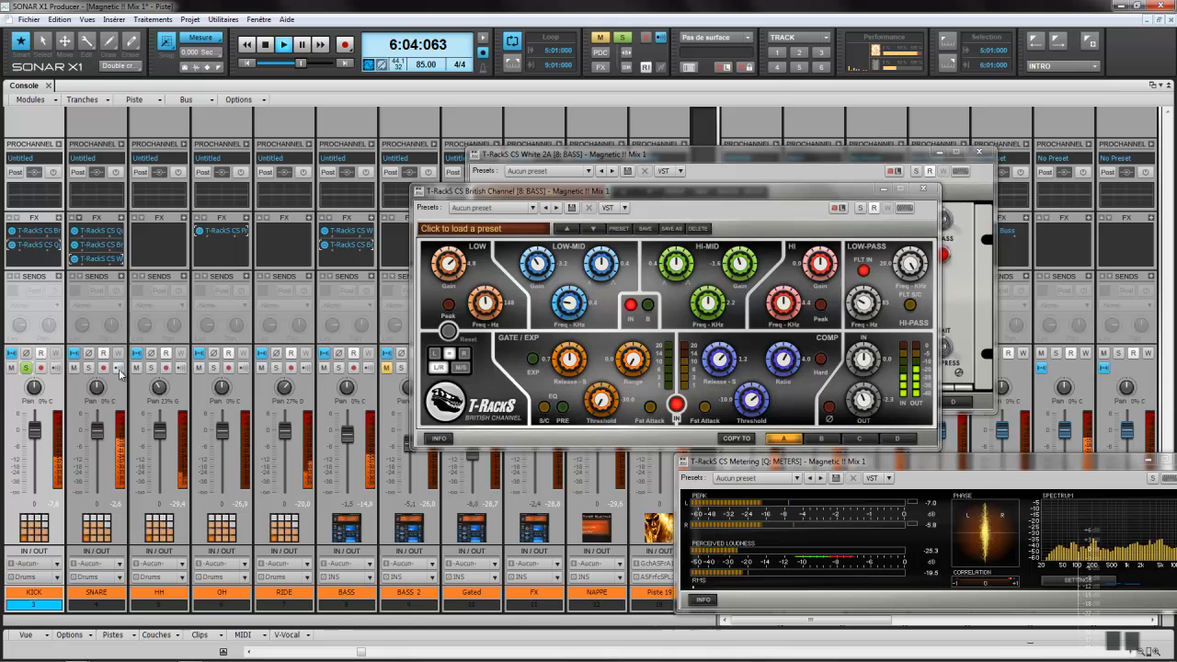
Step: Solo BASS to recheck the British Channel, then unsolo BASS and KICK and close the plugin windows
{"action": "left_click", "coordinate": [338, 368]}
{"action": "left_click", "coordinate": [931, 189]}
{"action": "left_click", "coordinate": [980, 152]}
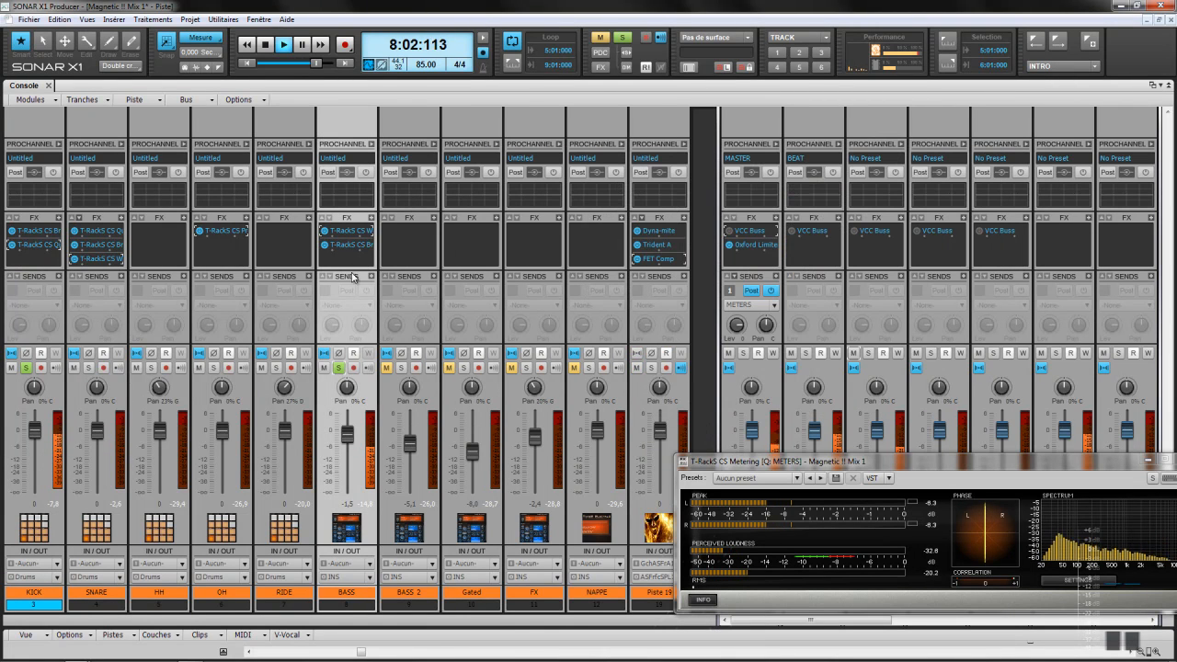
{"action": "double_click", "coordinate": [348, 245]}
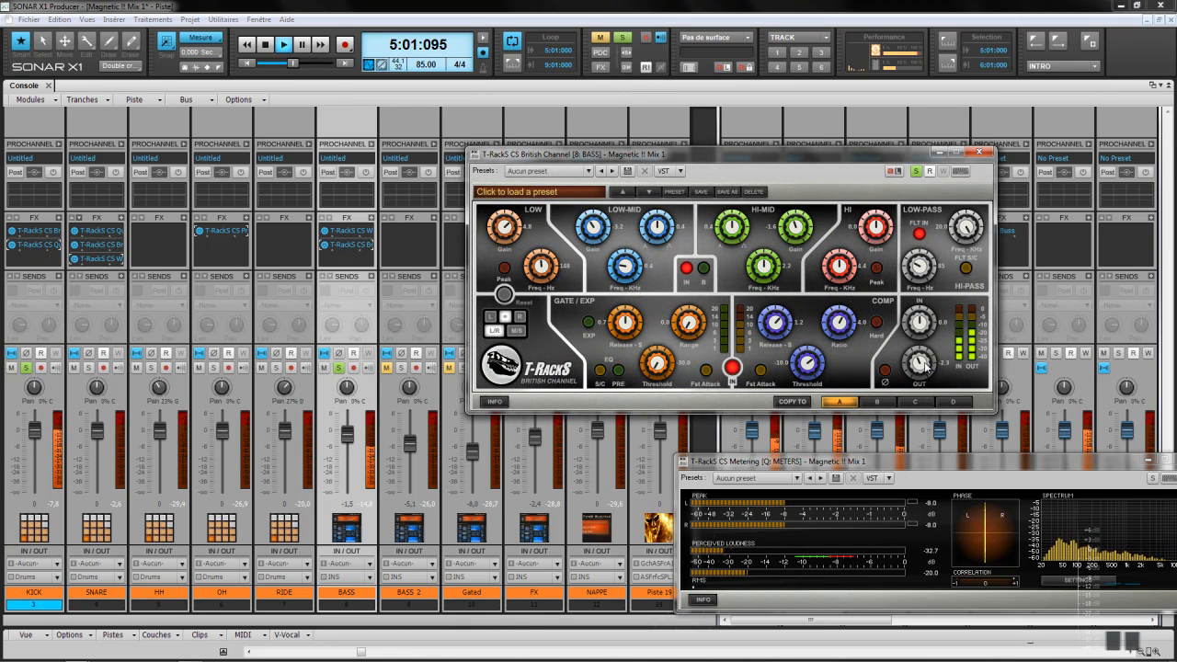
{"action": "scroll", "coordinate": [919, 365], "scroll_direction": "down", "scroll_amount": 1}
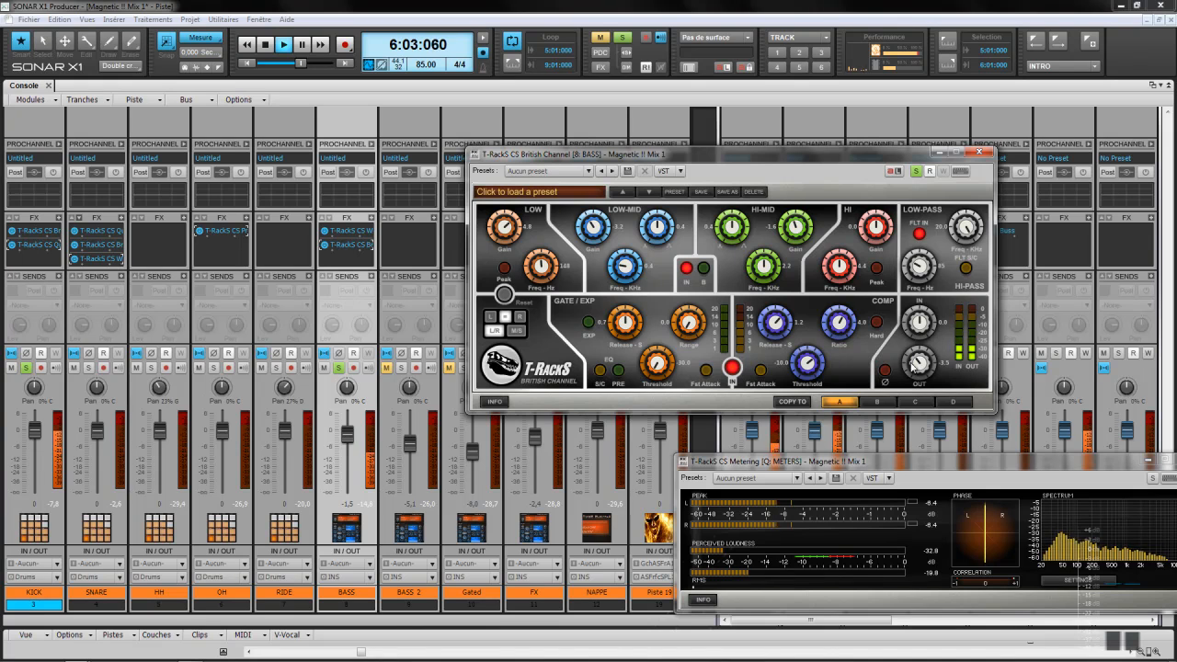
{"action": "left_click", "coordinate": [339, 369]}
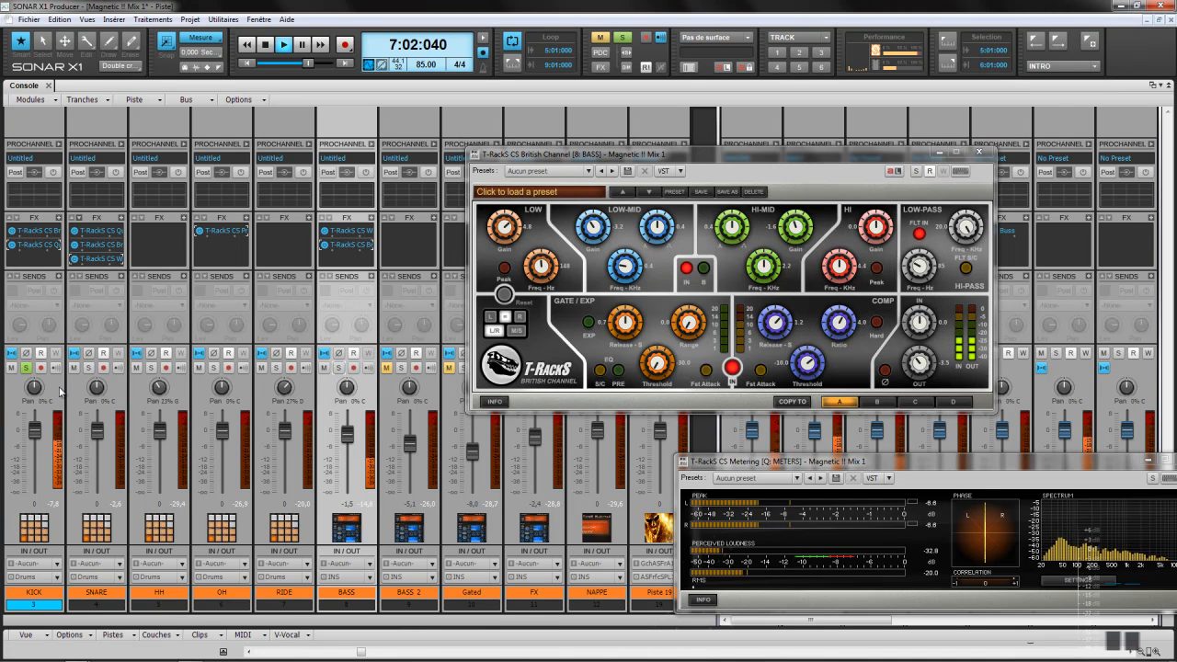
{"action": "left_click", "coordinate": [28, 368]}
{"action": "left_click", "coordinate": [979, 151]}
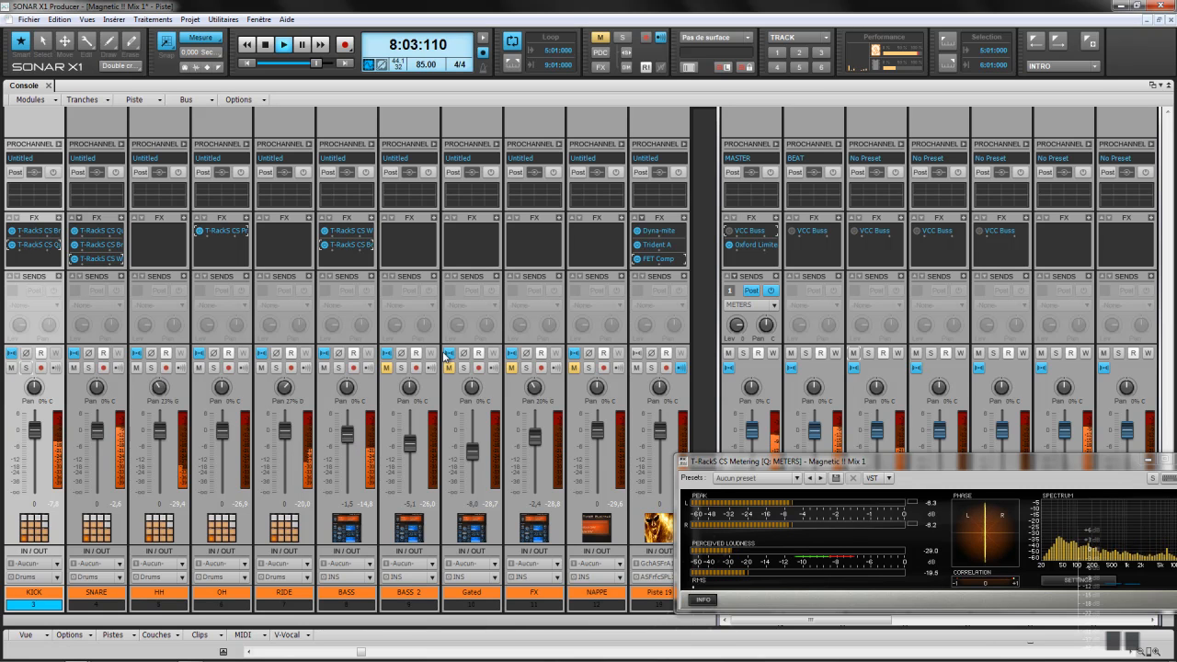
Step: Unmute BASS 2 and bring up the T-RackS effect list on the MASTER bus
{"action": "left_click", "coordinate": [387, 369]}
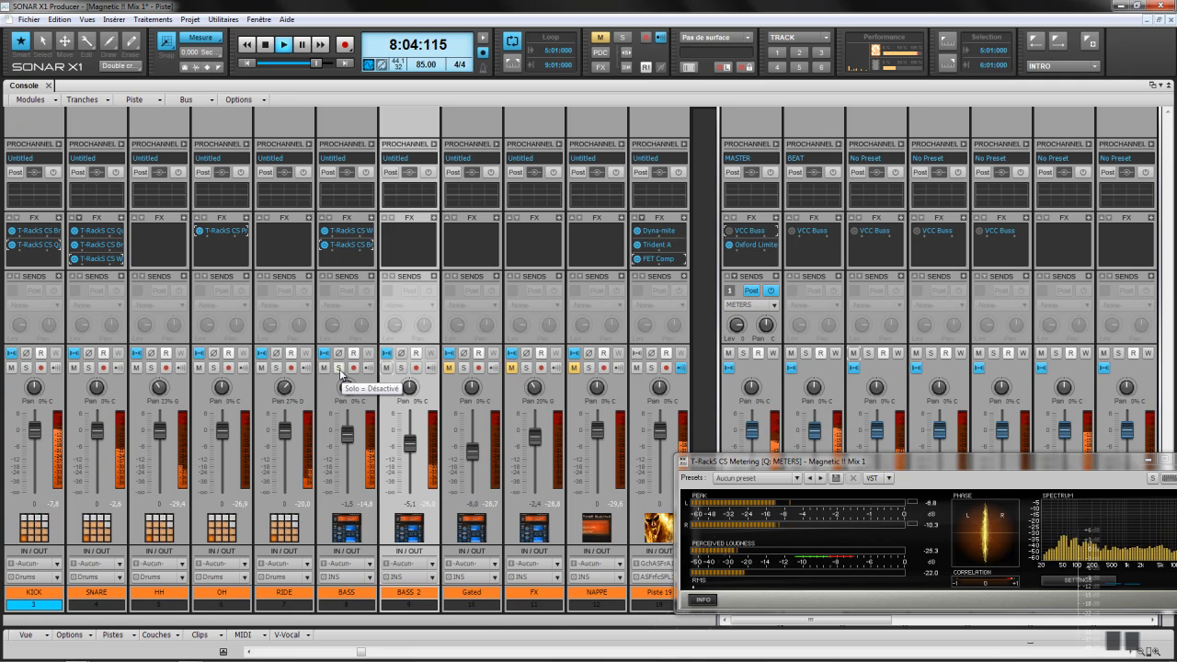
{"action": "left_click", "coordinate": [775, 221]}
{"action": "left_click", "coordinate": [775, 221]}
{"action": "mouse_move", "coordinate": [809, 223]}
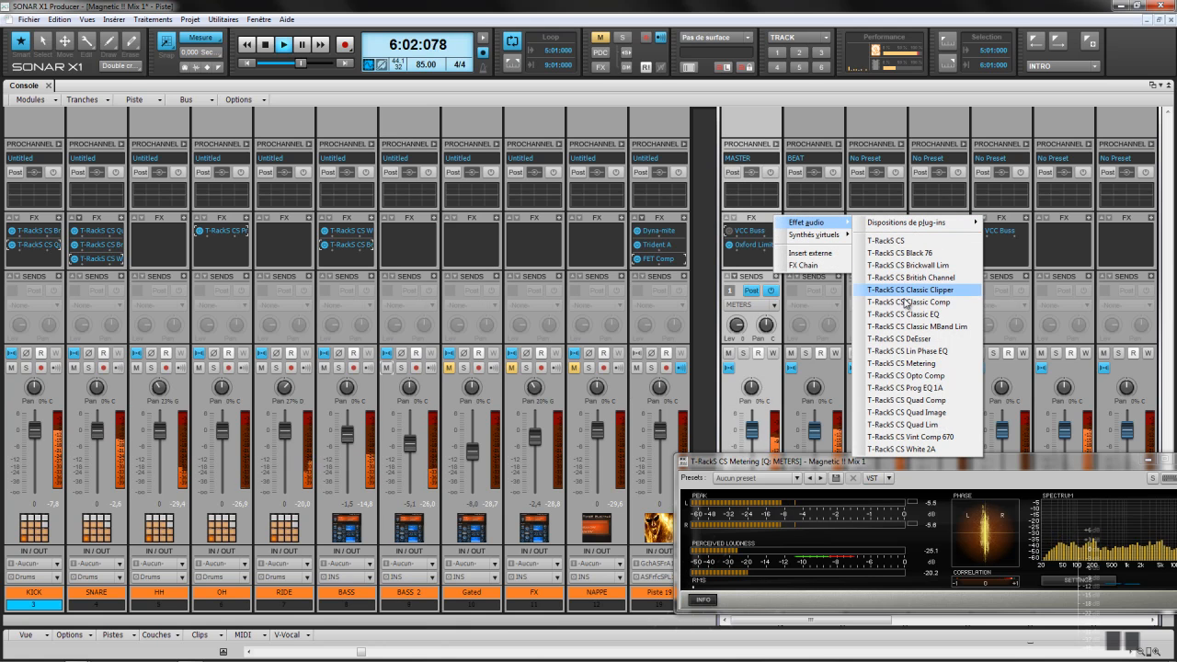
Step: Insert T-RackS CS Quad Comp on the master bus and solo BASS
{"action": "left_click", "coordinate": [925, 401]}
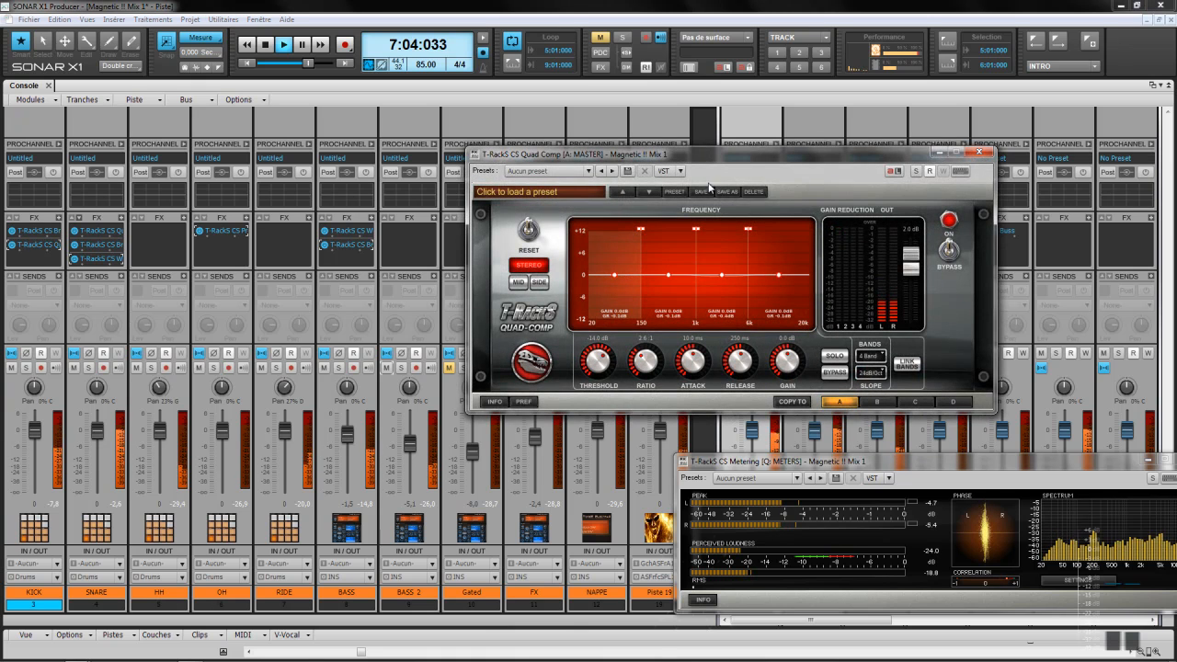
{"action": "left_click_drag", "start_coordinate": [718, 160], "coordinate": [837, 185]}
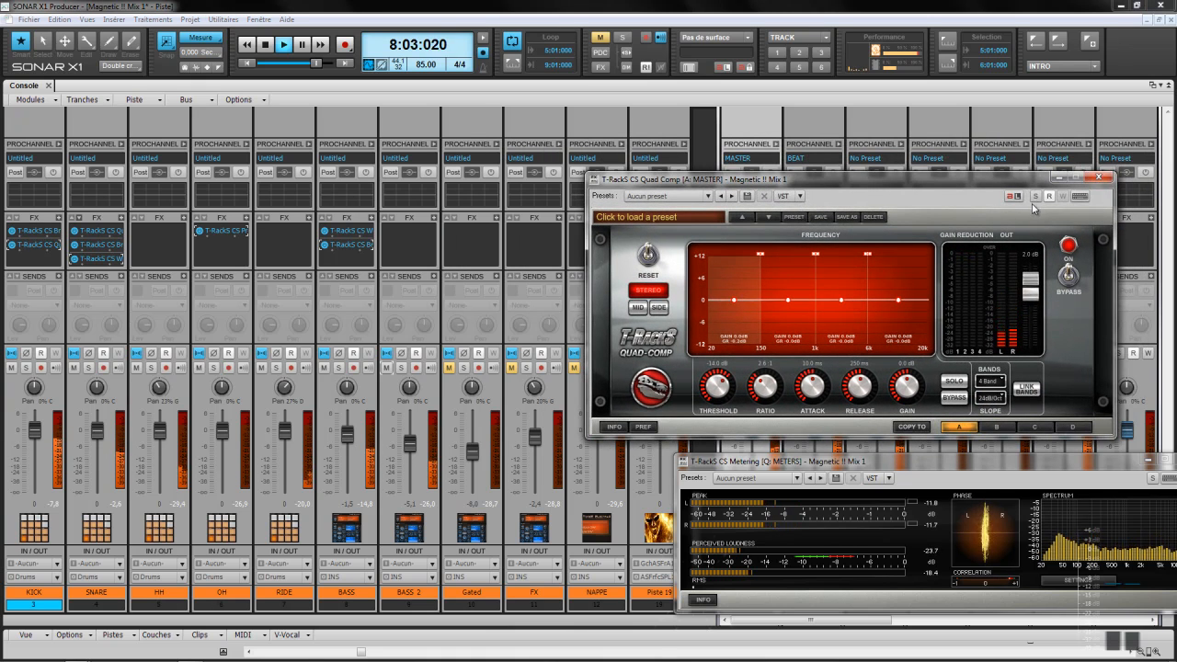
{"action": "left_click", "coordinate": [27, 369]}
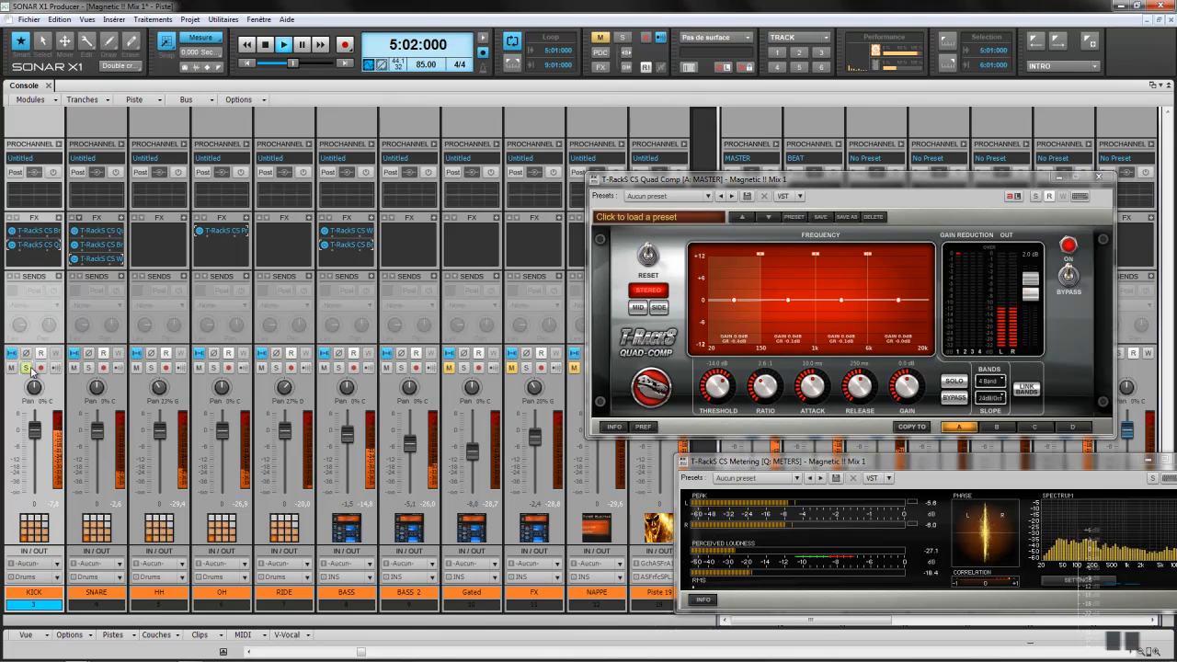
{"action": "left_click", "coordinate": [339, 368], "text": "ctrl"}
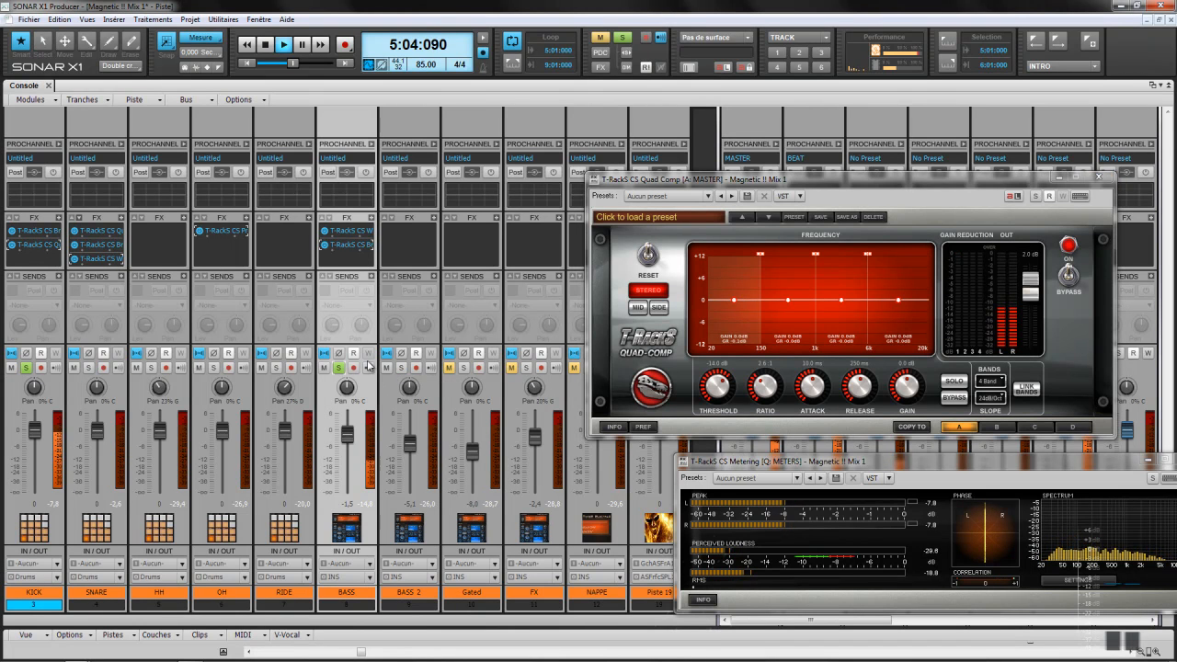
{"action": "left_click_drag", "start_coordinate": [643, 179], "coordinate": [763, 123]}
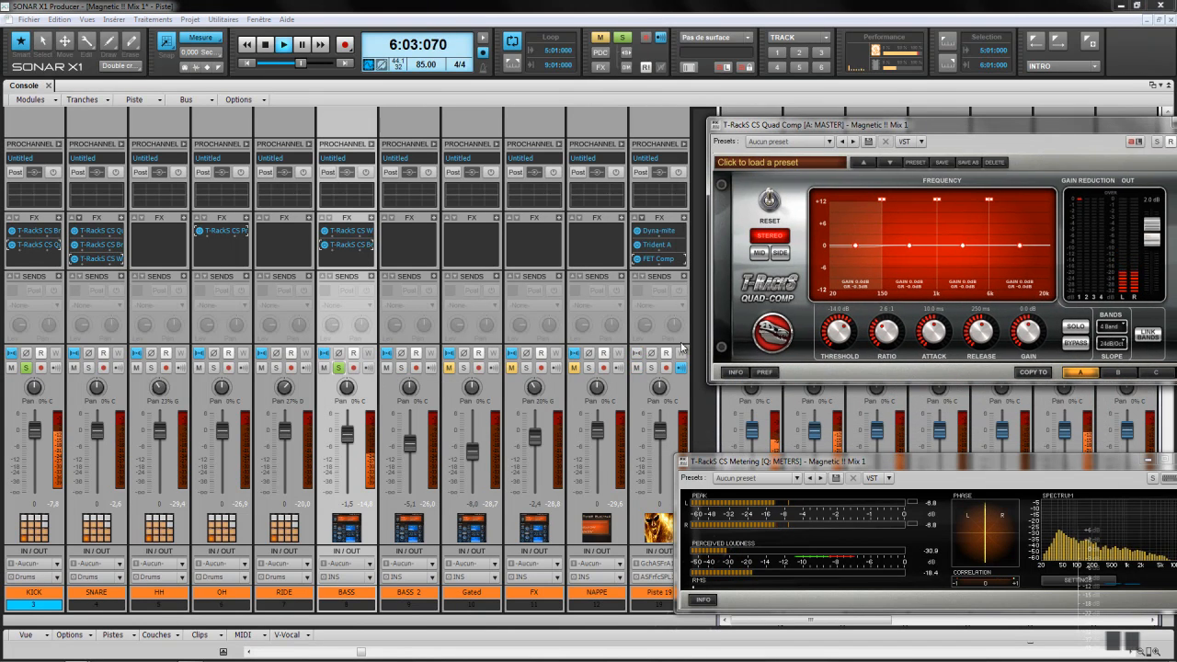
{"action": "left_click_drag", "start_coordinate": [926, 125], "coordinate": [851, 71]}
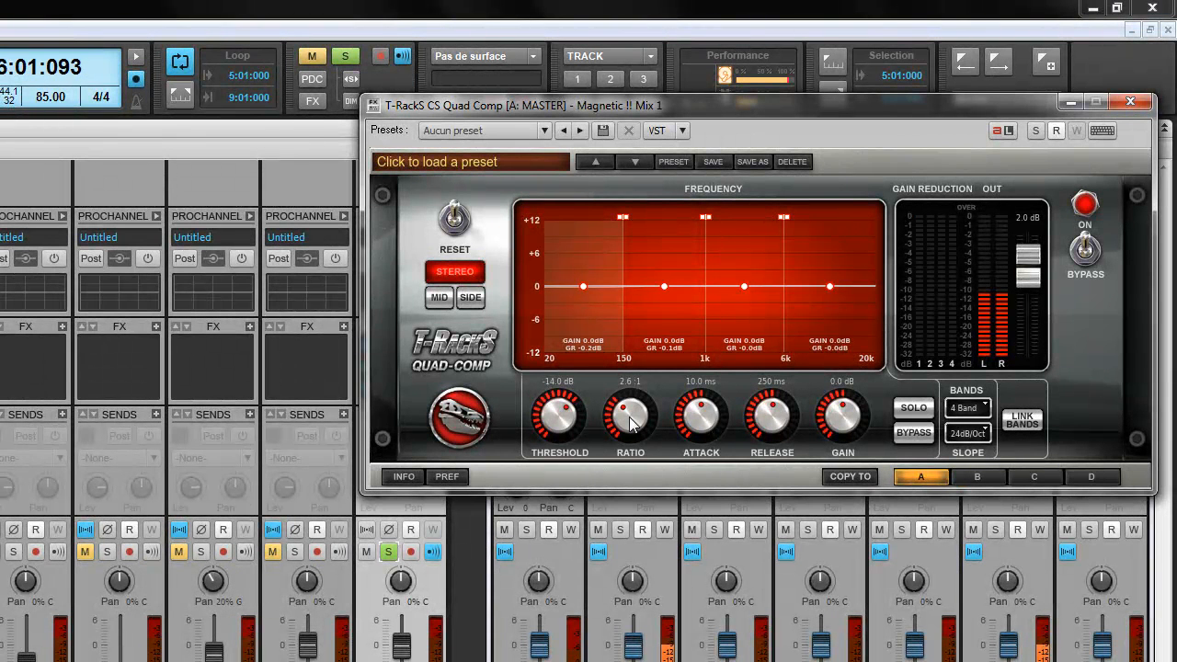
Step: Set Quad Comp bands 1 and 4 to a 1.0:1 ratio and solo band 1
{"action": "left_click_drag", "start_coordinate": [629, 421], "coordinate": [641, 432]}
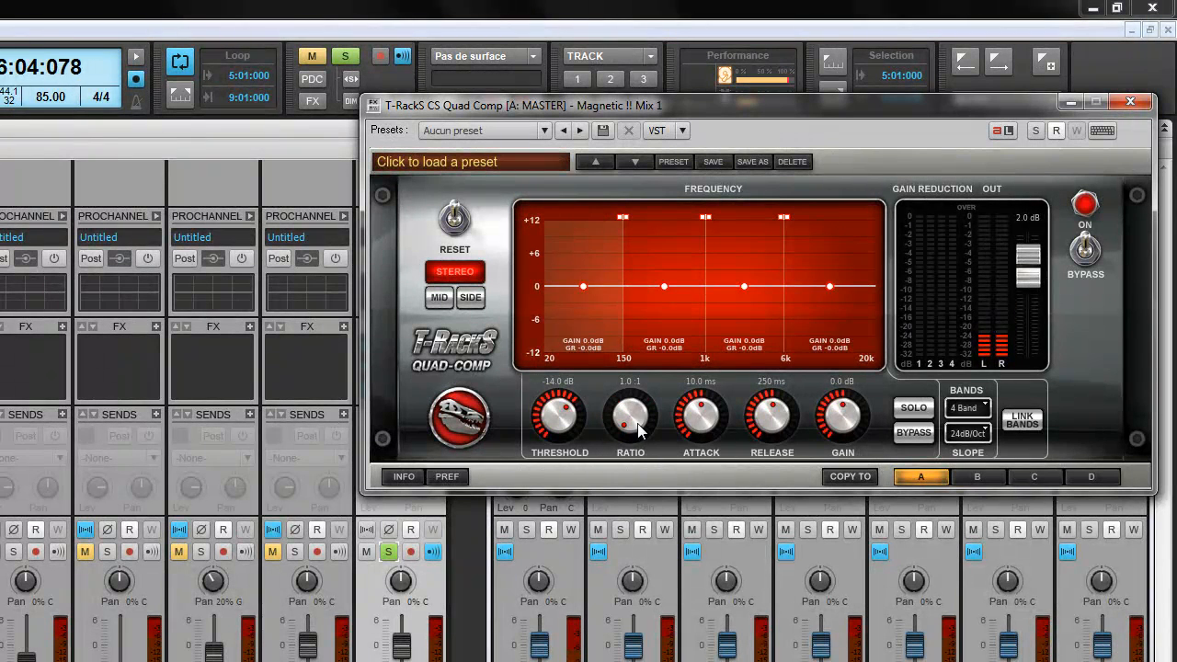
{"action": "left_click", "coordinate": [677, 261]}
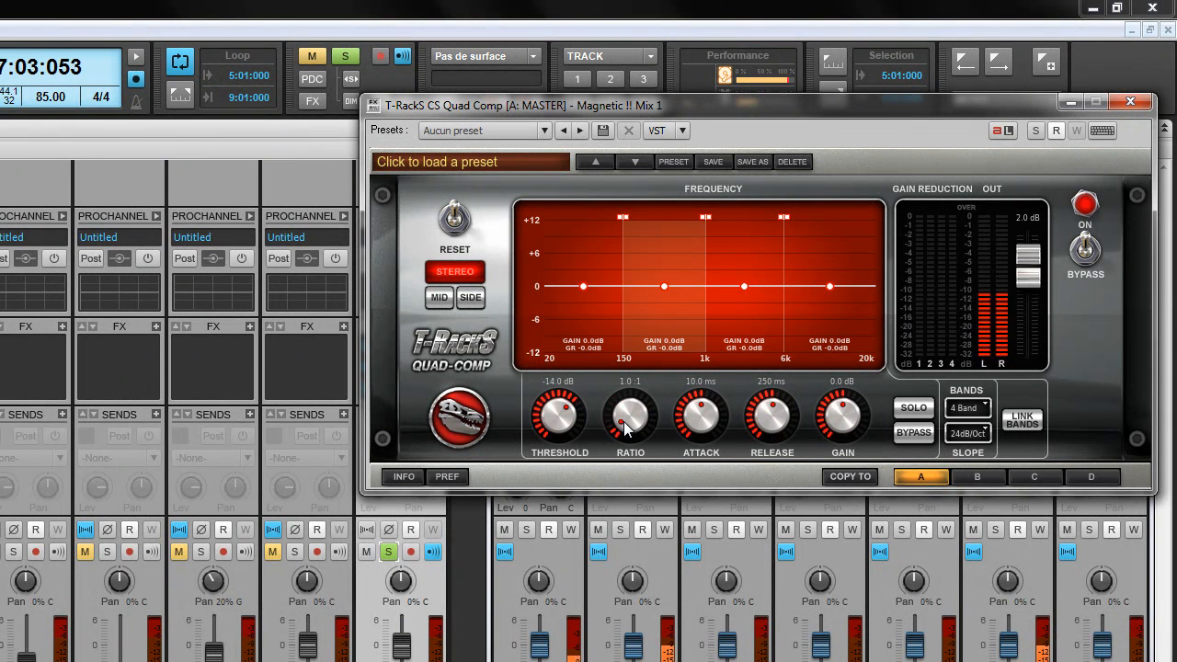
{"action": "left_click", "coordinate": [732, 273]}
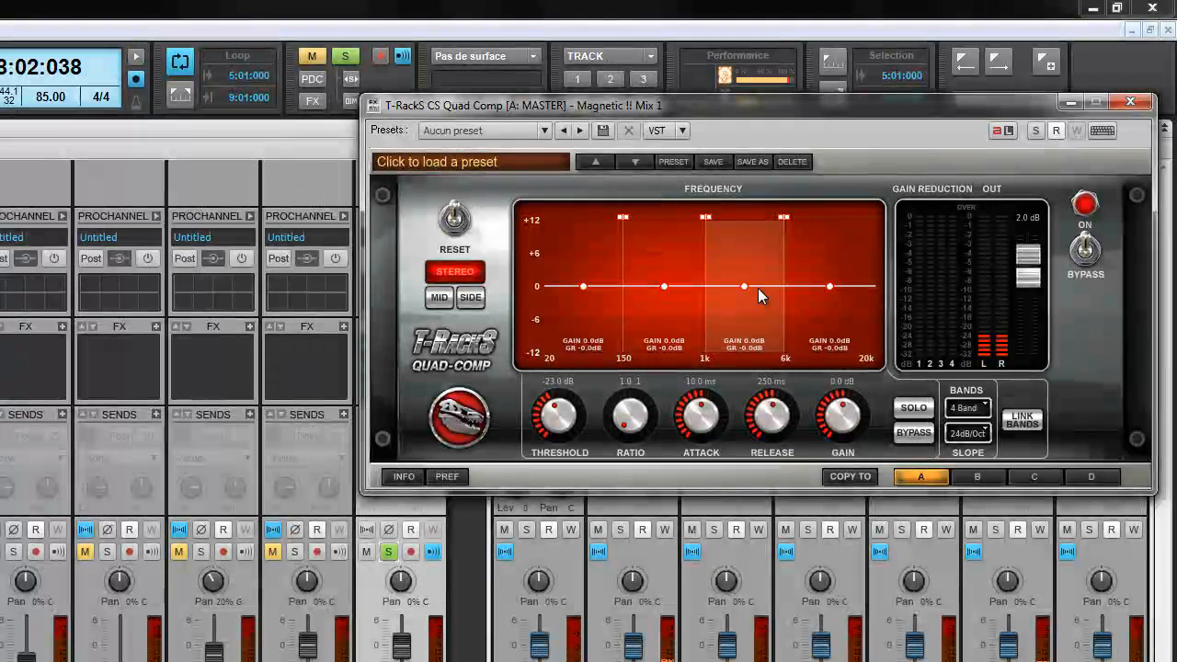
{"action": "left_click", "coordinate": [831, 253]}
{"action": "left_click_drag", "start_coordinate": [641, 411], "coordinate": [634, 419]}
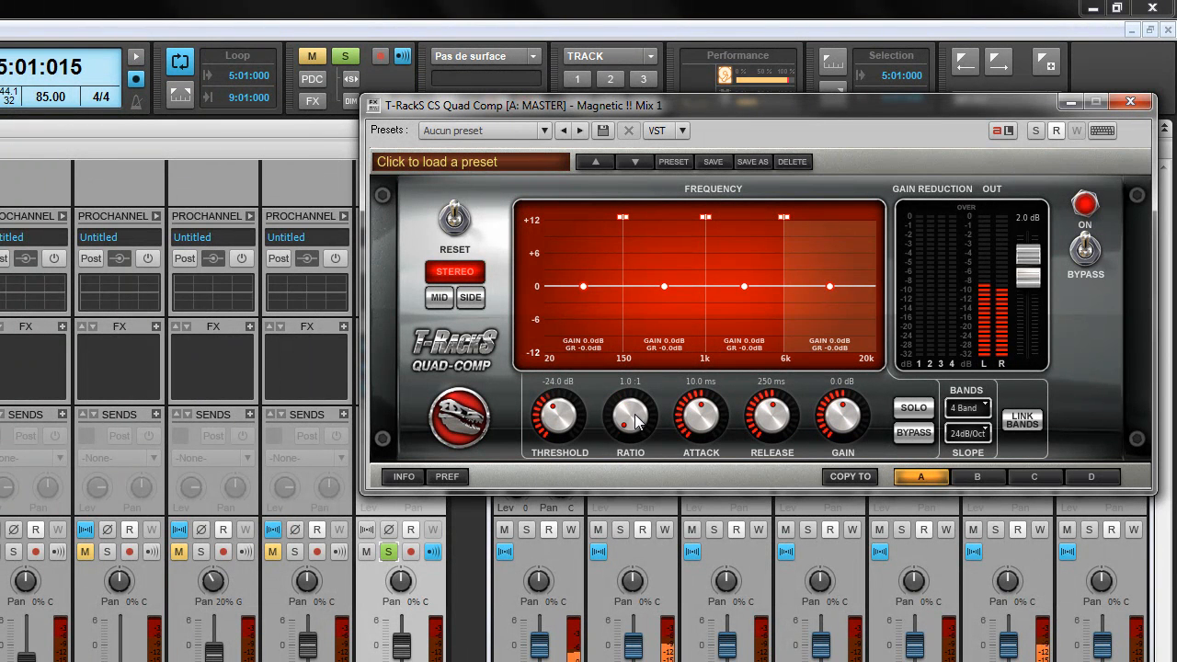
{"action": "left_click", "coordinate": [591, 303]}
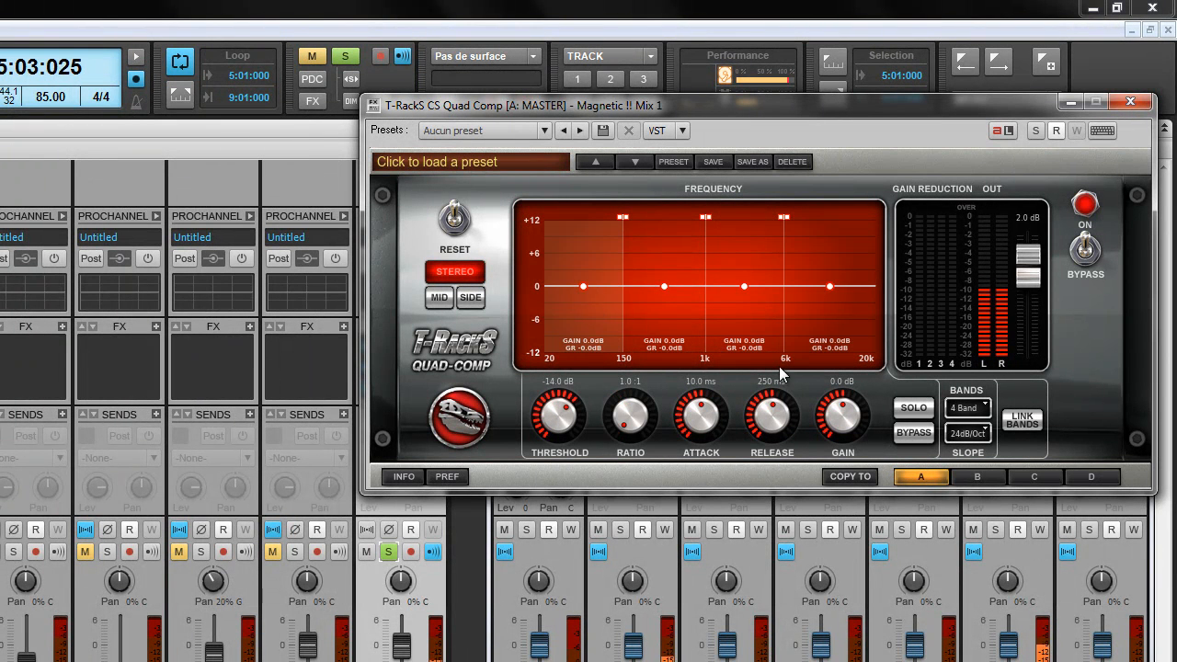
{"action": "left_click", "coordinate": [914, 408]}
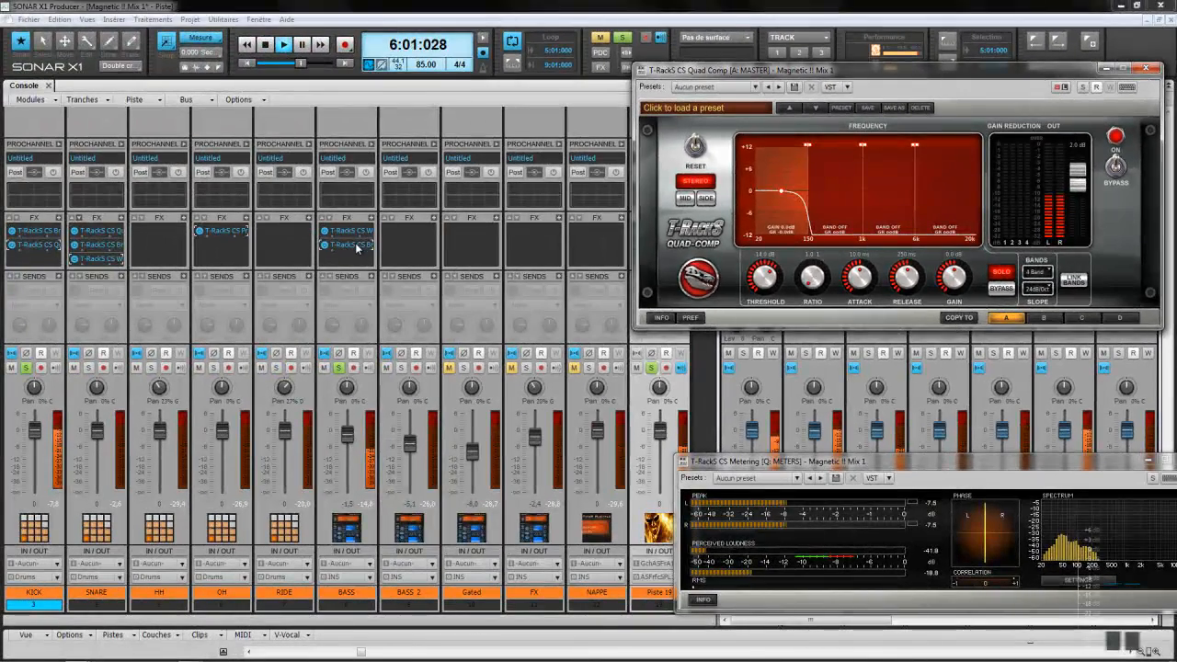
Step: Open BASS's British Channel EQ and lower the LOW gain to 2.1
{"action": "double_click", "coordinate": [357, 246]}
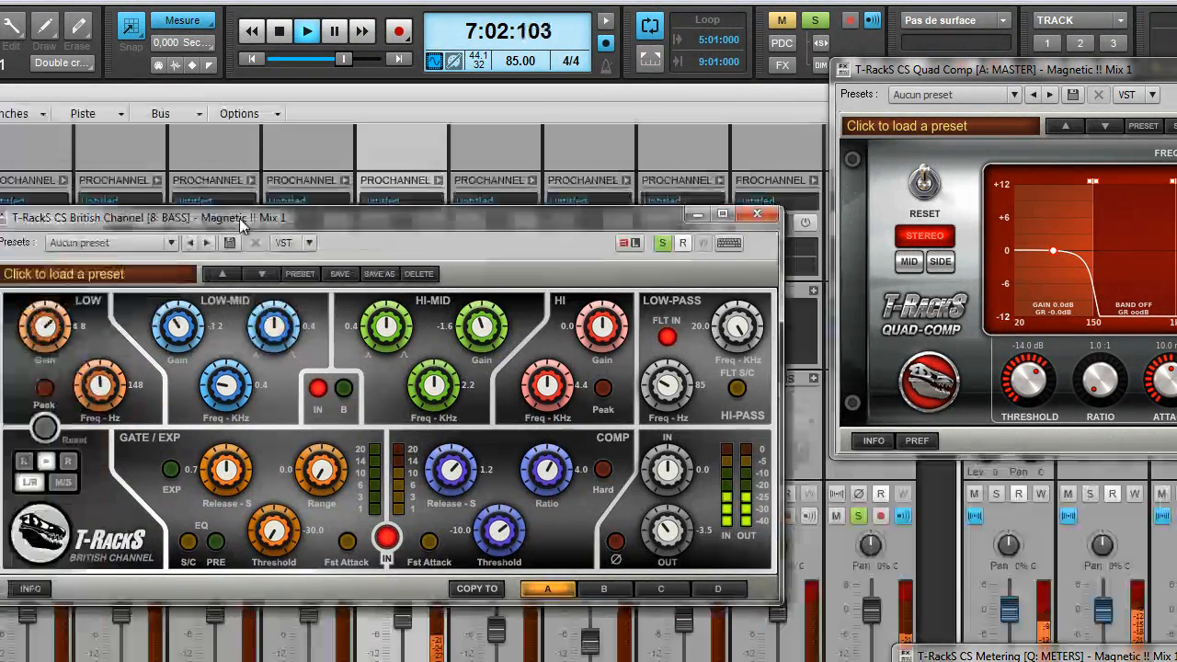
{"action": "left_click_drag", "start_coordinate": [244, 226], "coordinate": [446, 151]}
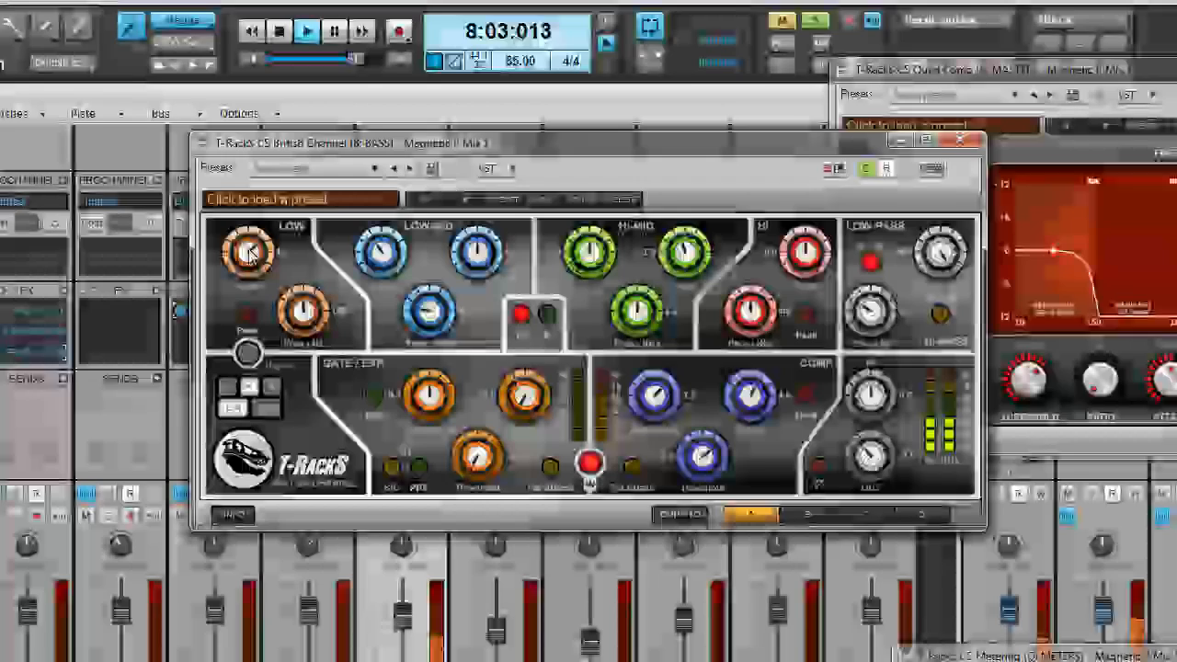
{"action": "left_click_drag", "start_coordinate": [250, 260], "coordinate": [256, 291]}
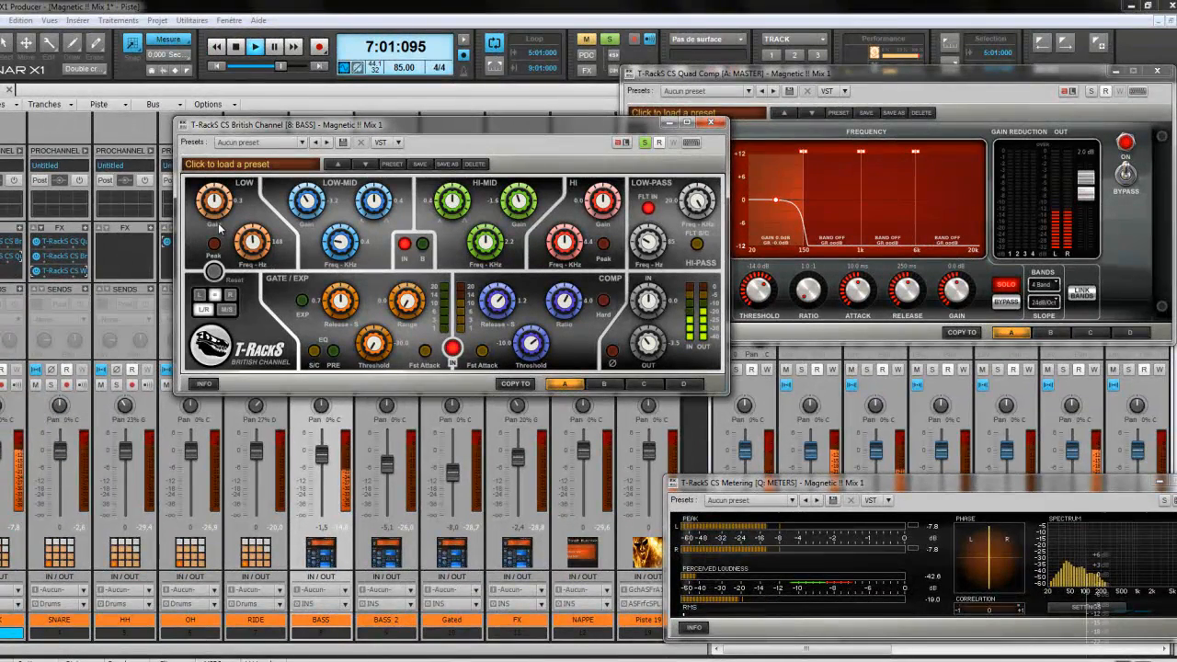
{"action": "left_click_drag", "start_coordinate": [460, 129], "coordinate": [296, 63]}
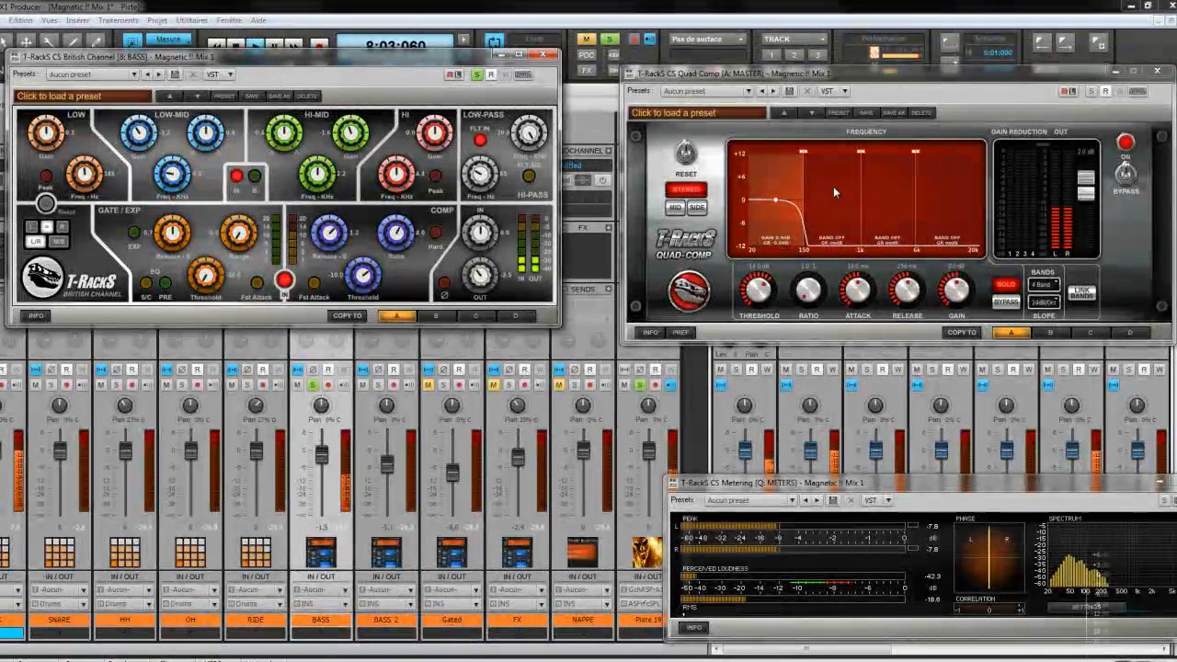
Step: With the mid compressor band soloed, cut HI-MID to about -4.6 at 1.8 kHz and boost HI to 7.7
{"action": "left_click", "coordinate": [1005, 285]}
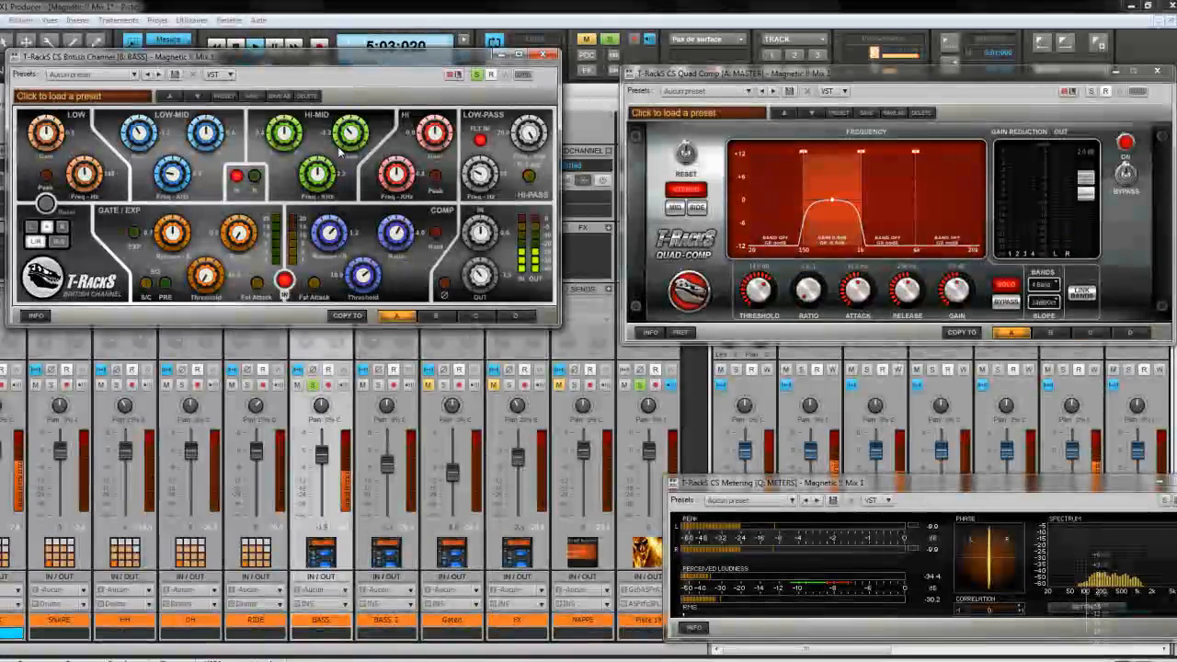
{"action": "left_click_drag", "start_coordinate": [351, 136], "coordinate": [342, 158]}
{"action": "left_click_drag", "start_coordinate": [318, 172], "coordinate": [312, 194]}
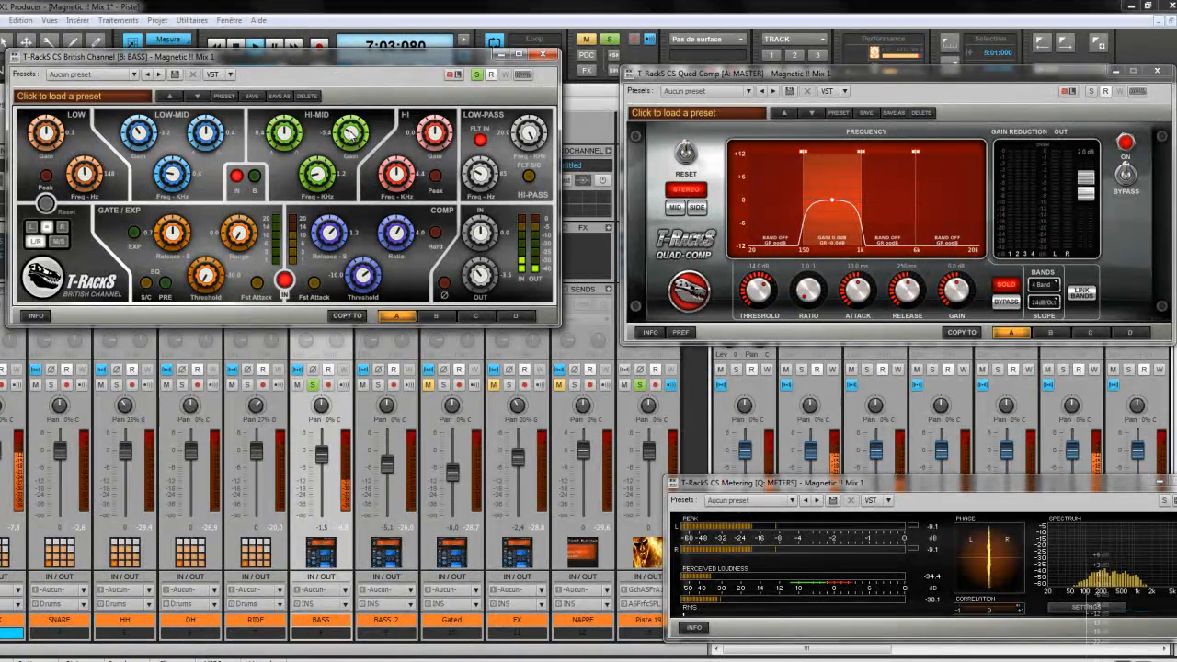
{"action": "left_click_drag", "start_coordinate": [350, 132], "coordinate": [349, 127]}
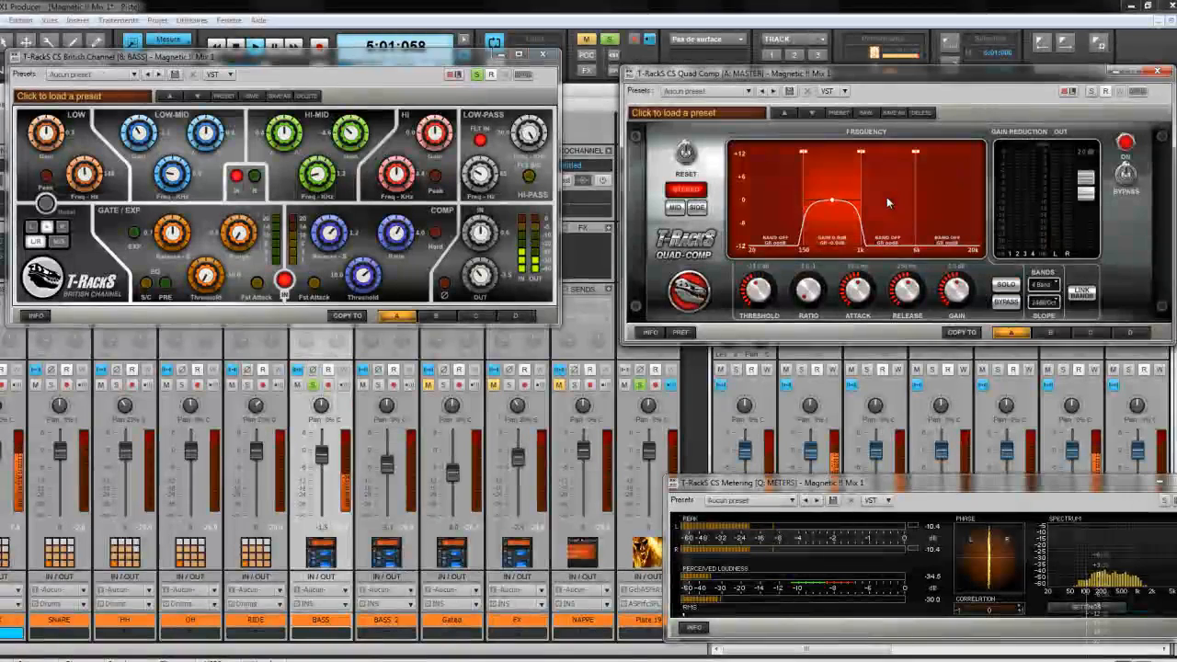
{"action": "left_click", "coordinate": [1009, 285]}
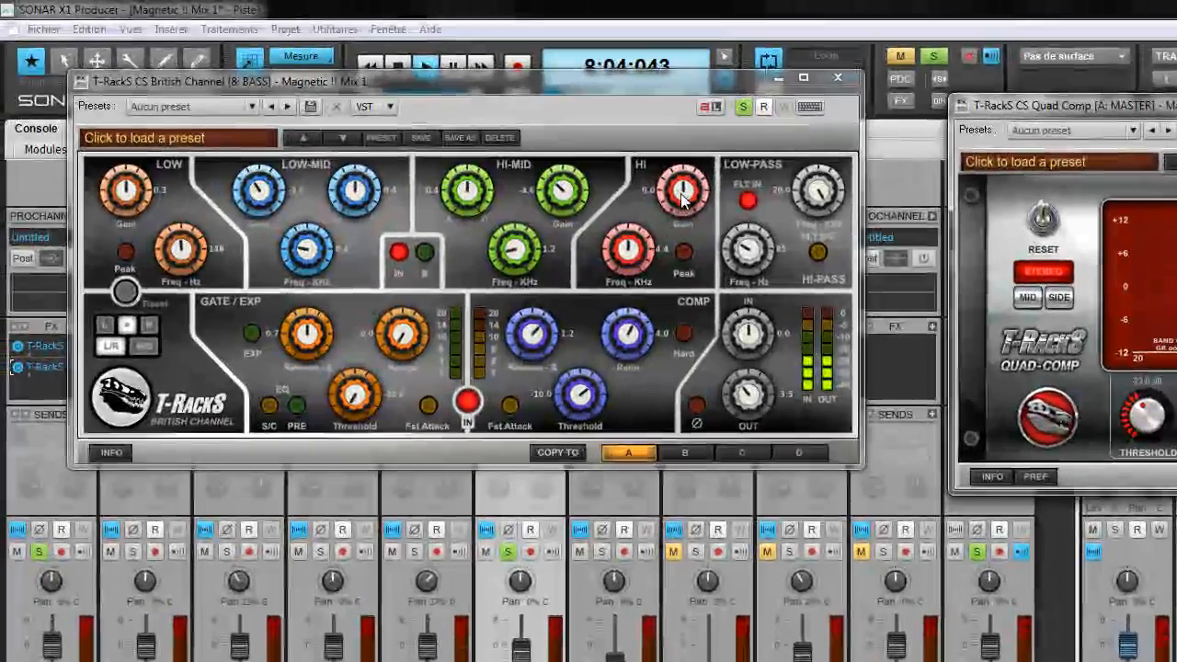
{"action": "left_click_drag", "start_coordinate": [681, 195], "coordinate": [674, 167]}
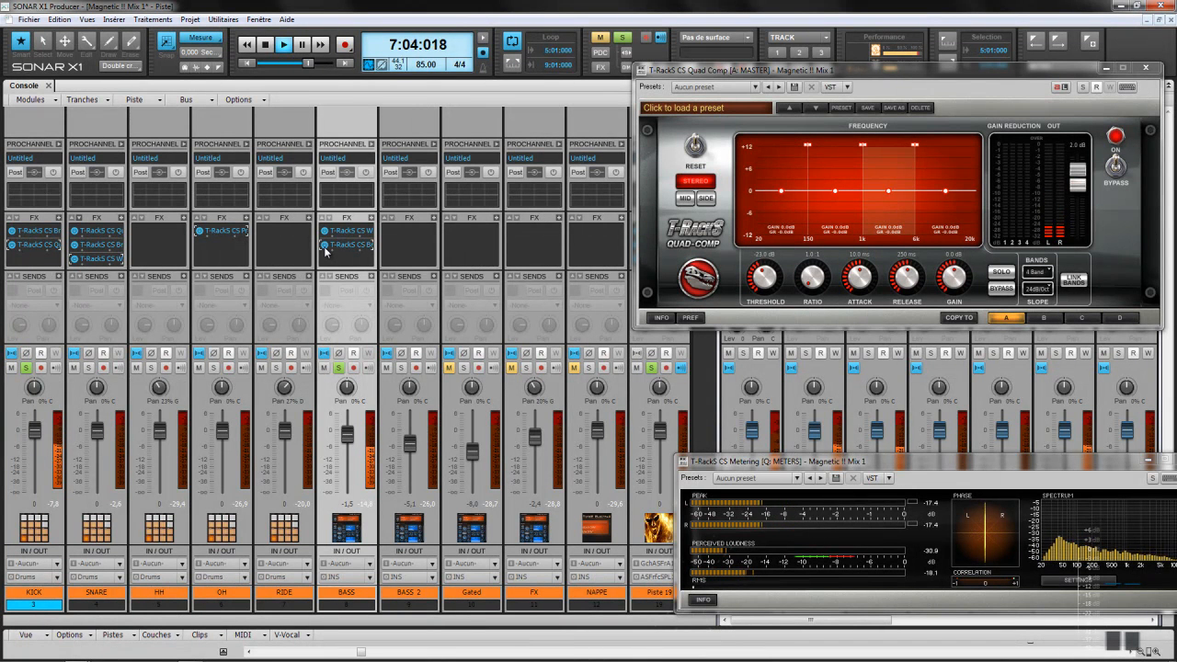
Step: Clear the BASS solo, mute BASS 2, and recheck BASS's British Channel EQ
{"action": "left_click", "coordinate": [623, 41]}
{"action": "left_click", "coordinate": [387, 369]}
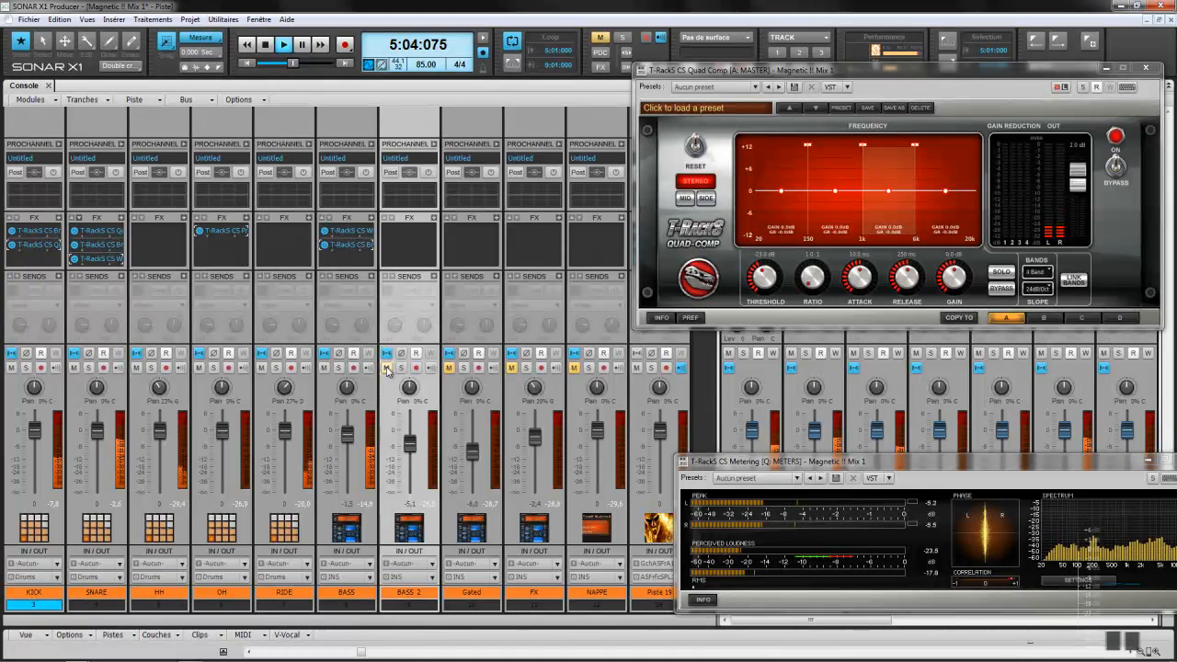
{"action": "left_click", "coordinate": [387, 369]}
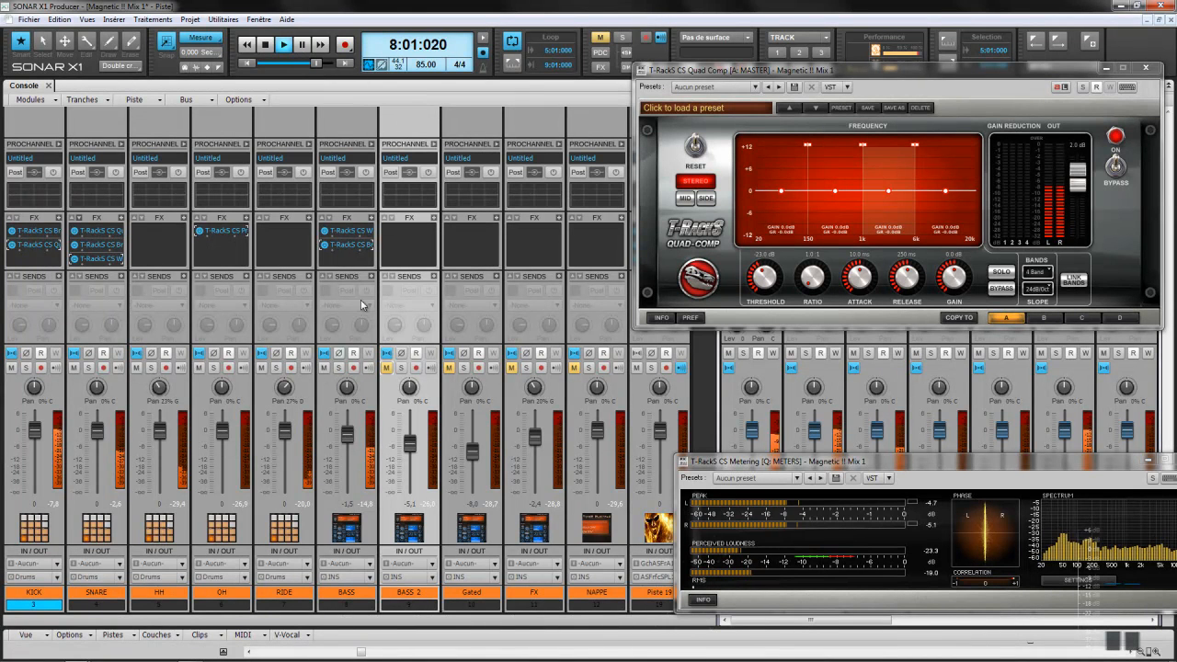
{"action": "left_click", "coordinate": [327, 246]}
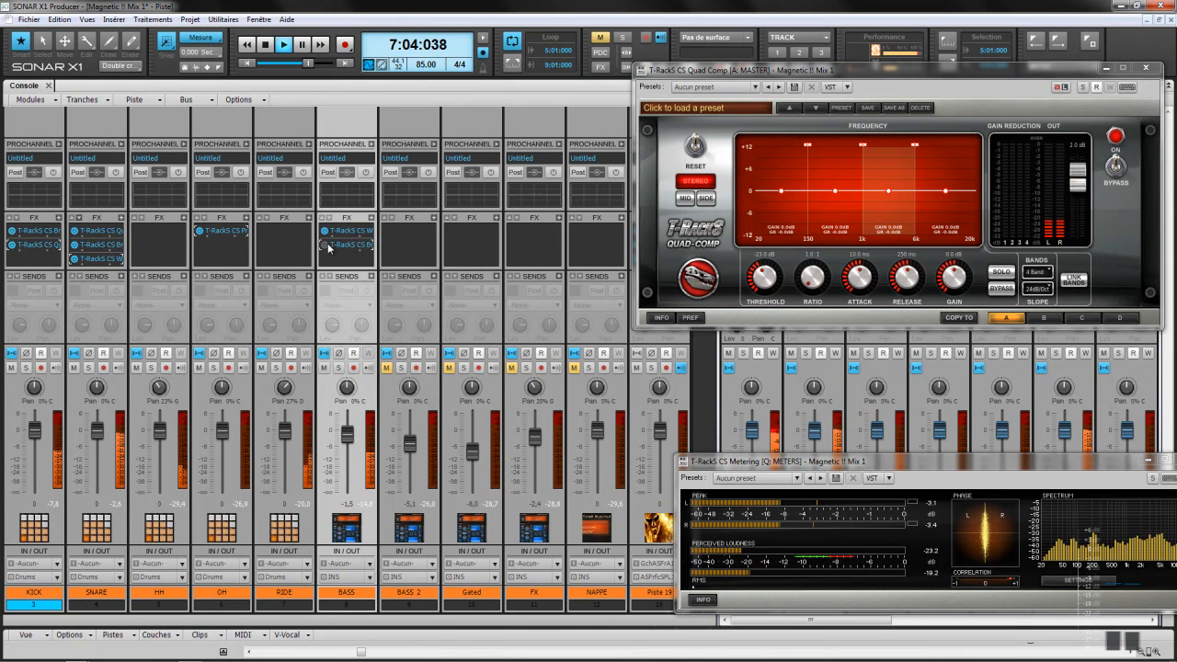
{"action": "double_click", "coordinate": [346, 246]}
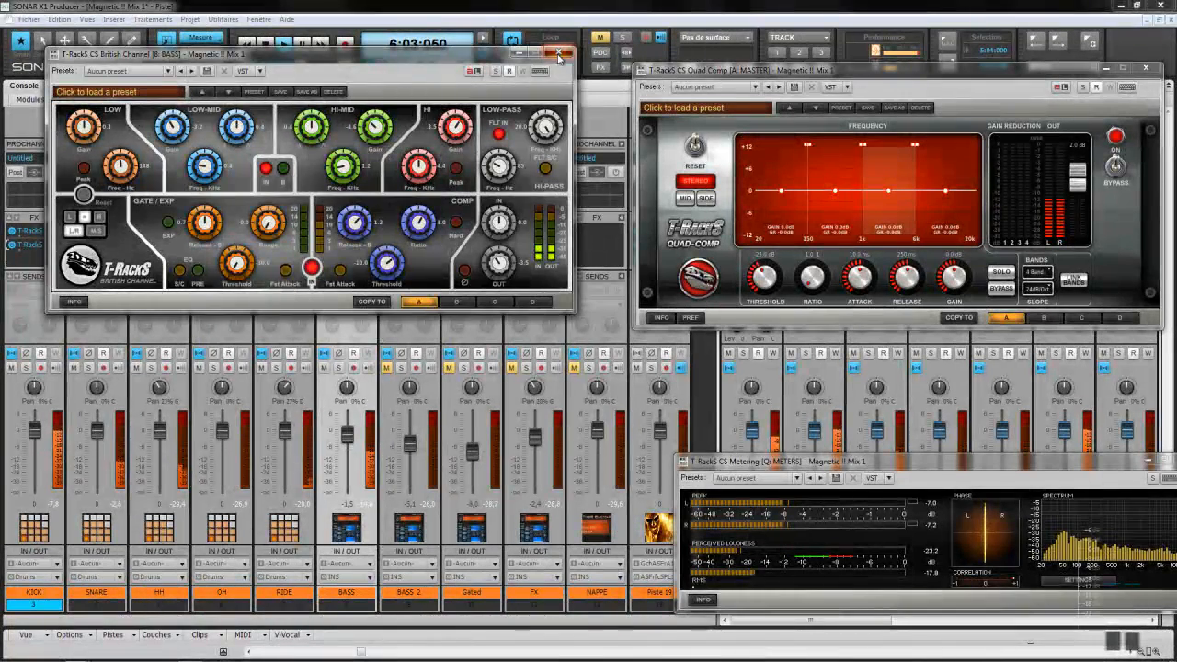
{"action": "left_click", "coordinate": [558, 54]}
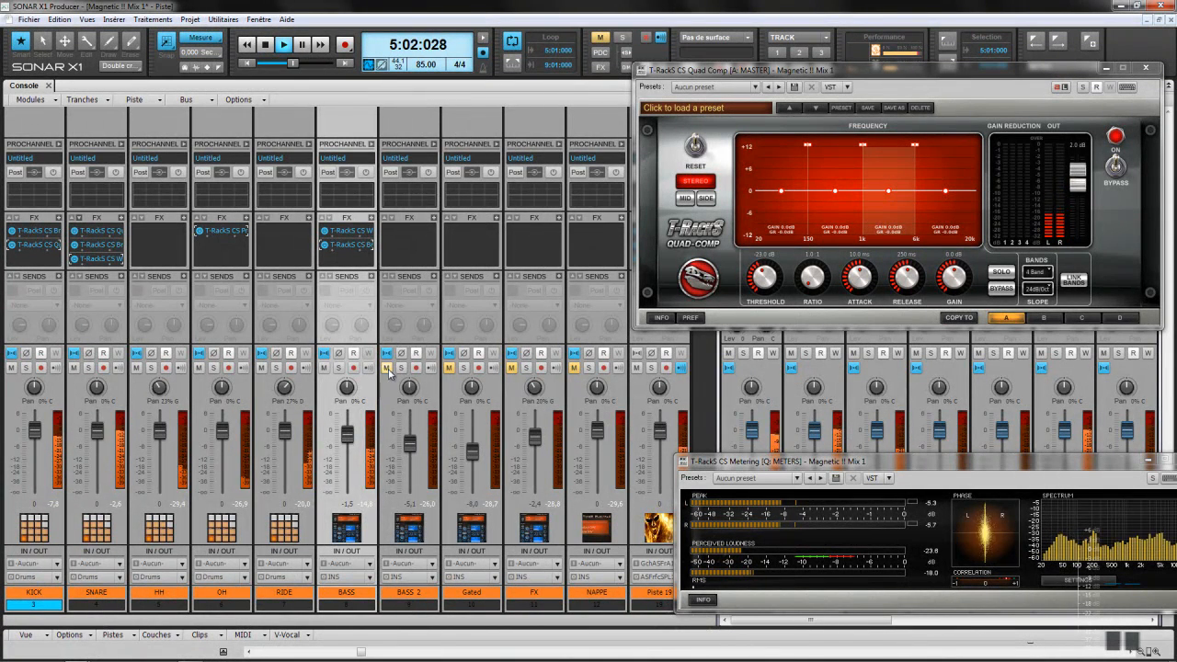
Step: Unmute BASS 2 and solo it with Piste 19, toggling BASS's solo on and off
{"action": "left_click", "coordinate": [388, 368]}
{"action": "left_click", "coordinate": [401, 367]}
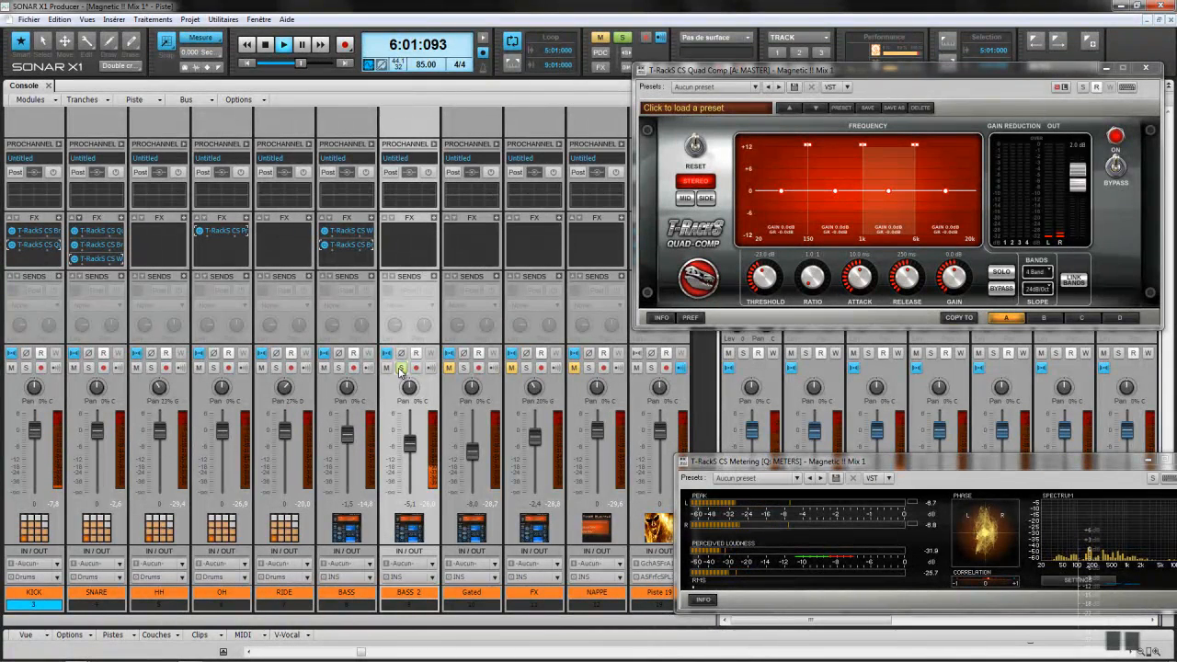
{"action": "left_click", "coordinate": [650, 368]}
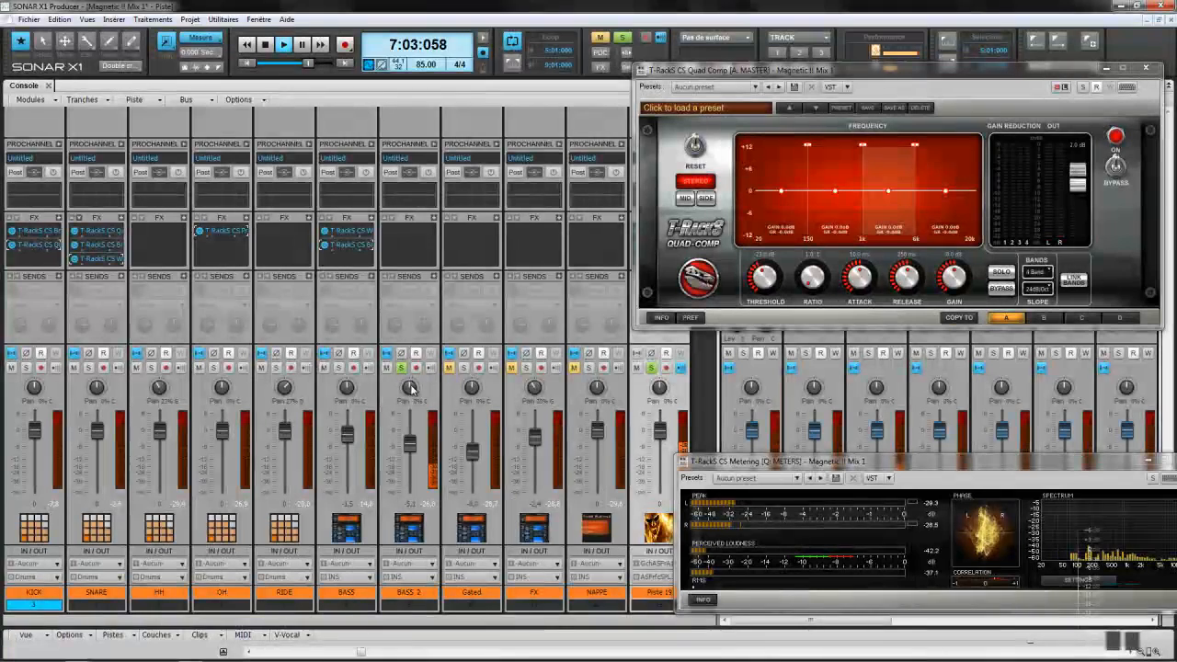
{"action": "left_click", "coordinate": [339, 370]}
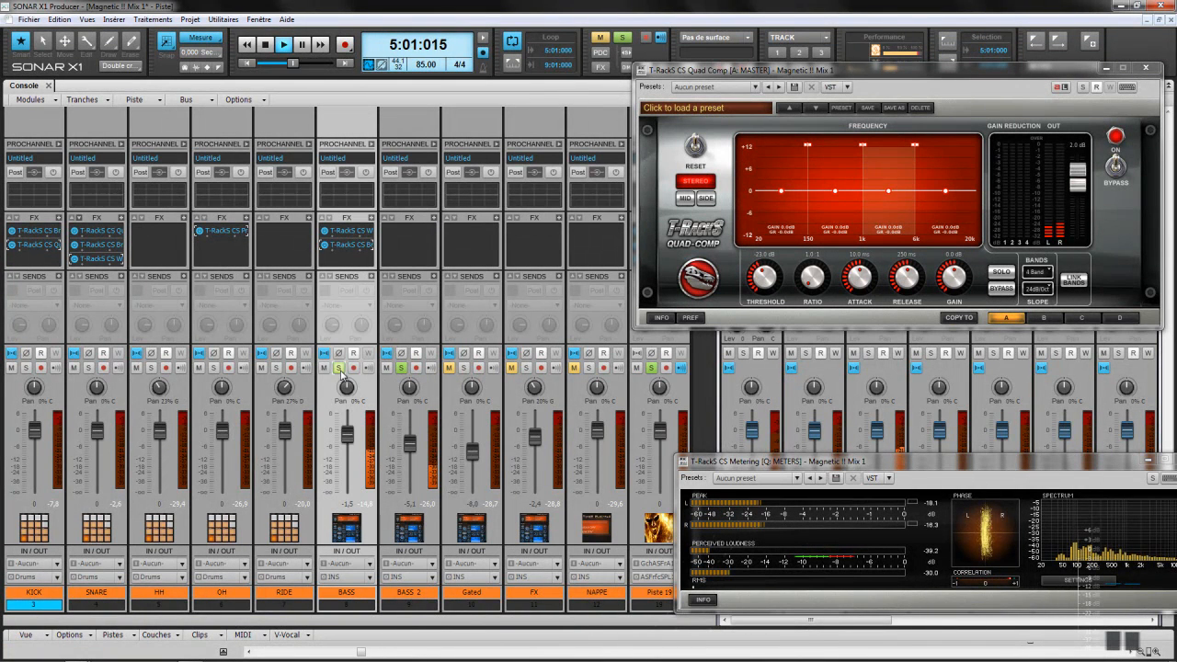
{"action": "left_click", "coordinate": [340, 371]}
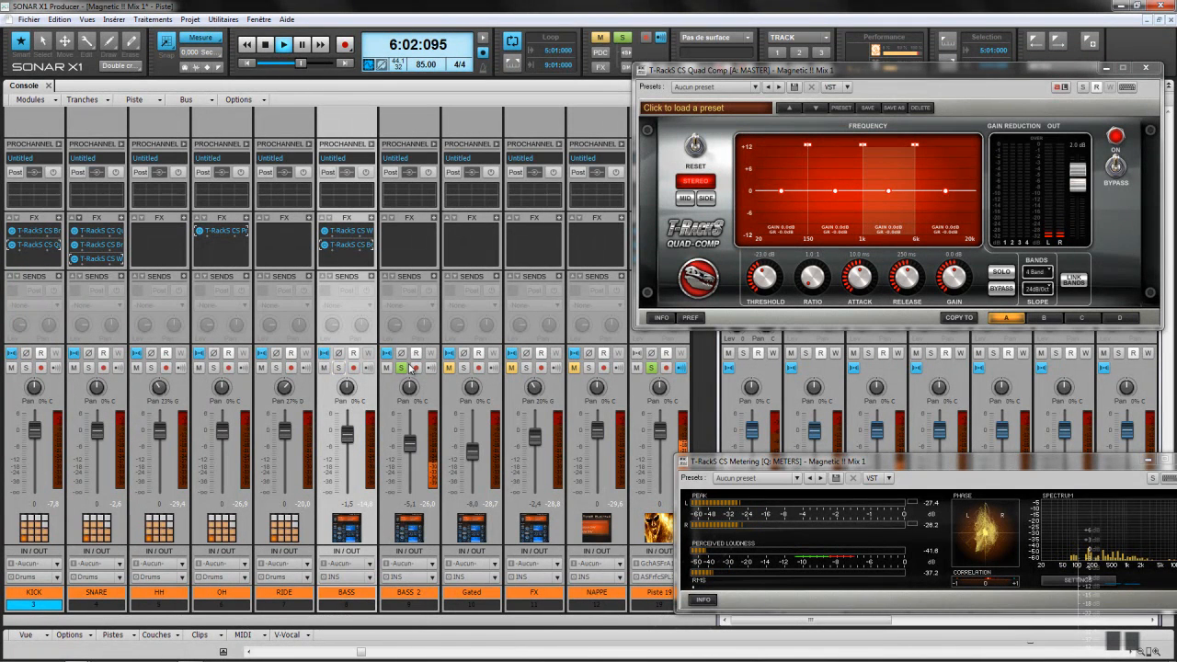
Step: Insert T-RackS CS Quad Image on BASS 2 and narrow the low band's stereo width
{"action": "right_click", "coordinate": [435, 221]}
{"action": "mouse_move", "coordinate": [469, 223]}
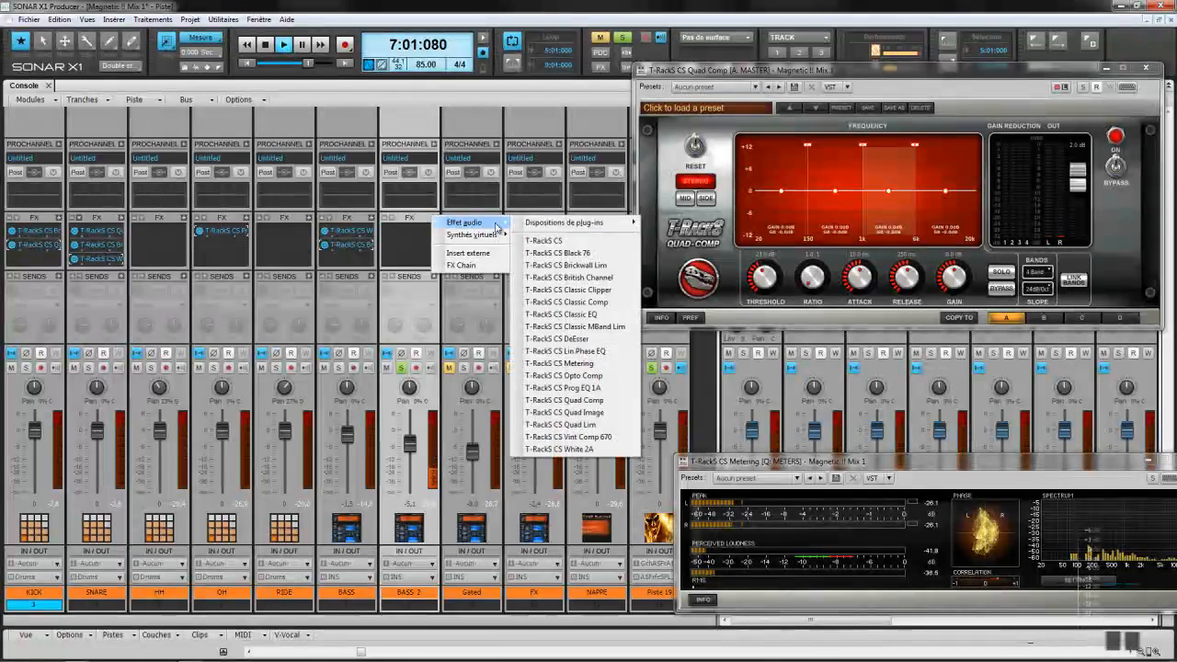
{"action": "left_click", "coordinate": [563, 412]}
{"action": "left_click", "coordinate": [414, 257]}
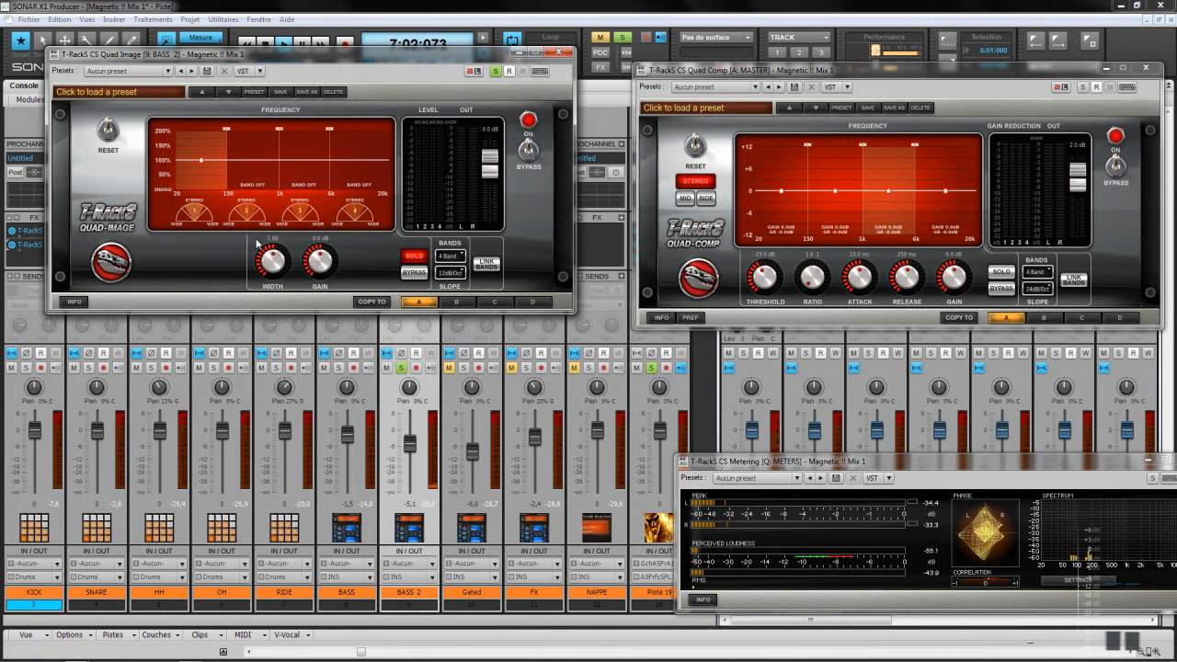
{"action": "left_click_drag", "start_coordinate": [273, 267], "coordinate": [269, 297]}
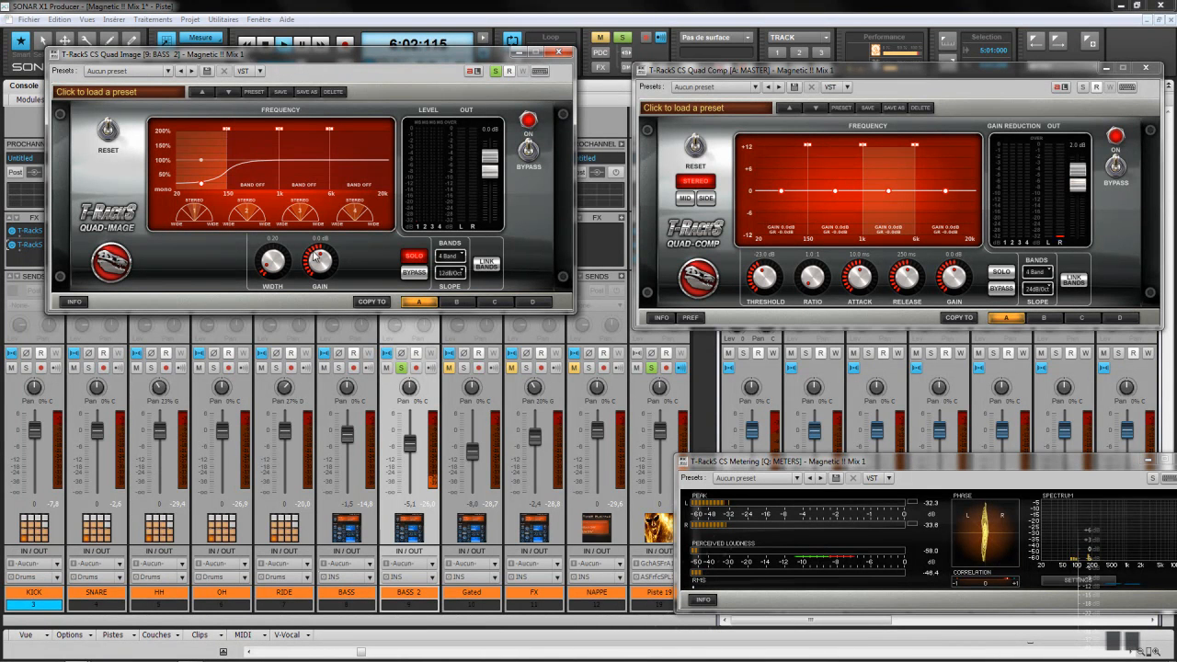
{"action": "left_click", "coordinate": [421, 252]}
Step: Move the low crossover from 150 Hz to about 296 Hz and widen band 2 to 1.70
{"action": "left_click", "coordinate": [418, 256]}
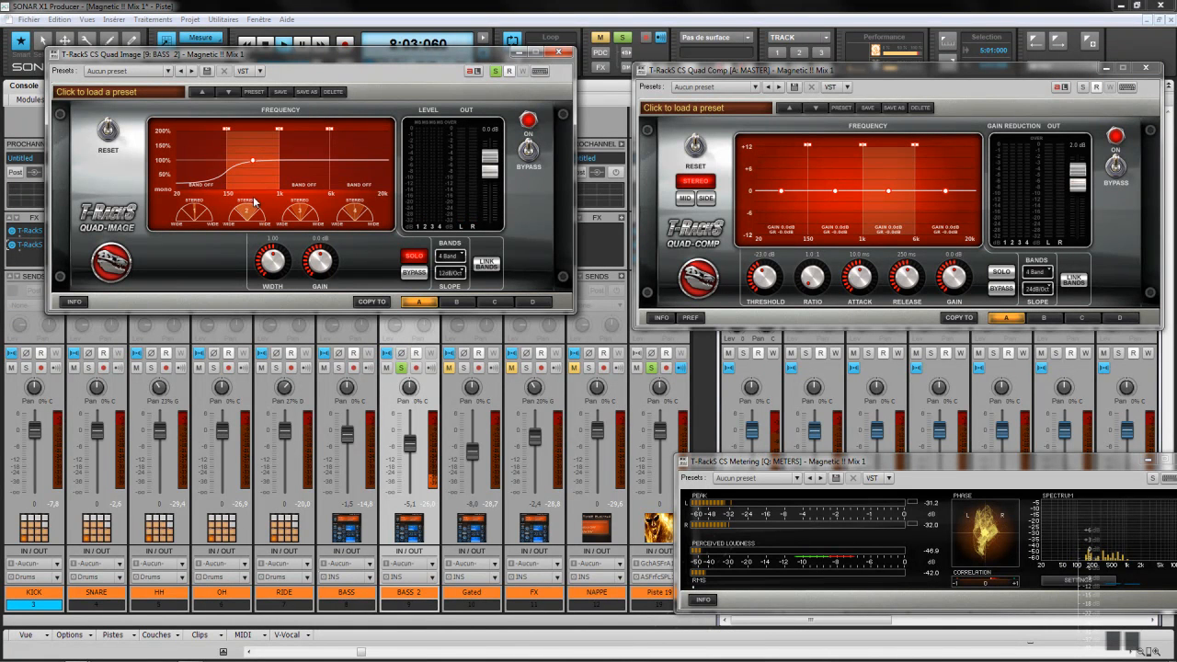
{"action": "left_click_drag", "start_coordinate": [228, 133], "coordinate": [249, 138]}
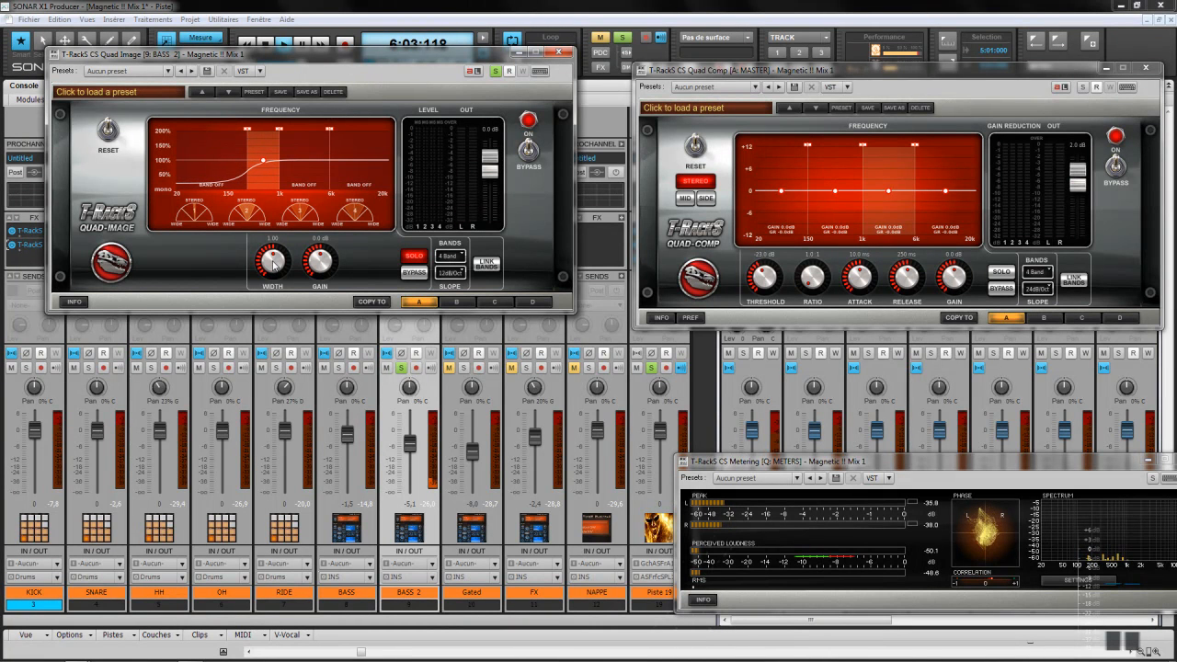
{"action": "left_click_drag", "start_coordinate": [273, 264], "coordinate": [277, 238]}
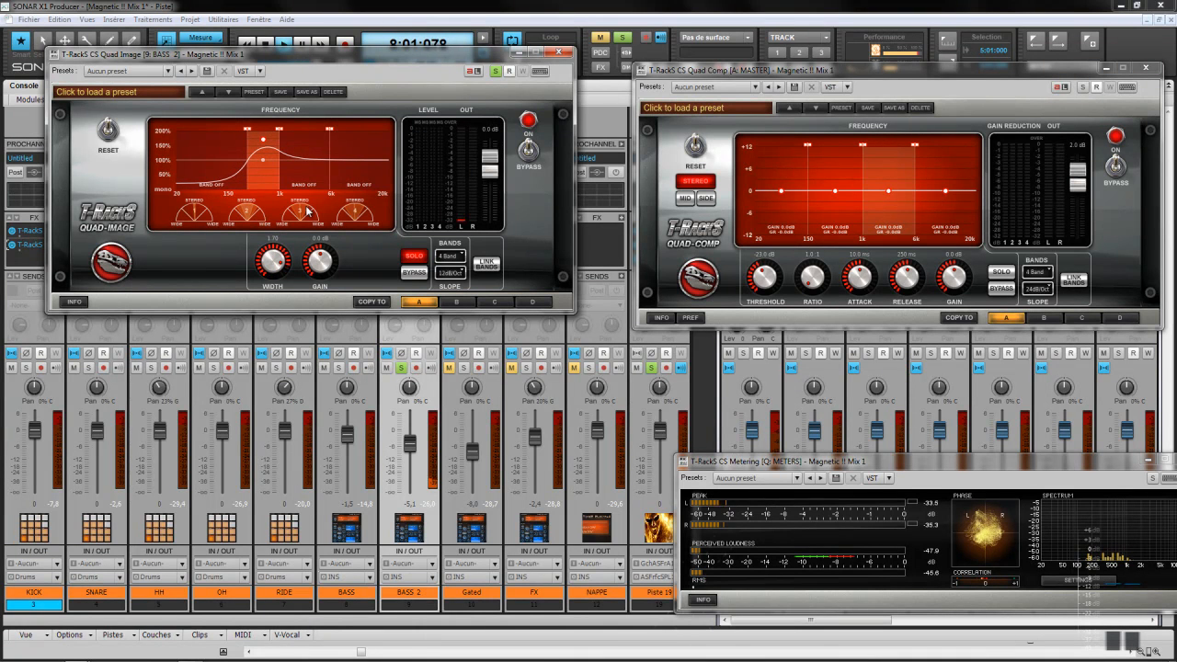
Step: Boost the third band's gain and widen the top 6k–20k band to about 1.36
{"action": "left_click", "coordinate": [305, 176]}
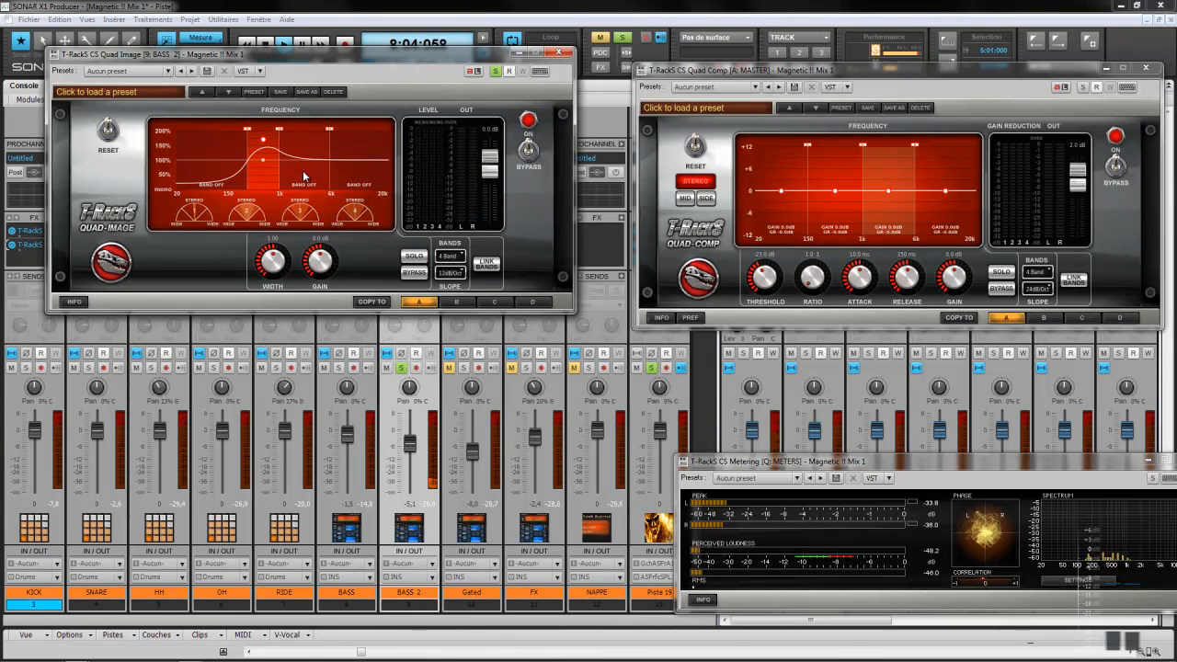
{"action": "left_click", "coordinate": [417, 258]}
{"action": "mouse_move", "coordinate": [326, 264]}
{"action": "left_mouse_down"}
{"action": "mouse_move", "coordinate": [322, 237]}
{"action": "mouse_move", "coordinate": [322, 247]}
{"action": "left_mouse_up"}
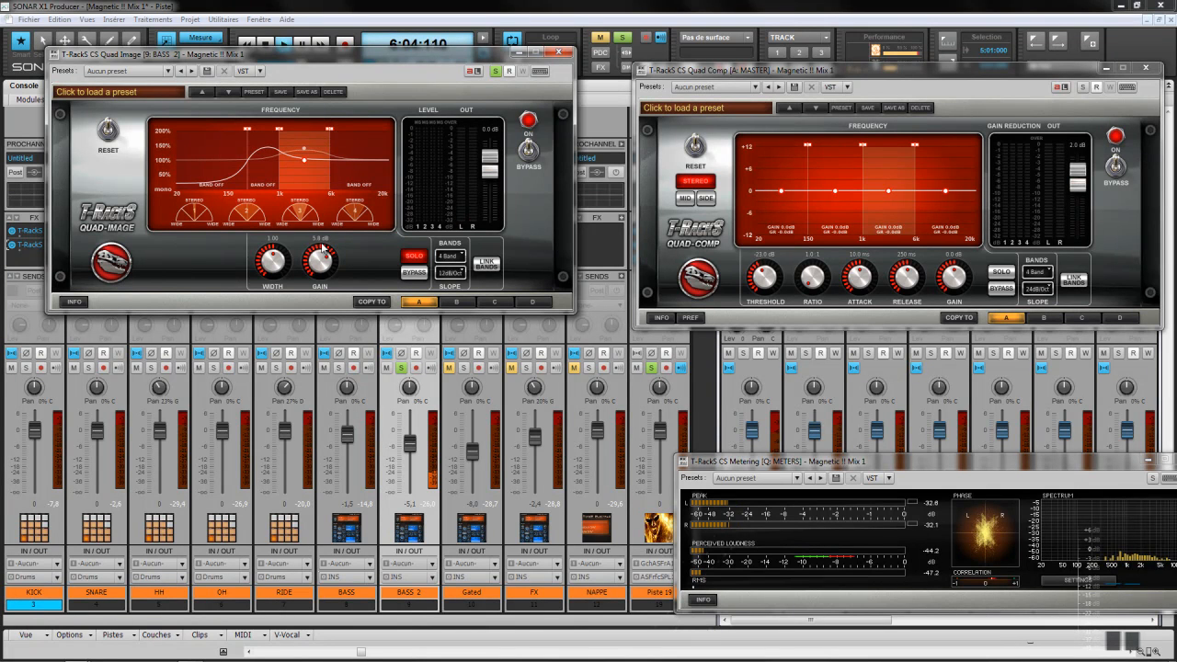
{"action": "left_click", "coordinate": [370, 173]}
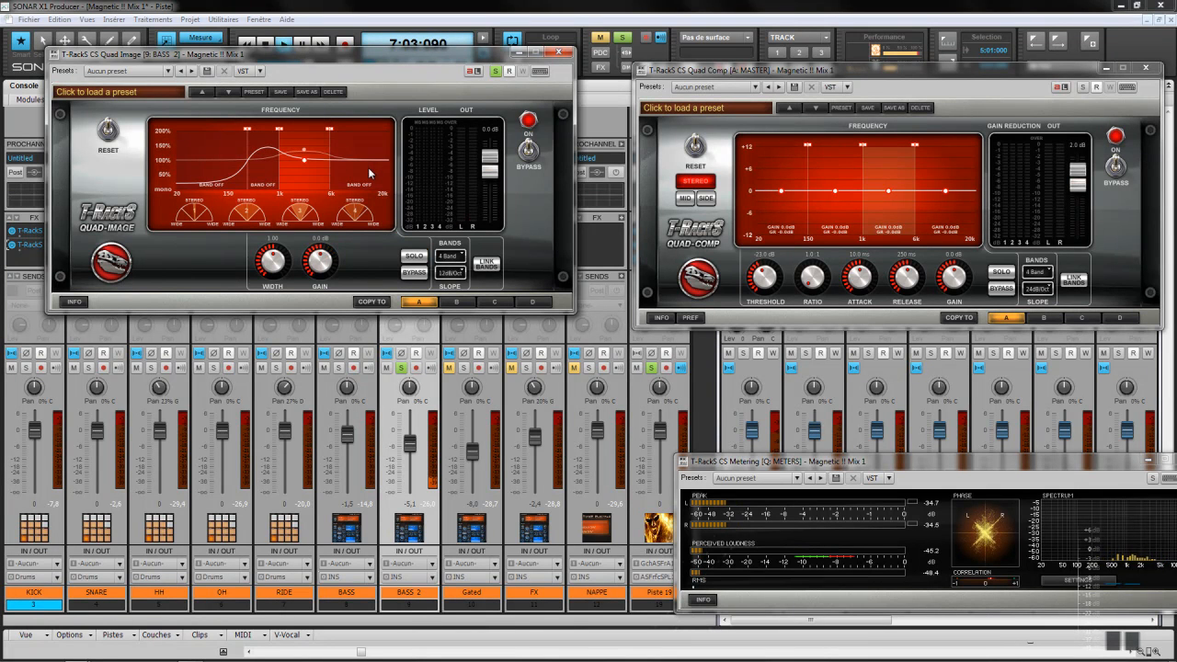
{"action": "left_click", "coordinate": [416, 256]}
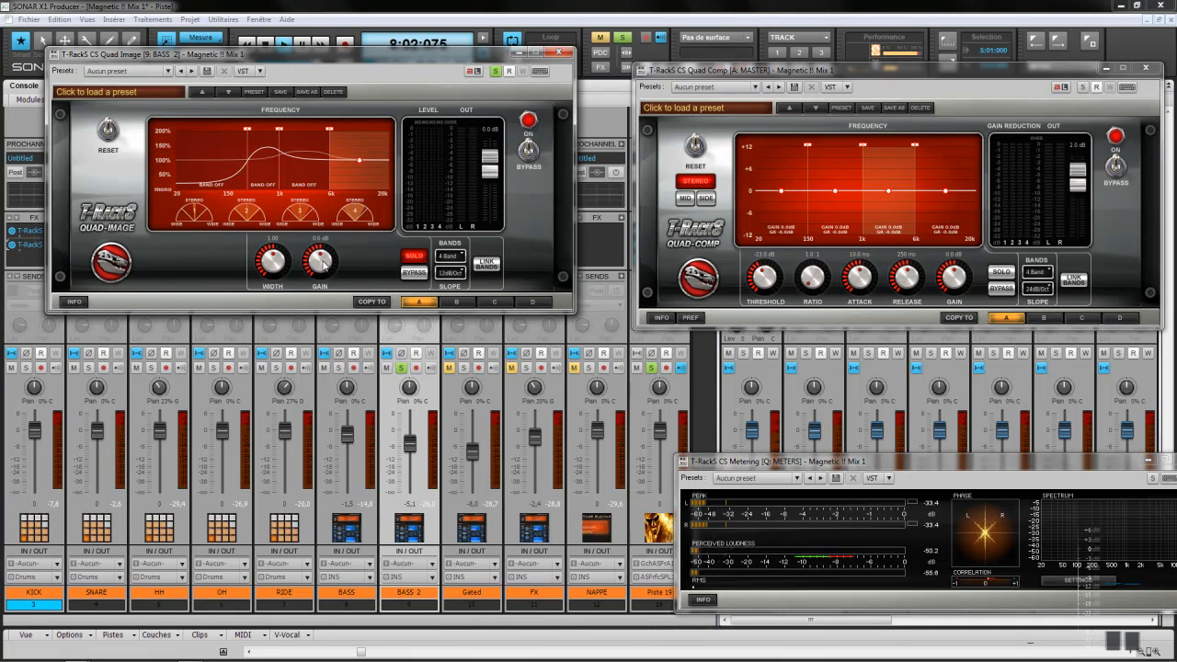
{"action": "left_click_drag", "start_coordinate": [278, 265], "coordinate": [281, 251]}
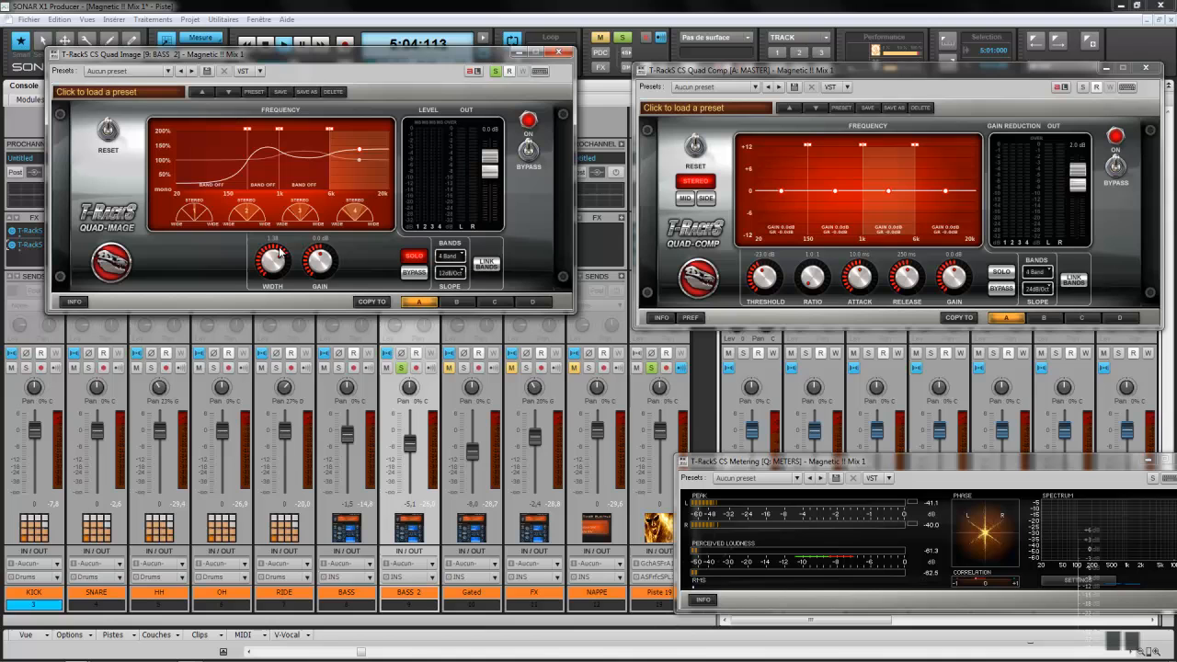
Step: Unsolo Quad Image's top band and A/B its band bypass, leaving it processing
{"action": "left_click", "coordinate": [411, 264]}
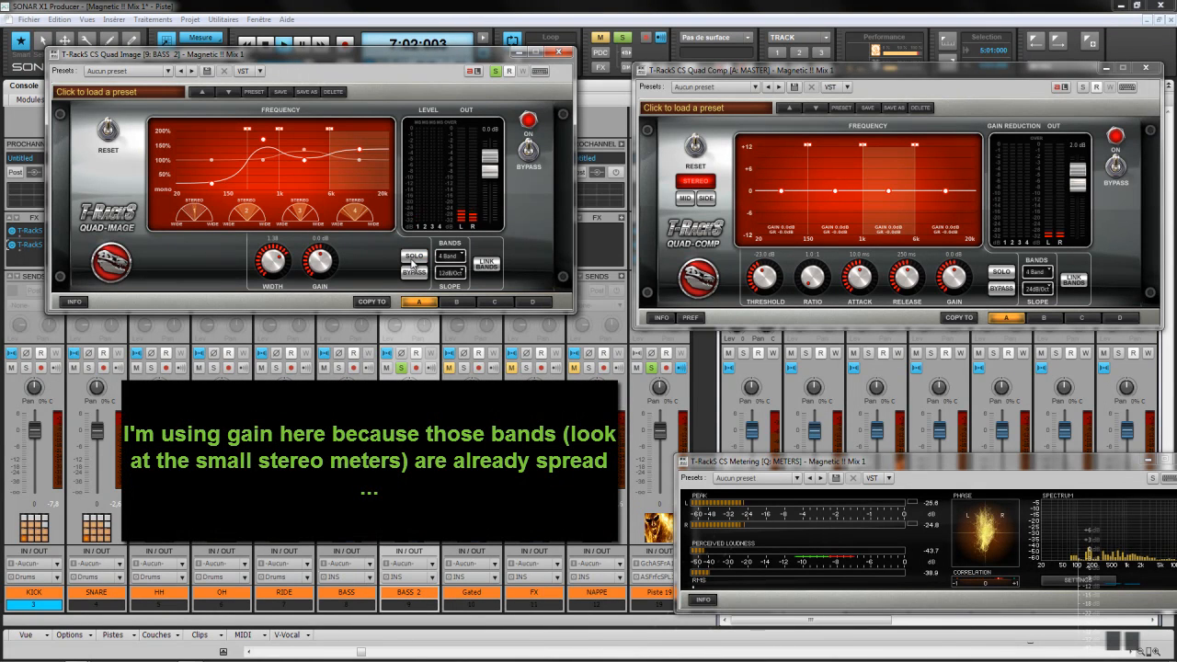
{"action": "left_click", "coordinate": [419, 275]}
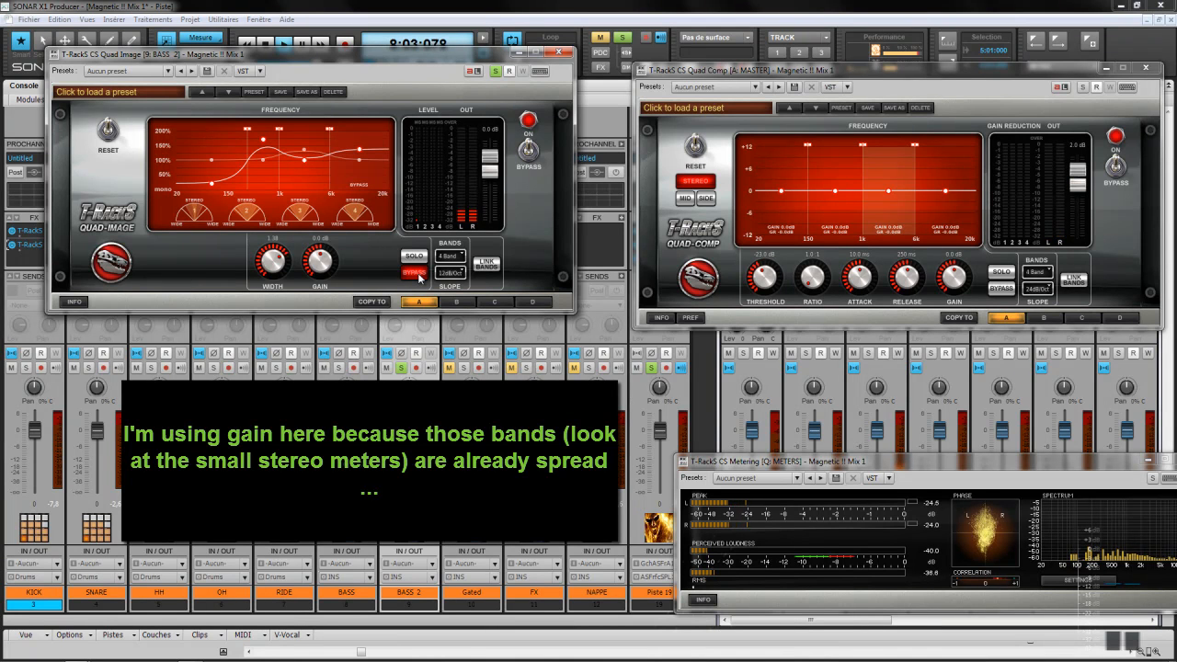
{"action": "left_click", "coordinate": [418, 275]}
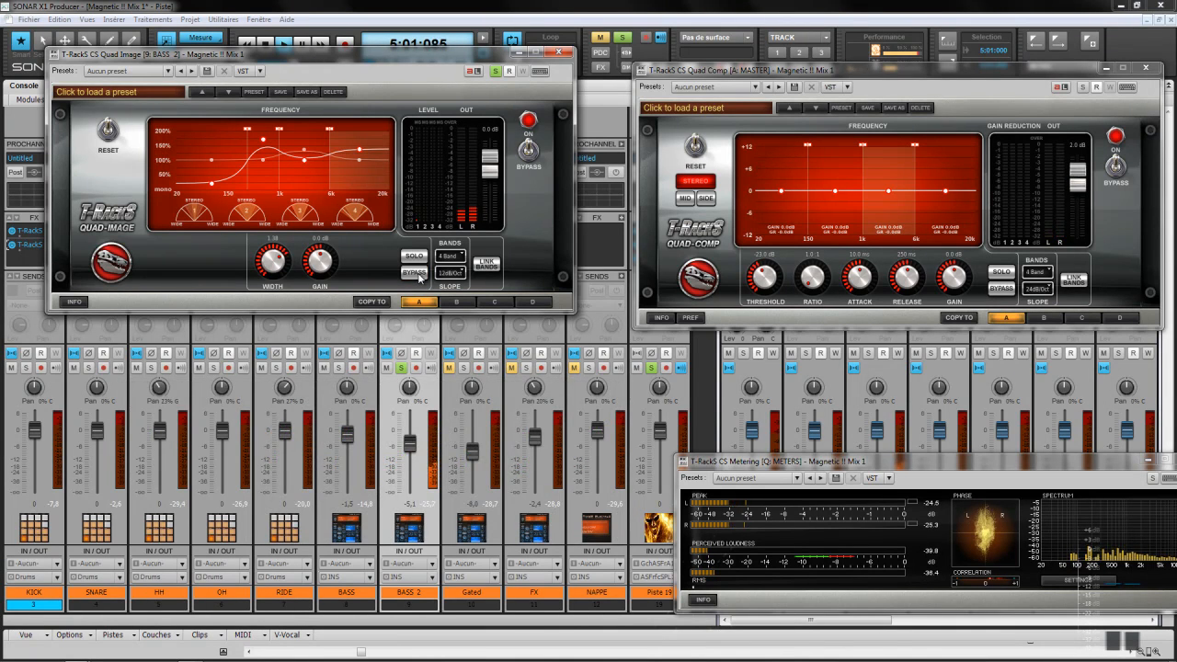
Step: A/B the whole Quad Image on BASS 2, leave it on, unsolo BASS and close it
{"action": "left_click", "coordinate": [529, 152]}
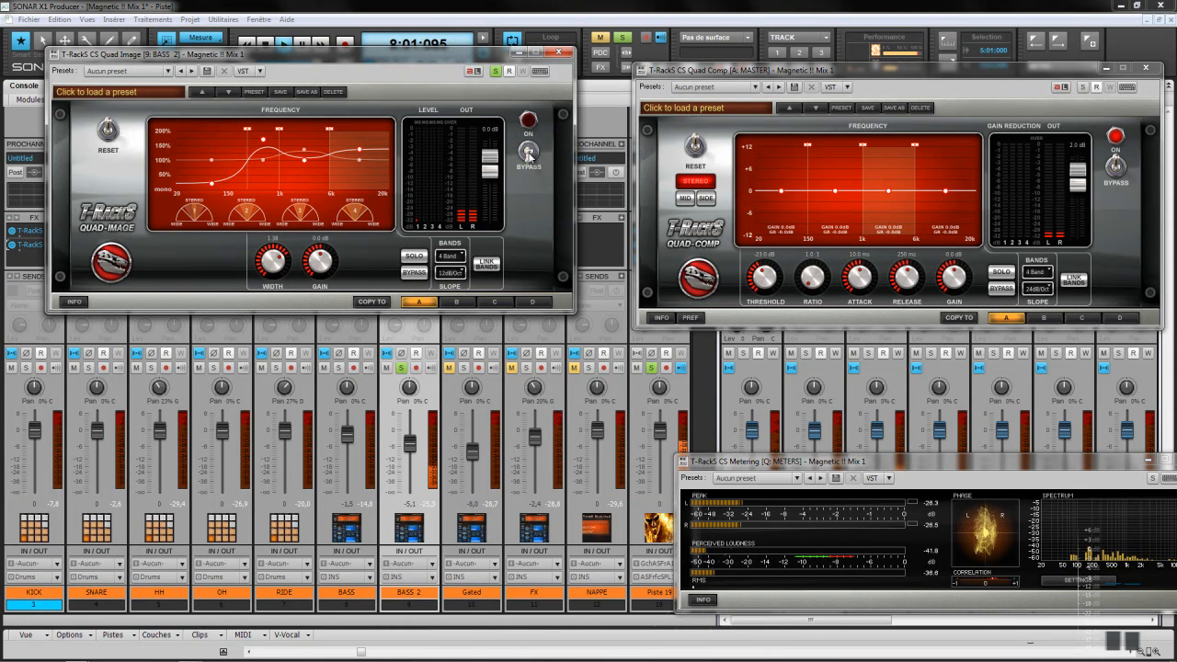
{"action": "left_click", "coordinate": [529, 152]}
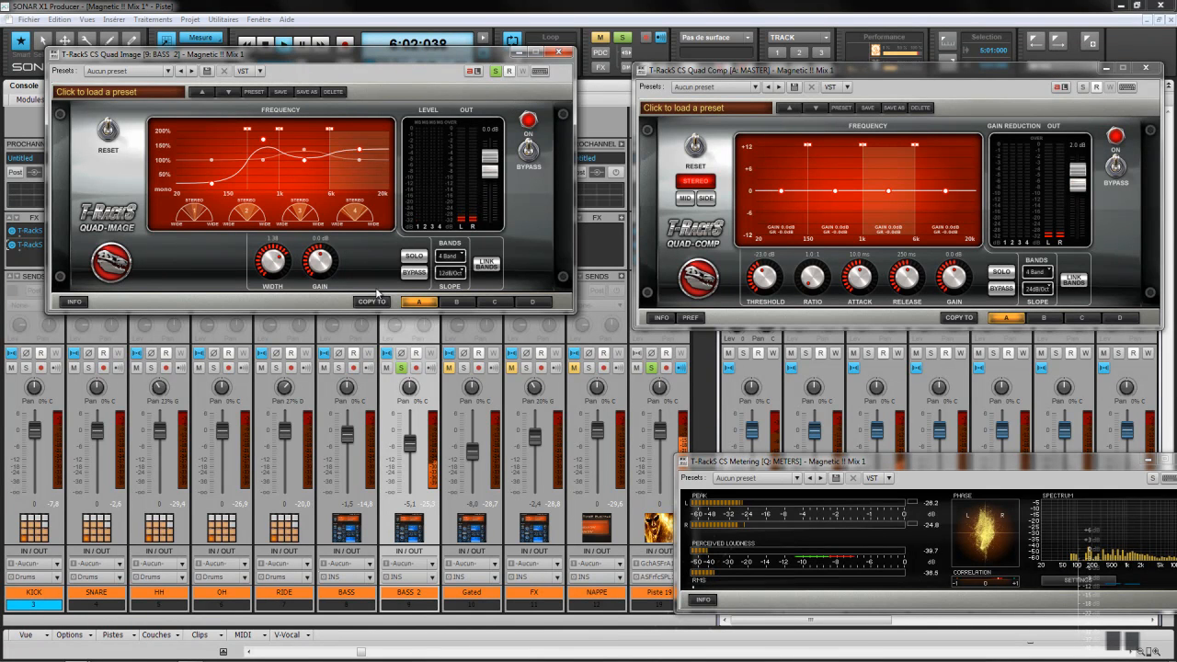
{"action": "left_click", "coordinate": [529, 151]}
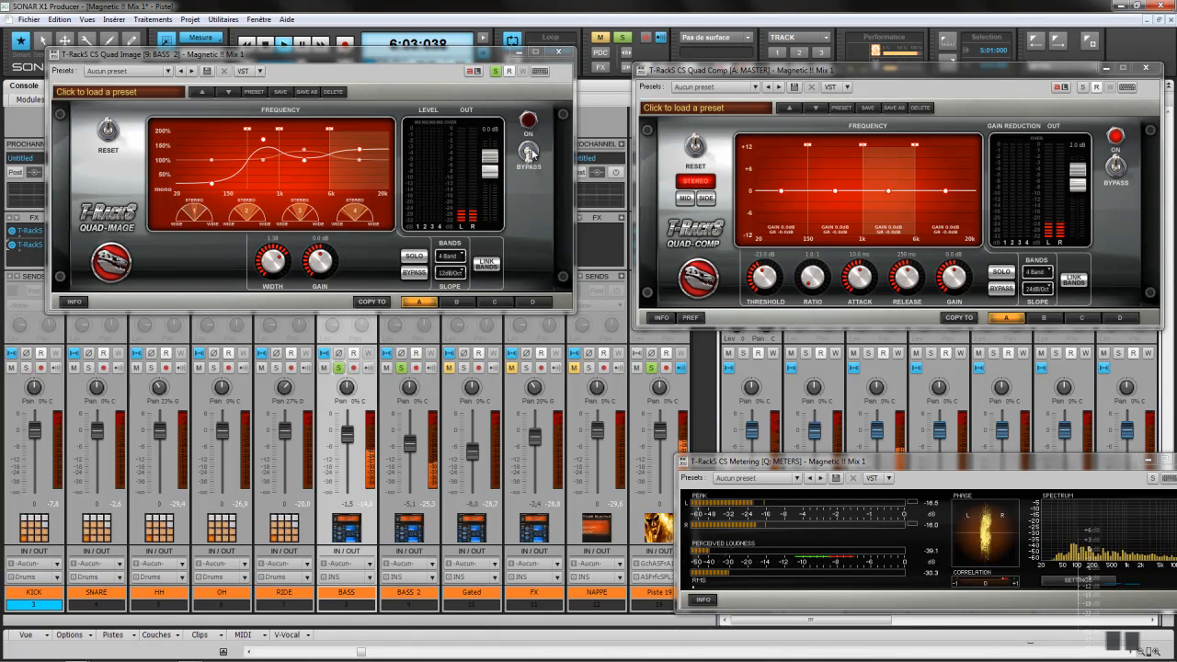
{"action": "left_click", "coordinate": [532, 154]}
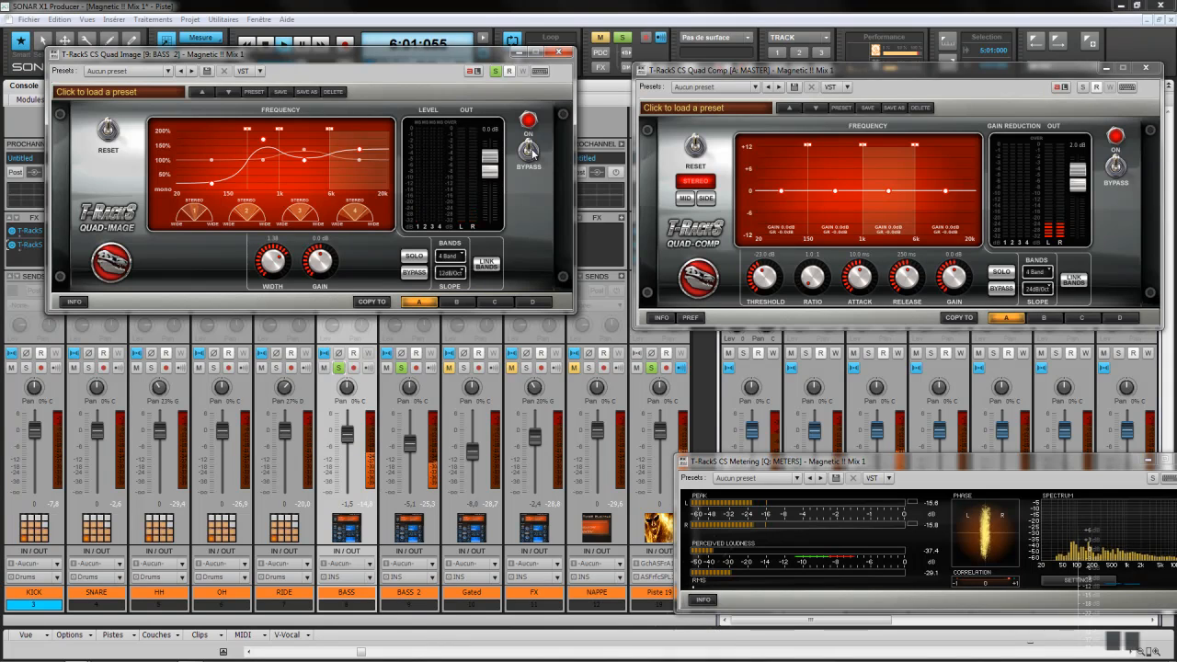
{"action": "left_click", "coordinate": [531, 153]}
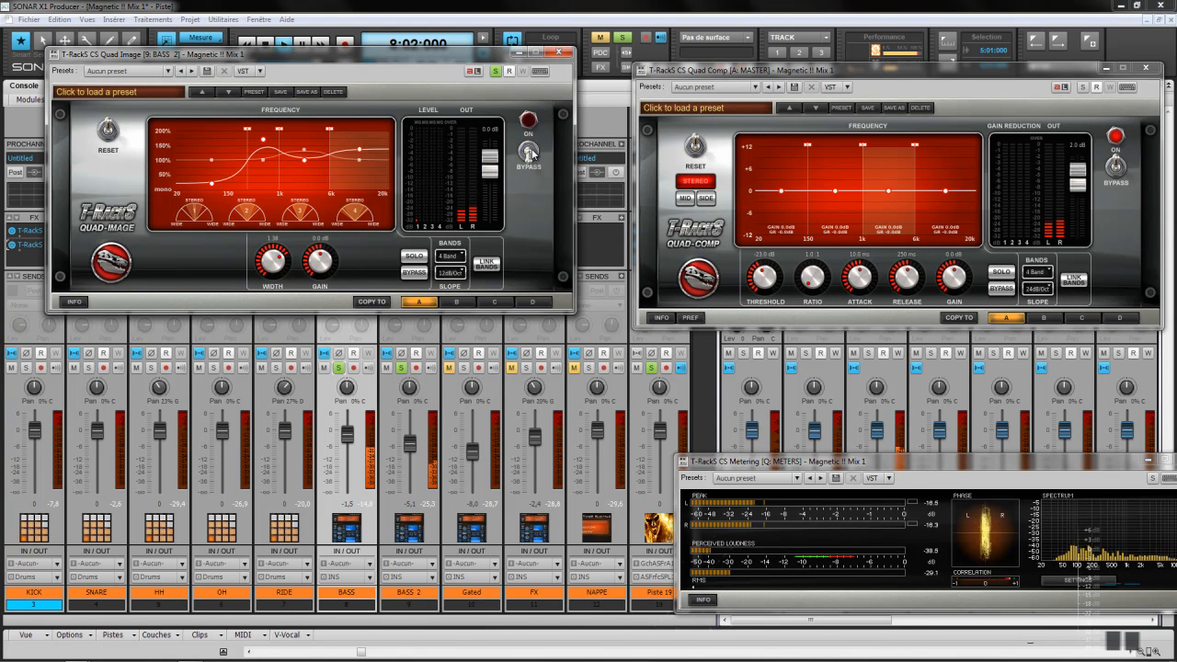
{"action": "left_click", "coordinate": [532, 153]}
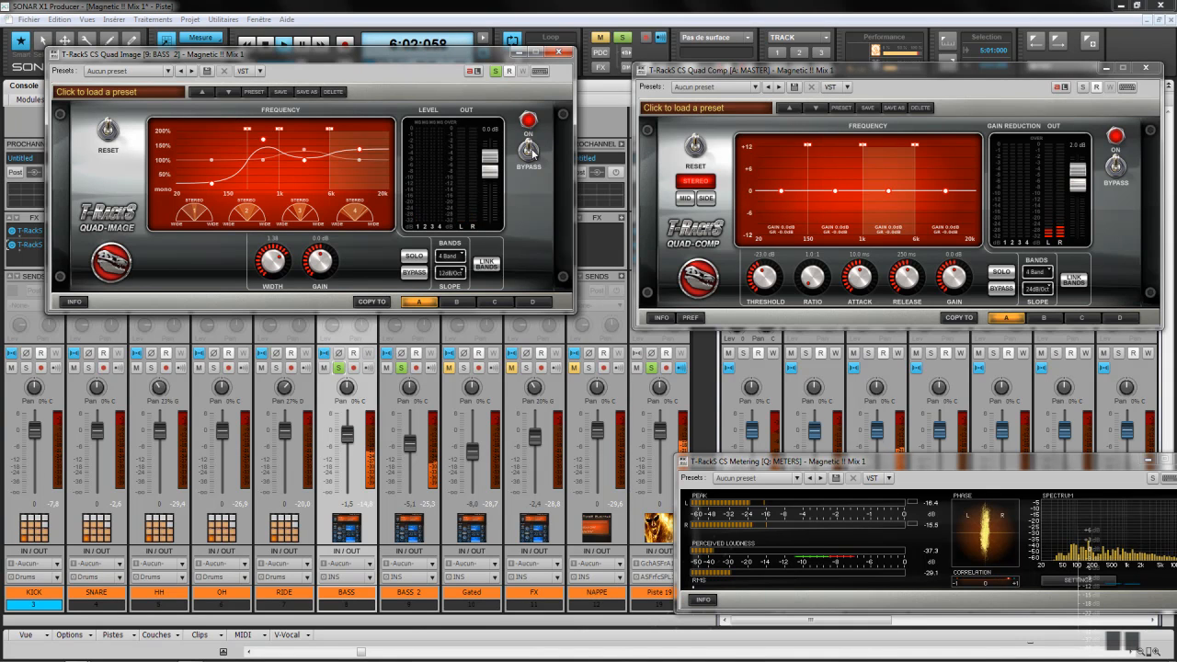
{"action": "left_click", "coordinate": [339, 368]}
{"action": "left_click", "coordinate": [564, 53]}
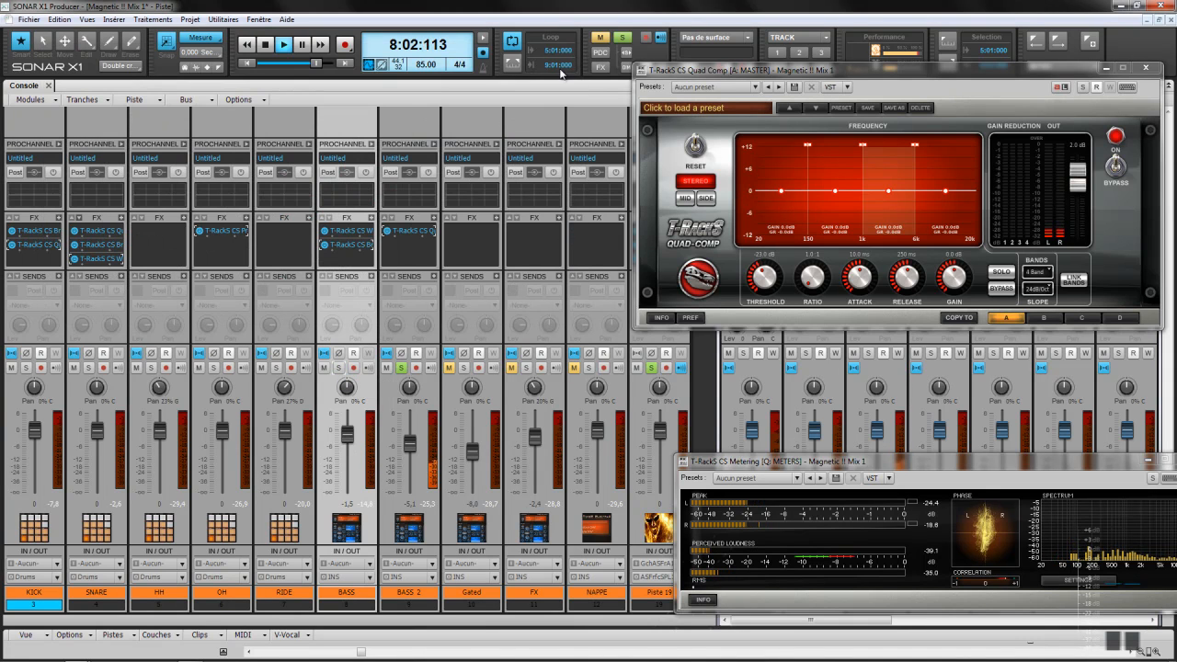
Step: Insert T-RackS CS British Channel on BASS 2 with its low-pass engaged near 12.7 kHz
{"action": "right_click", "coordinate": [433, 221]}
{"action": "mouse_move", "coordinate": [501, 224]}
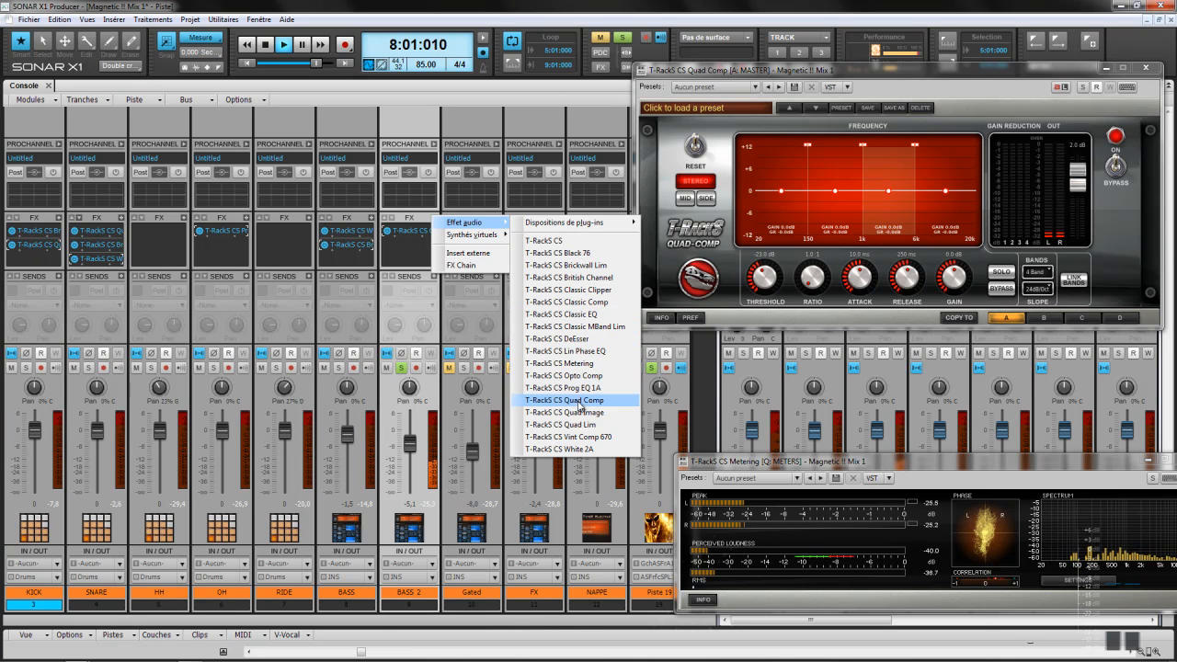
{"action": "left_click", "coordinate": [589, 278]}
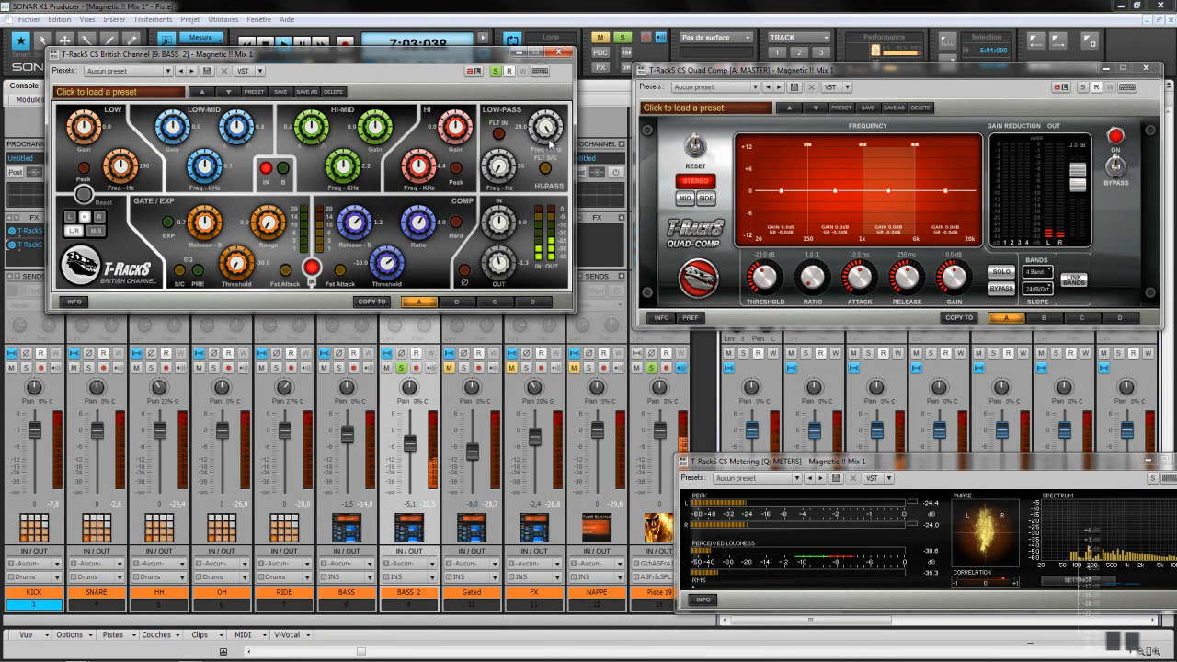
{"action": "left_click", "coordinate": [498, 133]}
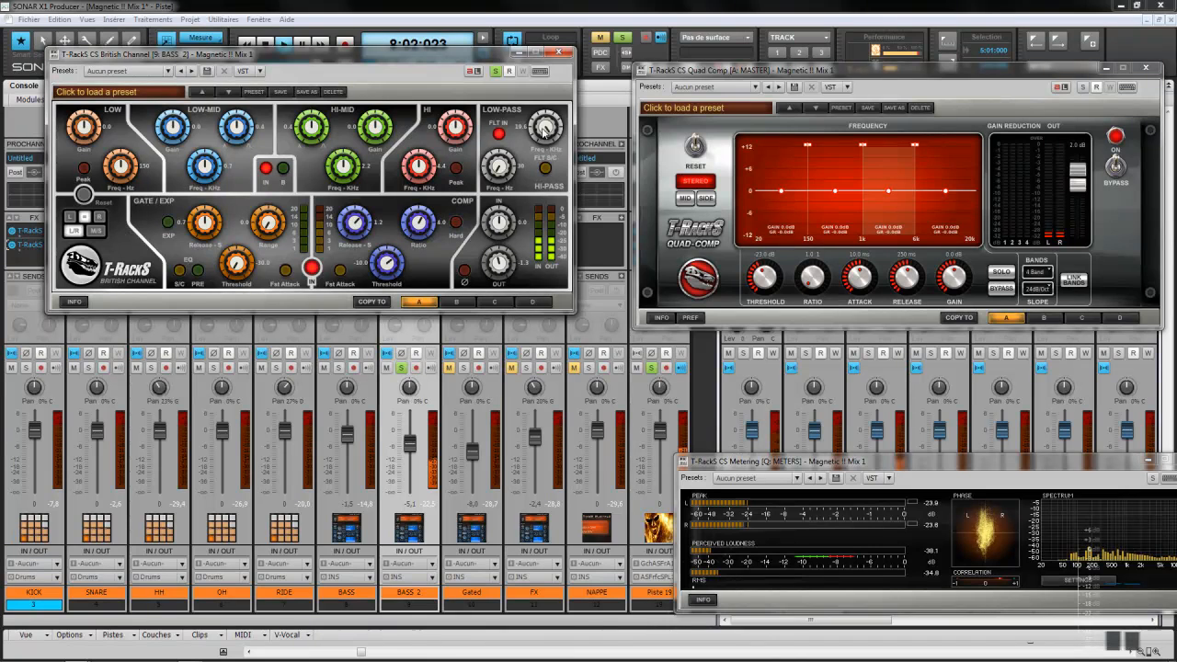
{"action": "scroll", "coordinate": [543, 131], "scroll_direction": "down", "scroll_amount": 3}
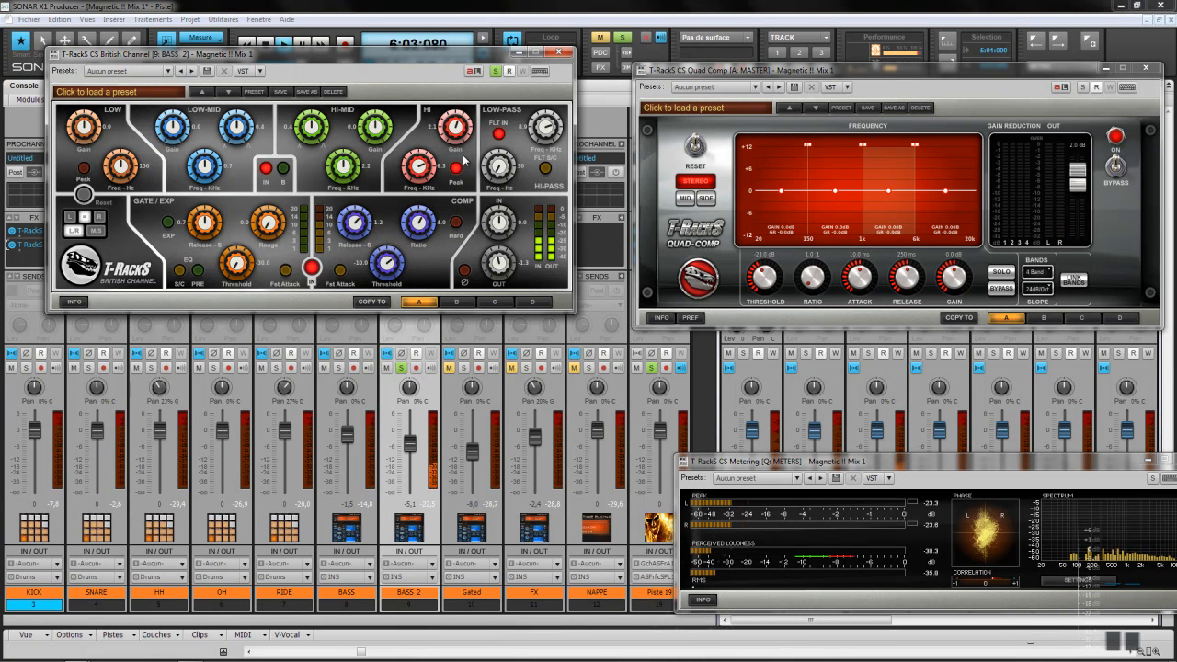
{"action": "left_click_drag", "start_coordinate": [458, 60], "coordinate": [927, 96]}
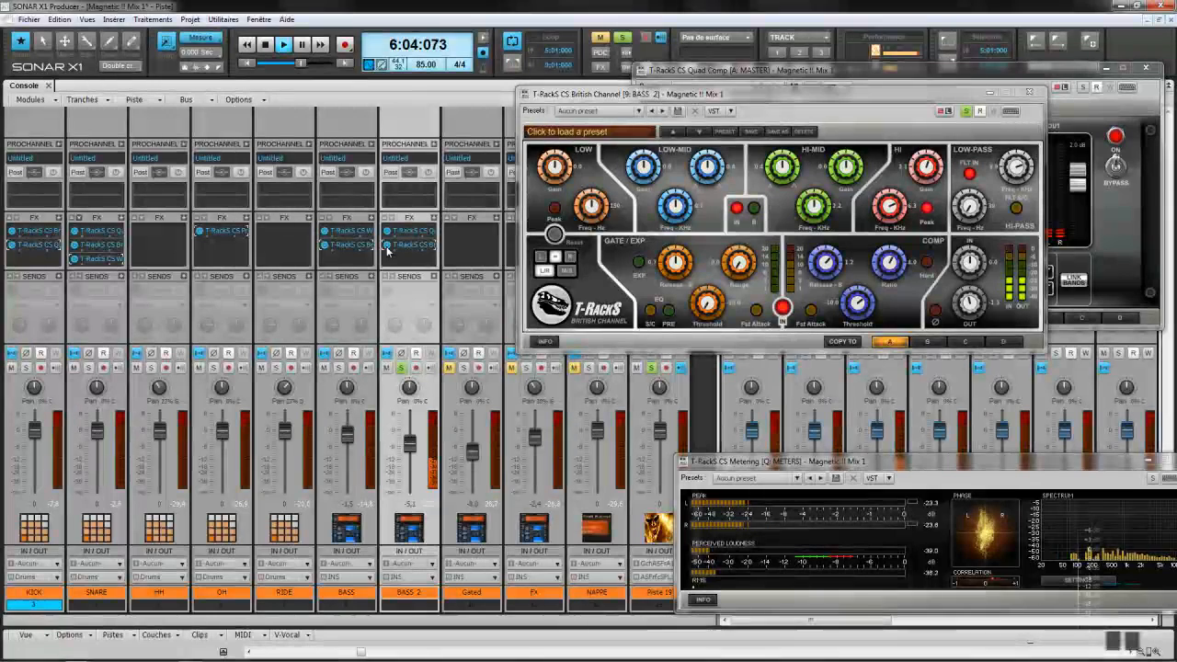
Step: Solo BASS and audition the bass and Gated tracks to compare them
{"action": "left_click", "coordinate": [339, 368]}
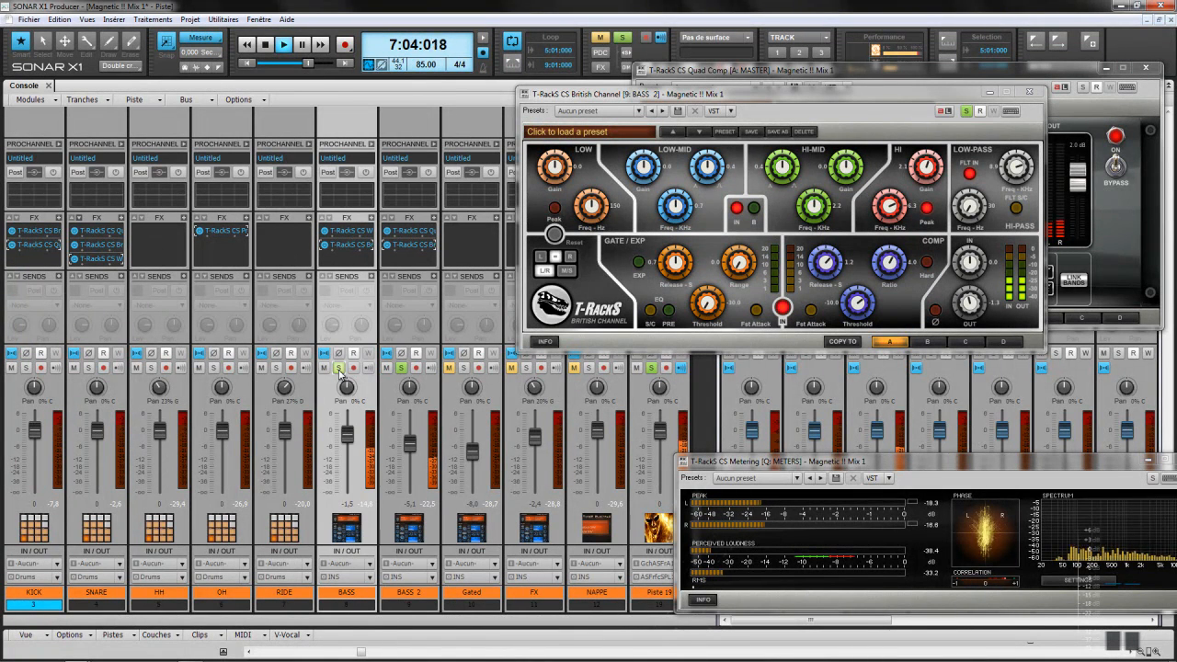
{"action": "left_click", "coordinate": [390, 249]}
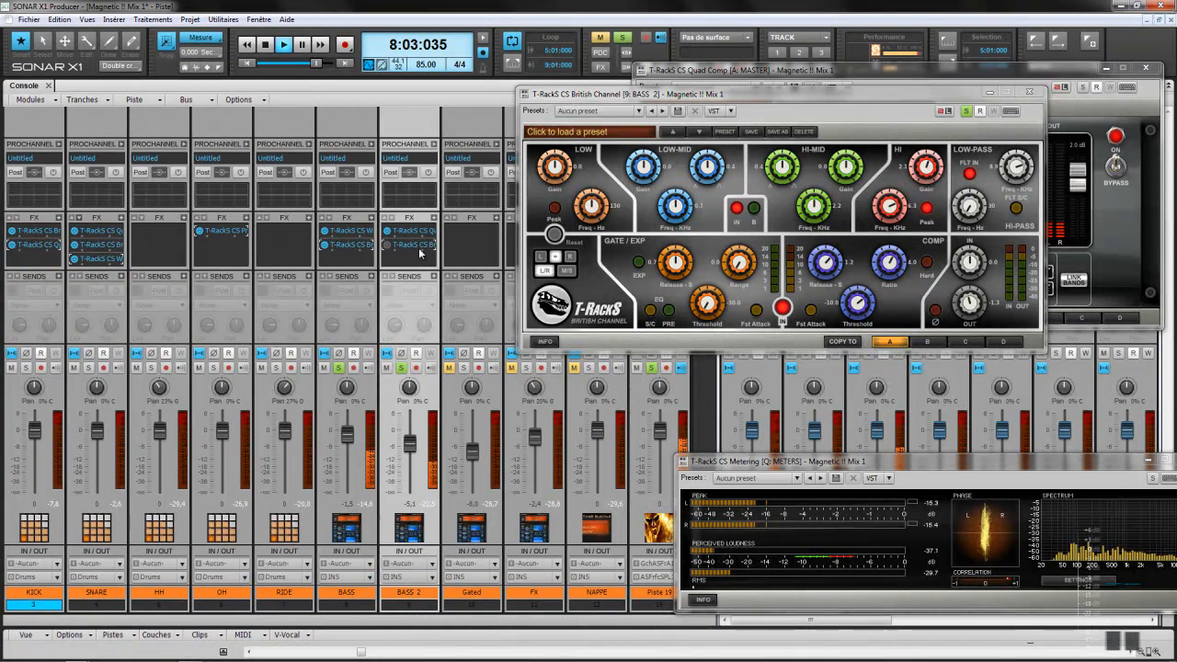
{"action": "left_click", "coordinate": [450, 369]}
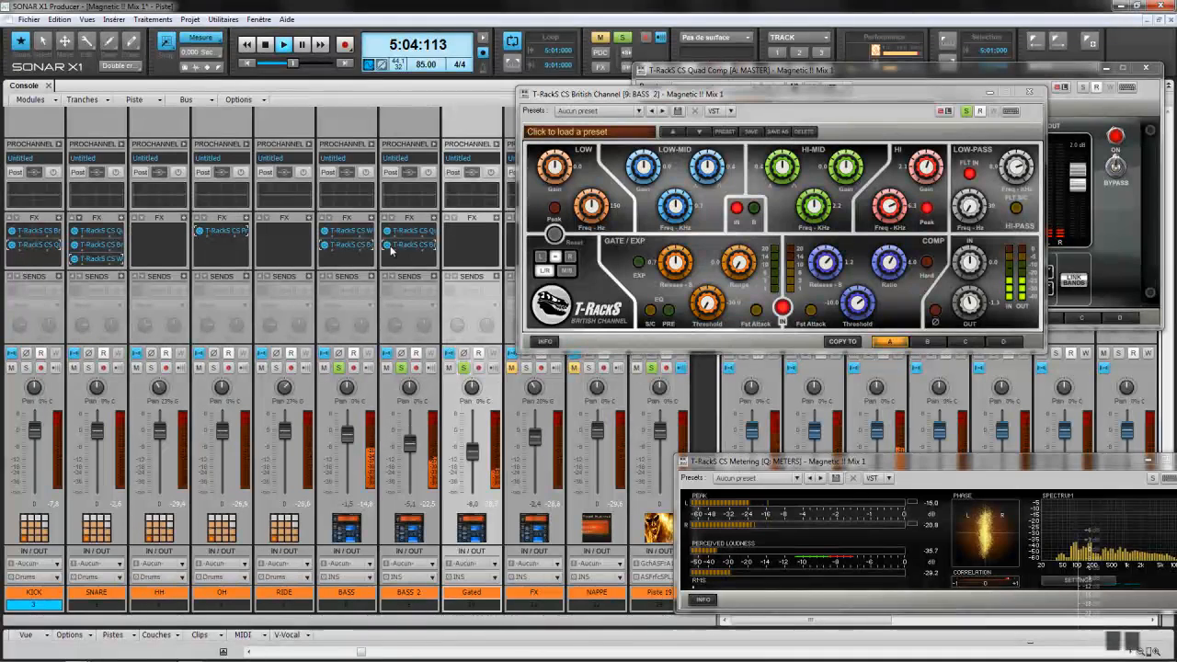
{"action": "left_click", "coordinate": [386, 370]}
{"action": "left_click", "coordinate": [340, 372]}
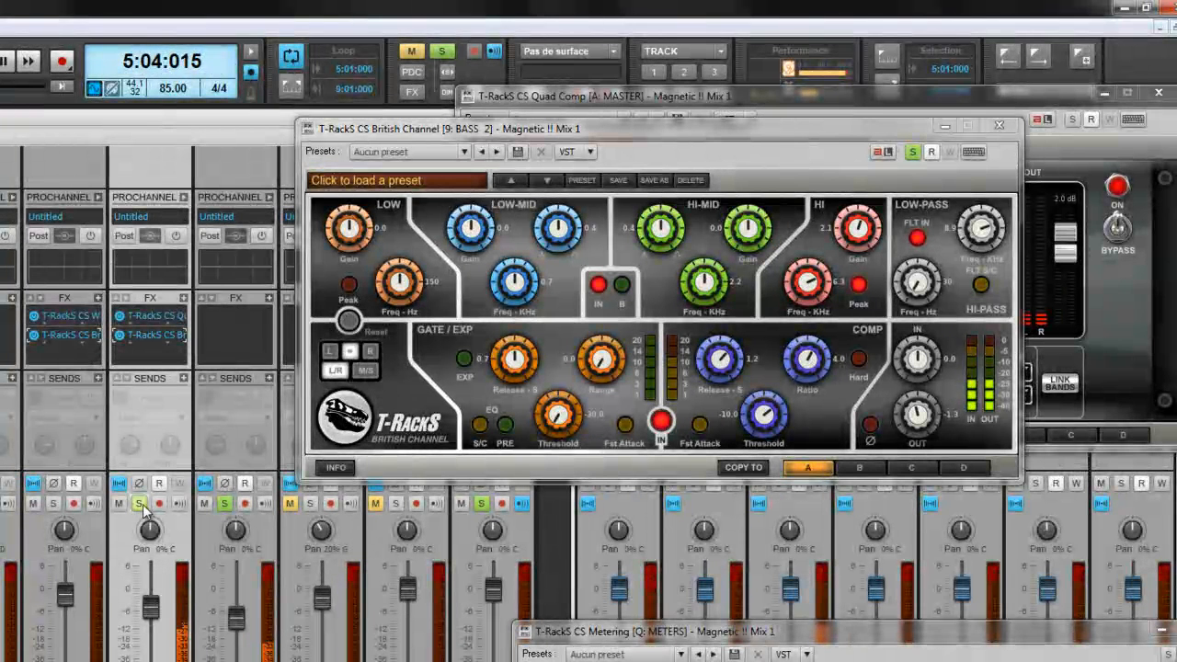
{"action": "left_click", "coordinate": [53, 502]}
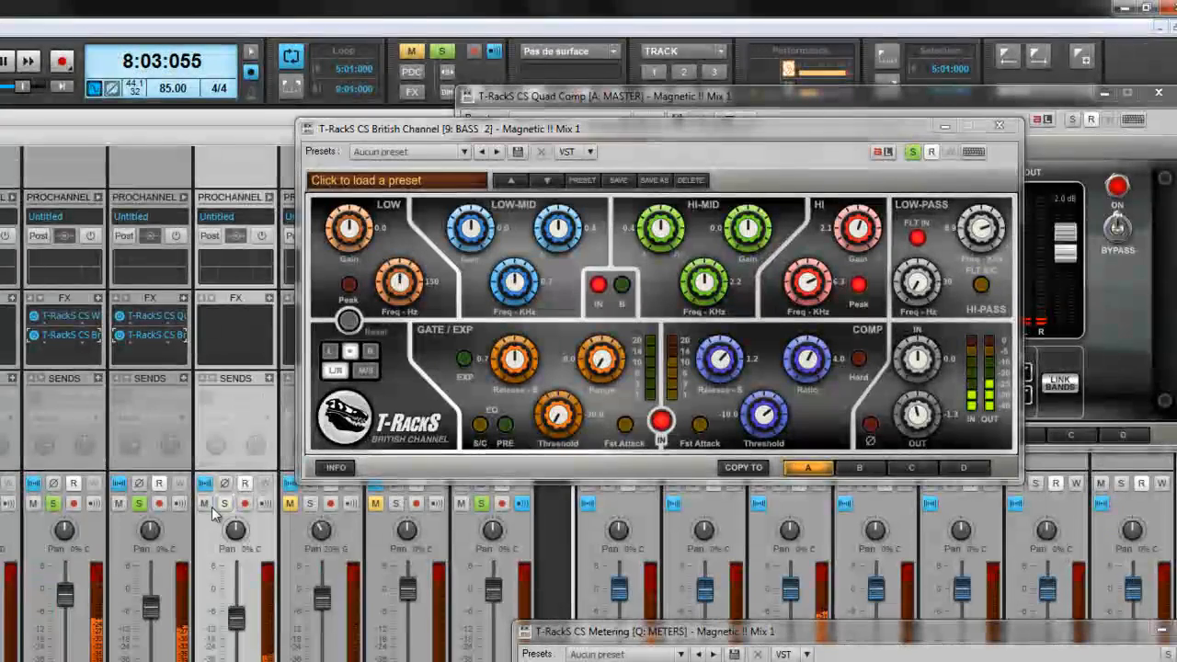
{"action": "left_click", "coordinate": [53, 503]}
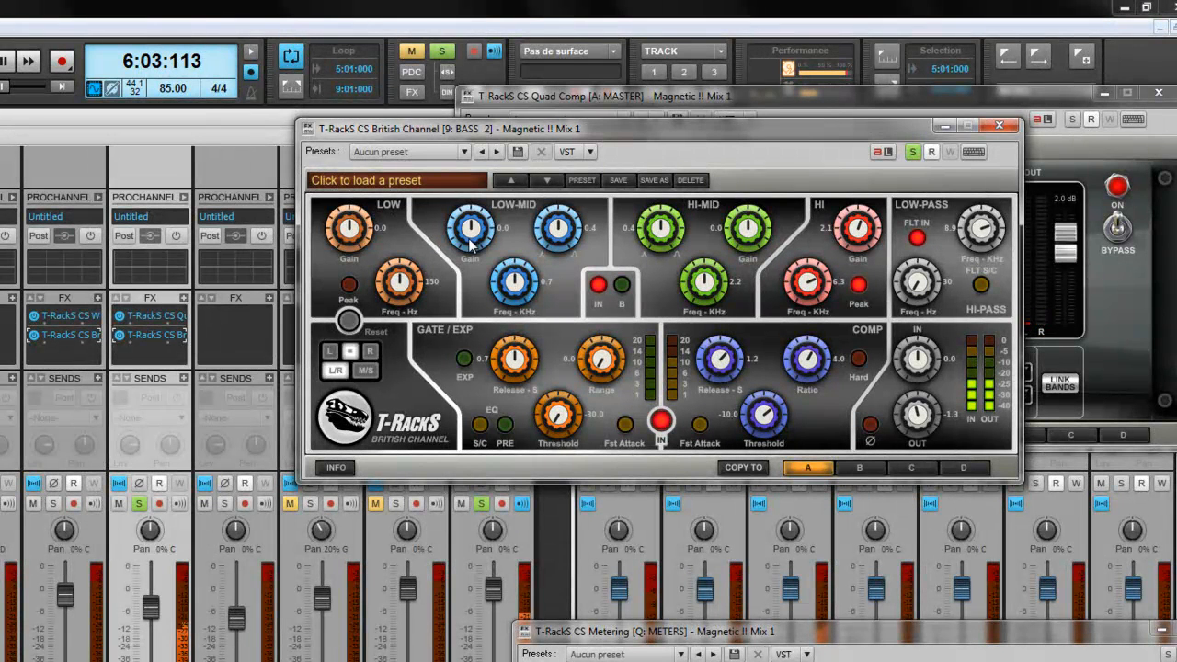
Step: Boost the LOW gain, retune LOW-MID, and cut HI-MID to -6.3 around 1.7 kHz
{"action": "mouse_move", "coordinate": [354, 232]}
{"action": "left_mouse_down"}
{"action": "mouse_move", "coordinate": [353, 222]}
{"action": "mouse_move", "coordinate": [351, 233]}
{"action": "left_mouse_up"}
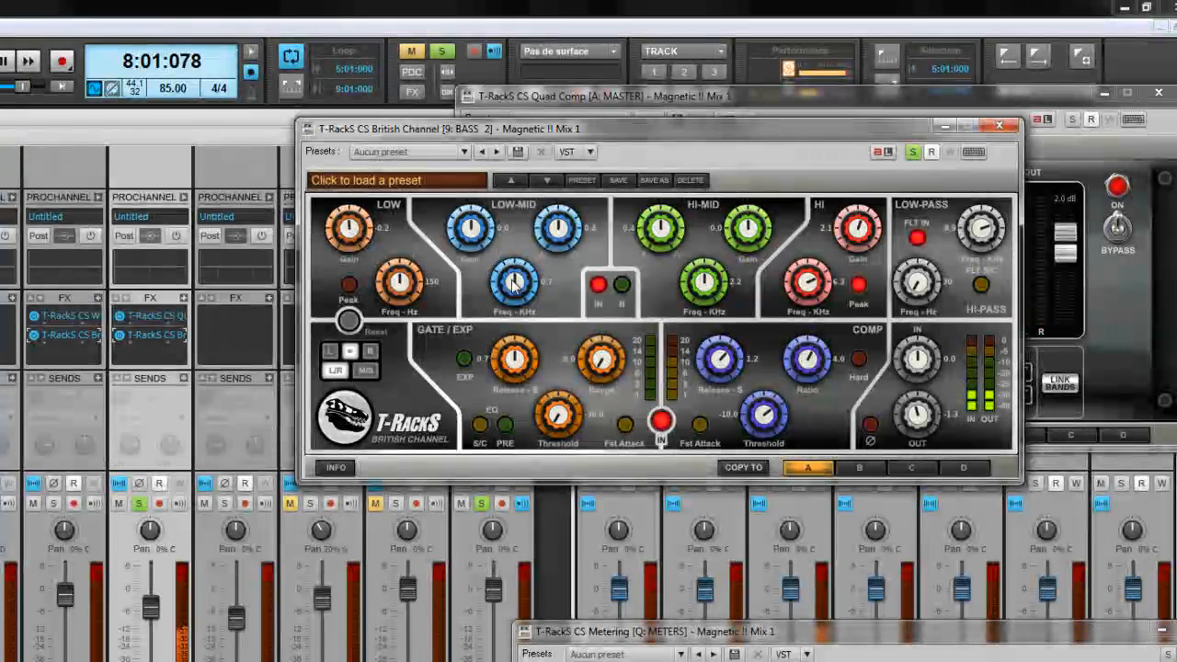
{"action": "left_click_drag", "start_coordinate": [513, 285], "coordinate": [491, 389]}
{"action": "left_click_drag", "start_coordinate": [480, 241], "coordinate": [475, 225]}
{"action": "left_click_drag", "start_coordinate": [474, 225], "coordinate": [476, 210]}
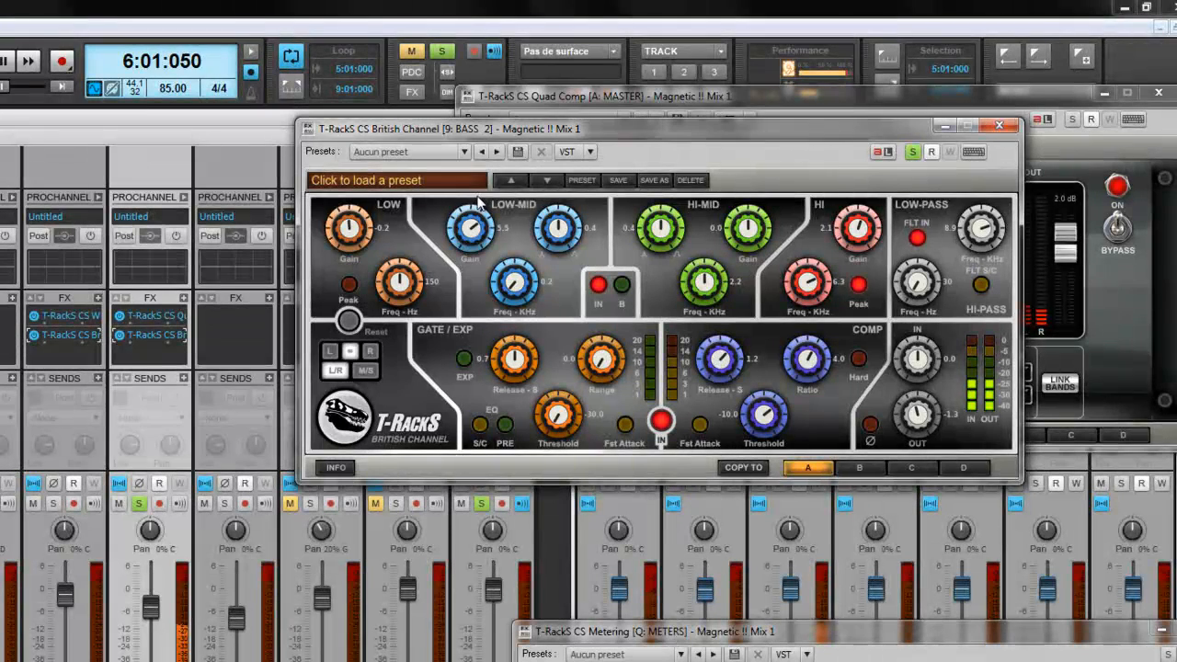
{"action": "left_click_drag", "start_coordinate": [477, 204], "coordinate": [476, 239]}
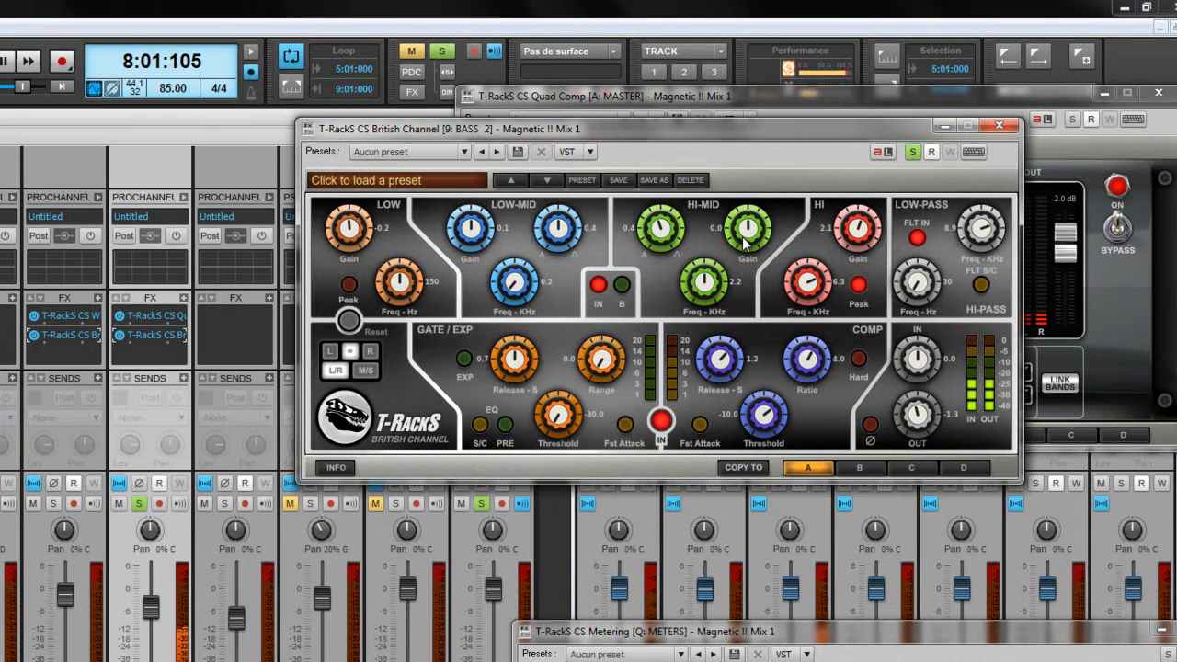
{"action": "left_click_drag", "start_coordinate": [745, 241], "coordinate": [656, 243]}
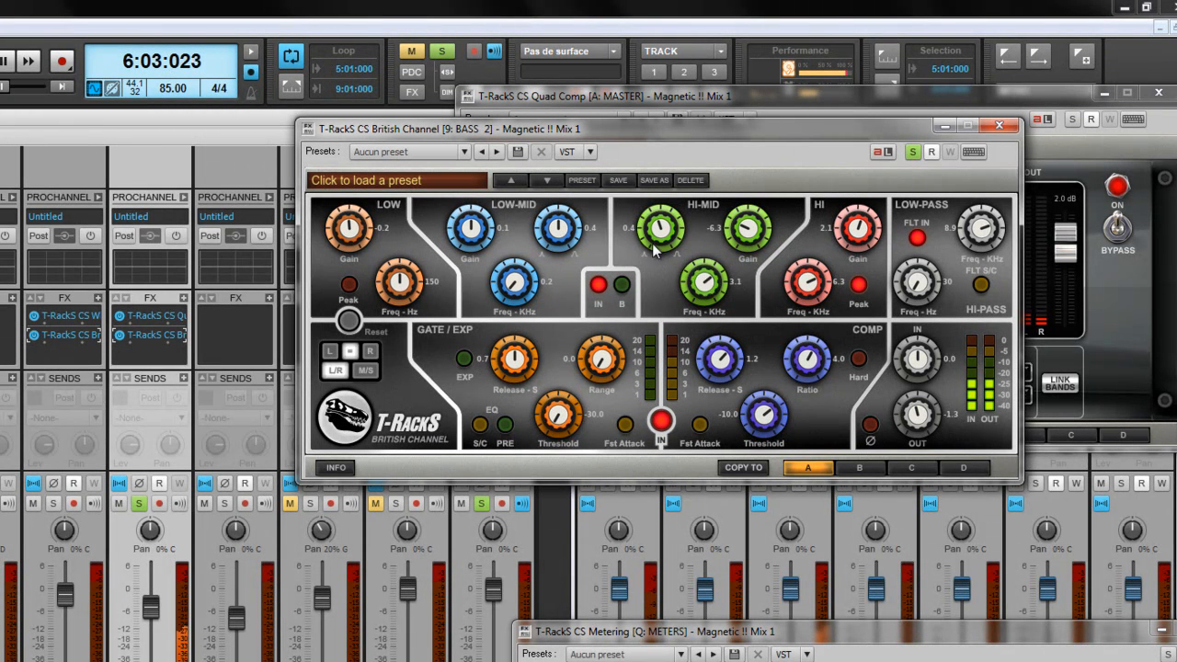
{"action": "left_click_drag", "start_coordinate": [649, 305], "coordinate": [649, 309]}
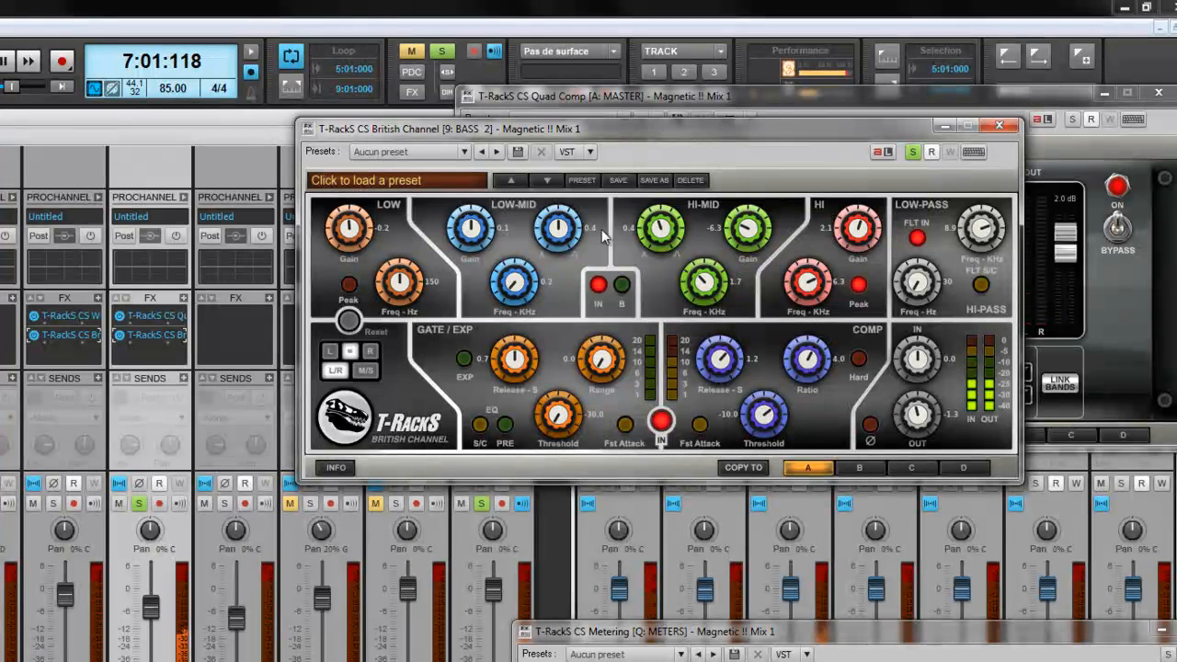
{"action": "left_click_drag", "start_coordinate": [515, 286], "coordinate": [546, 245]}
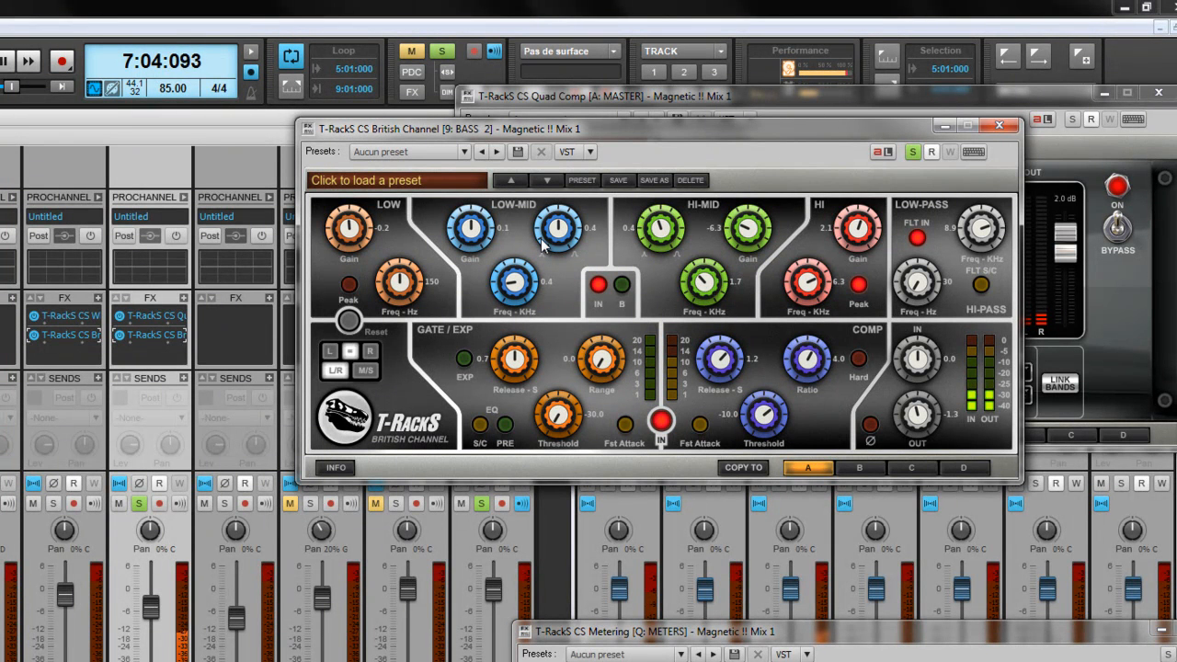
{"action": "left_click_drag", "start_coordinate": [351, 239], "coordinate": [351, 223]}
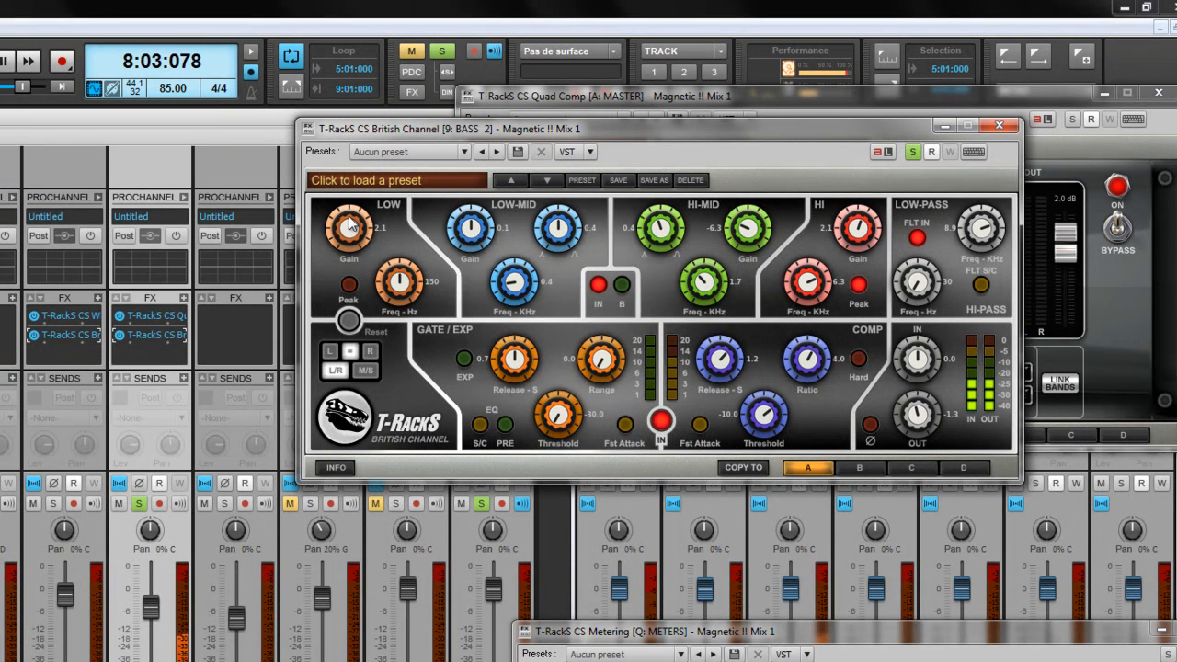
Step: A/B the British Channel bypass on BASS 2 while soloing tracks, then clear all solos
{"action": "left_click", "coordinate": [121, 340]}
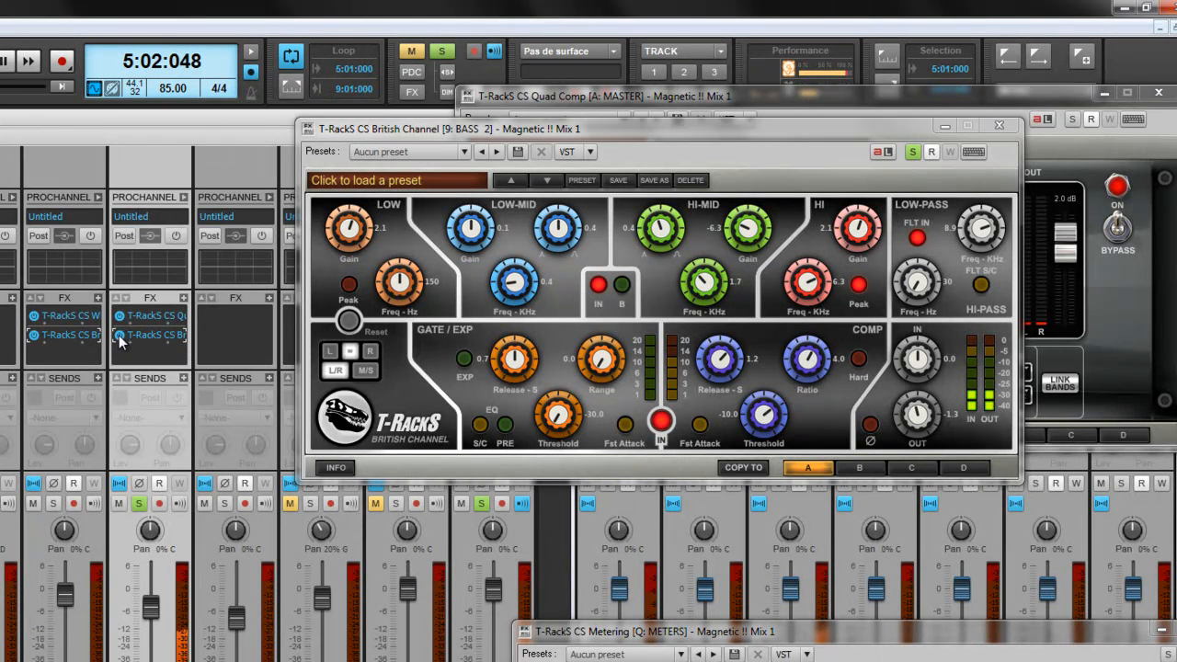
{"action": "left_click", "coordinate": [120, 336]}
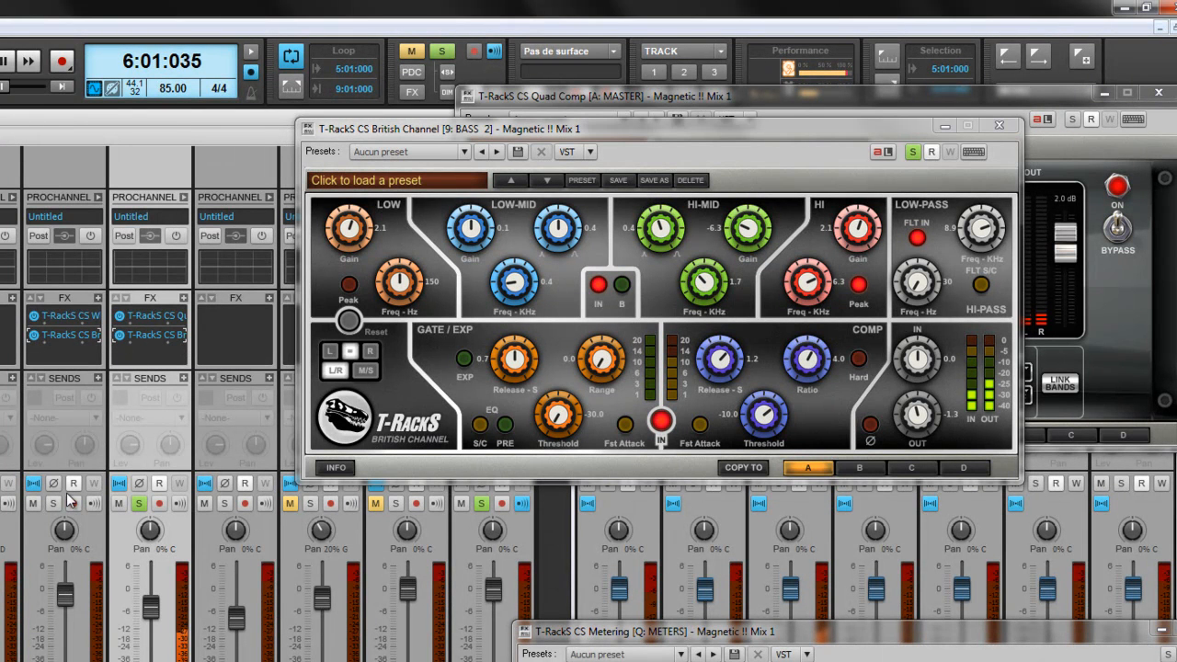
{"action": "left_click", "coordinate": [57, 503]}
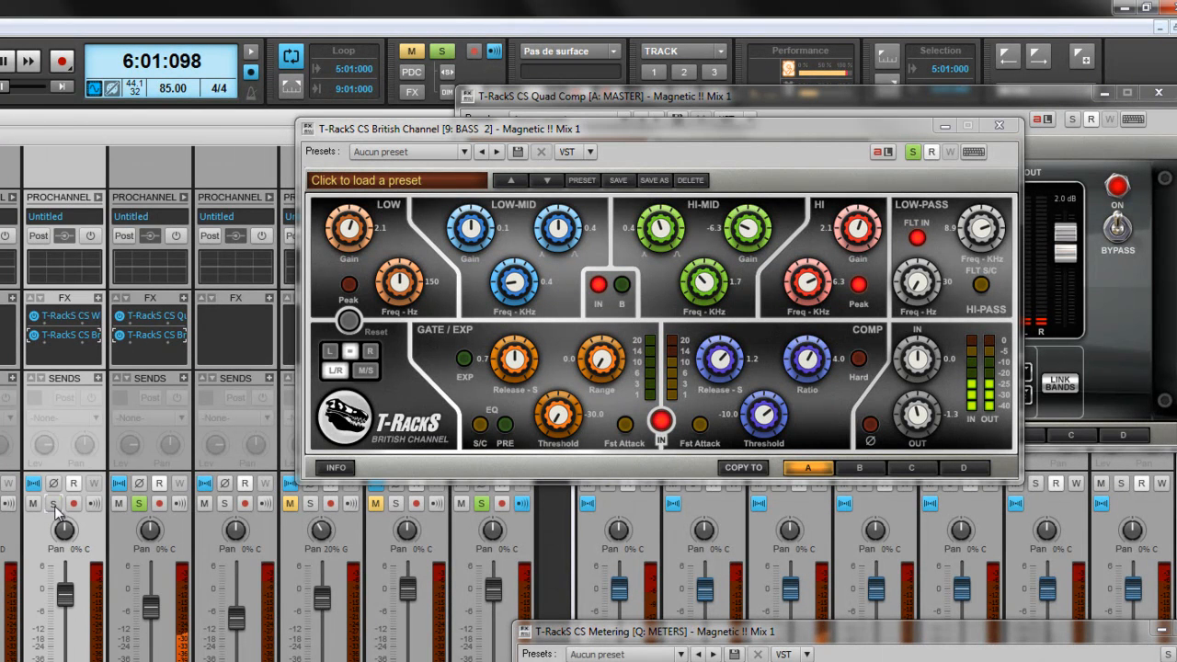
{"action": "left_click", "coordinate": [121, 337]}
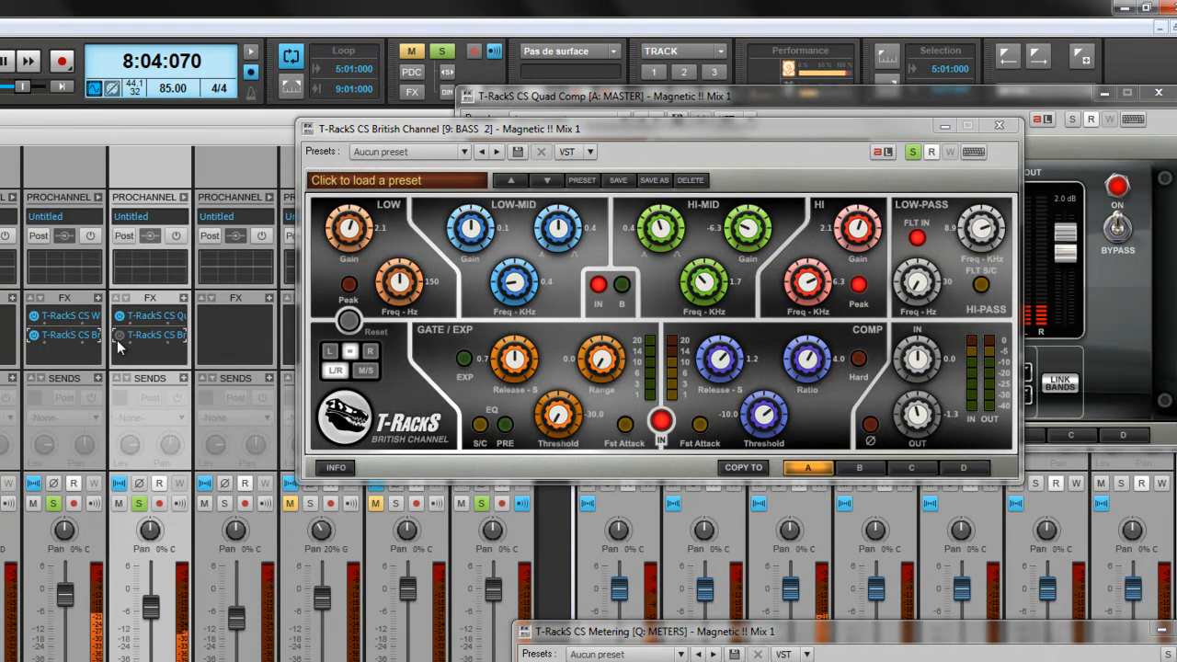
{"action": "left_click", "coordinate": [226, 504]}
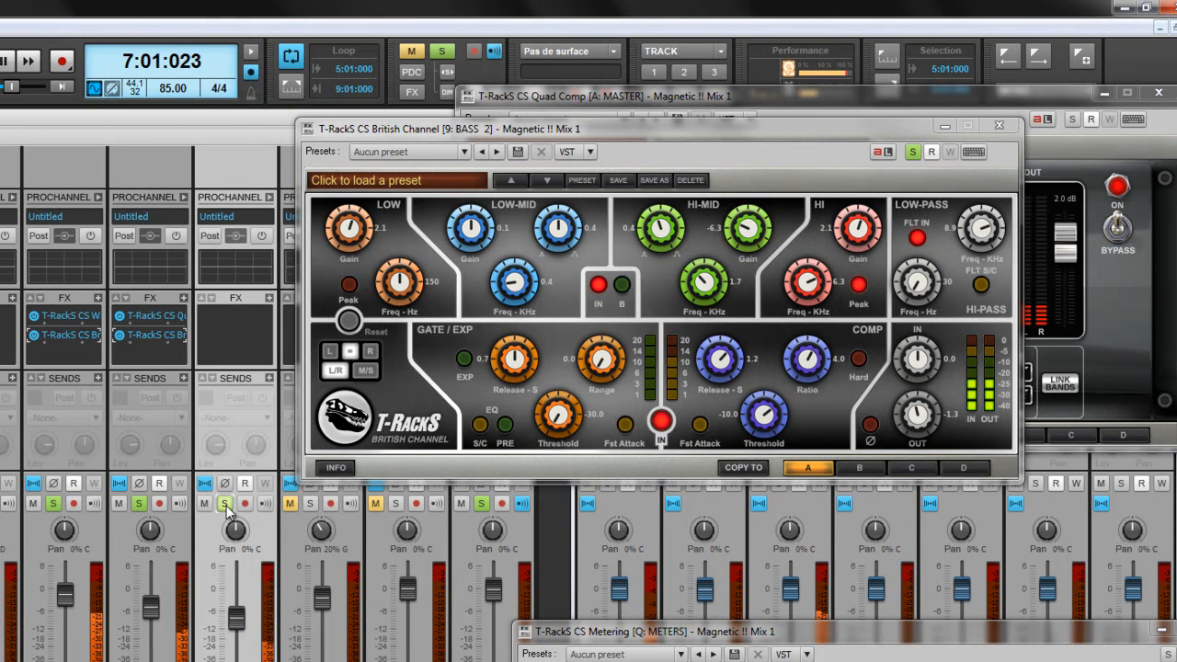
{"action": "left_click", "coordinate": [223, 504]}
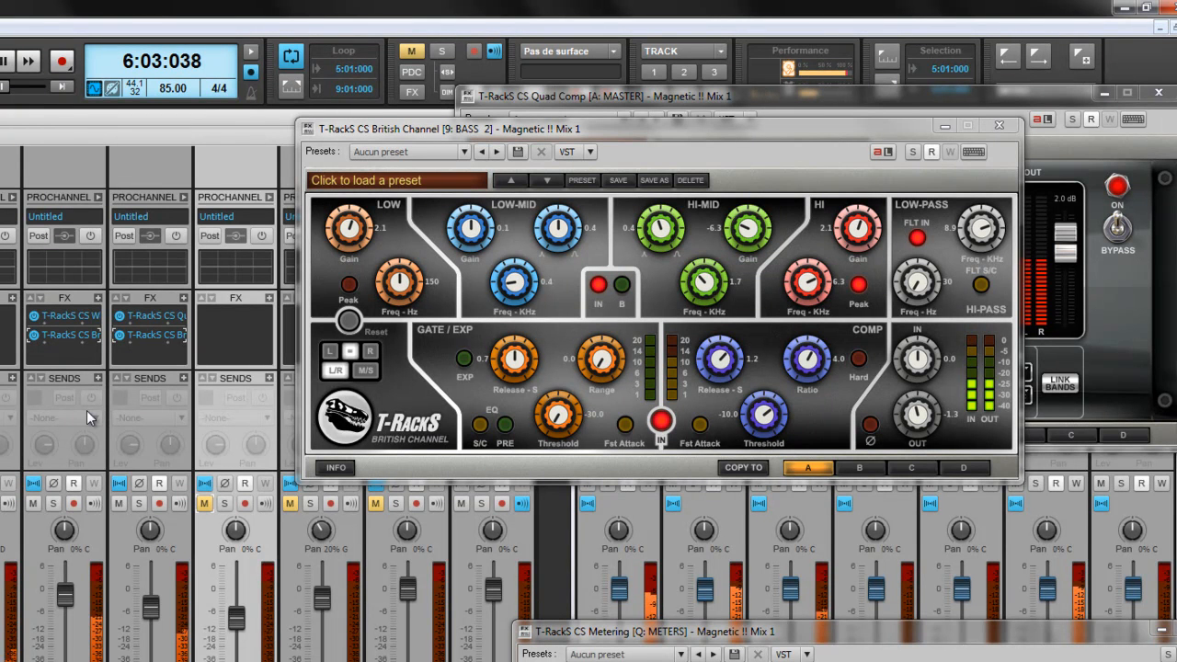
Step: Lower BASS 2's volume slightly and the low-pass to about 7.5 kHz, then re-solo
{"action": "left_click", "coordinate": [153, 611]}
{"action": "left_click_drag", "start_coordinate": [154, 608], "coordinate": [153, 607]}
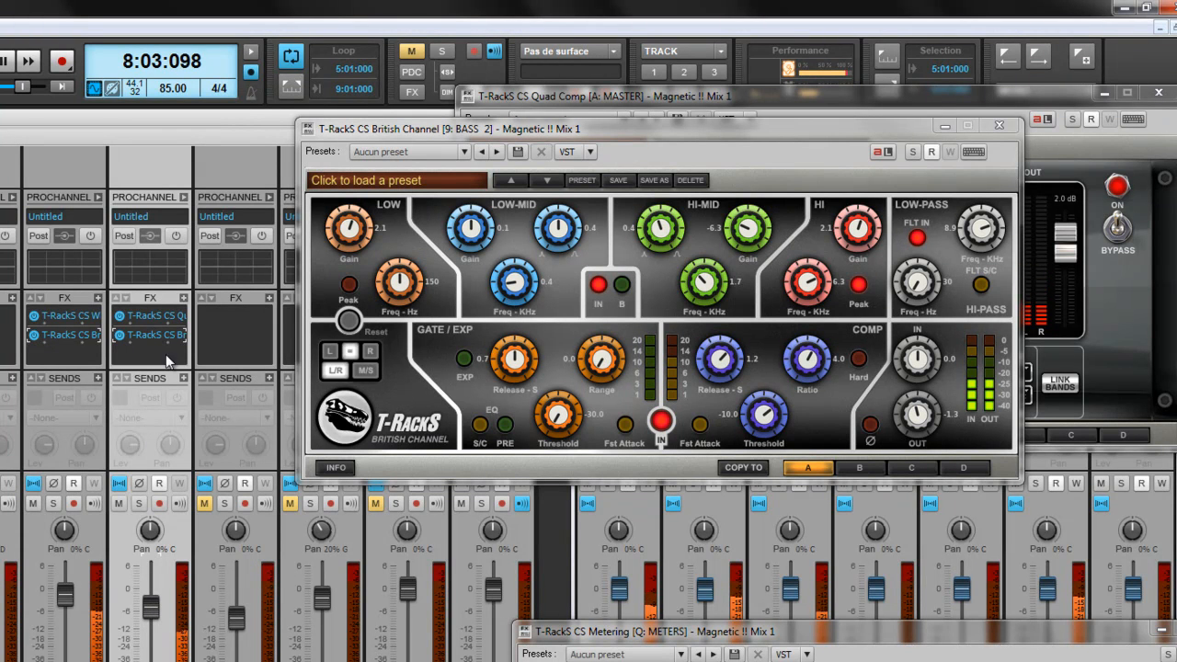
{"action": "mouse_move", "coordinate": [980, 236]}
{"action": "left_mouse_down"}
{"action": "mouse_move", "coordinate": [978, 254]}
{"action": "mouse_move", "coordinate": [974, 245]}
{"action": "left_mouse_up"}
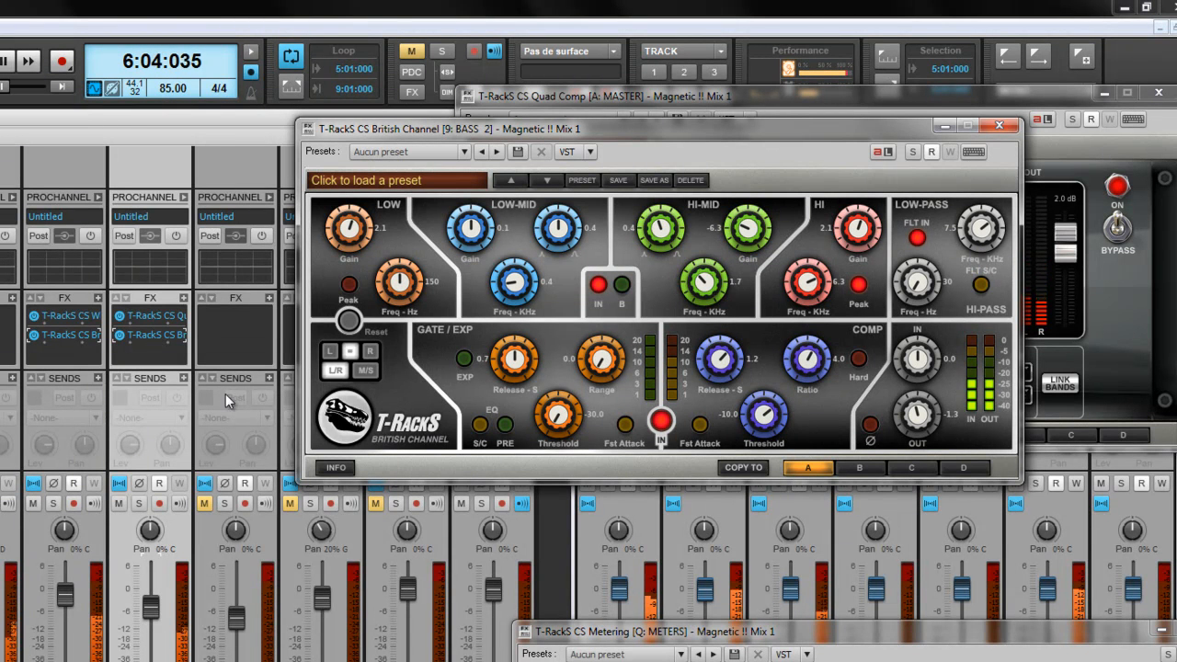
{"action": "left_click", "coordinate": [139, 503]}
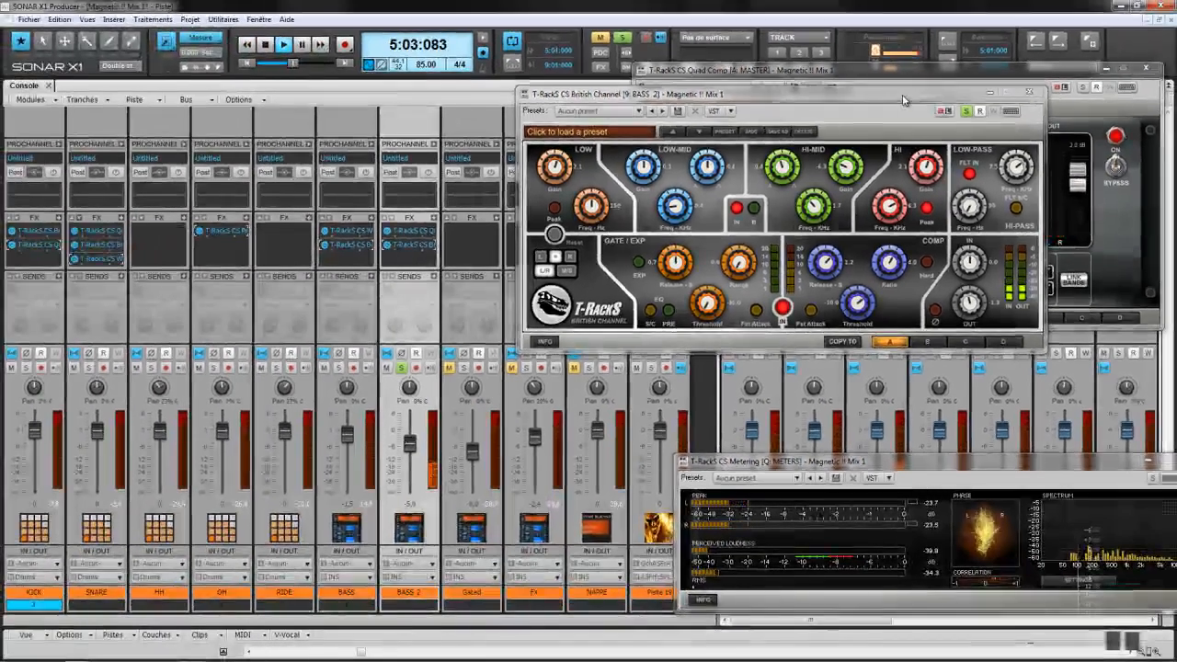
Step: Set the LOW-MID band to 0.7 bandwidth with a -5.8 cut, and ease HI-MID to about -3
{"action": "left_click_drag", "start_coordinate": [904, 101], "coordinate": [1060, 93]}
{"action": "left_click", "coordinate": [641, 377]}
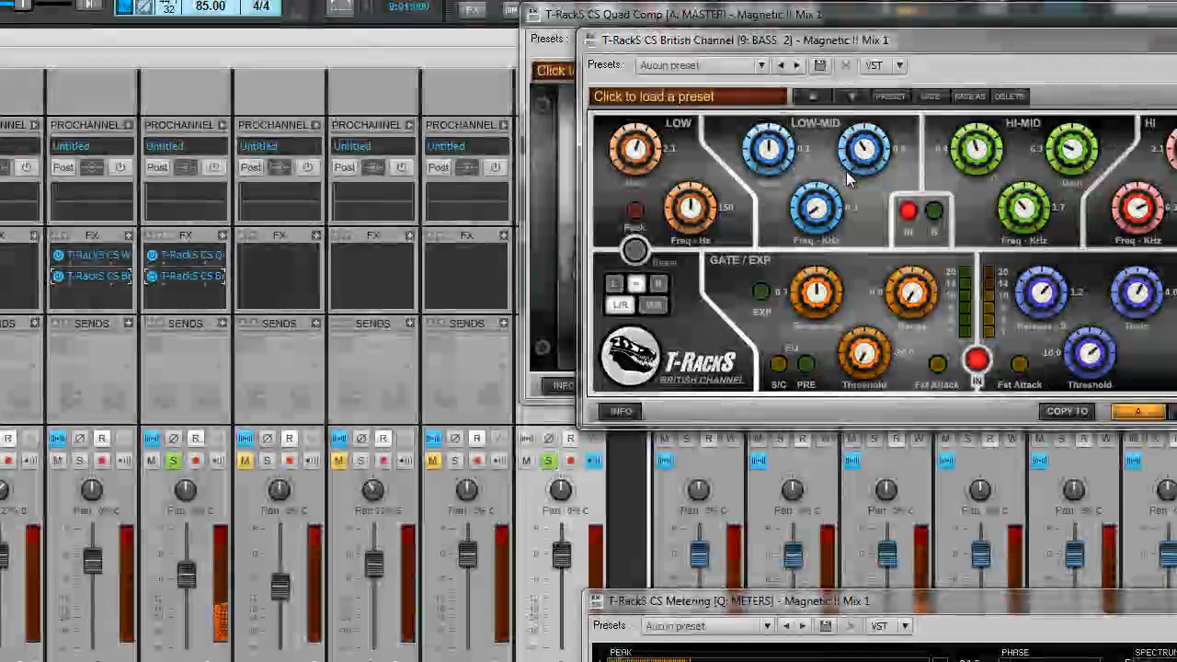
{"action": "left_click_drag", "start_coordinate": [860, 154], "coordinate": [844, 190]}
{"action": "left_click_drag", "start_coordinate": [769, 150], "coordinate": [765, 226]}
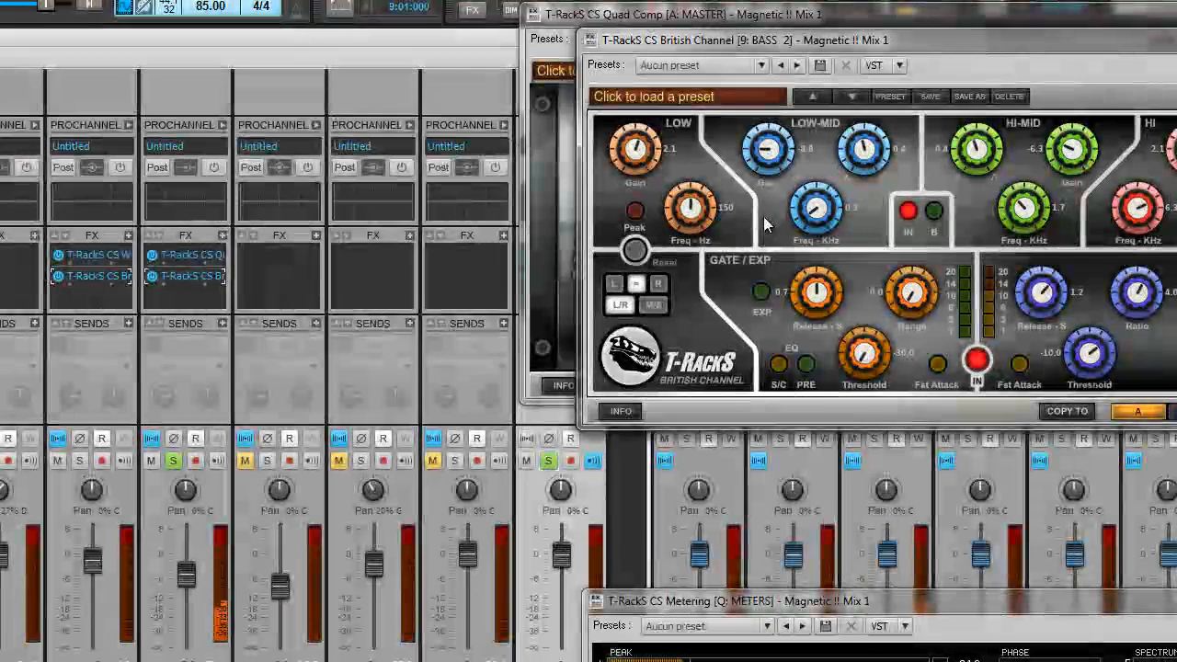
{"action": "left_click_drag", "start_coordinate": [863, 152], "coordinate": [807, 225]}
{"action": "left_click_drag", "start_coordinate": [775, 161], "coordinate": [771, 136]}
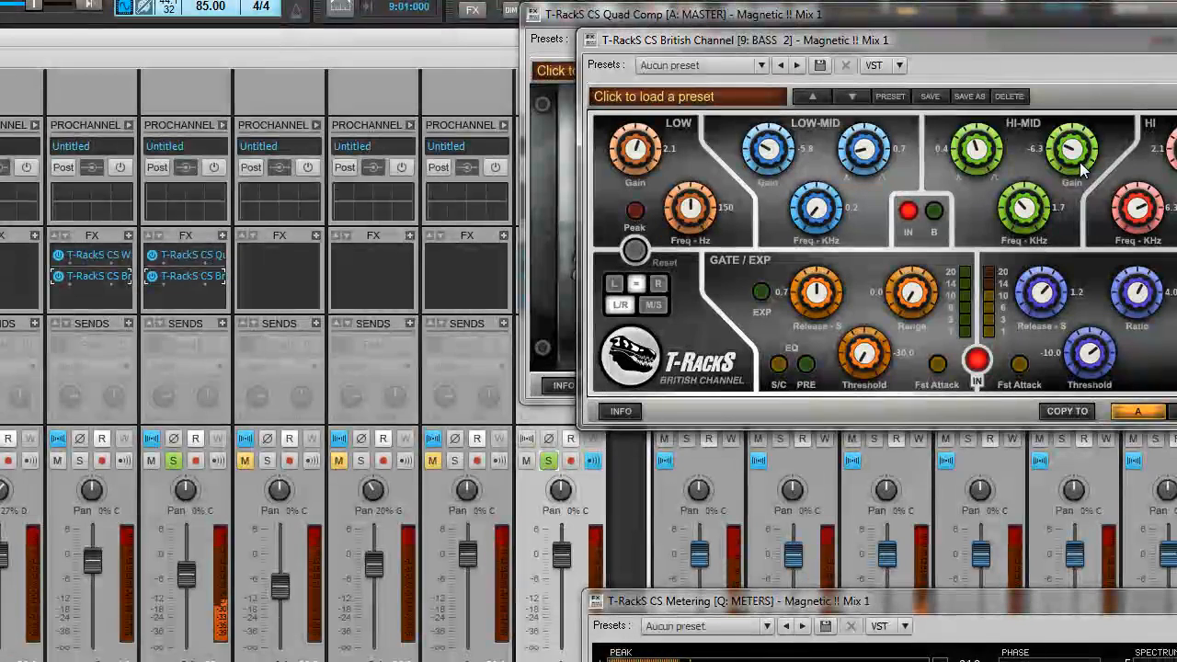
{"action": "left_click_drag", "start_coordinate": [1063, 115], "coordinate": [1058, 126]}
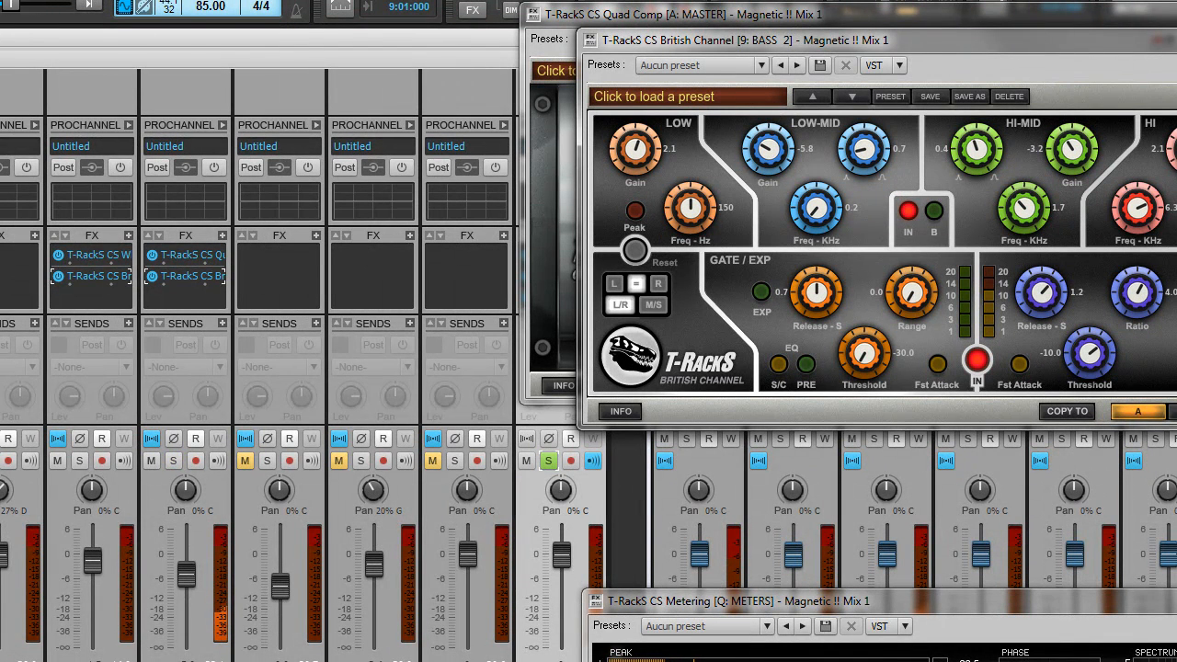
Step: Unsolo the track and A/B both T-RackS effects on the third track
{"action": "left_click", "coordinate": [551, 462]}
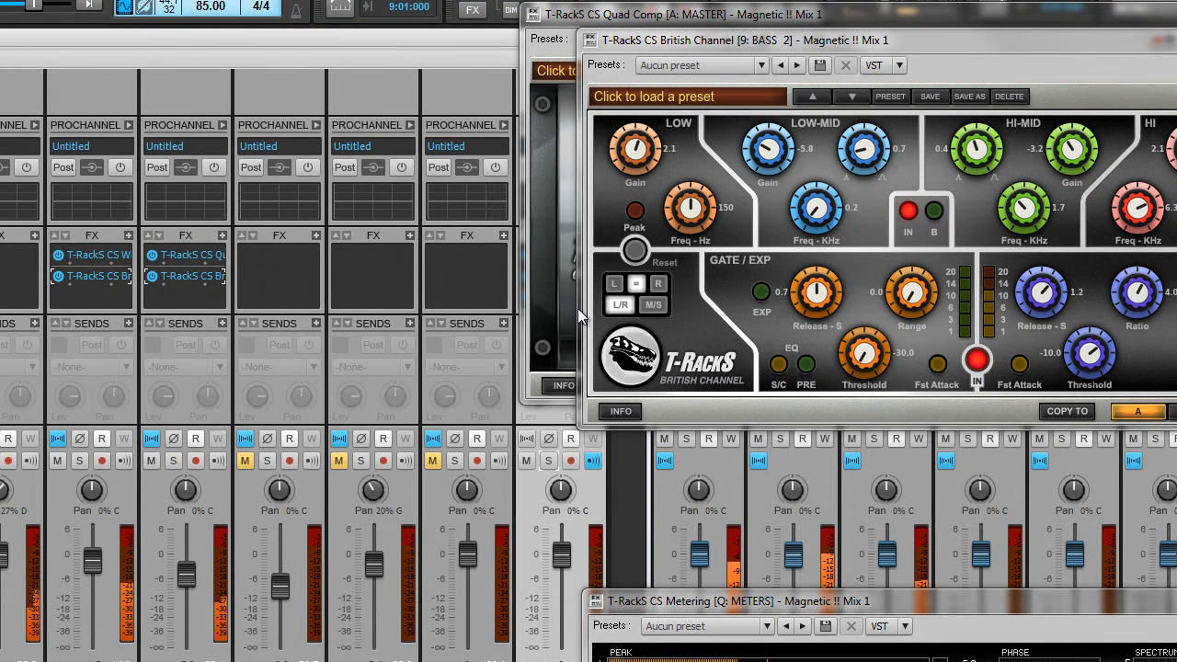
{"action": "left_click", "coordinate": [154, 281]}
{"action": "left_click", "coordinate": [152, 276]}
{"action": "left_click", "coordinate": [153, 255]}
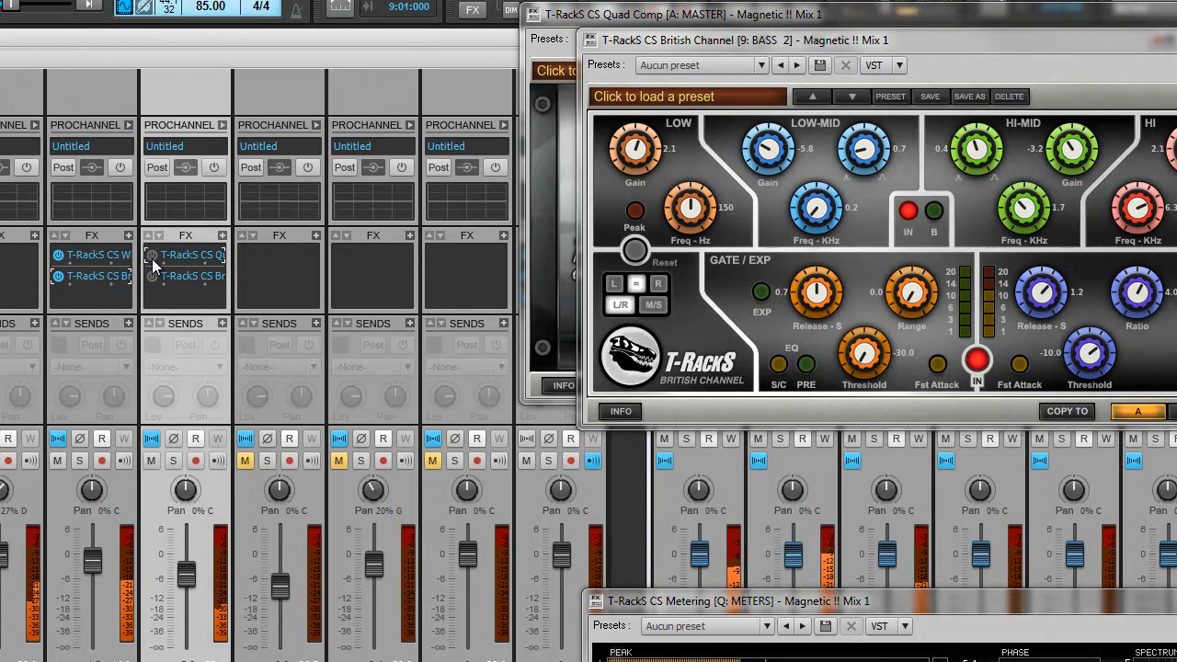
{"action": "left_click", "coordinate": [152, 256]}
{"action": "left_click", "coordinate": [150, 275]}
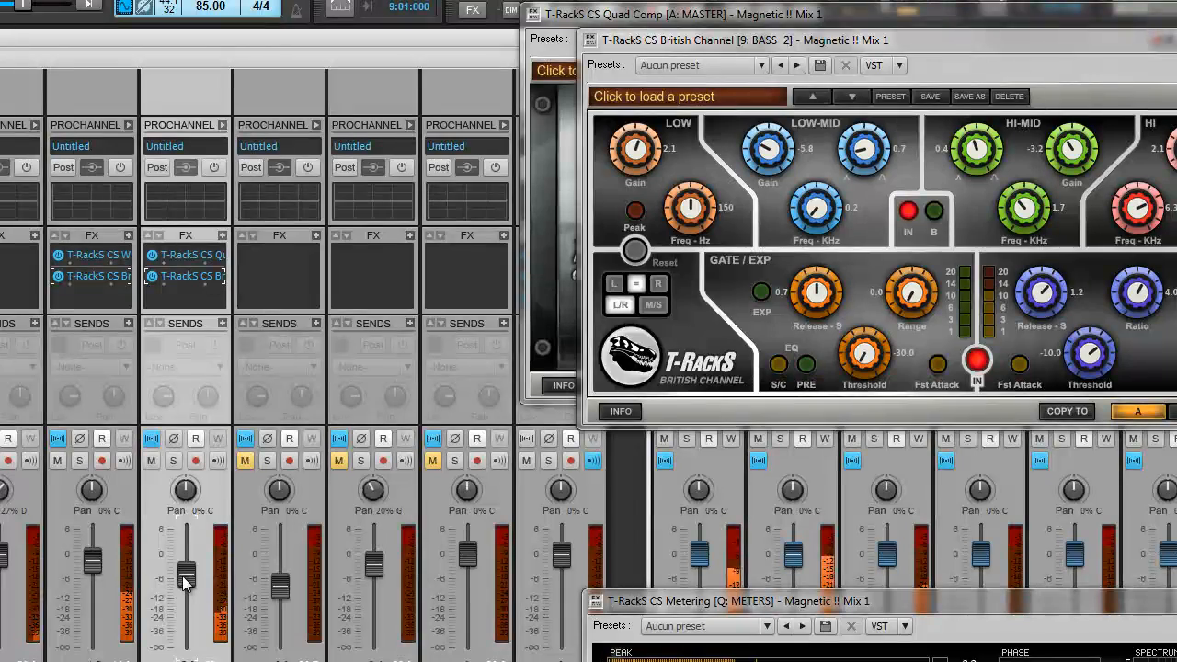
Step: Lower COMP OUT to about -2.4, close British Channel, and solo the Gated track
{"action": "left_click_drag", "start_coordinate": [913, 43], "coordinate": [354, 110]}
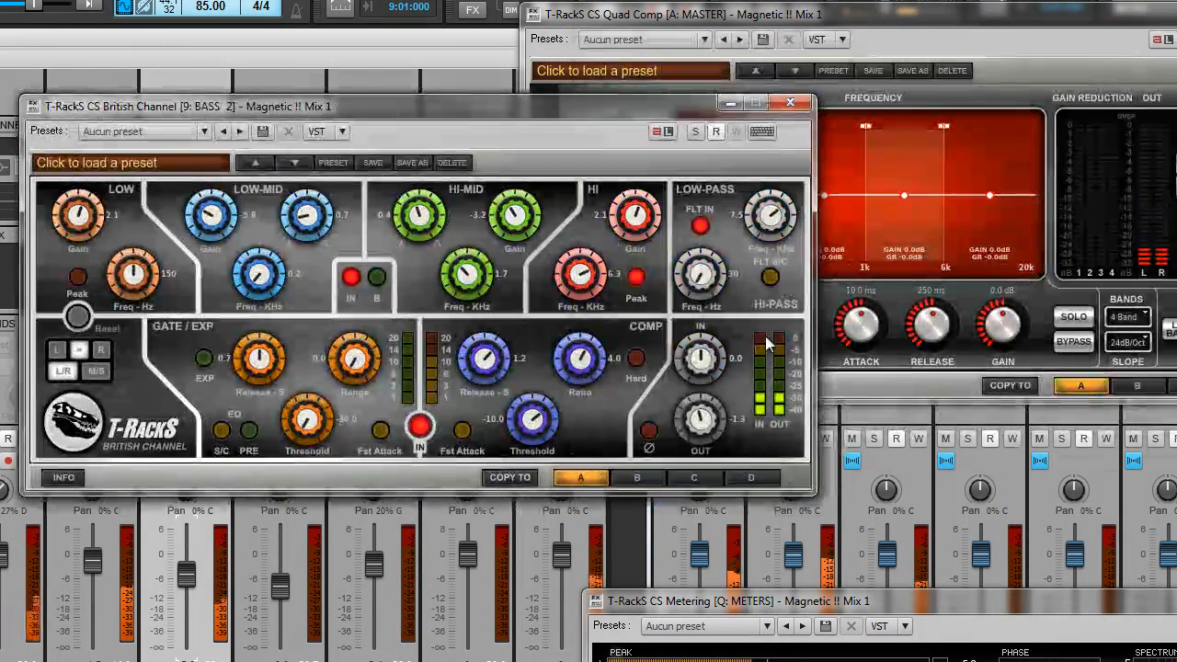
{"action": "left_click_drag", "start_coordinate": [701, 419], "coordinate": [698, 429]}
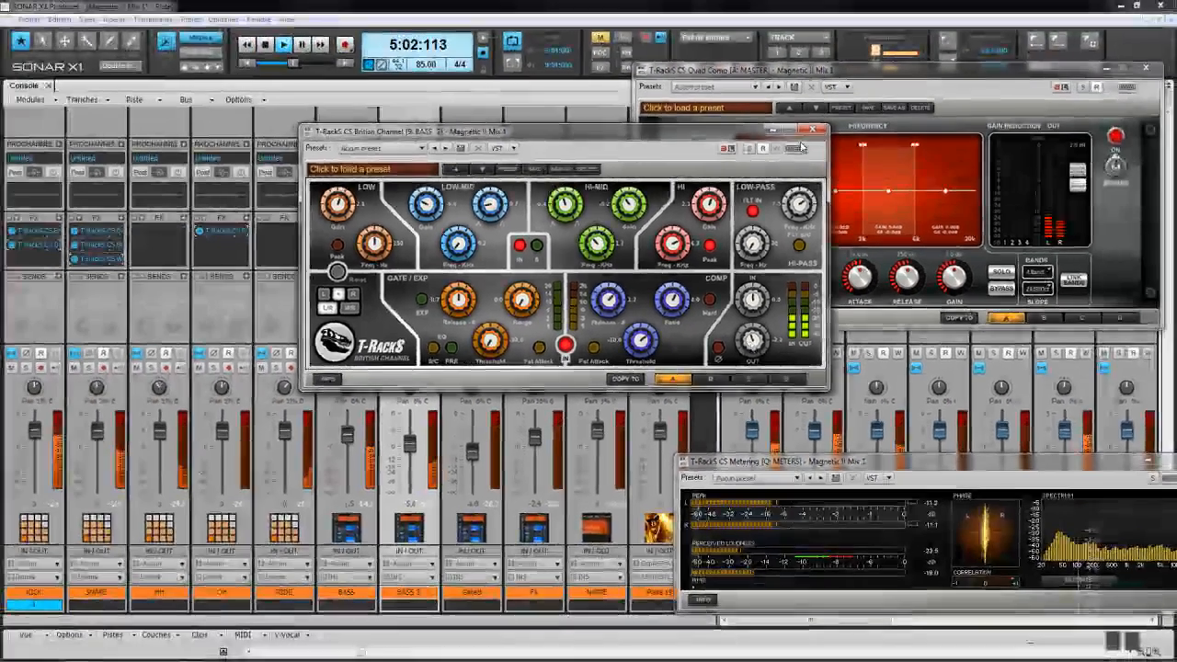
{"action": "left_click", "coordinate": [811, 134]}
{"action": "left_click", "coordinate": [465, 368]}
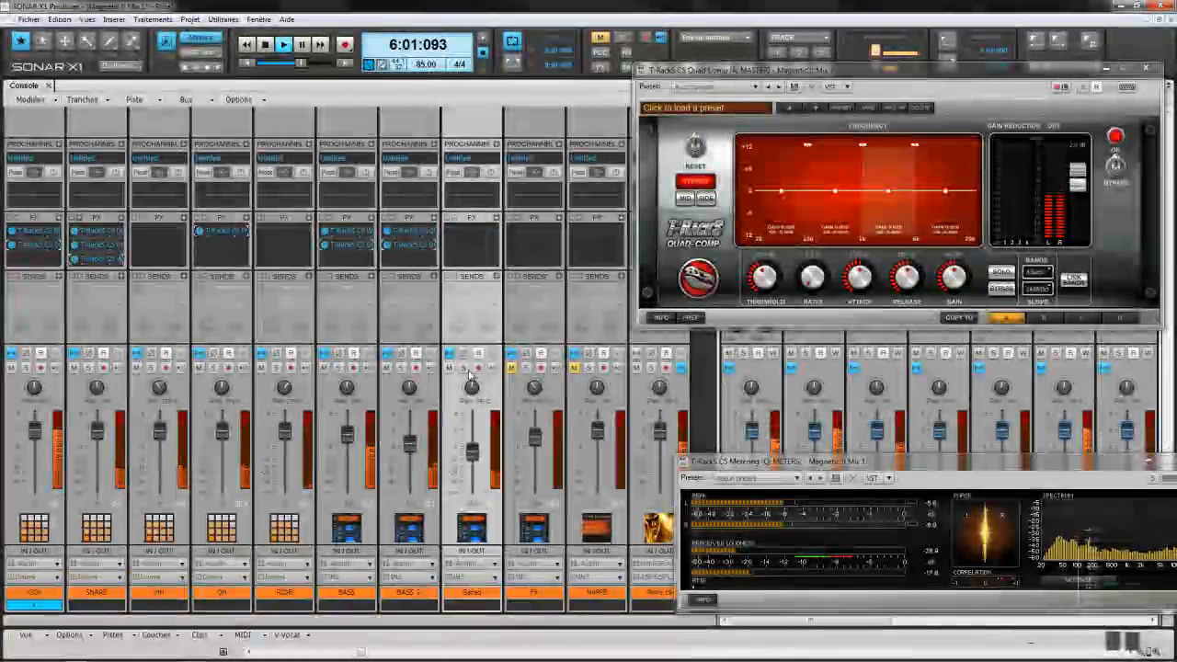
Step: Insert T-RackS CS Quad Image on the Gated track
{"action": "right_click", "coordinate": [497, 220]}
{"action": "mouse_move", "coordinate": [520, 223]}
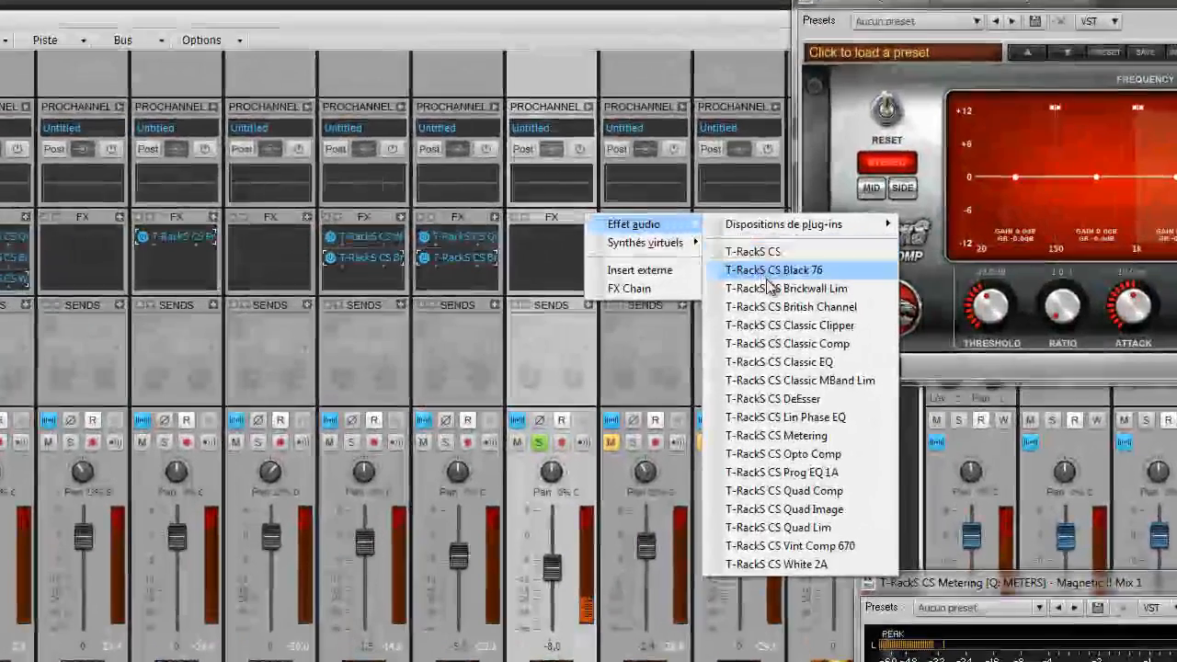
{"action": "left_click", "coordinate": [784, 508]}
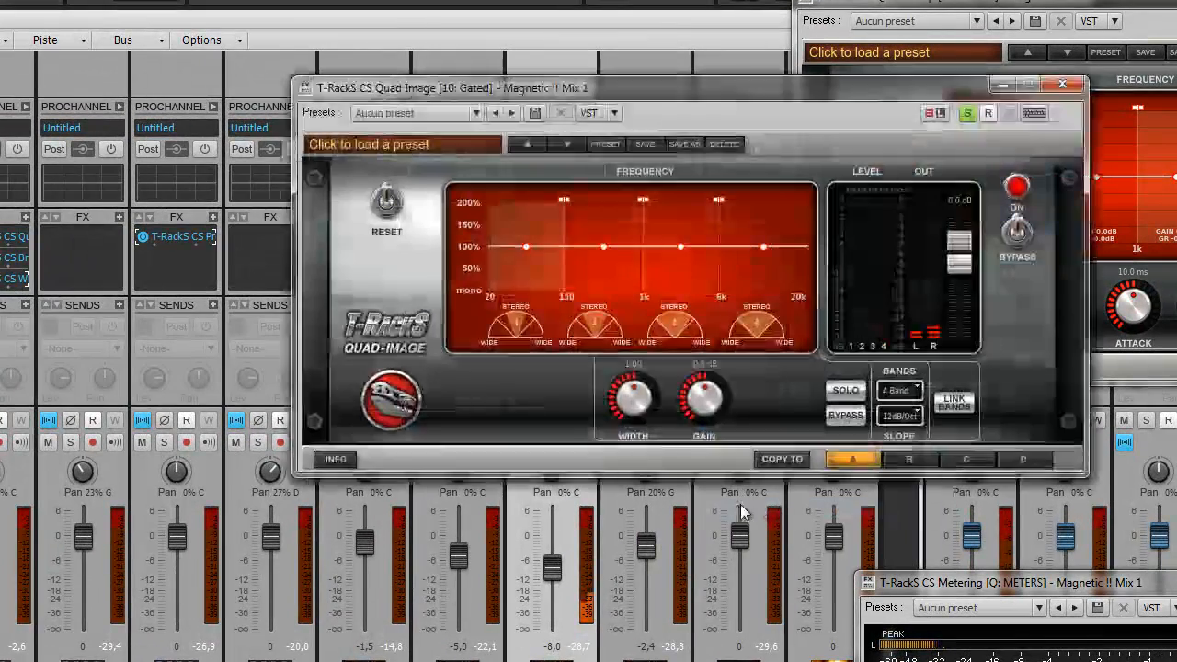
{"action": "left_click_drag", "start_coordinate": [805, 90], "coordinate": [702, 123]}
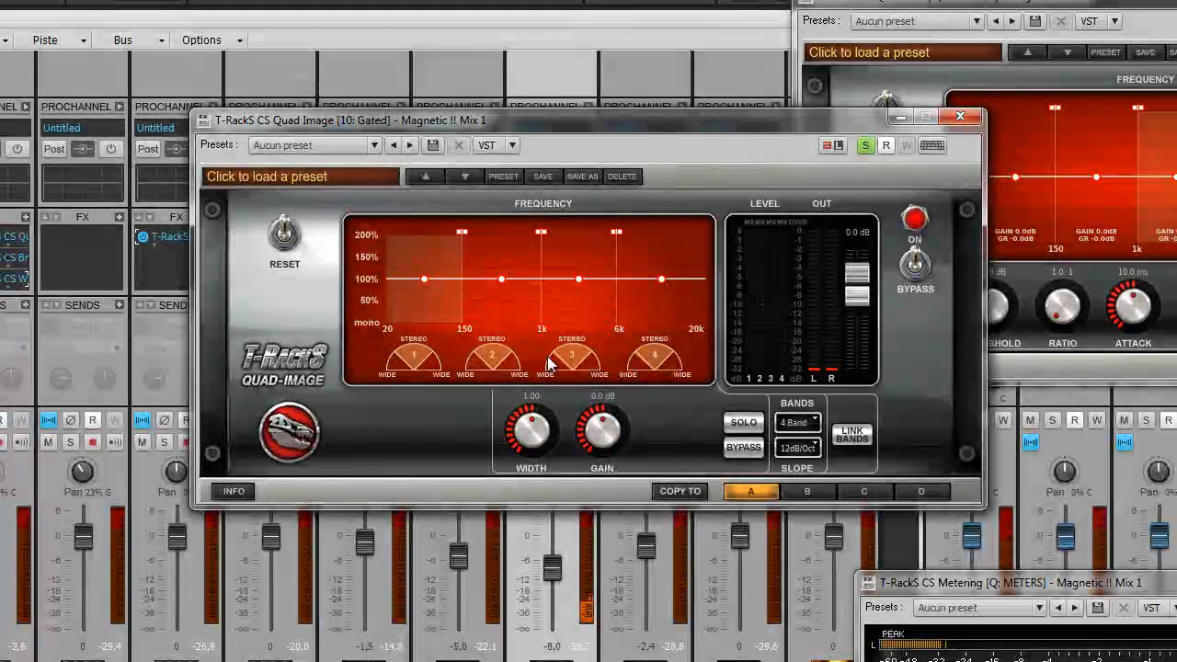
Step: Narrow the lows below 150 Hz toward mono and widen band 2 (to ~384 Hz) to 1.70
{"action": "left_click", "coordinate": [744, 424]}
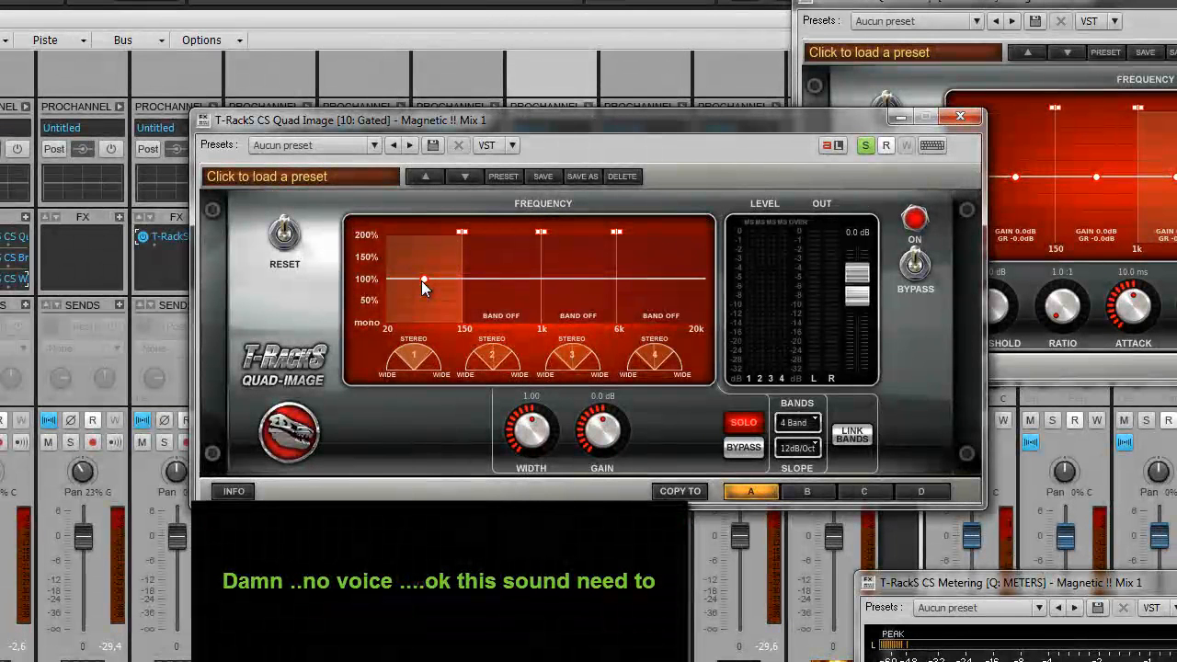
{"action": "left_click_drag", "start_coordinate": [530, 429], "coordinate": [529, 504]}
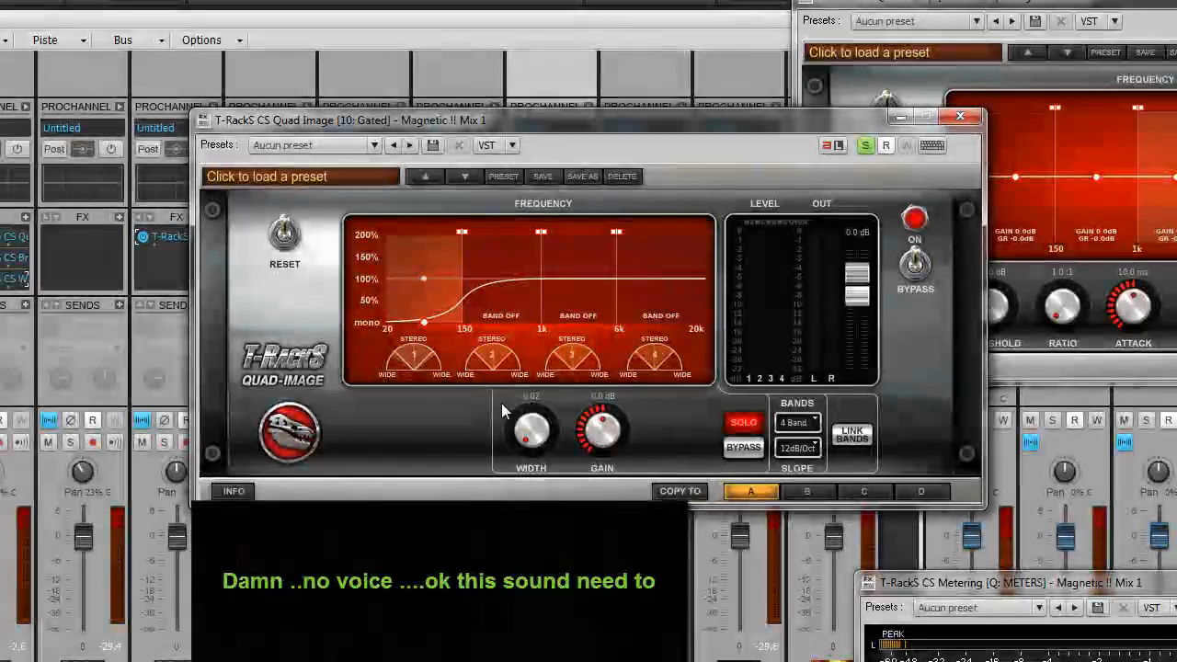
{"action": "left_click", "coordinate": [494, 300]}
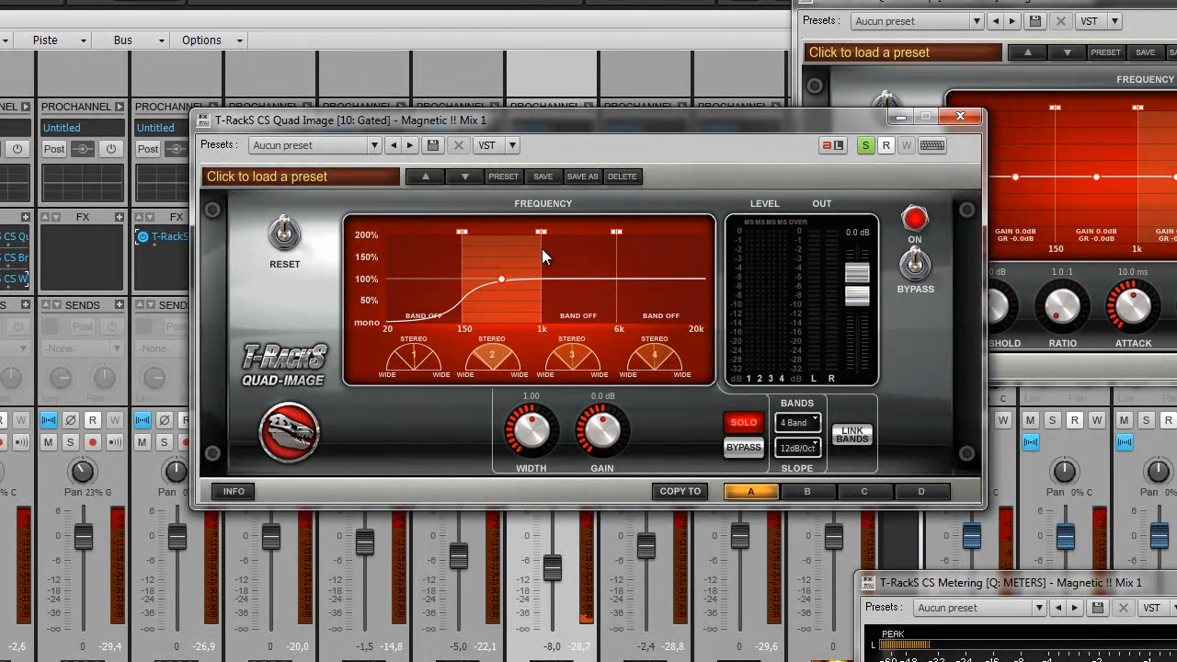
{"action": "left_click_drag", "start_coordinate": [539, 232], "coordinate": [500, 239]}
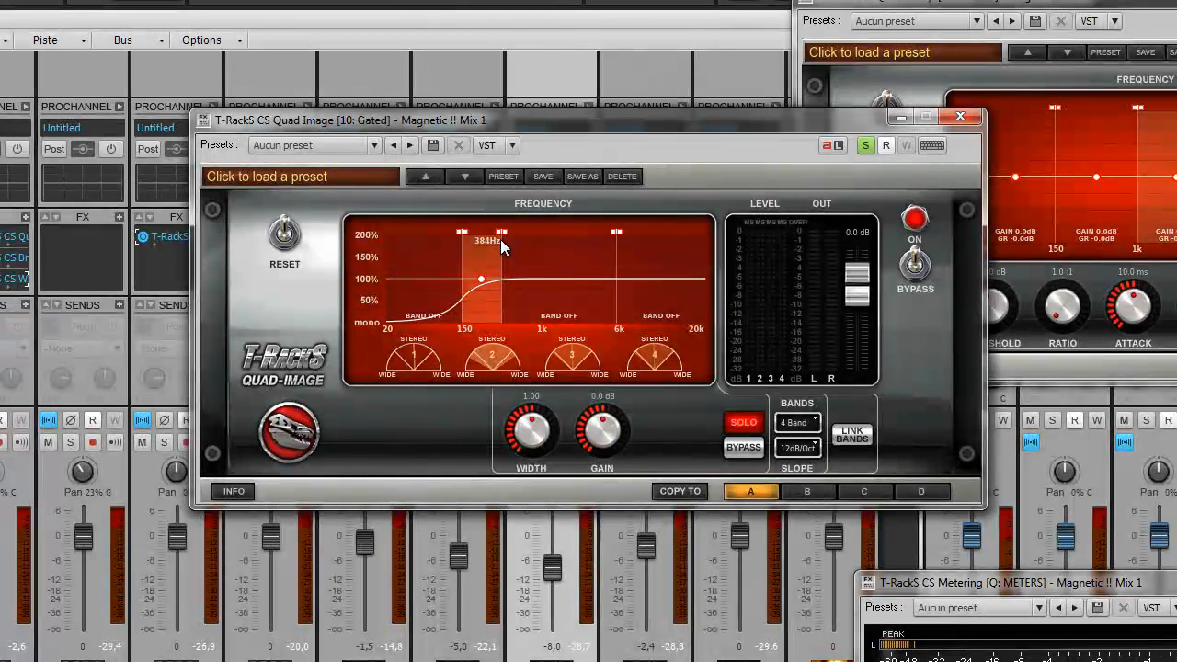
{"action": "left_click_drag", "start_coordinate": [546, 430], "coordinate": [541, 387]}
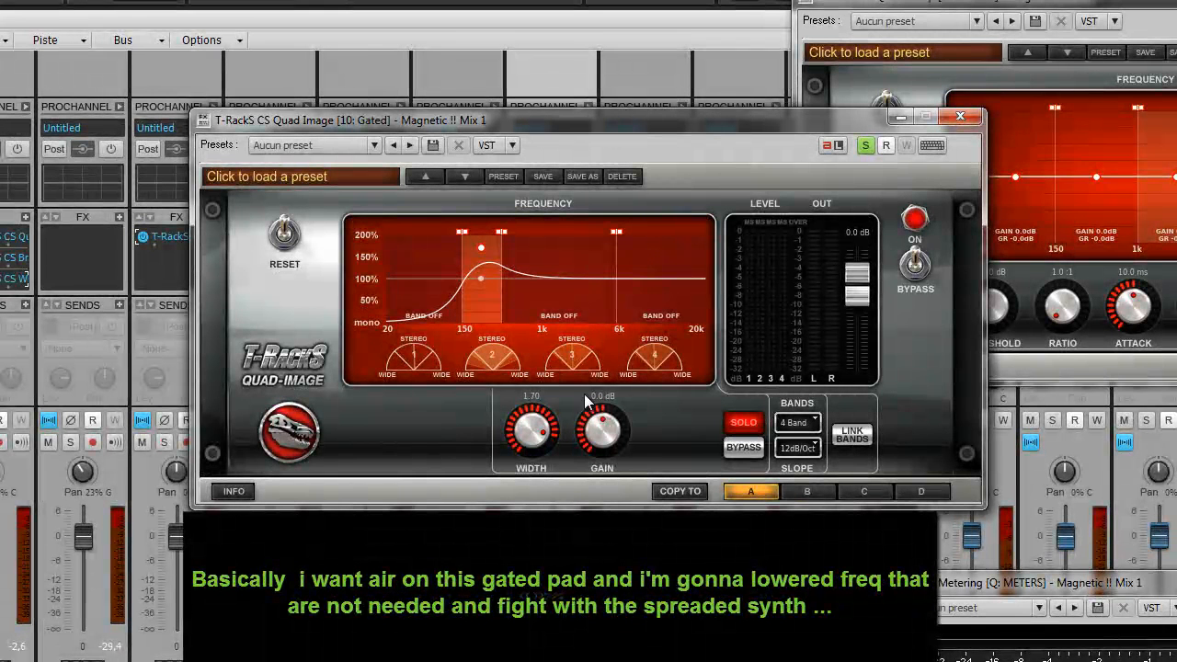
Step: Solo Quad Image's third band (1k–6k) and lower its gain
{"action": "left_click", "coordinate": [563, 299]}
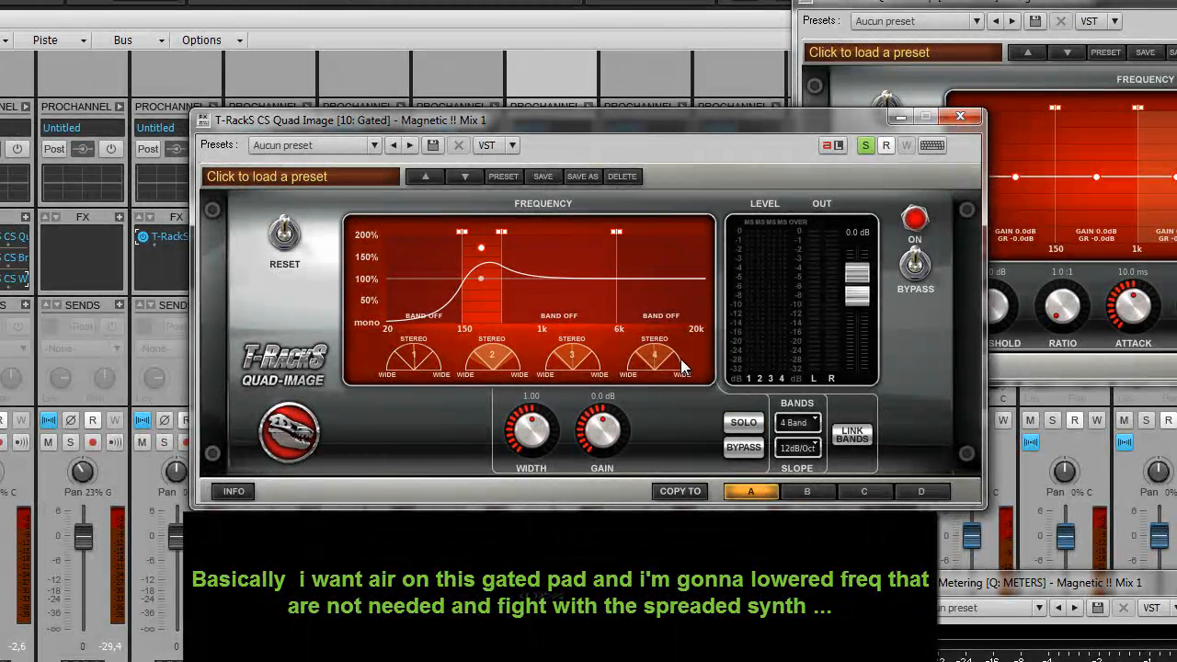
{"action": "left_click", "coordinate": [741, 423]}
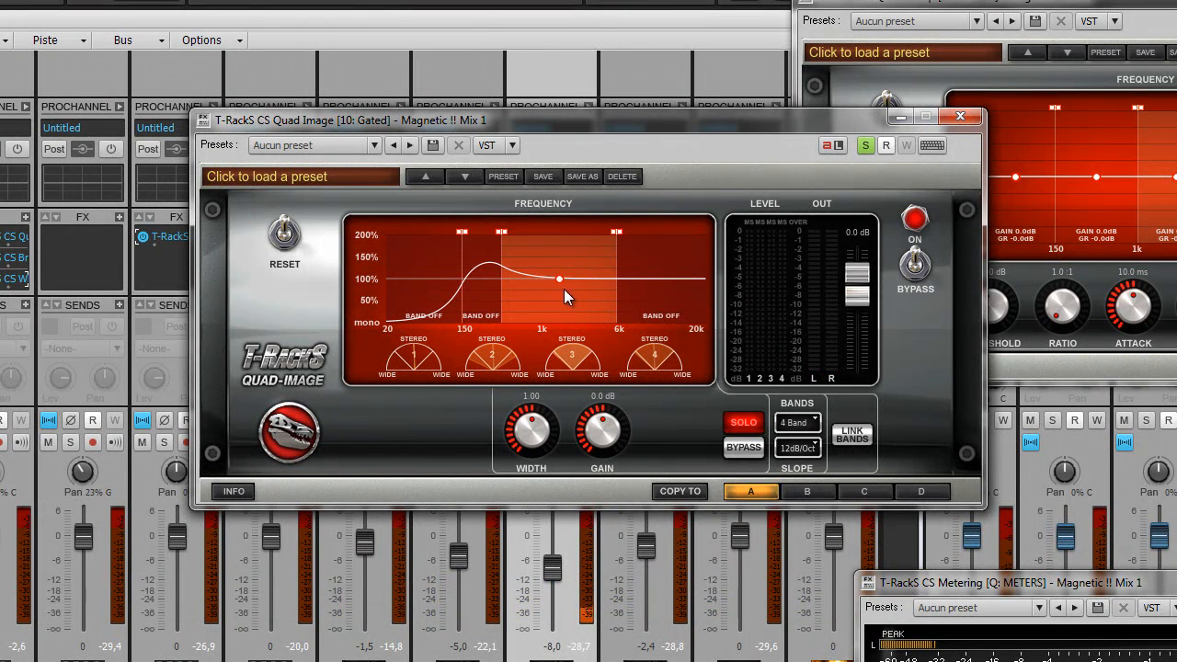
{"action": "left_click_drag", "start_coordinate": [601, 423], "coordinate": [603, 450]}
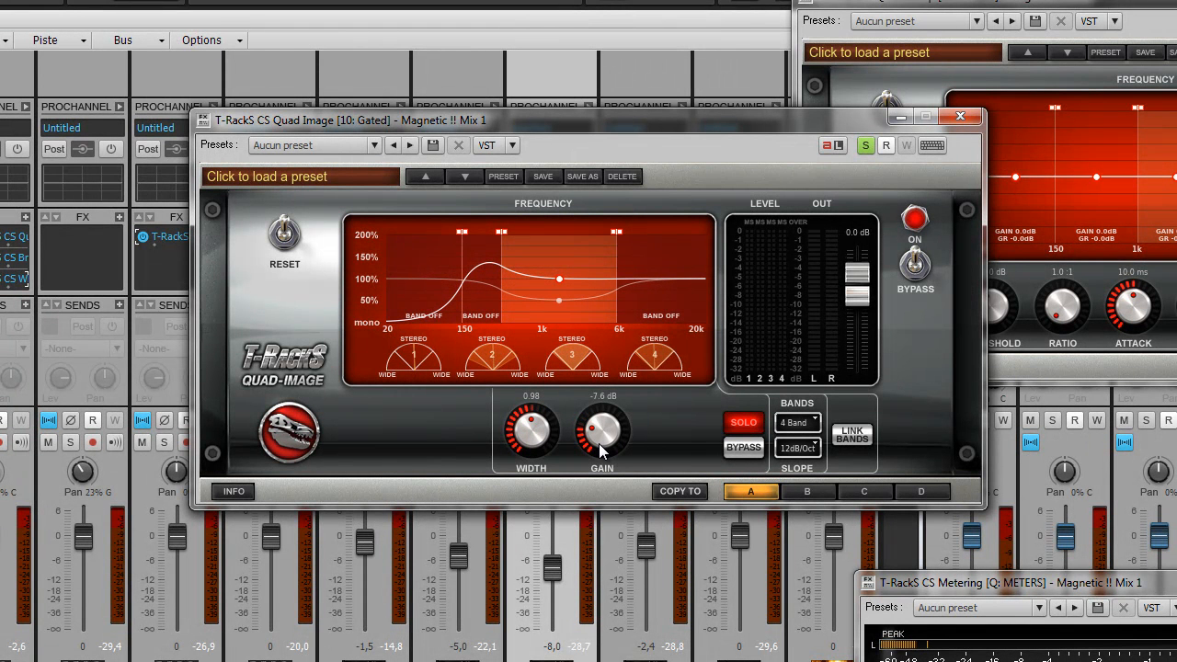
Step: Solo the band above 6k and raise its WIDTH to 1.61 and GAIN to 9.1 dB
{"action": "left_click", "coordinate": [667, 305]}
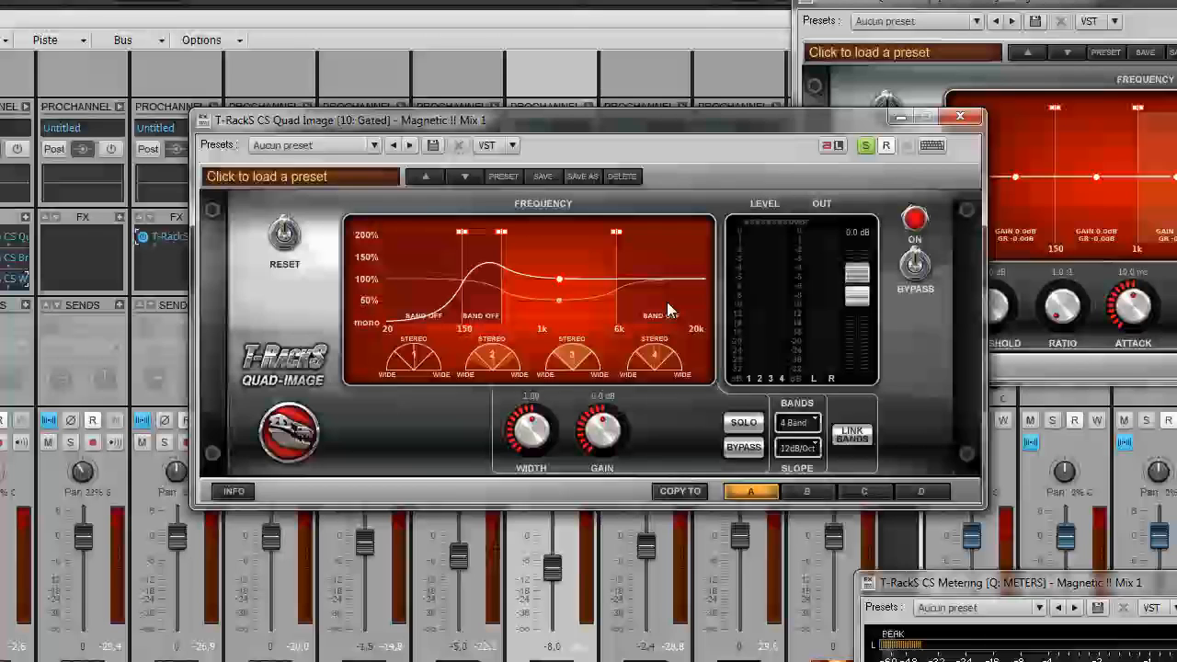
{"action": "left_click", "coordinate": [751, 418]}
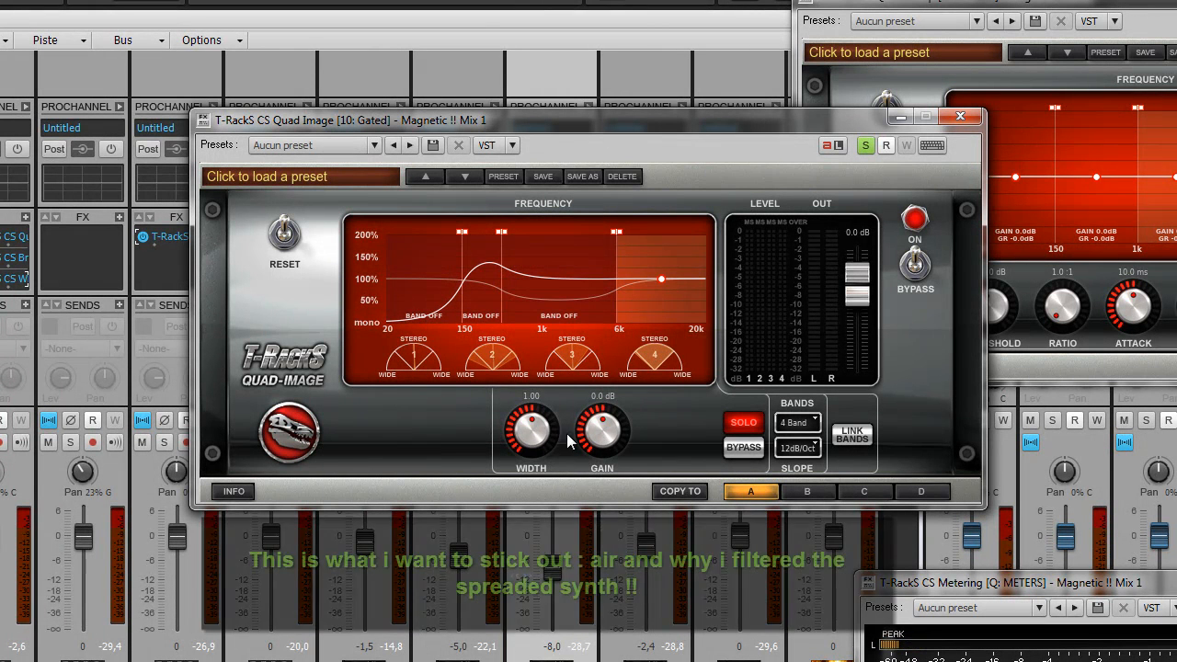
{"action": "left_click_drag", "start_coordinate": [543, 434], "coordinate": [533, 393]}
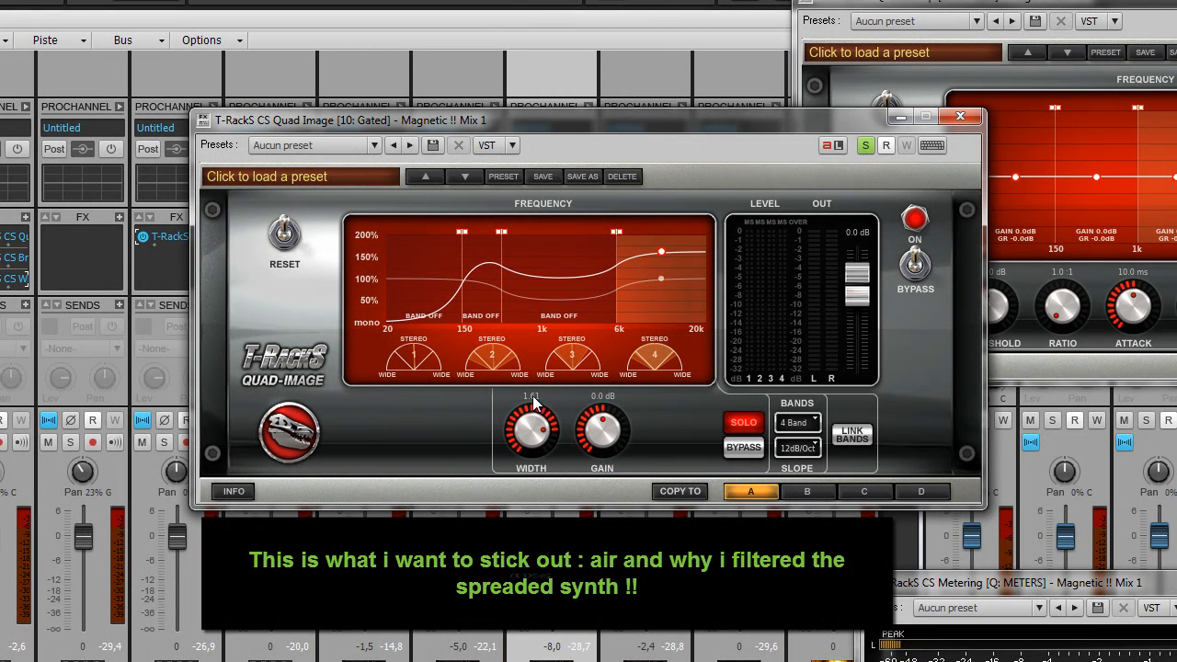
{"action": "left_click_drag", "start_coordinate": [601, 432], "coordinate": [597, 395]}
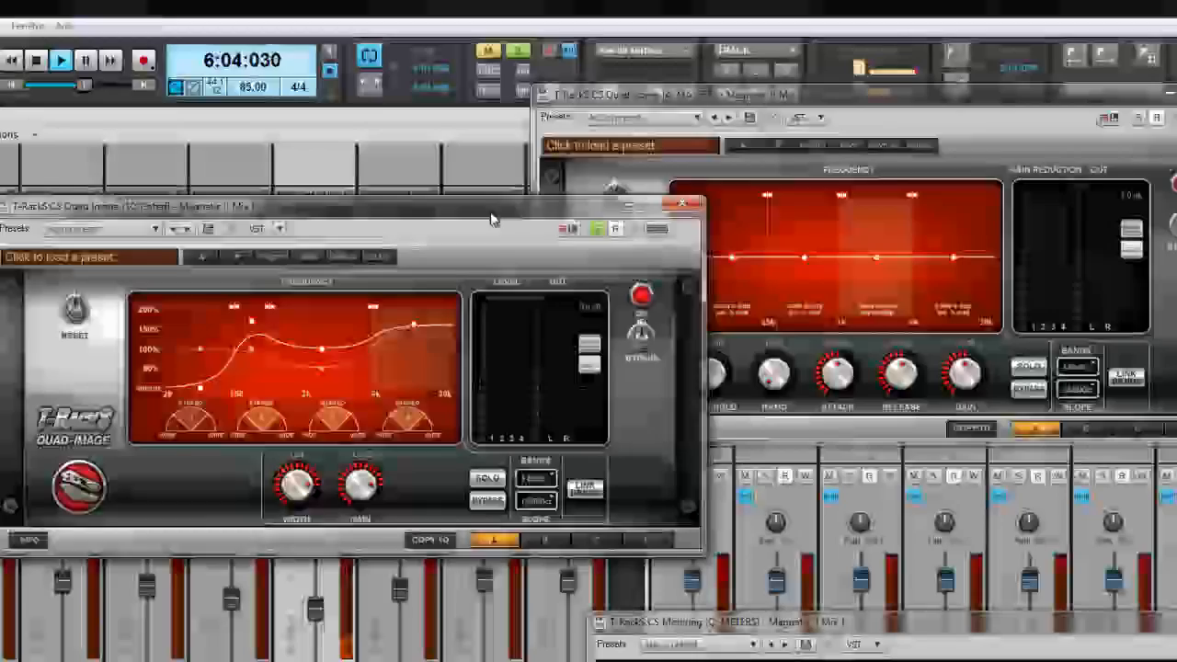
{"action": "left_click_drag", "start_coordinate": [490, 212], "coordinate": [960, 133]}
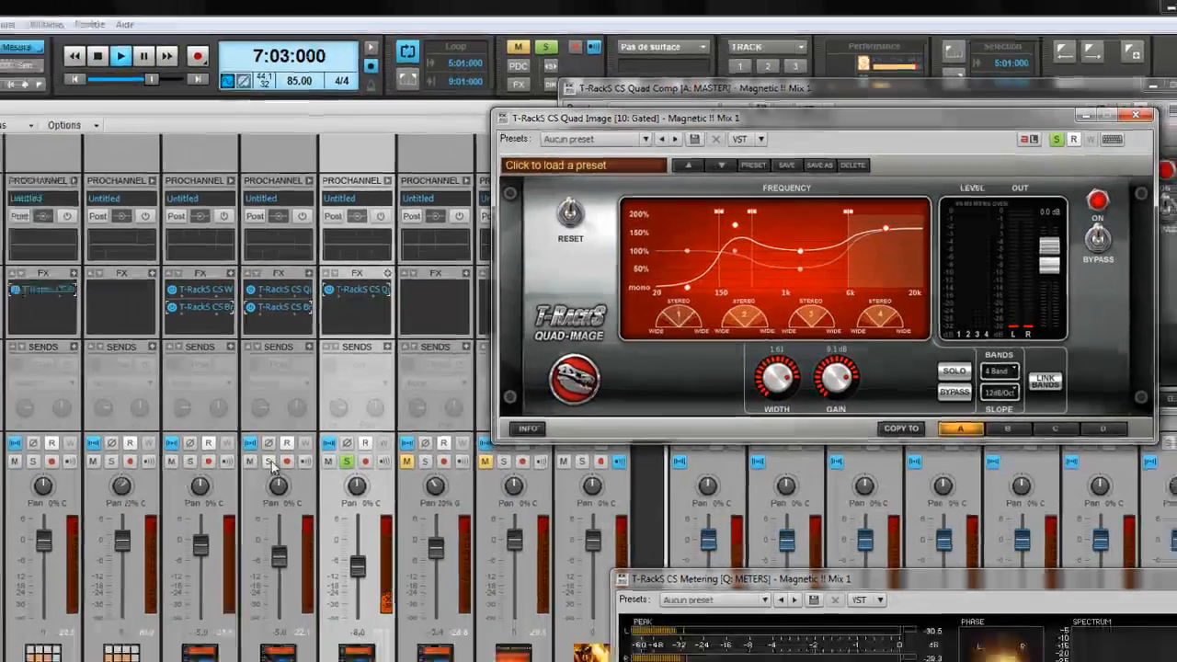
Step: Solo BASS 2 and Piste 19, then turn off Gated's solo
{"action": "left_click", "coordinate": [269, 462]}
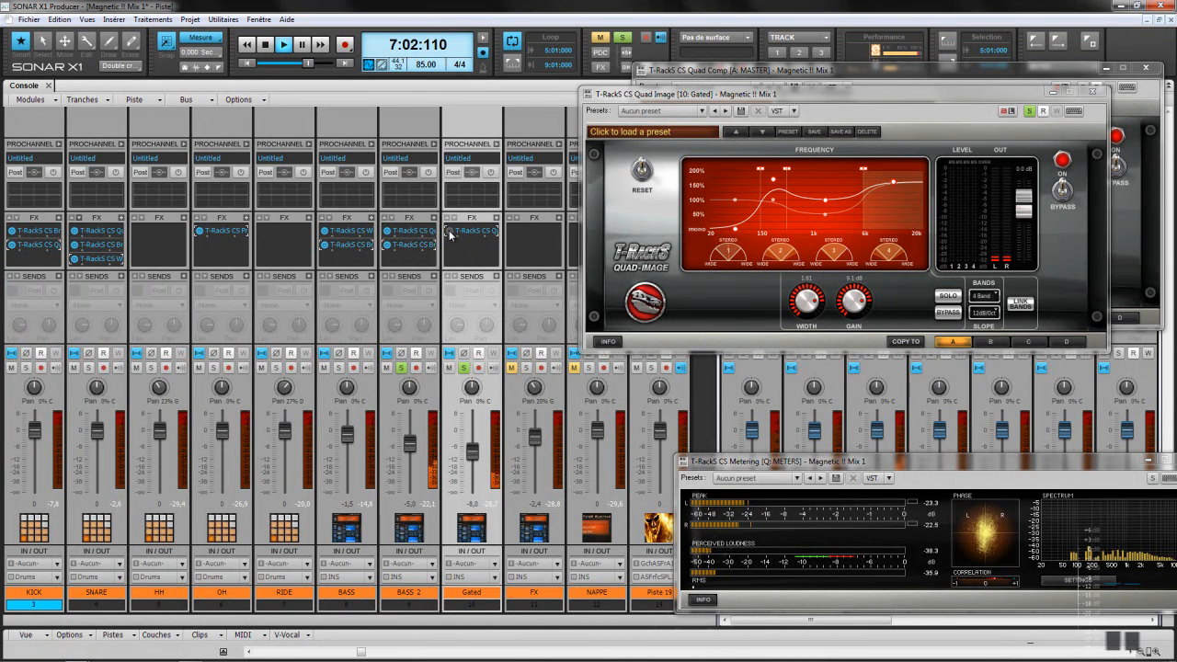
{"action": "left_click", "coordinate": [651, 369]}
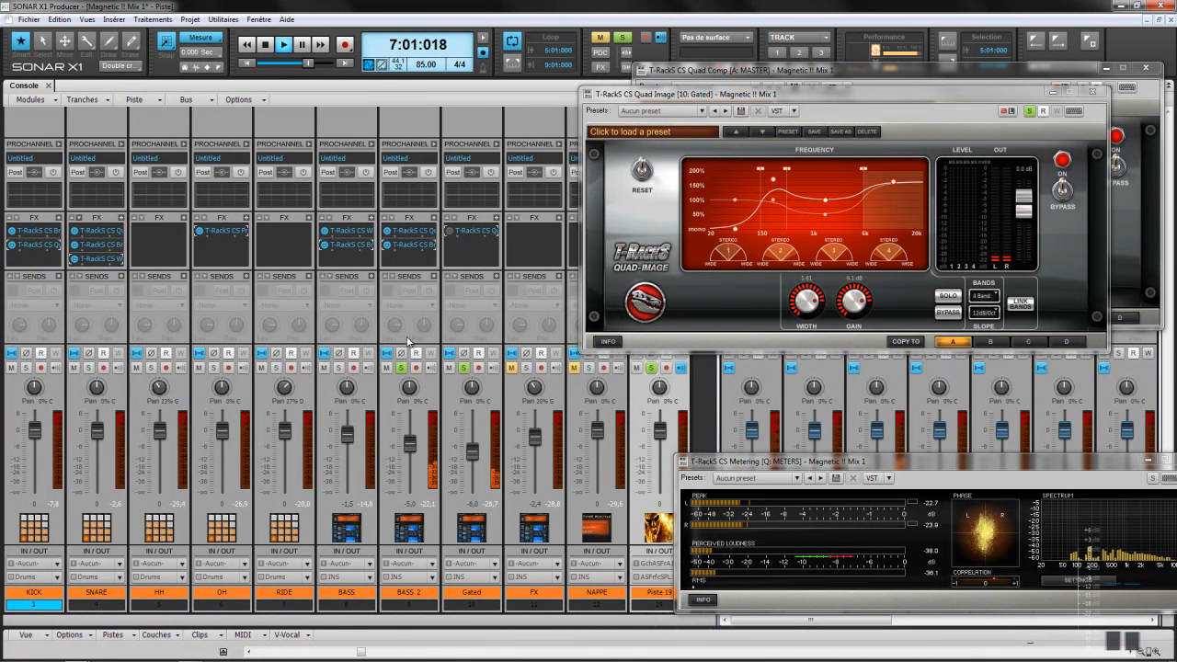
{"action": "left_click", "coordinate": [464, 368]}
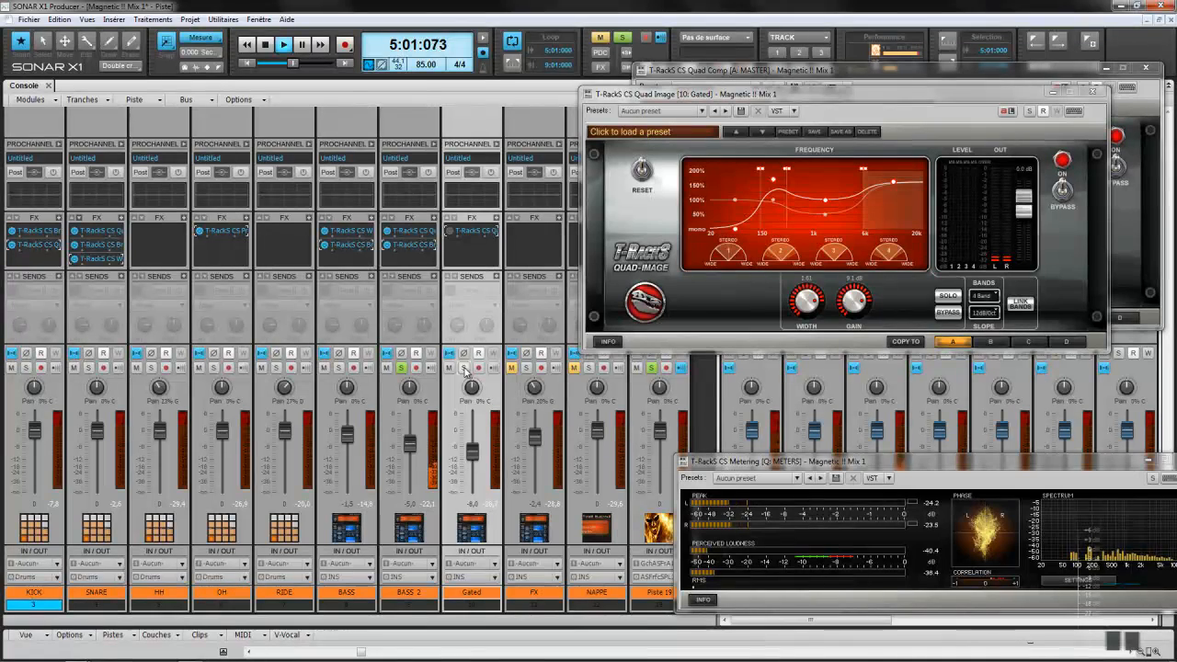
Step: Drop BASS 2's British Channel low-pass to about 6.1, close it, and re-solo Gated
{"action": "double_click", "coordinate": [418, 246]}
{"action": "left_click_drag", "start_coordinate": [800, 207], "coordinate": [797, 220]}
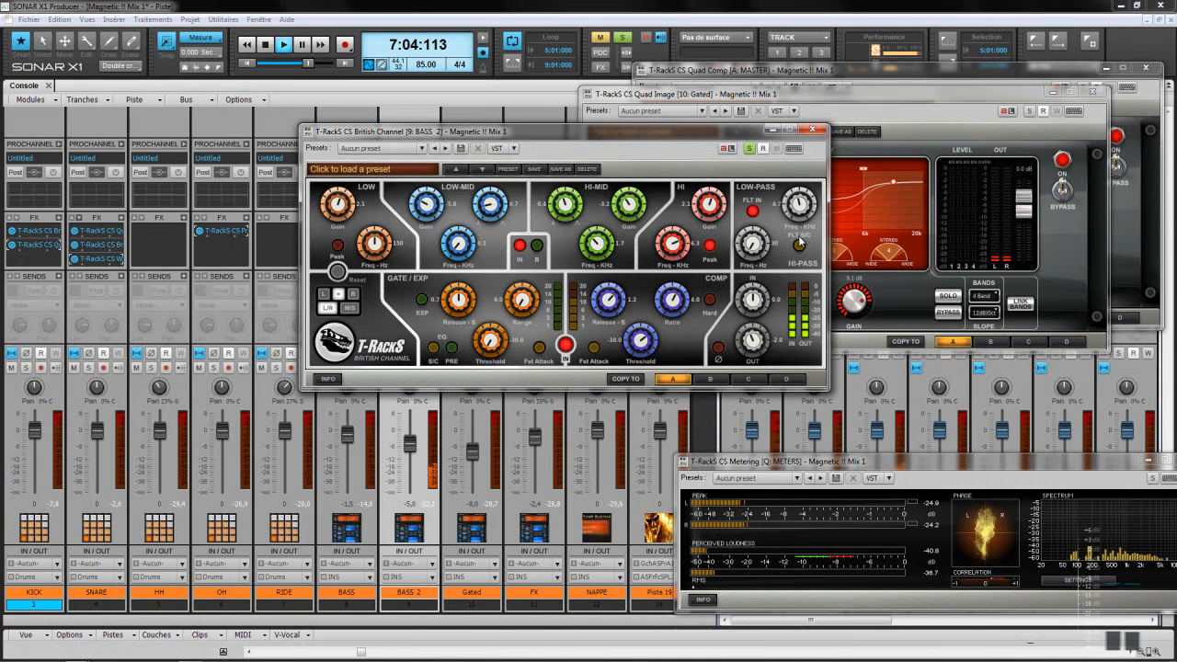
{"action": "left_click", "coordinate": [813, 129]}
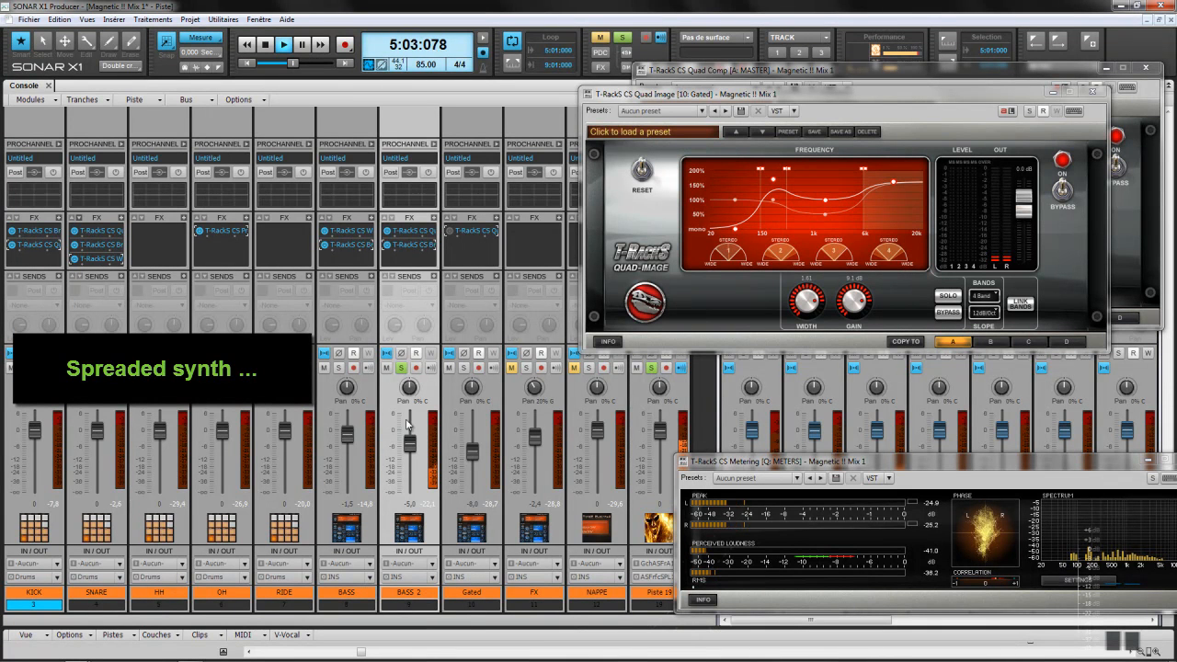
{"action": "left_click", "coordinate": [465, 367]}
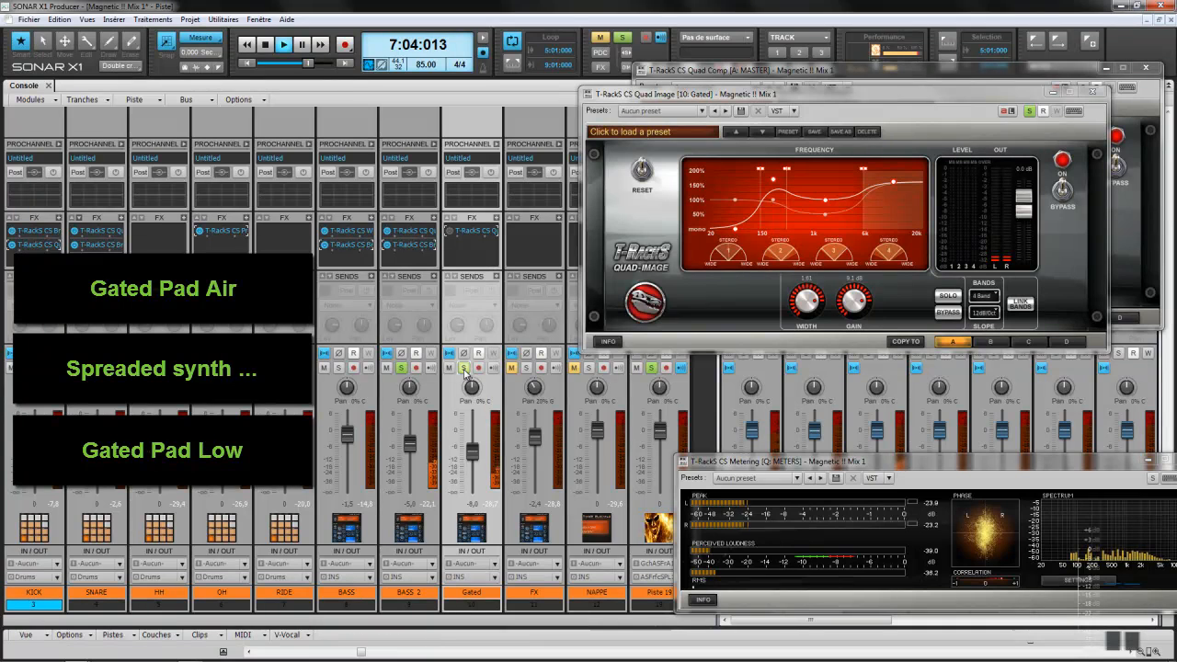
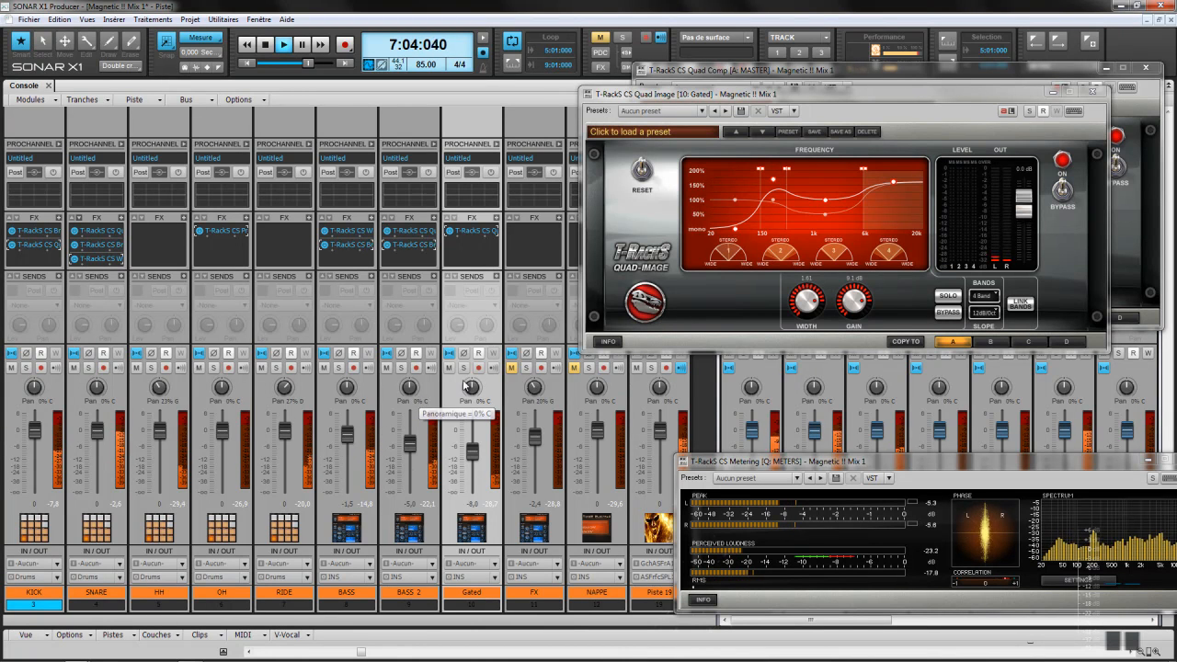
Step: Unmute the FX track and bring up the T-RackS audio effects list for its FX bin
{"action": "left_click", "coordinate": [512, 368]}
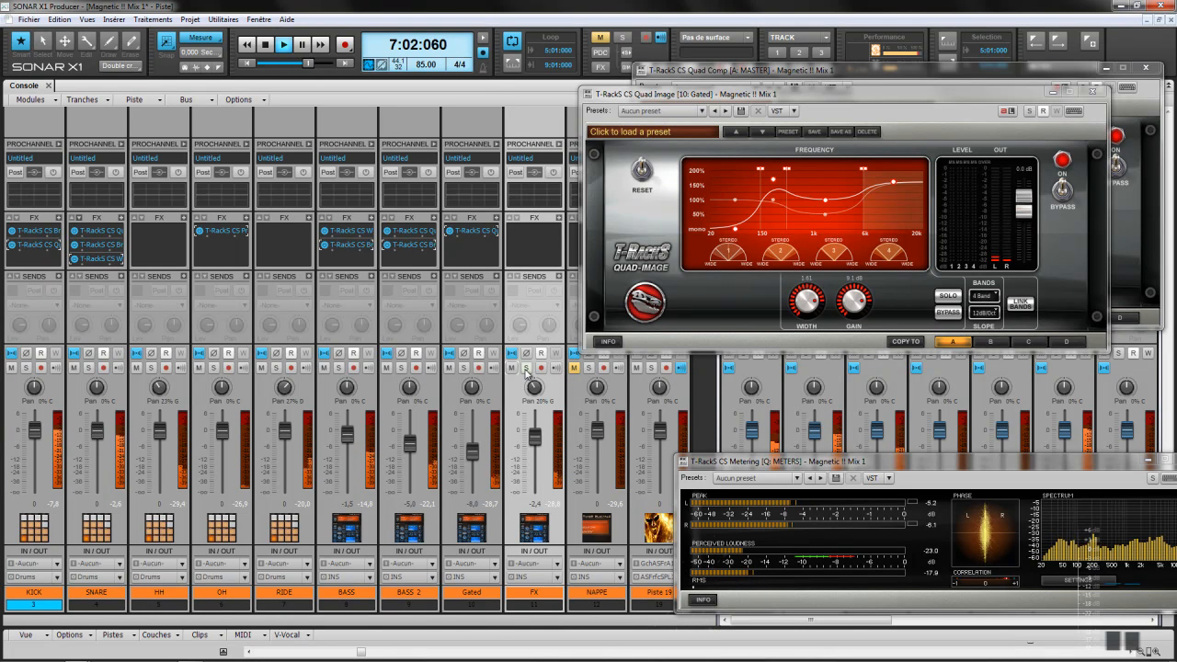
{"action": "right_click", "coordinate": [558, 220]}
{"action": "mouse_move", "coordinate": [598, 223]}
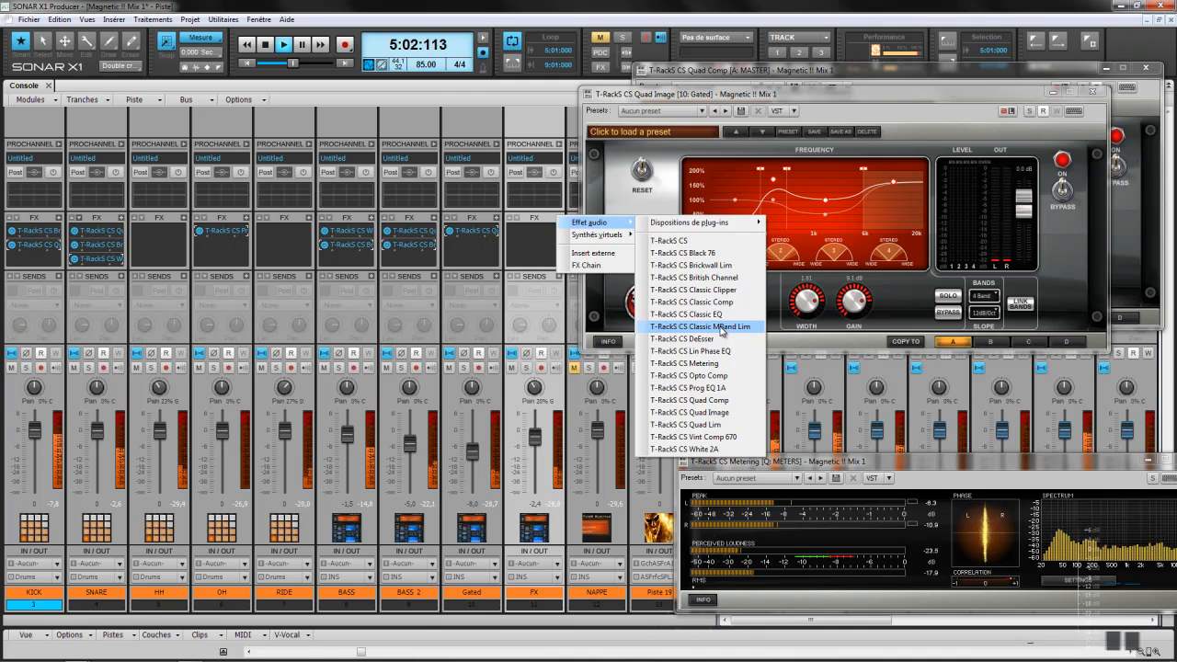
Step: Insert T-RackS CS White 2A on FX with peak reduction about 41 and gain about 24.8
{"action": "left_click", "coordinate": [705, 449]}
{"action": "left_click_drag", "start_coordinate": [708, 280], "coordinate": [711, 268]}
{"action": "left_click_drag", "start_coordinate": [585, 130], "coordinate": [759, 102]}
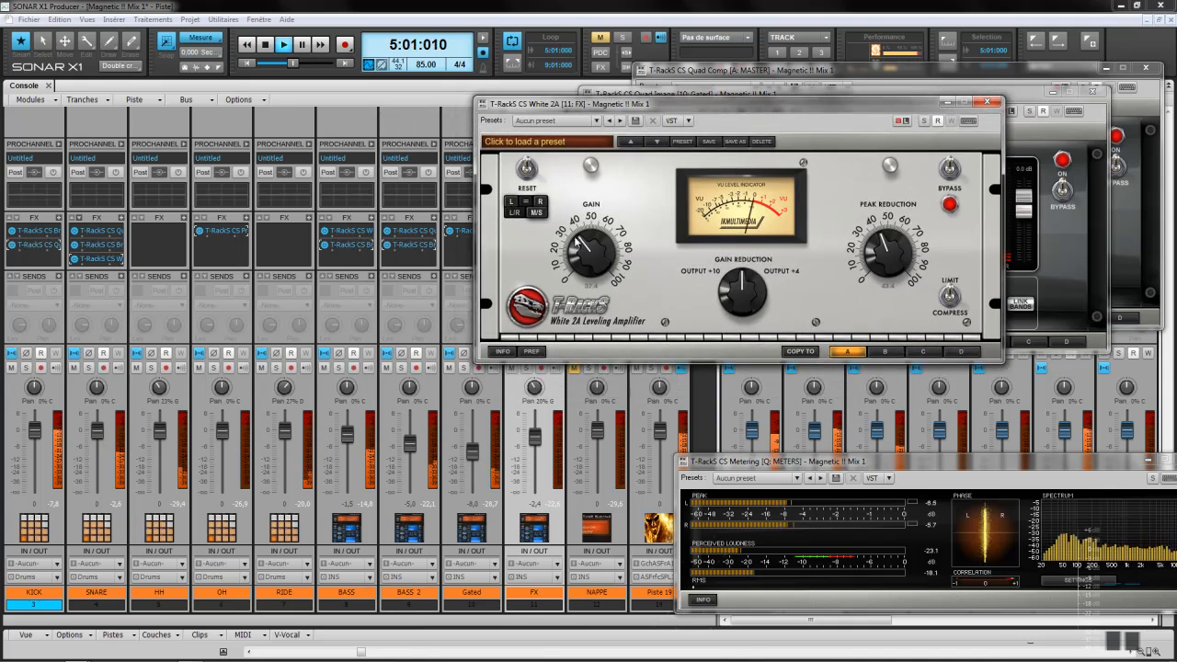
{"action": "left_click_drag", "start_coordinate": [581, 262], "coordinate": [581, 266]}
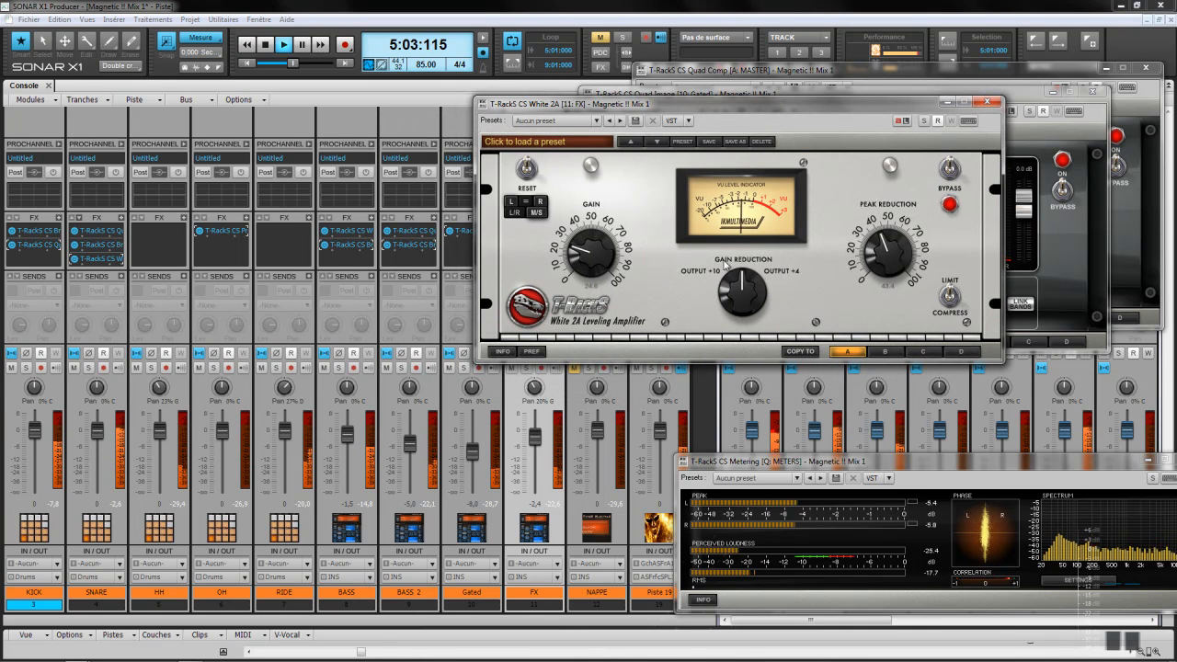
{"action": "left_click_drag", "start_coordinate": [879, 262], "coordinate": [885, 257]}
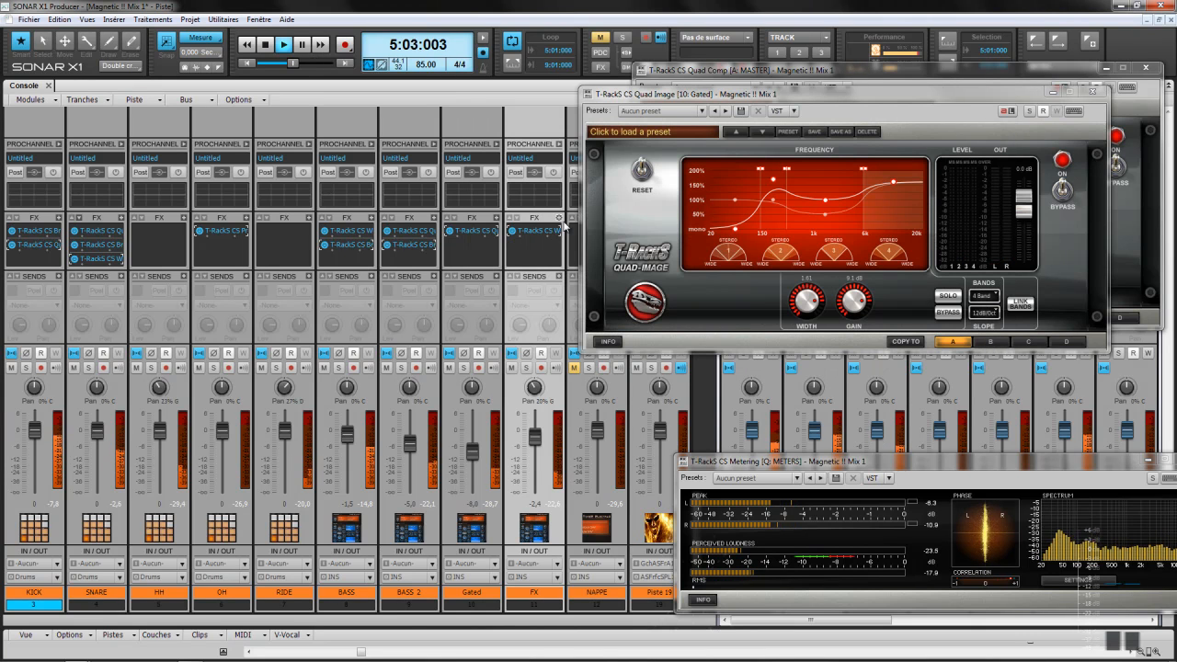
Step: Add T-RackS CS Prog EQ 1A to FX, boosting the highs and dropping output from 5.0 to 4.2
{"action": "right_click", "coordinate": [563, 227]}
{"action": "mouse_move", "coordinate": [606, 223]}
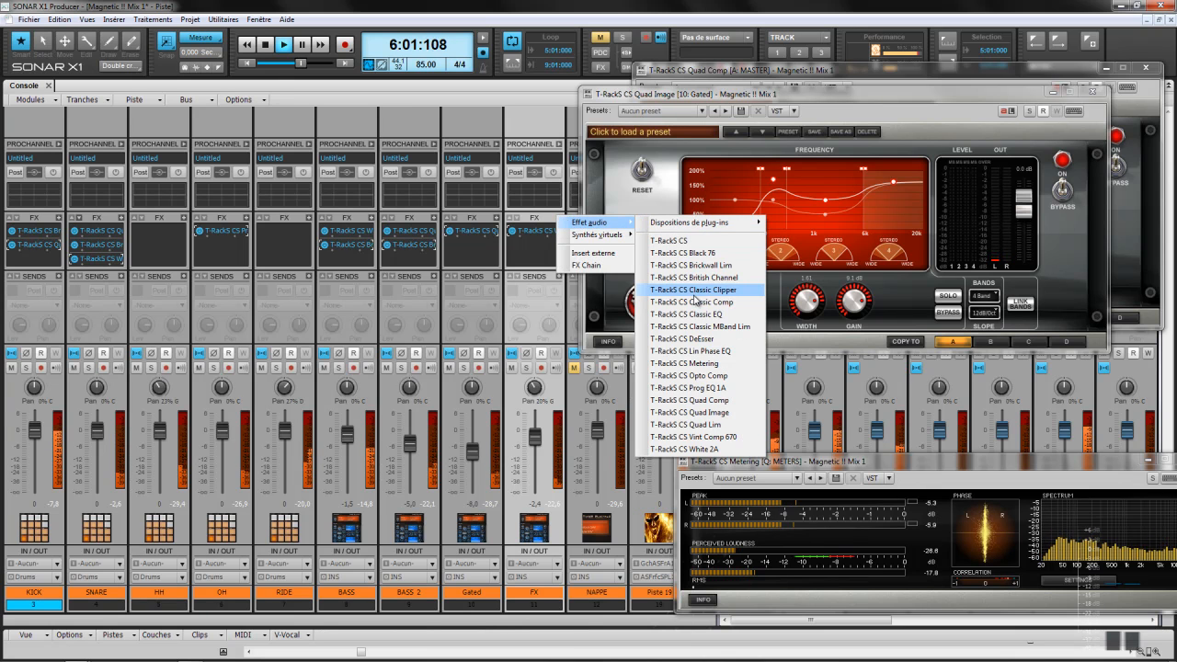
{"action": "left_click", "coordinate": [705, 388]}
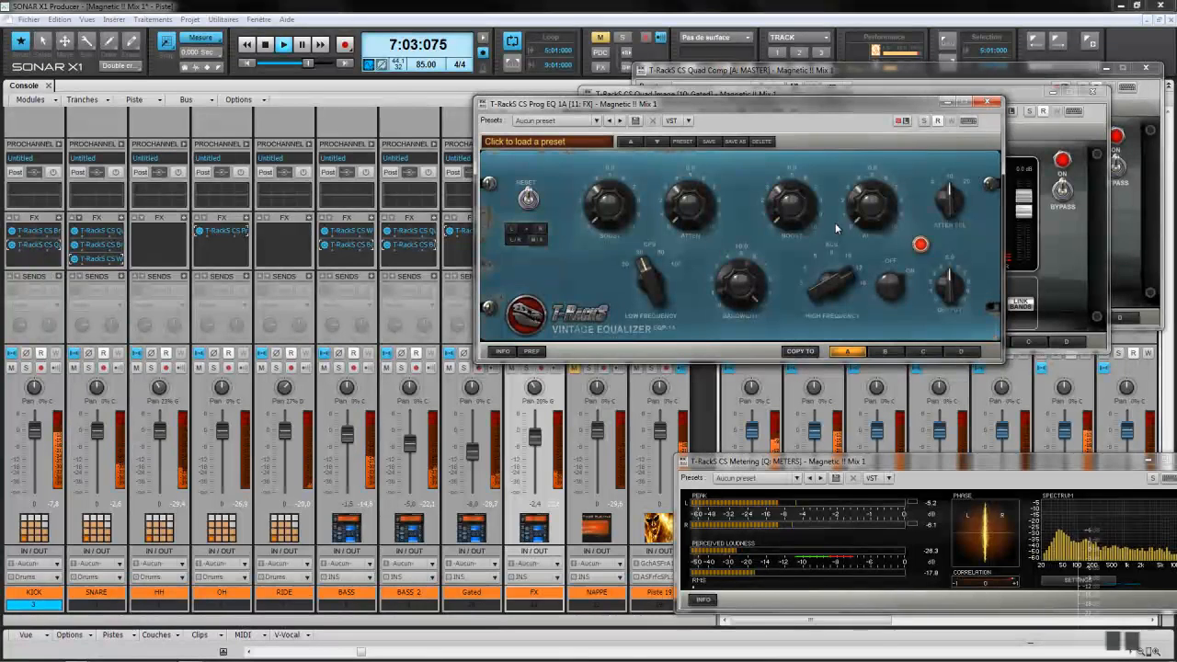
{"action": "left_click_drag", "start_coordinate": [791, 215], "coordinate": [789, 171]}
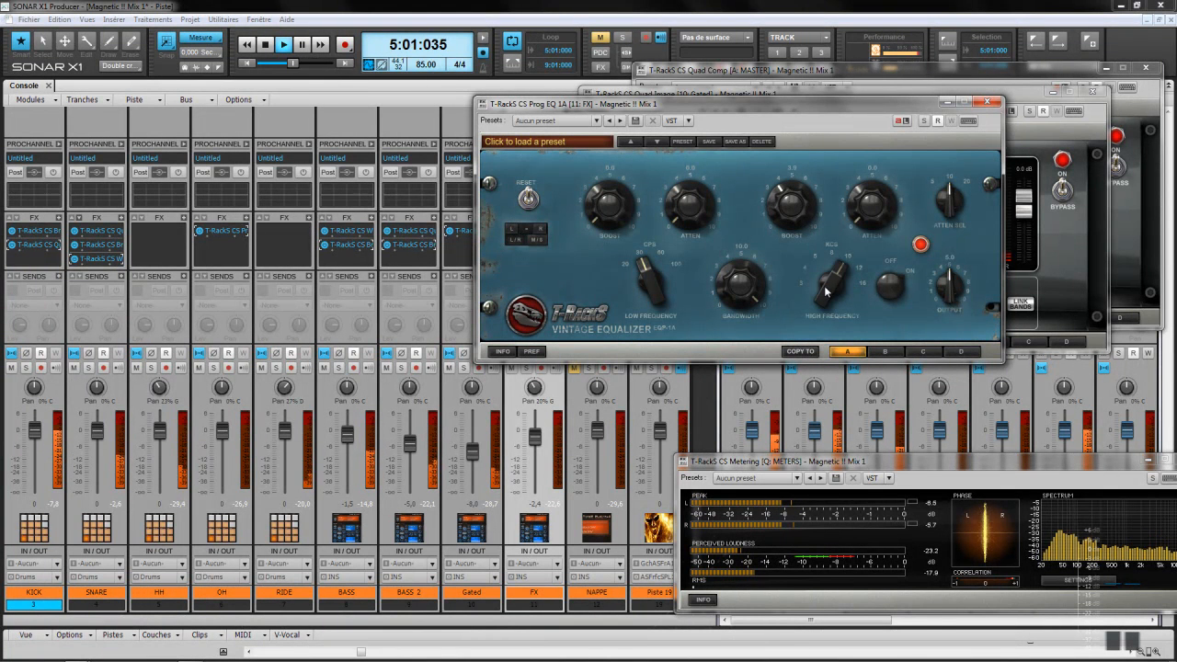
{"action": "left_click_drag", "start_coordinate": [824, 286], "coordinate": [824, 295]}
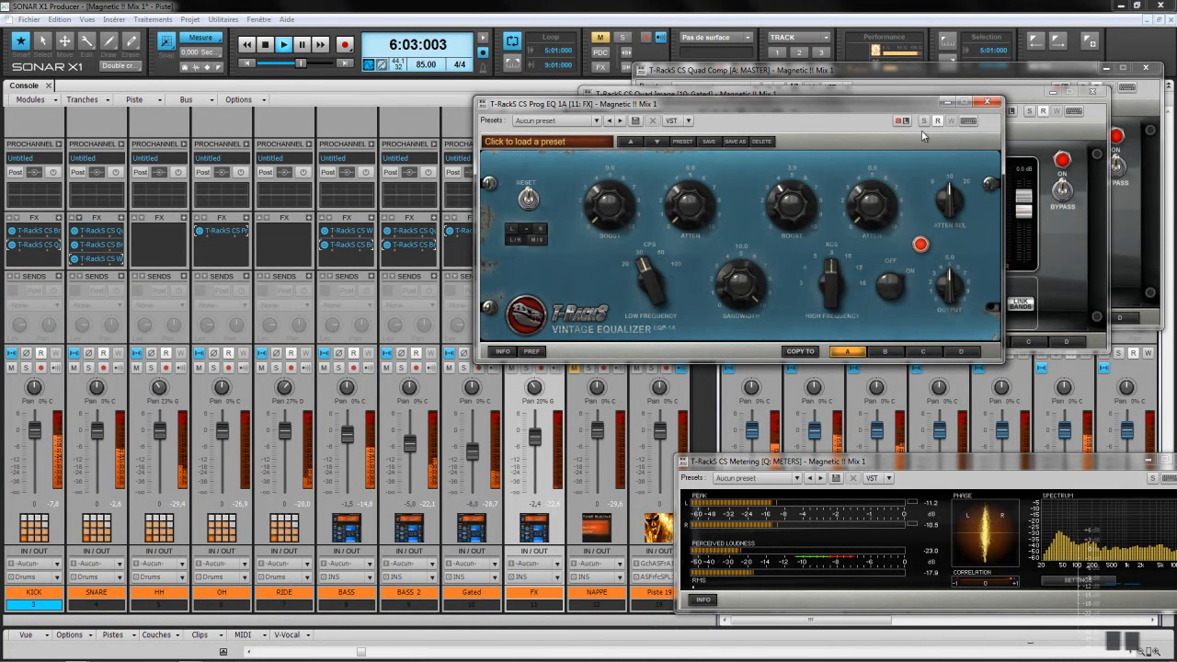
{"action": "left_click_drag", "start_coordinate": [790, 204], "coordinate": [789, 183]}
{"action": "left_click_drag", "start_coordinate": [948, 276], "coordinate": [942, 288]}
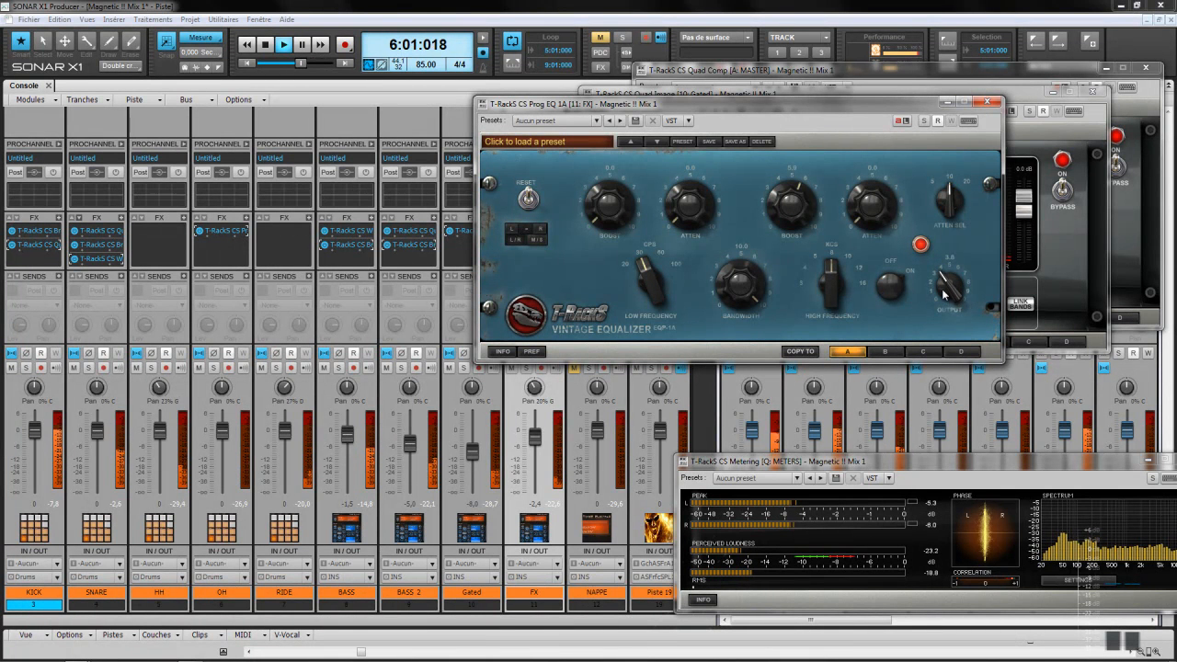
{"action": "left_click", "coordinate": [987, 101]}
Step: Close the Quad Image and Quad Comp windows, centre the FX pan, and solo FX with Piste 19
{"action": "left_click", "coordinate": [1092, 91]}
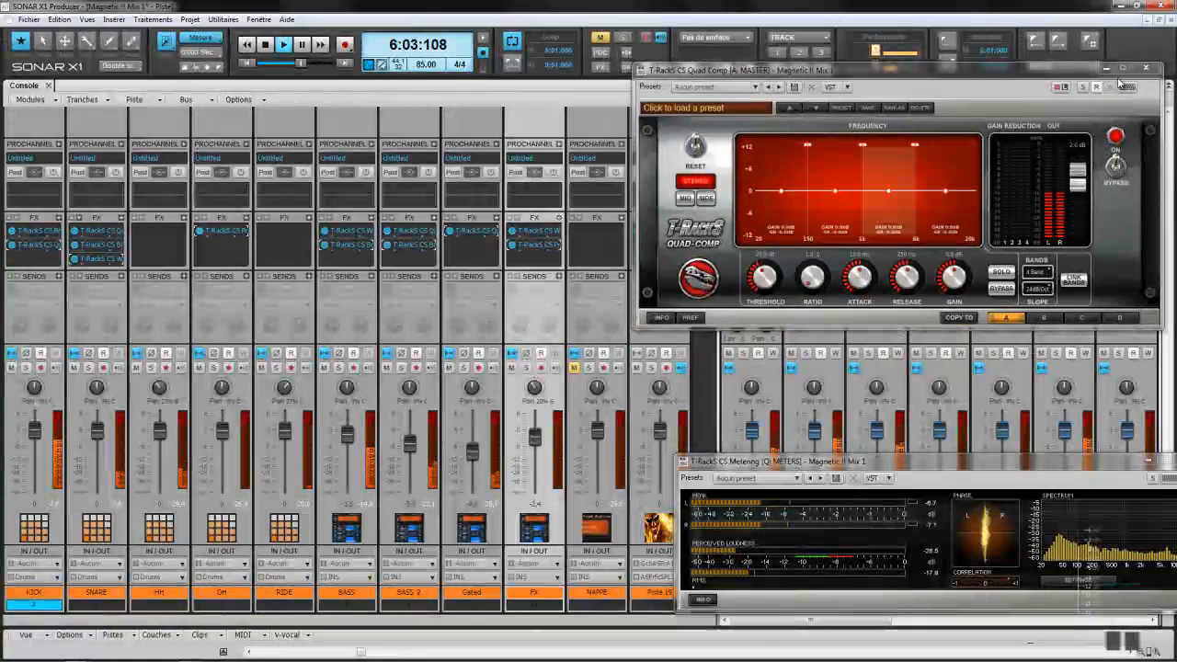
{"action": "left_click", "coordinate": [1154, 68]}
{"action": "double_click", "coordinate": [538, 390]}
{"action": "left_click", "coordinate": [528, 369]}
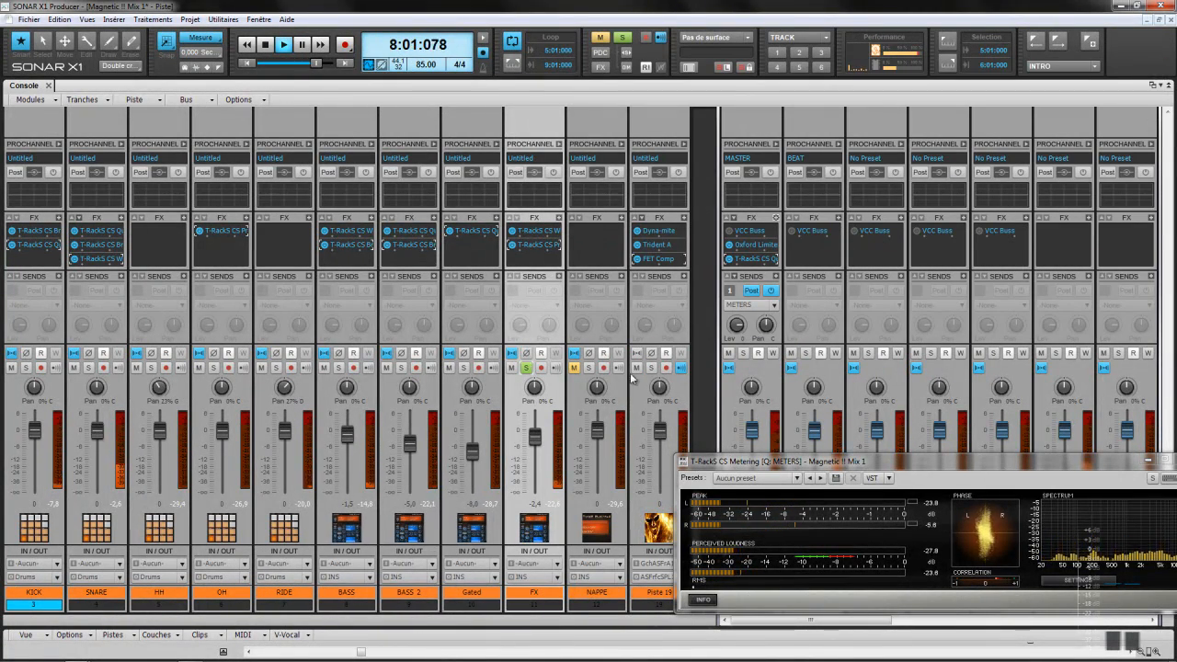
{"action": "left_click", "coordinate": [651, 368]}
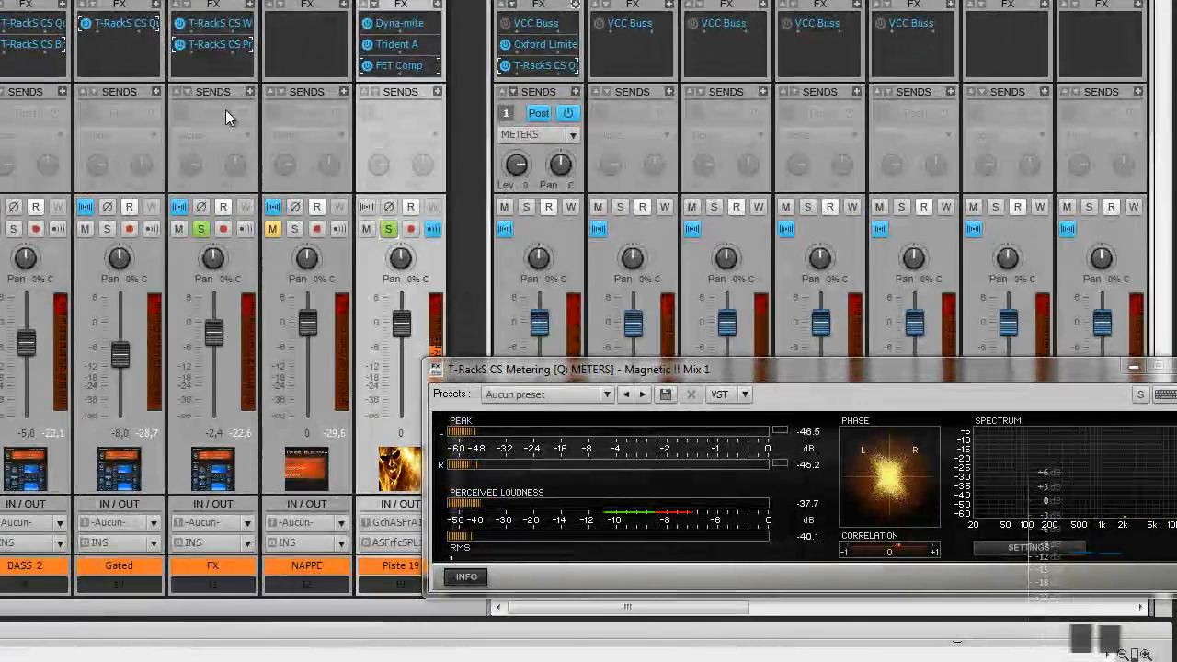
Step: Insert T-RackS CS Quad Image on the FX track and centre its window
{"action": "left_click", "coordinate": [257, 7]}
{"action": "left_click", "coordinate": [253, 6]}
{"action": "mouse_move", "coordinate": [304, 10]}
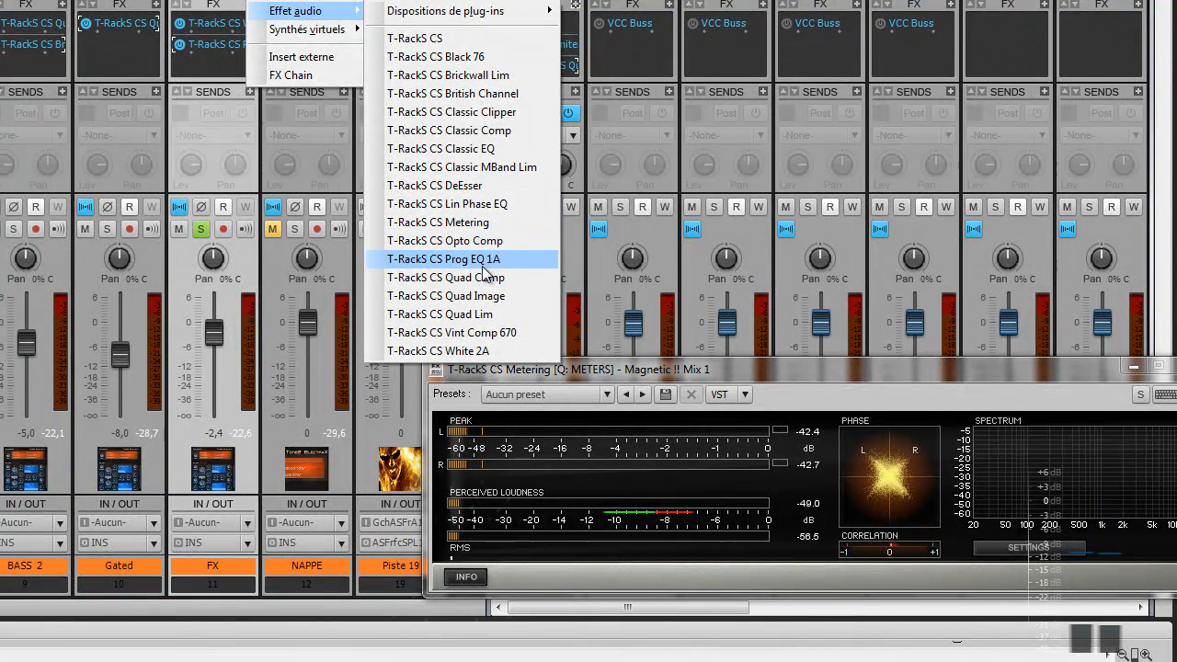
{"action": "left_click", "coordinate": [477, 296]}
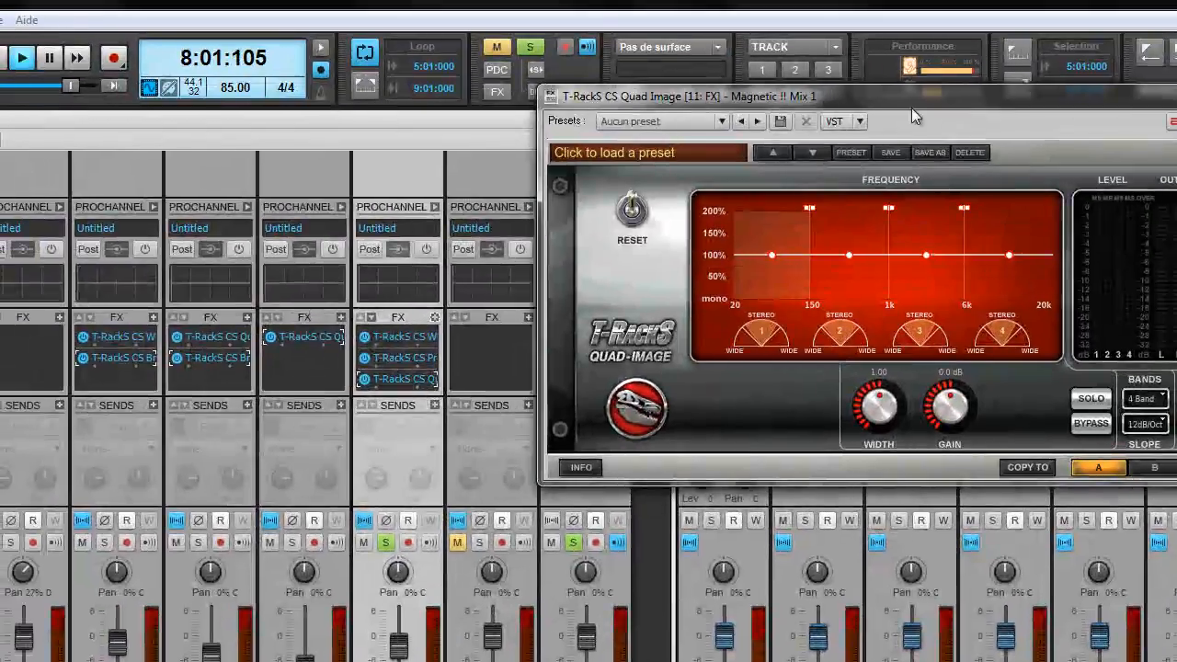
{"action": "left_click_drag", "start_coordinate": [912, 108], "coordinate": [543, 192]}
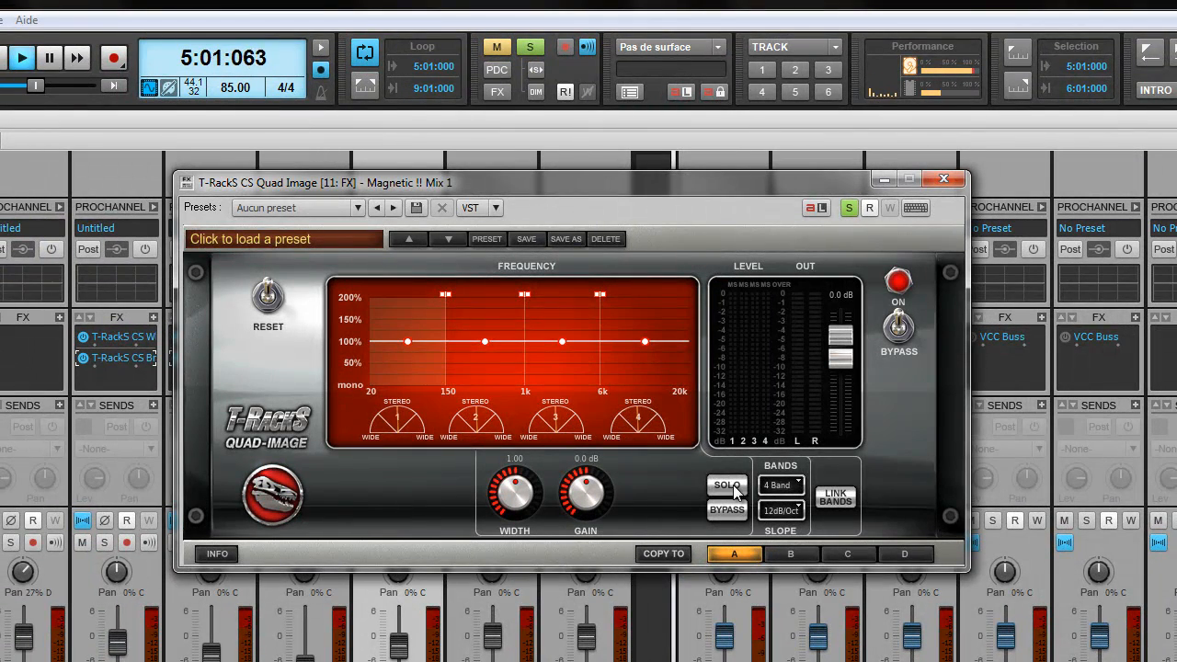
Step: Widen Quad Image bands 2 (about 1.6), 3 and 4 (1.78), auditioning them soloed
{"action": "left_click", "coordinate": [726, 485]}
{"action": "left_click", "coordinate": [726, 484]}
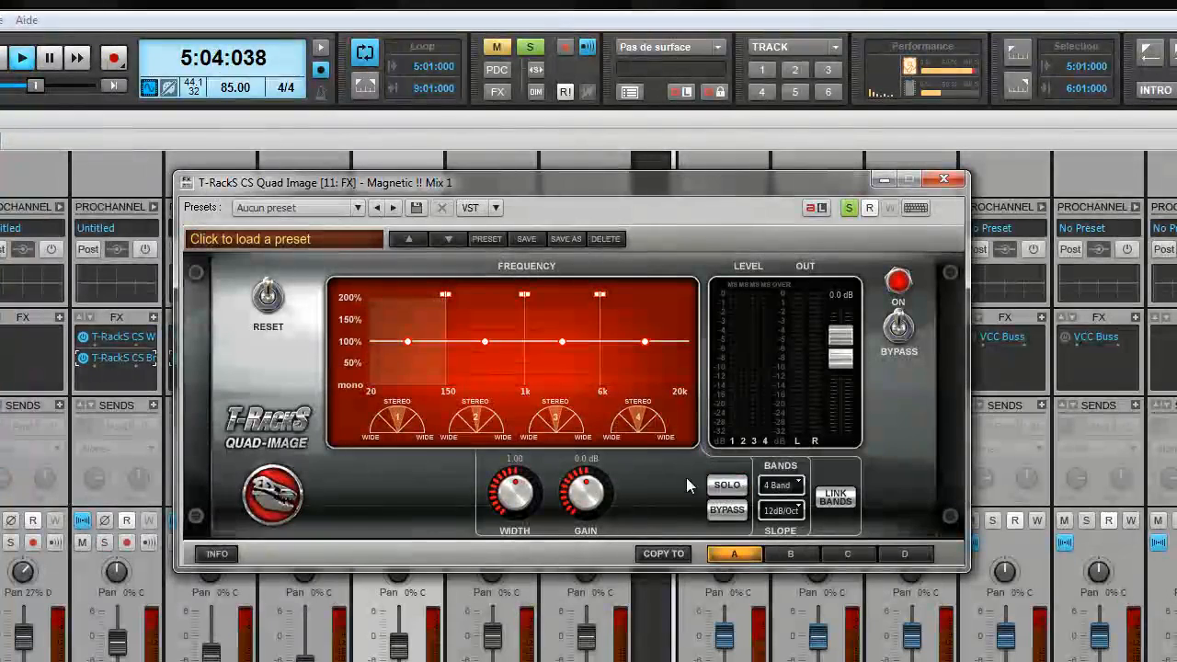
{"action": "left_click", "coordinate": [490, 339]}
{"action": "left_click", "coordinate": [726, 484]}
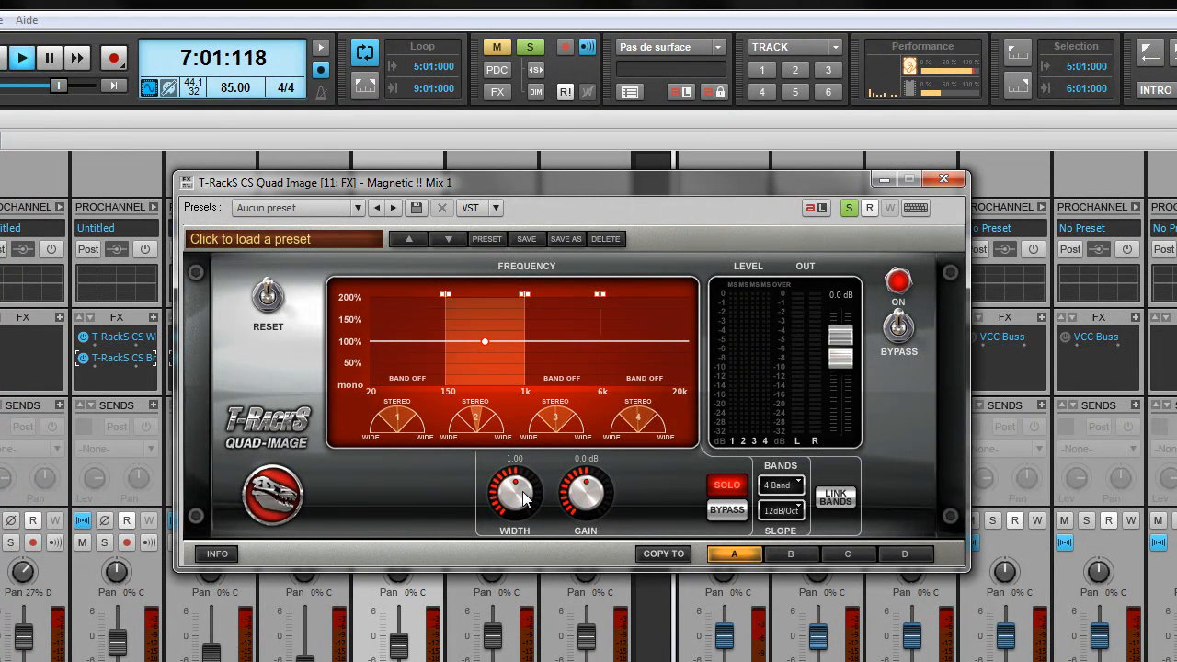
{"action": "left_click_drag", "start_coordinate": [521, 497], "coordinate": [521, 459]}
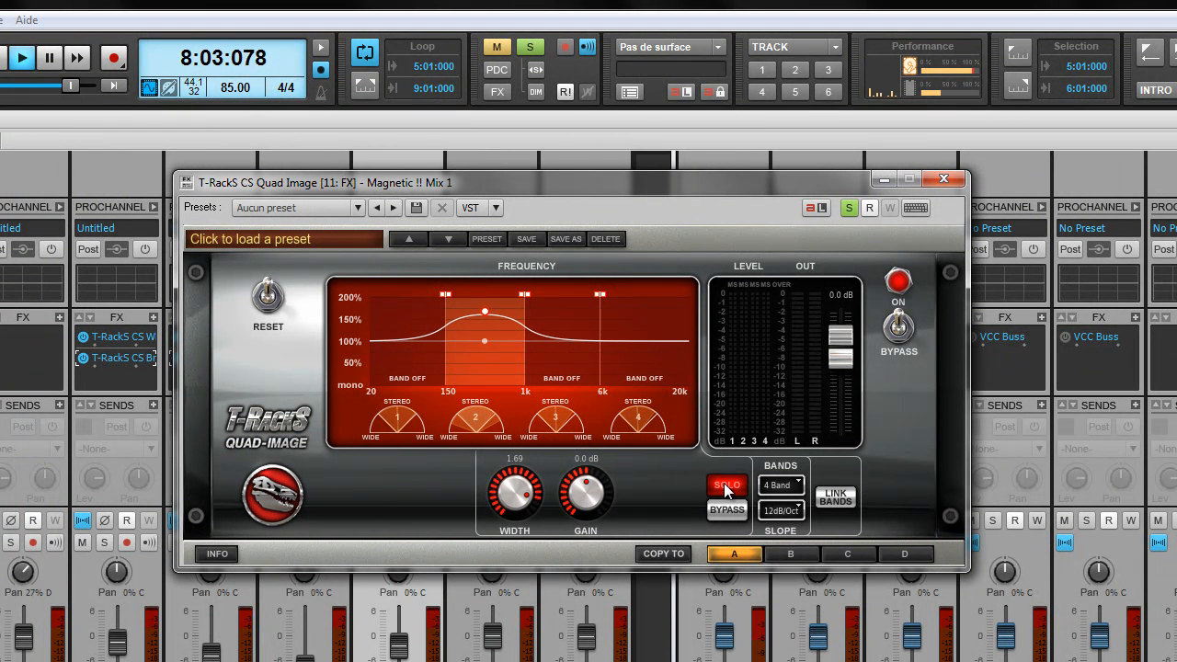
{"action": "left_click", "coordinate": [567, 359]}
{"action": "left_click_drag", "start_coordinate": [520, 498], "coordinate": [515, 471]}
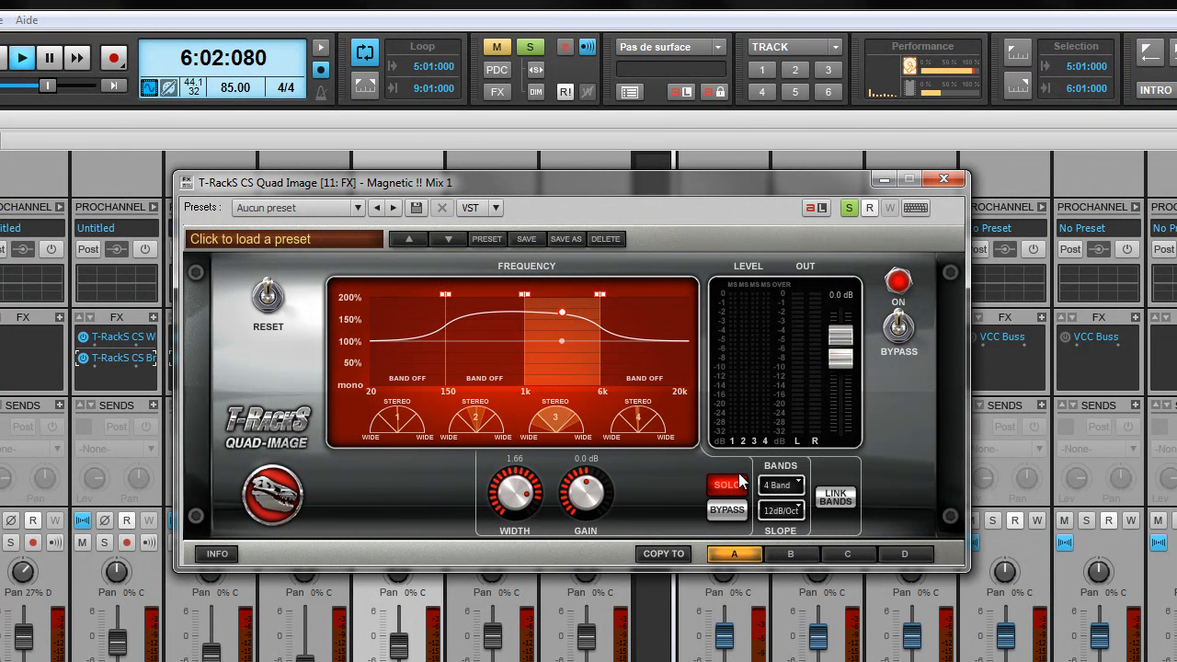
{"action": "left_click", "coordinate": [644, 358]}
{"action": "left_click_drag", "start_coordinate": [536, 488], "coordinate": [530, 451]}
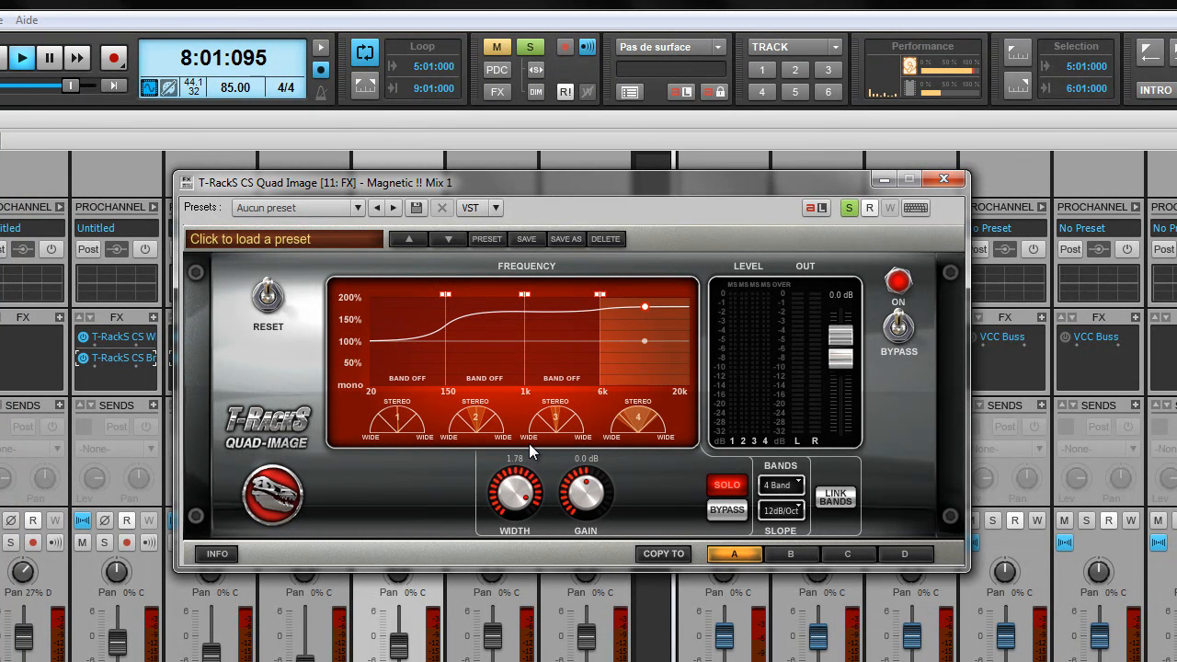
{"action": "left_click", "coordinate": [727, 488]}
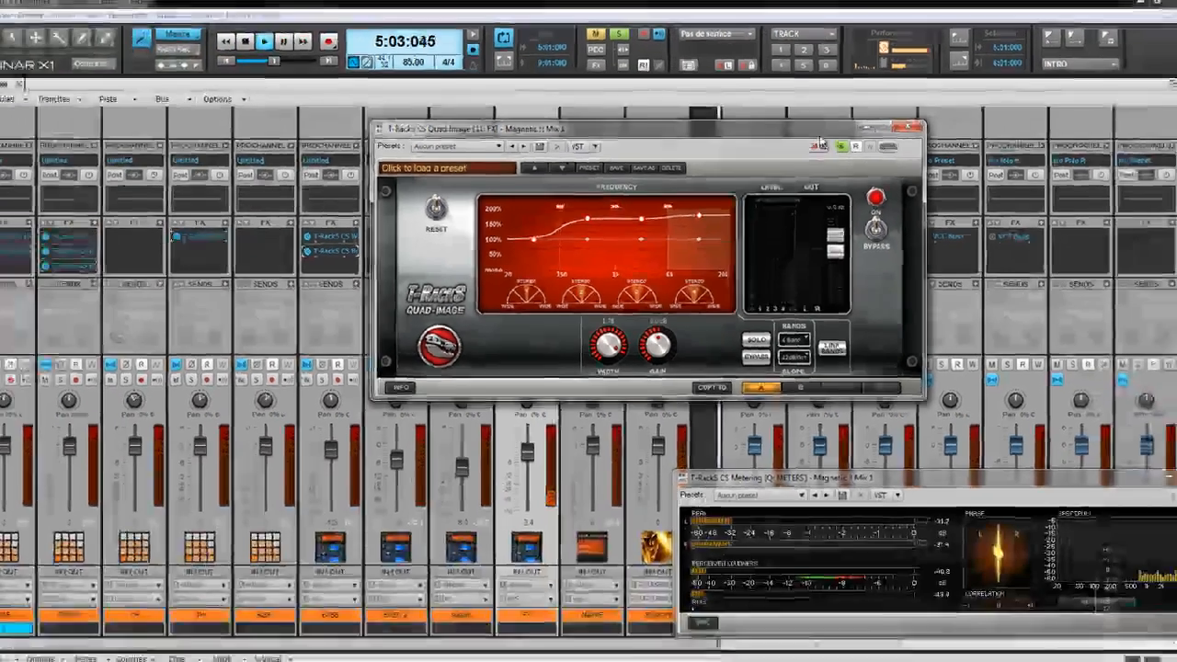
{"action": "left_click_drag", "start_coordinate": [821, 142], "coordinate": [963, 162]}
{"action": "left_click_drag", "start_coordinate": [879, 169], "coordinate": [967, 136]}
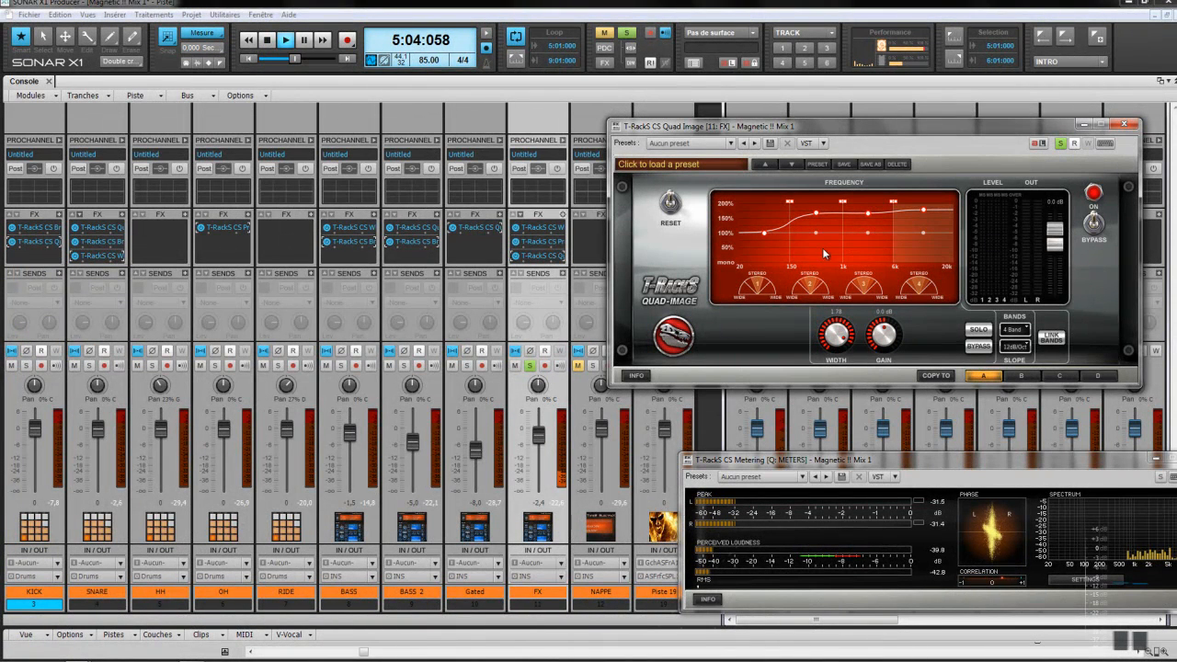
Step: A/B the Quad Image via bypass, unsolo FX and Piste 19, and pan FX about 28% left
{"action": "left_click", "coordinate": [1092, 224]}
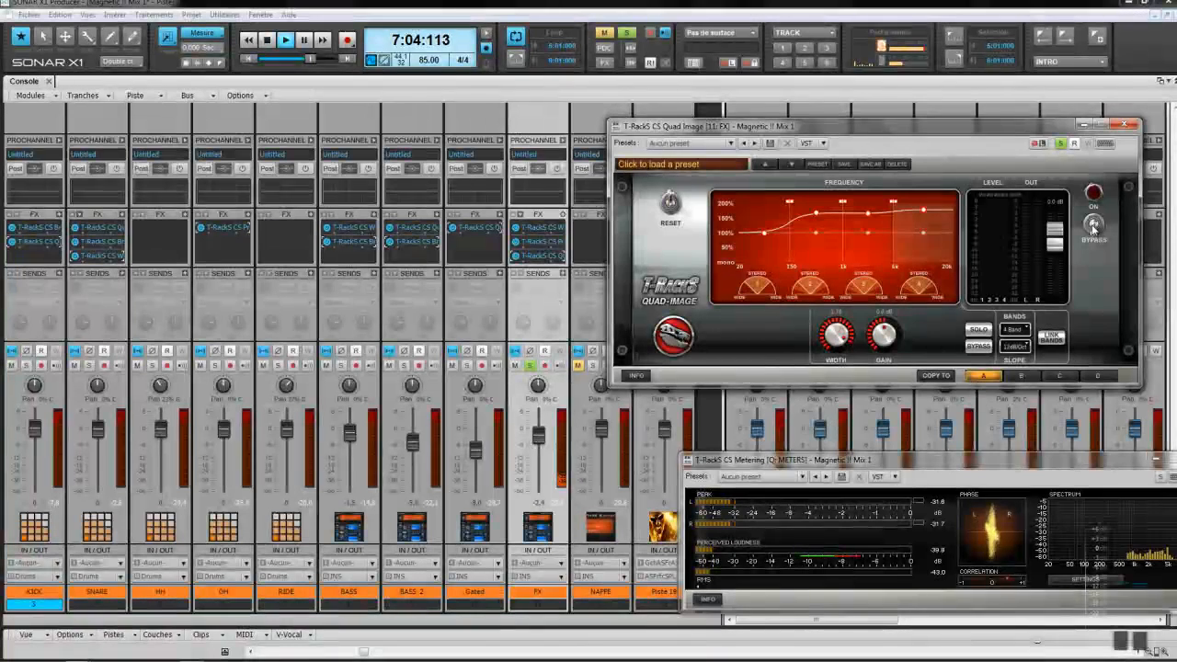
{"action": "left_click", "coordinate": [1097, 221]}
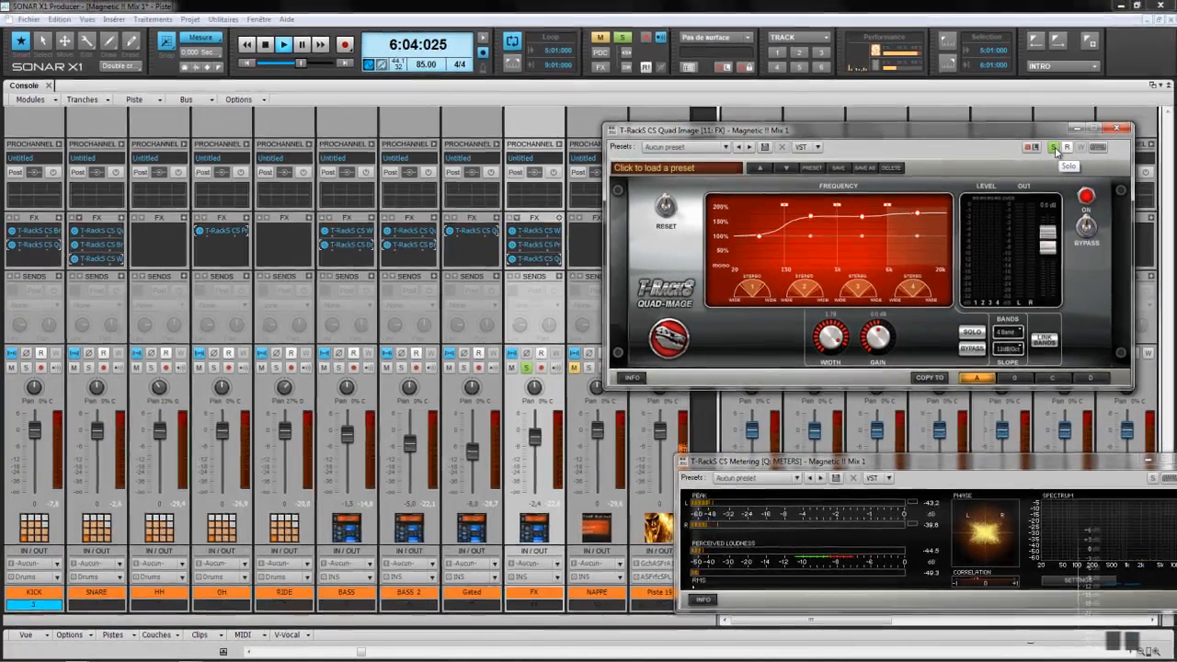
{"action": "left_click", "coordinate": [1062, 145]}
{"action": "left_click", "coordinate": [1116, 128]}
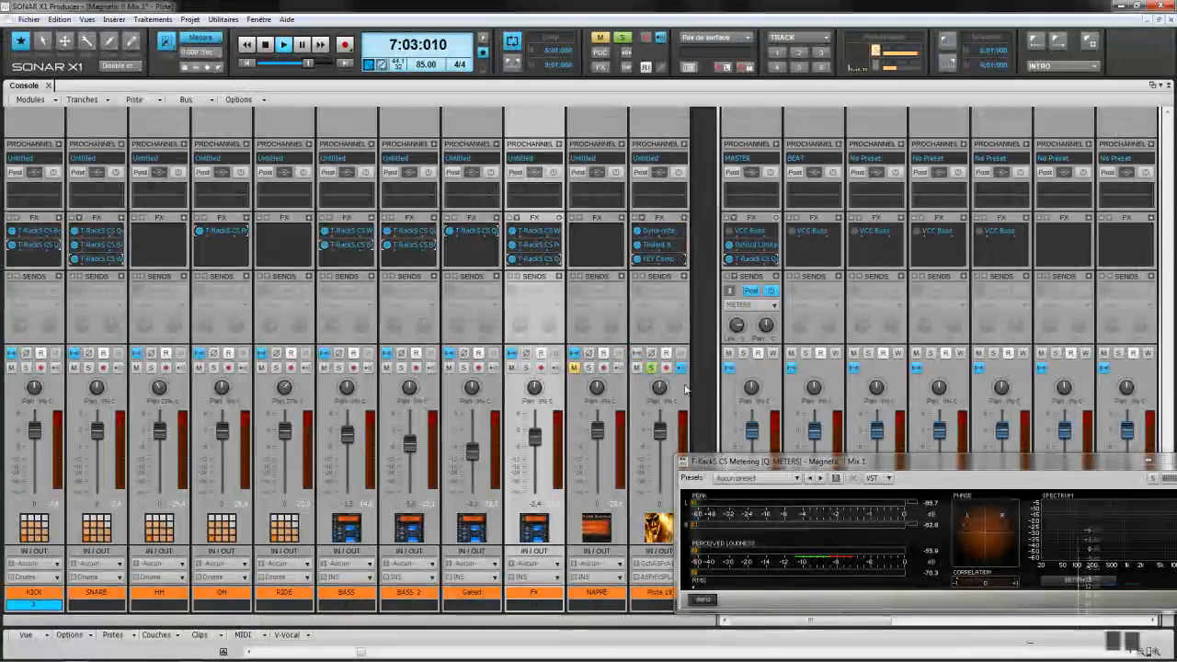
{"action": "left_click", "coordinate": [652, 368]}
{"action": "mouse_move", "coordinate": [537, 443]}
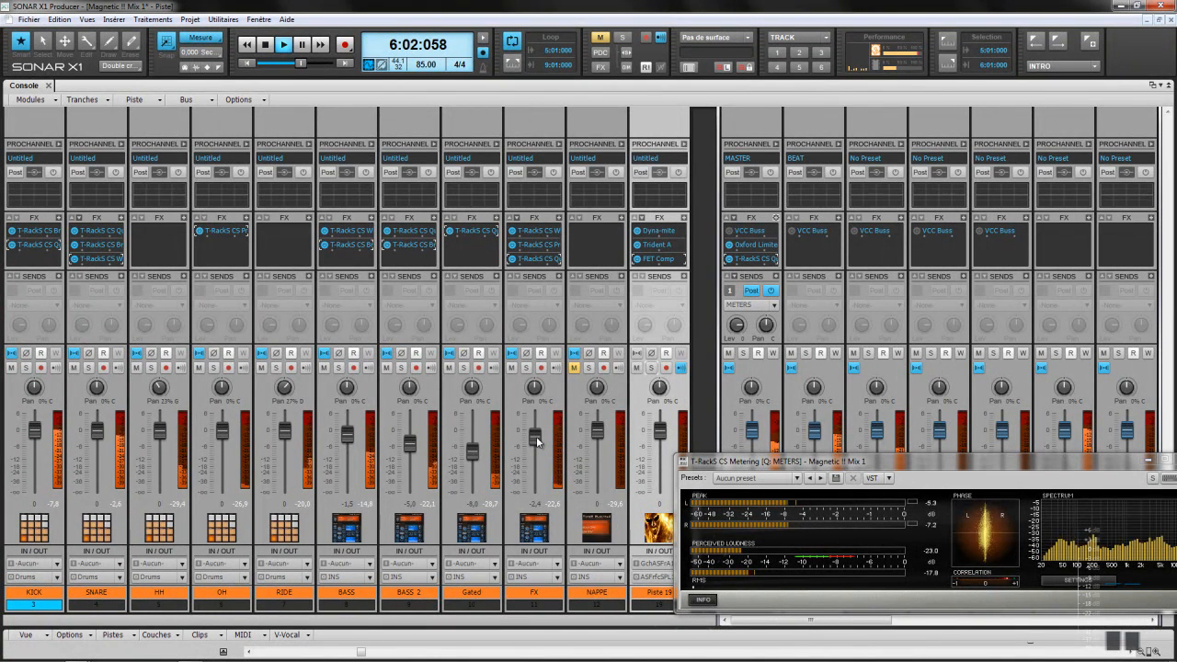
{"action": "left_click_drag", "start_coordinate": [536, 393], "coordinate": [535, 390]}
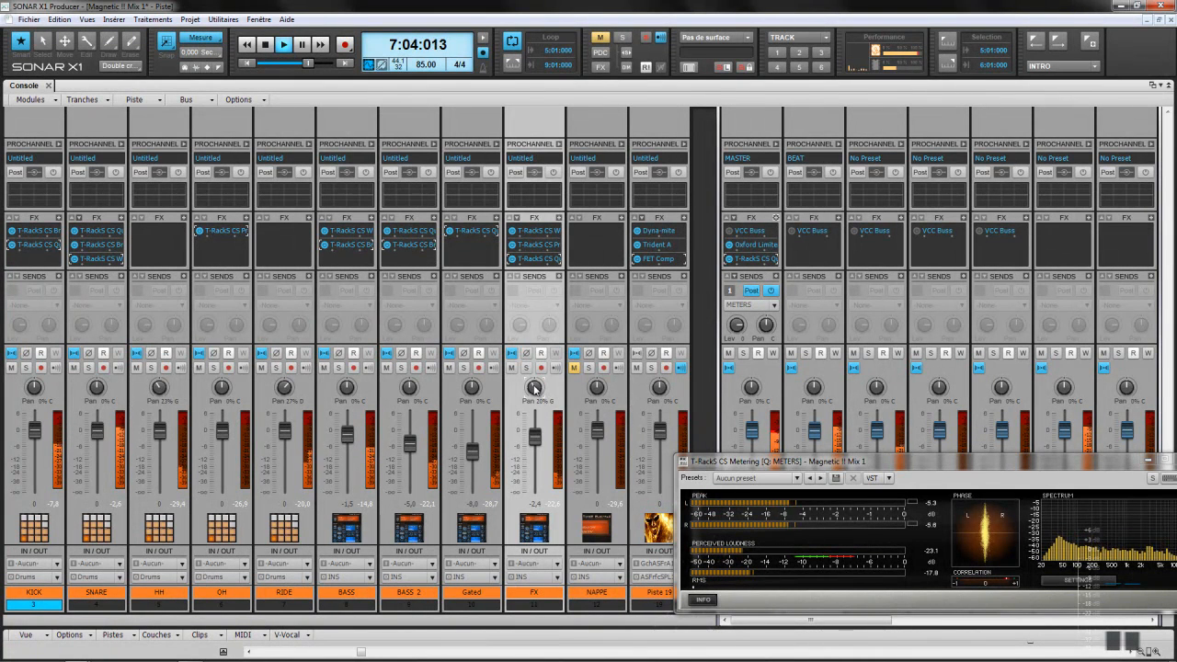
Step: Unmute and solo NAPPE alongside Piste 19, and bring up NAPPE's T-RackS effects list
{"action": "left_click", "coordinate": [575, 368]}
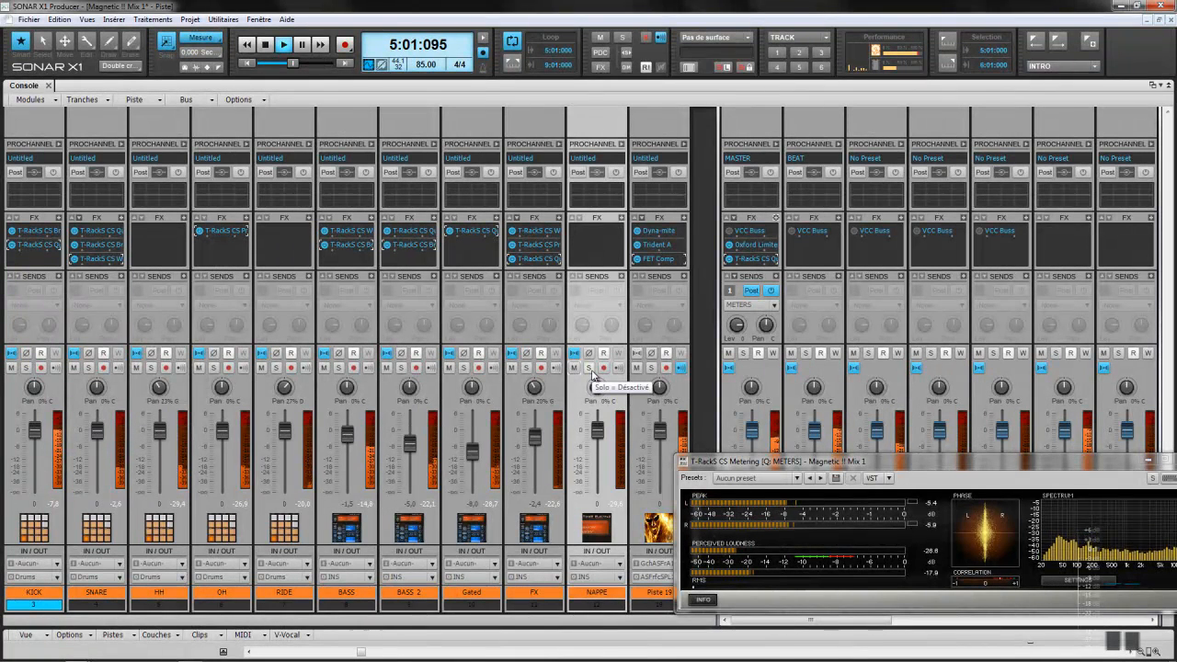
{"action": "left_click", "coordinate": [588, 368]}
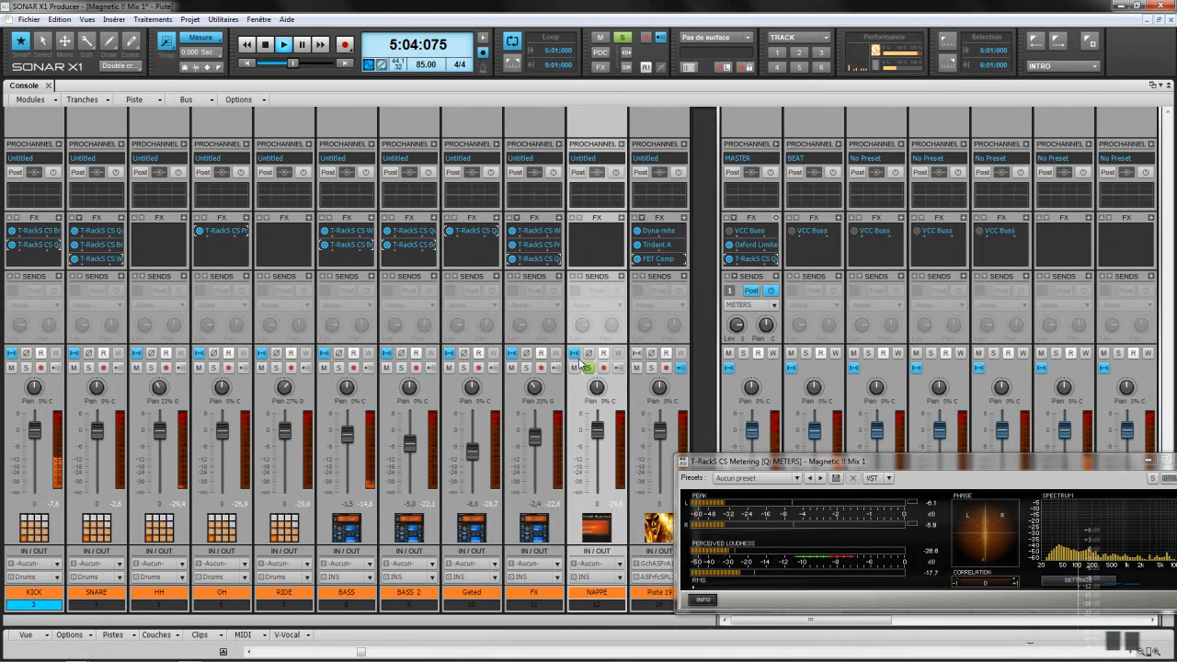
{"action": "left_click", "coordinate": [651, 368]}
{"action": "right_click", "coordinate": [622, 223]}
{"action": "mouse_move", "coordinate": [652, 223]}
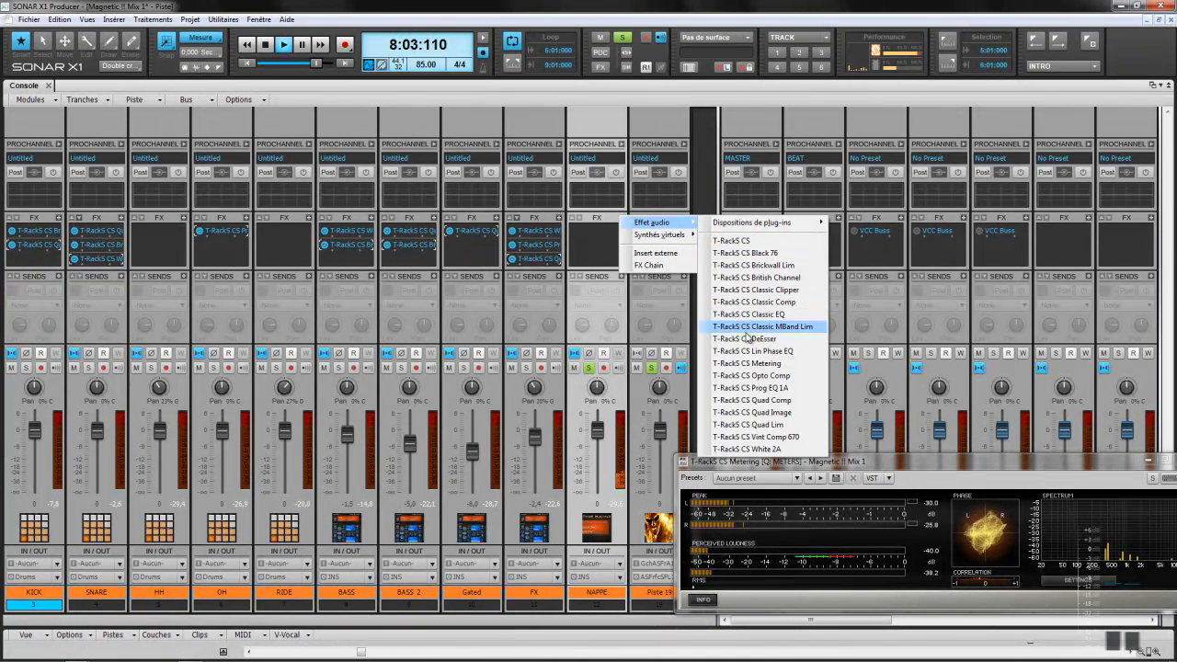
Step: Audition Prog EQ 1A on NAPPE with the high boost raised to 7.0 and frequency retuned
{"action": "left_click", "coordinate": [764, 390]}
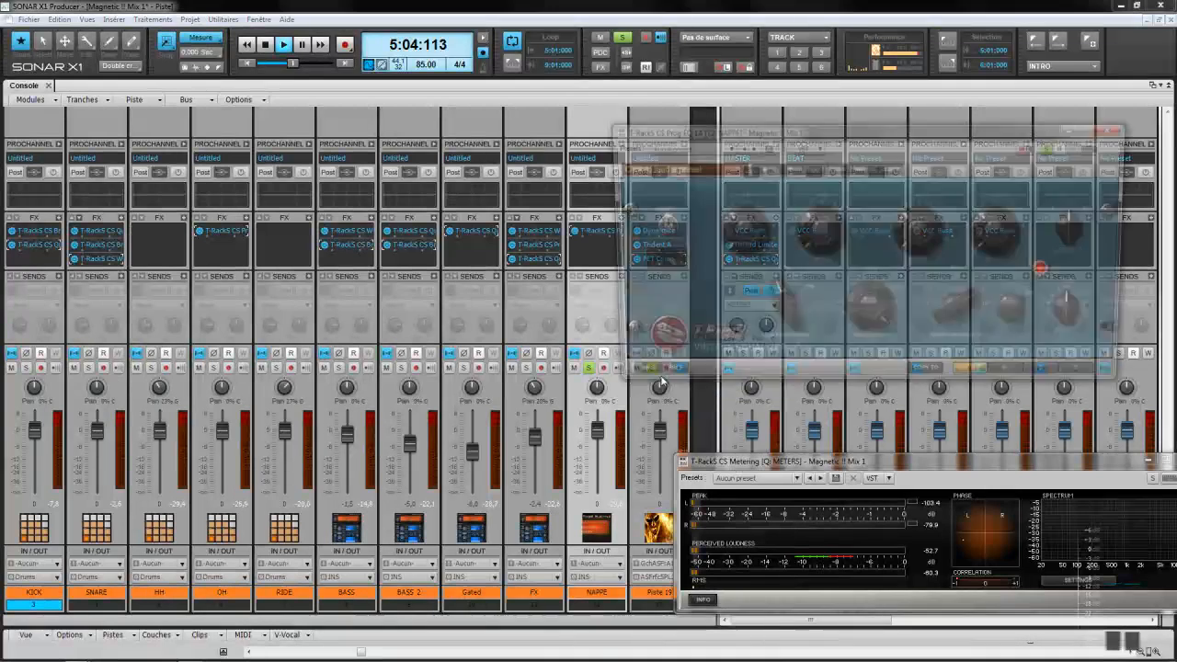
{"action": "left_click_drag", "start_coordinate": [924, 246], "coordinate": [921, 193]}
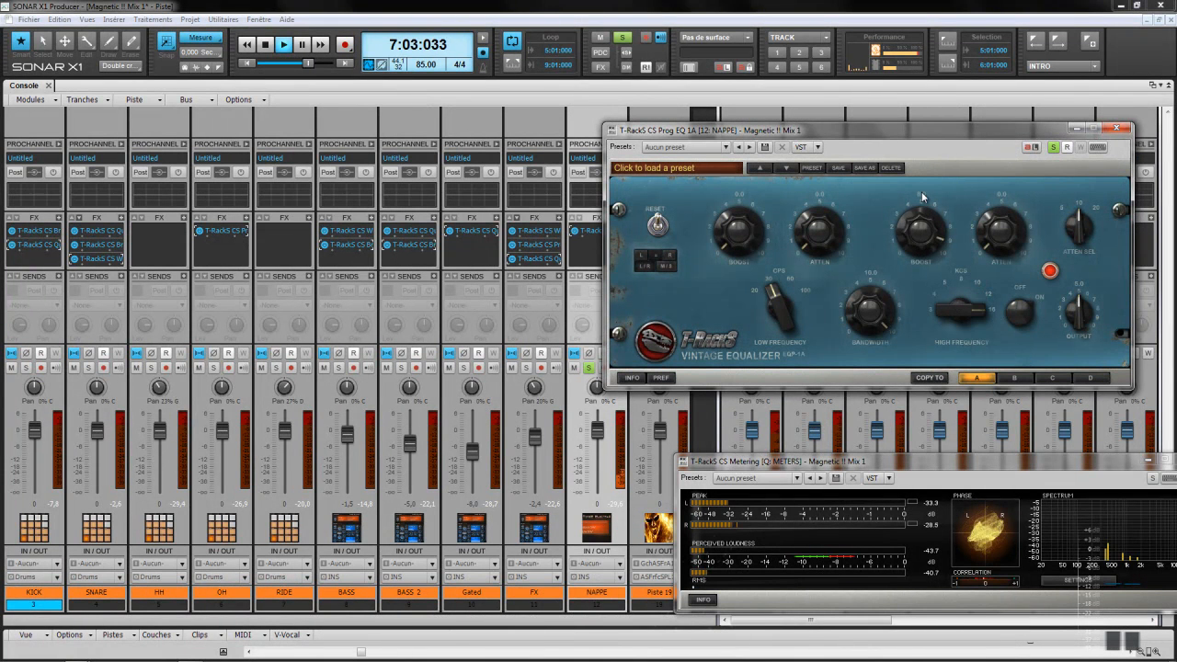
{"action": "left_click_drag", "start_coordinate": [941, 304], "coordinate": [948, 311]}
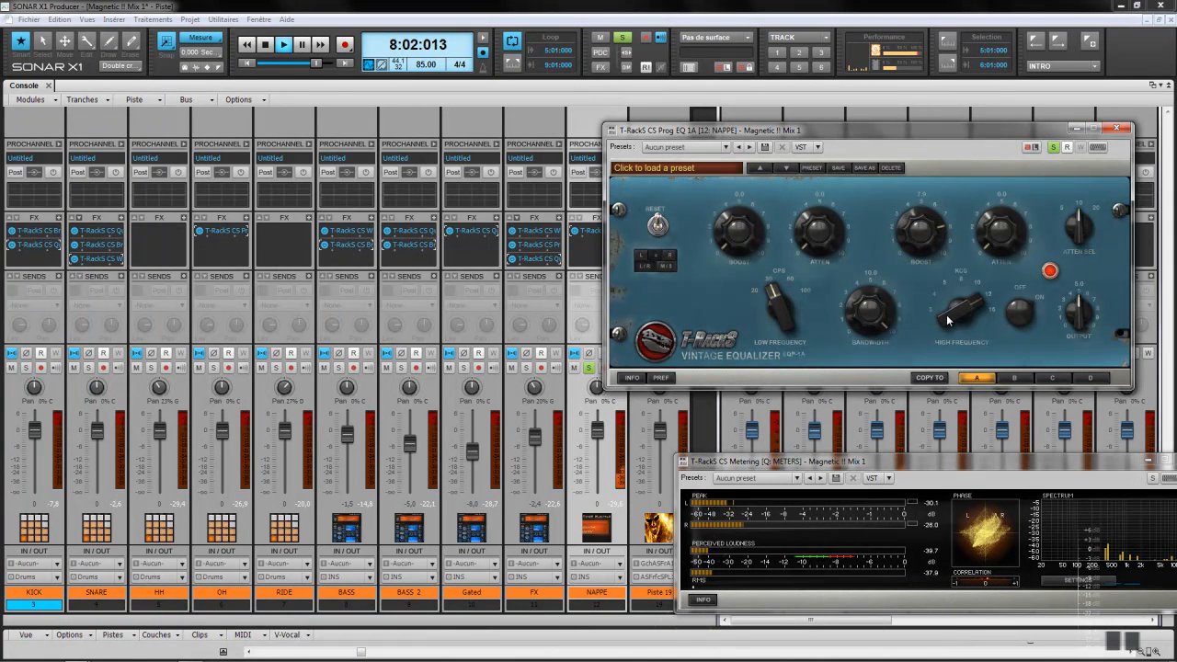
{"action": "left_click", "coordinate": [1115, 129]}
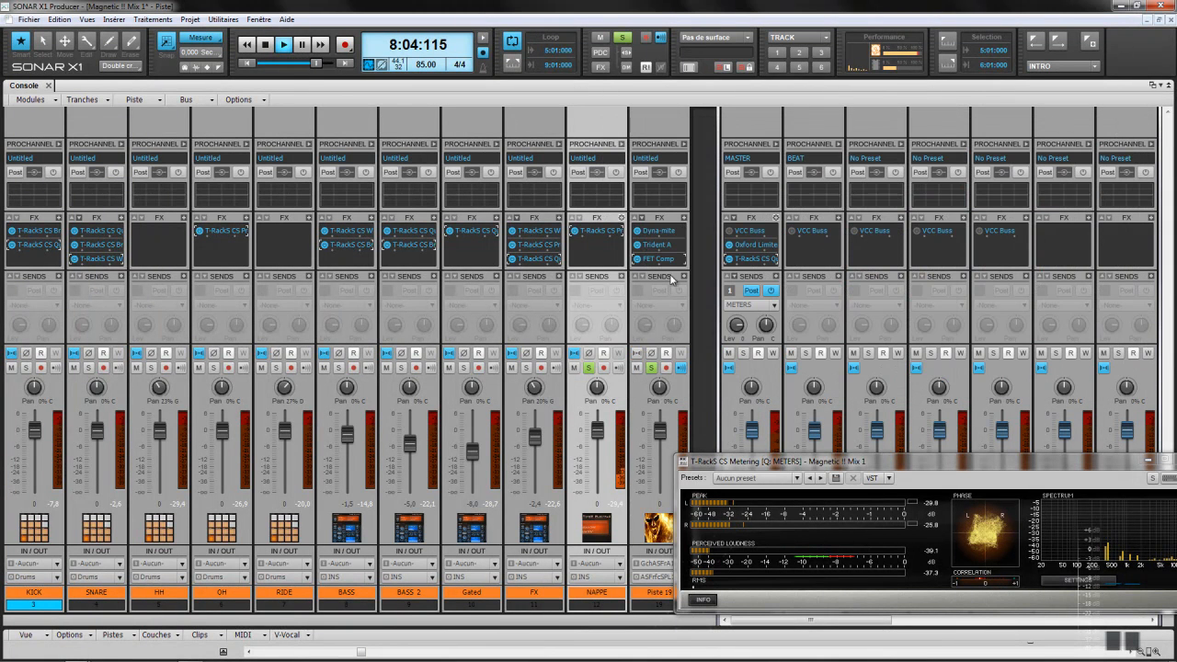
Step: Delete the Prog EQ 1A from NAPPE and bring up the T-RackS effects list for its empty bin
{"action": "right_click", "coordinate": [586, 230]}
{"action": "left_click", "coordinate": [598, 232]}
{"action": "right_click", "coordinate": [622, 219]}
{"action": "mouse_move", "coordinate": [653, 223]}
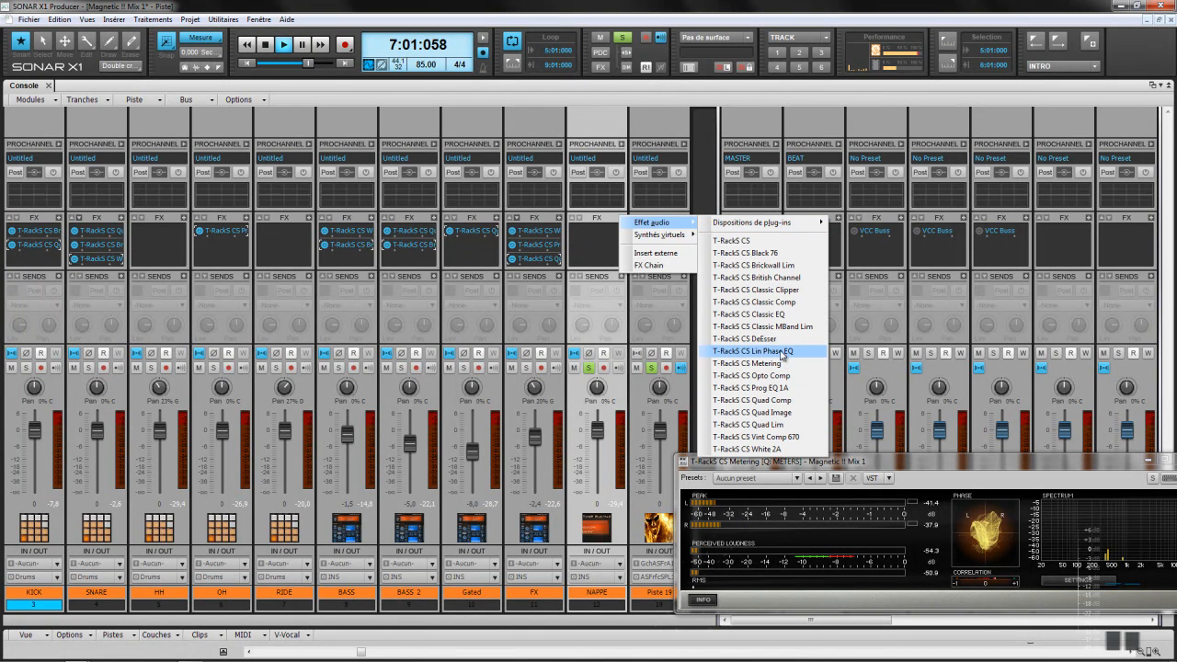
Step: Insert T-RackS CS British Channel on NAPPE, raising the high band's gain and frequency to about 9.3
{"action": "left_click", "coordinate": [780, 277]}
{"action": "left_click_drag", "start_coordinate": [1011, 130], "coordinate": [678, 223]}
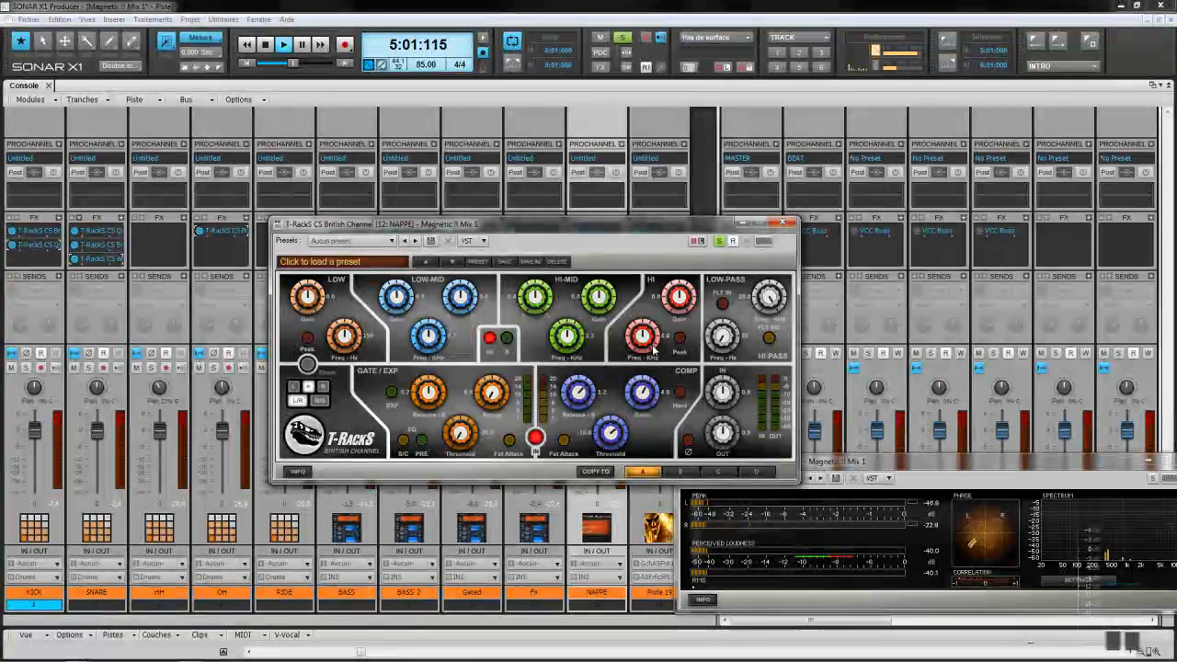
{"action": "left_click_drag", "start_coordinate": [685, 288], "coordinate": [685, 285]}
{"action": "left_click_drag", "start_coordinate": [644, 318], "coordinate": [681, 281]}
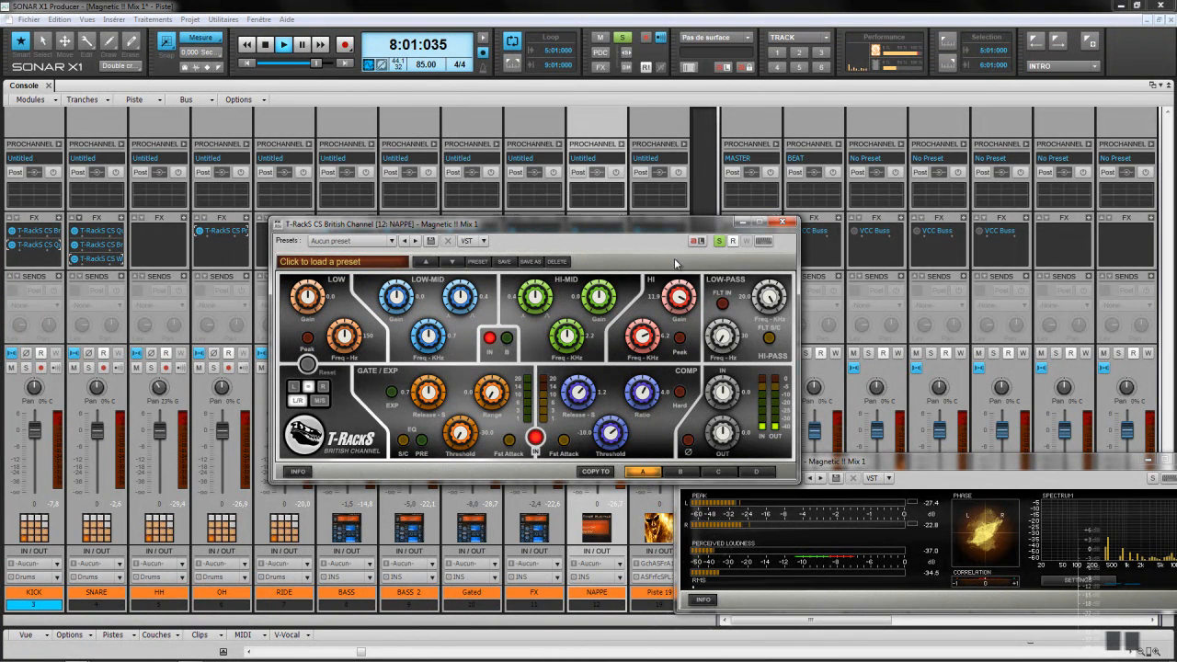
{"action": "left_click_drag", "start_coordinate": [642, 339], "coordinate": [646, 318]}
Step: Set the low-mid frequency to 0.4 and gain to about 15.9, turn off plugin solo, and close it
{"action": "left_click_drag", "start_coordinate": [625, 230], "coordinate": [536, 195]}
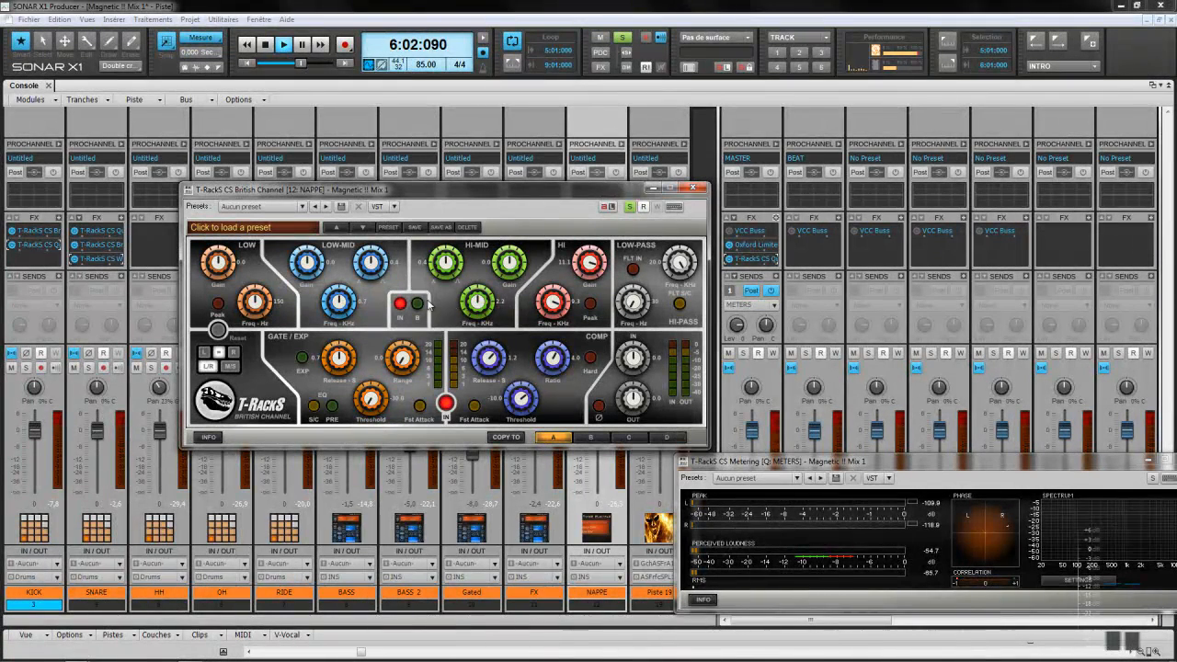
{"action": "left_click_drag", "start_coordinate": [343, 300], "coordinate": [335, 346]}
{"action": "left_click_drag", "start_coordinate": [311, 267], "coordinate": [309, 295]}
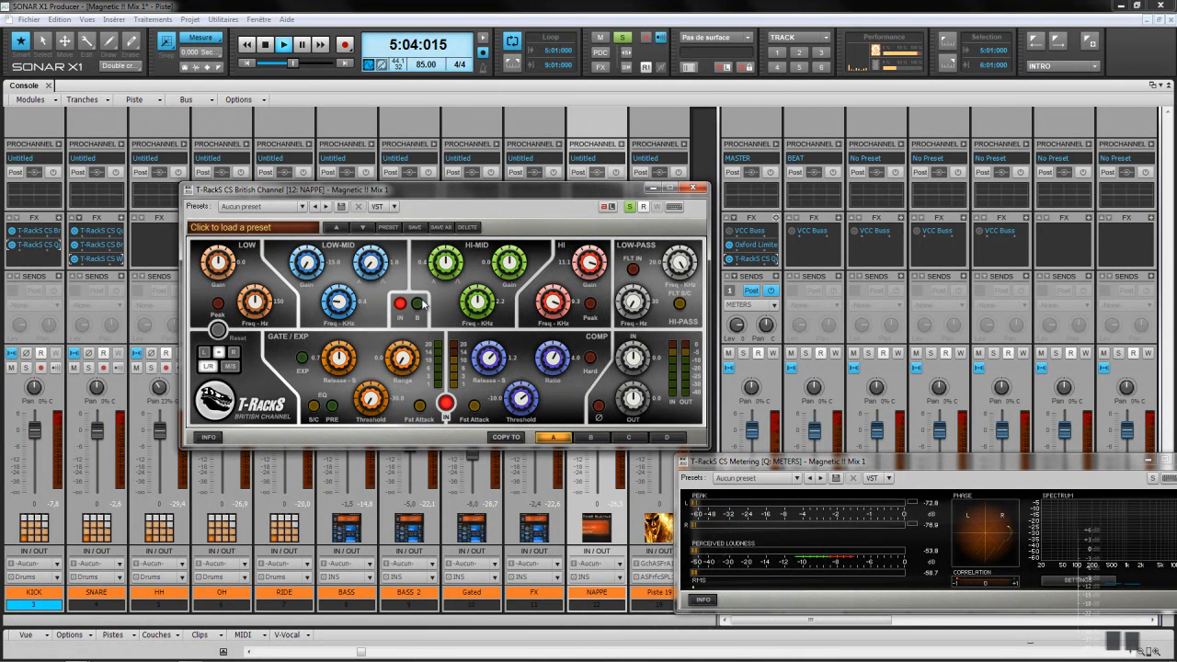
{"action": "left_click", "coordinate": [631, 207]}
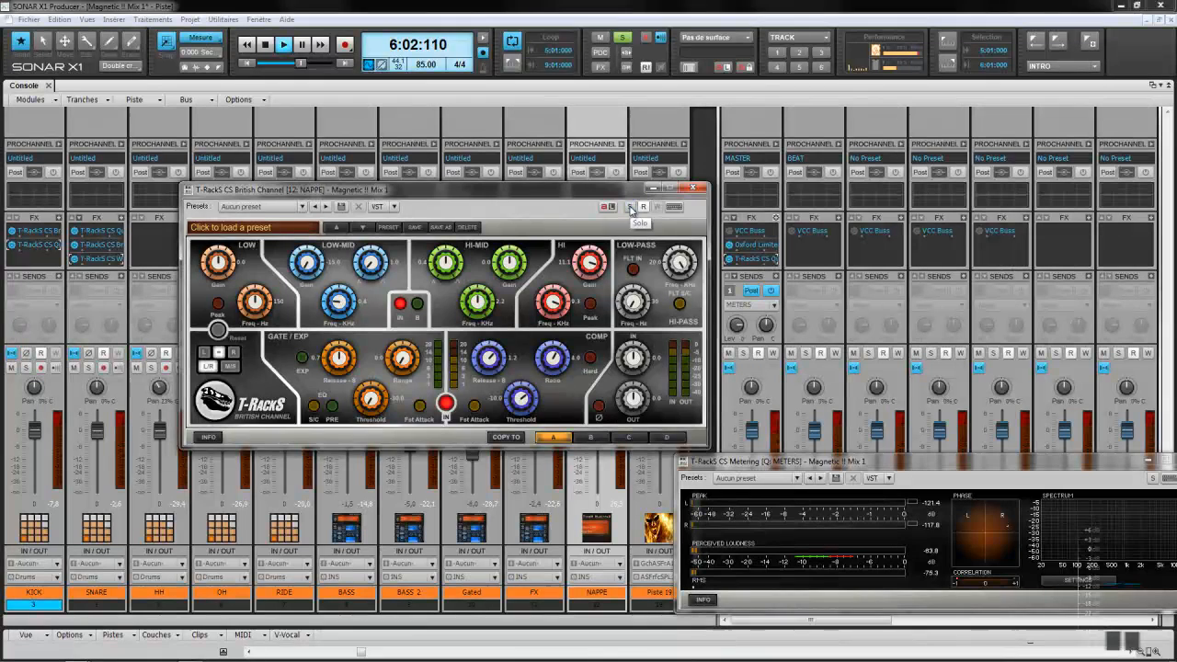
{"action": "left_click", "coordinate": [696, 190]}
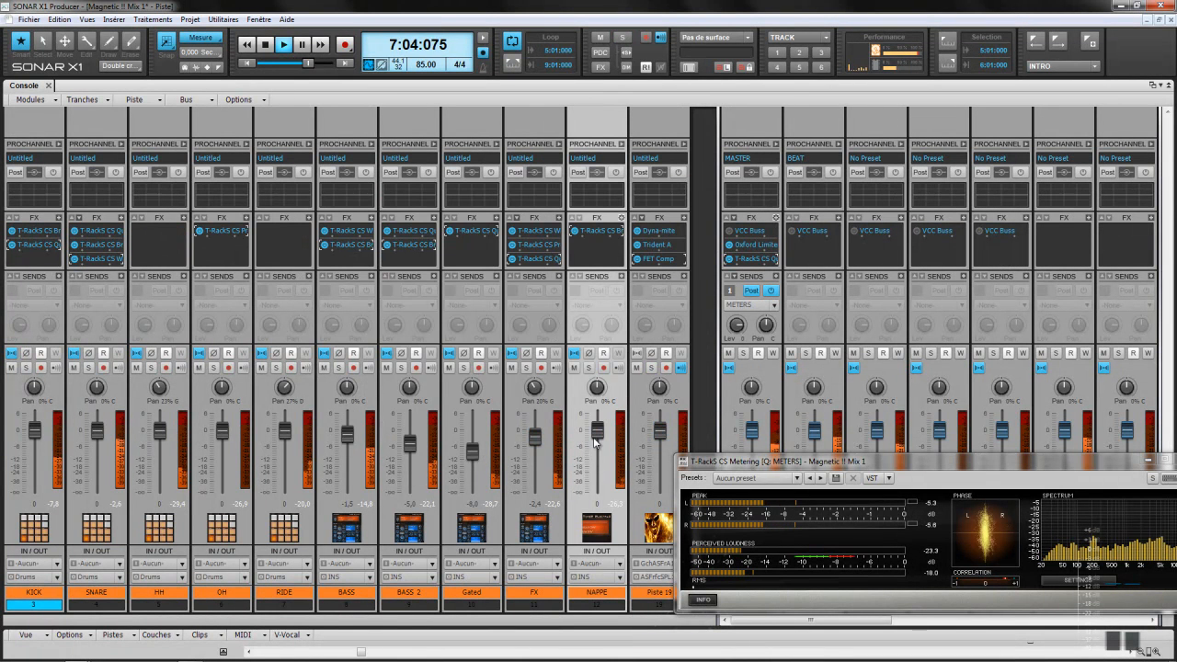
Step: Raise the NAPPE fader to 1,8 dB and solo NAPPE with Piste 19
{"action": "left_click_drag", "start_coordinate": [598, 437], "coordinate": [599, 432]}
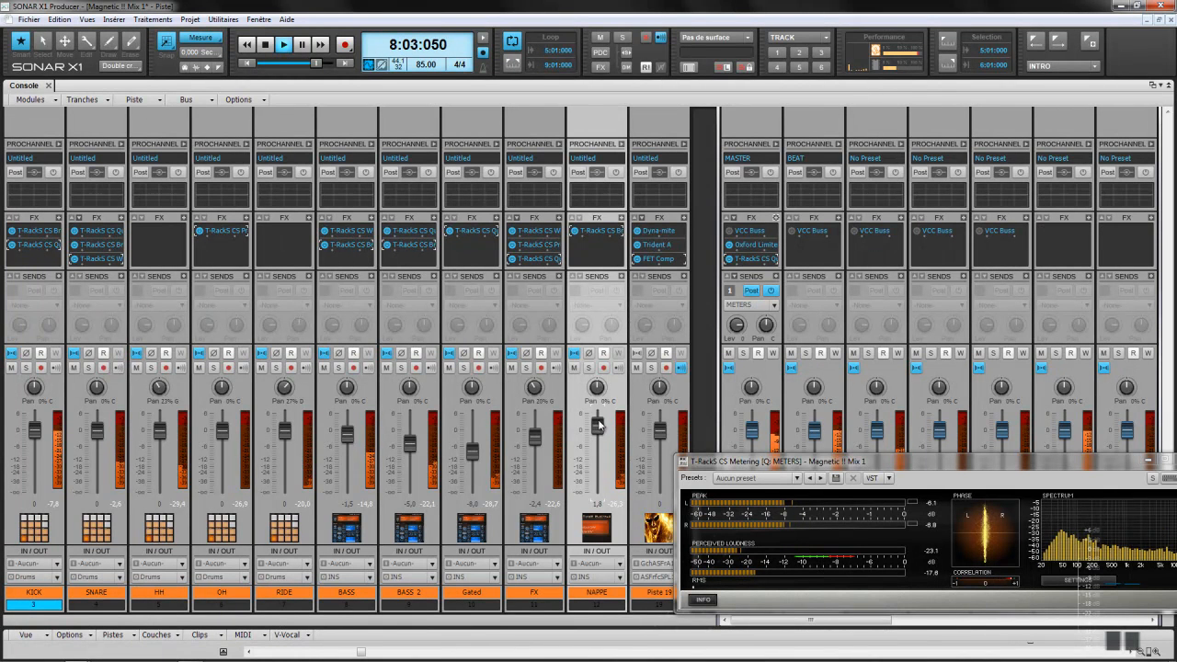
{"action": "left_click", "coordinate": [588, 368]}
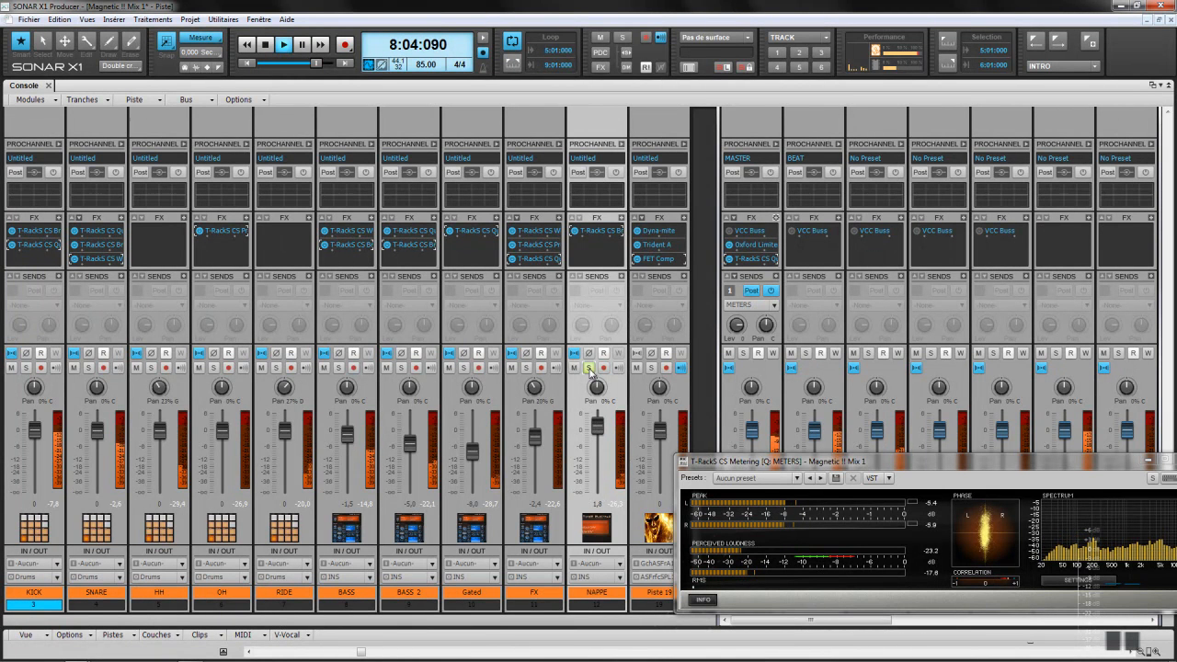
{"action": "left_click", "coordinate": [651, 368]}
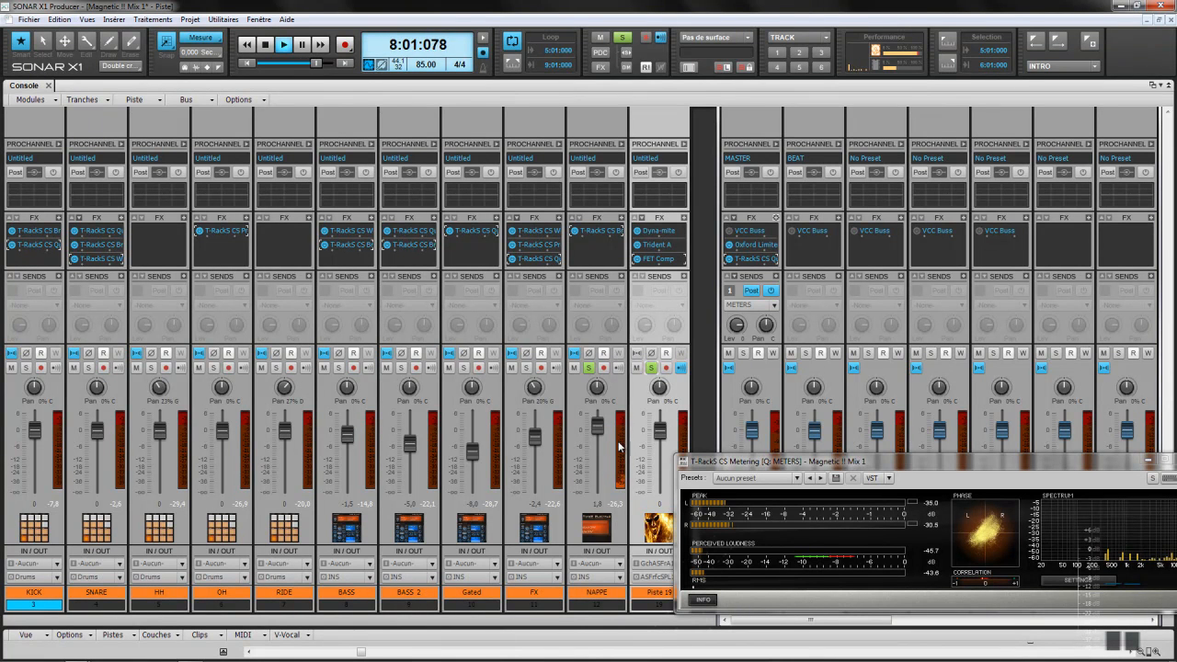
Step: Insert T-RackS CS Vint Comp 670 on the NAPPE track
{"action": "left_click", "coordinate": [622, 221]}
{"action": "right_click", "coordinate": [623, 221]}
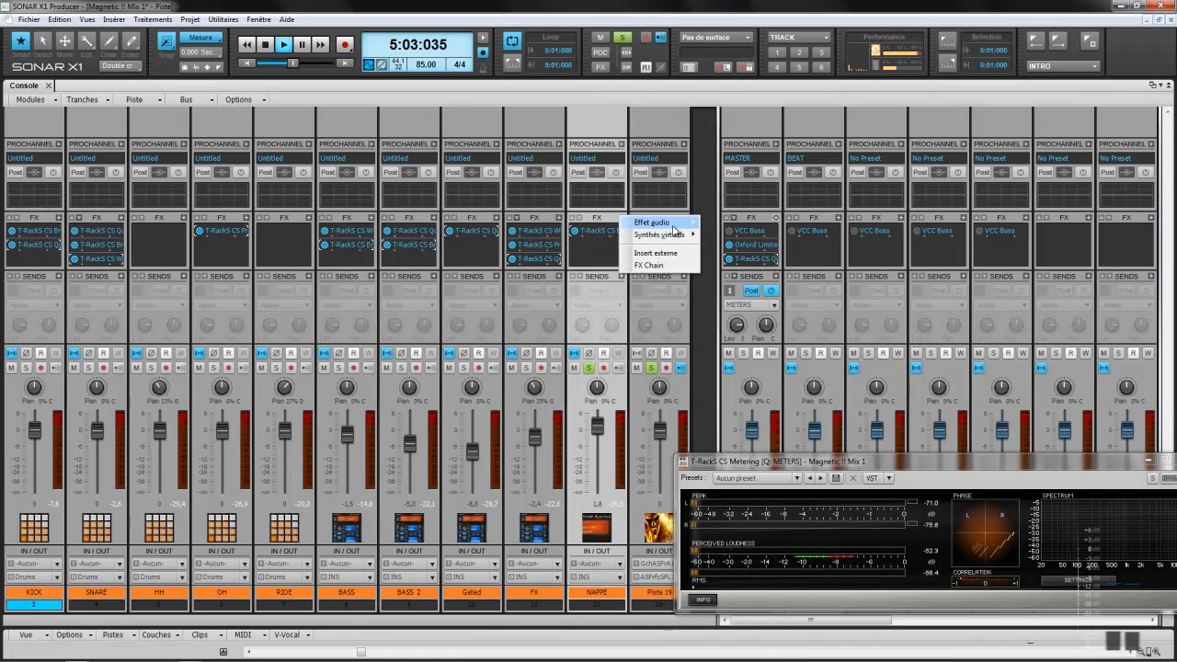
{"action": "mouse_move", "coordinate": [680, 223]}
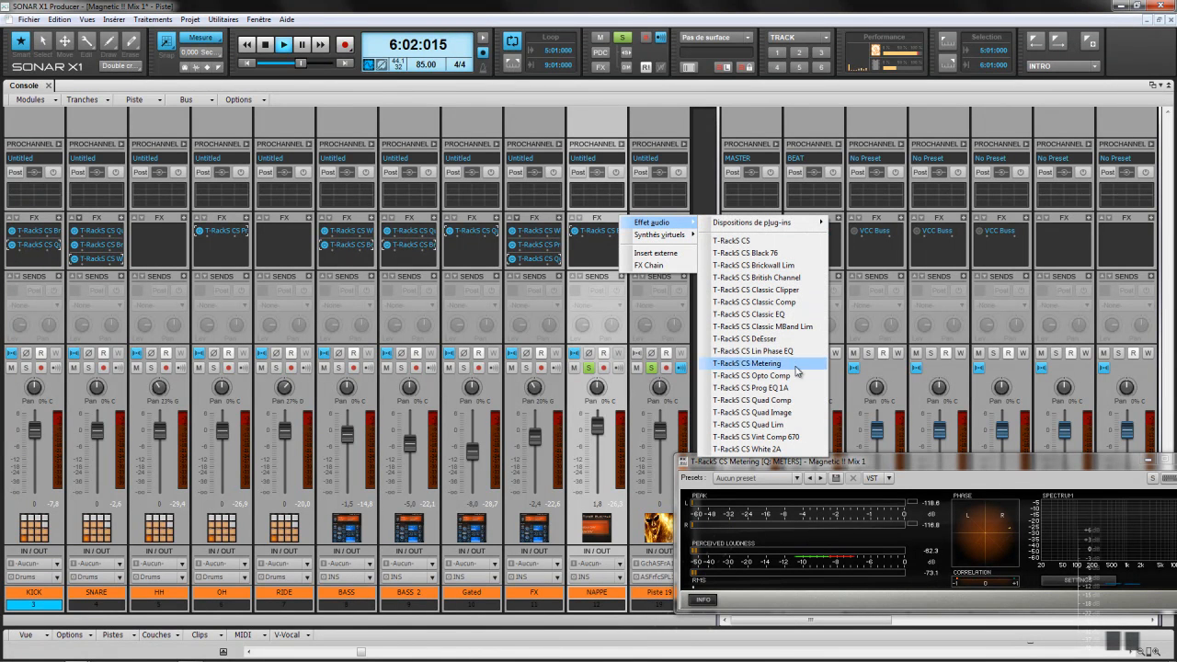
{"action": "left_click", "coordinate": [792, 439]}
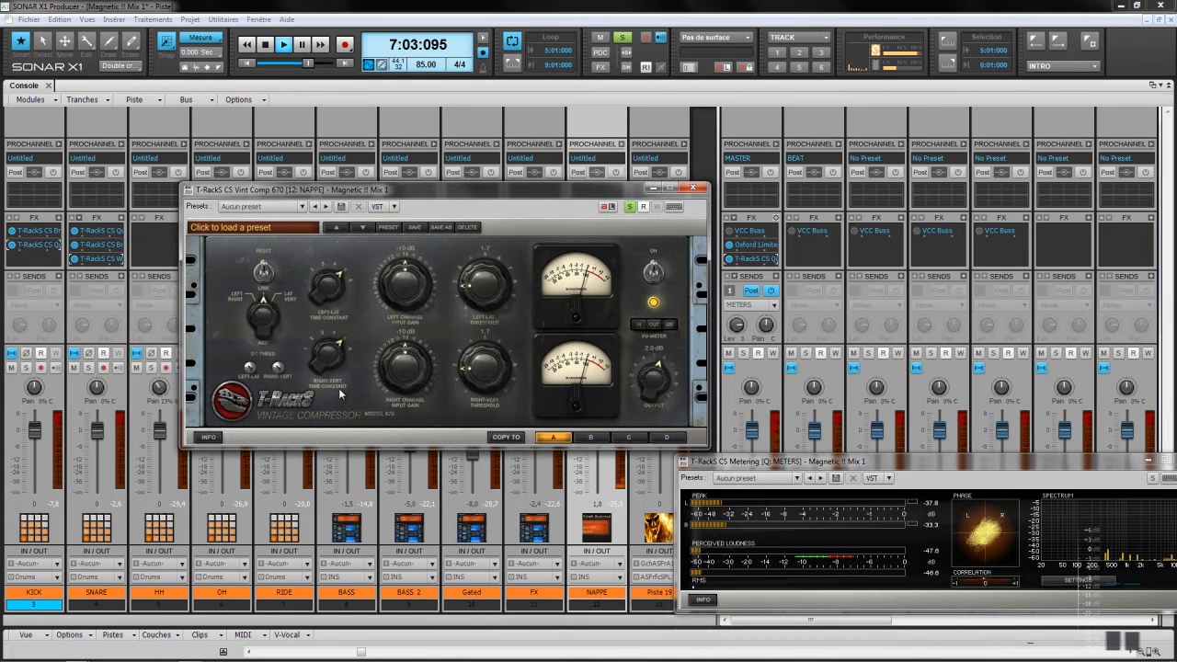
Step: Switch the Vint Comp 670 to left/right mode, retune its time constants, and trim output to 0.2 dB
{"action": "left_click_drag", "start_coordinate": [263, 321], "coordinate": [262, 331]}
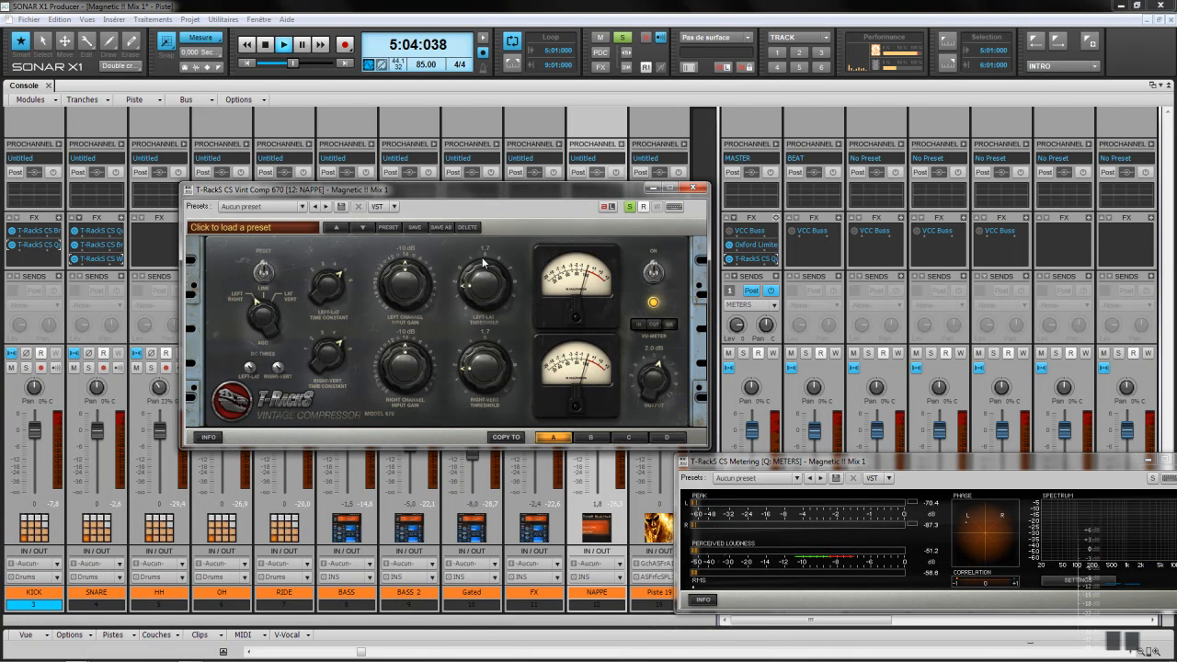
{"action": "scroll", "coordinate": [482, 287], "scroll_direction": "up", "scroll_amount": 10}
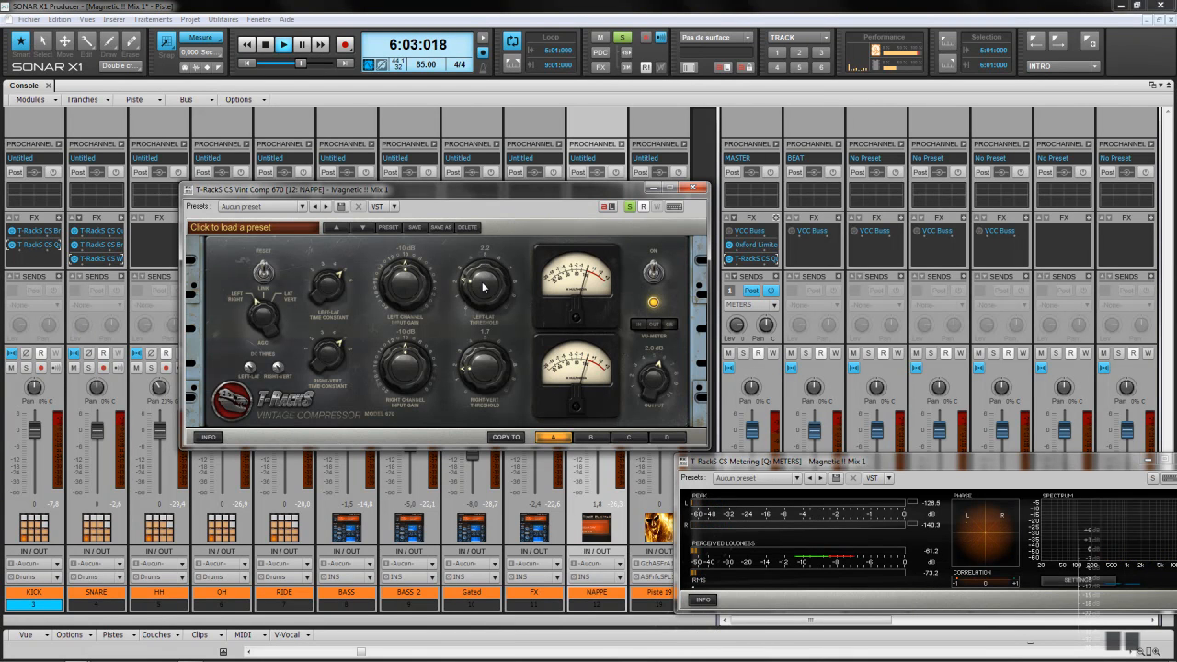
{"action": "scroll", "coordinate": [485, 369], "scroll_direction": "up", "scroll_amount": 15}
{"action": "scroll", "coordinate": [485, 368], "scroll_direction": "down", "scroll_amount": 5}
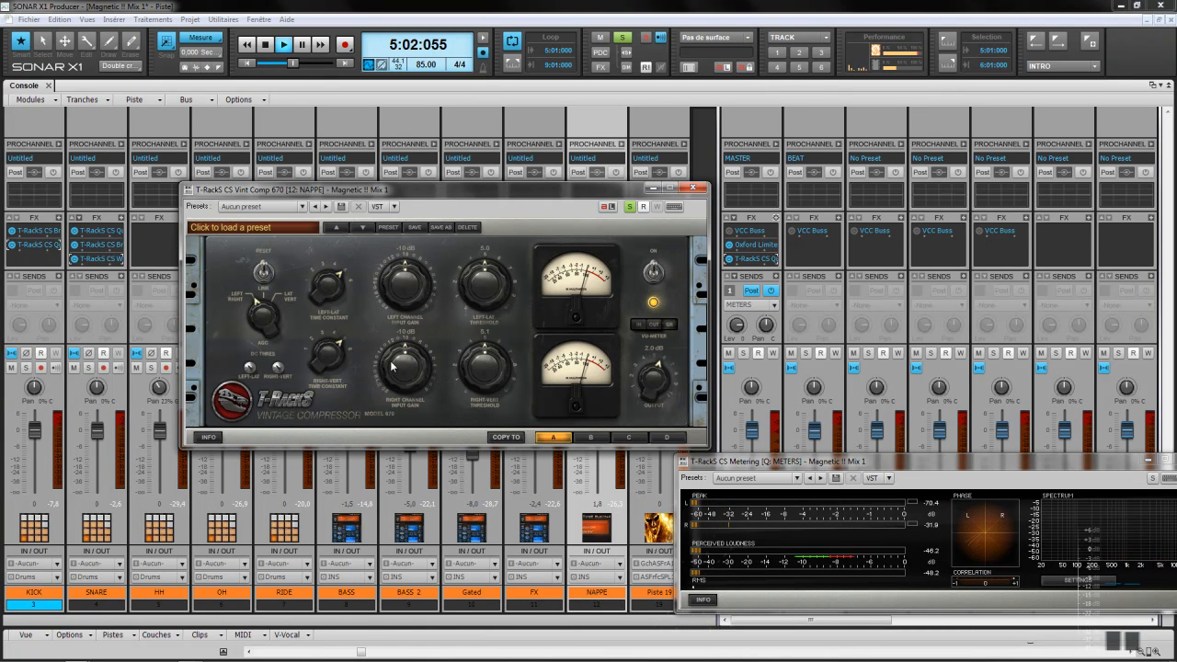
{"action": "scroll", "coordinate": [406, 372], "scroll_direction": "up", "scroll_amount": 4}
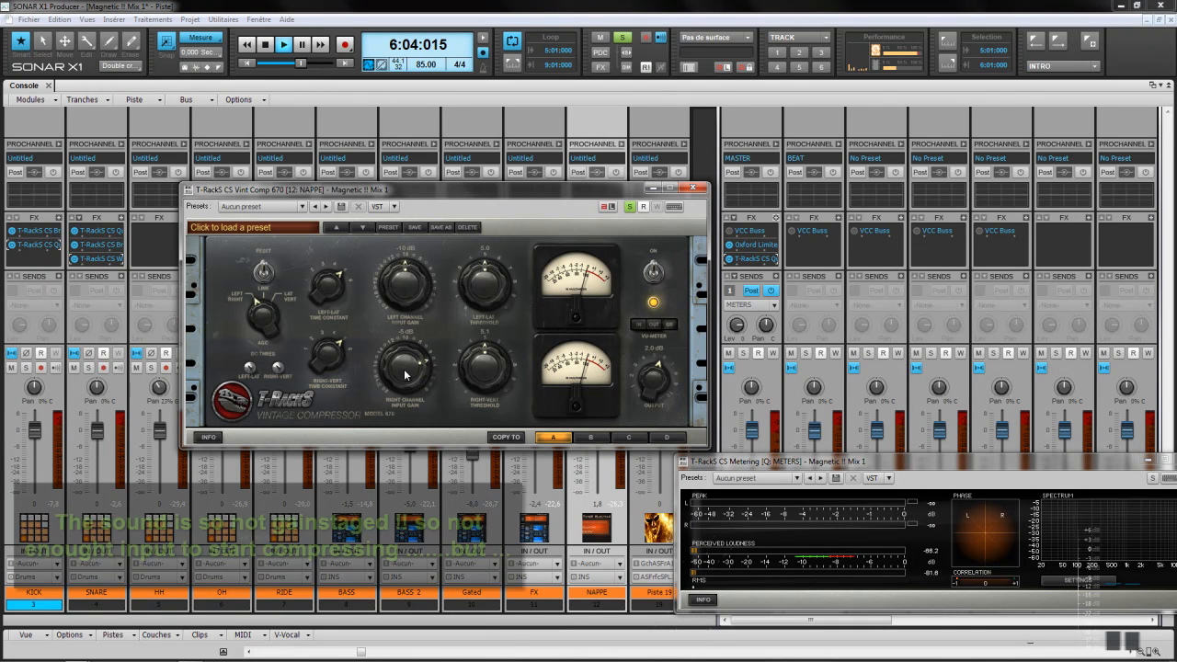
{"action": "scroll", "coordinate": [409, 371], "scroll_direction": "up", "scroll_amount": 5}
{"action": "scroll", "coordinate": [410, 372], "scroll_direction": "down", "scroll_amount": 5}
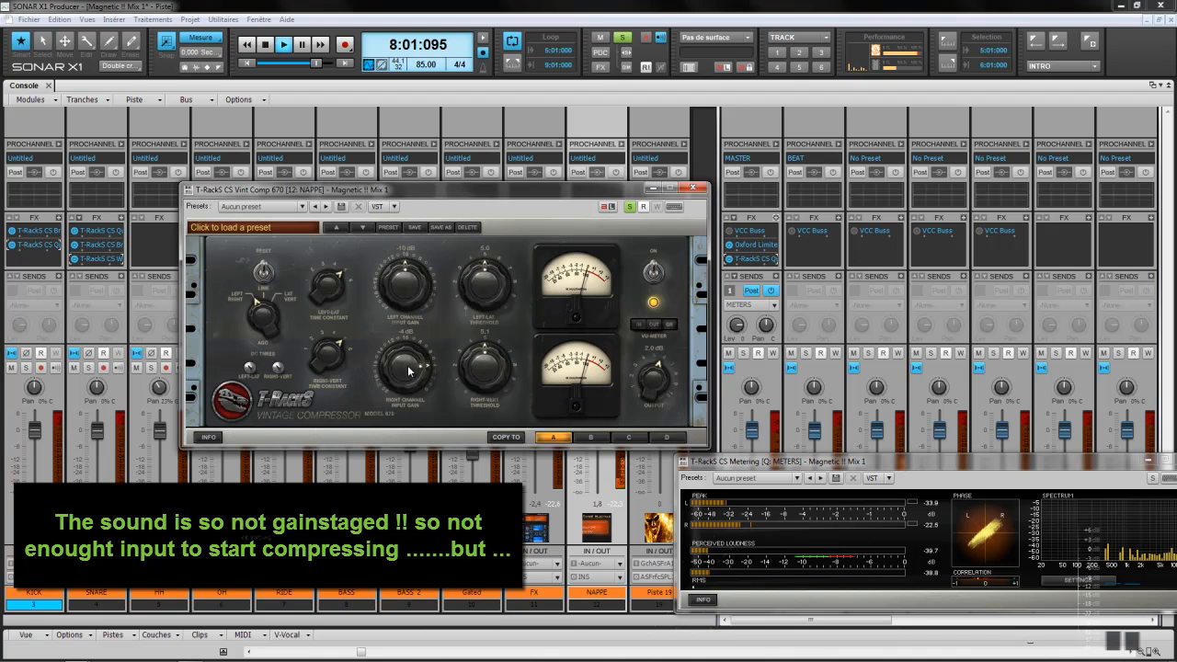
{"action": "scroll", "coordinate": [402, 293], "scroll_direction": "up", "scroll_amount": 4}
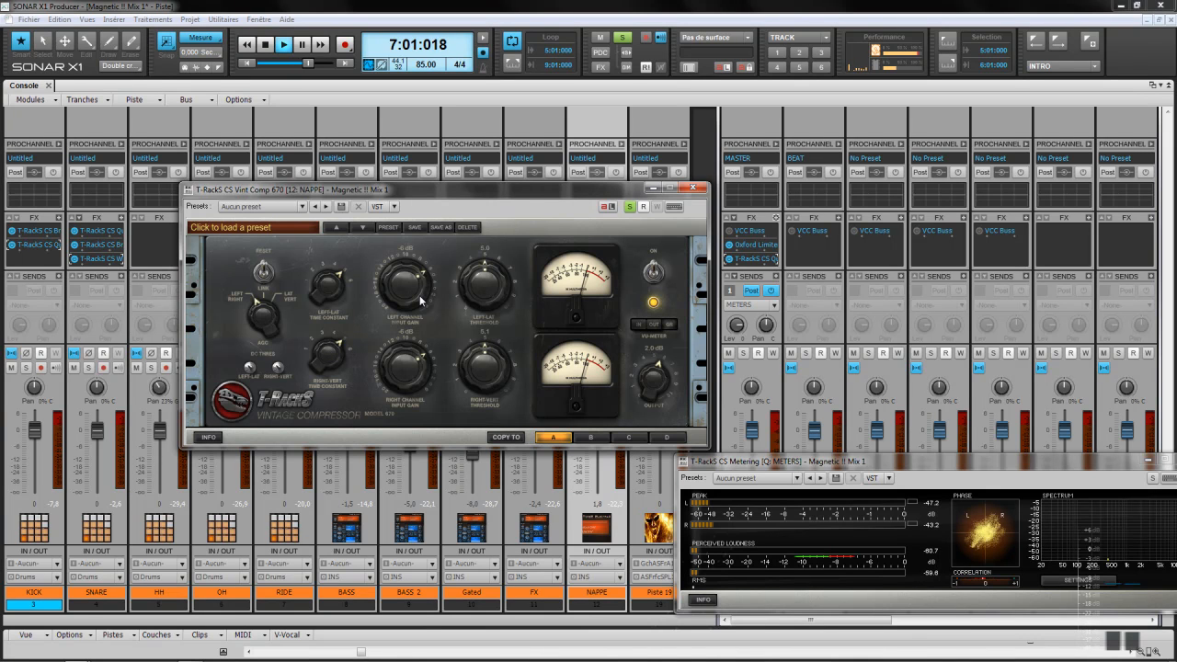
{"action": "scroll", "coordinate": [419, 297], "scroll_direction": "up", "scroll_amount": 6}
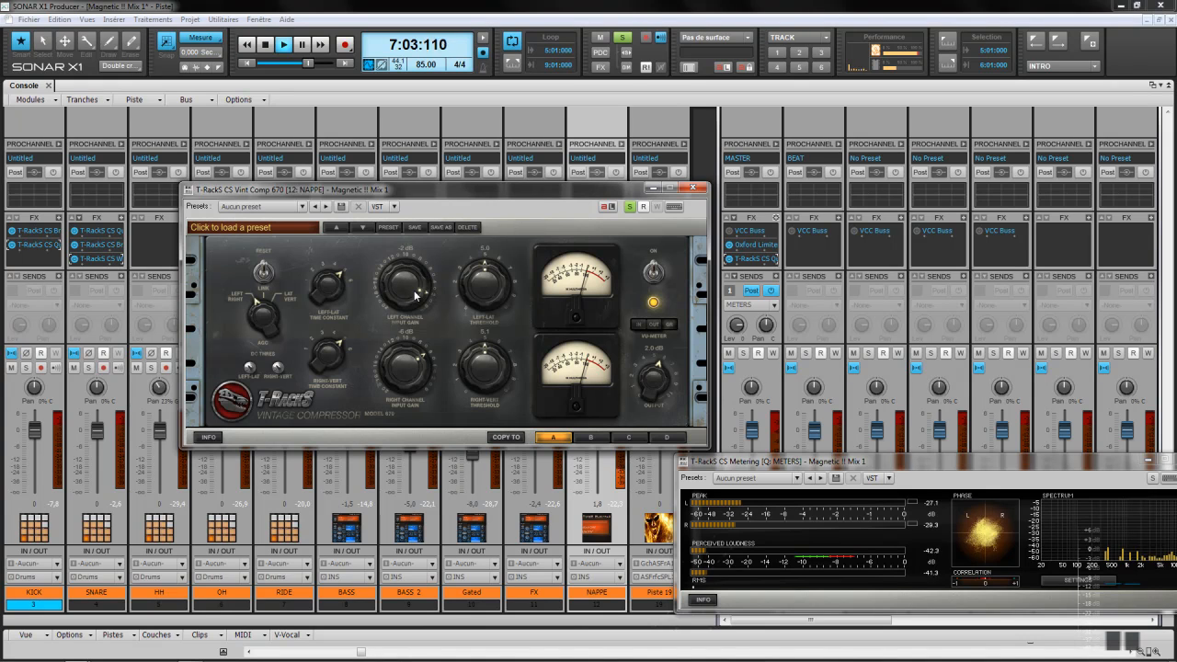
{"action": "scroll", "coordinate": [417, 296], "scroll_direction": "down", "scroll_amount": 3}
{"action": "scroll", "coordinate": [480, 292], "scroll_direction": "up", "scroll_amount": 2}
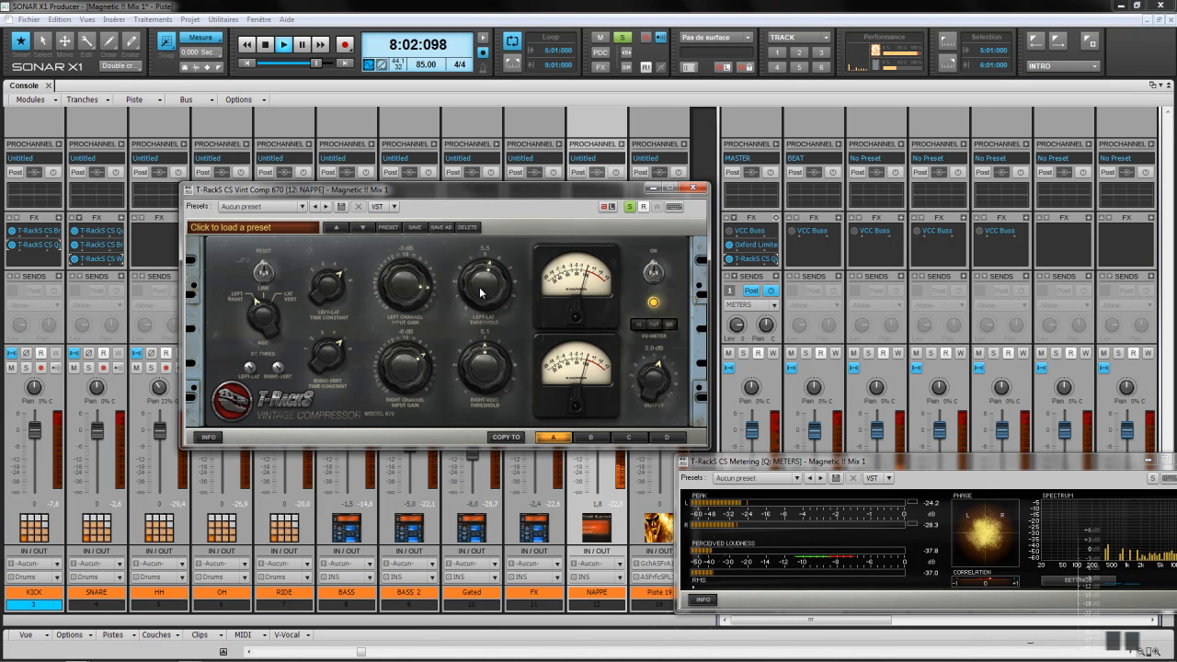
{"action": "scroll", "coordinate": [480, 292], "scroll_direction": "up", "scroll_amount": 4}
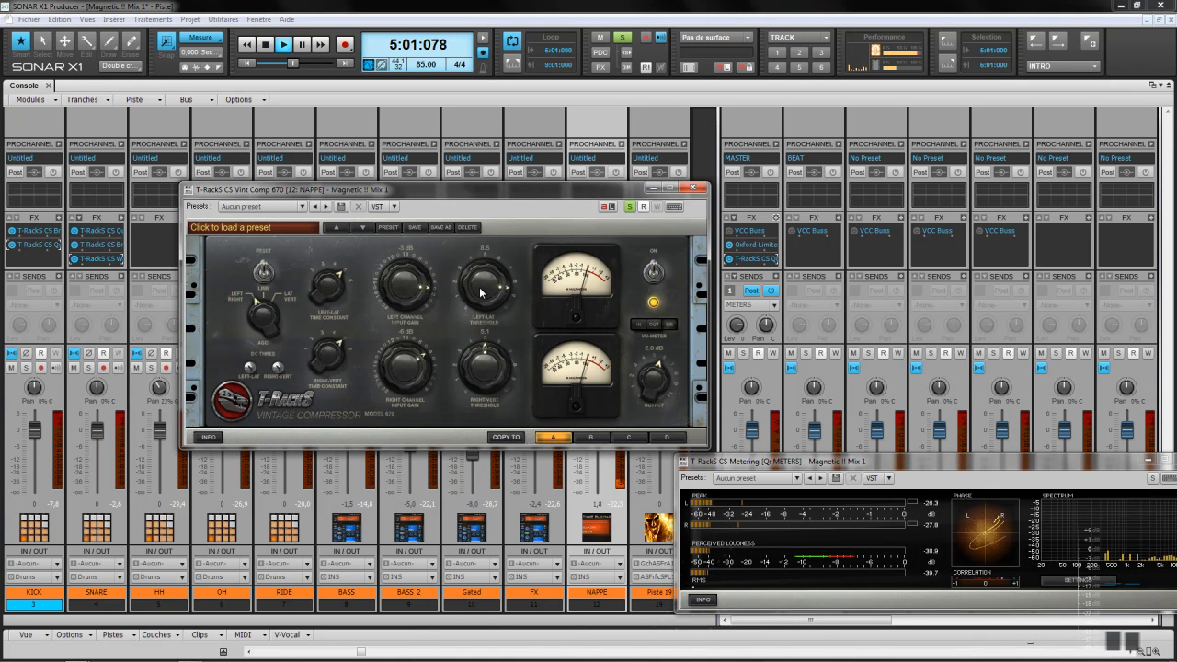
{"action": "scroll", "coordinate": [478, 375], "scroll_direction": "up", "scroll_amount": 5}
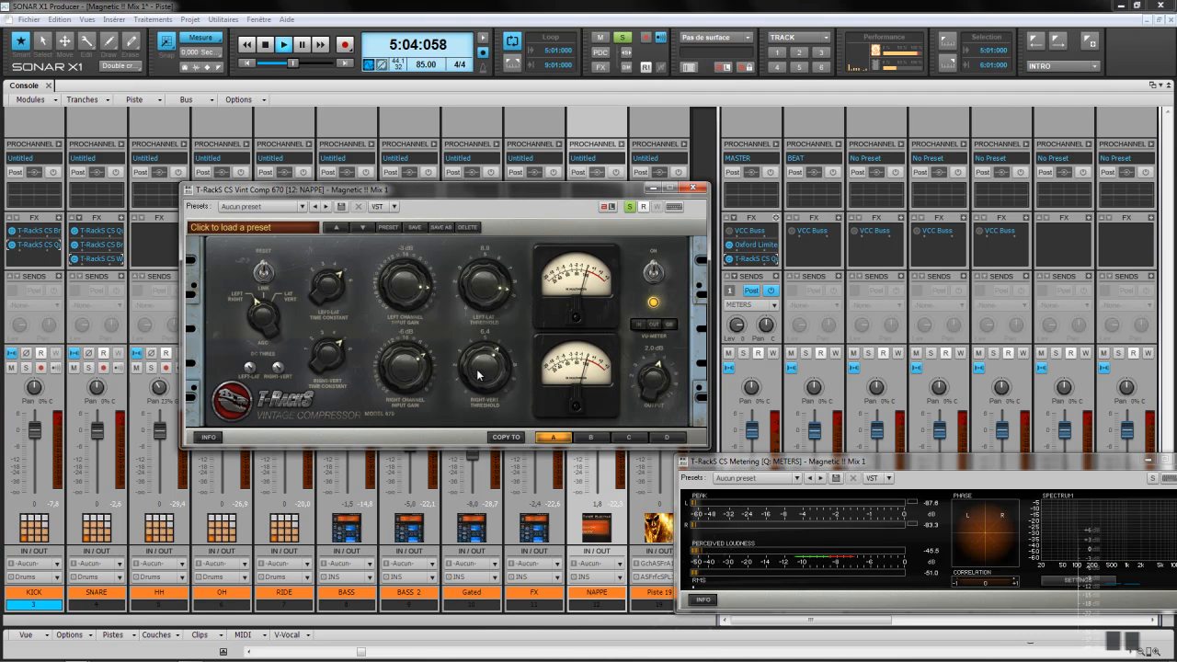
{"action": "scroll", "coordinate": [406, 375], "scroll_direction": "up", "scroll_amount": 4}
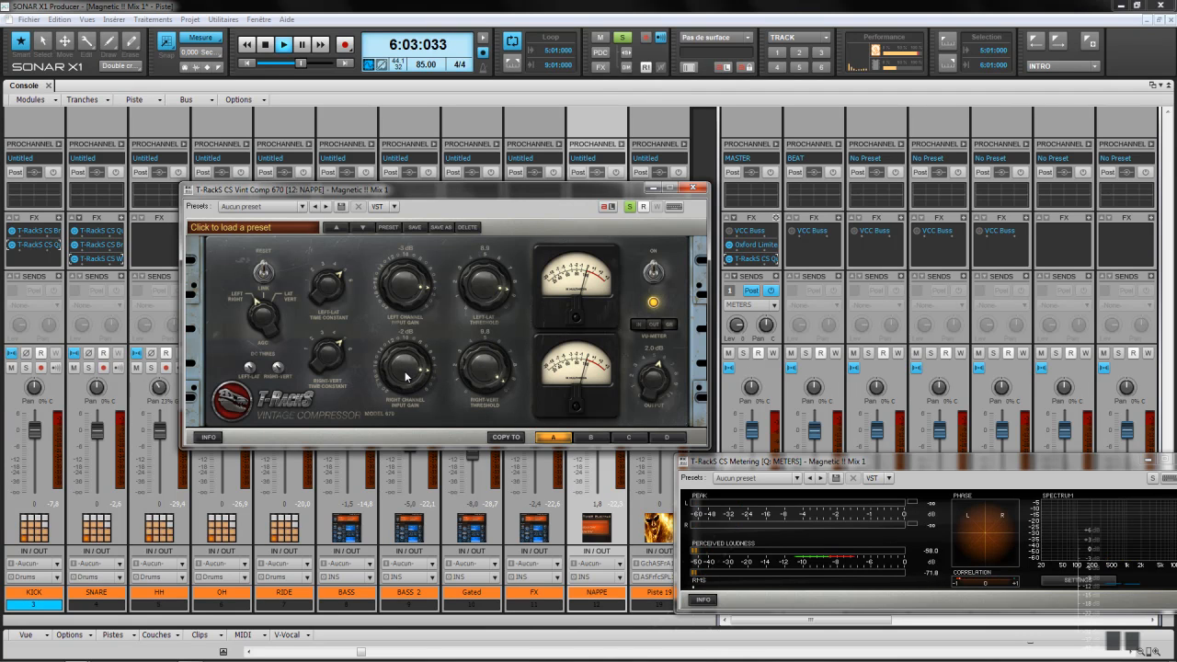
{"action": "scroll", "coordinate": [497, 368], "scroll_direction": "down", "scroll_amount": 5}
{"action": "scroll", "coordinate": [497, 368], "scroll_direction": "up", "scroll_amount": 6}
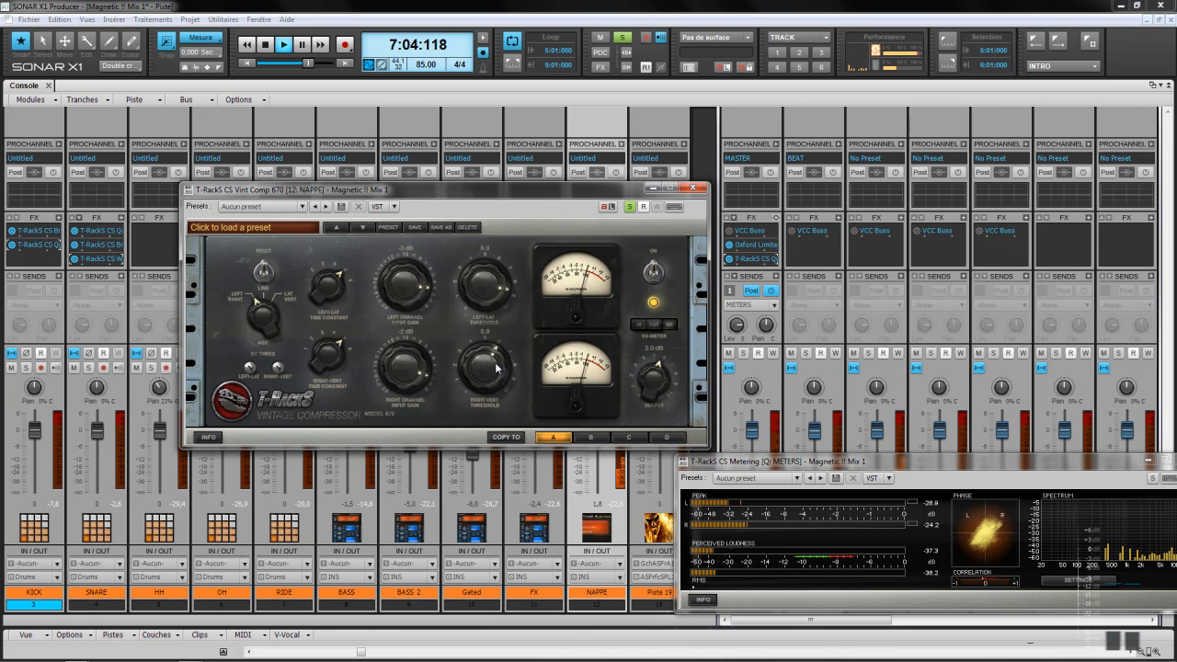
{"action": "scroll", "coordinate": [497, 285], "scroll_direction": "up", "scroll_amount": 3}
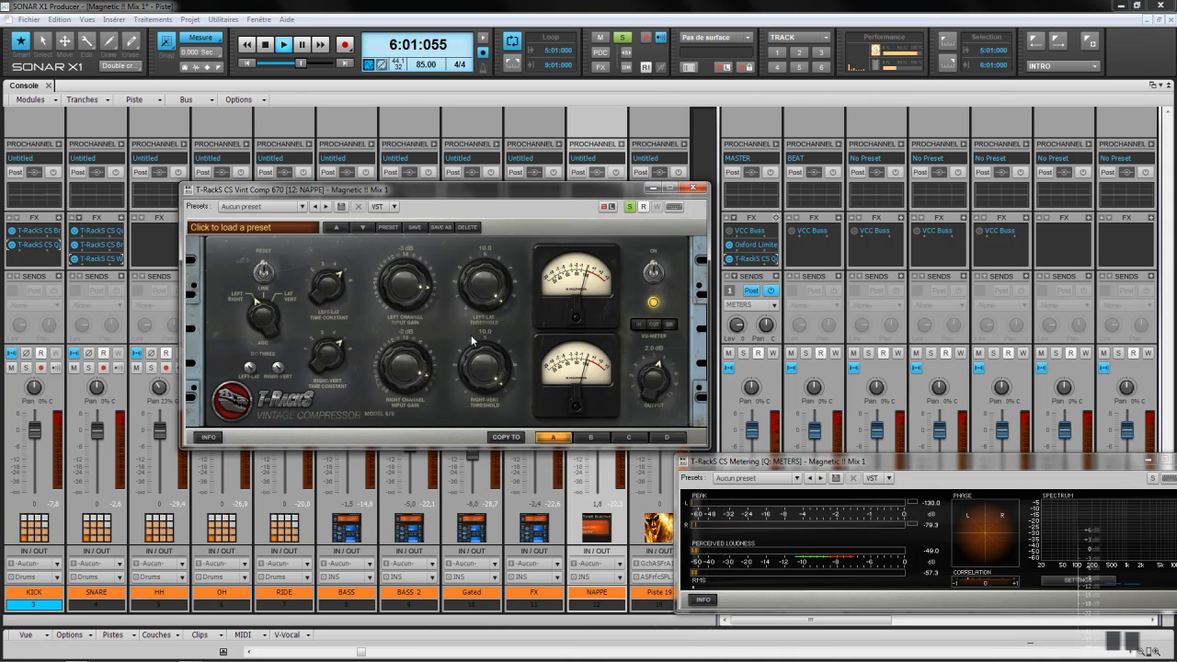
{"action": "scroll", "coordinate": [346, 305], "scroll_direction": "down", "scroll_amount": 5}
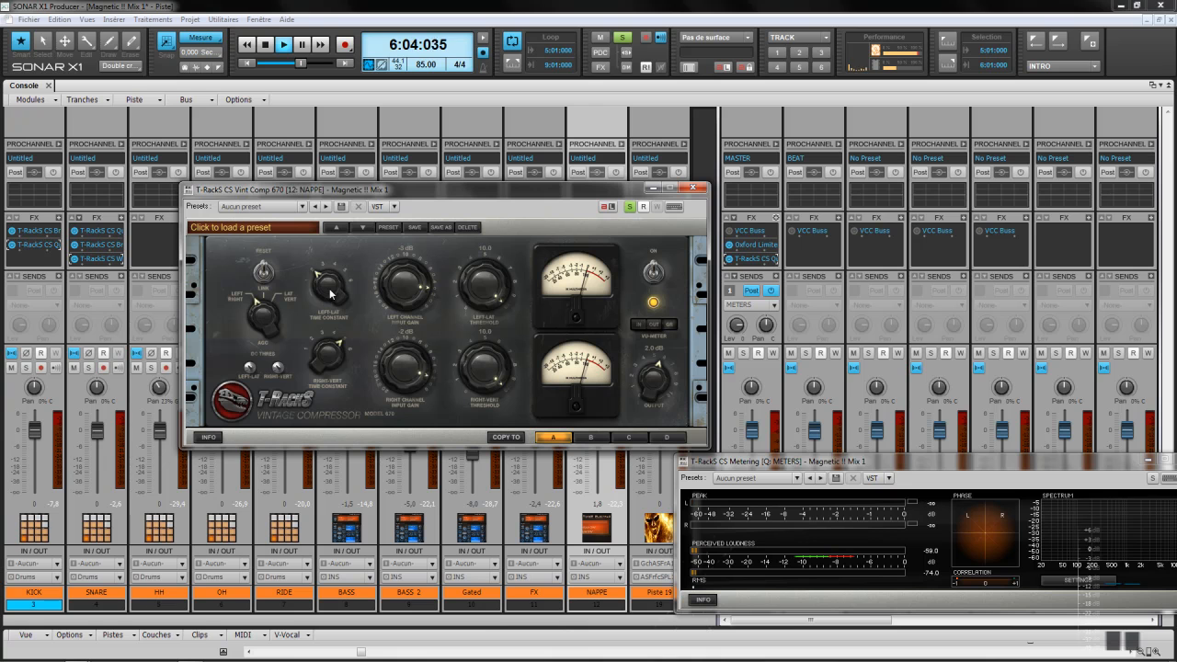
{"action": "scroll", "coordinate": [334, 363], "scroll_direction": "down", "scroll_amount": 4}
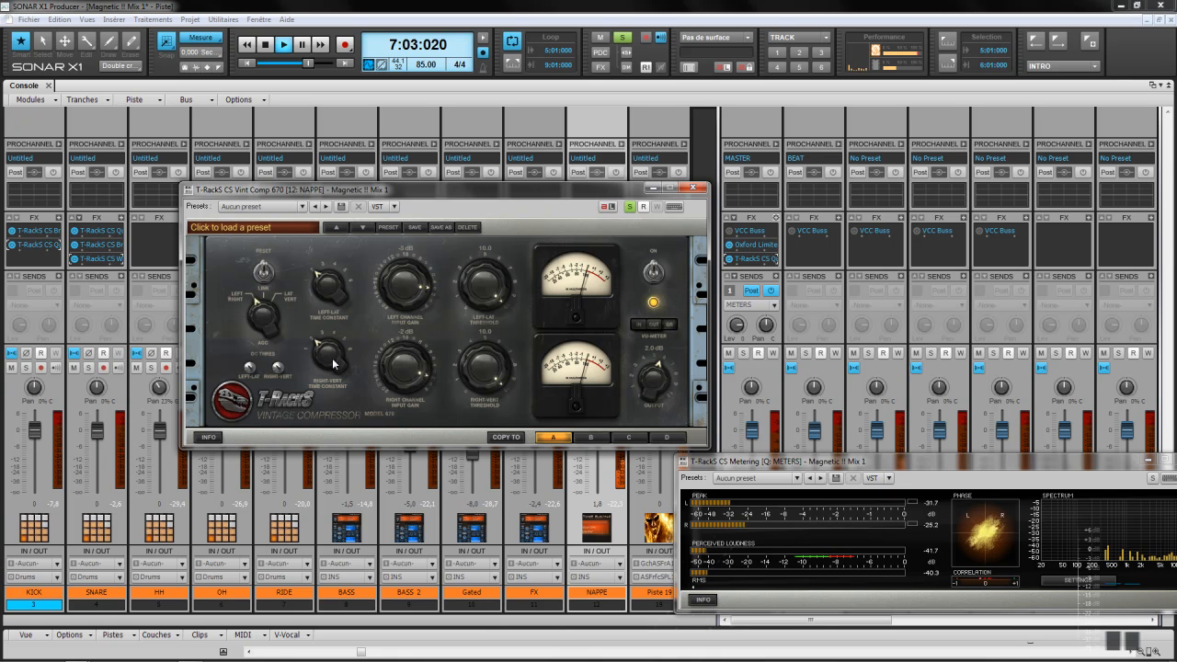
{"action": "scroll", "coordinate": [646, 388], "scroll_direction": "down", "scroll_amount": 2}
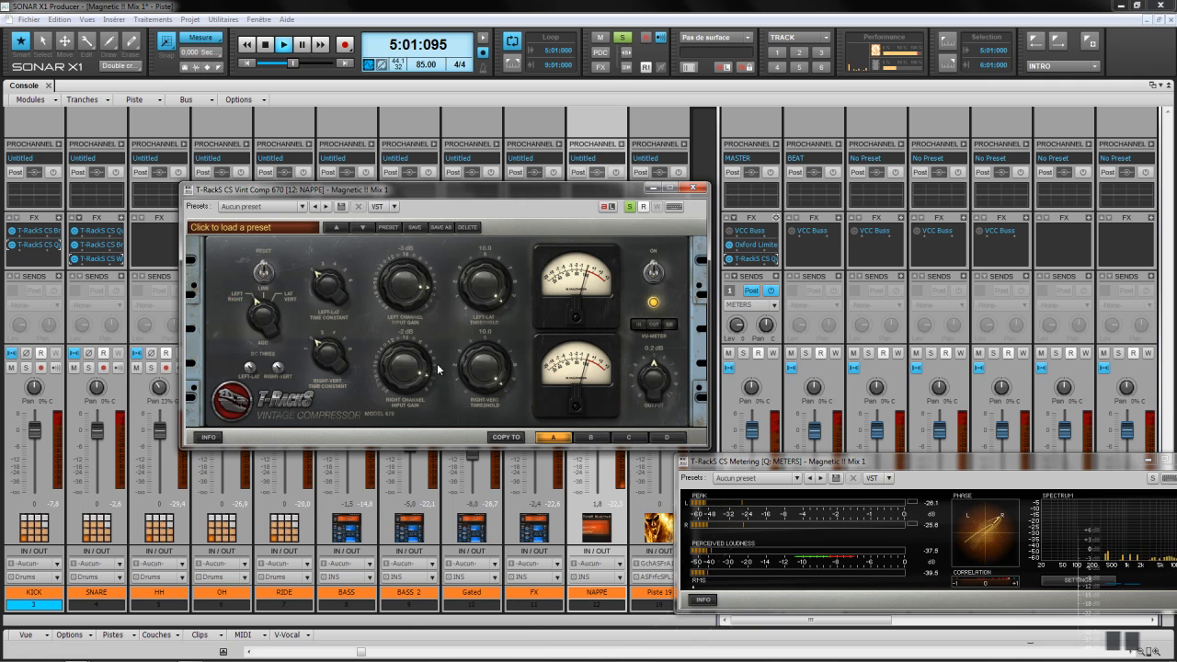
Step: Set the Vint Comp 670 left and right input gains to 0 dB, lower the left threshold, and close it
{"action": "left_click_drag", "start_coordinate": [416, 318], "coordinate": [397, 231]}
{"action": "left_click_drag", "start_coordinate": [393, 370], "coordinate": [389, 284]}
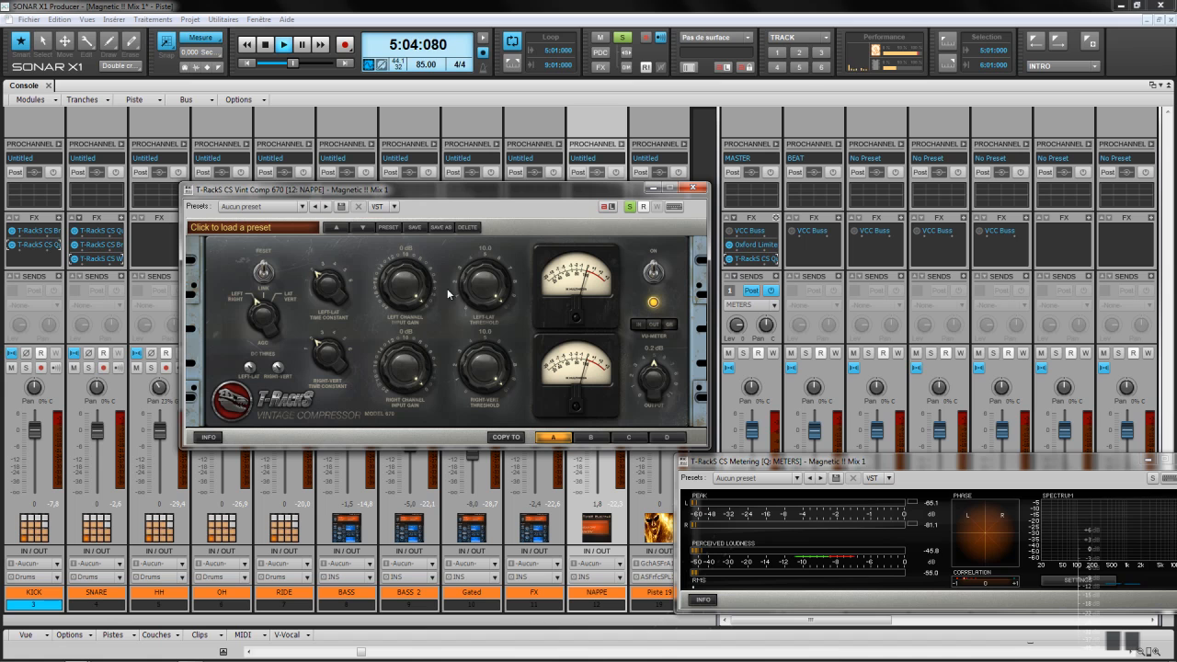
{"action": "left_click_drag", "start_coordinate": [487, 290], "coordinate": [480, 250]}
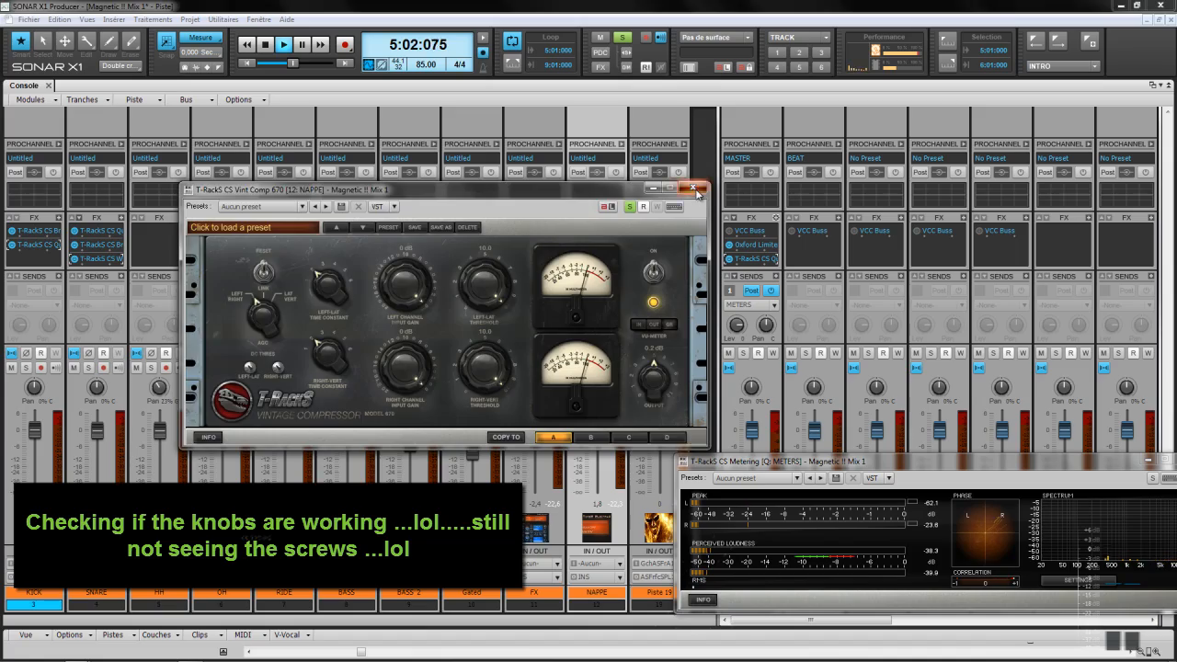
{"action": "left_click", "coordinate": [696, 193]}
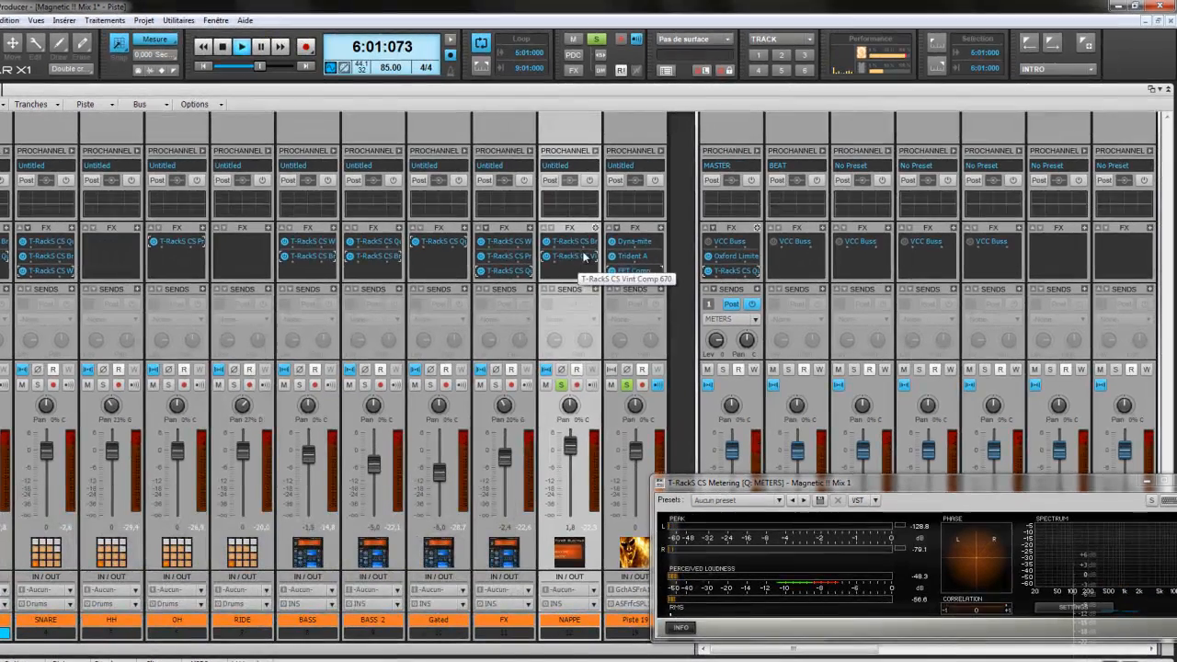
Step: Check NAPPE's British Channel plugin, then reopen its Vint Comp 670 compressor window
{"action": "double_click", "coordinate": [581, 241]}
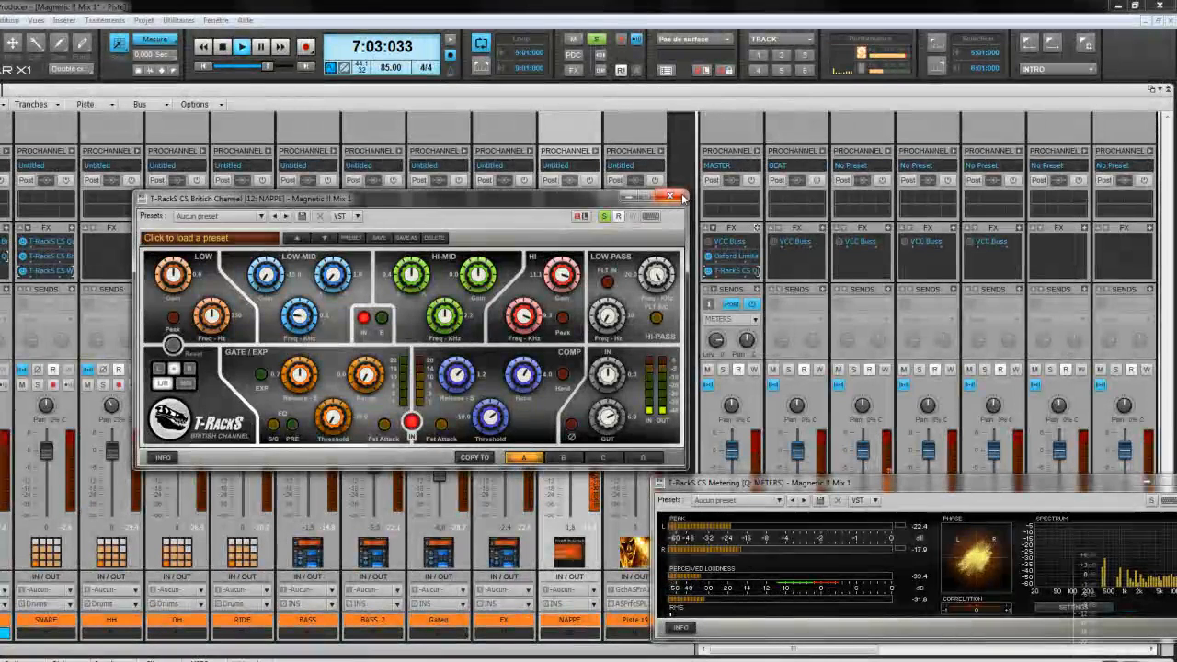
{"action": "left_click", "coordinate": [674, 195]}
{"action": "double_click", "coordinate": [583, 257]}
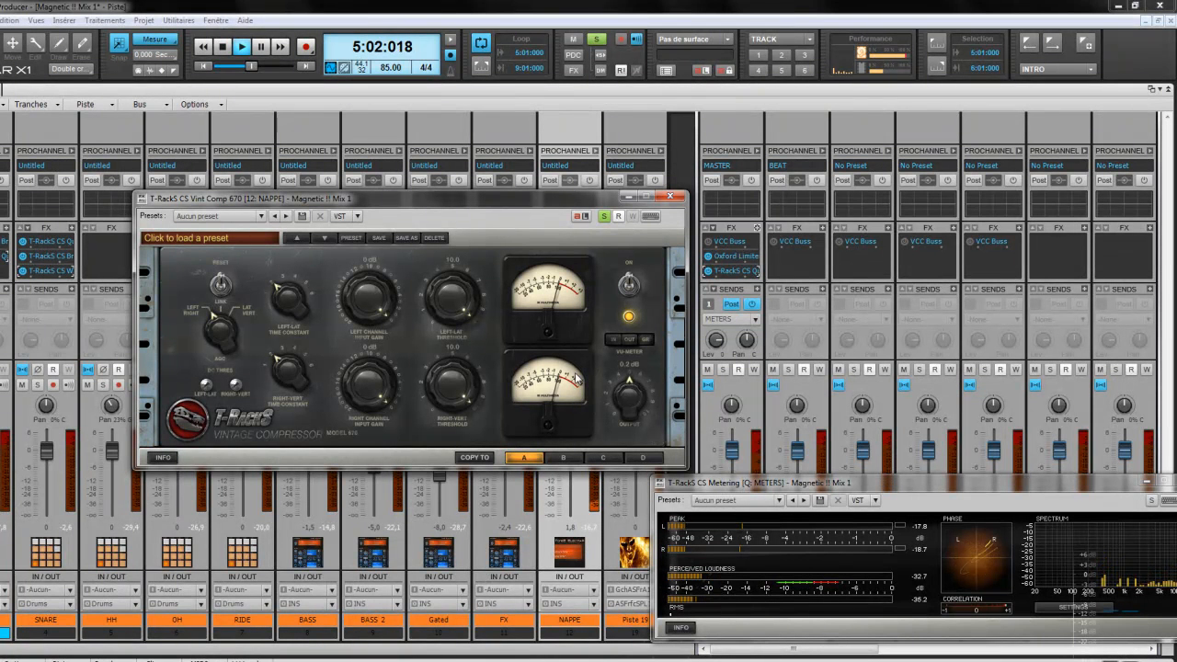
Step: Lower the Vint Comp 670 output to -6.3 dB, A/B it against bypass, and set right input gain to -2 dB
{"action": "left_click_drag", "start_coordinate": [621, 401], "coordinate": [622, 422]}
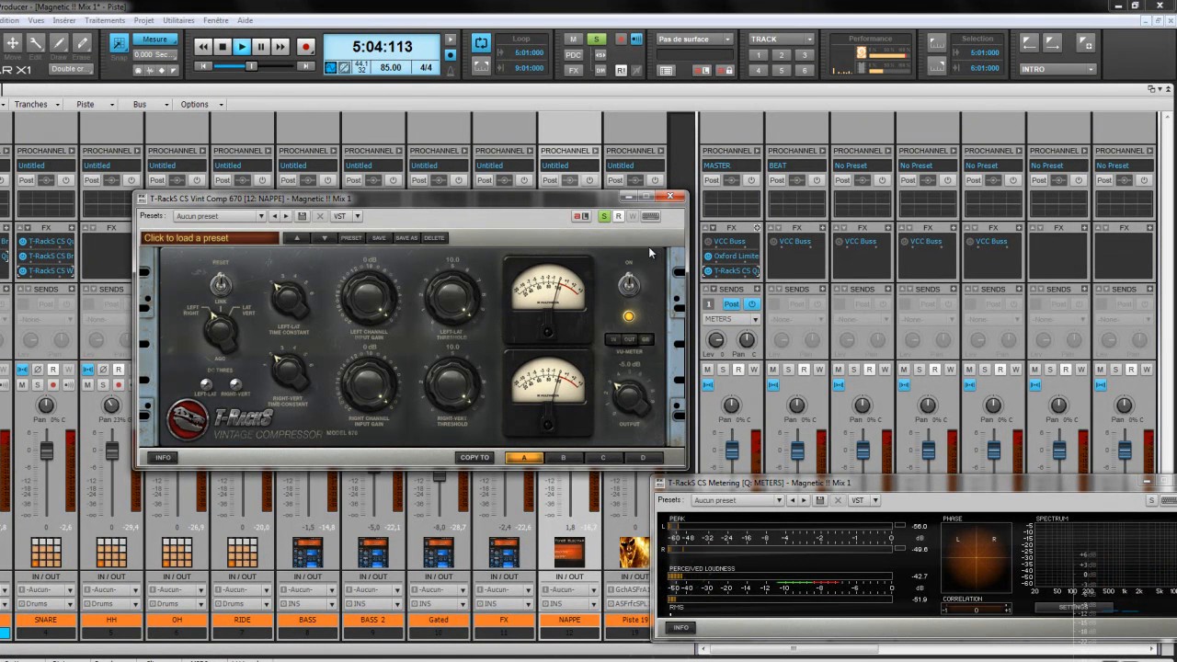
{"action": "left_click", "coordinate": [629, 286]}
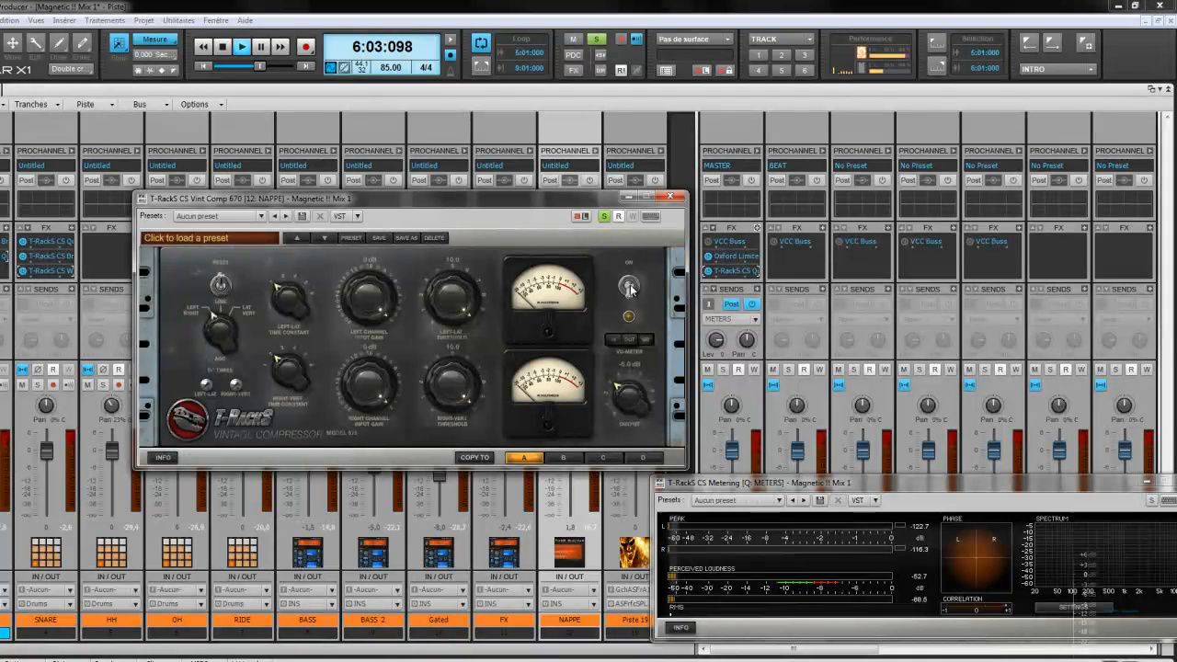
{"action": "left_click", "coordinate": [629, 286]}
{"action": "left_click", "coordinate": [628, 286]}
{"action": "left_click", "coordinate": [629, 286]}
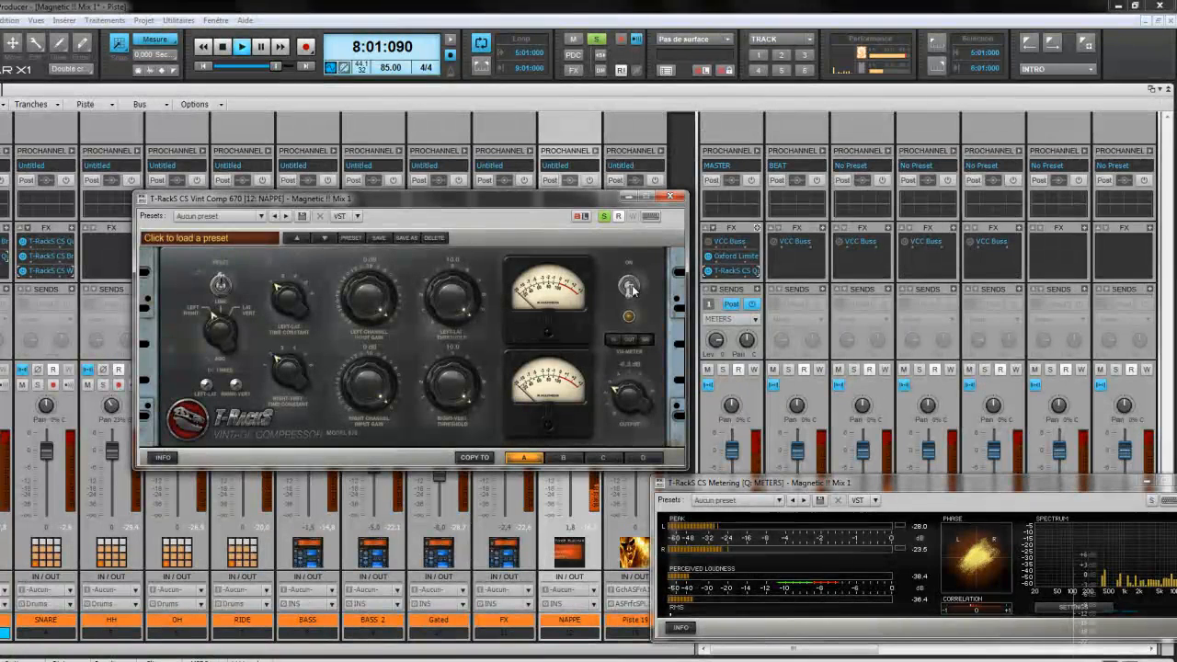
{"action": "left_click", "coordinate": [631, 289]}
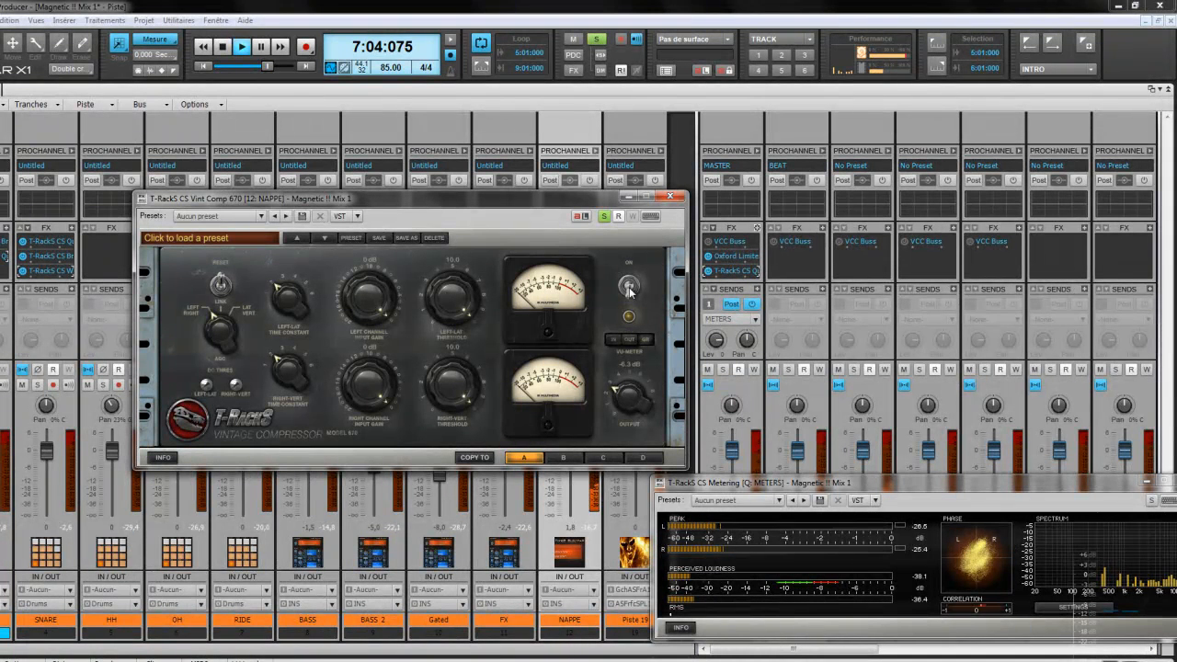
{"action": "left_click", "coordinate": [629, 287]}
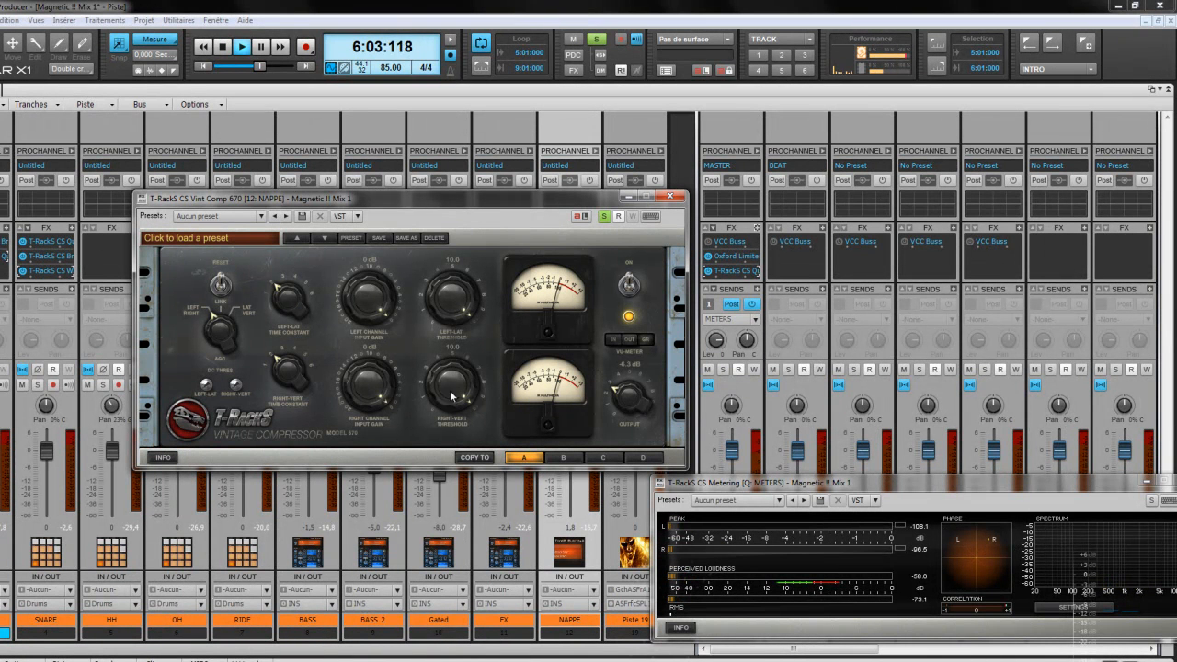
{"action": "left_click_drag", "start_coordinate": [364, 393], "coordinate": [362, 409]}
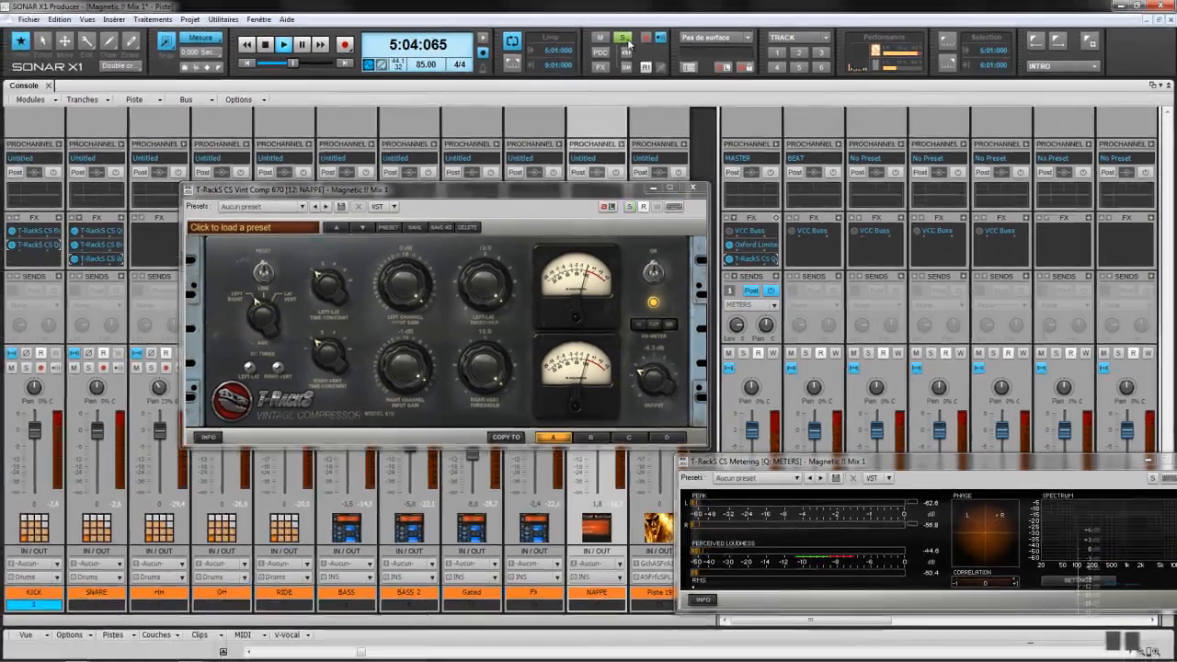
Step: Close the compressor, lower the NAPPE fader to -3.3, and reopen Vint Comp 670
{"action": "left_click", "coordinate": [692, 188]}
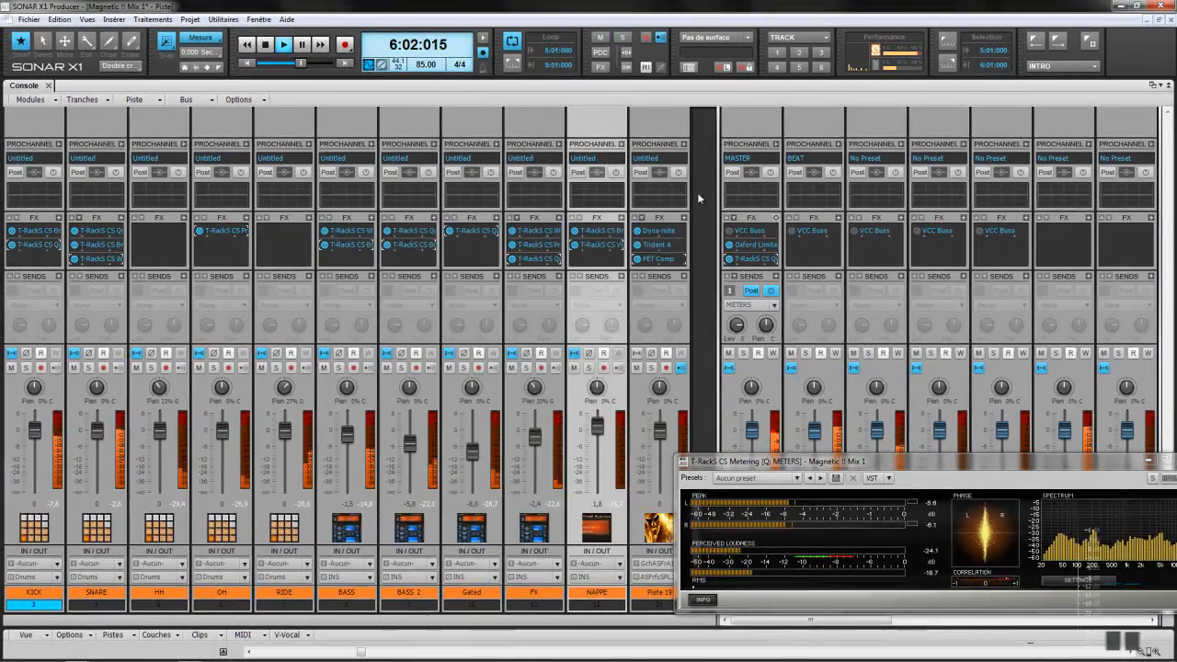
{"action": "scroll", "coordinate": [599, 430], "scroll_direction": "down", "scroll_amount": 2}
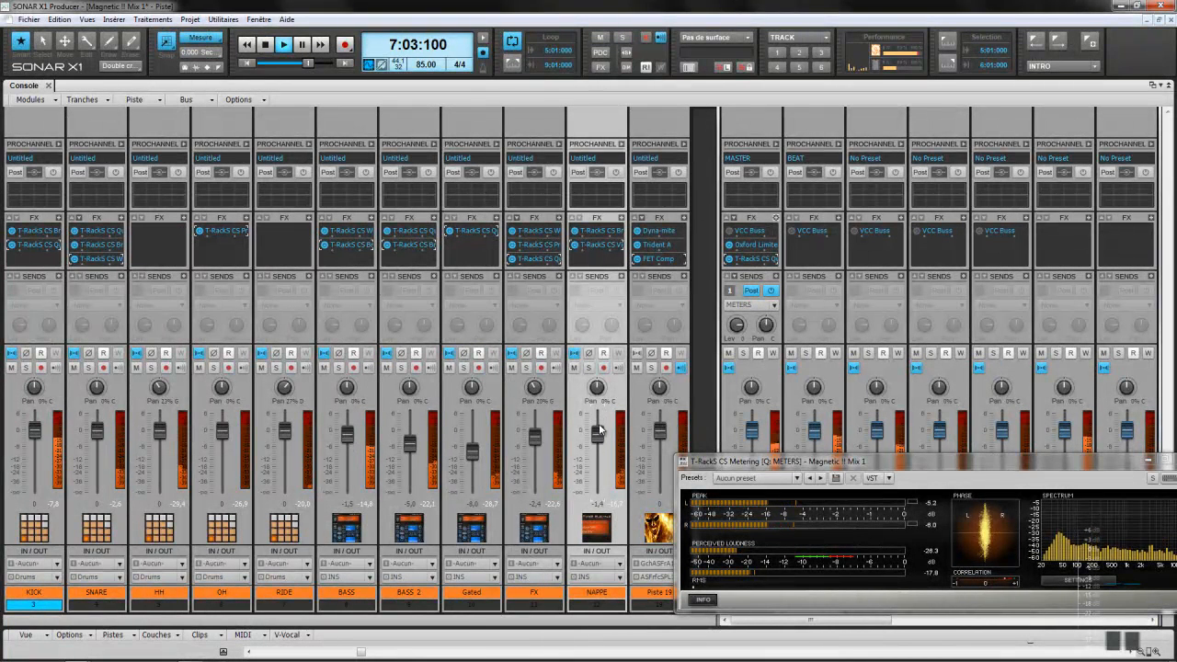
{"action": "scroll", "coordinate": [599, 429], "scroll_direction": "down", "scroll_amount": 1}
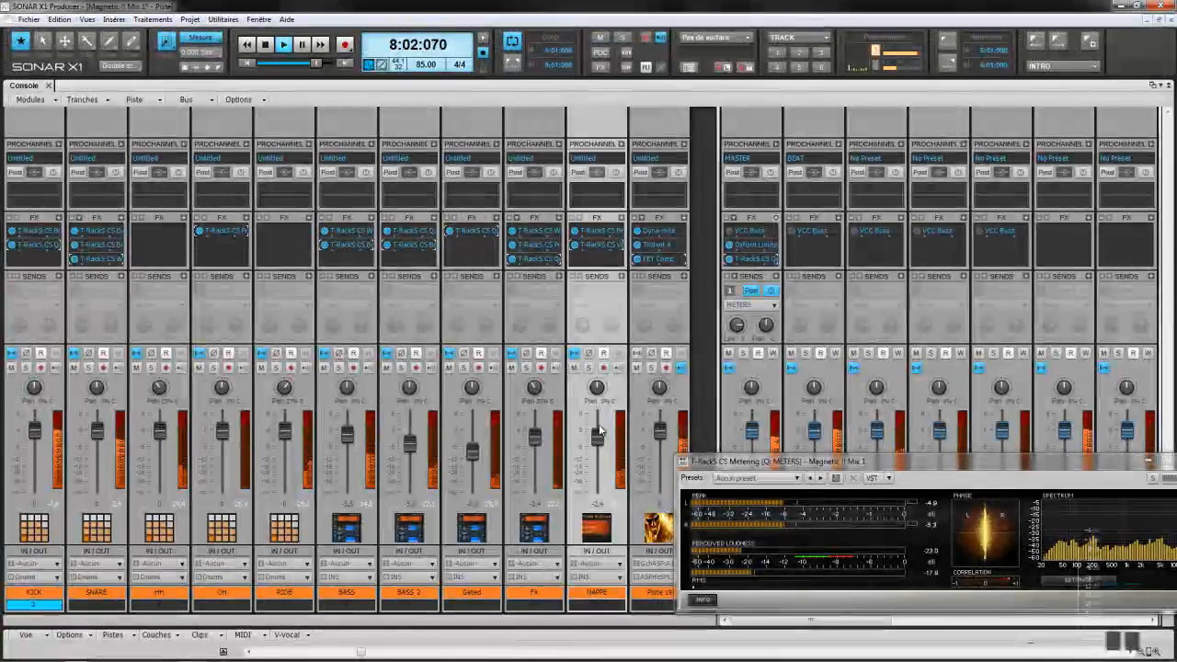
{"action": "scroll", "coordinate": [599, 429], "scroll_direction": "down", "scroll_amount": 1}
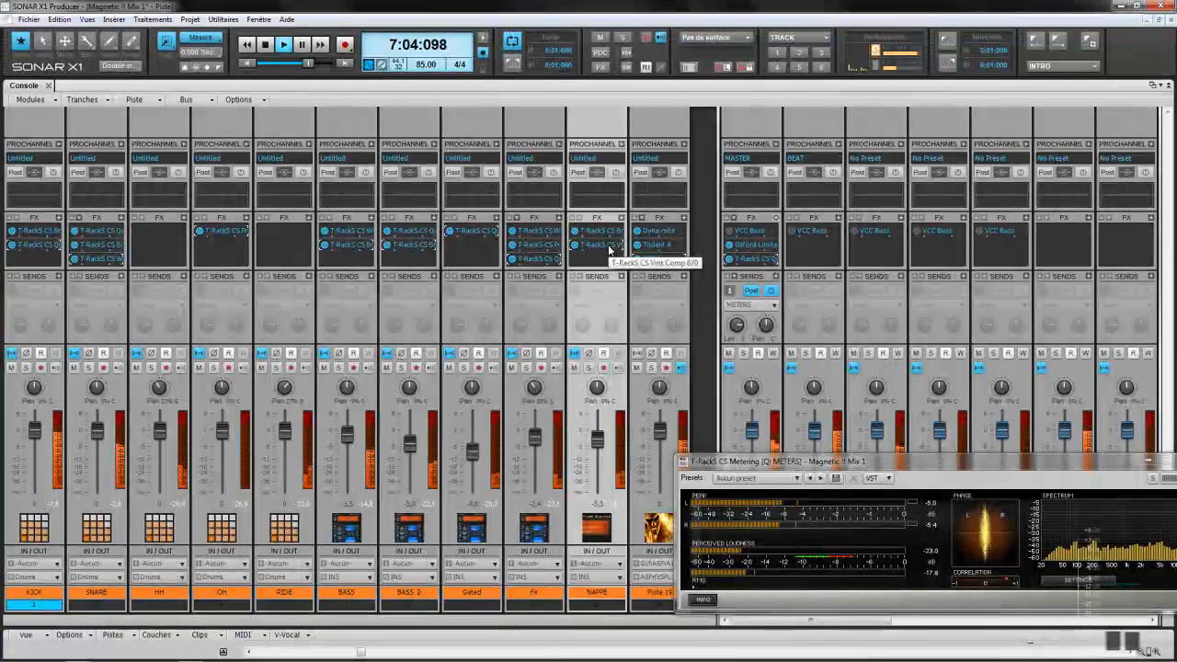
{"action": "double_click", "coordinate": [608, 245]}
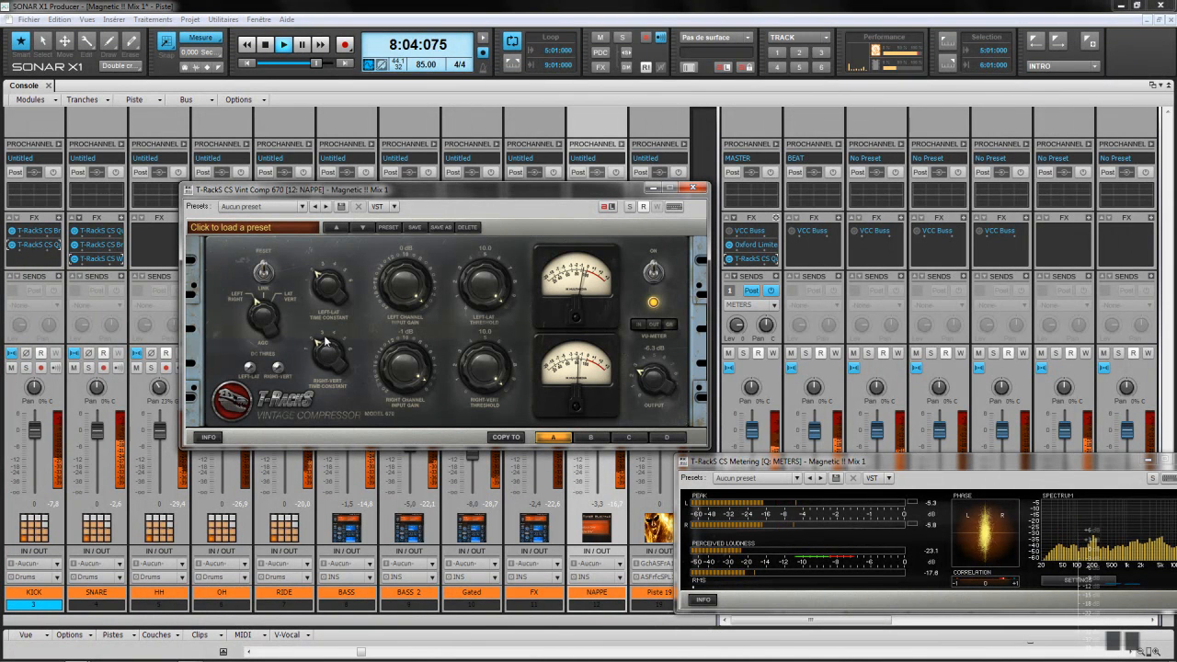
Step: Step both Vint Comp 670 time constants up one notch, then A/B NAPPE's plugins against bypass
{"action": "left_click_drag", "start_coordinate": [320, 347], "coordinate": [313, 336]}
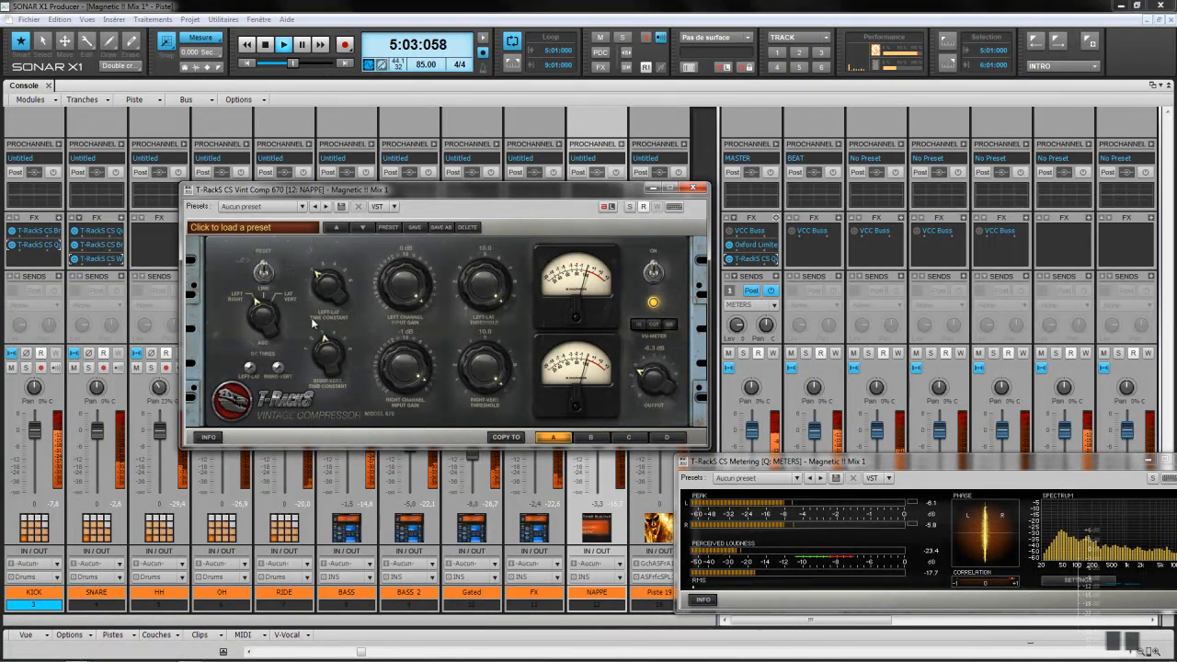
{"action": "left_click_drag", "start_coordinate": [317, 278], "coordinate": [317, 270]}
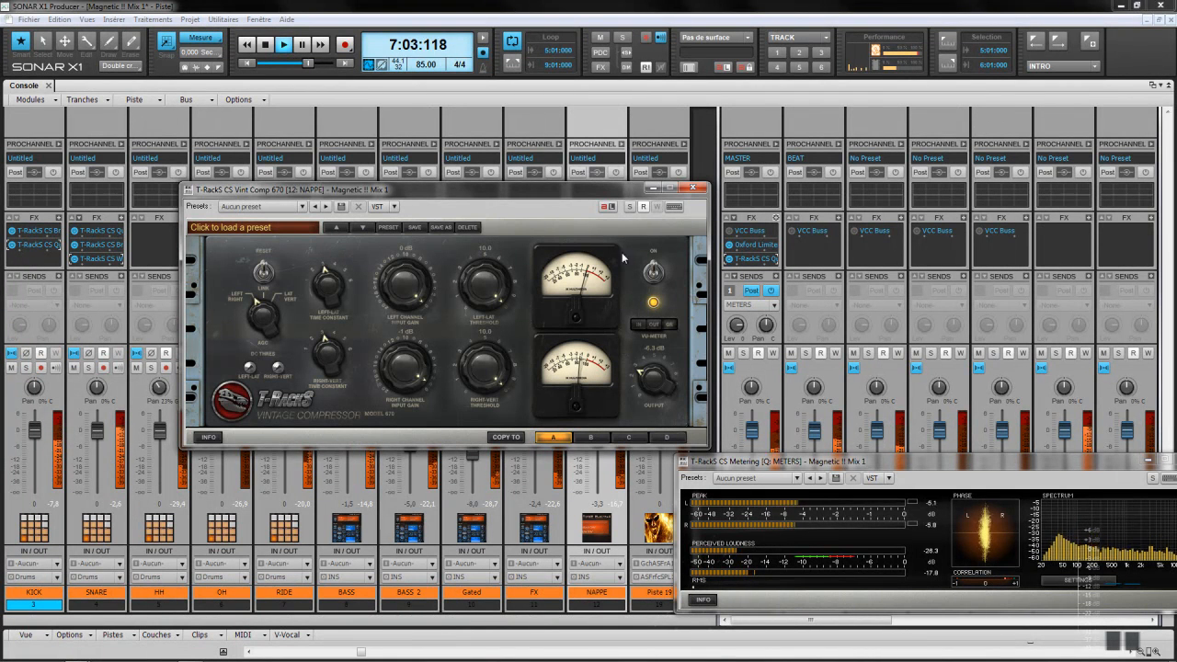
{"action": "left_click", "coordinate": [692, 189]}
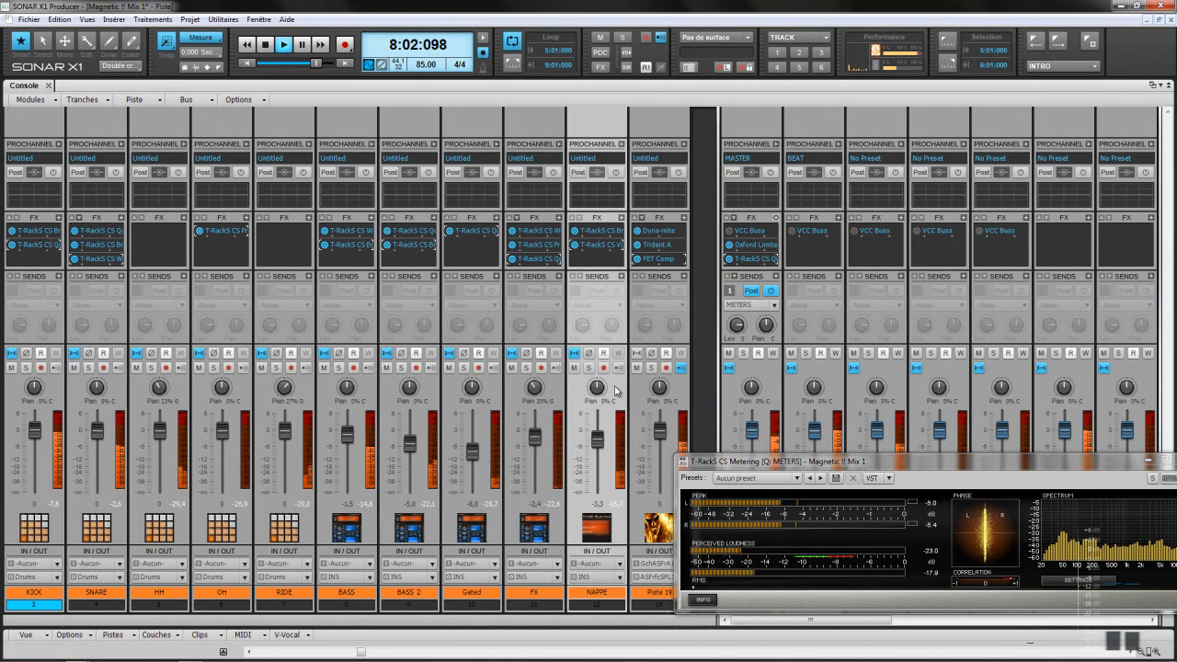
{"action": "left_click", "coordinate": [576, 246]}
{"action": "left_click", "coordinate": [575, 230]}
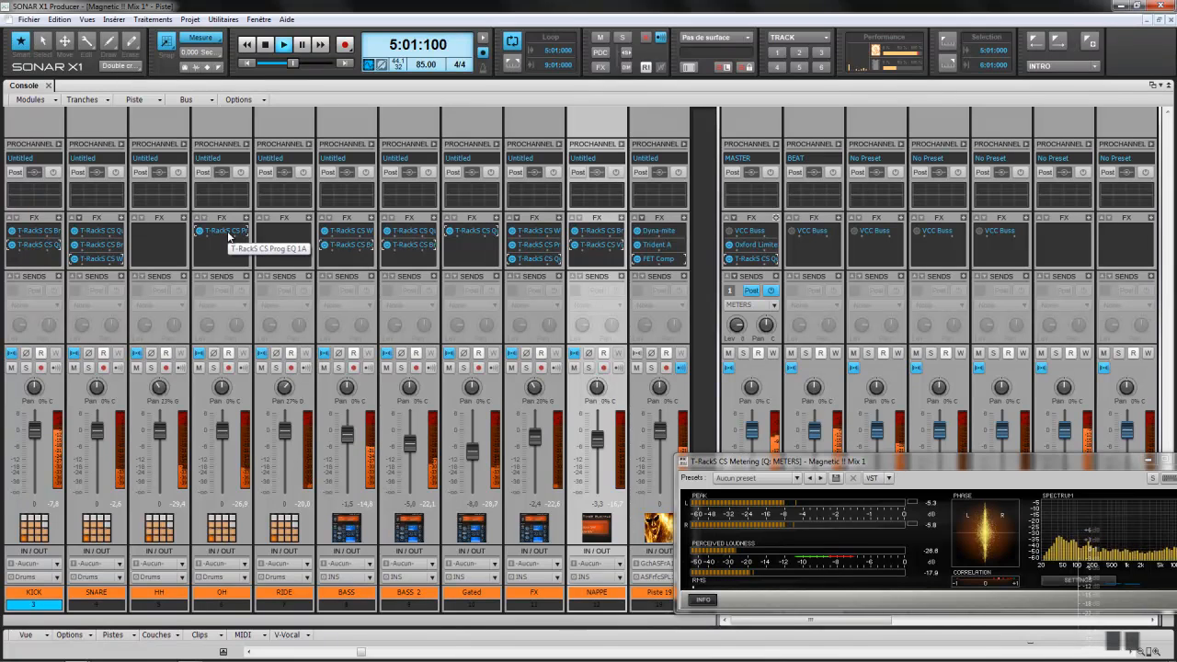
Step: Copy OH's Prog EQ 1A to HH and RIDE, raising RIDE's high-frequency boost to 8.5
{"action": "left_click_drag", "start_coordinate": [227, 231], "coordinate": [174, 230]}
{"action": "left_click_drag", "start_coordinate": [433, 196], "coordinate": [516, 191]}
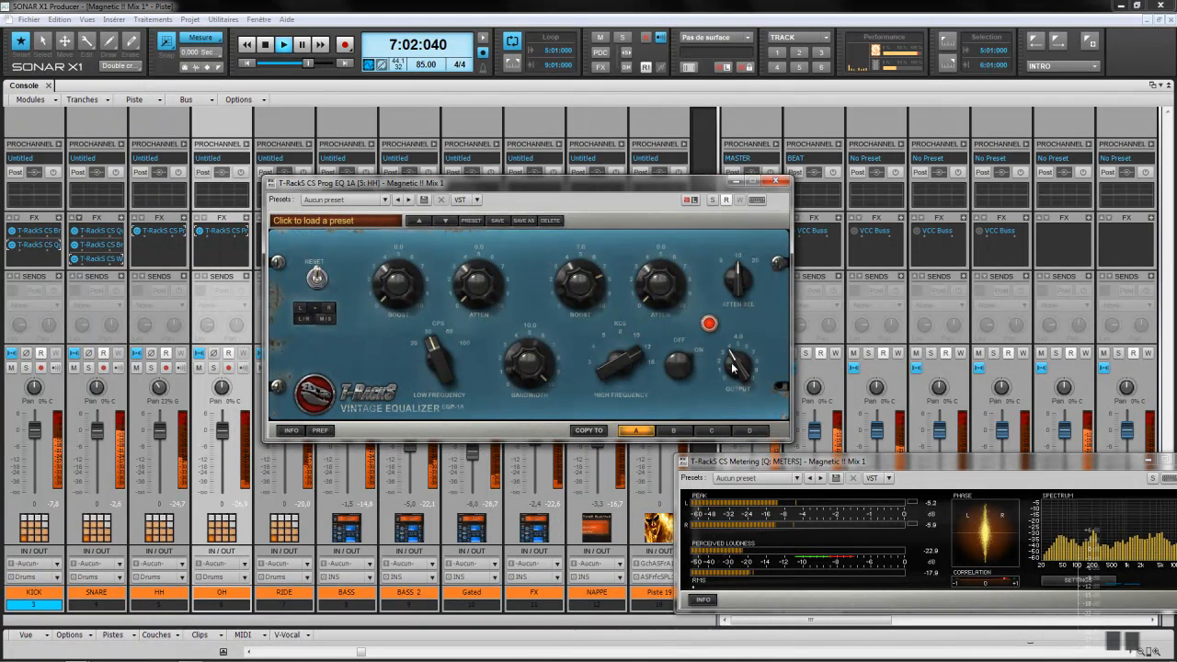
{"action": "left_click", "coordinate": [777, 182]}
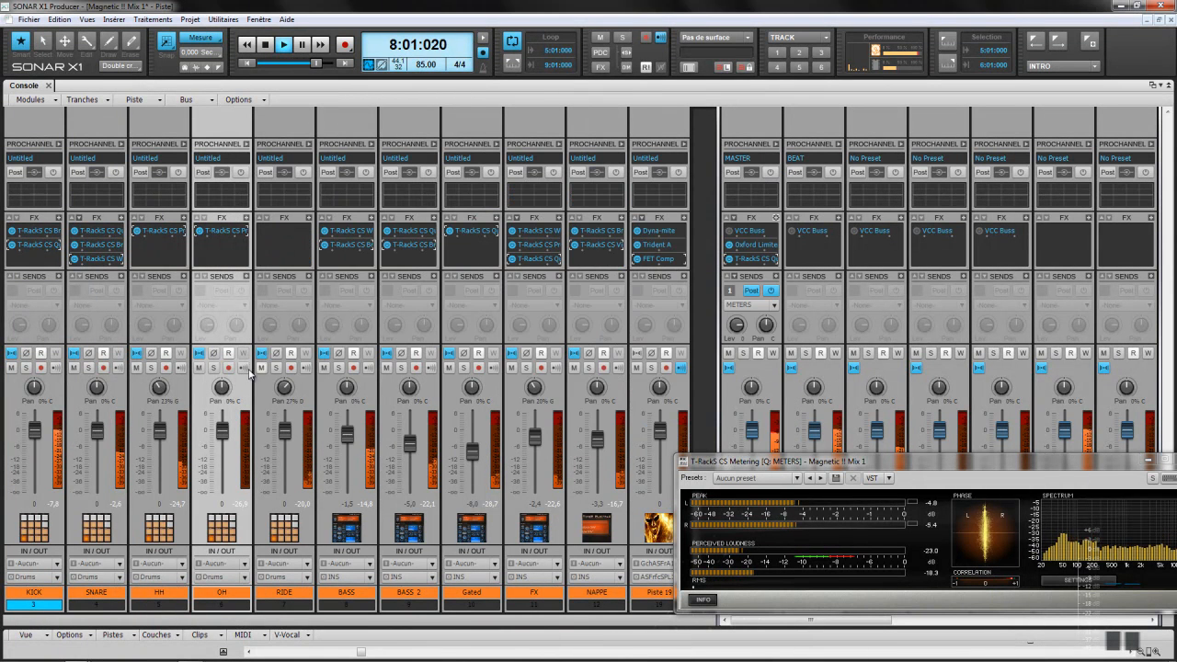
{"action": "left_click_drag", "start_coordinate": [221, 231], "coordinate": [264, 233]}
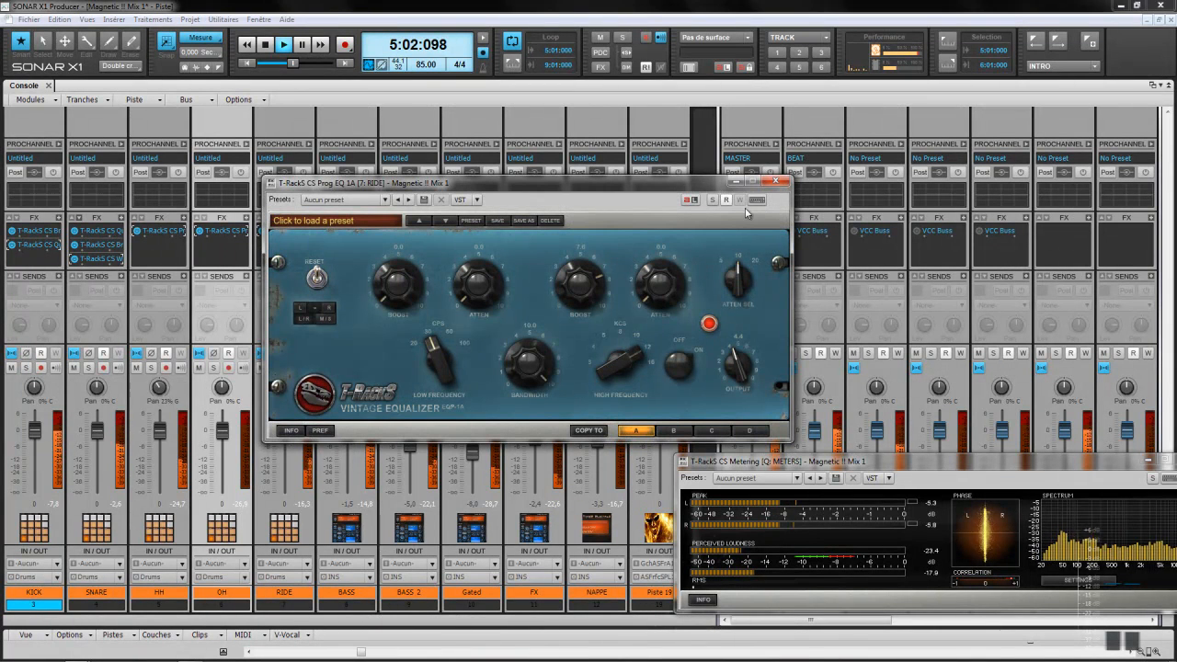
{"action": "left_click_drag", "start_coordinate": [583, 293], "coordinate": [578, 278]}
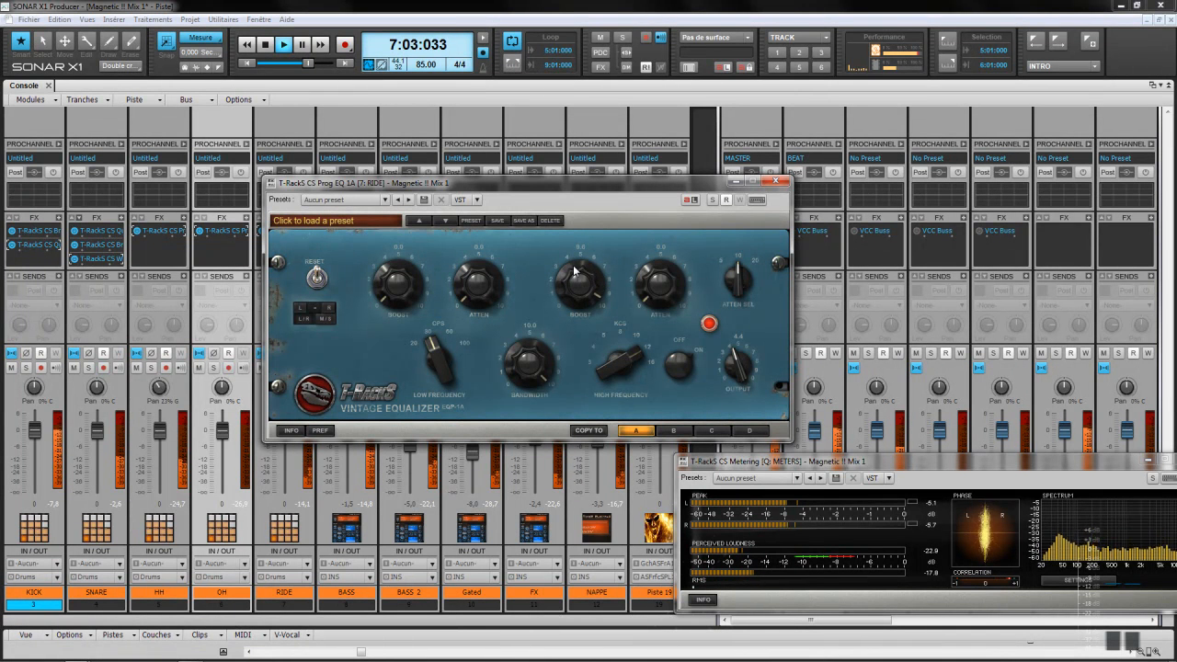
{"action": "left_click", "coordinate": [776, 182]}
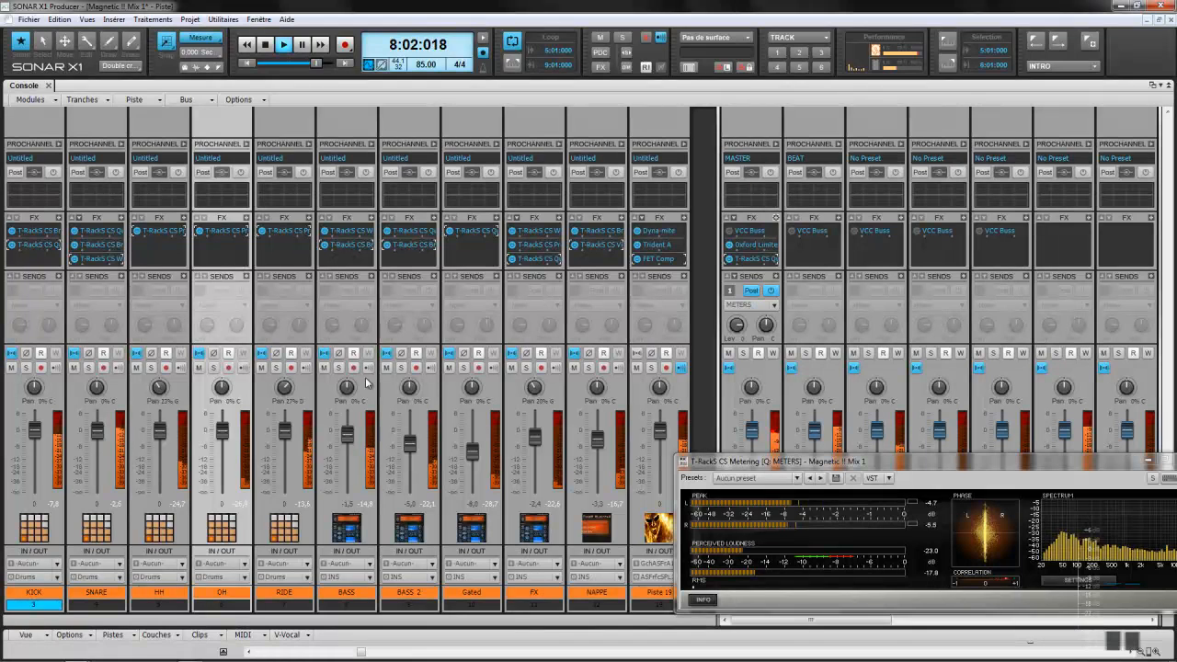
Step: Pan RIDE to 37% right and HH further left, set OH to -2.4, and move the metering window left
{"action": "left_click_drag", "start_coordinate": [285, 388], "coordinate": [285, 388]}
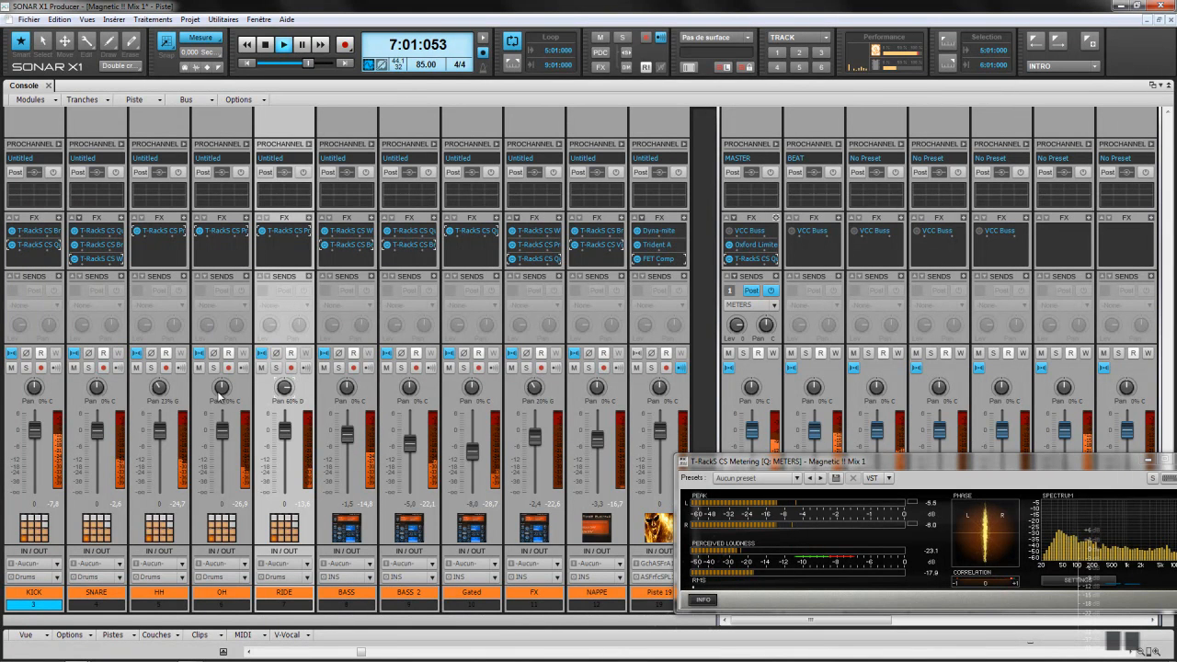
{"action": "left_click_drag", "start_coordinate": [159, 388], "coordinate": [224, 390]}
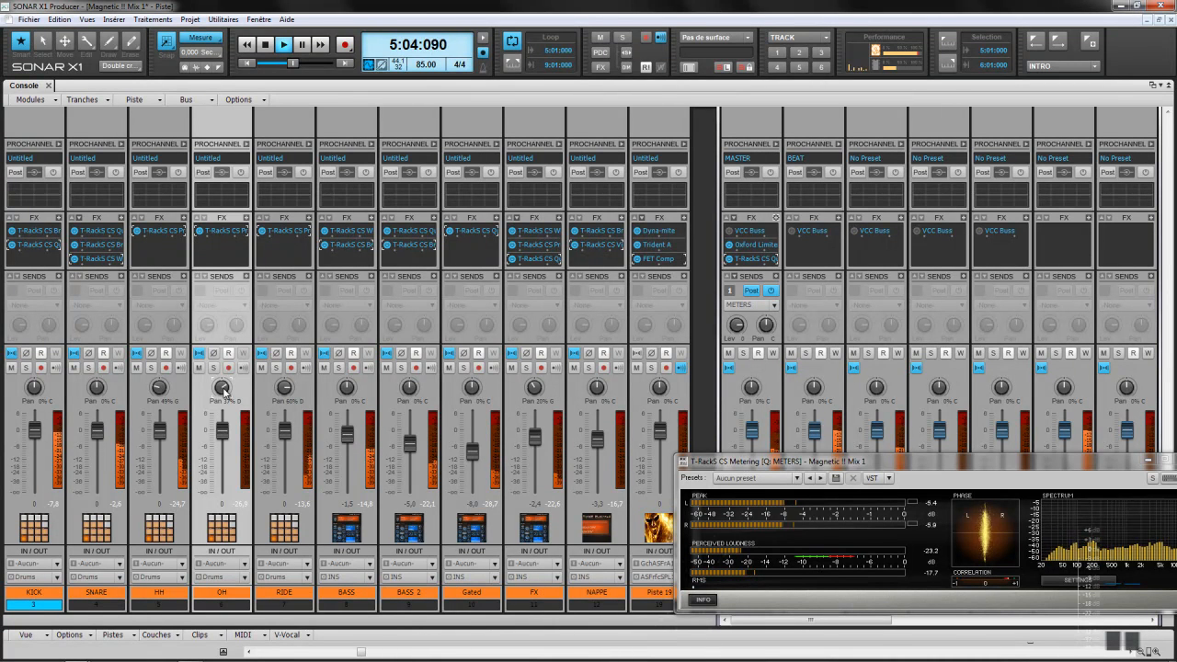
{"action": "left_click_drag", "start_coordinate": [222, 427], "coordinate": [288, 434]}
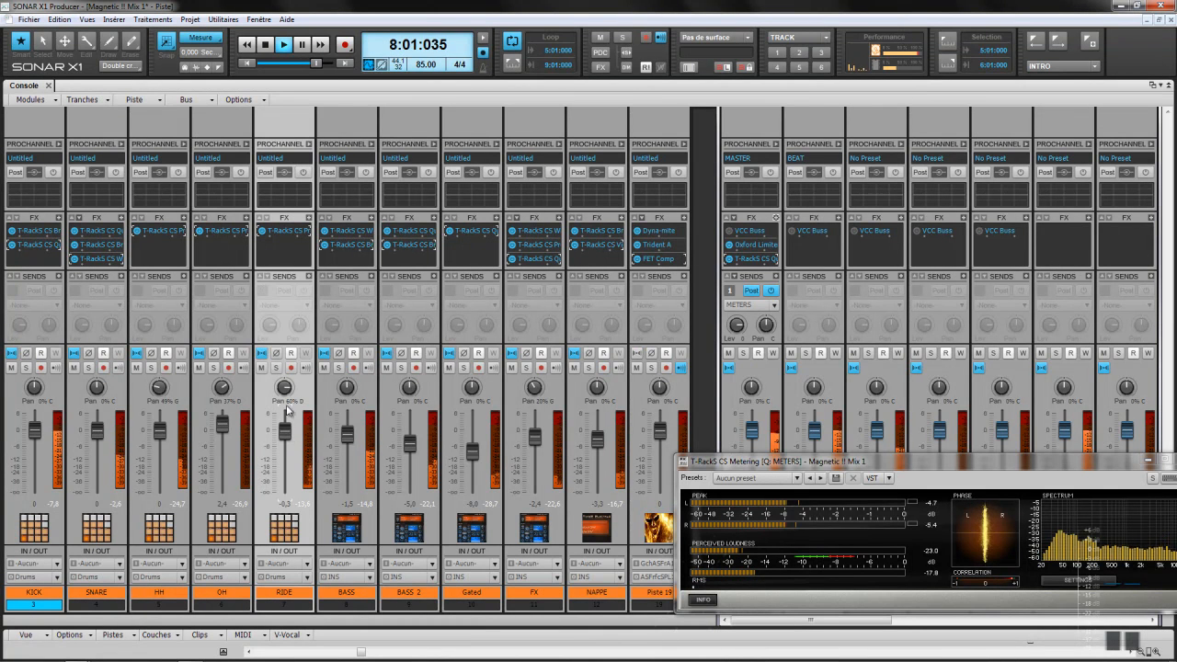
{"action": "left_click_drag", "start_coordinate": [287, 390], "coordinate": [294, 384]}
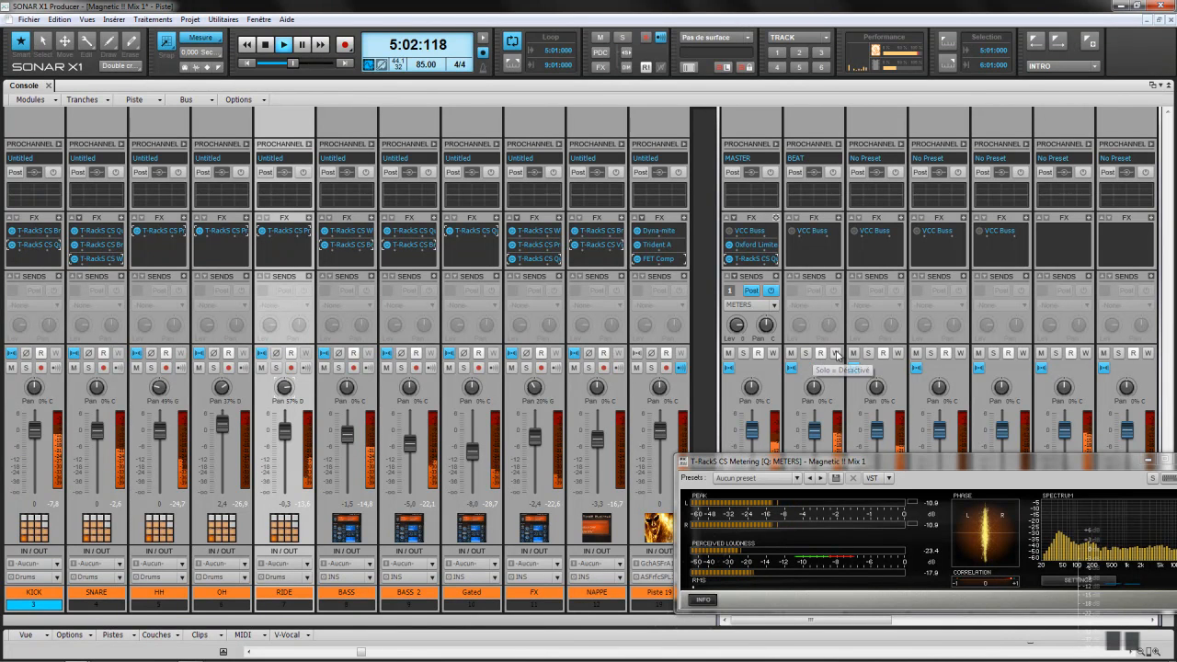
{"action": "left_click_drag", "start_coordinate": [904, 460], "coordinate": [418, 364]}
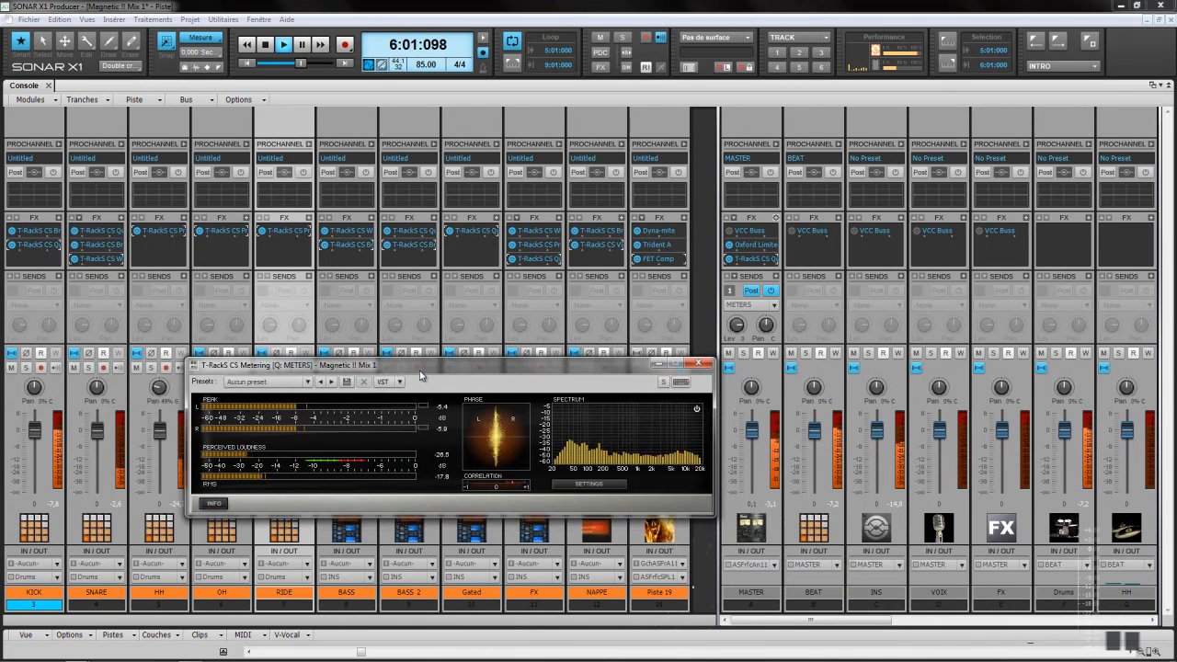
Step: Solo the INS bus and insert T-RackS CS Quad Comp from Effet audio in its FX bin
{"action": "left_click", "coordinate": [867, 354]}
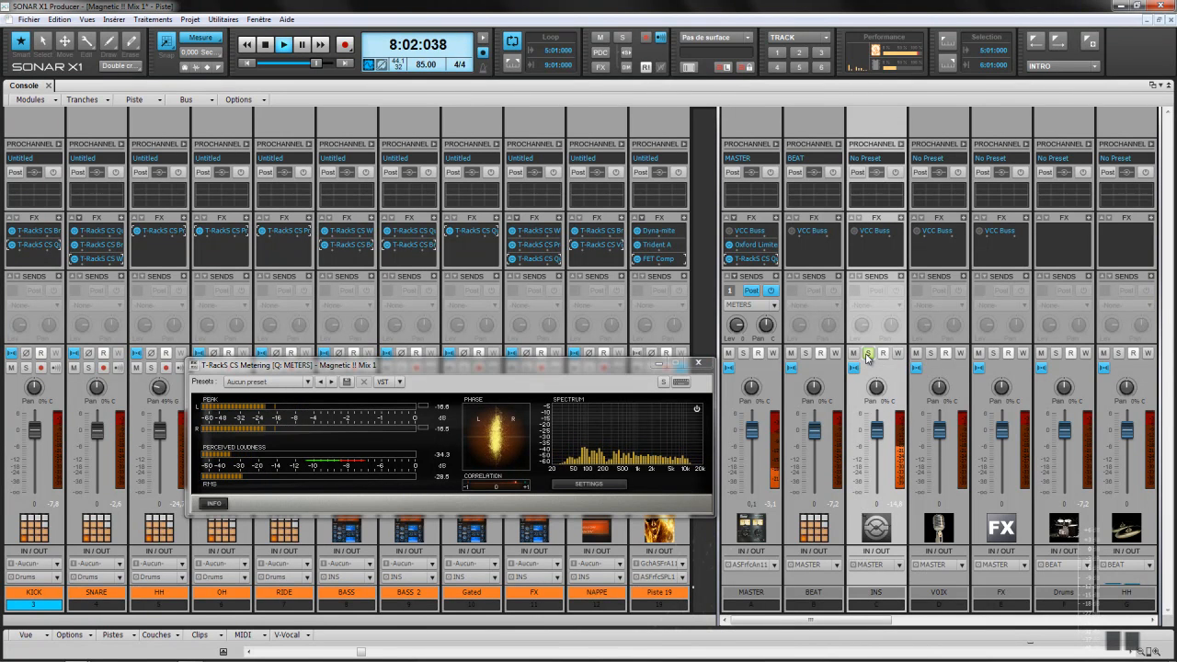
{"action": "right_click", "coordinate": [903, 220]}
{"action": "mouse_move", "coordinate": [938, 222]}
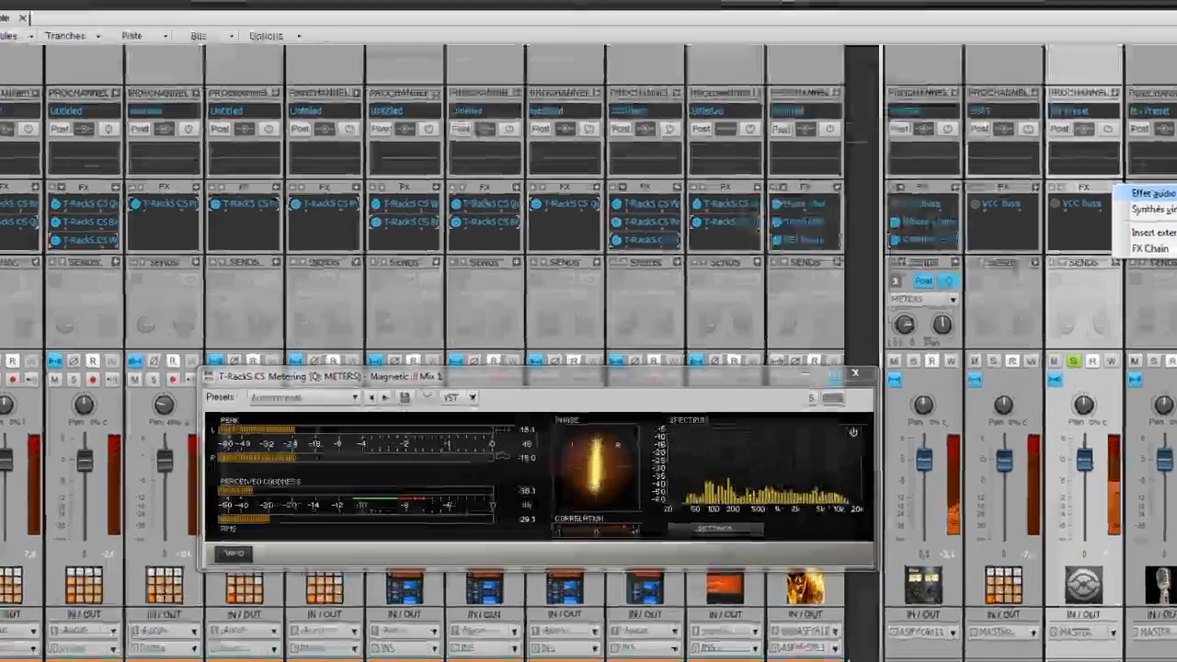
{"action": "left_click", "coordinate": [1058, 401]}
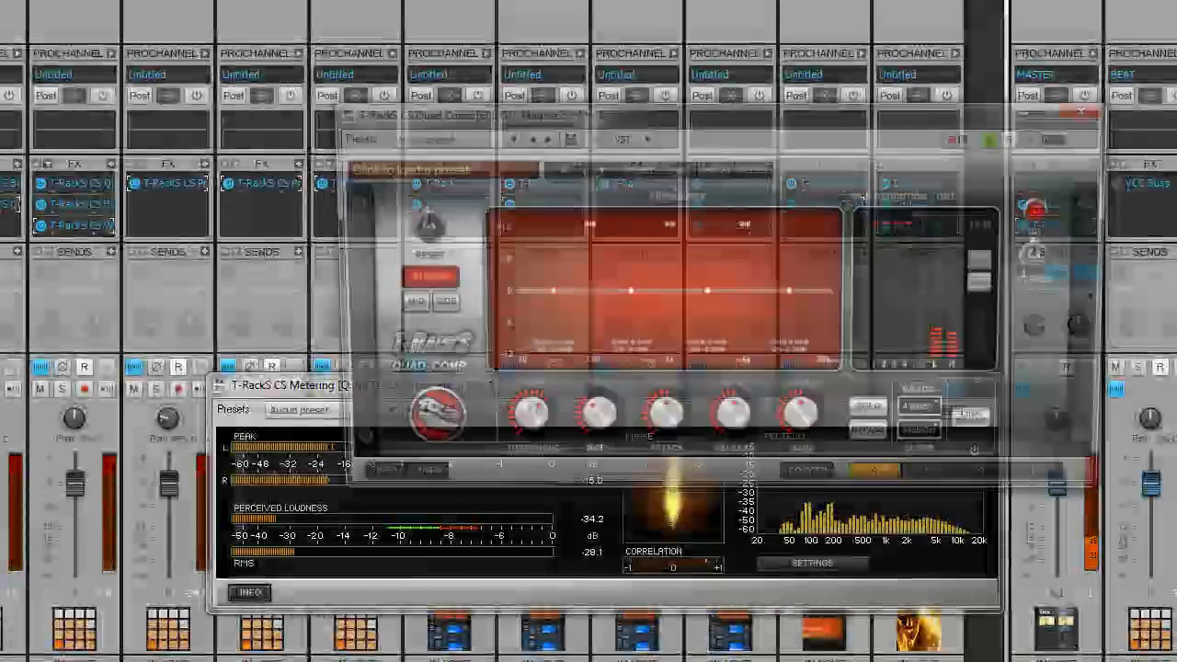
Step: Move the Quad Comp window over the mixer, solo the lowest band and lower its threshold
{"action": "left_click_drag", "start_coordinate": [782, 120], "coordinate": [649, 149]}
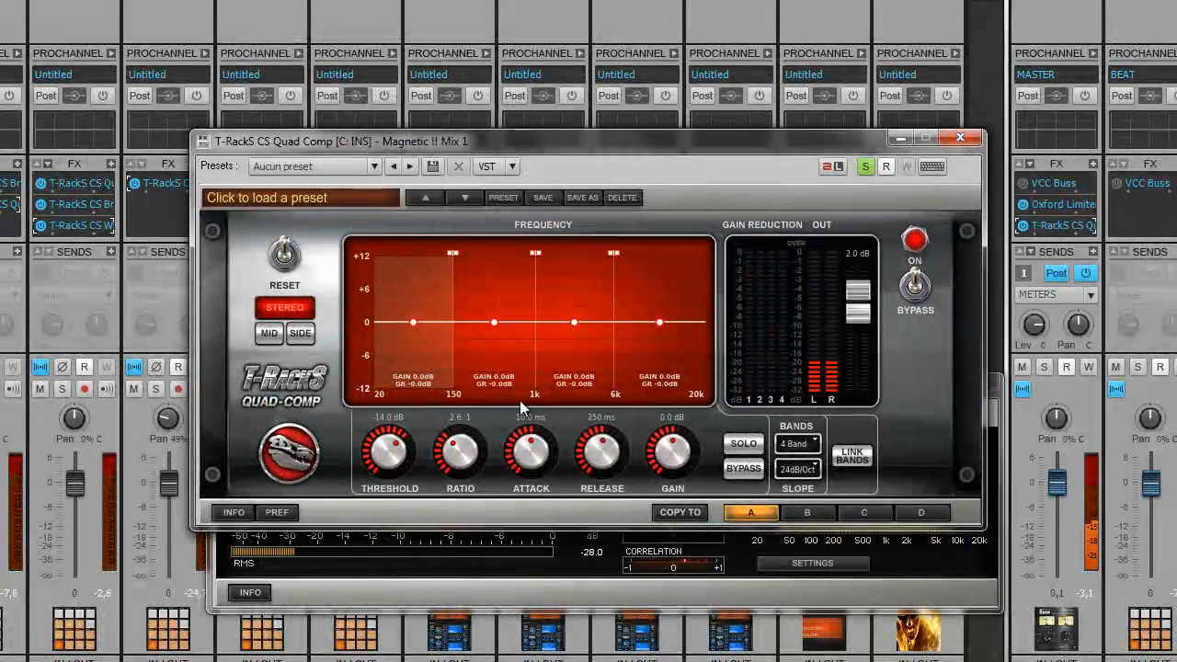
{"action": "left_click", "coordinate": [757, 446]}
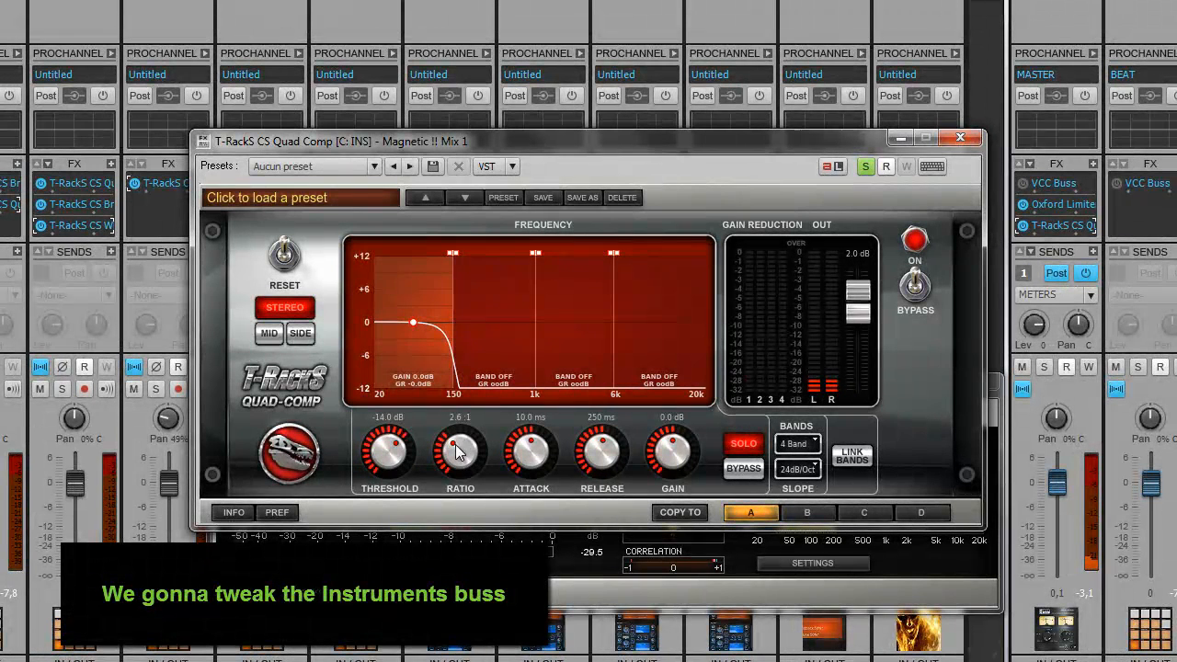
{"action": "left_click_drag", "start_coordinate": [388, 457], "coordinate": [371, 478]}
{"action": "scroll", "coordinate": [469, 456], "scroll_direction": "up", "scroll_amount": 2}
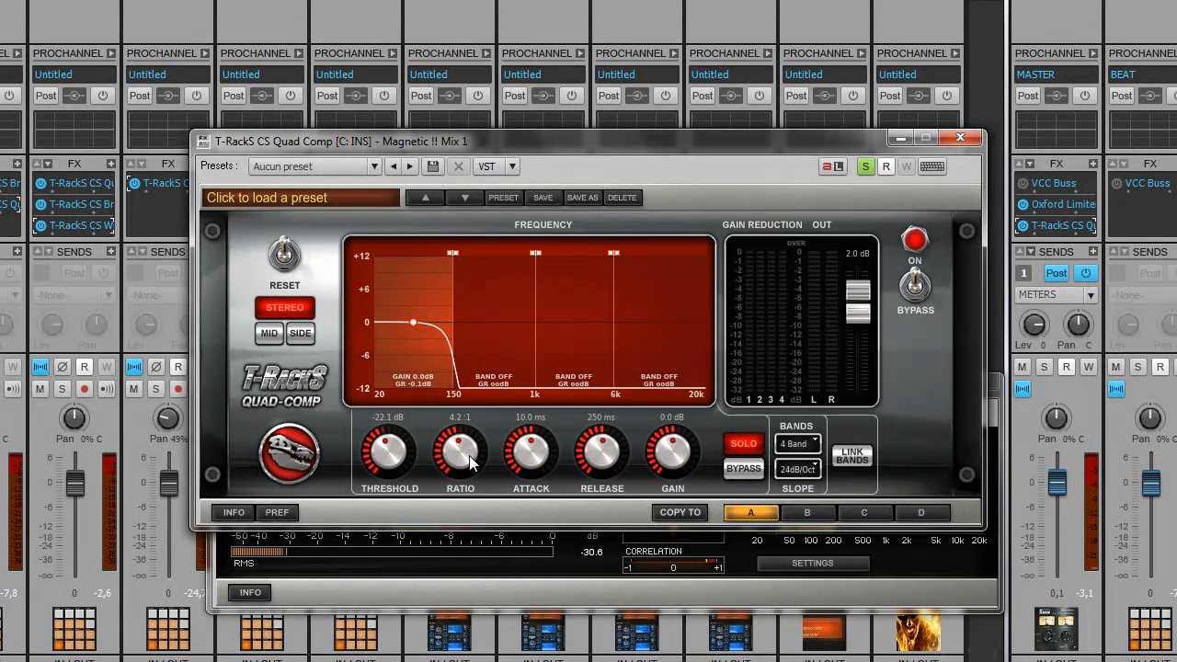
{"action": "scroll", "coordinate": [543, 461], "scroll_direction": "down", "scroll_amount": 1}
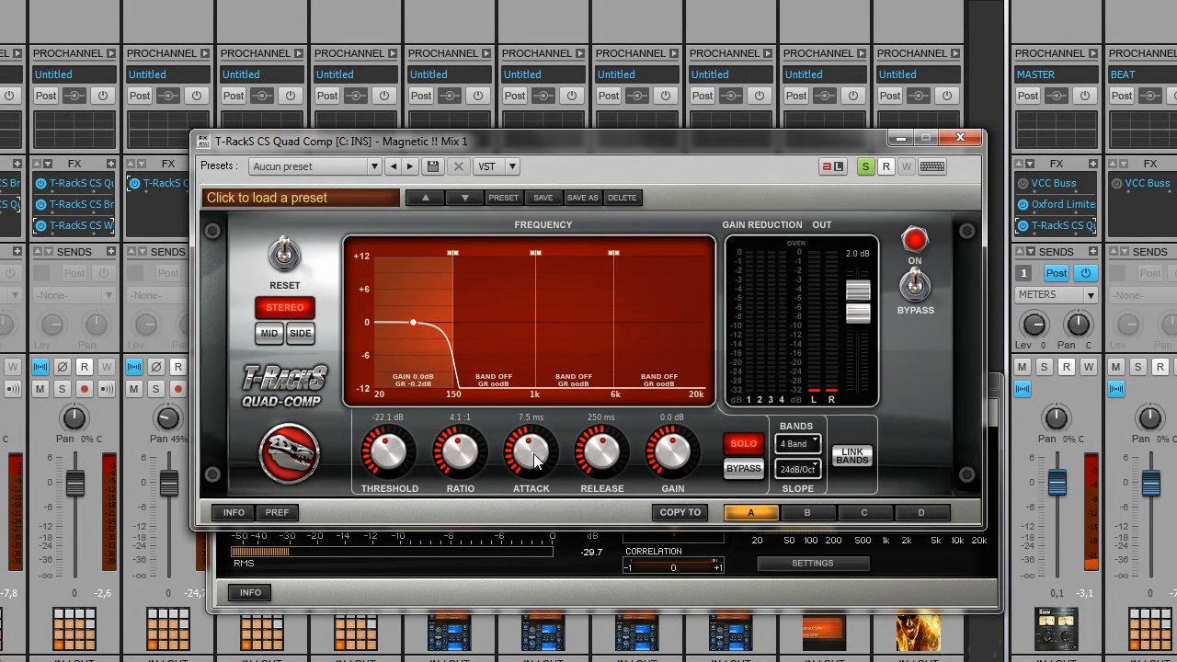
{"action": "scroll", "coordinate": [536, 461], "scroll_direction": "up", "scroll_amount": 1}
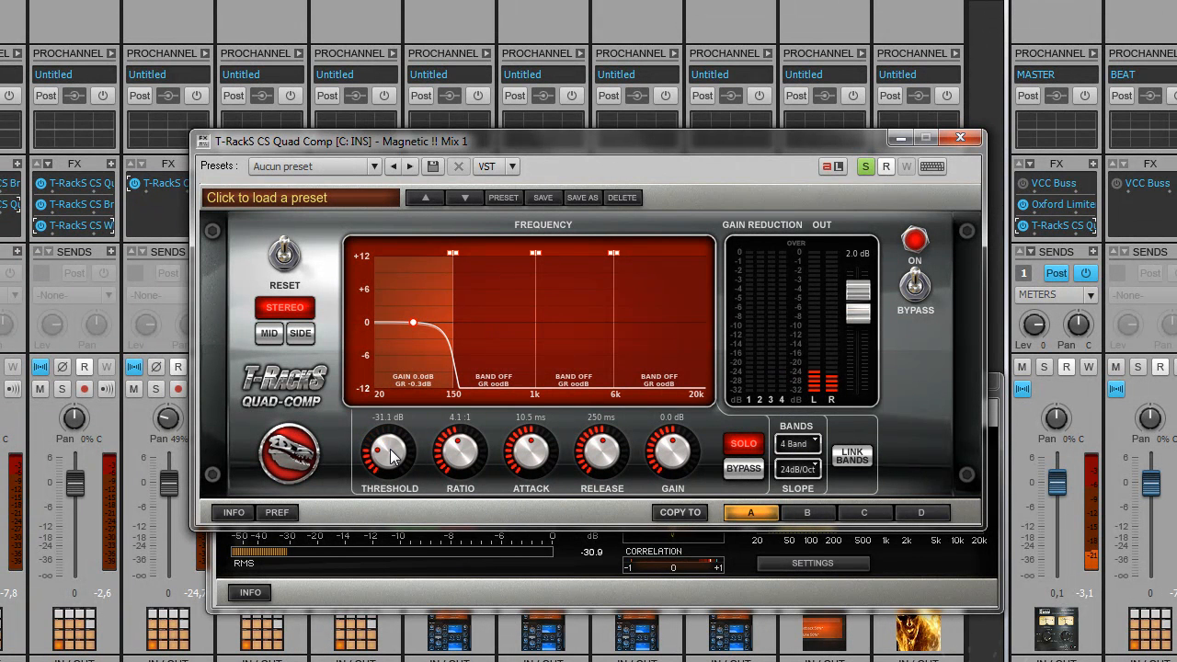
{"action": "scroll", "coordinate": [391, 457], "scroll_direction": "down", "scroll_amount": 3}
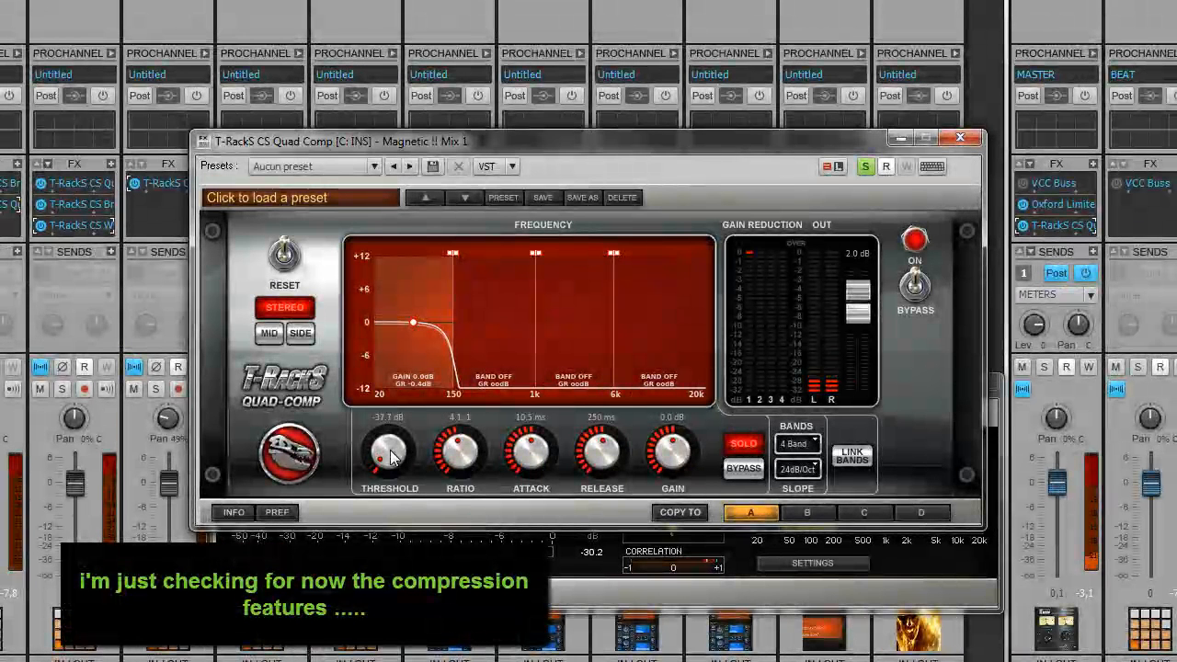
{"action": "scroll", "coordinate": [391, 457], "scroll_direction": "down", "scroll_amount": 1}
{"action": "scroll", "coordinate": [402, 451], "scroll_direction": "down", "scroll_amount": 1}
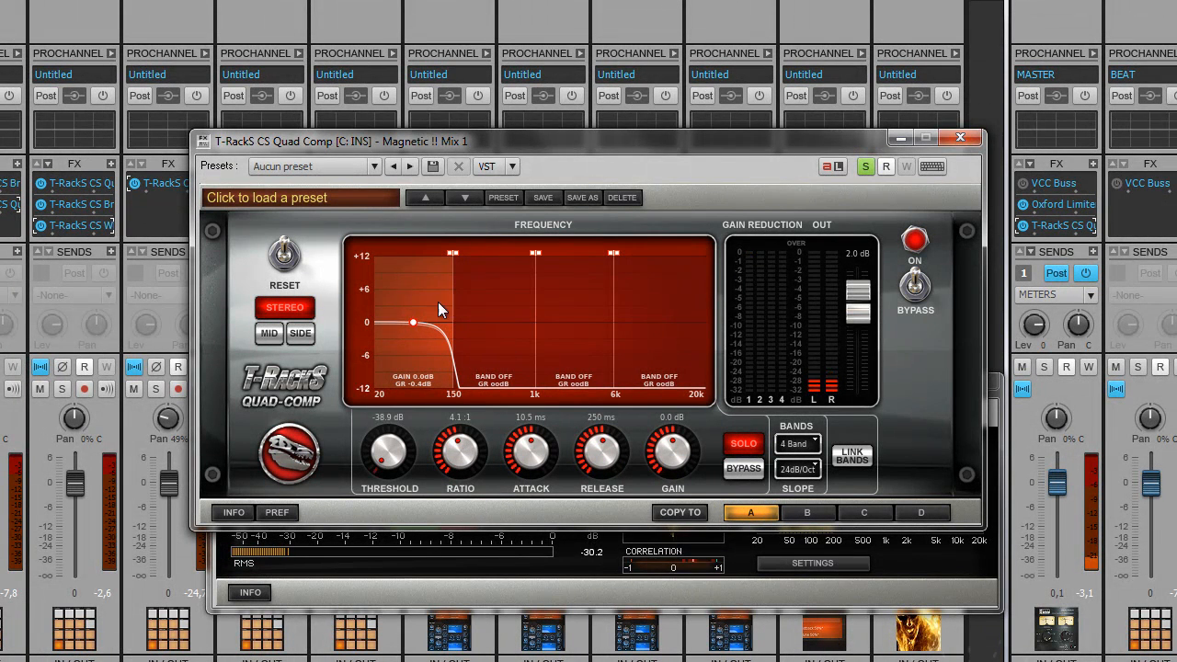
Step: Set the 150–1k band to -37.7 dB threshold, 3.6:1 ratio and 0.2 ms attack
{"action": "left_click", "coordinate": [495, 322]}
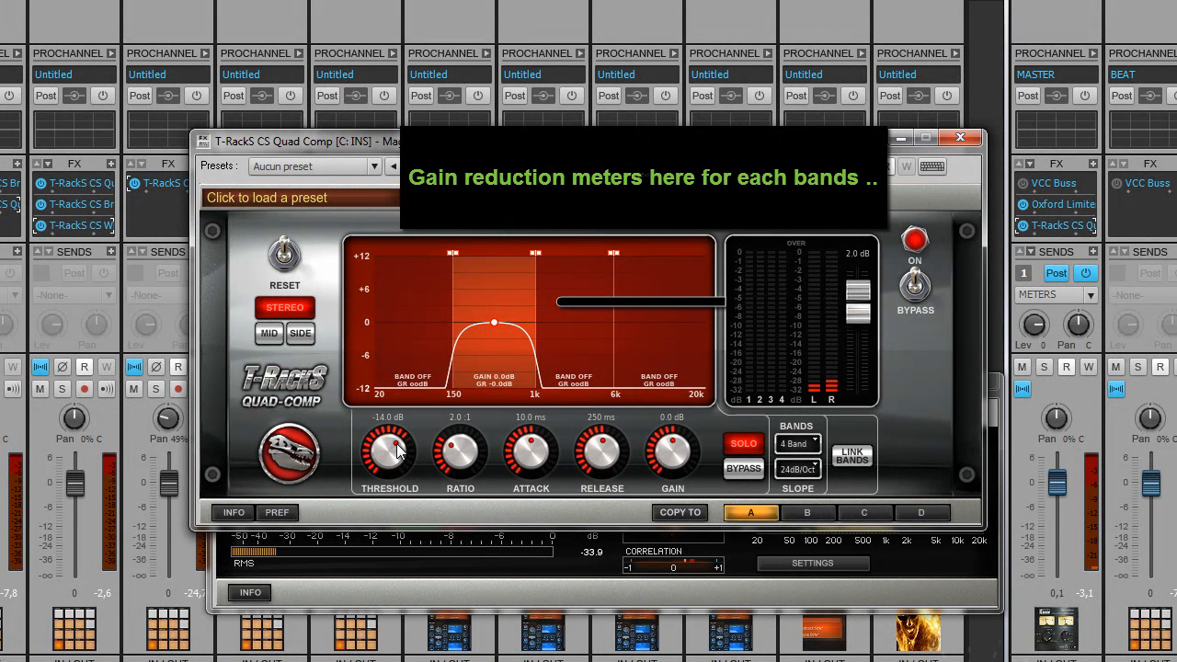
{"action": "left_click_drag", "start_coordinate": [394, 449], "coordinate": [377, 506]}
{"action": "left_click_drag", "start_coordinate": [467, 480], "coordinate": [514, 492]}
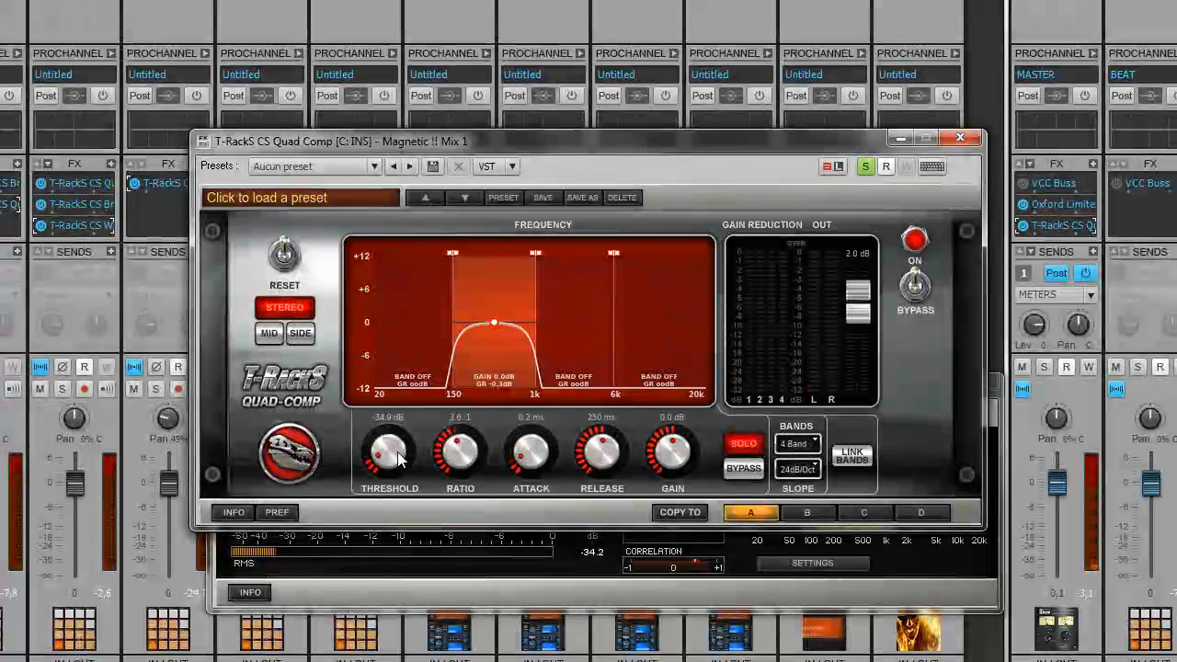
{"action": "left_click_drag", "start_coordinate": [398, 460], "coordinate": [397, 466]}
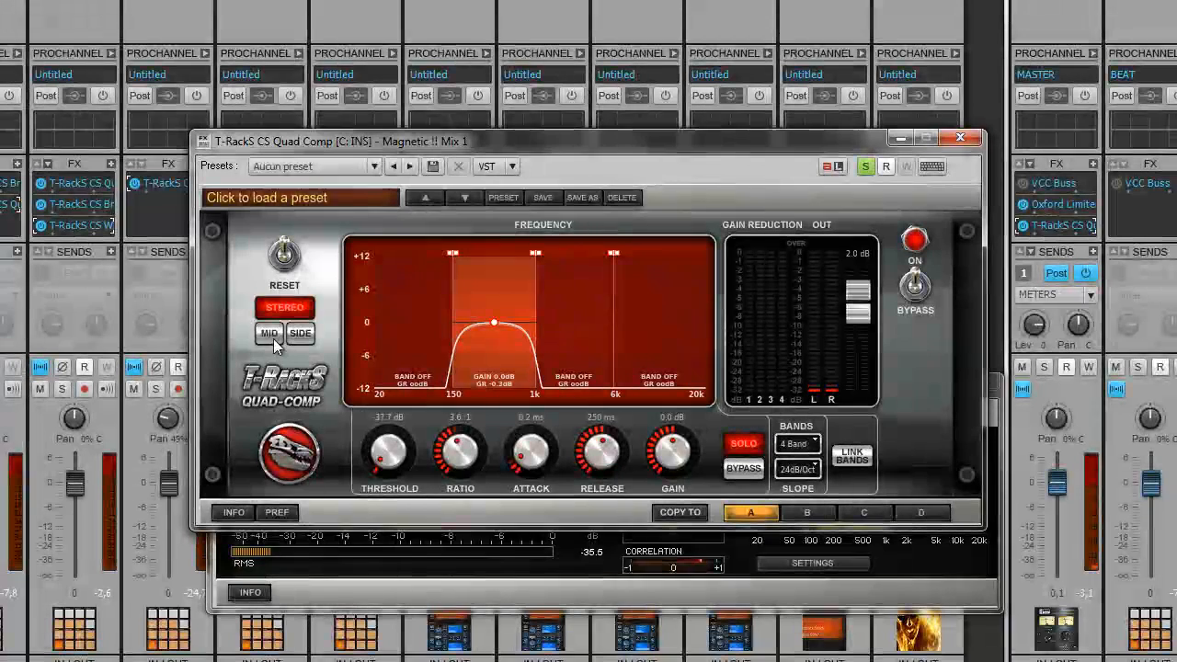
Step: Switch the Quad Comp to Mid and compare the 150–1k band using solo and bypass
{"action": "left_click", "coordinate": [271, 337]}
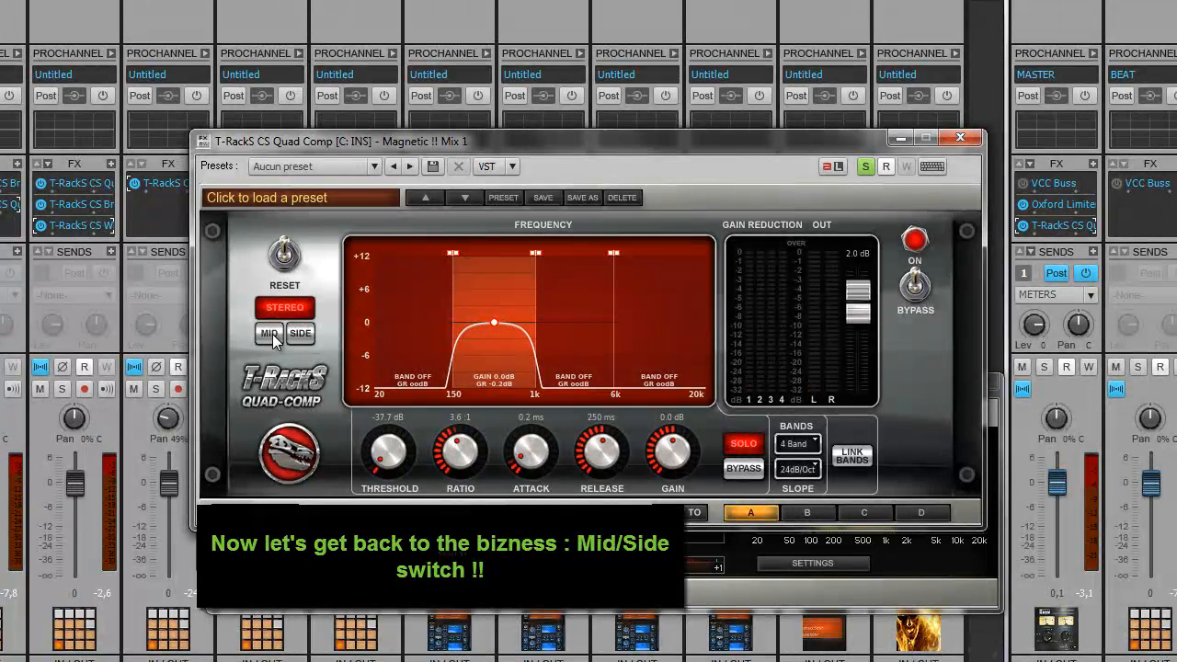
{"action": "left_click", "coordinate": [272, 334]}
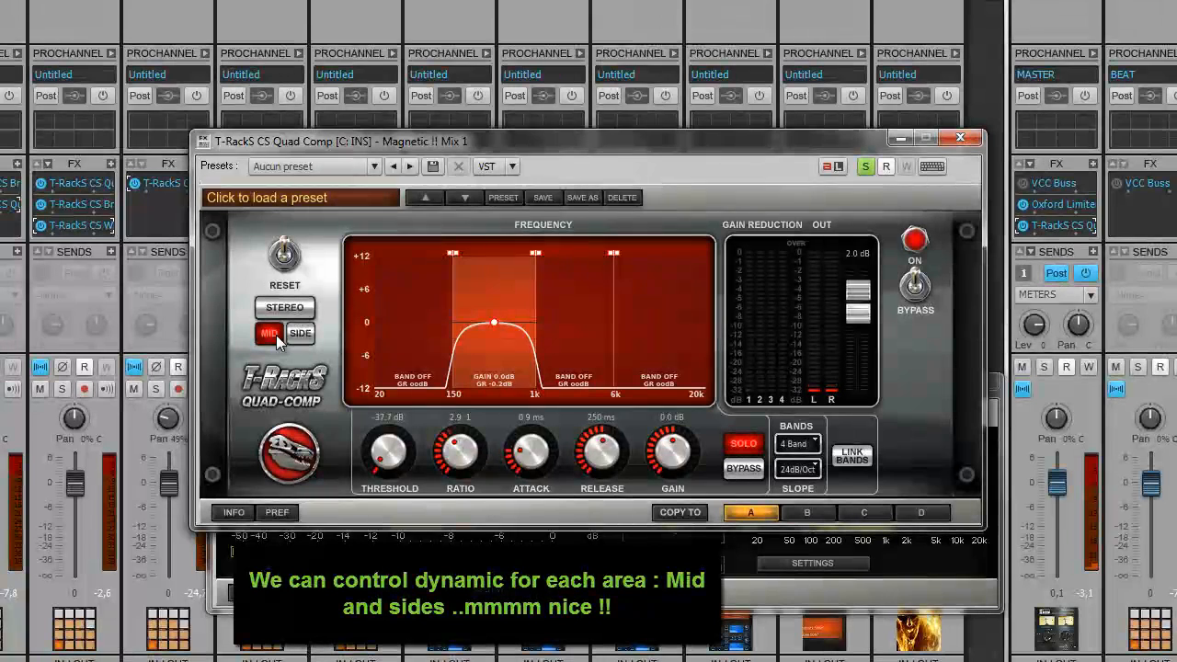
{"action": "left_click", "coordinate": [748, 447]}
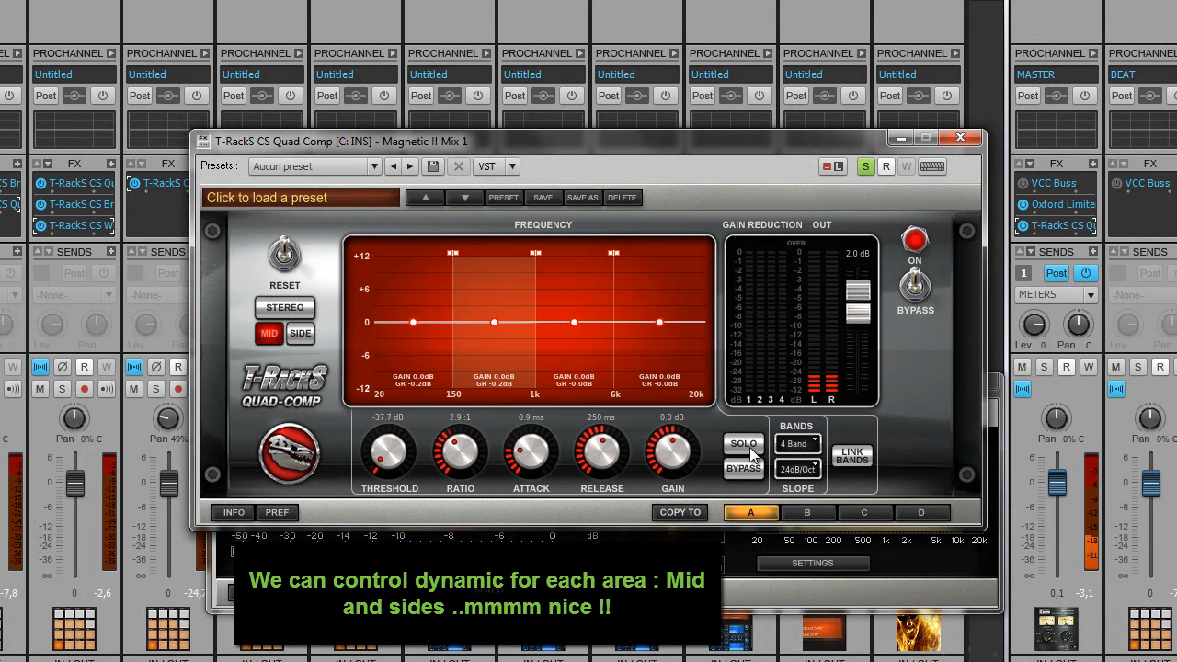
{"action": "left_click", "coordinate": [749, 448]}
{"action": "left_click", "coordinate": [747, 468]}
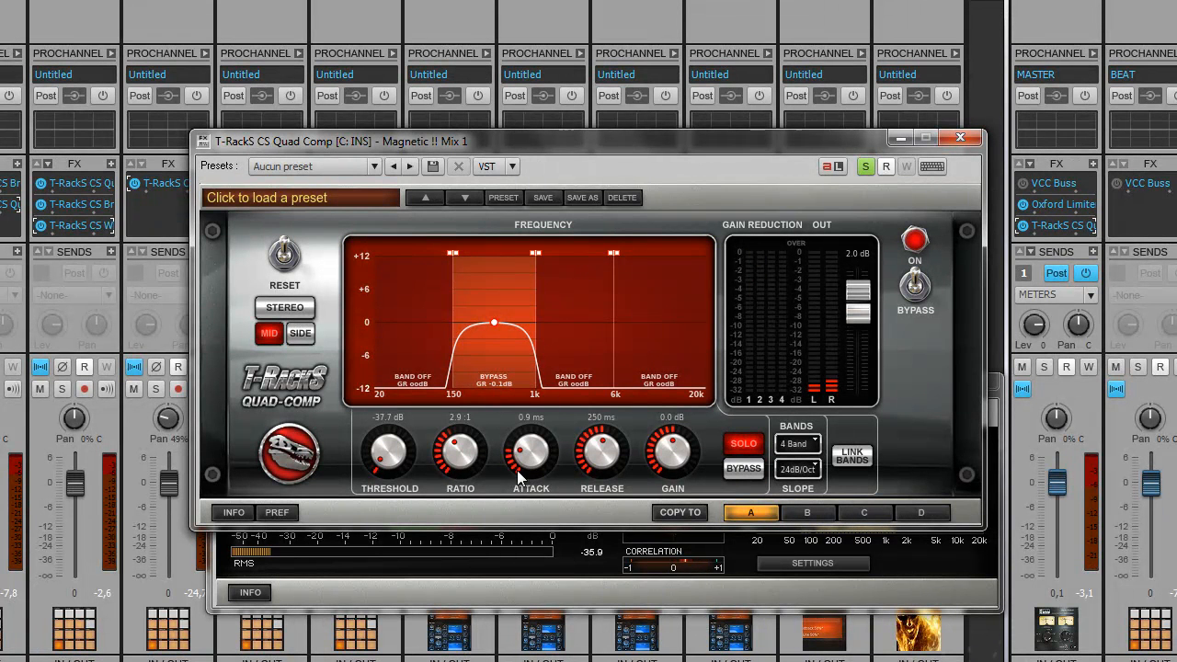
Step: Set the mid 150–1k band to about -34 dB threshold and 5.1:1 ratio
{"action": "left_click_drag", "start_coordinate": [467, 468], "coordinate": [395, 458]}
{"action": "left_click_drag", "start_coordinate": [384, 456], "coordinate": [385, 402]}
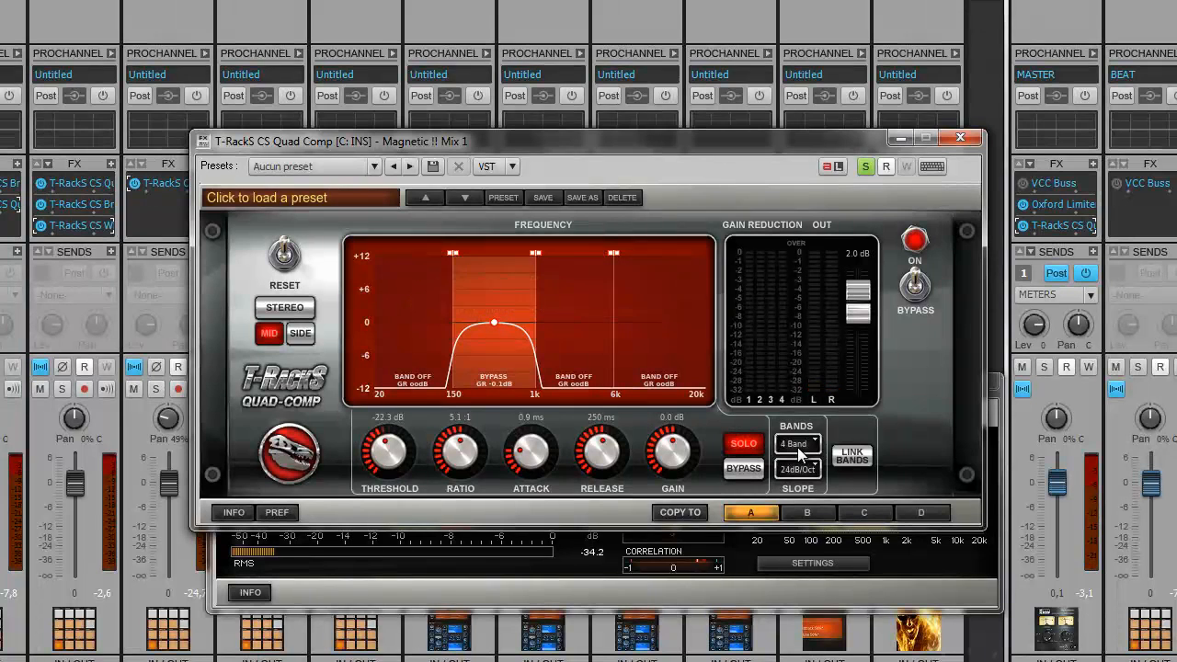
{"action": "left_click", "coordinate": [303, 337]}
{"action": "left_click", "coordinate": [270, 335]}
{"action": "left_click_drag", "start_coordinate": [405, 463], "coordinate": [374, 486]}
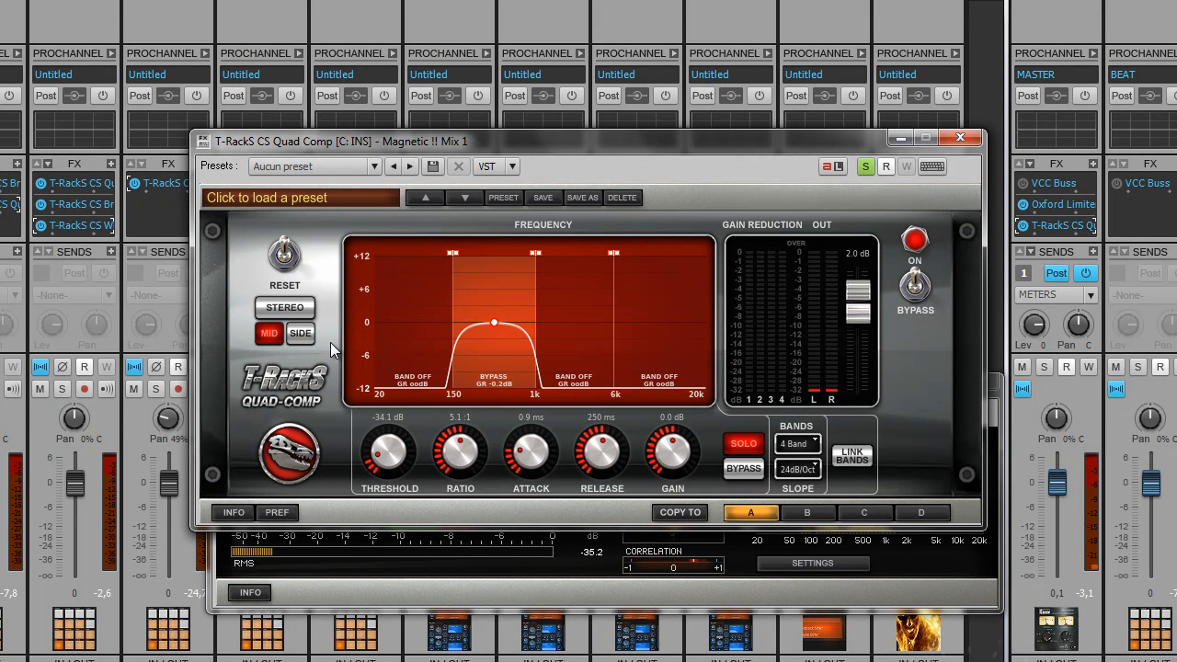
Step: In Side mode, lift the 150–1k band gain to 3.1 dB and solo the 1k–6k band
{"action": "left_click", "coordinate": [301, 333]}
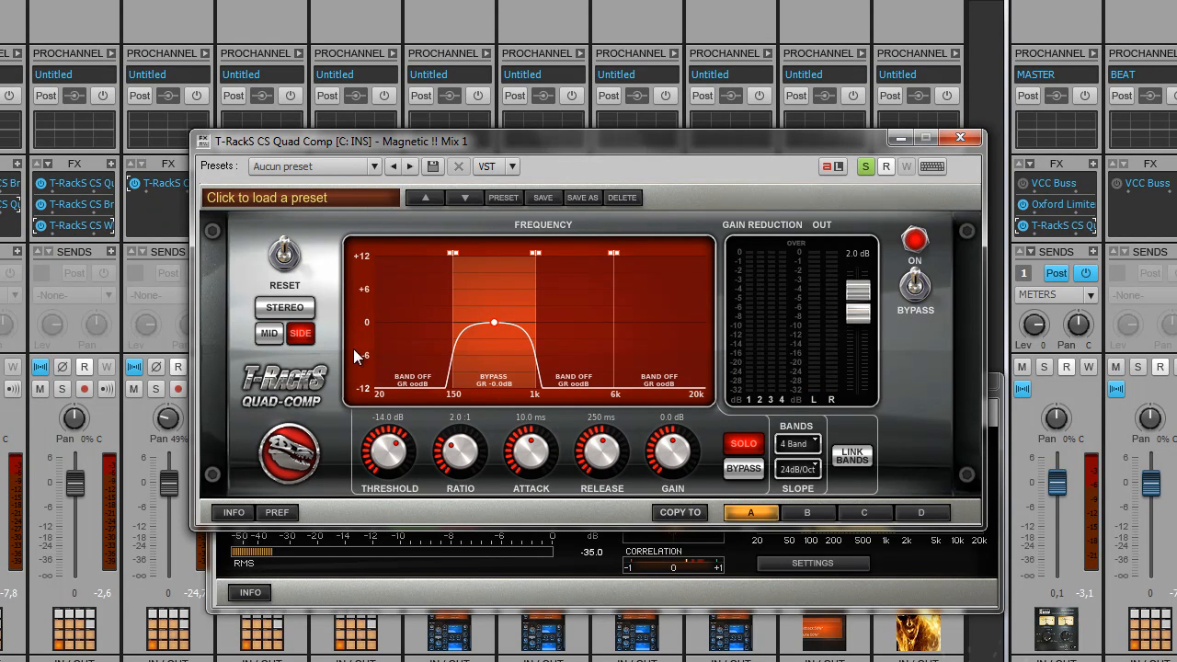
{"action": "mouse_move", "coordinate": [666, 451]}
{"action": "left_mouse_down"}
{"action": "mouse_move", "coordinate": [656, 433]}
{"action": "mouse_move", "coordinate": [656, 445]}
{"action": "left_mouse_up"}
{"action": "left_click", "coordinate": [570, 310]}
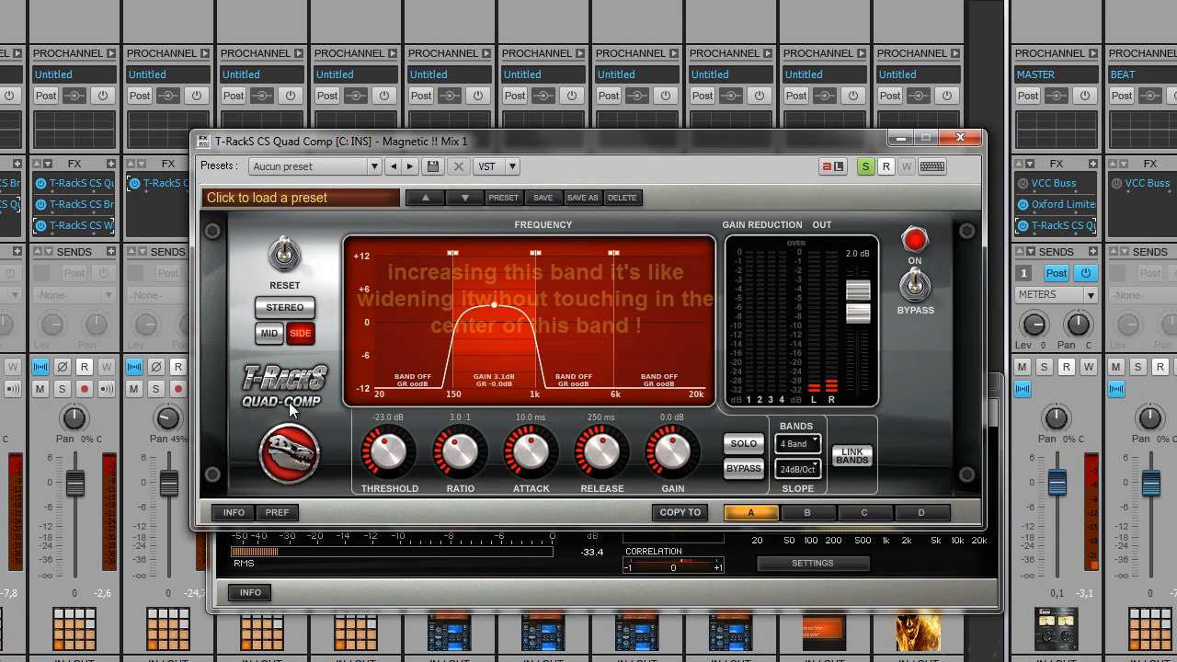
{"action": "left_click", "coordinate": [743, 443]}
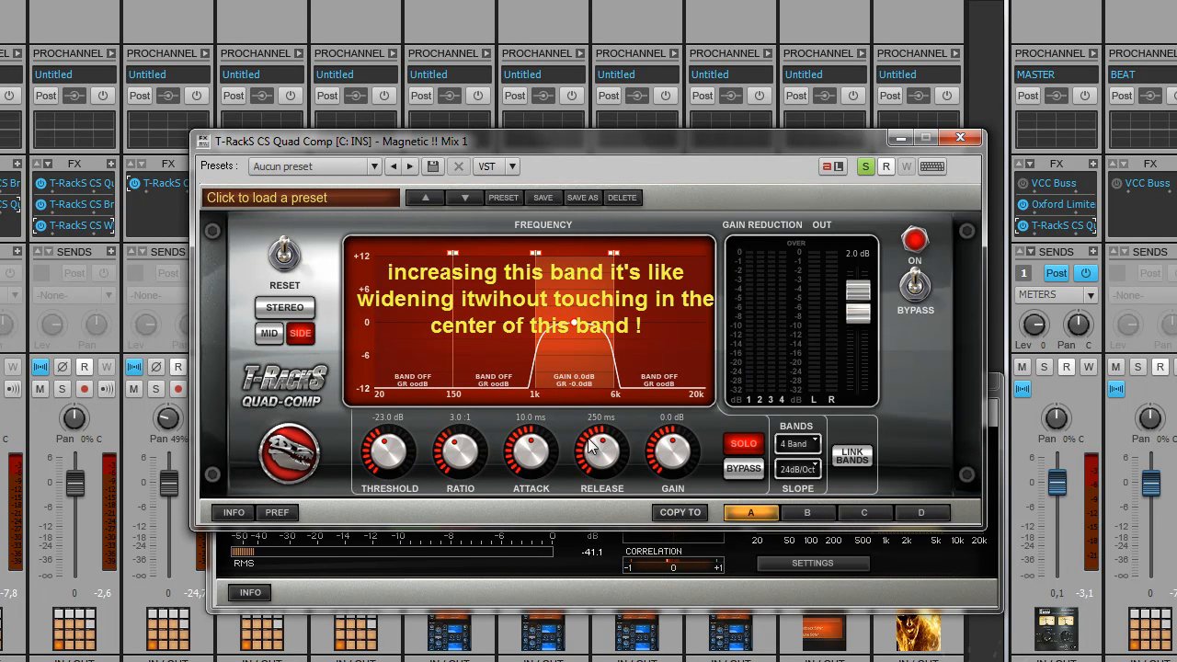
Step: Give the side 1k–6k band +1.3 dB gain, -38.9 dB threshold, 5.6:1 ratio, 0.1 ms attack
{"action": "left_click_drag", "start_coordinate": [673, 450], "coordinate": [672, 445]}
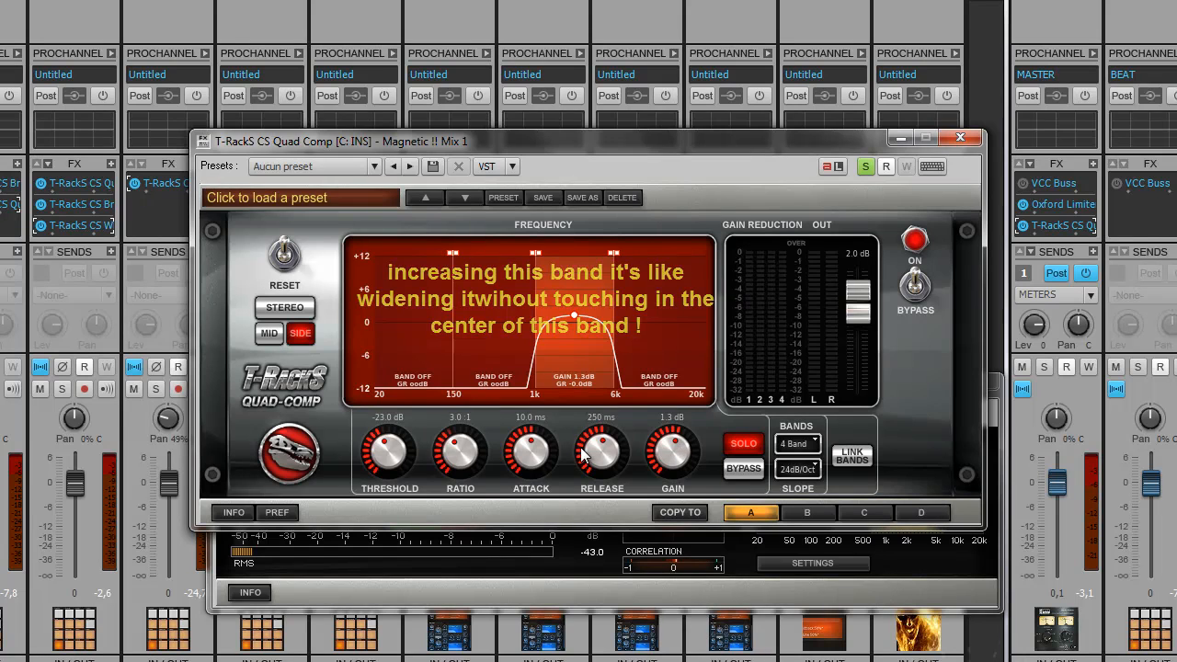
{"action": "left_click_drag", "start_coordinate": [403, 454], "coordinate": [386, 490]}
{"action": "left_click_drag", "start_coordinate": [462, 454], "coordinate": [460, 435]}
{"action": "left_click_drag", "start_coordinate": [531, 449], "coordinate": [514, 522]}
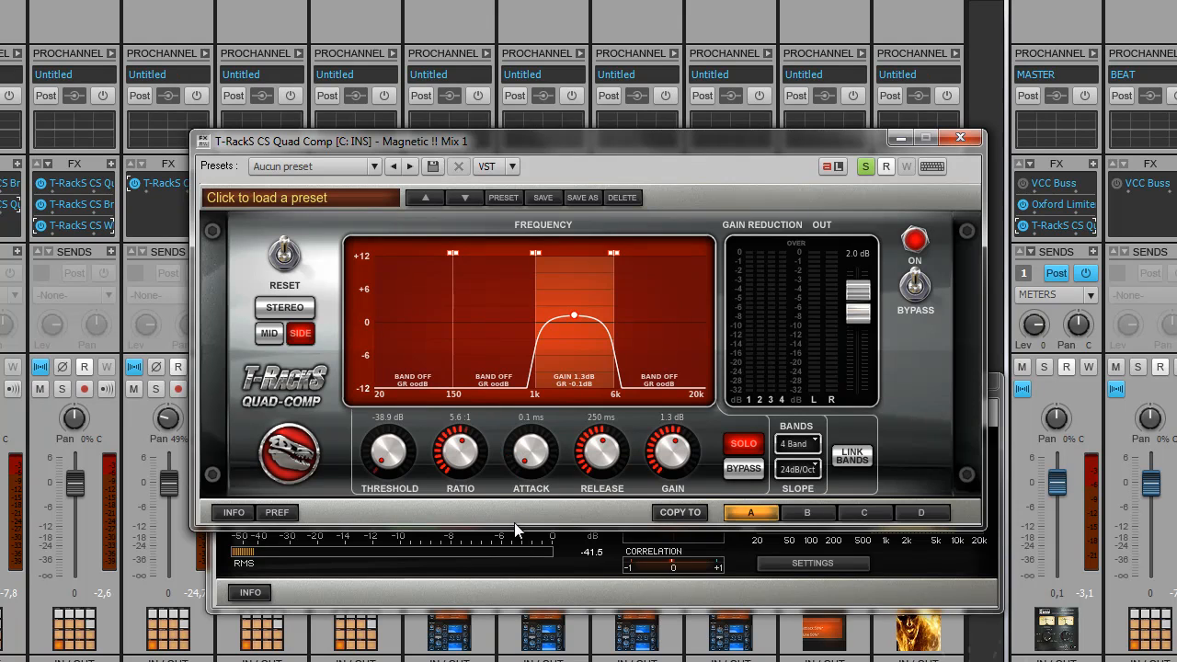
Step: Tune the Mid 6k–20k band: gain 0.9 dB, threshold -35.5 dB, ratio 3.4:1, attack 0.1 ms, release ~50 ms
{"action": "left_click", "coordinate": [271, 334]}
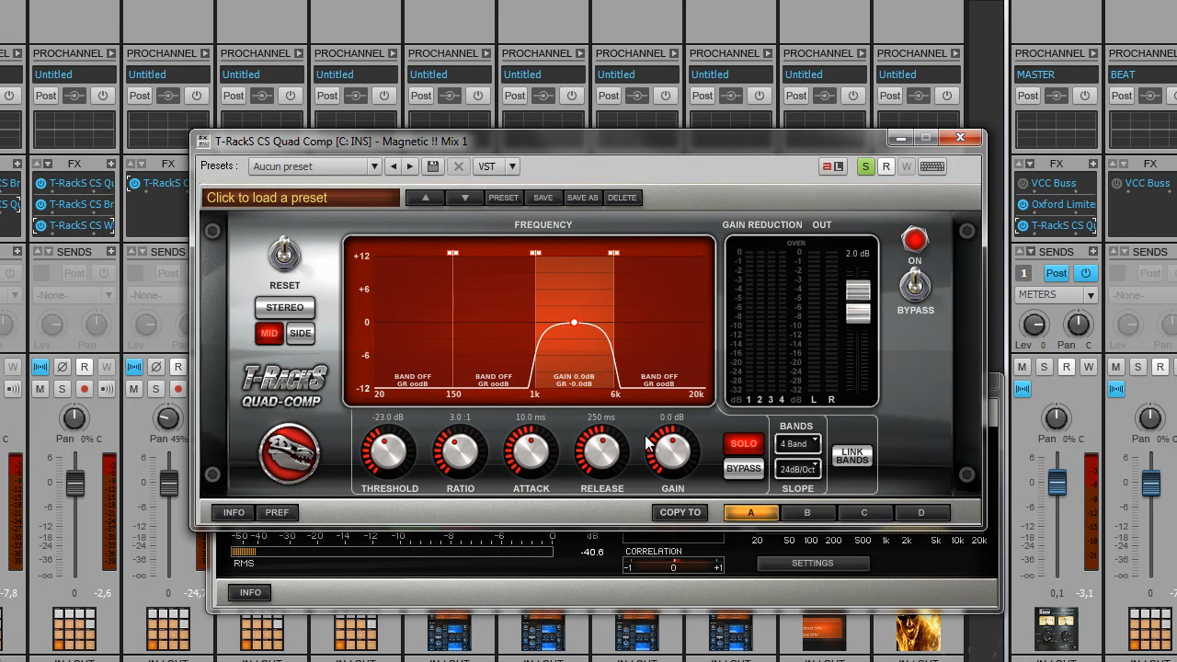
{"action": "left_click", "coordinate": [672, 326]}
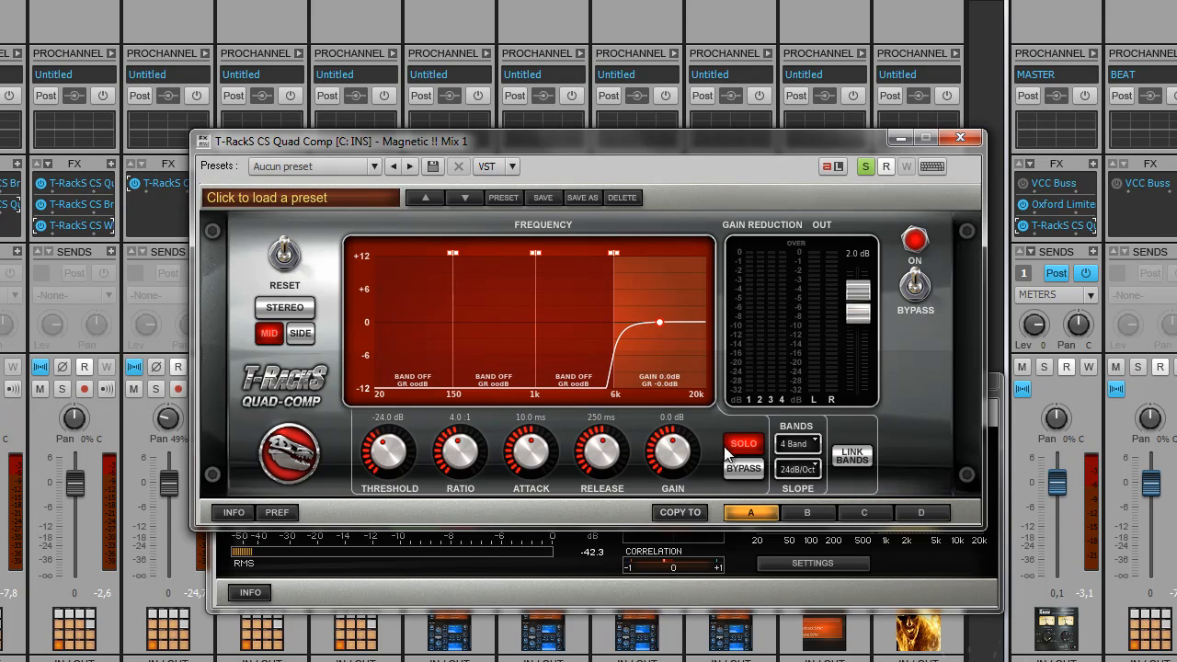
{"action": "left_click_drag", "start_coordinate": [668, 457], "coordinate": [668, 449]}
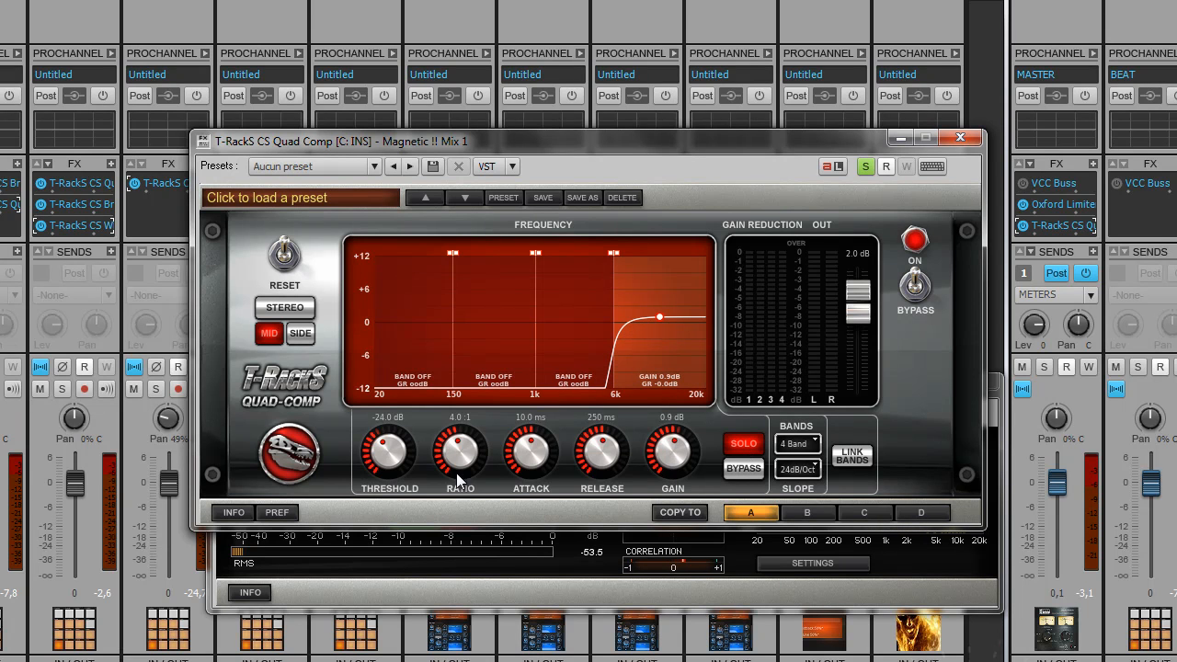
{"action": "left_click_drag", "start_coordinate": [388, 460], "coordinate": [382, 504]}
{"action": "left_click_drag", "start_coordinate": [456, 453], "coordinate": [458, 461]}
{"action": "left_click_drag", "start_coordinate": [540, 452], "coordinate": [520, 491]}
{"action": "left_click_drag", "start_coordinate": [594, 470], "coordinate": [594, 498]}
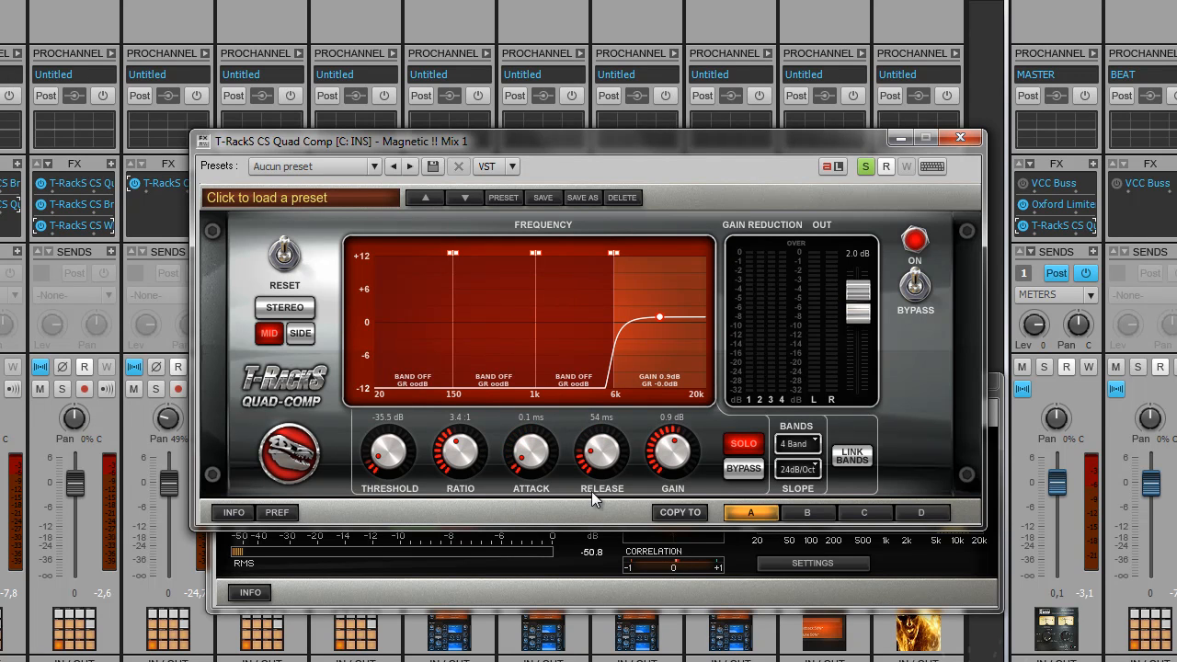
Step: Switch the Quad Comp to the Side signal and unsolo the band so all four play
{"action": "left_click", "coordinate": [302, 335]}
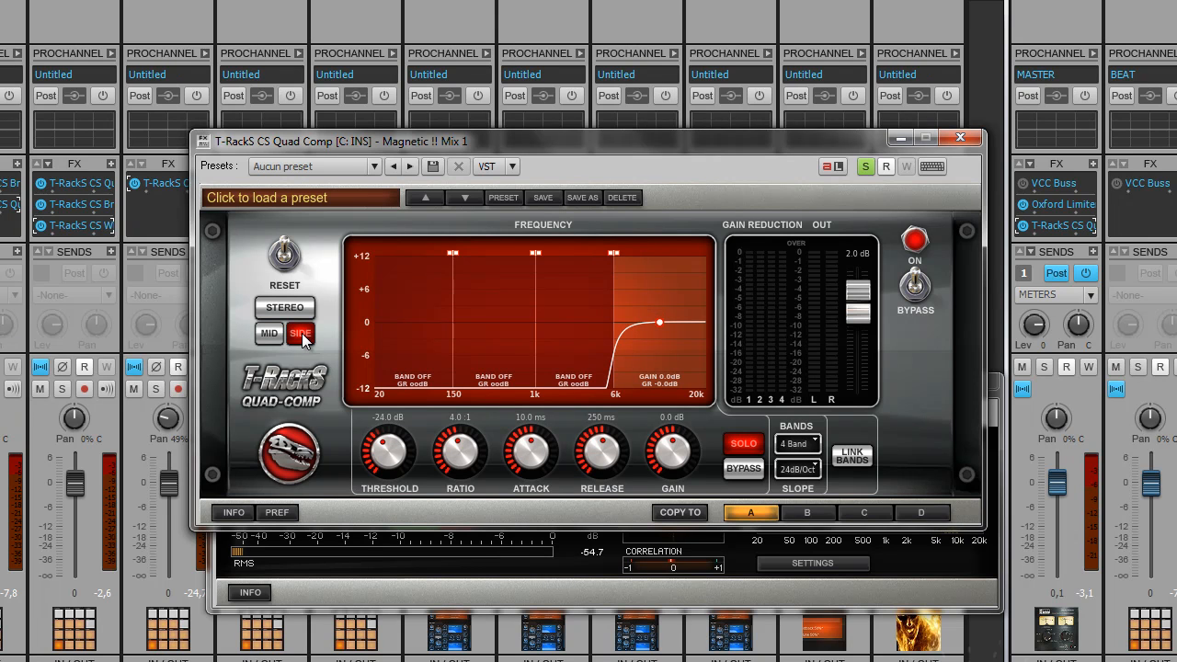
{"action": "left_click", "coordinate": [270, 334]}
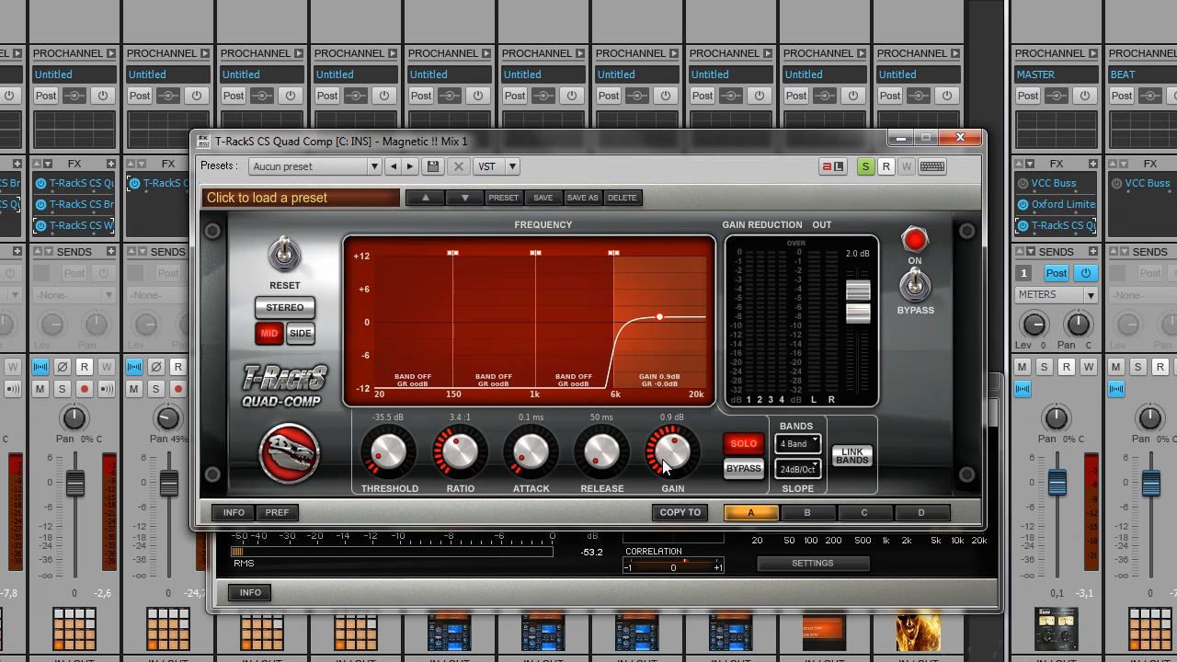
{"action": "left_click", "coordinate": [301, 334]}
{"action": "left_click", "coordinate": [742, 444]}
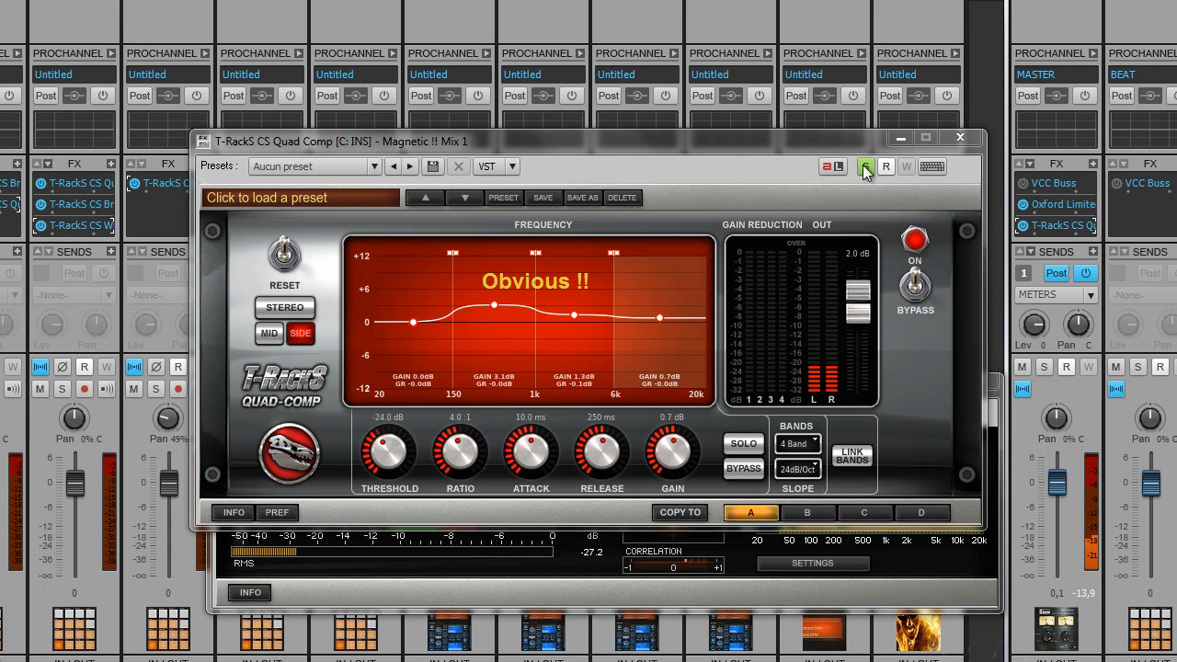
Step: Move the Quad Comp and Metering windows to uncover the console strips
{"action": "left_click_drag", "start_coordinate": [828, 142], "coordinate": [407, 402]}
{"action": "left_click_drag", "start_coordinate": [797, 383], "coordinate": [714, 532]}
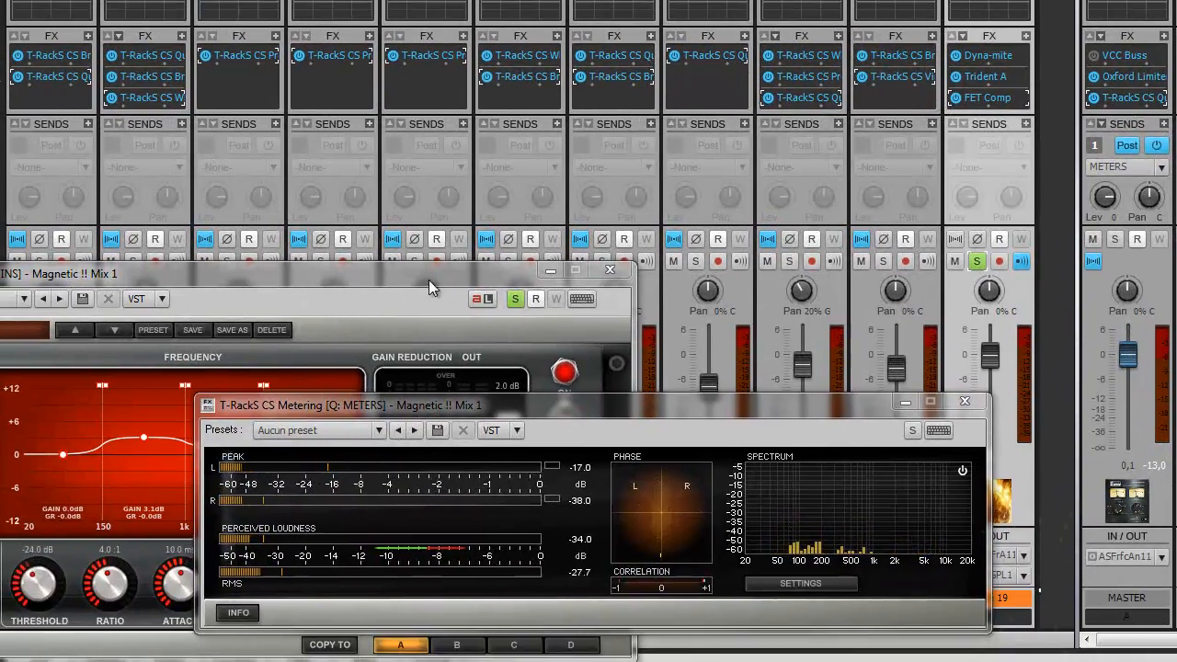
{"action": "left_click_drag", "start_coordinate": [403, 326], "coordinate": [664, 193]}
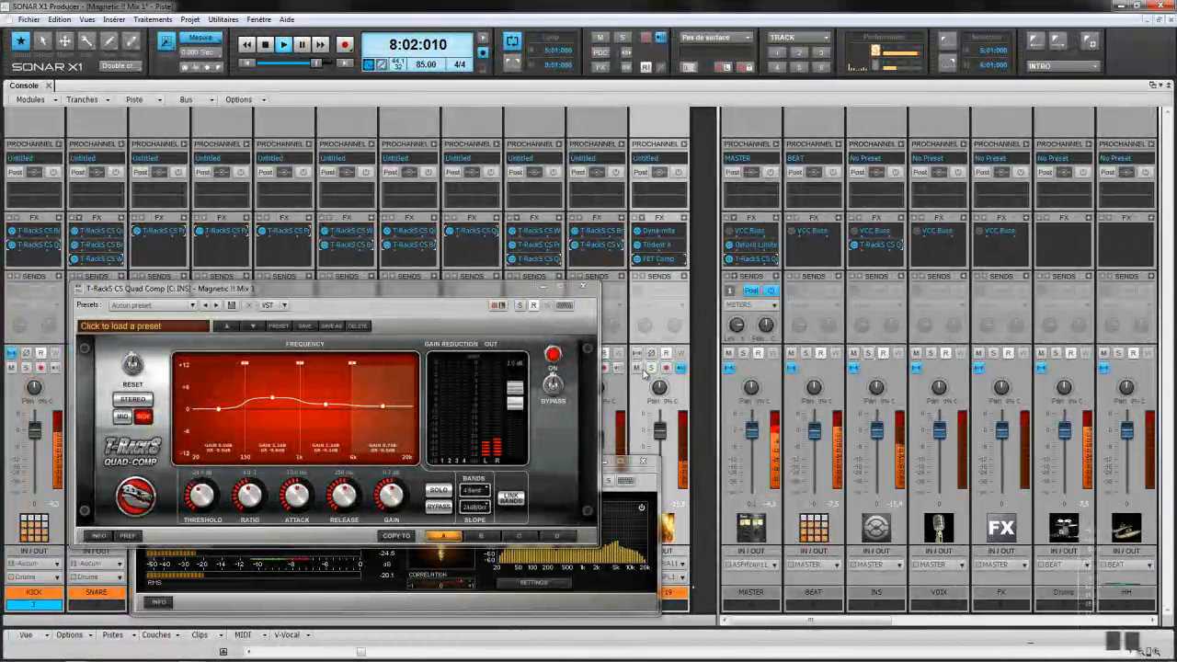
Step: Solo Piste 19 with Dim Solo enabled, then solo the INS bus
{"action": "left_click", "coordinate": [651, 368]}
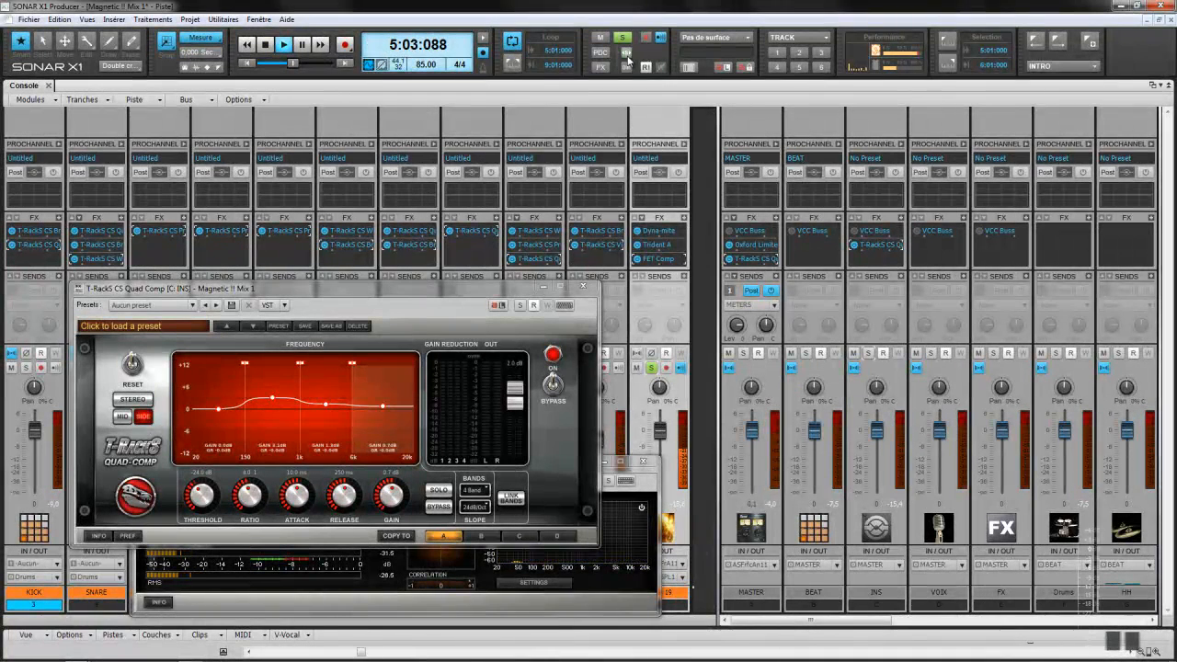
{"action": "left_click", "coordinate": [627, 70]}
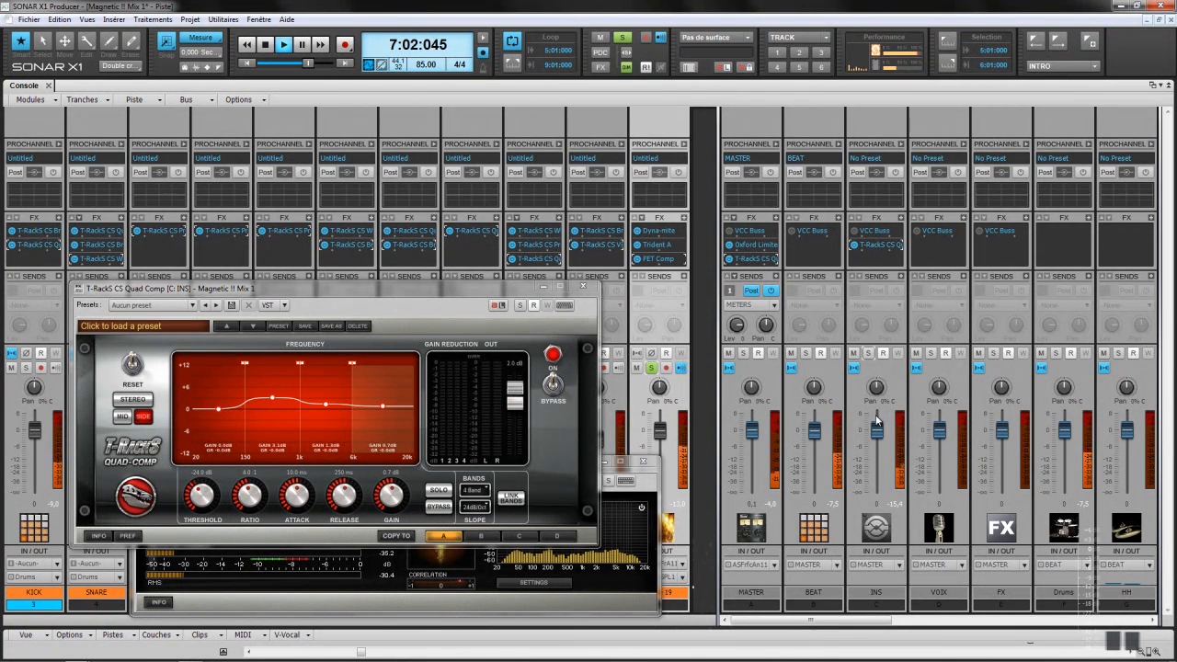
{"action": "left_click", "coordinate": [868, 354]}
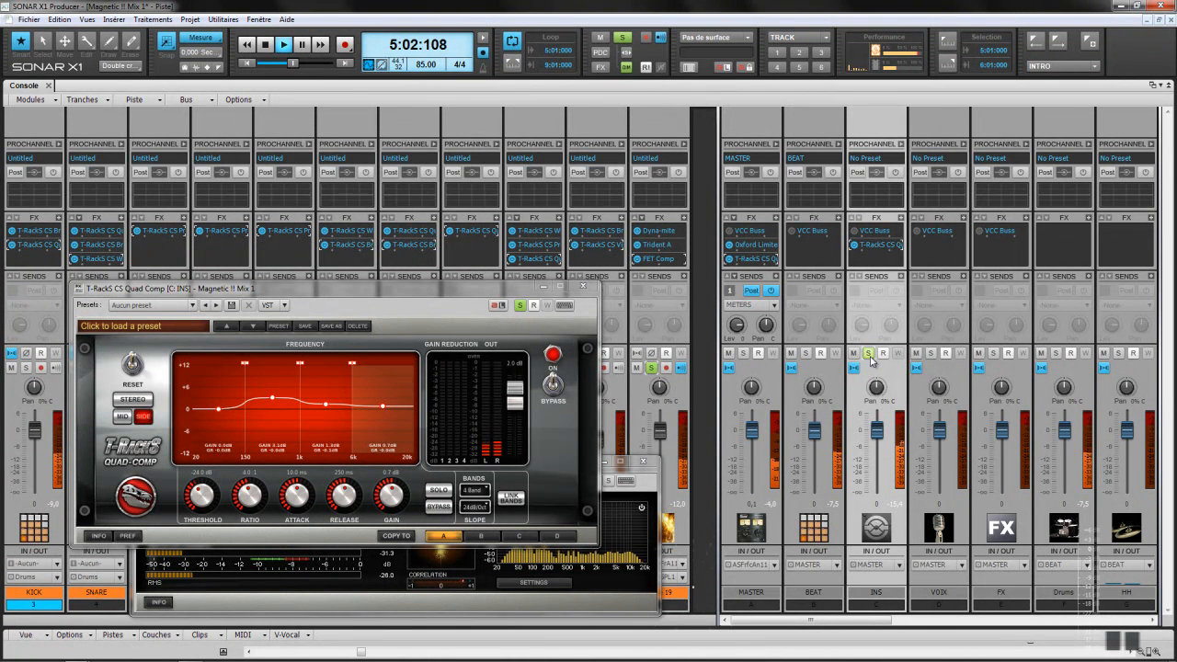
{"action": "left_click", "coordinate": [868, 354]}
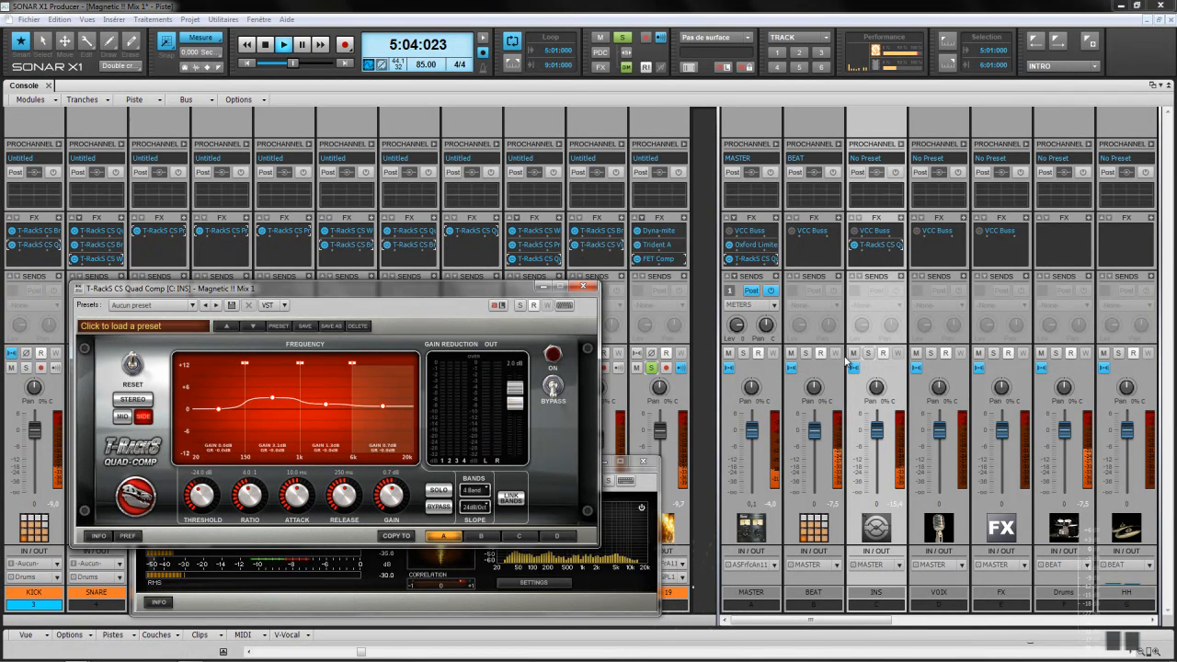
{"action": "left_click", "coordinate": [868, 353]}
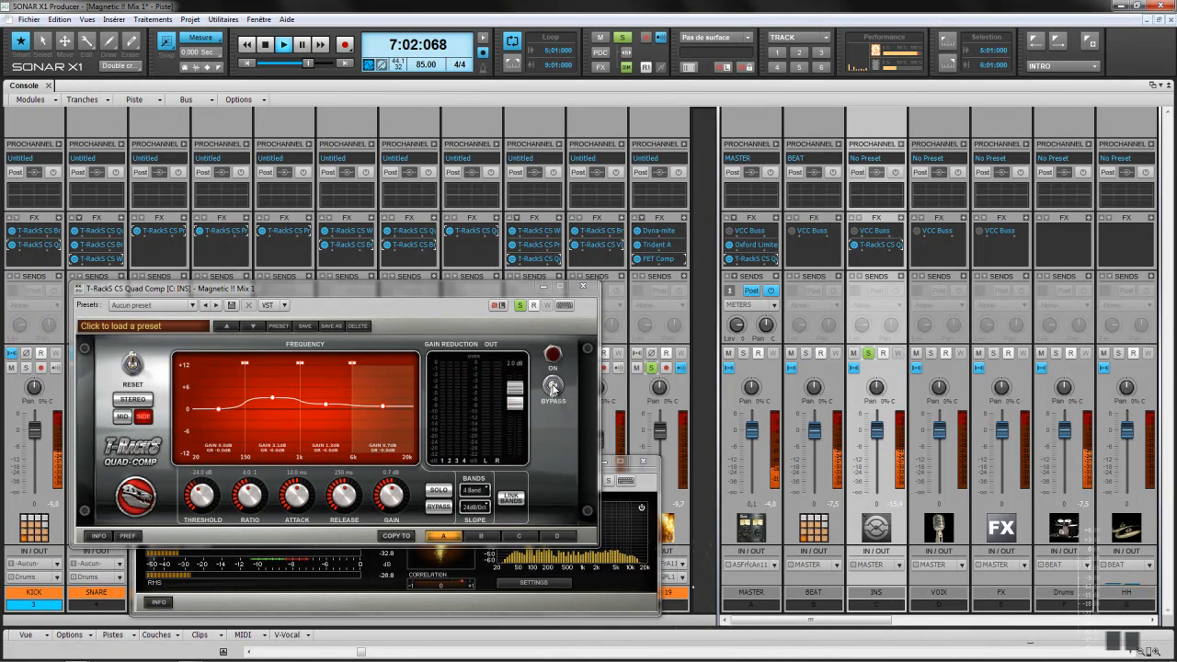
Step: A/B the INS bus Quad Comp against bypass, leave it engaged, and unsolo INS
{"action": "left_click", "coordinate": [552, 387]}
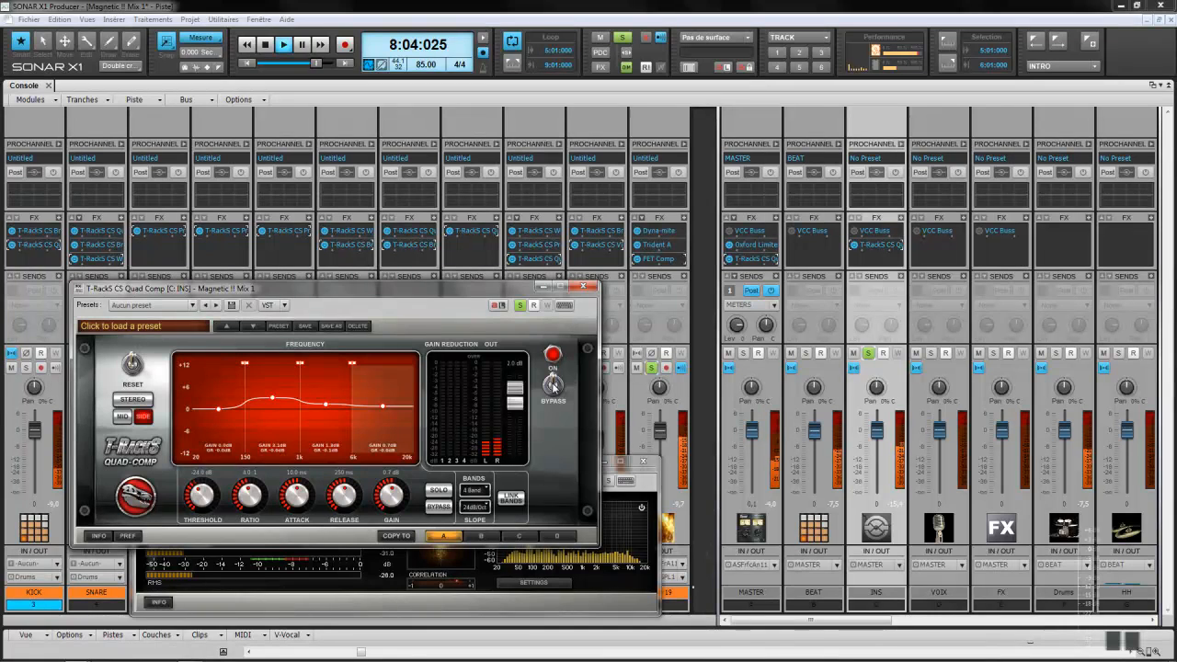
{"action": "left_click", "coordinate": [553, 387]}
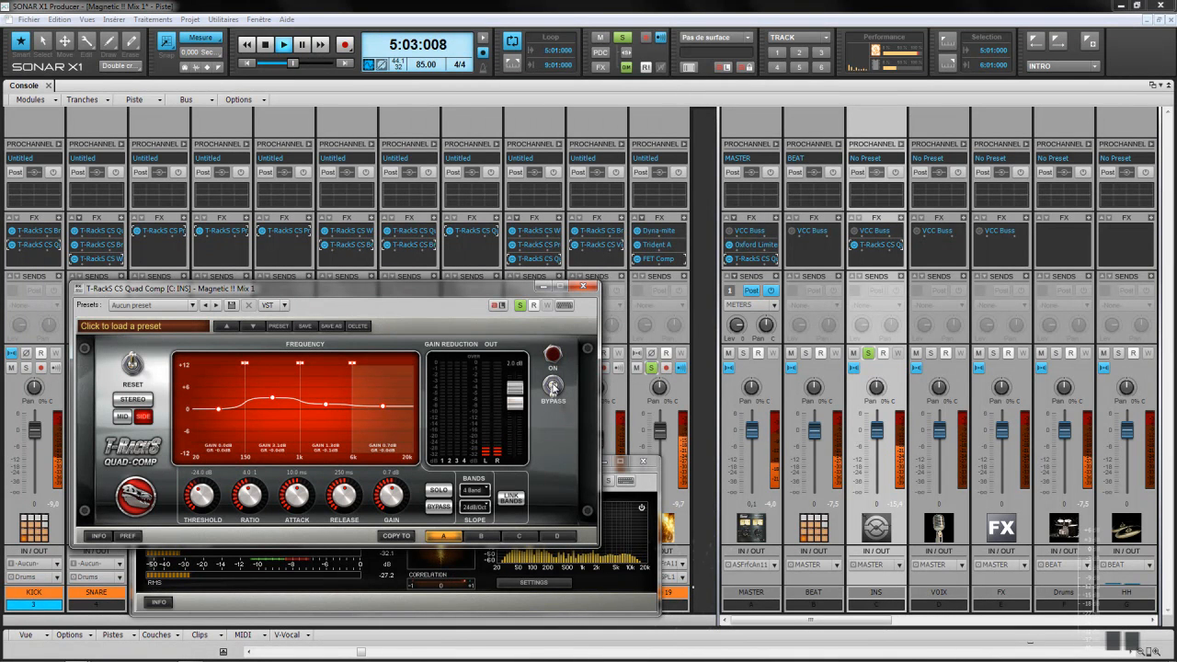
{"action": "left_click", "coordinate": [553, 387]}
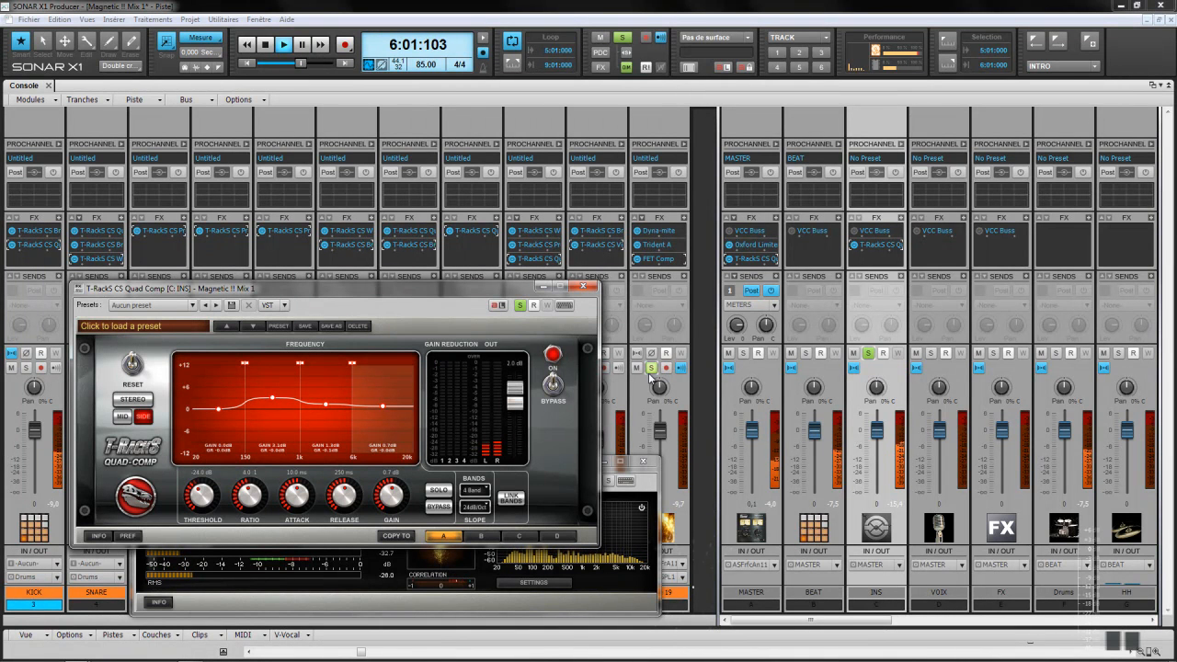
{"action": "left_click", "coordinate": [868, 353]}
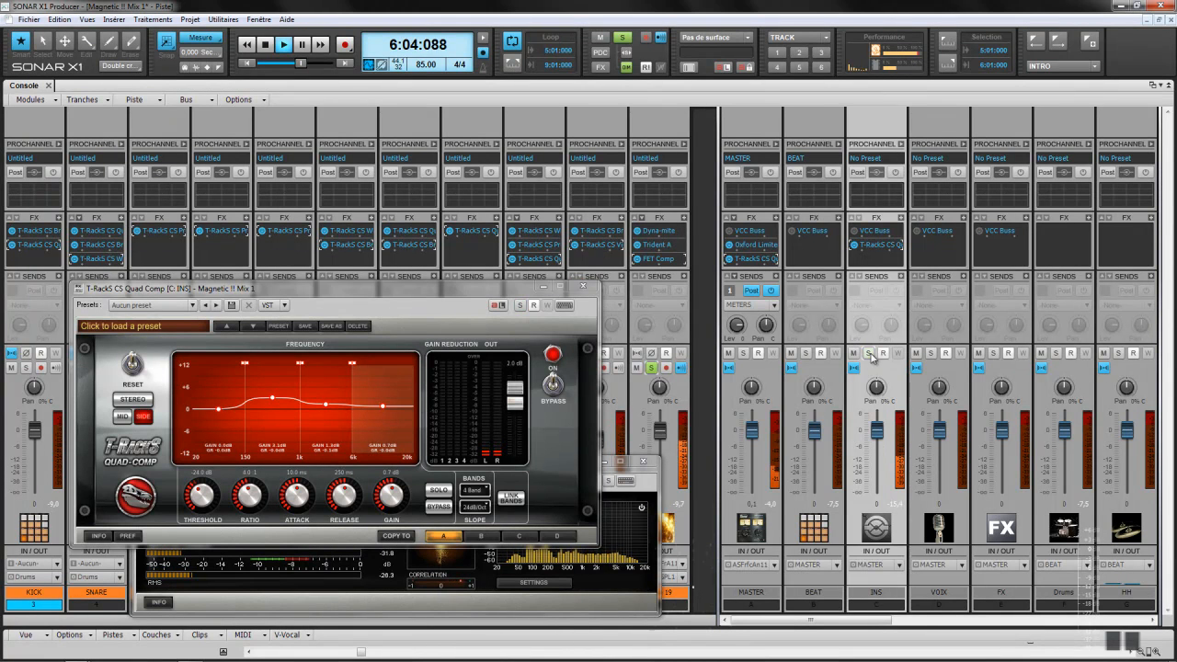
Step: Compare the Quad Comp against bypass once more, then solo the Drums bus
{"action": "left_click", "coordinate": [657, 373]}
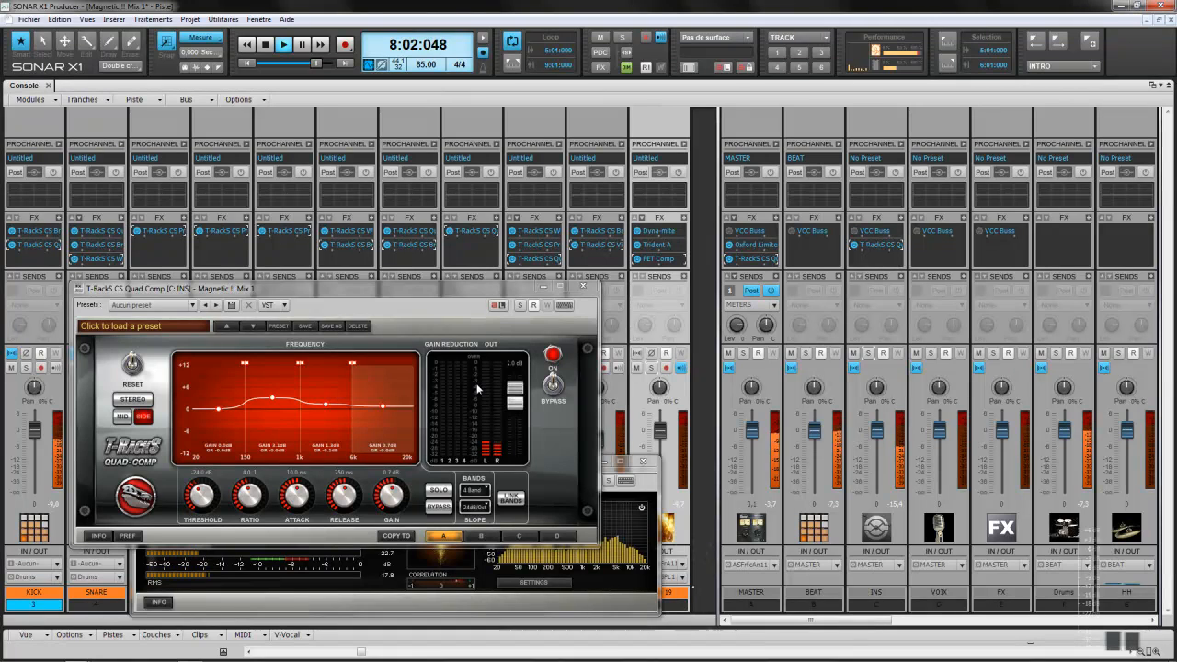
{"action": "left_click", "coordinate": [552, 387]}
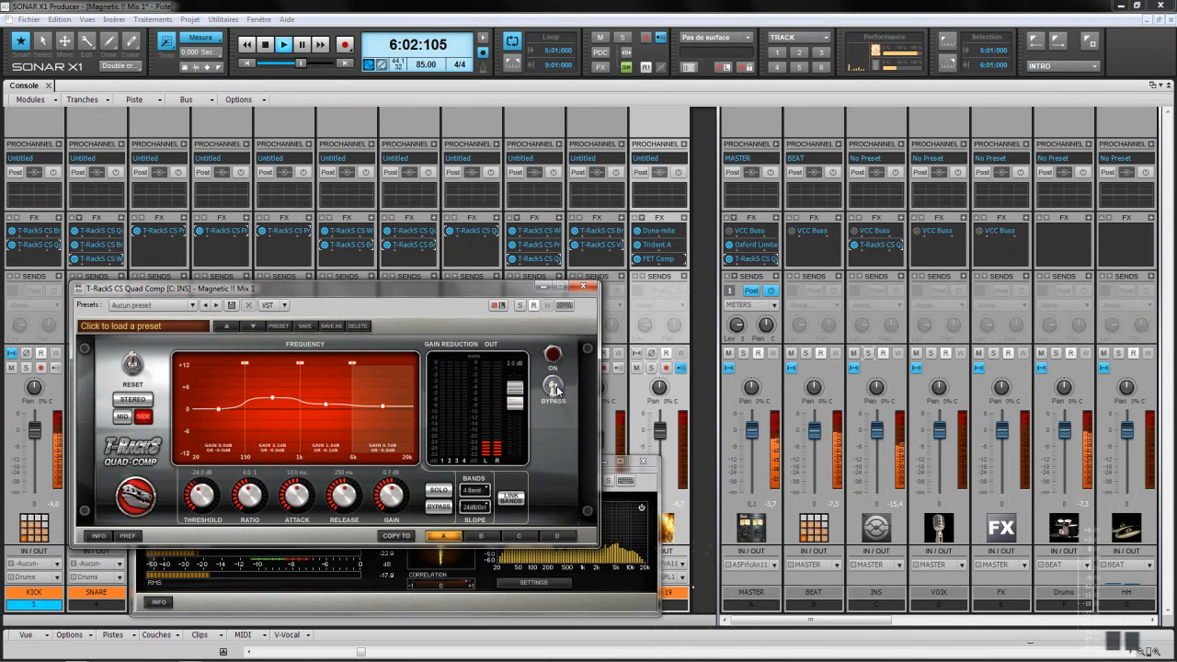
{"action": "left_click", "coordinate": [556, 386]}
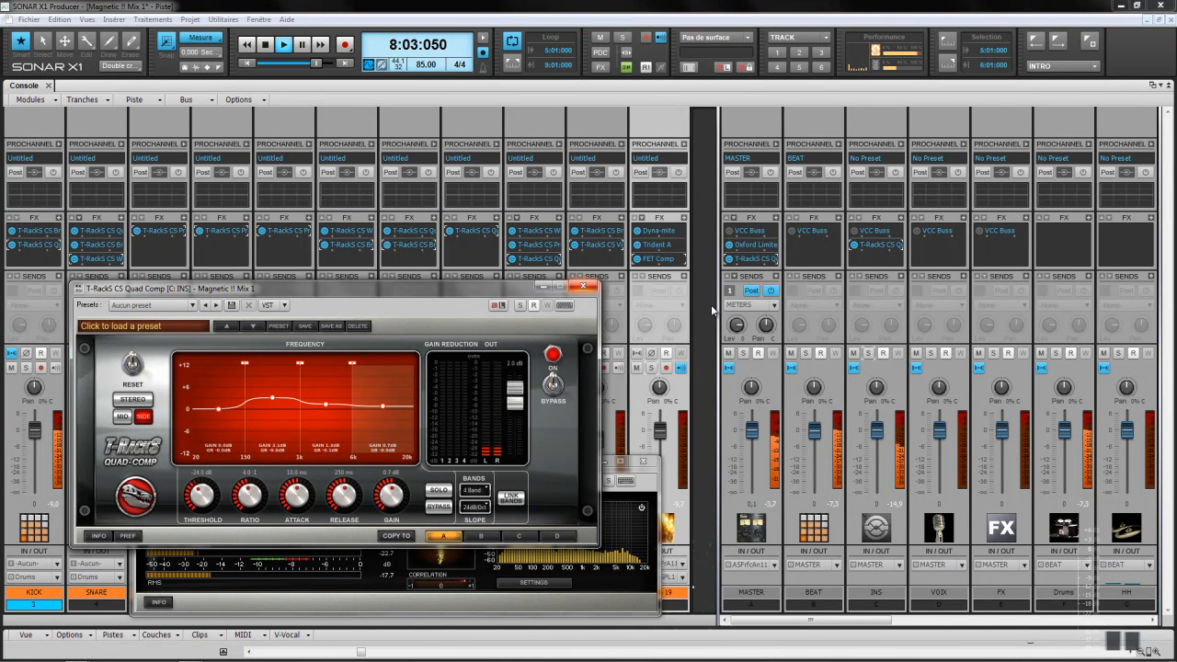
{"action": "left_click", "coordinate": [1058, 353]}
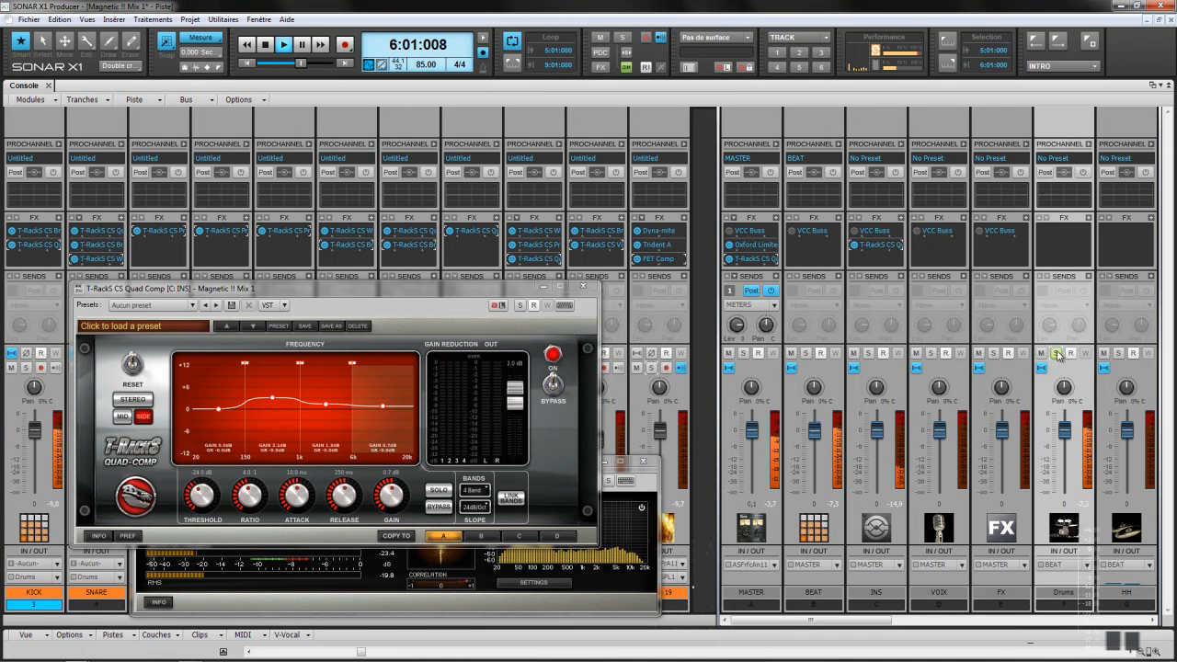
Step: Close the Quad Comp and Metering windows and solo Piste 19
{"action": "left_click", "coordinate": [582, 287]}
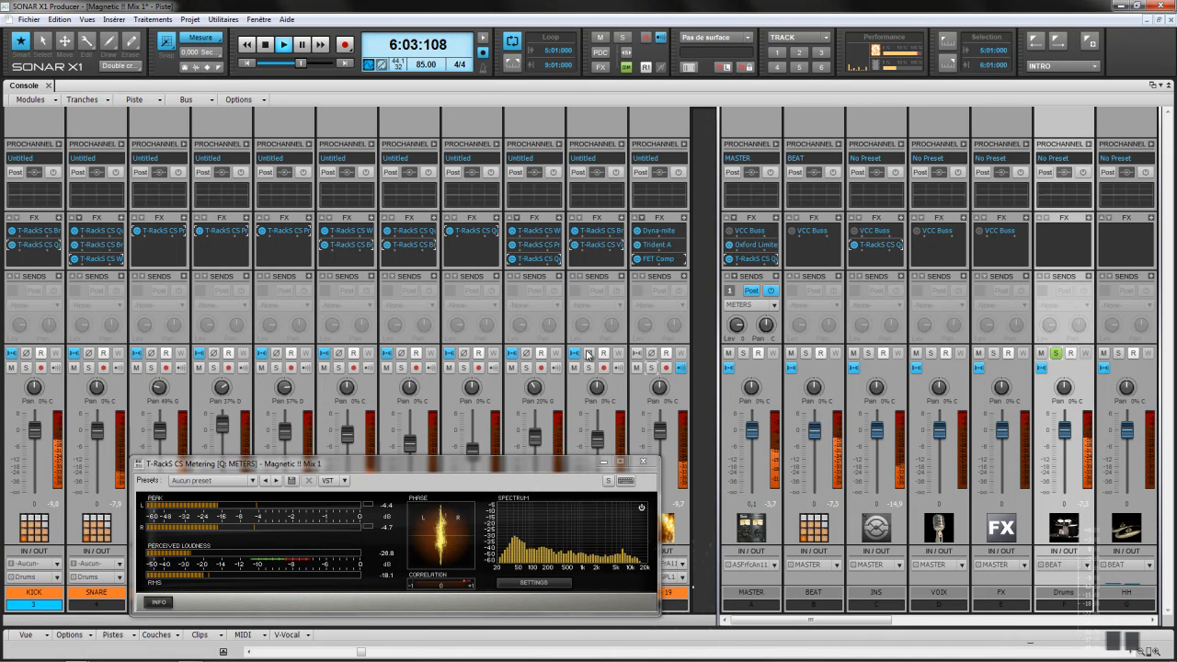
{"action": "left_click", "coordinate": [643, 461]}
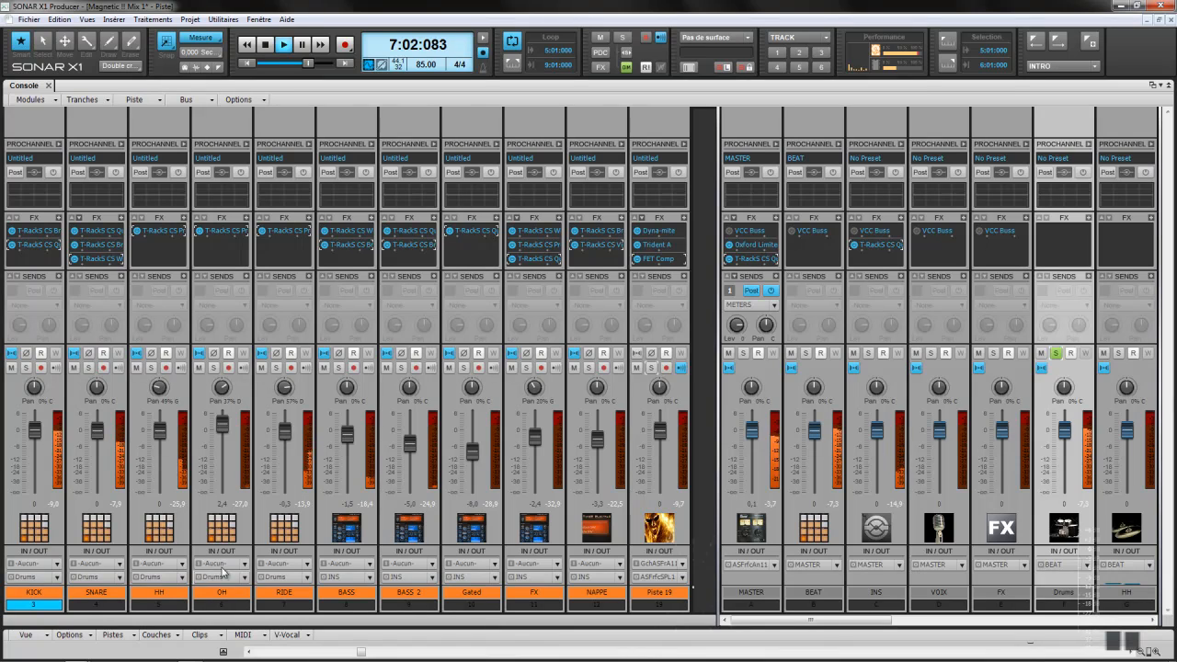
{"action": "left_click", "coordinate": [651, 368]}
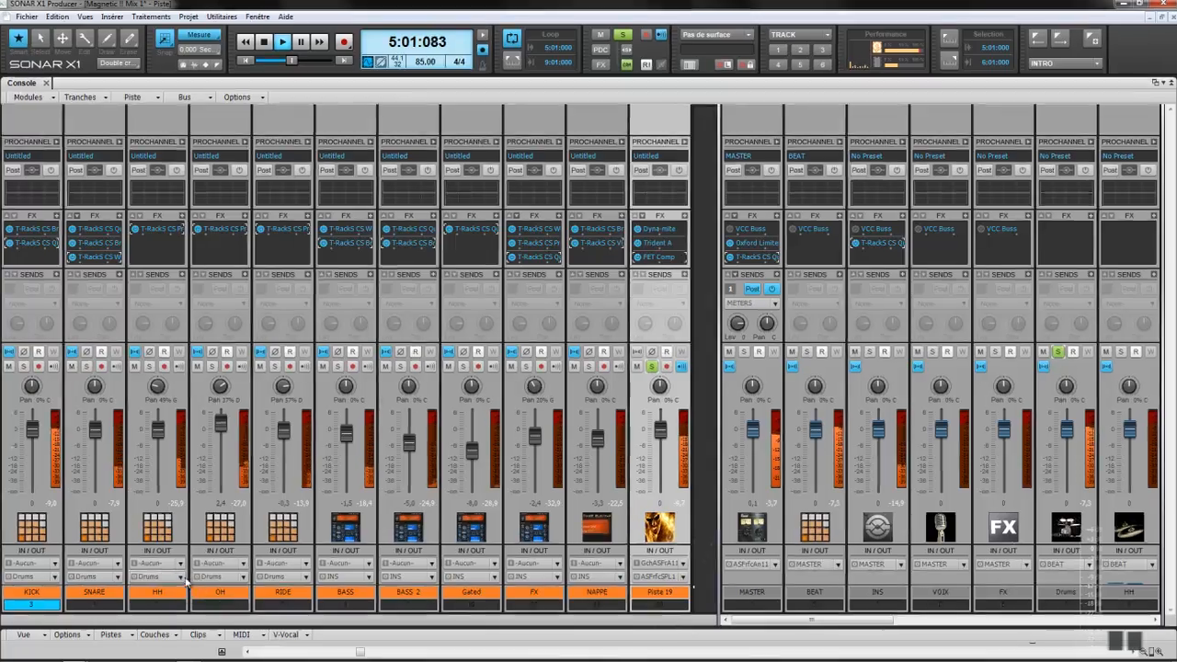
Step: Route the OH and RIDE tracks' outputs to the HH bus instead of Drums
{"action": "left_click", "coordinate": [200, 578]}
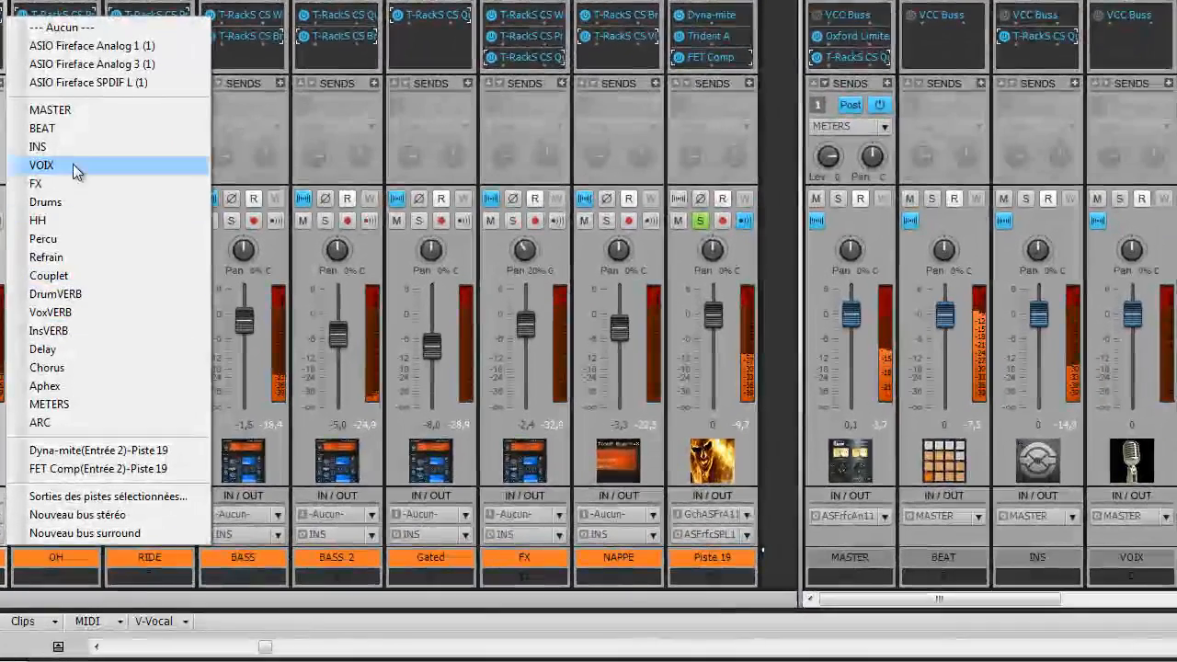
{"action": "left_click", "coordinate": [58, 205]}
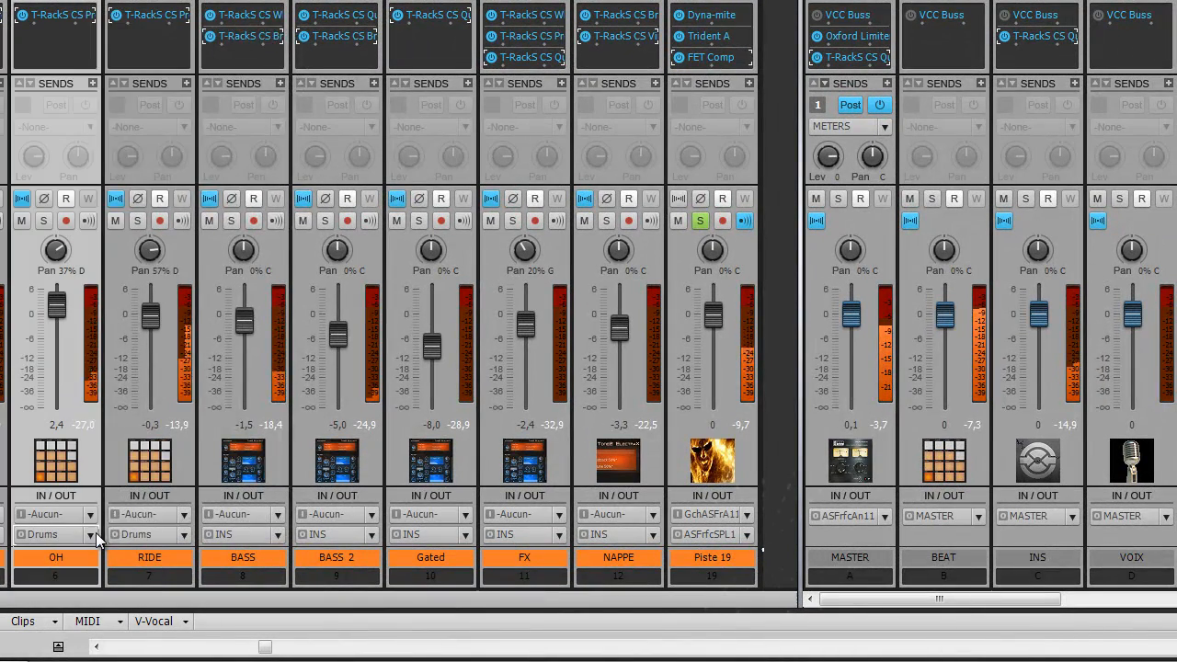
{"action": "left_click", "coordinate": [113, 534]}
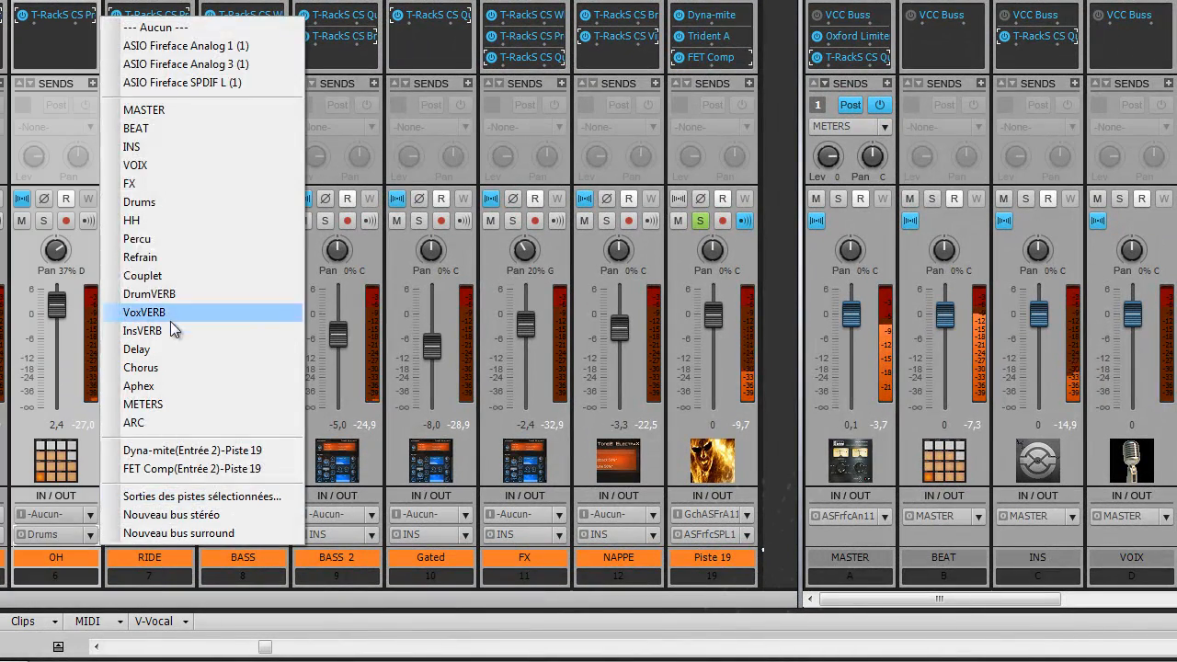
{"action": "left_click", "coordinate": [158, 219]}
{"action": "left_click", "coordinate": [184, 534]}
{"action": "left_click", "coordinate": [257, 225]}
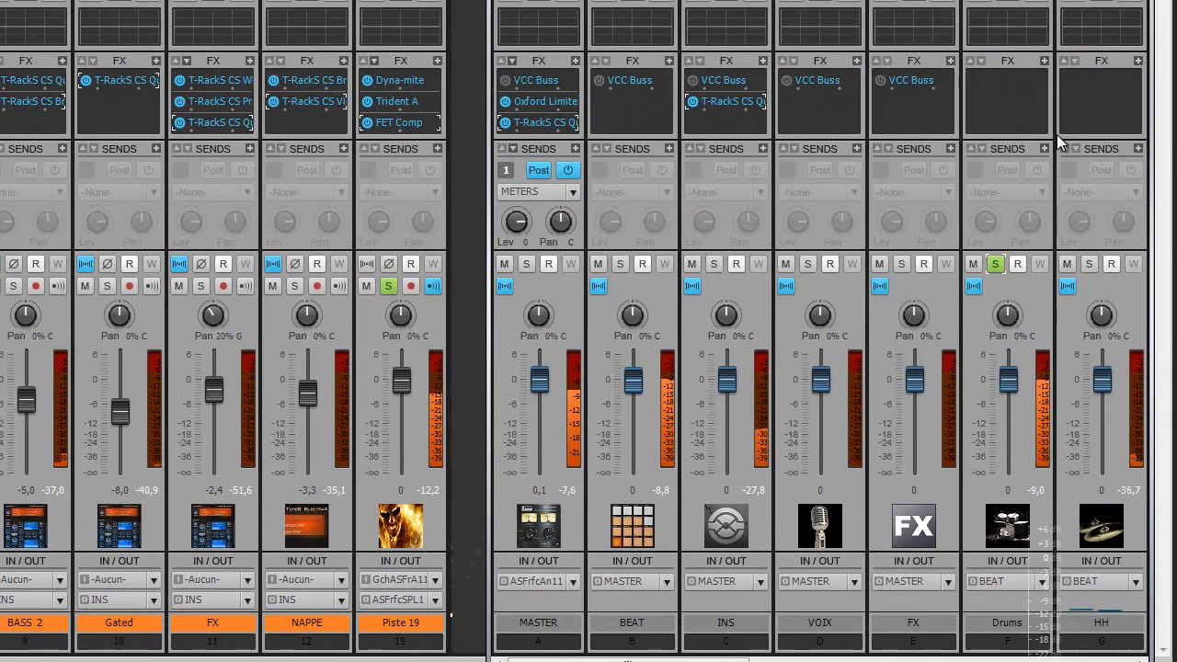
Step: Insert T-RackS CS Quad Comp on the Drums bus and load the Drums Buss preset
{"action": "right_click", "coordinate": [1100, 59]}
{"action": "mouse_move", "coordinate": [1074, 70]}
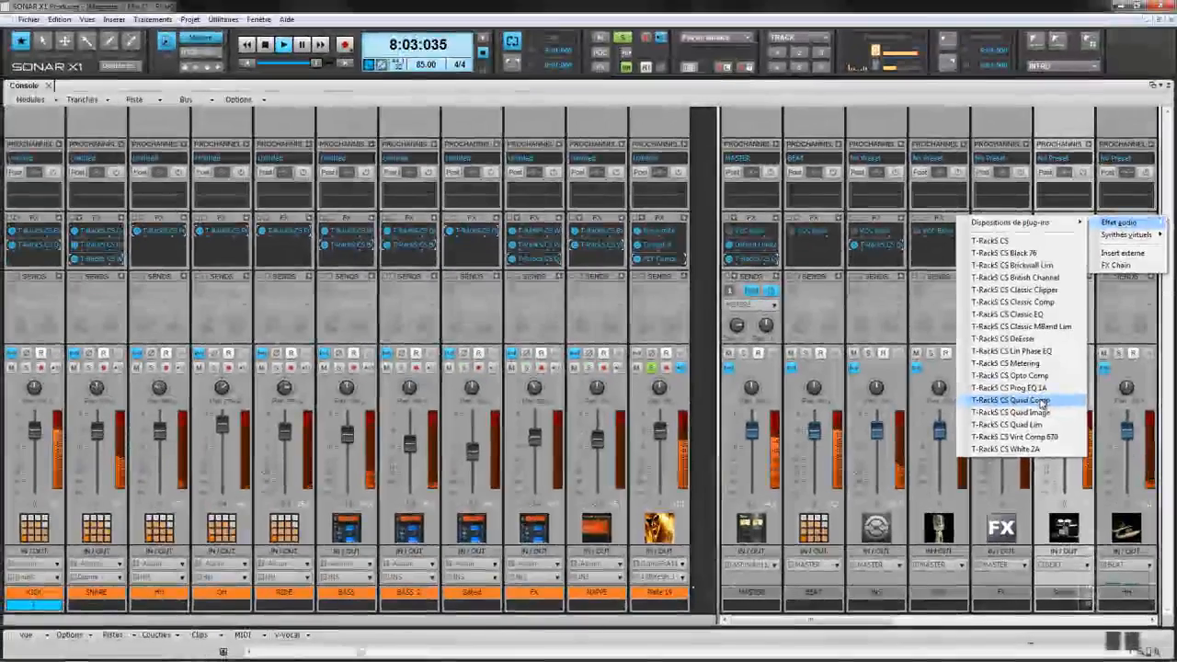
{"action": "left_click", "coordinate": [972, 336]}
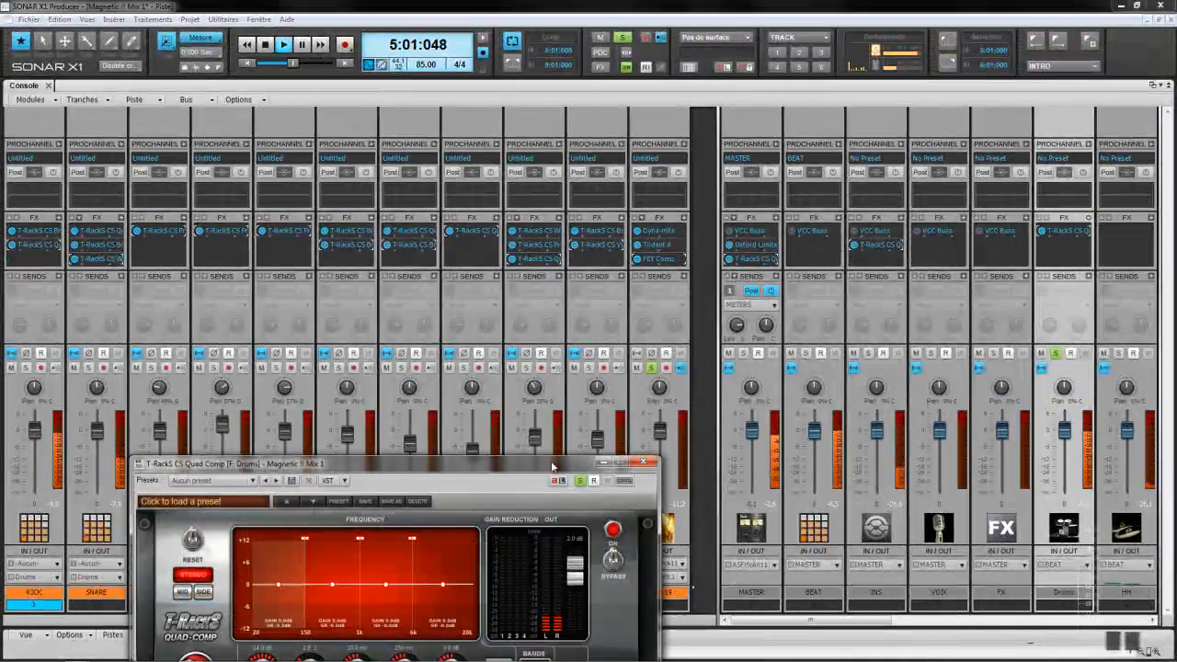
{"action": "left_click_drag", "start_coordinate": [239, 467], "coordinate": [186, 272]}
{"action": "left_click", "coordinate": [154, 309]}
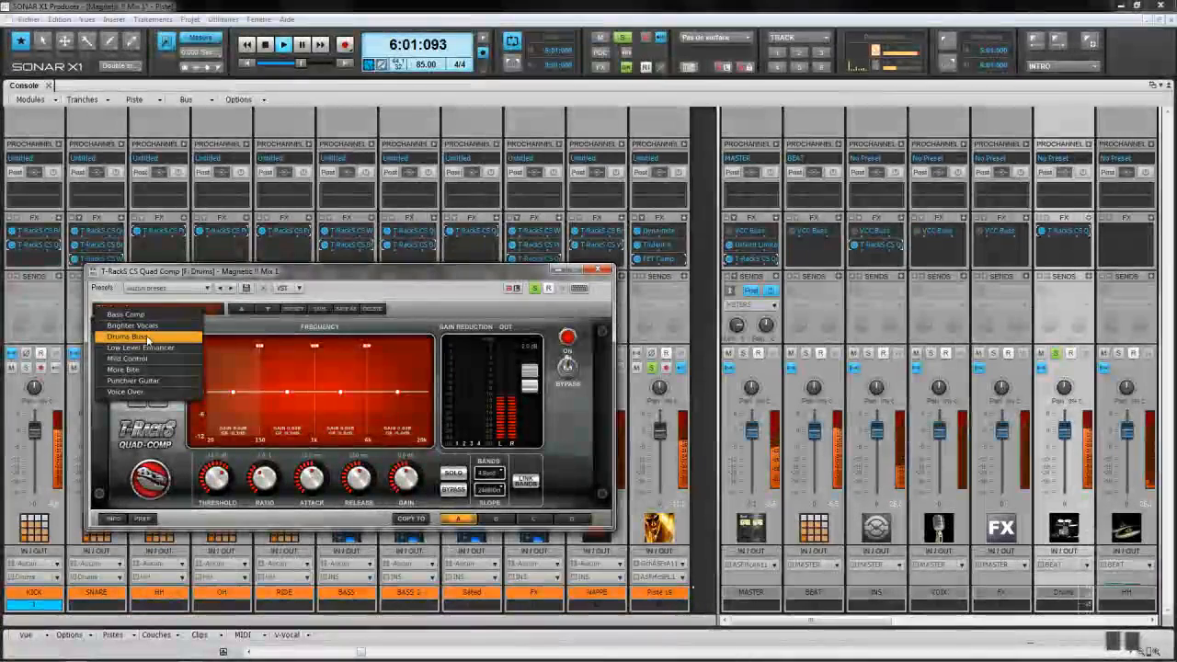
{"action": "left_click", "coordinate": [147, 338]}
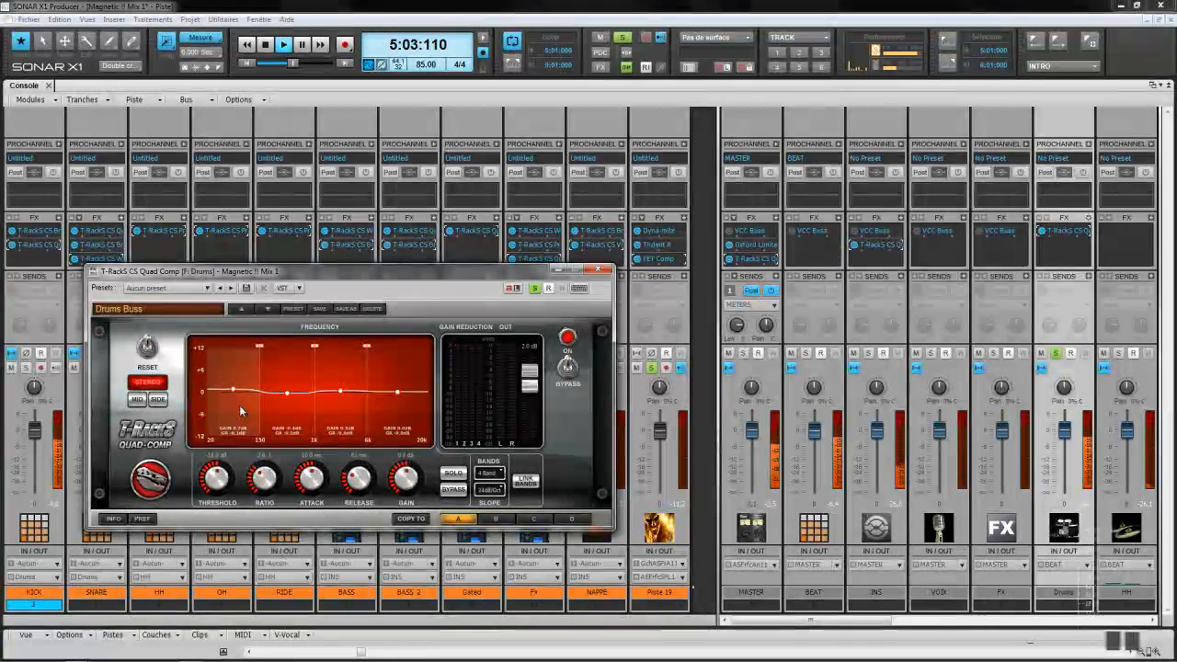
Step: Lower the threshold to about -21.7 dB, A/B against bypass, then solo the BEAT bus
{"action": "left_click_drag", "start_coordinate": [223, 471], "coordinate": [217, 480]}
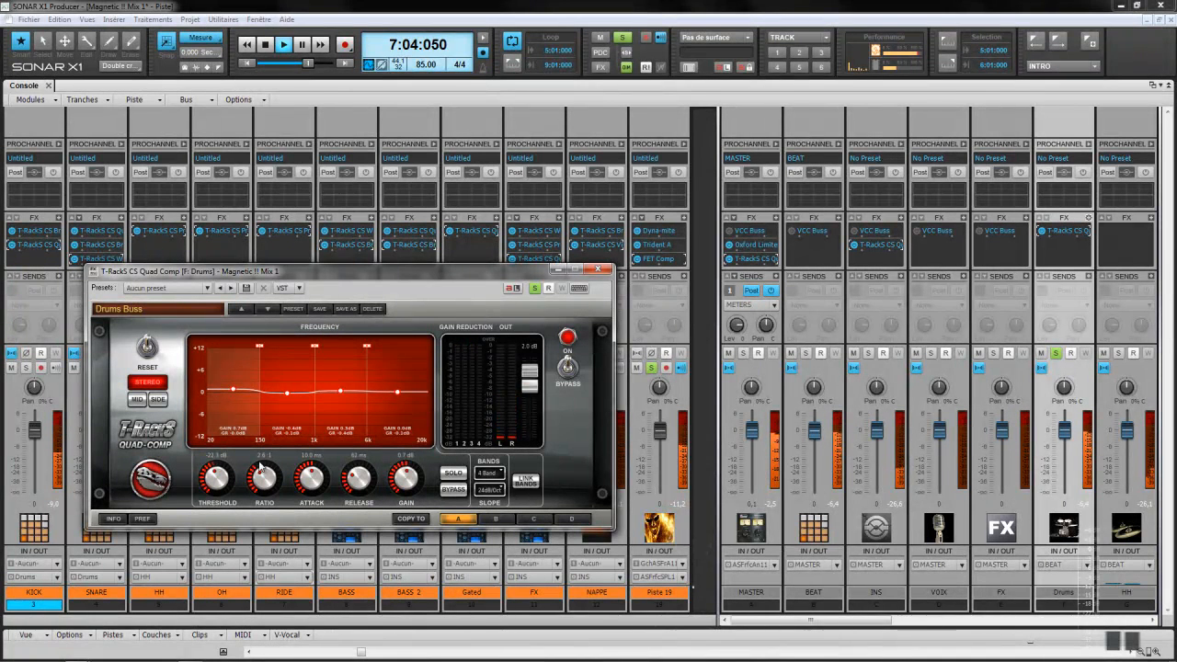
{"action": "left_click", "coordinate": [569, 370]}
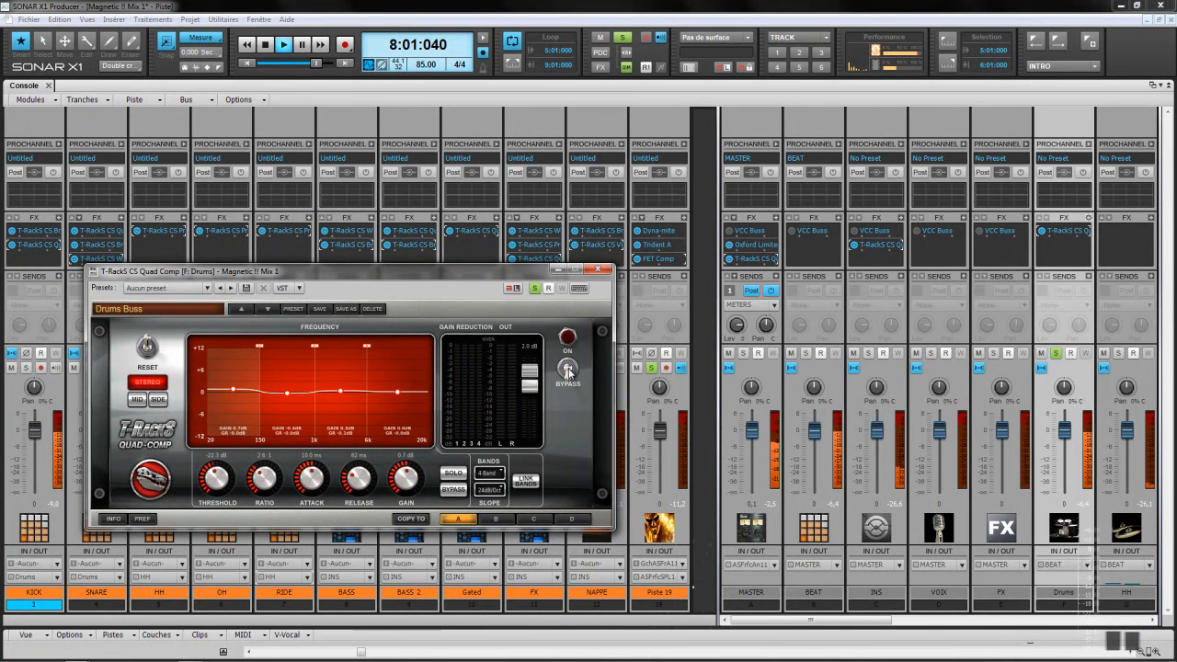
{"action": "left_click", "coordinate": [568, 370]}
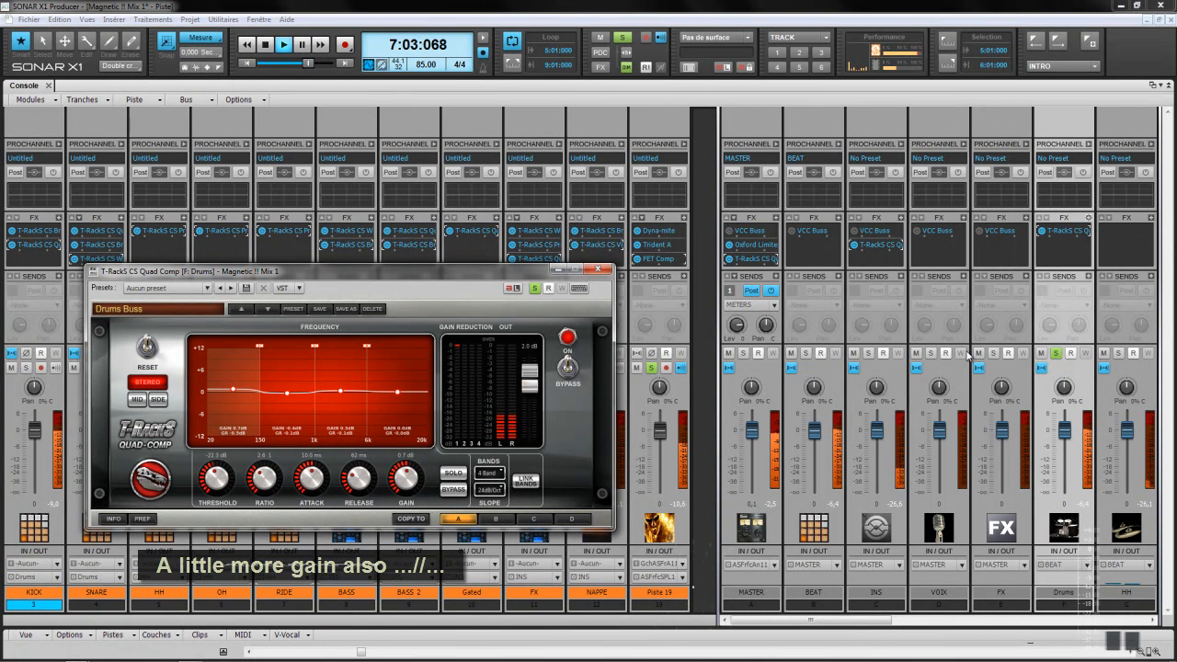
{"action": "left_click", "coordinate": [805, 355]}
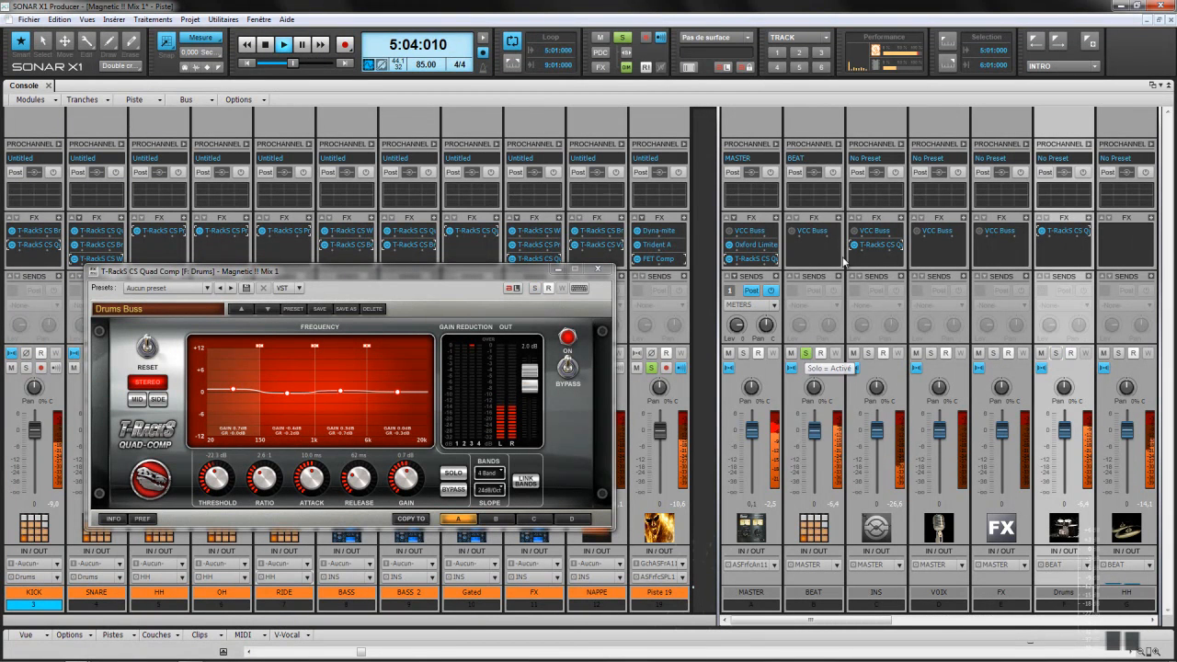
Step: Insert T-RackS CS Opto Comp on the BEAT bus and position its window
{"action": "right_click", "coordinate": [838, 218]}
{"action": "mouse_move", "coordinate": [883, 223]}
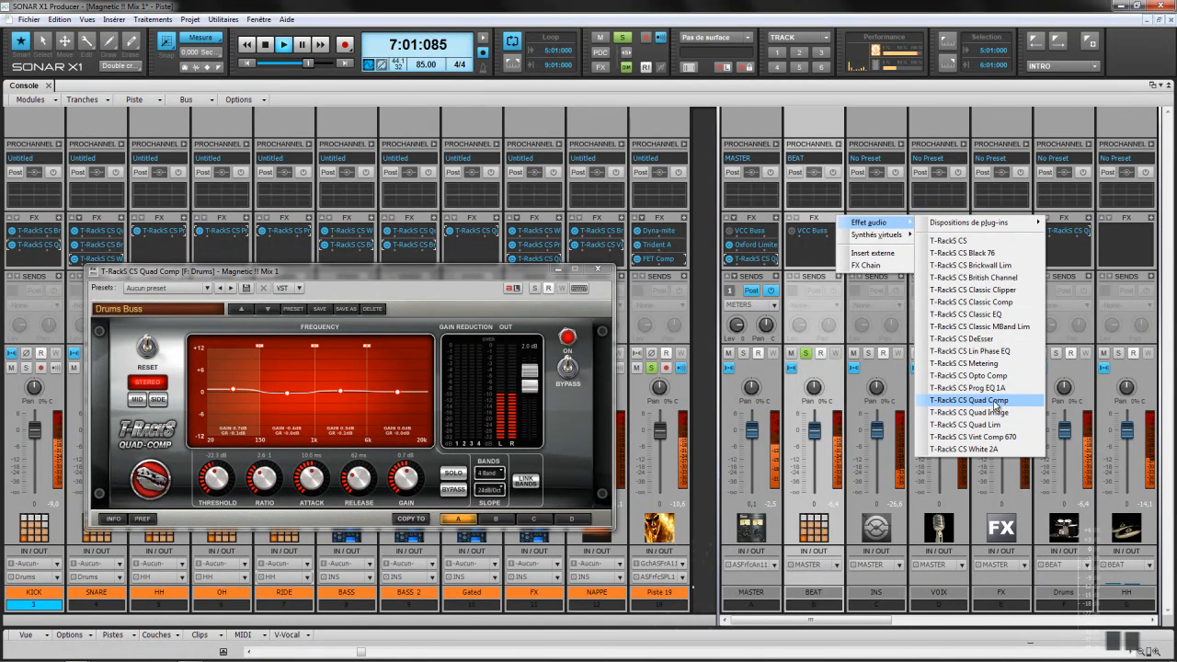
{"action": "left_click_drag", "start_coordinate": [1001, 375], "coordinate": [1001, 376]}
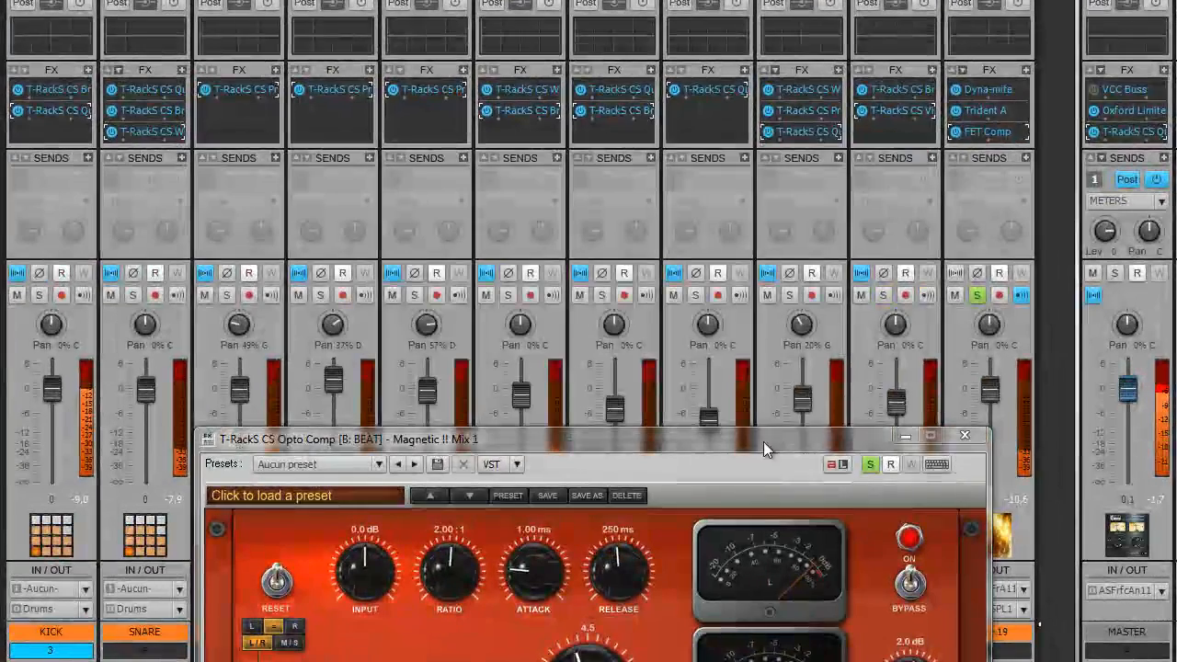
{"action": "left_click_drag", "start_coordinate": [763, 432], "coordinate": [726, 136]}
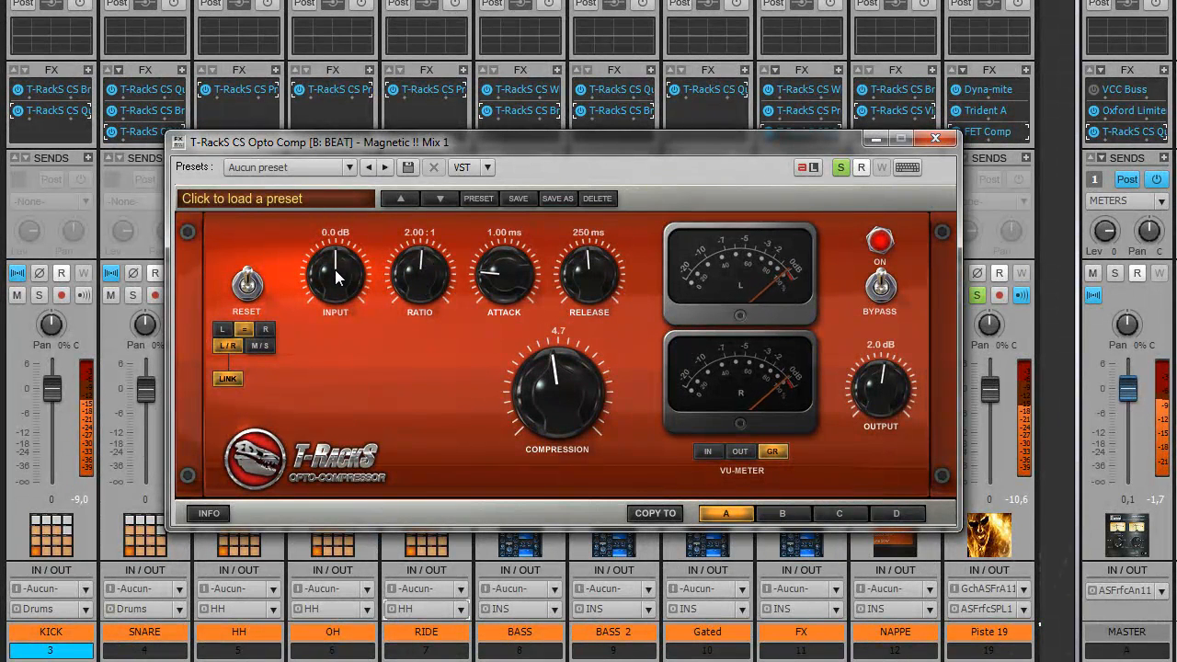
Step: Set the Opto Comp input gain to 8.3 dB and lower the output to -5.6 dB
{"action": "left_click_drag", "start_coordinate": [335, 276], "coordinate": [337, 267]}
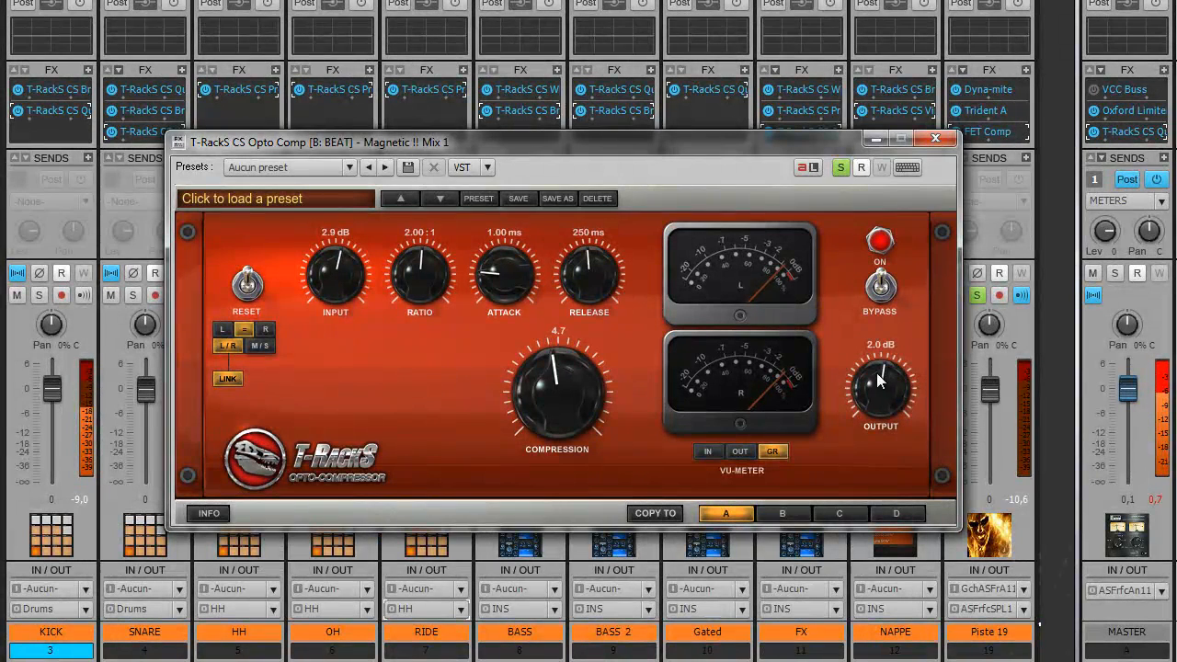
{"action": "left_click_drag", "start_coordinate": [880, 386], "coordinate": [878, 402]}
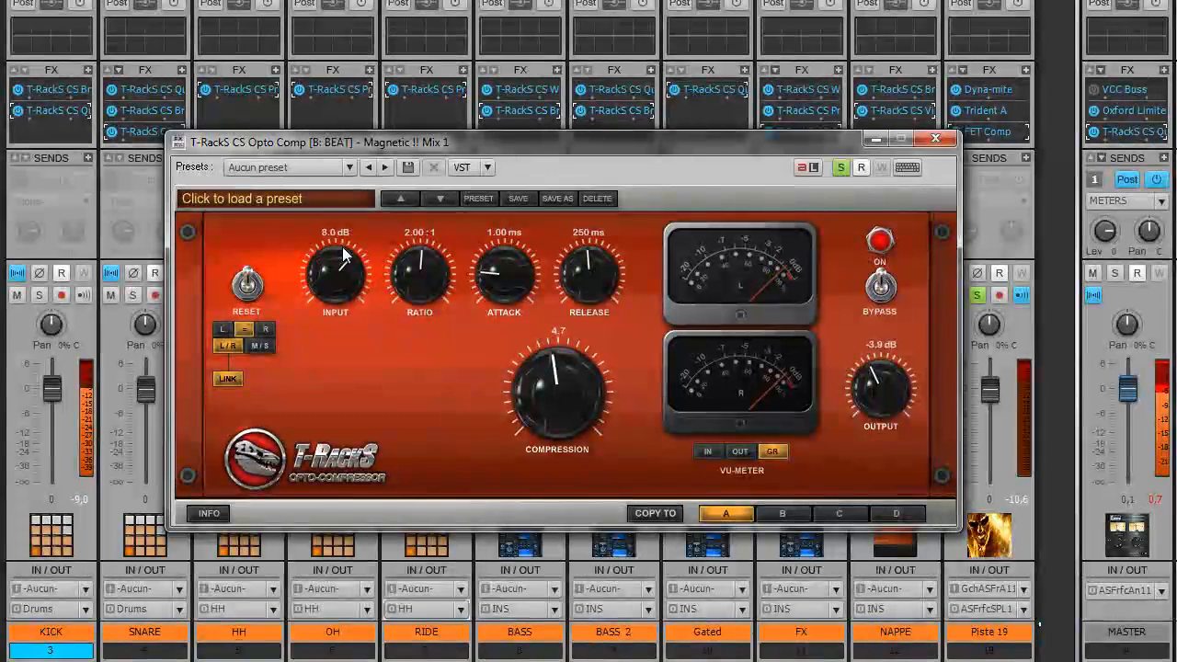
{"action": "left_click_drag", "start_coordinate": [343, 246], "coordinate": [343, 245]}
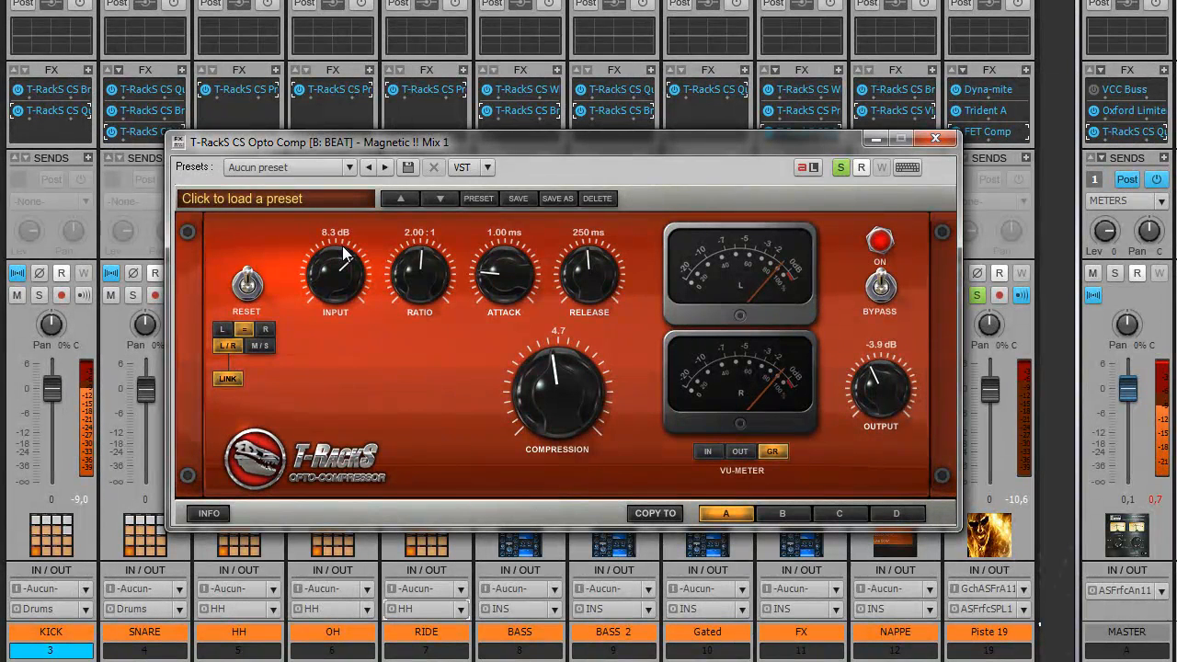
{"action": "left_click_drag", "start_coordinate": [873, 388], "coordinate": [868, 389]}
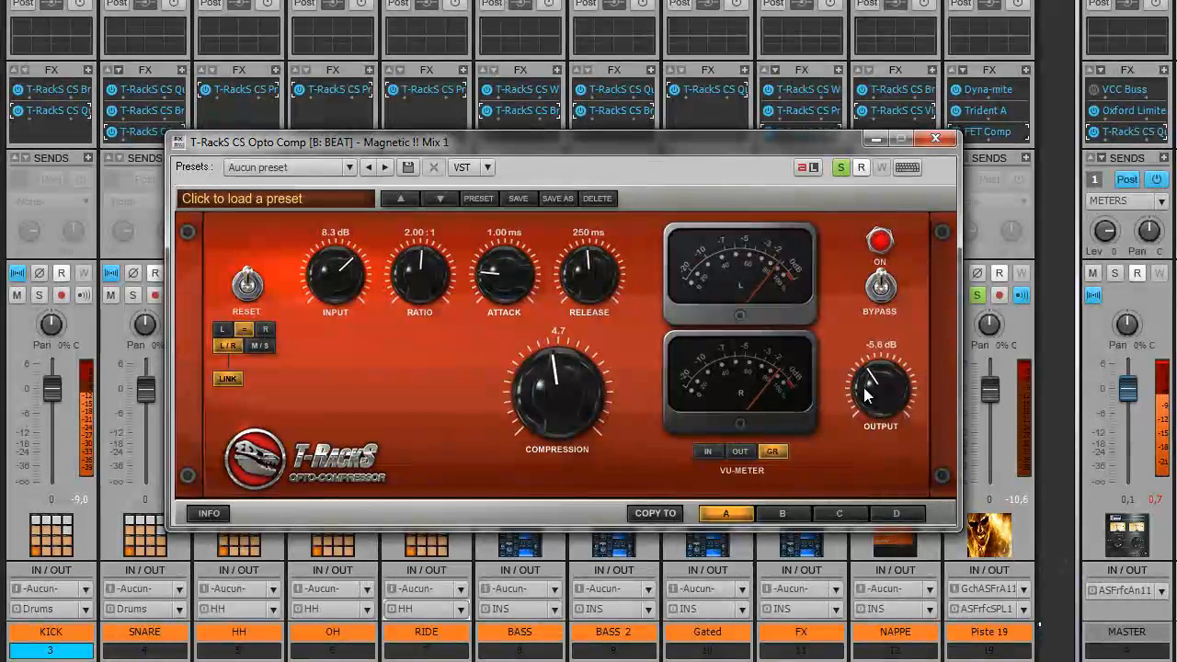
Step: A/B the Opto Comp against bypass twice, then move its window aside and unsolo BEAT
{"action": "left_click", "coordinate": [881, 288]}
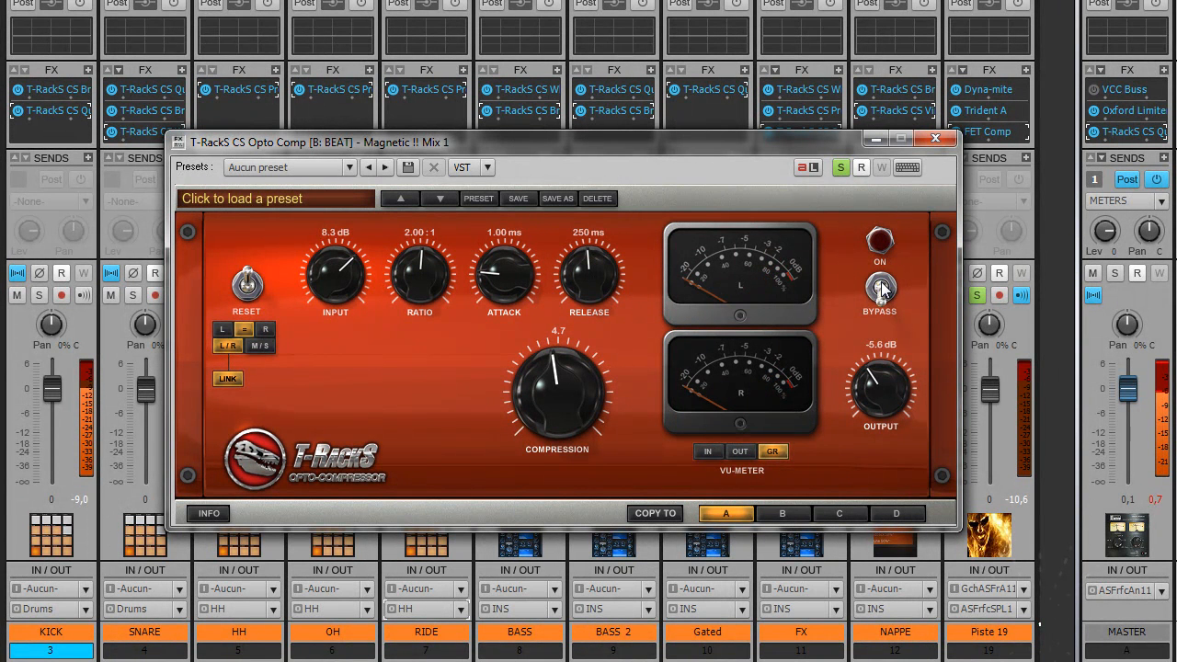
{"action": "left_click", "coordinate": [881, 287]}
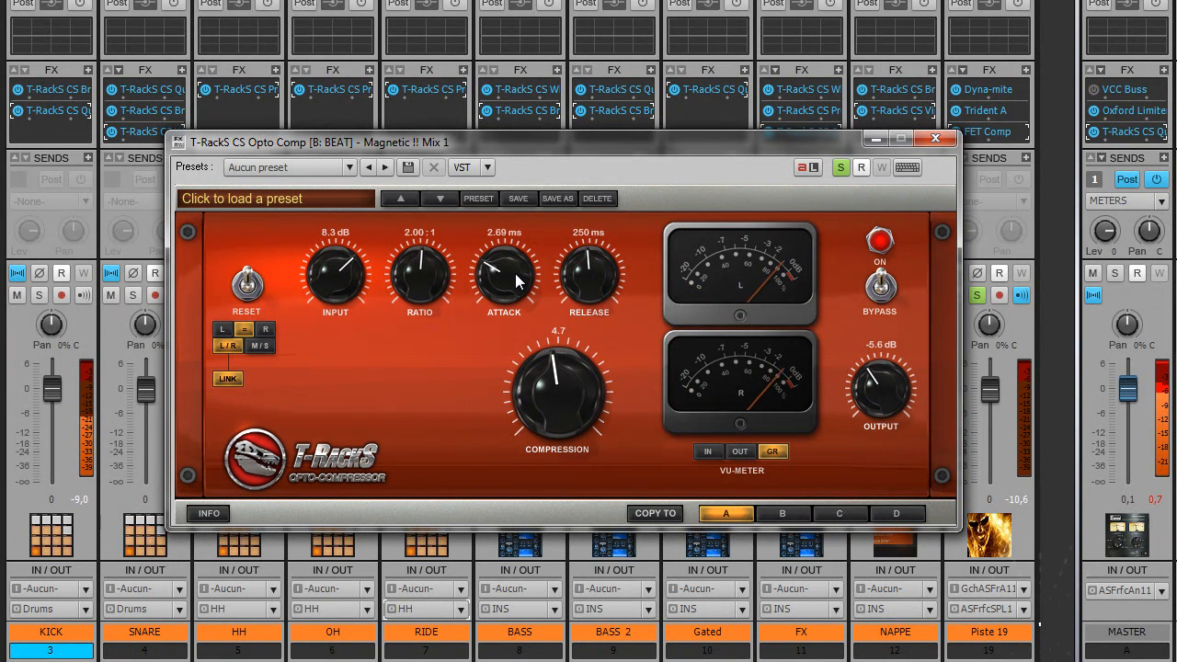
{"action": "scroll", "coordinate": [518, 281], "scroll_direction": "up", "scroll_amount": 2}
{"action": "scroll", "coordinate": [516, 281], "scroll_direction": "up", "scroll_amount": 2}
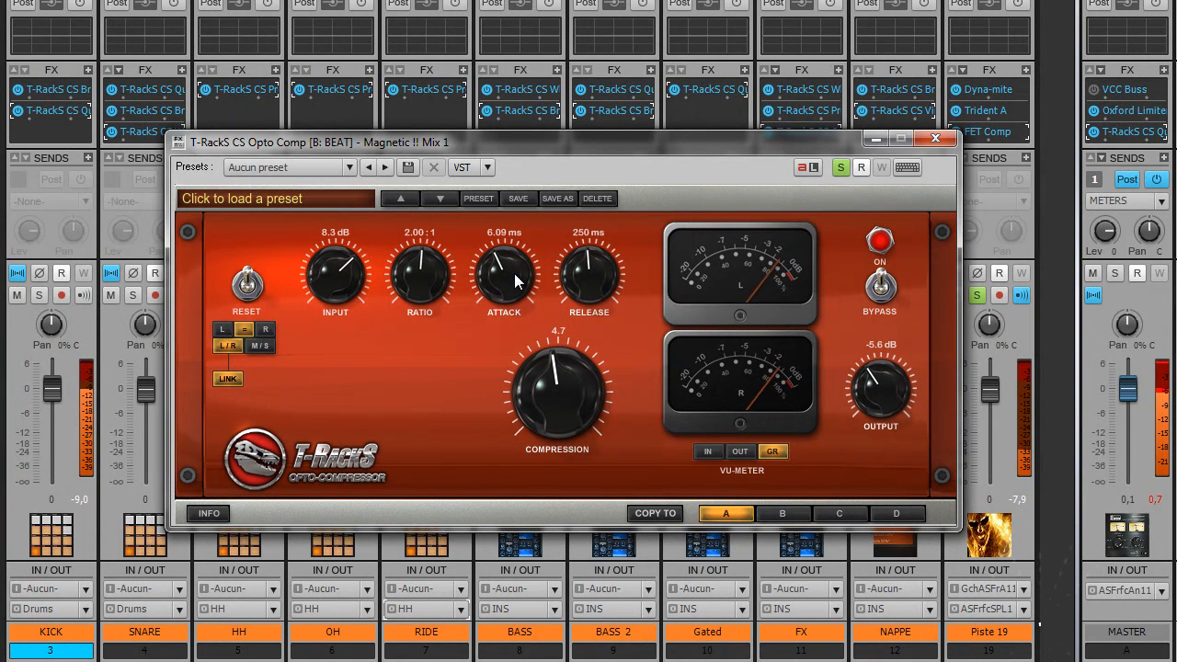
{"action": "scroll", "coordinate": [557, 390], "scroll_direction": "up", "scroll_amount": 3}
{"action": "scroll", "coordinate": [558, 394], "scroll_direction": "up", "scroll_amount": 2}
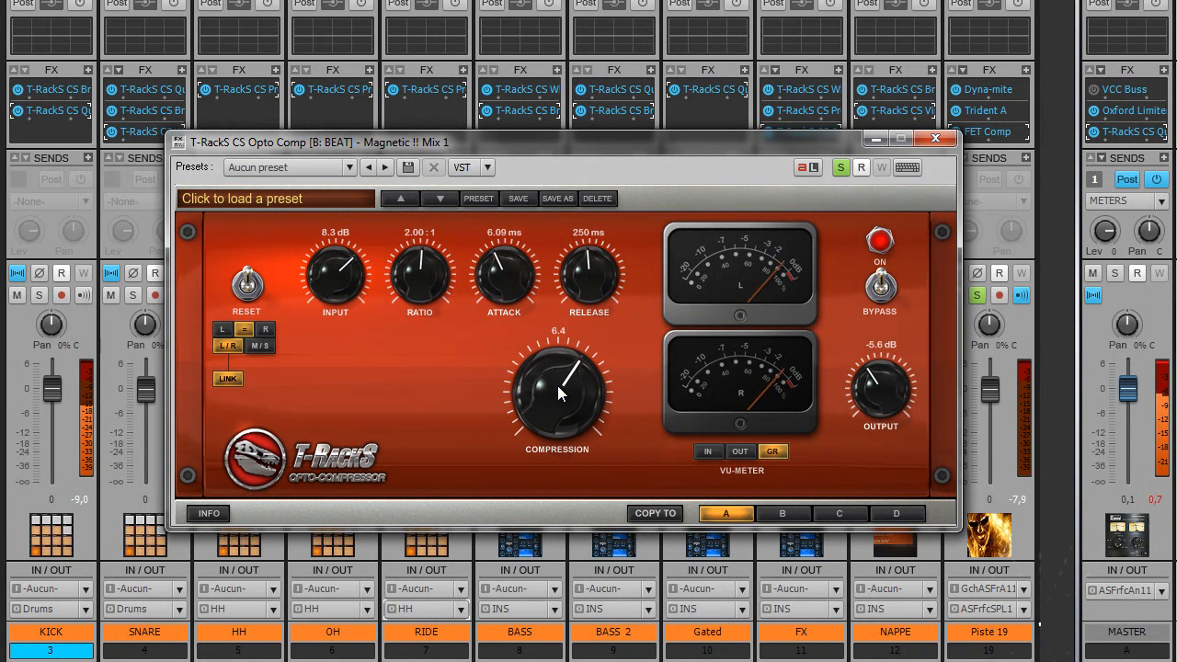
{"action": "scroll", "coordinate": [558, 393], "scroll_direction": "up", "scroll_amount": 1}
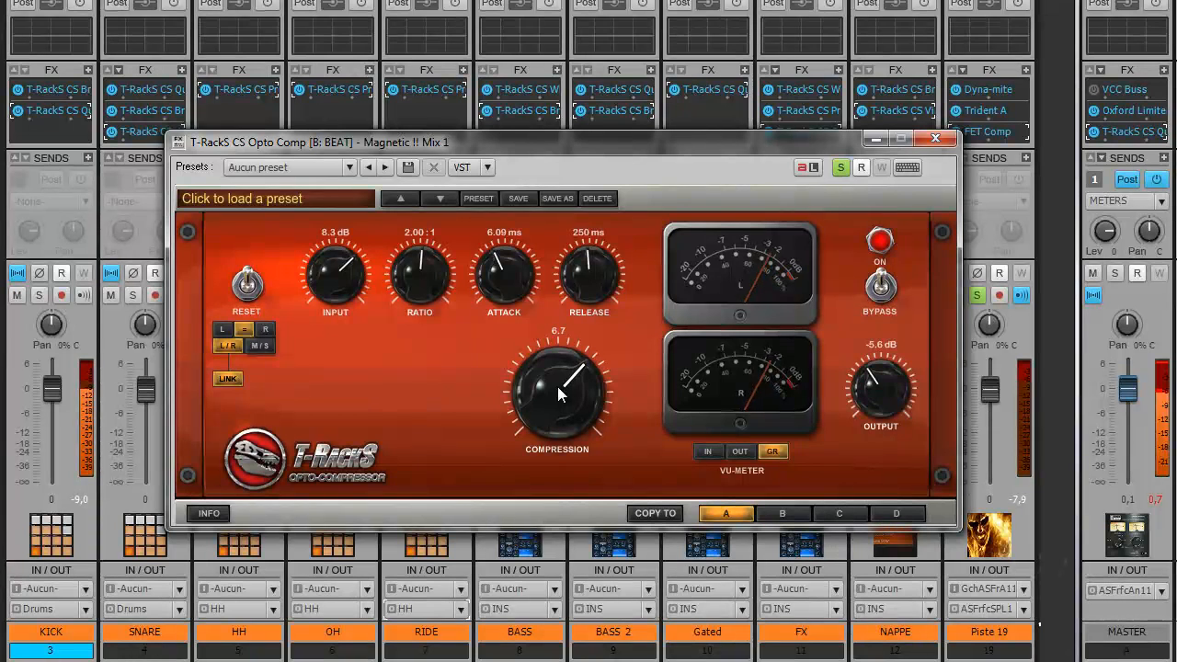
{"action": "left_click", "coordinate": [881, 290]}
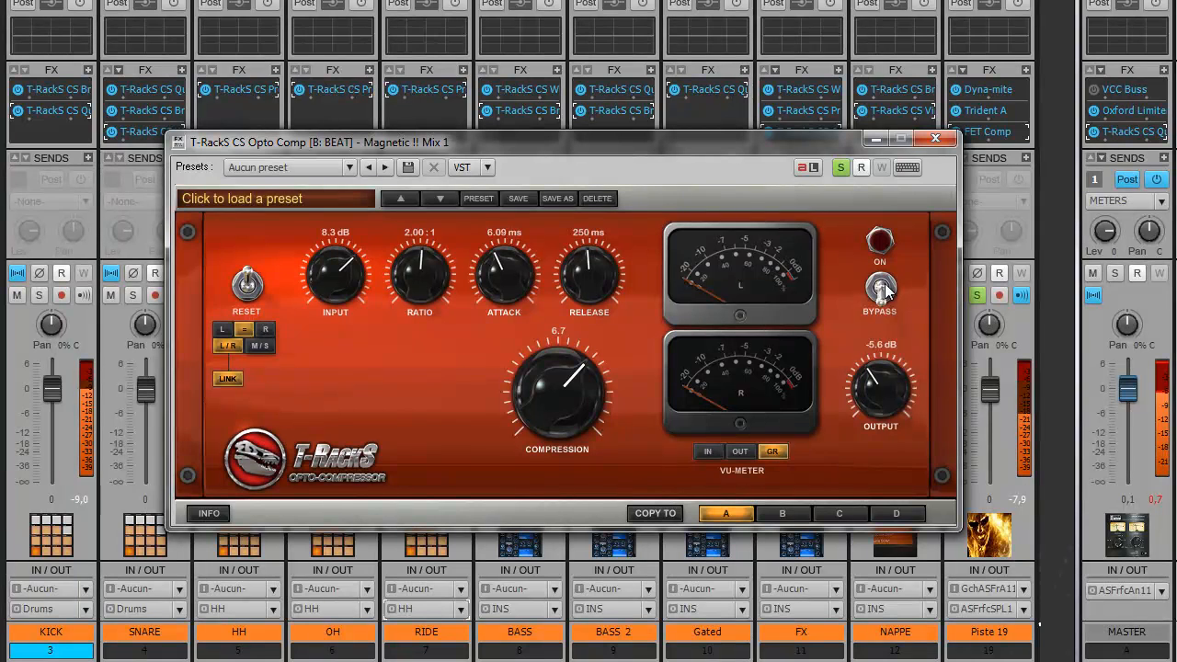
{"action": "left_click", "coordinate": [883, 288]}
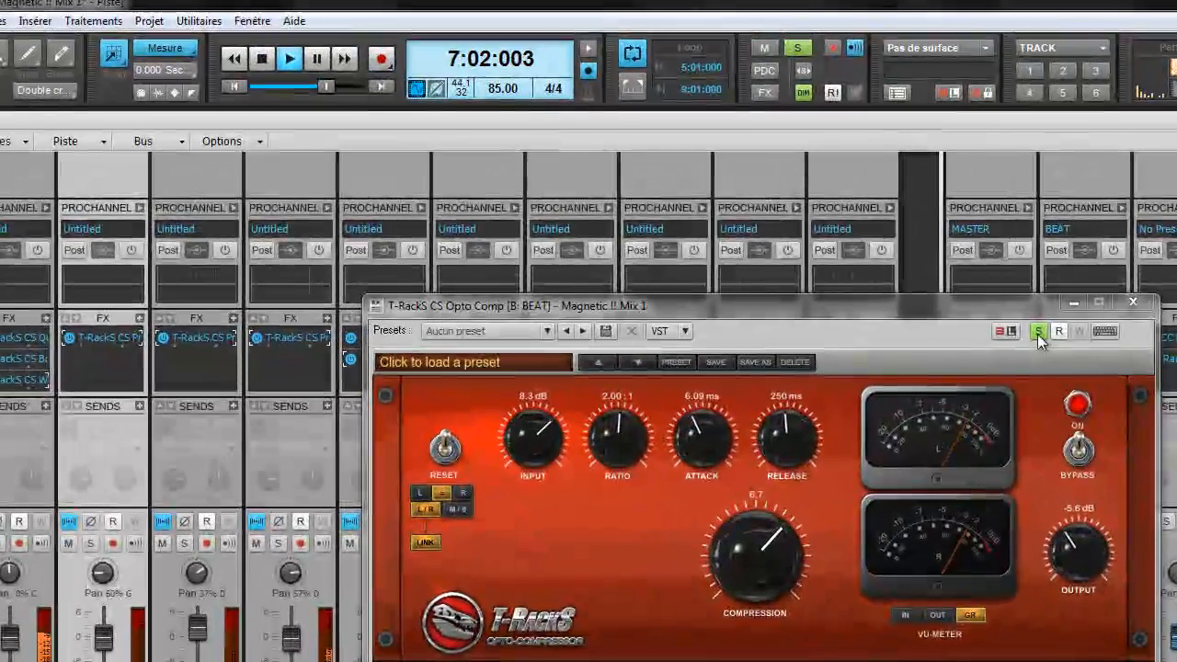
{"action": "left_click_drag", "start_coordinate": [789, 281], "coordinate": [425, 350]}
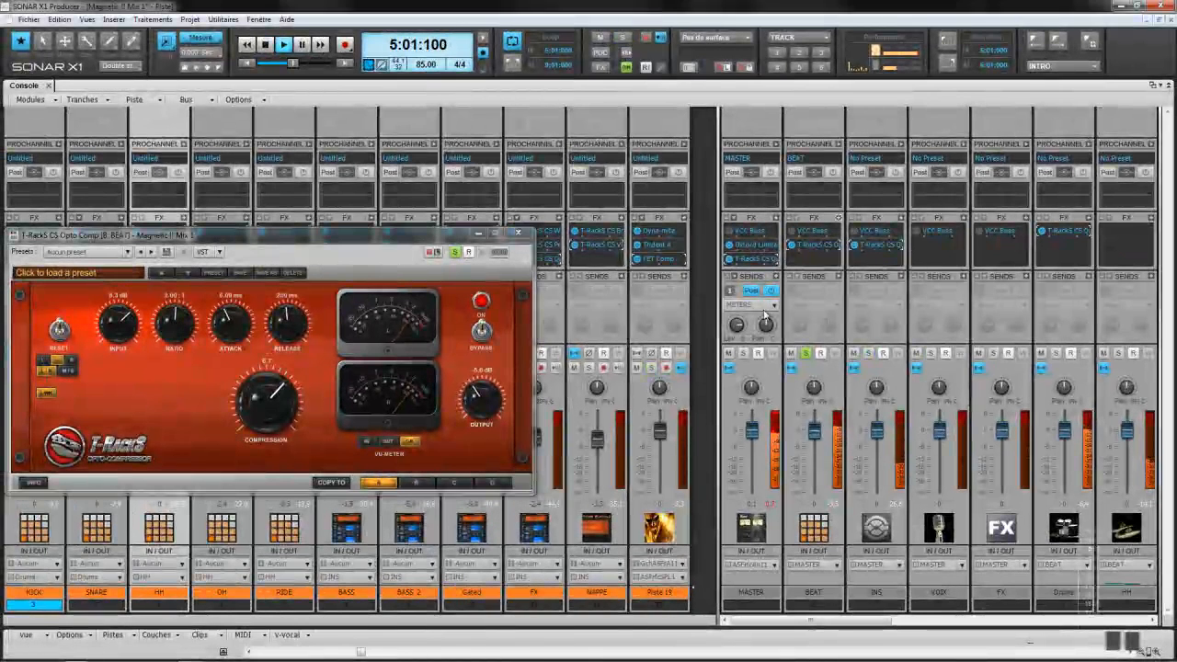
{"action": "left_click", "coordinate": [806, 353]}
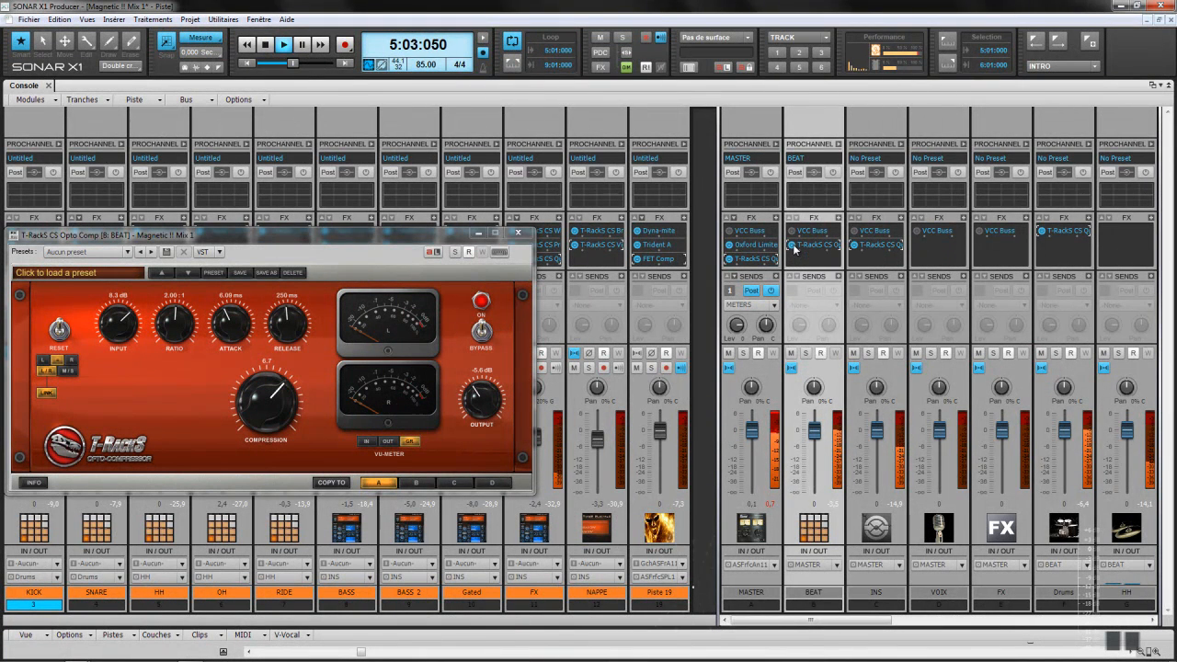
Step: Delete the T-RackS CS Quad Comp from the MASTER bus and move the Opto Comp window aside
{"action": "double_click", "coordinate": [762, 260]}
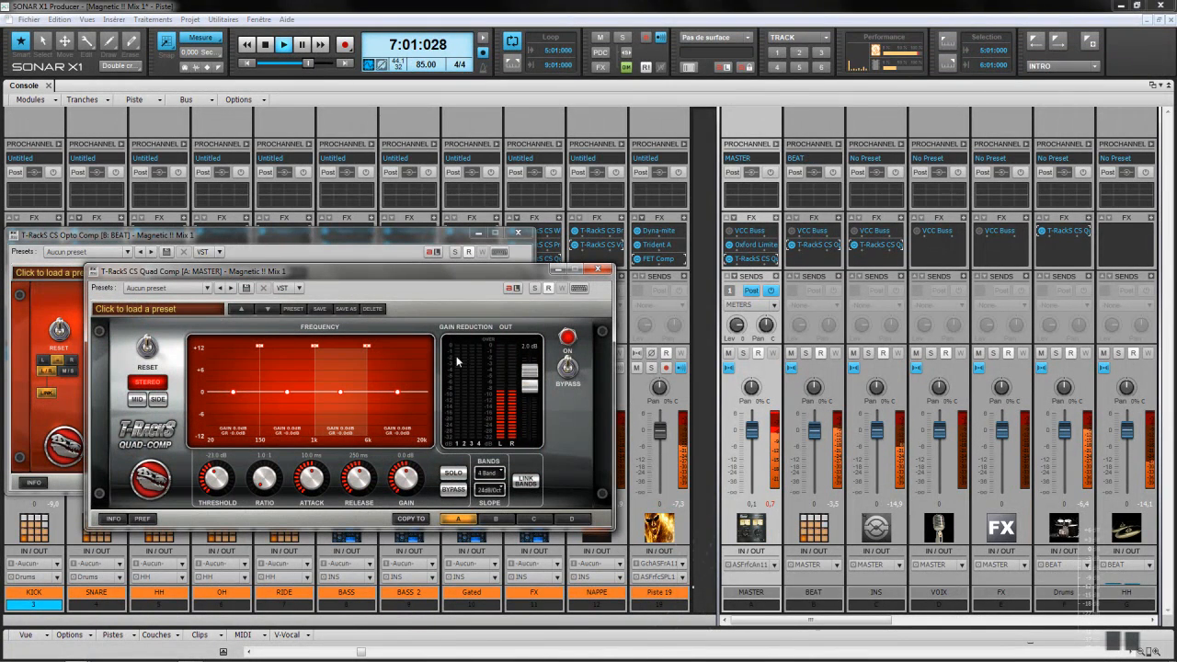
{"action": "right_click", "coordinate": [730, 258]}
{"action": "left_click", "coordinate": [746, 262]}
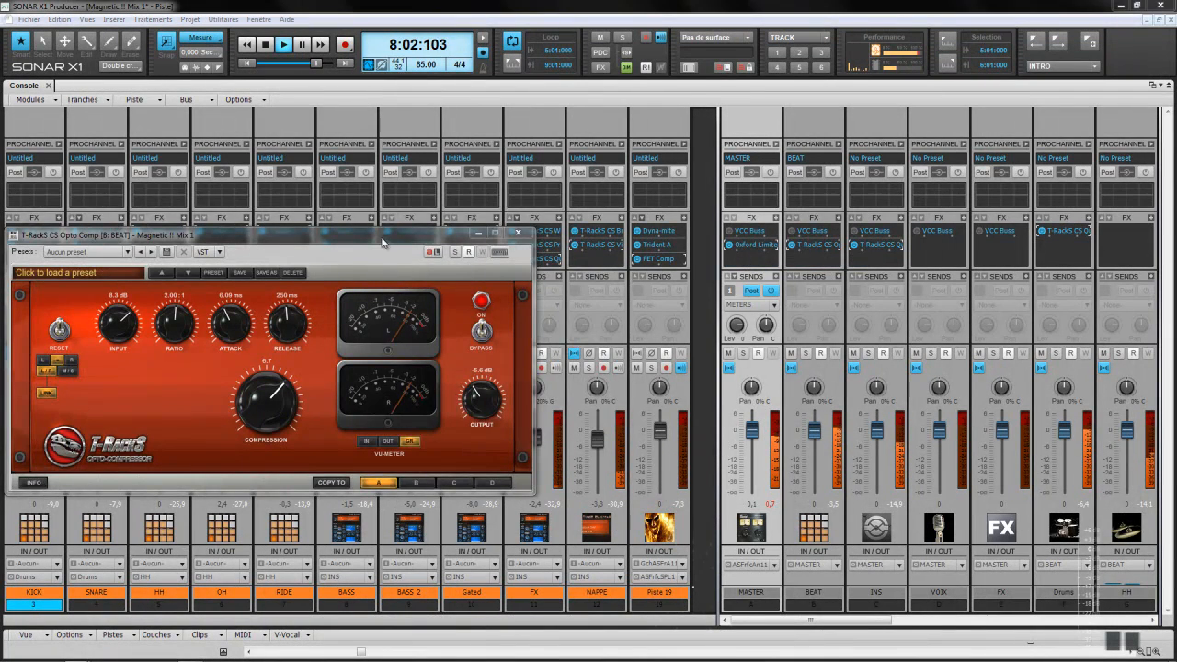
{"action": "left_click_drag", "start_coordinate": [383, 241], "coordinate": [450, 201]}
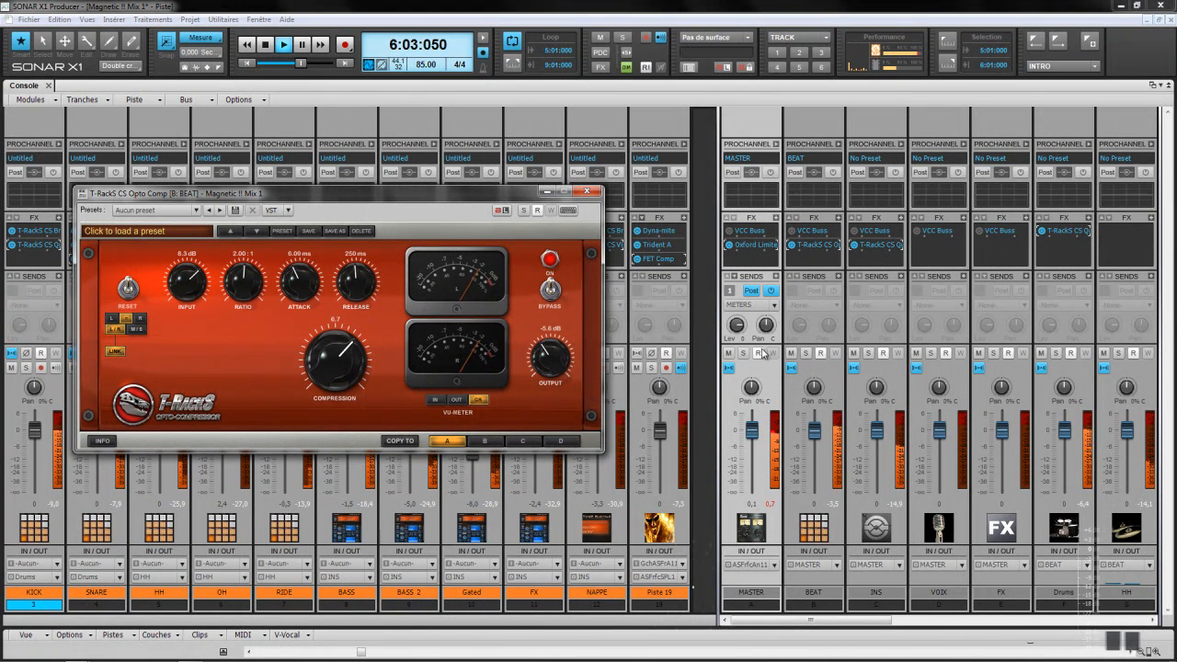
Step: Insert T-RackS CS Quad Lim on the MASTER bus
{"action": "right_click", "coordinate": [777, 219]}
{"action": "mouse_move", "coordinate": [807, 222]}
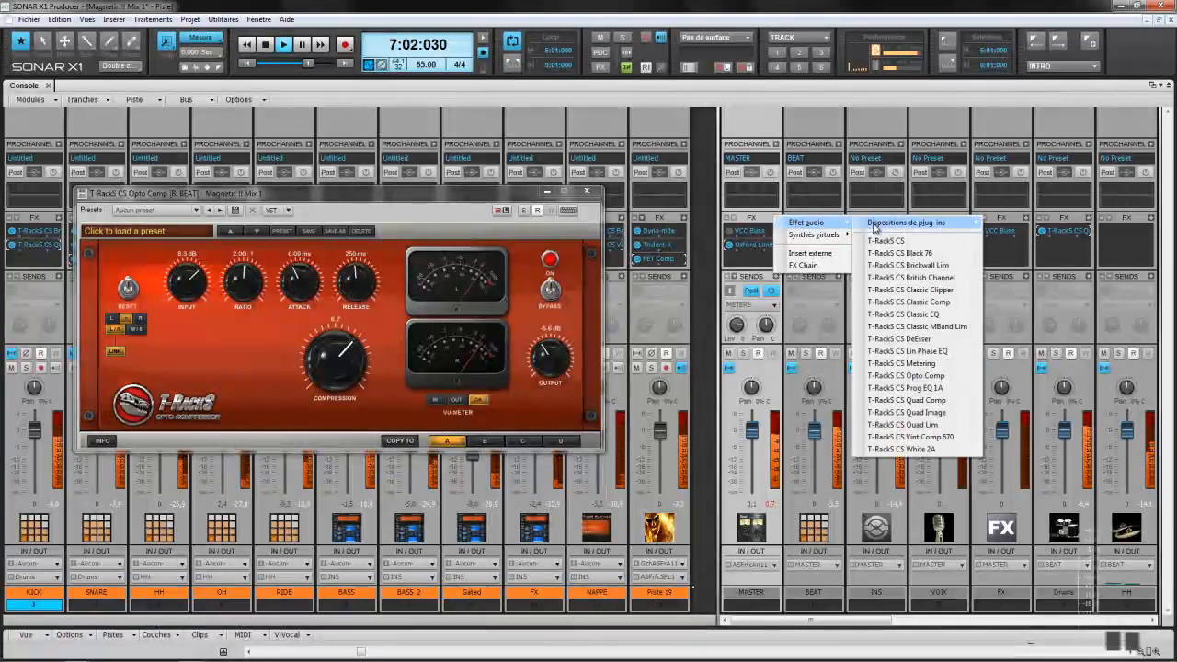
{"action": "left_click", "coordinate": [923, 425]}
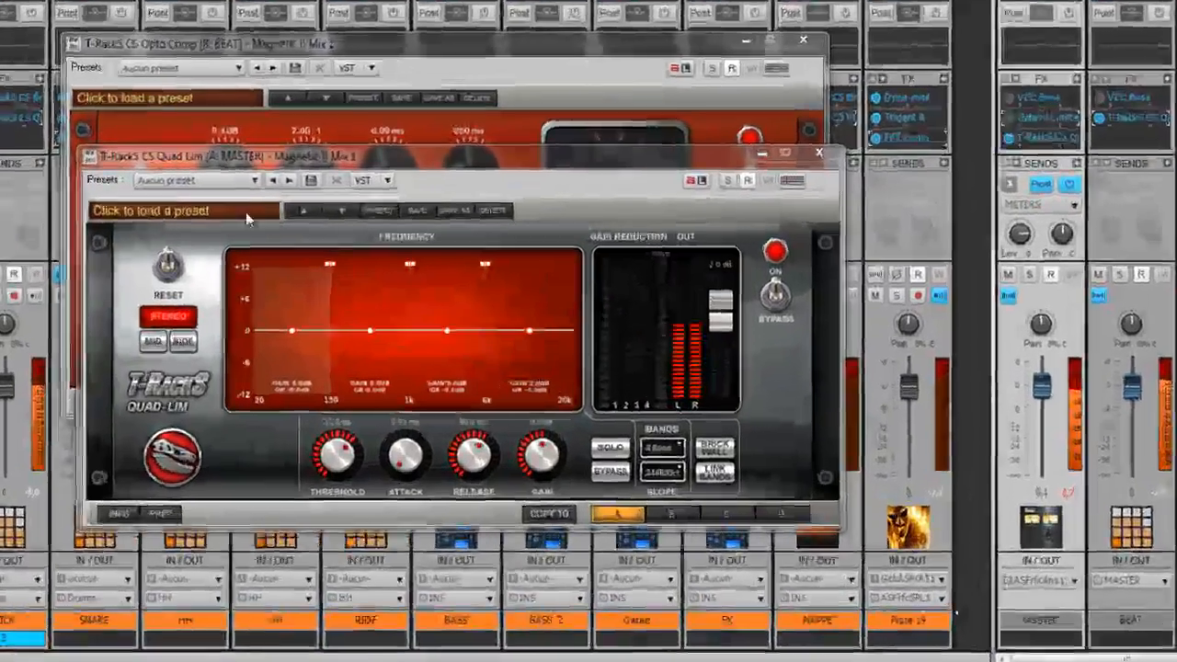
Step: Load the Keep Control preset, pull the output down, and A/B the limiter against bypass
{"action": "left_click", "coordinate": [221, 210]}
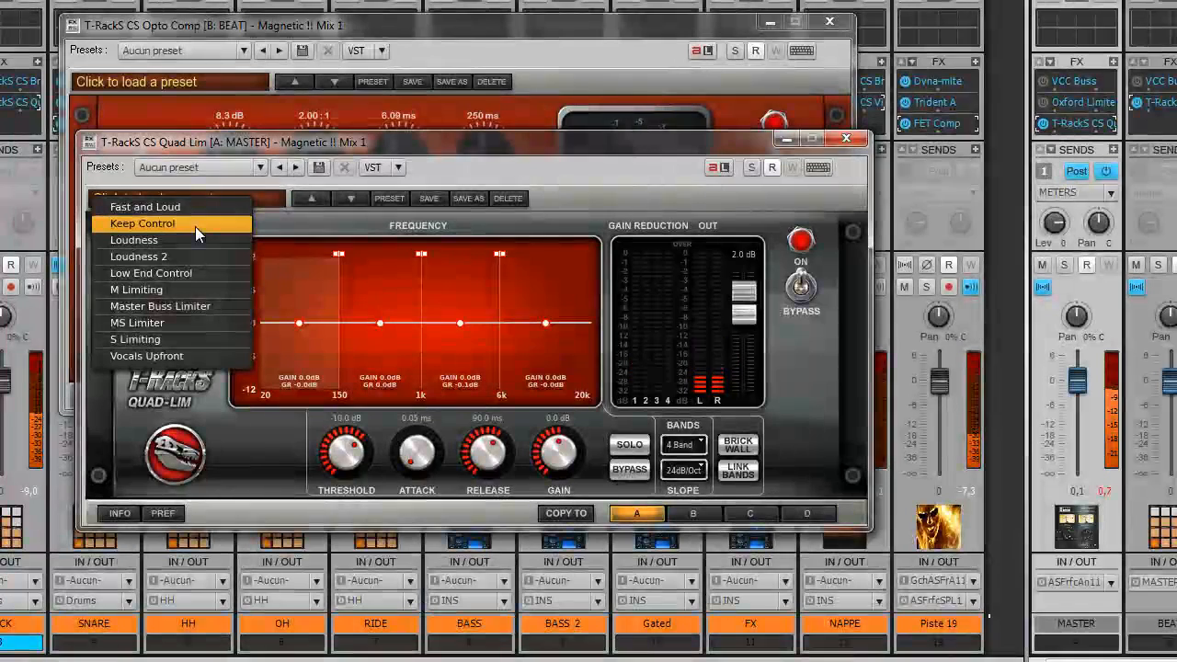
{"action": "left_click", "coordinate": [195, 227]}
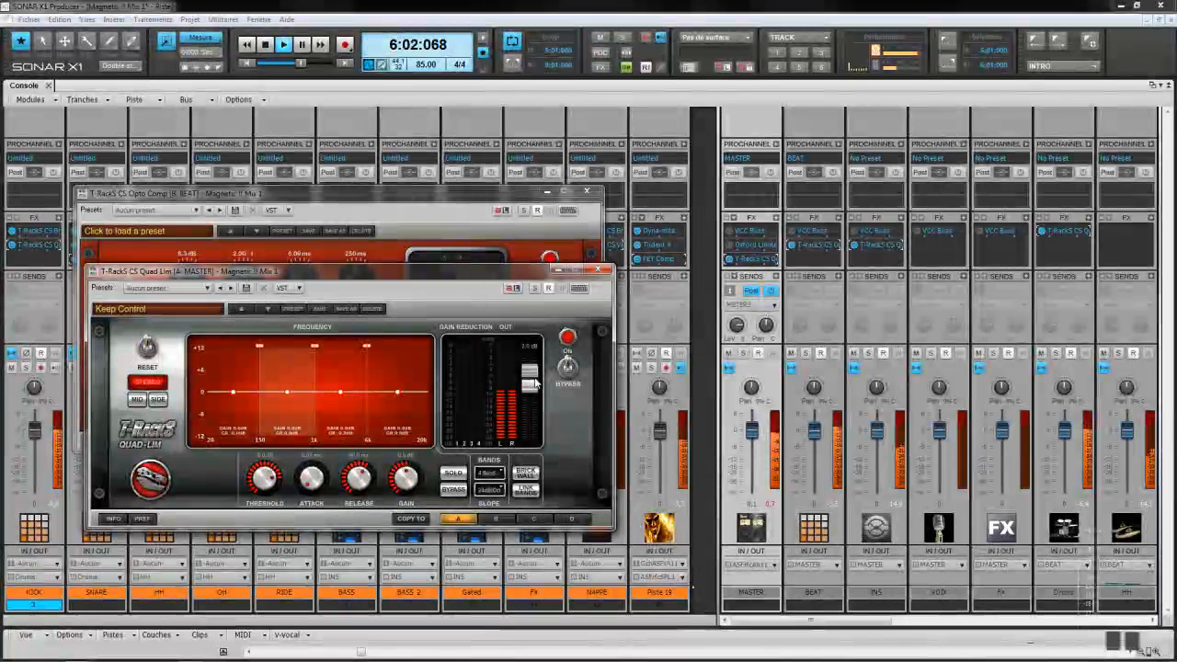
{"action": "left_click_drag", "start_coordinate": [534, 384], "coordinate": [535, 388]}
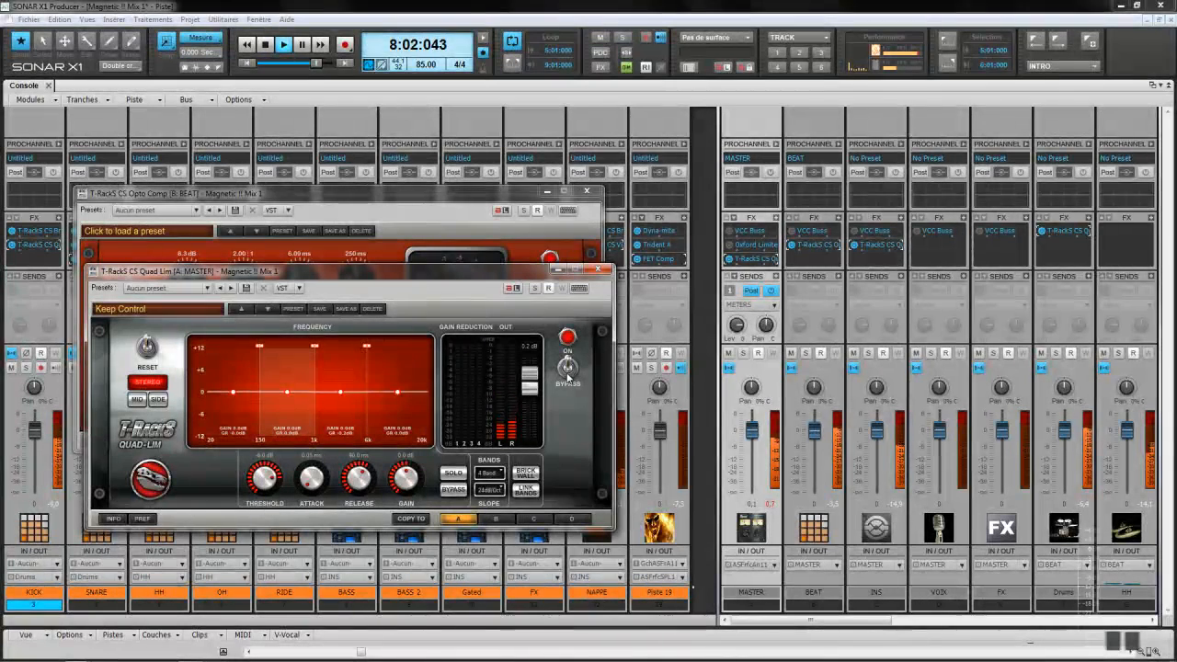
{"action": "left_click", "coordinate": [568, 368]}
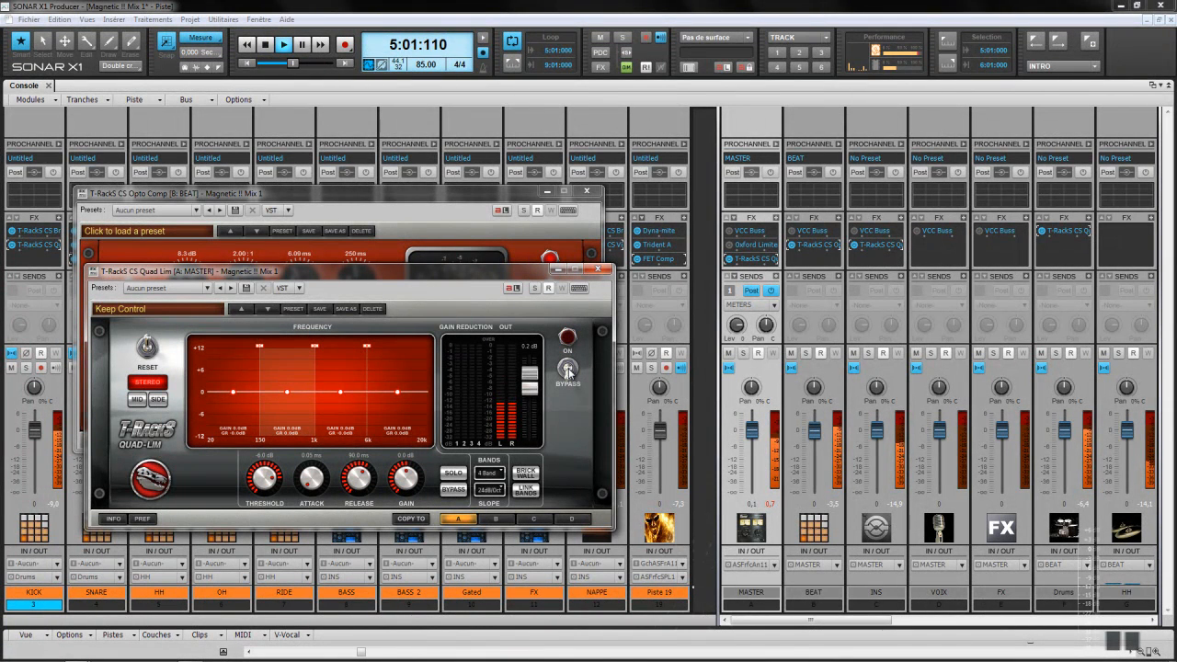
{"action": "left_click", "coordinate": [567, 367]}
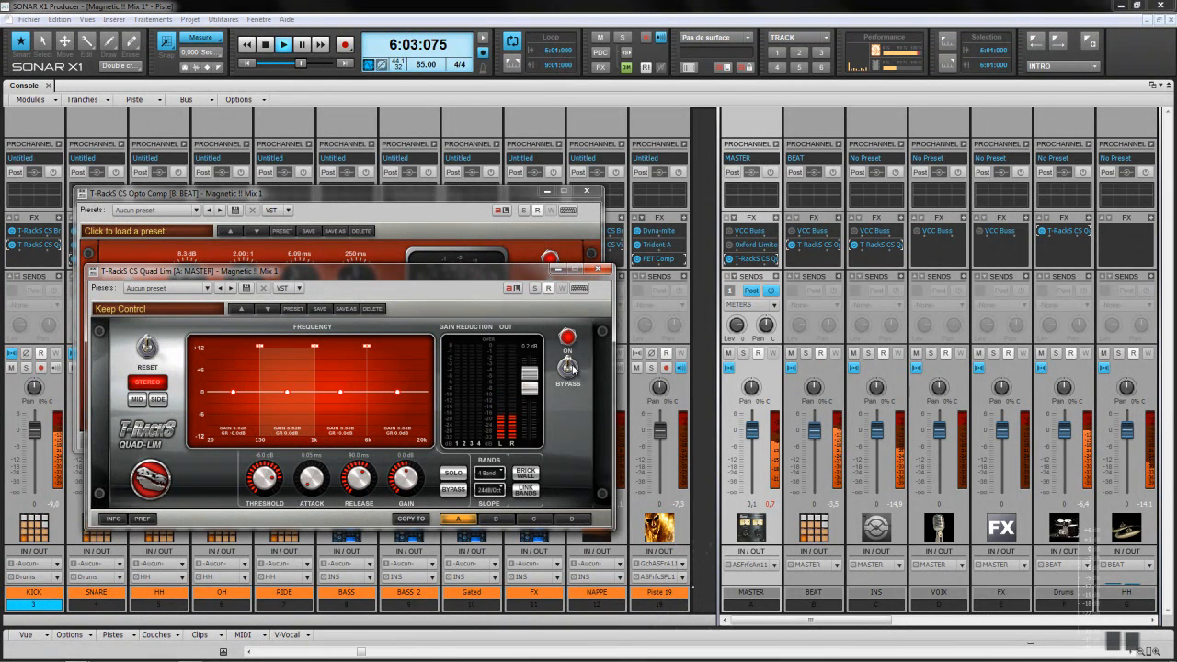
Step: Try Brick Wall on and off, raise band 3's threshold, then close the Quad Lim
{"action": "left_click", "coordinate": [525, 472]}
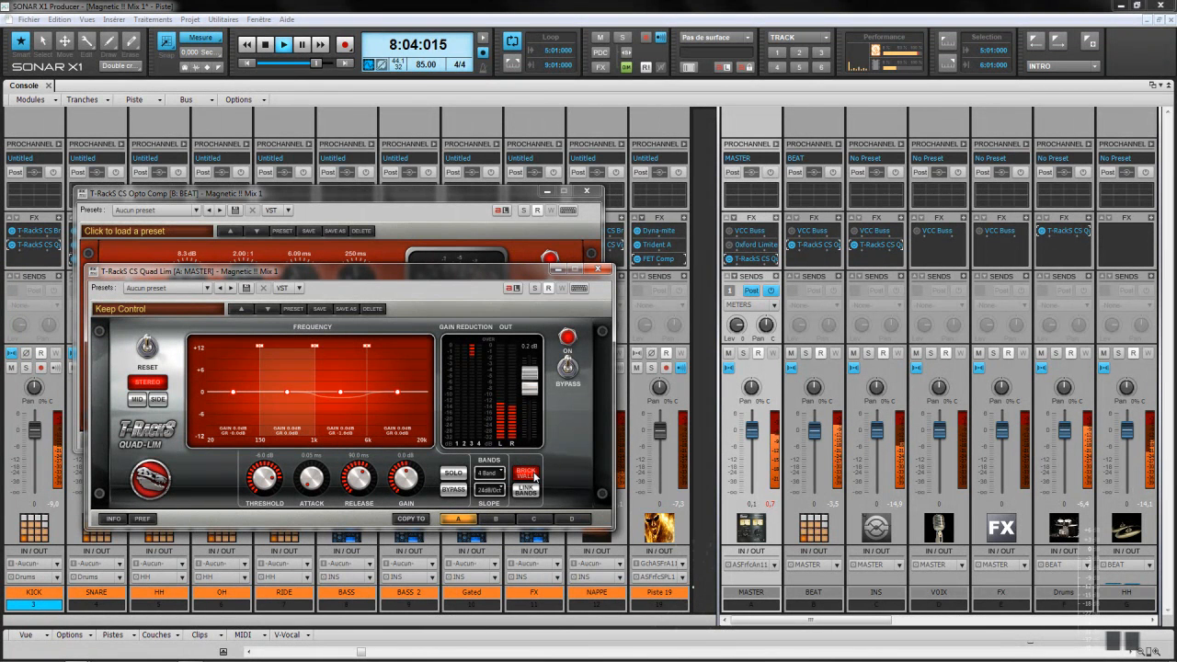
{"action": "left_click", "coordinate": [530, 473]}
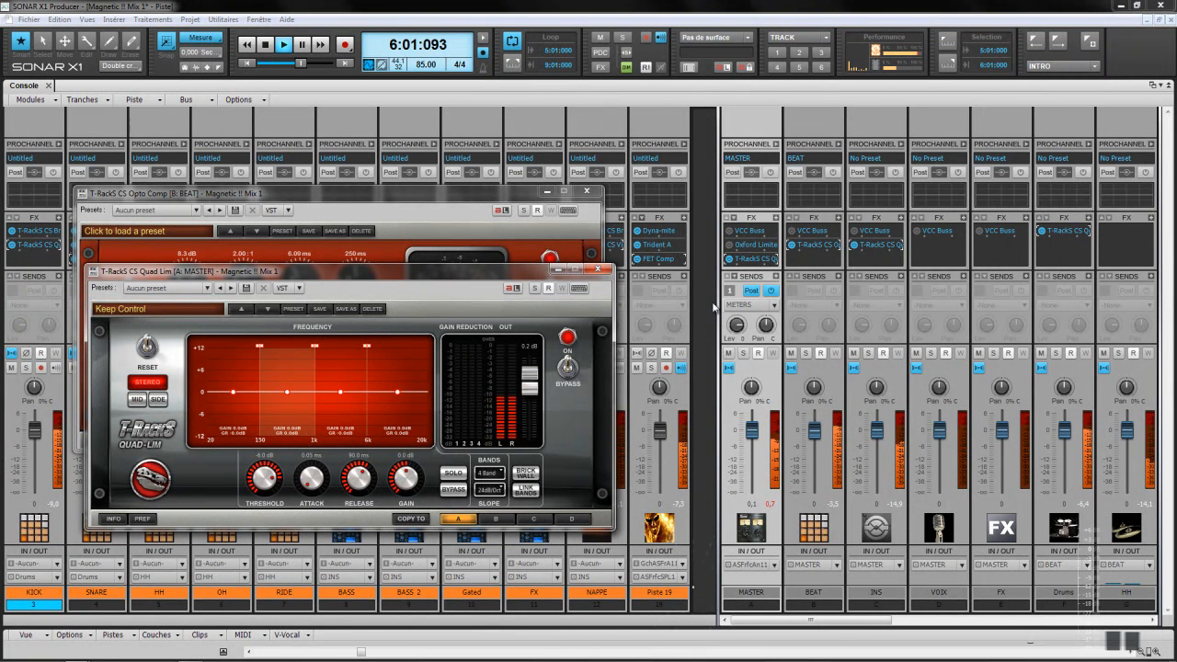
{"action": "left_click", "coordinate": [342, 425]}
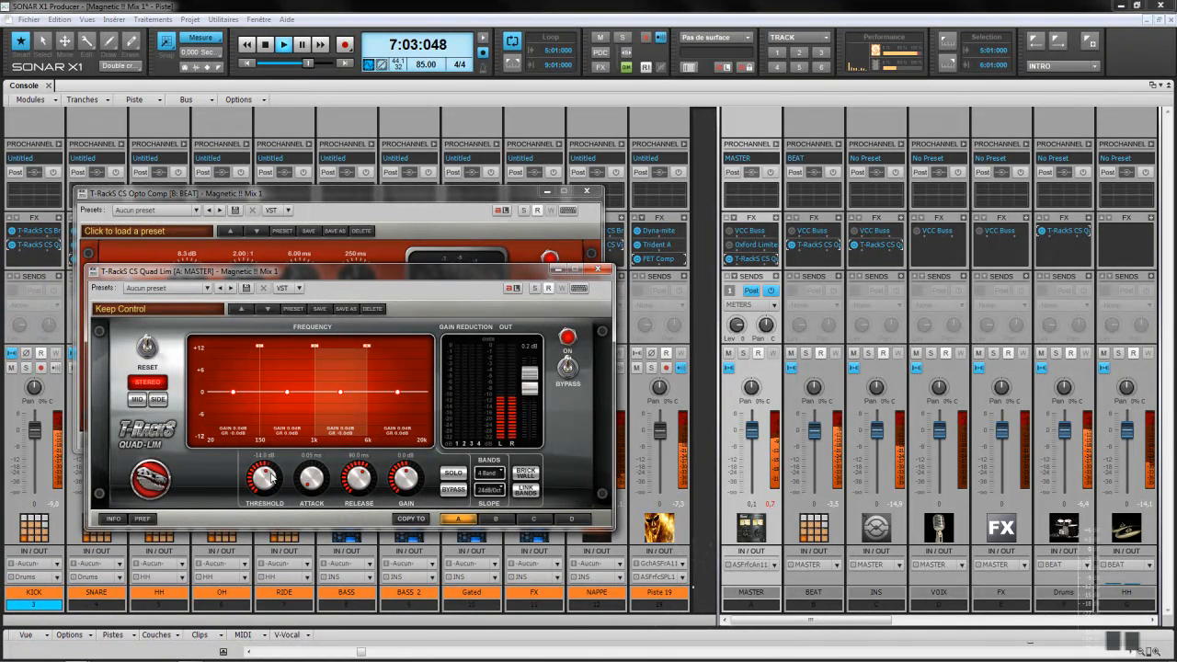
{"action": "left_click_drag", "start_coordinate": [270, 474], "coordinate": [272, 469]}
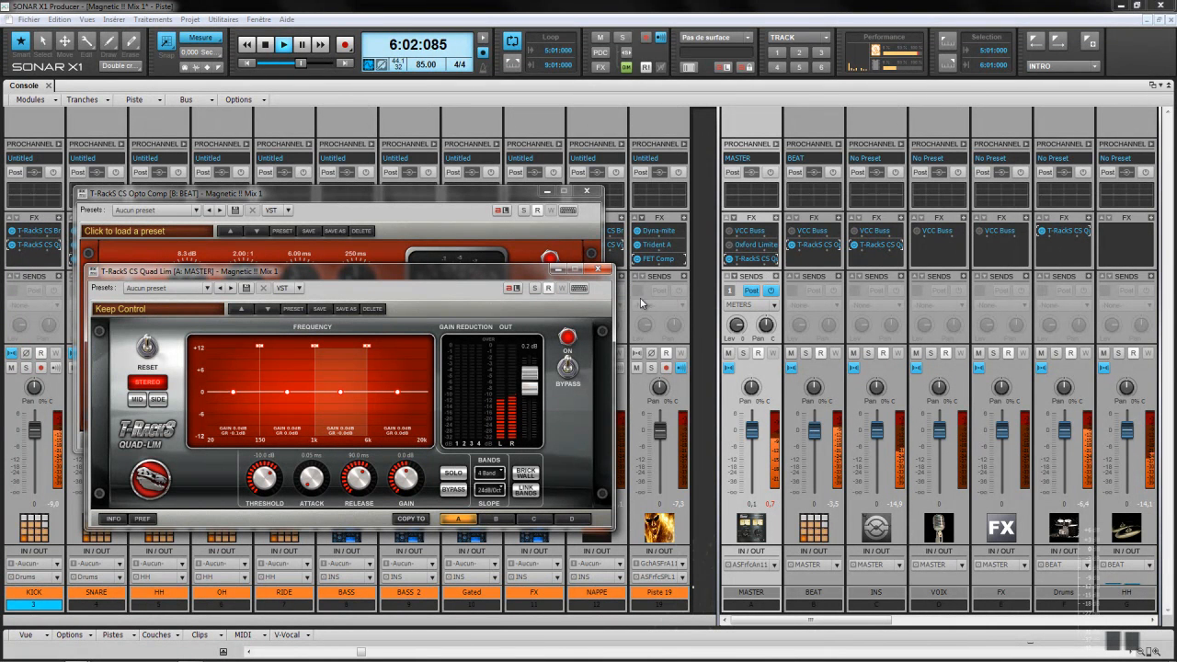
{"action": "left_click", "coordinate": [597, 270]}
{"action": "left_click", "coordinate": [587, 192]}
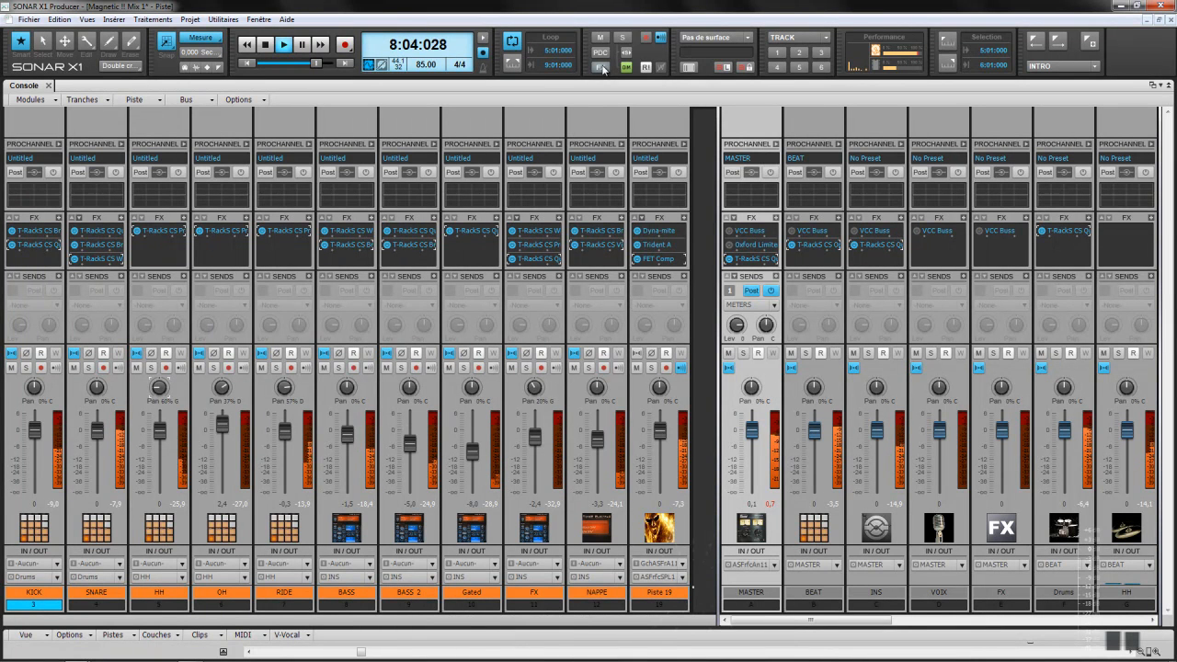
{"action": "left_click", "coordinate": [602, 68]}
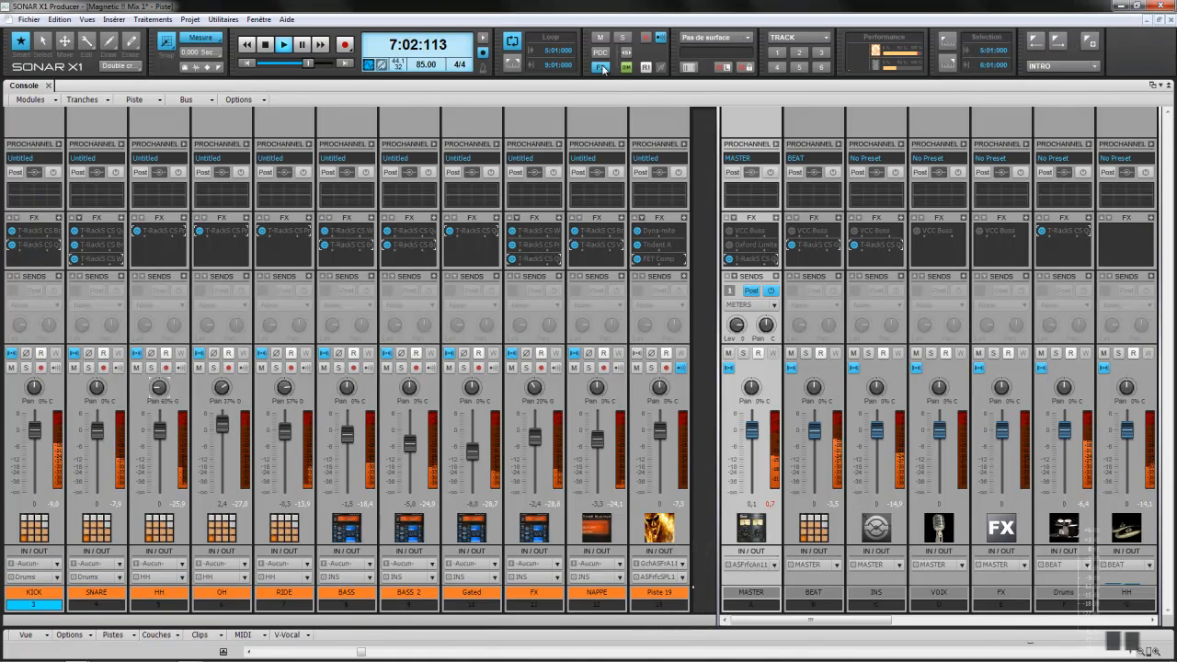
{"action": "left_click", "coordinate": [603, 67]}
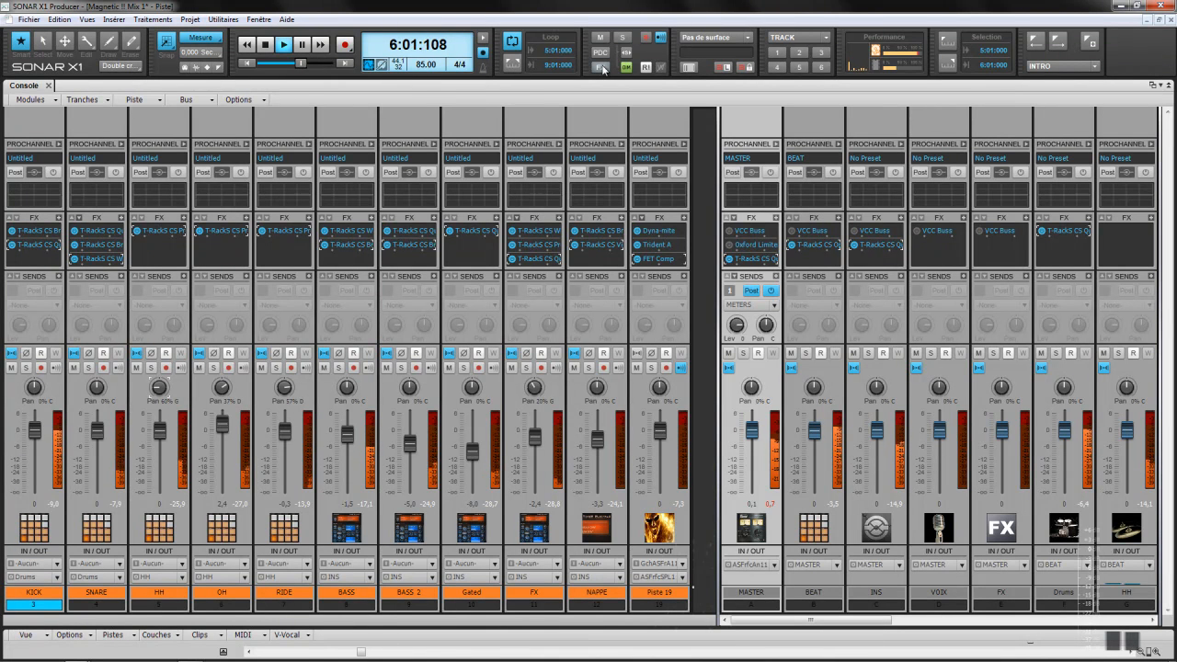
{"action": "left_click", "coordinate": [602, 68]}
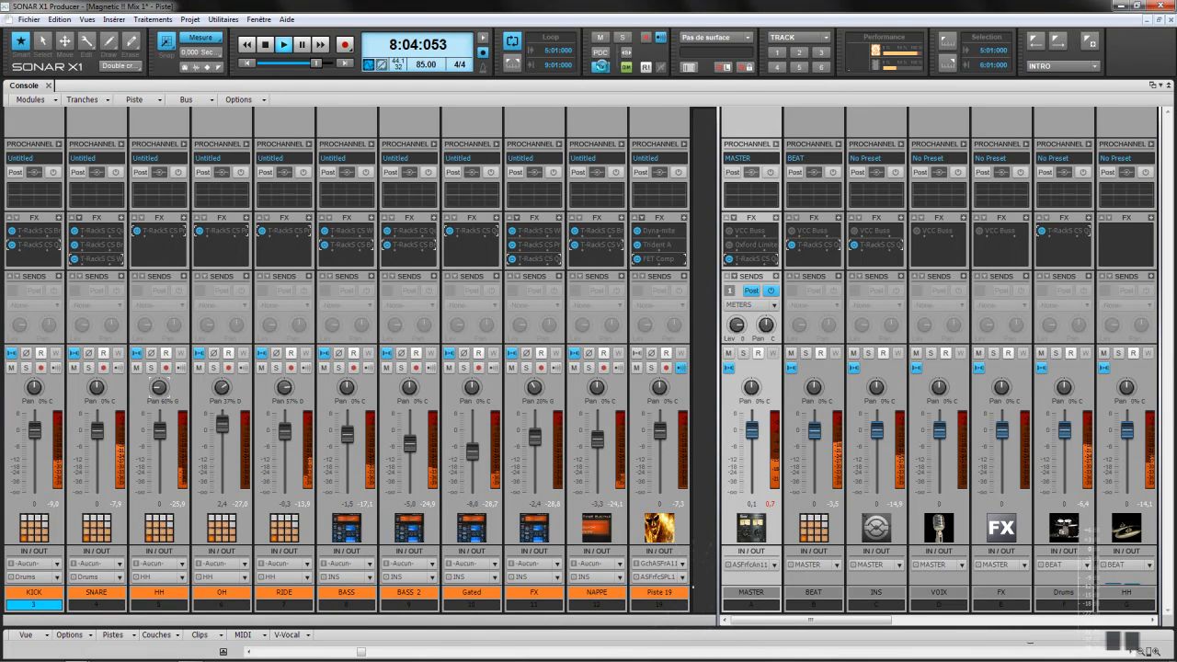
{"action": "left_click", "coordinate": [602, 67]}
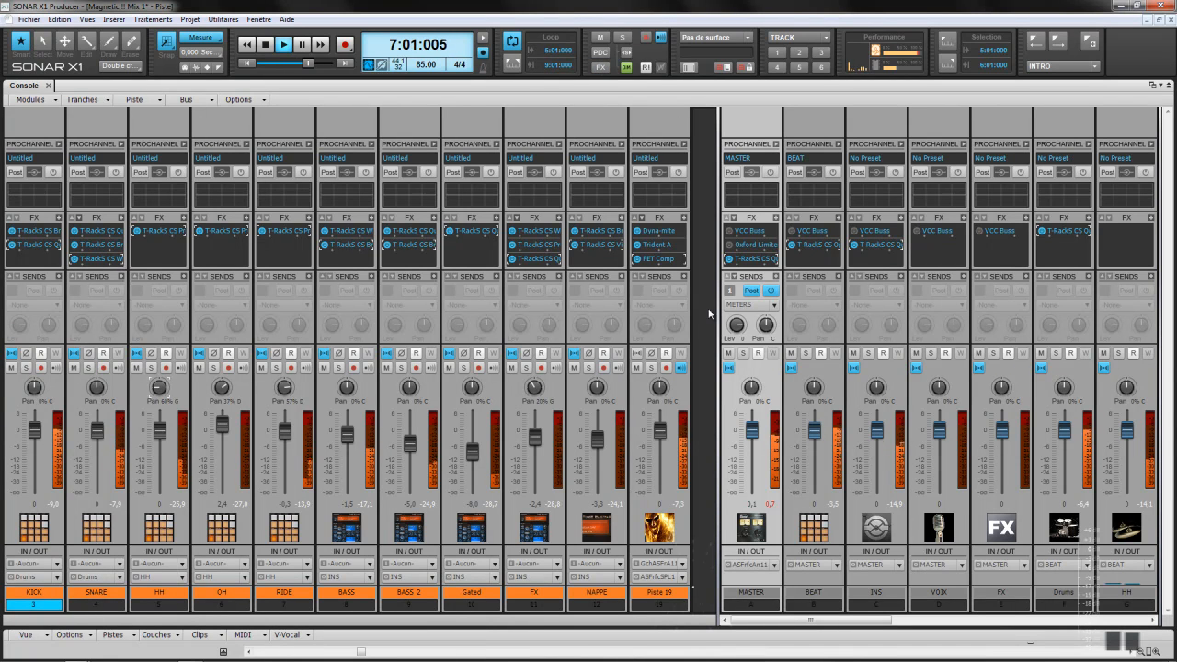
Step: Solo Piste 19 so only that track plays
{"action": "left_click", "coordinate": [651, 368]}
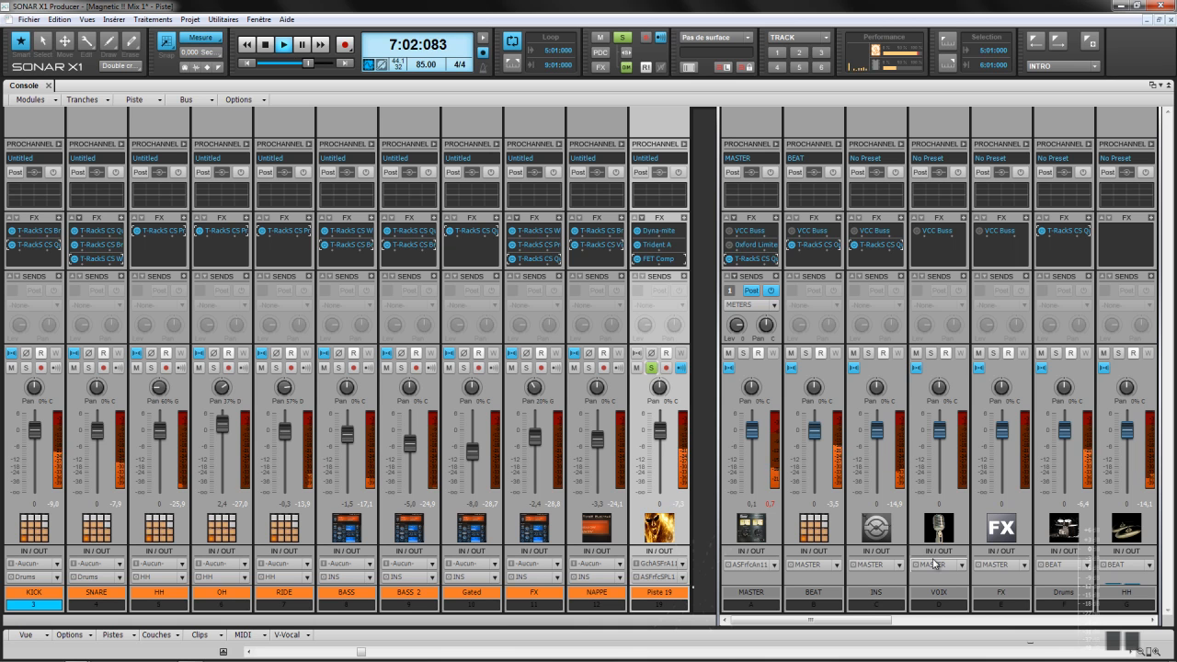
Step: Scroll to the last buses, then open, reposition and close the METERS bus T-RackS CS Metering
{"action": "left_click", "coordinate": [1106, 620]}
{"action": "left_click", "coordinate": [1105, 619]}
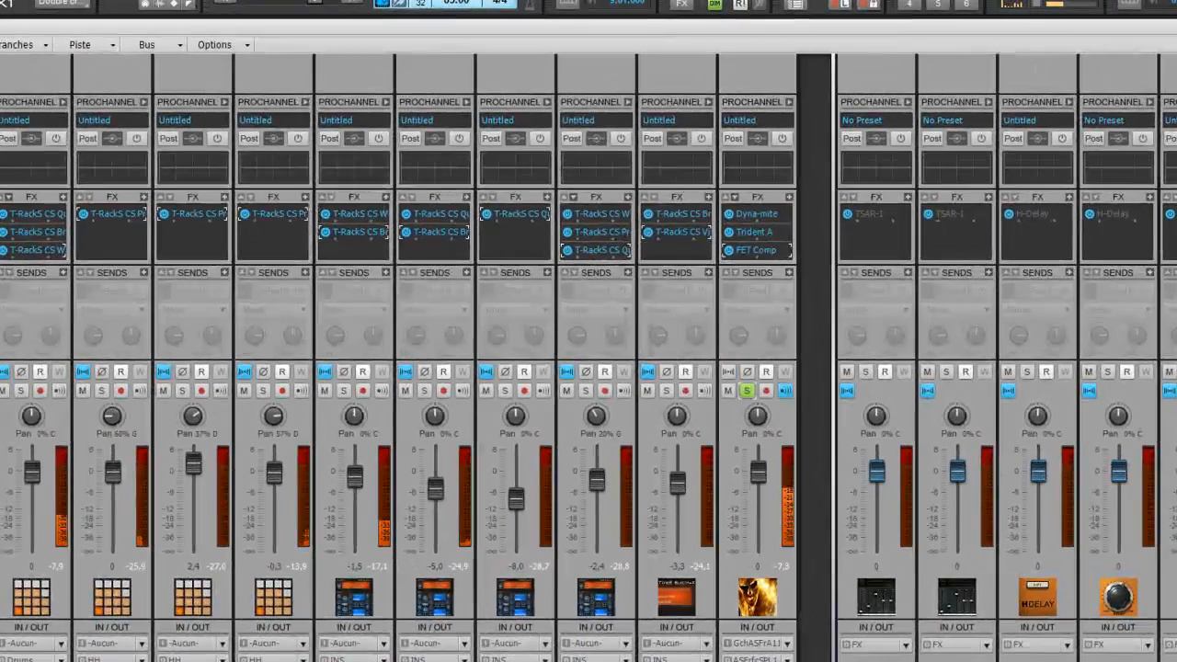
{"action": "double_click", "coordinate": [1106, 257]}
{"action": "left_click_drag", "start_coordinate": [393, 177], "coordinate": [897, 362]}
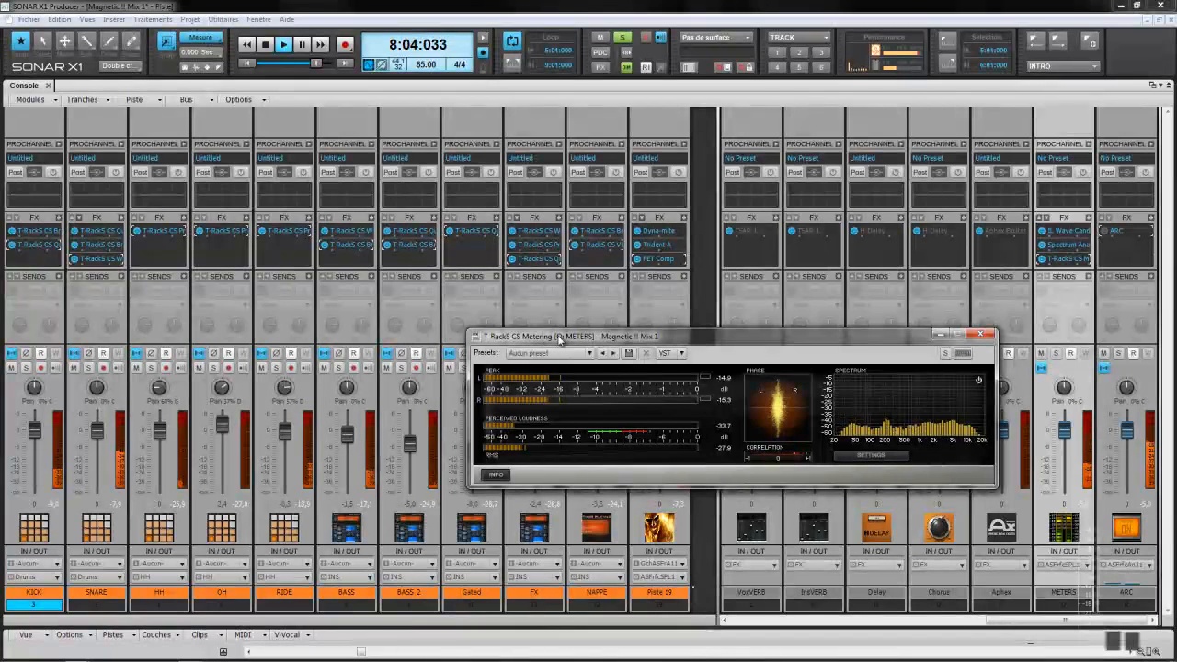
{"action": "left_click", "coordinate": [980, 336]}
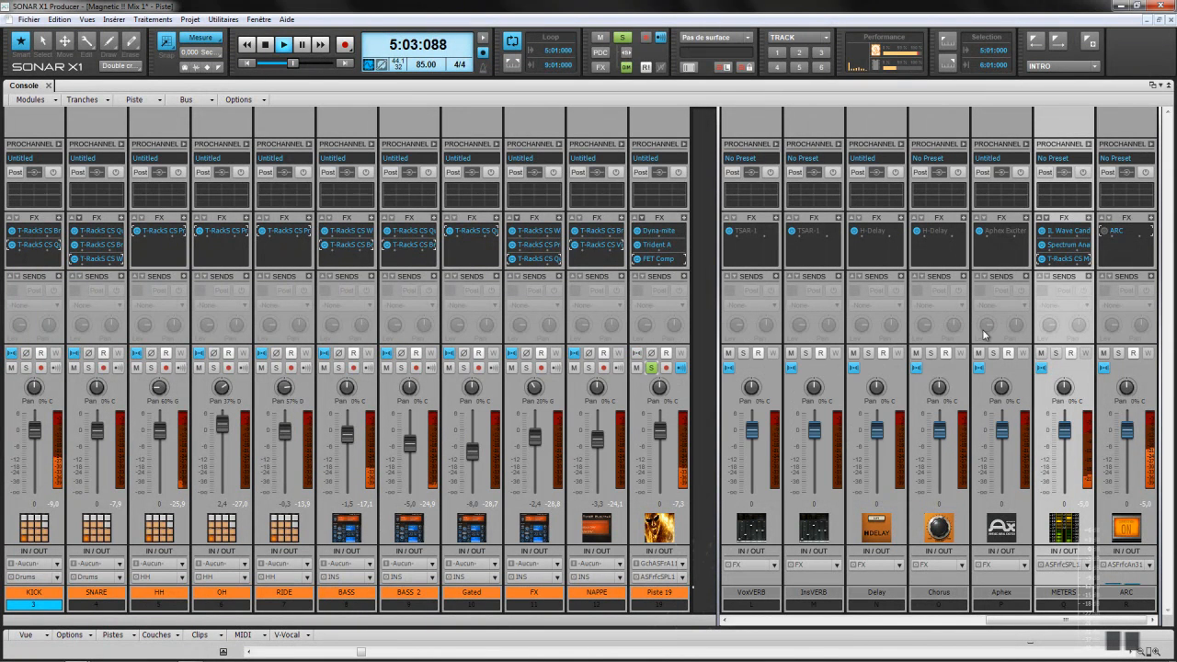
Step: Show the Effet audio T-RackS plug-in submenu from the BASS 2 FX bin
{"action": "right_click", "coordinate": [434, 221]}
{"action": "mouse_move", "coordinate": [464, 223]}
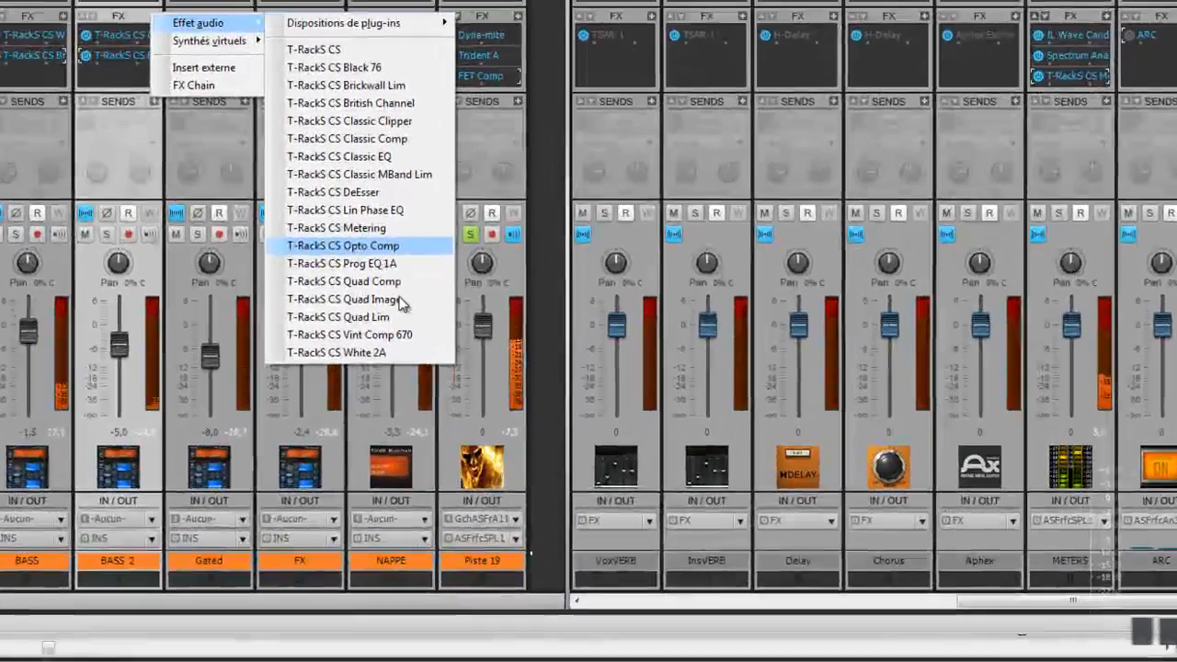
Step: Dismiss the plug-in list, bring the buses back into view and solo the INS bus
{"action": "left_click", "coordinate": [685, 611]}
{"action": "left_click", "coordinate": [683, 612]}
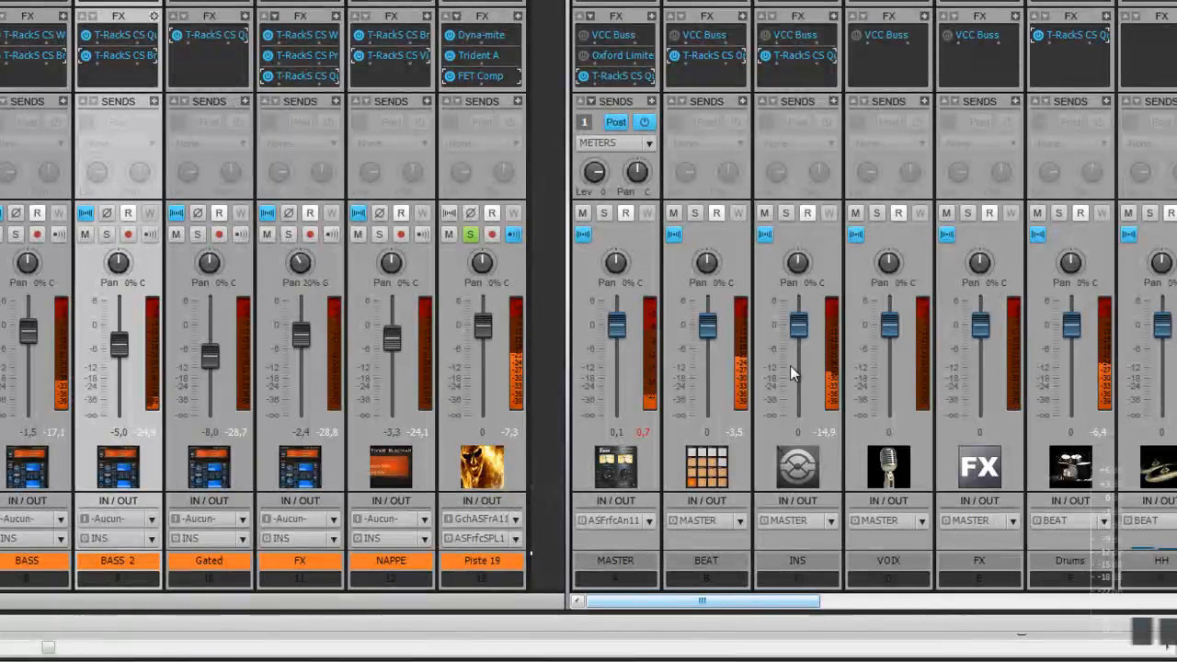
{"action": "left_click", "coordinate": [786, 214]}
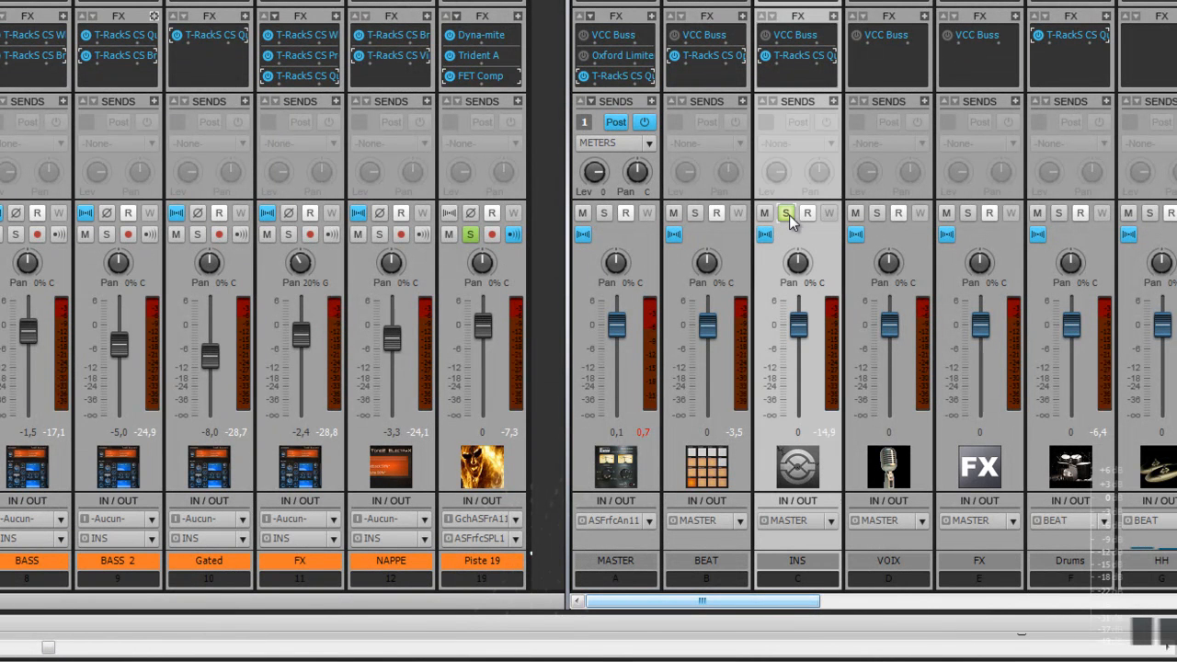
Step: A/B the INS bus Quad Comp by bypassing it twice, leaving it engaged
{"action": "double_click", "coordinate": [802, 55]}
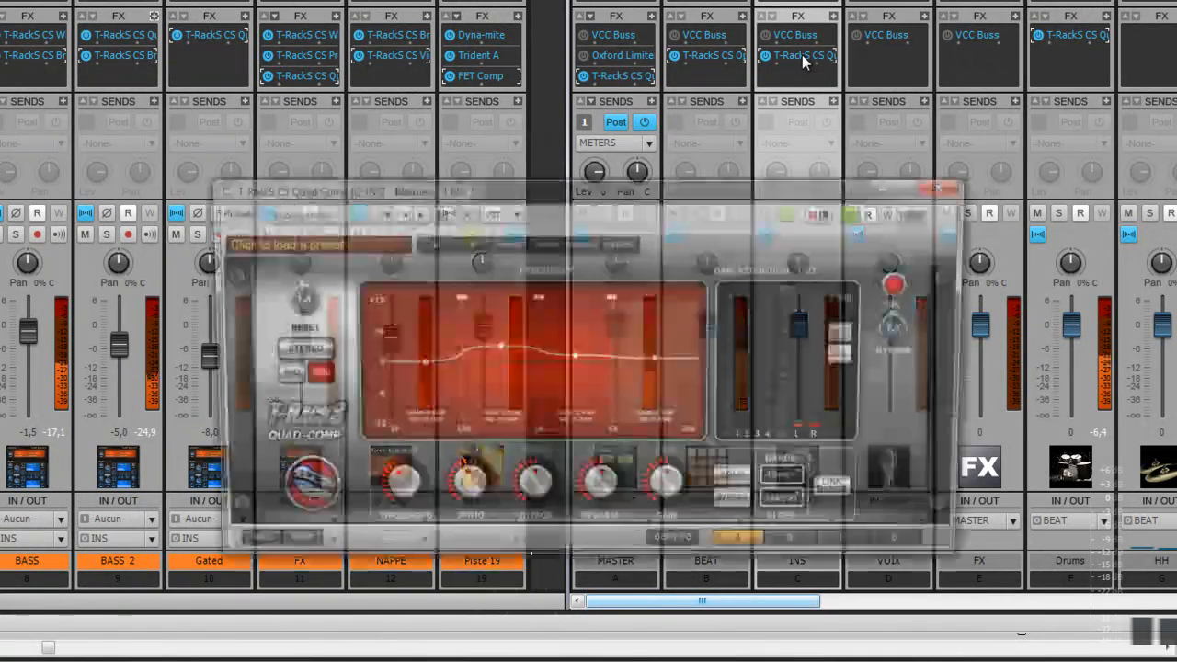
{"action": "left_click", "coordinate": [904, 331]}
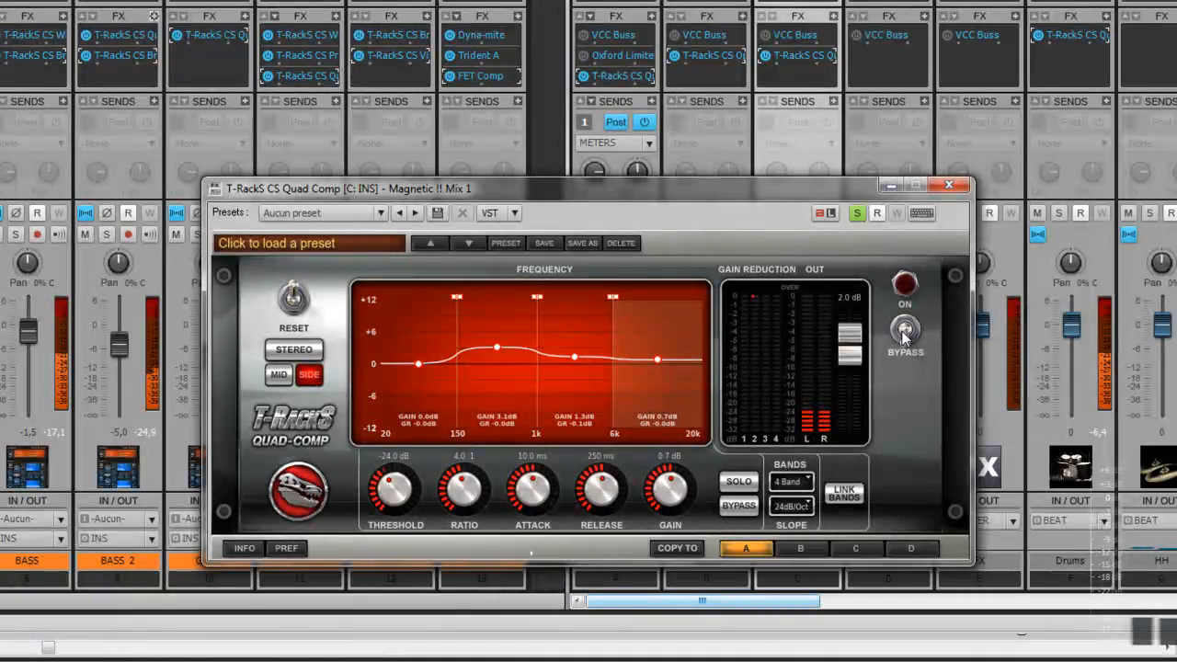
{"action": "left_click", "coordinate": [905, 331]}
{"action": "left_click", "coordinate": [906, 330]}
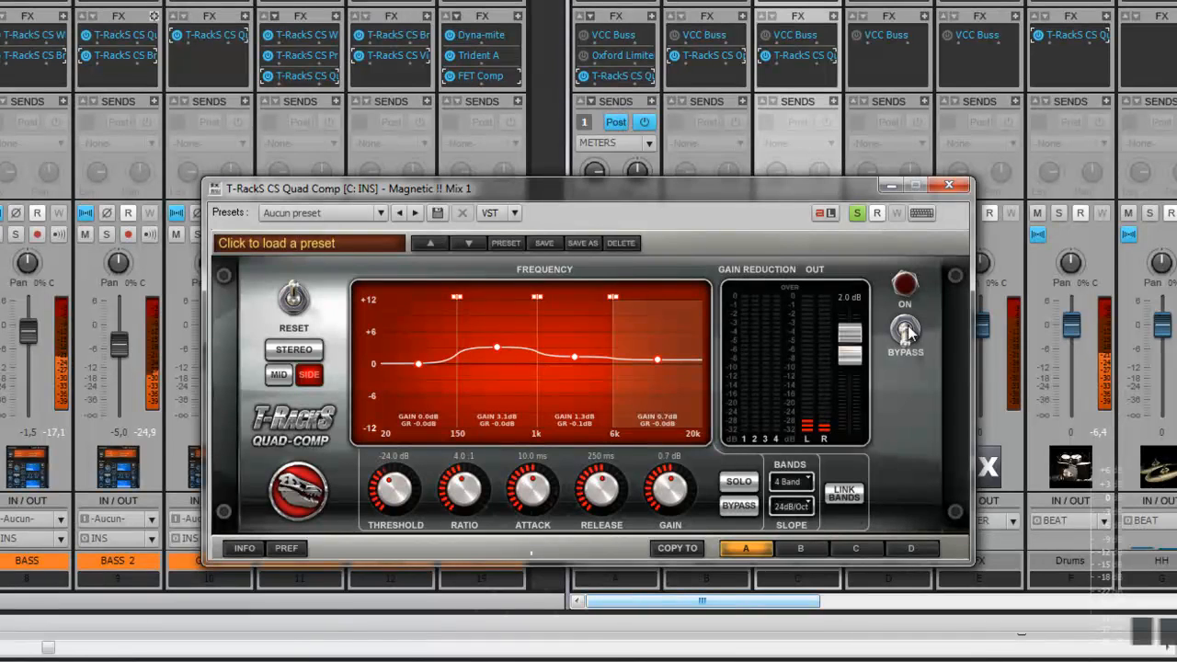
{"action": "left_click", "coordinate": [905, 329]}
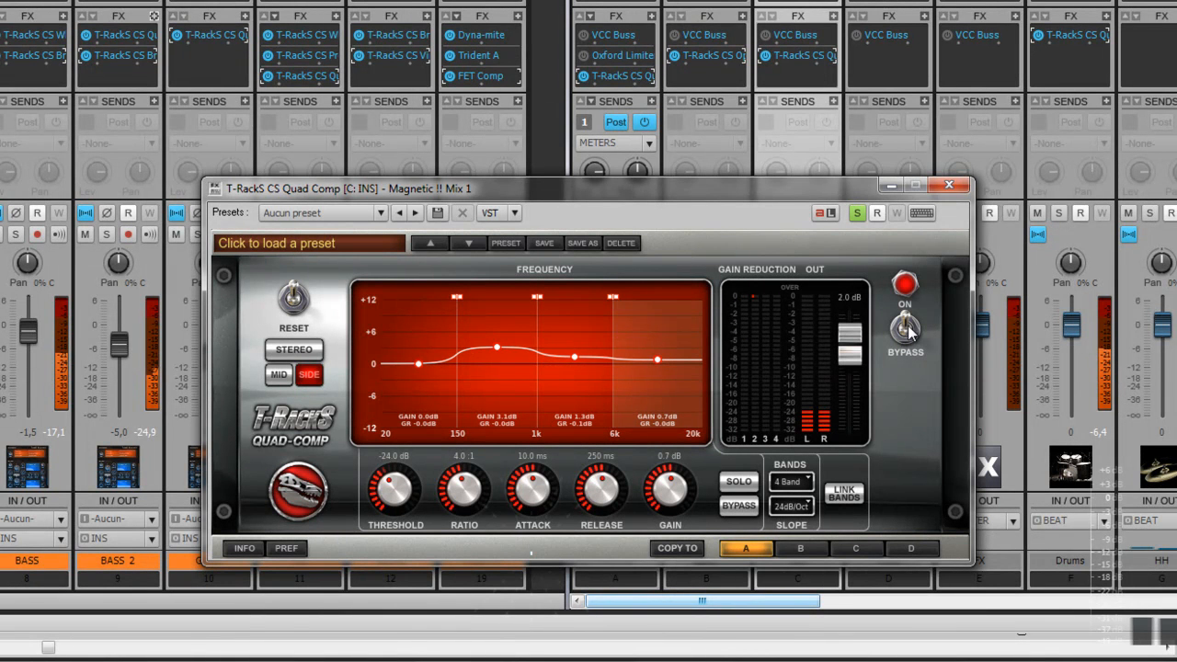
Step: Close the Quad Comp, unsolo INS and open the BEAT bus Opto Comp
{"action": "left_click", "coordinate": [949, 185]}
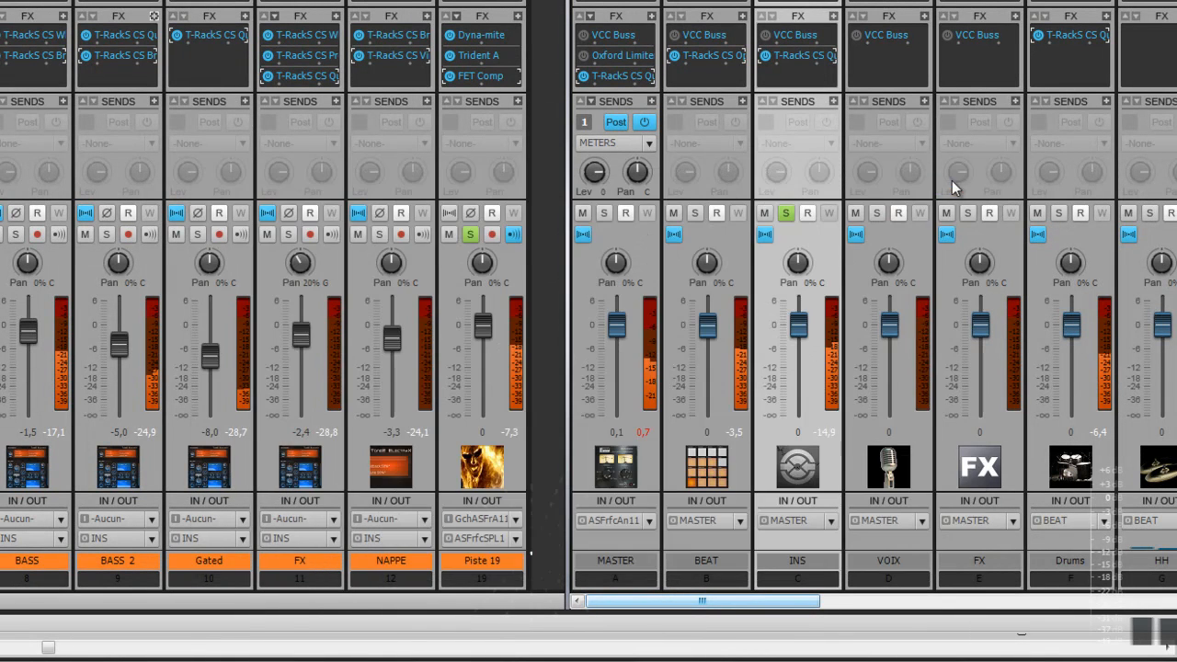
{"action": "left_click", "coordinate": [788, 213]}
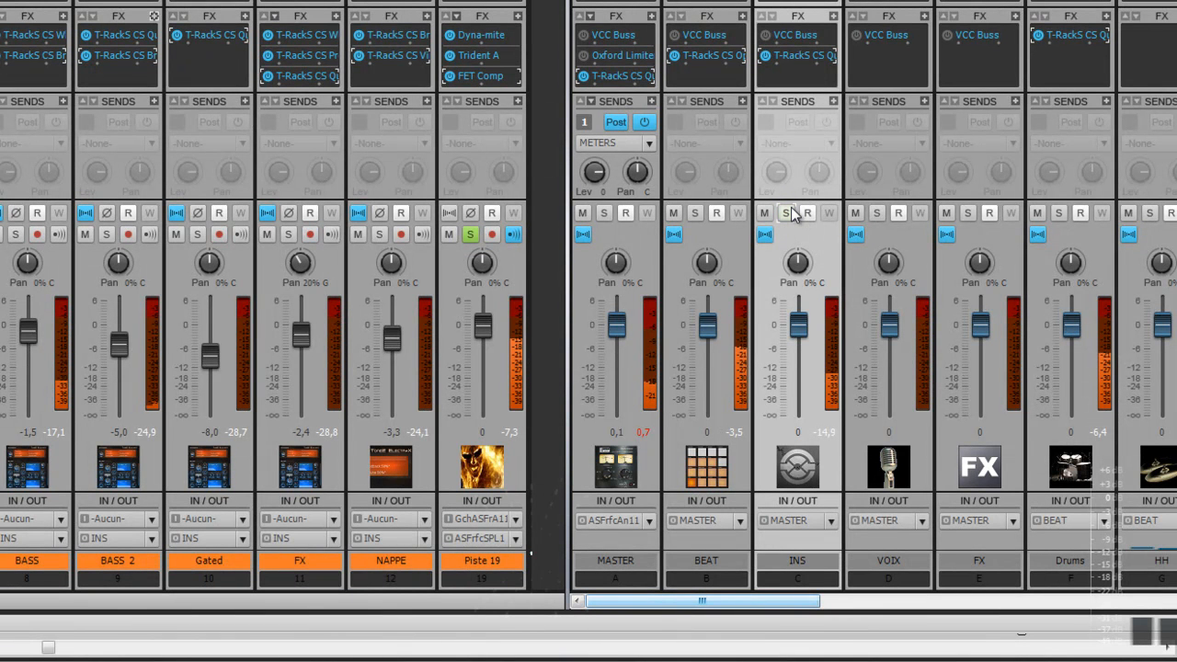
{"action": "double_click", "coordinate": [692, 57]}
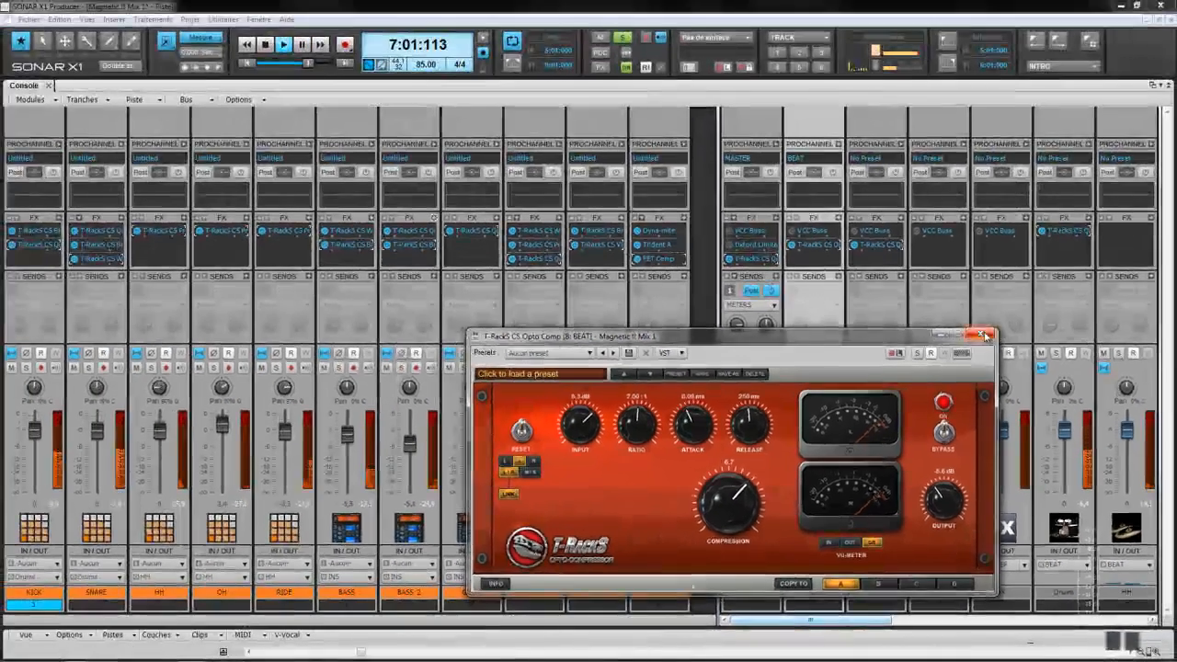
Step: Close the BEAT bus T-RackS CS Opto Comp window
{"action": "left_click", "coordinate": [949, 185]}
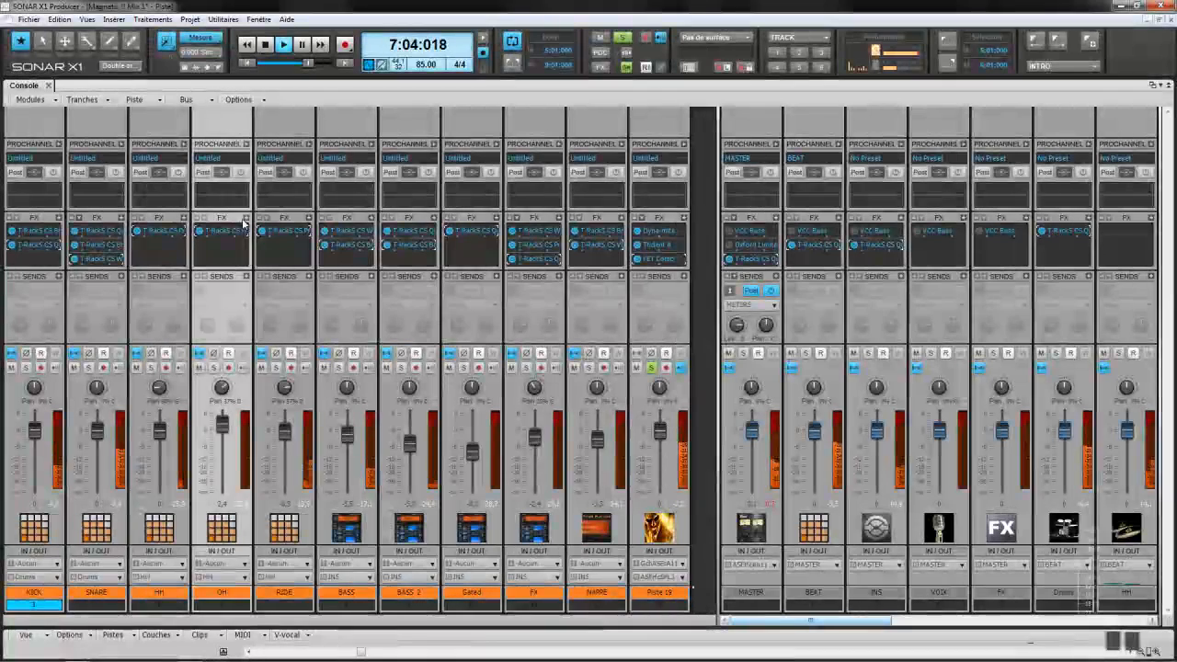
Step: Show the T-RackS effects list for the OH FX bin, then dismiss it unused
{"action": "right_click", "coordinate": [246, 221]}
{"action": "mouse_move", "coordinate": [276, 223]}
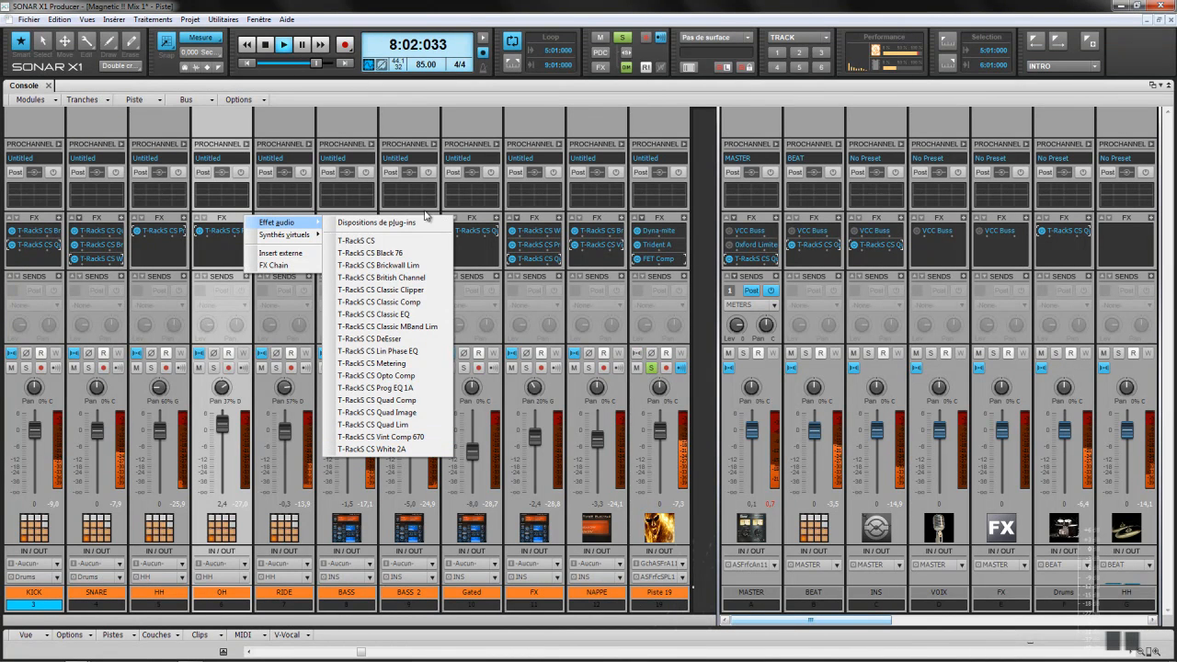
{"action": "left_click", "coordinate": [446, 125]}
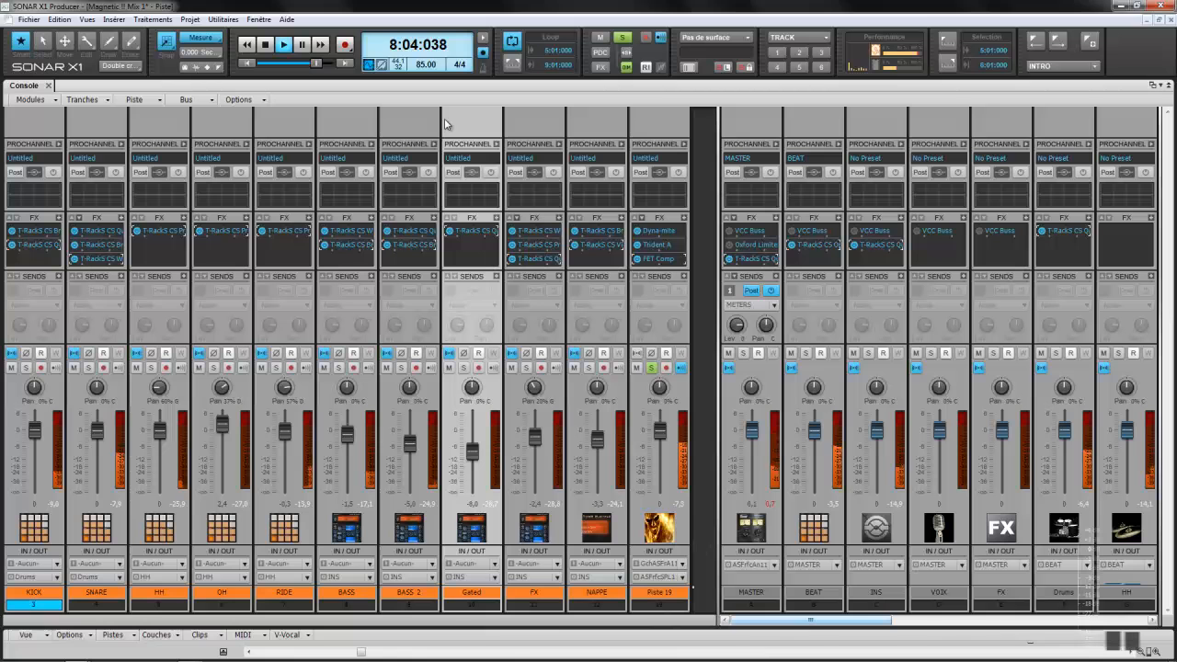
Step: Stop playback, toggle Piste 19's solo back on, and solo KICK alongside it
{"action": "key", "text": "space"}
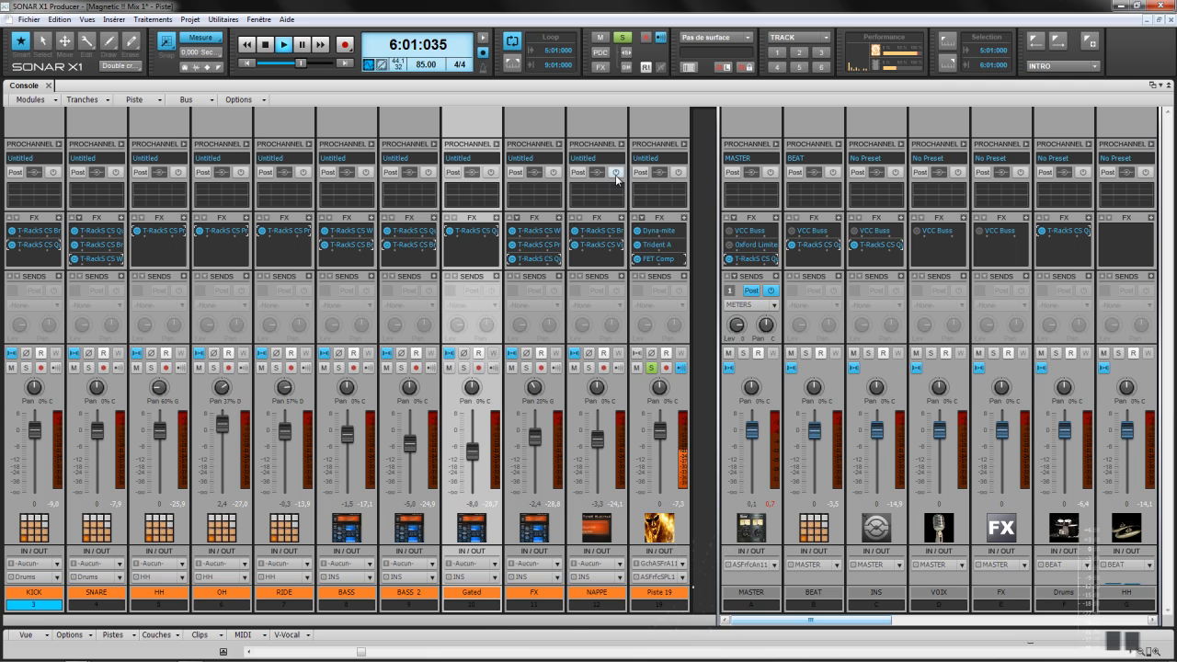
{"action": "left_click", "coordinate": [652, 369]}
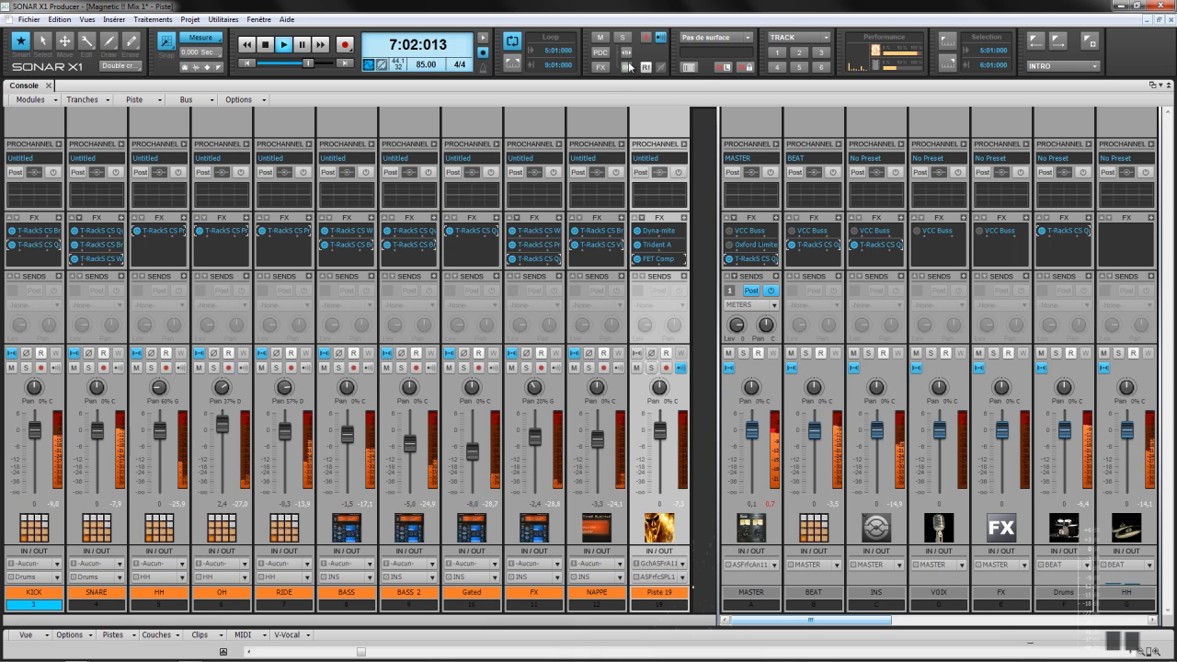
{"action": "left_click", "coordinate": [653, 368]}
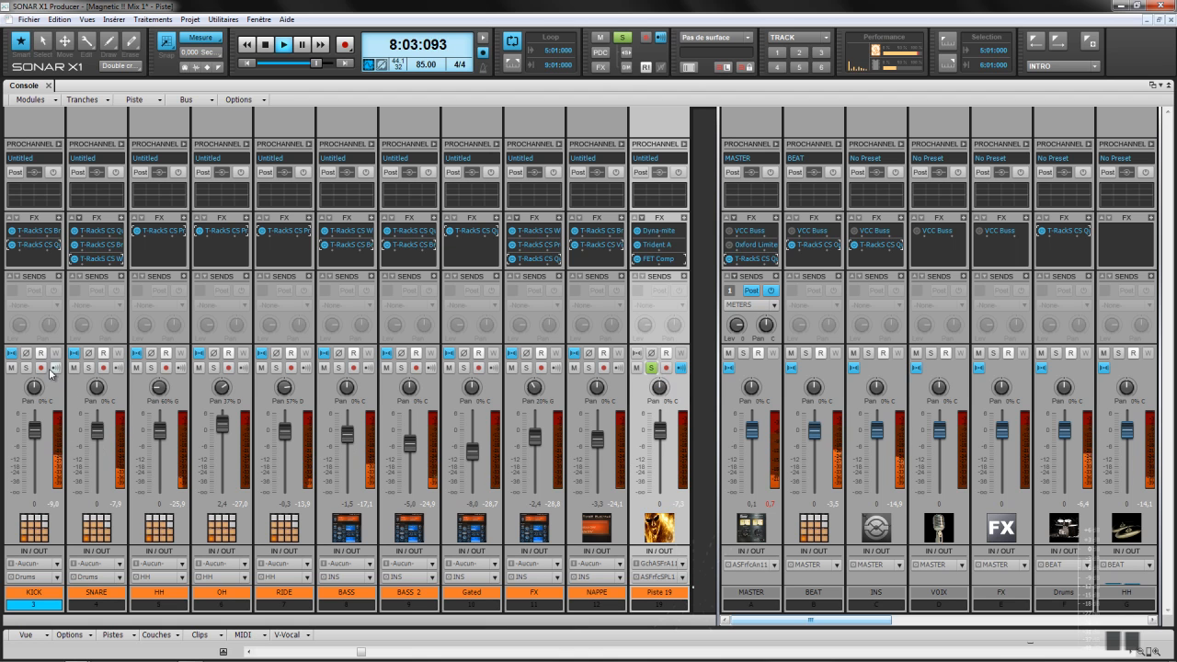
{"action": "left_click", "coordinate": [26, 368]}
{"action": "left_click", "coordinate": [9, 305]}
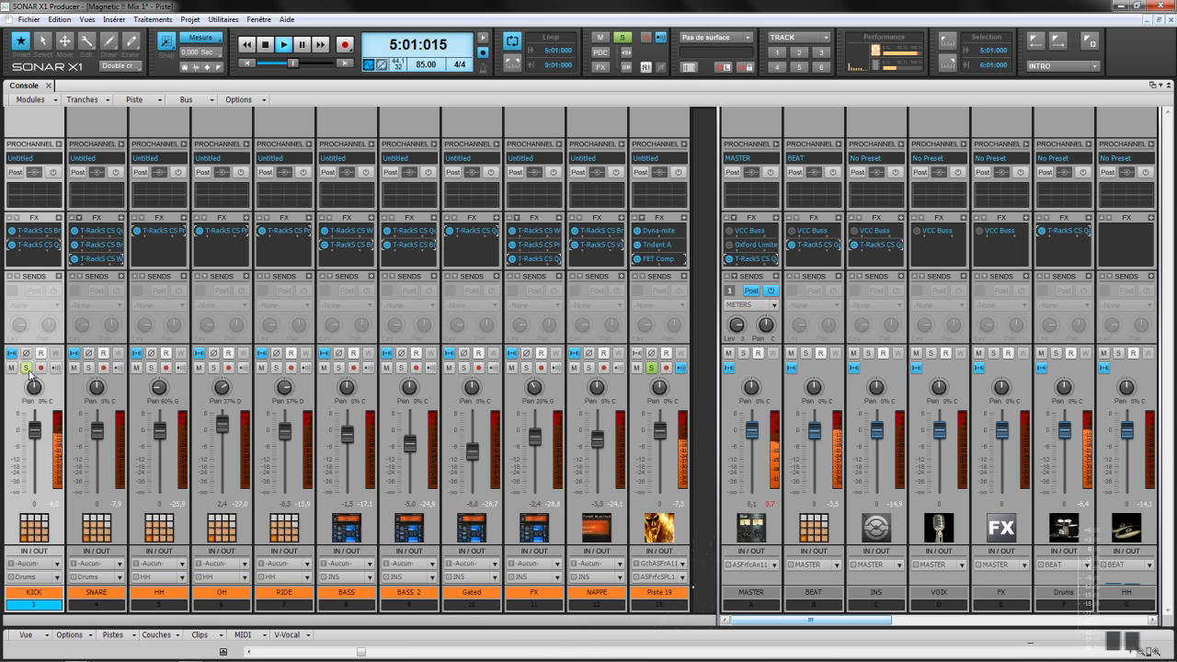
Step: A/B the KICK effects rack by bypassing it and re-enabling it
{"action": "right_click", "coordinate": [37, 261]}
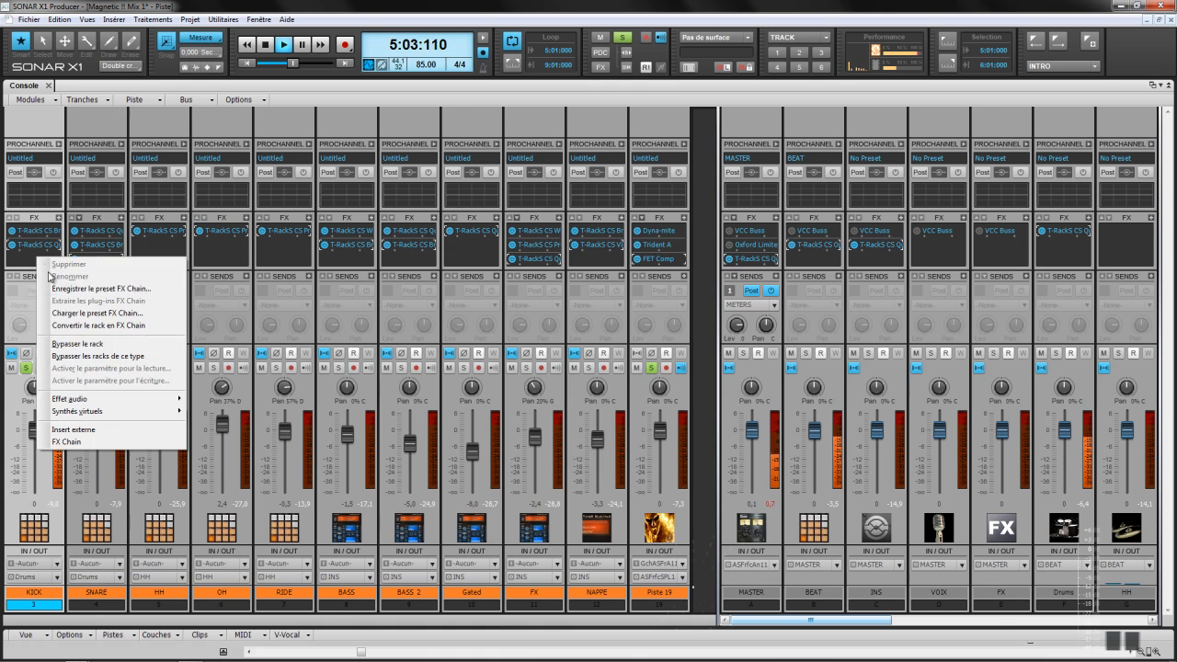
{"action": "left_click", "coordinate": [72, 339]}
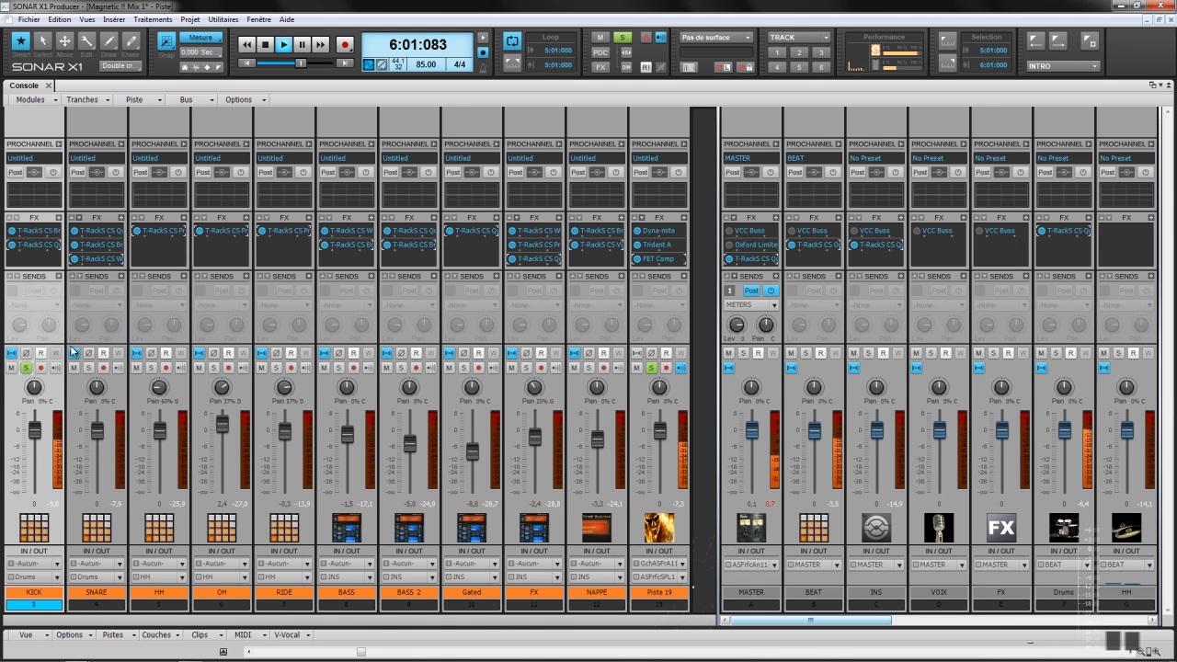
{"action": "right_click", "coordinate": [37, 262]}
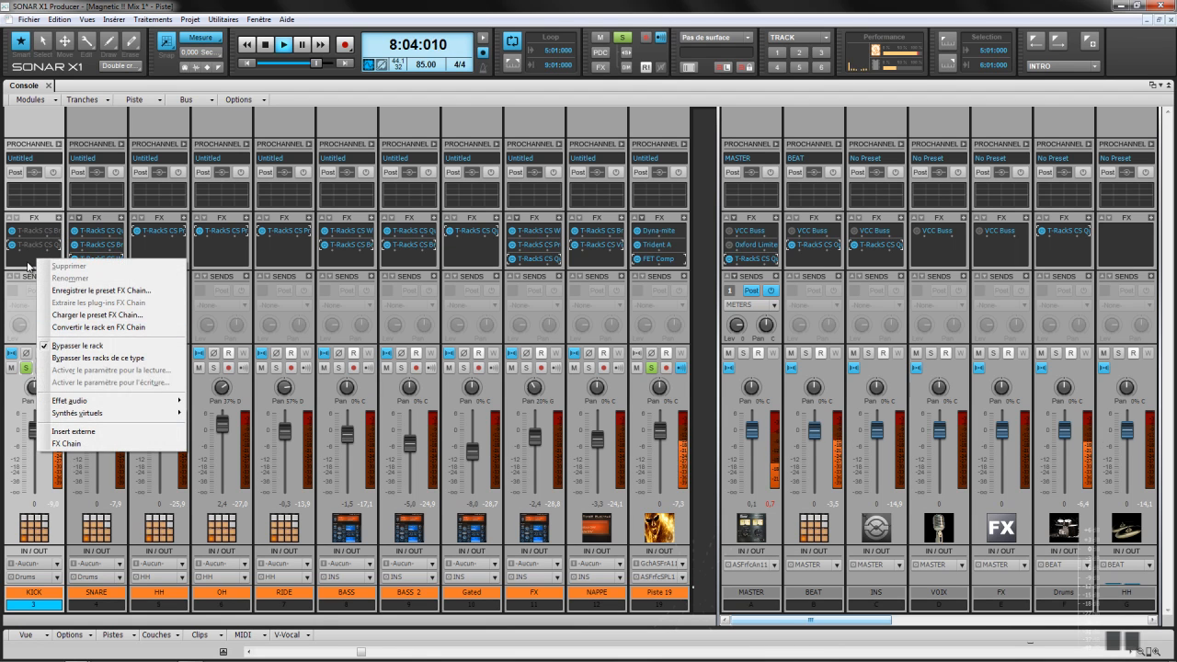
{"action": "left_click", "coordinate": [62, 347]}
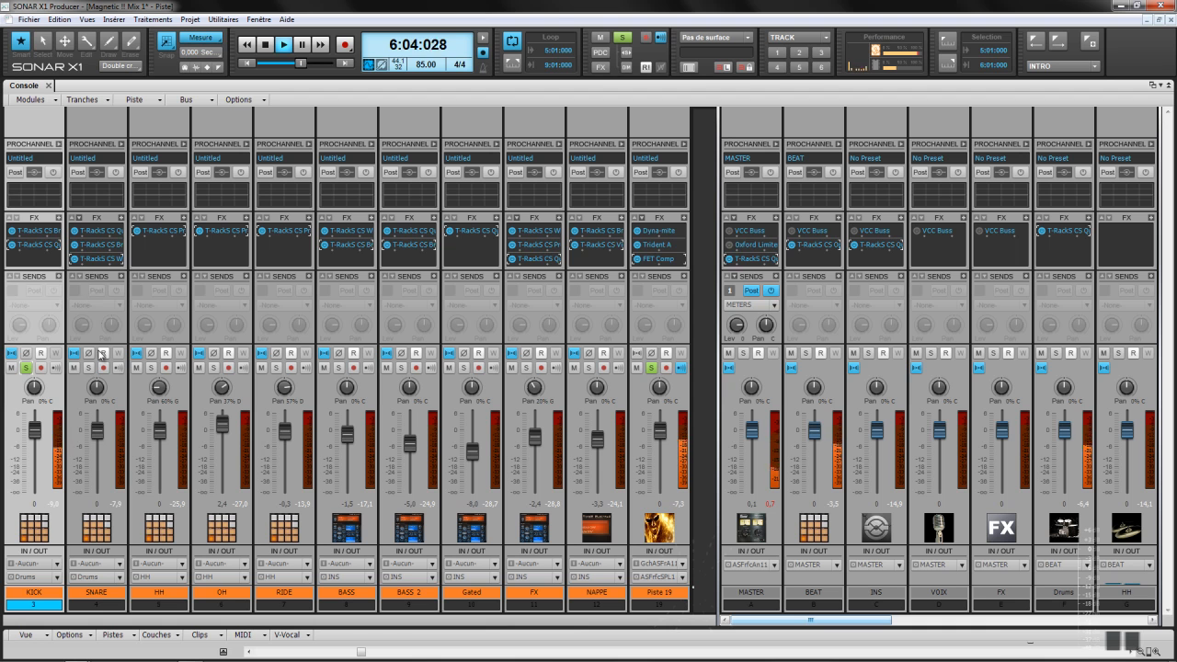
Step: Solo SNARE instead of KICK and A/B its effects rack, leaving it active
{"action": "left_click", "coordinate": [88, 368]}
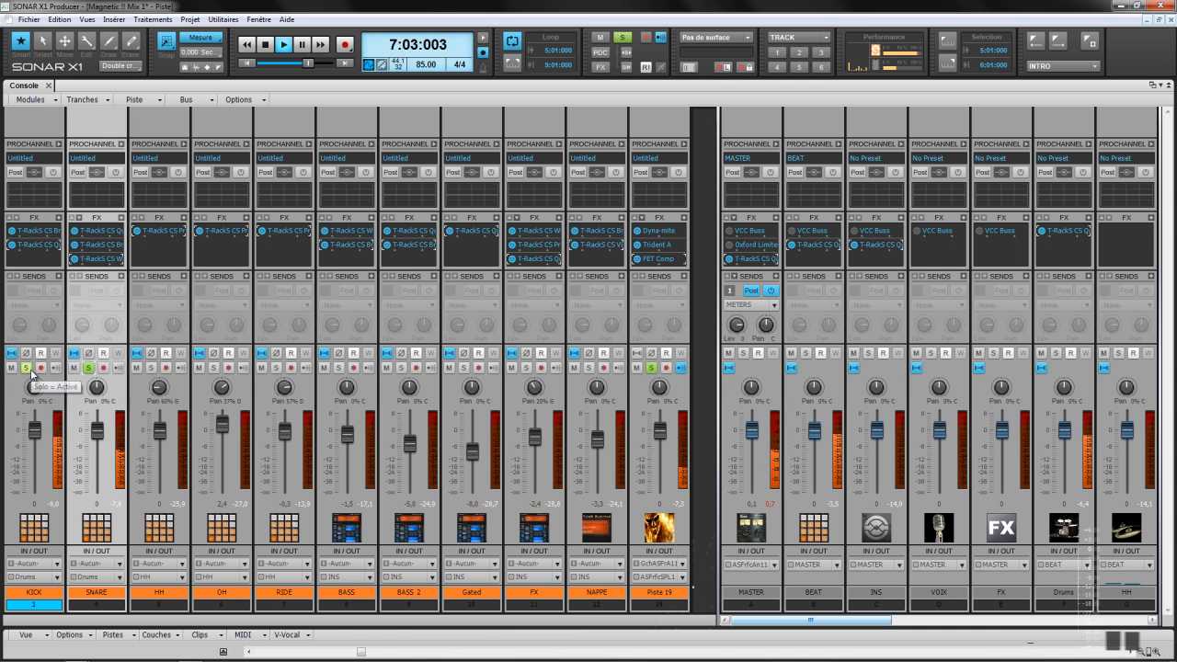
{"action": "left_click", "coordinate": [31, 370]}
{"action": "right_click", "coordinate": [108, 259]}
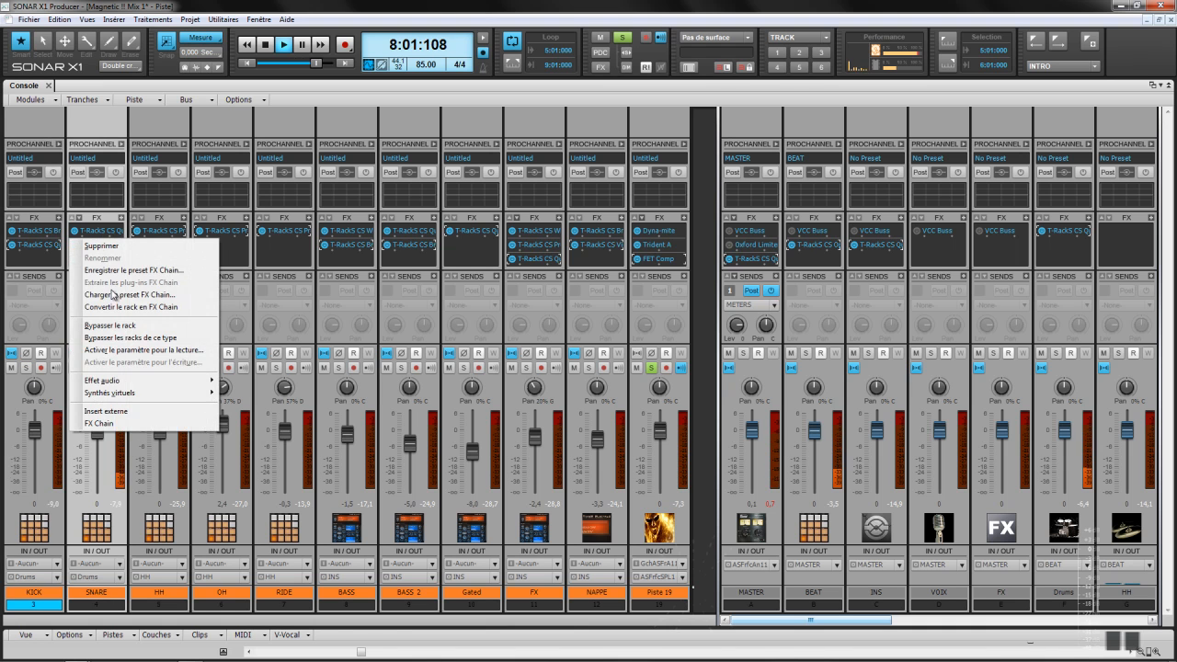
{"action": "left_click", "coordinate": [112, 325]}
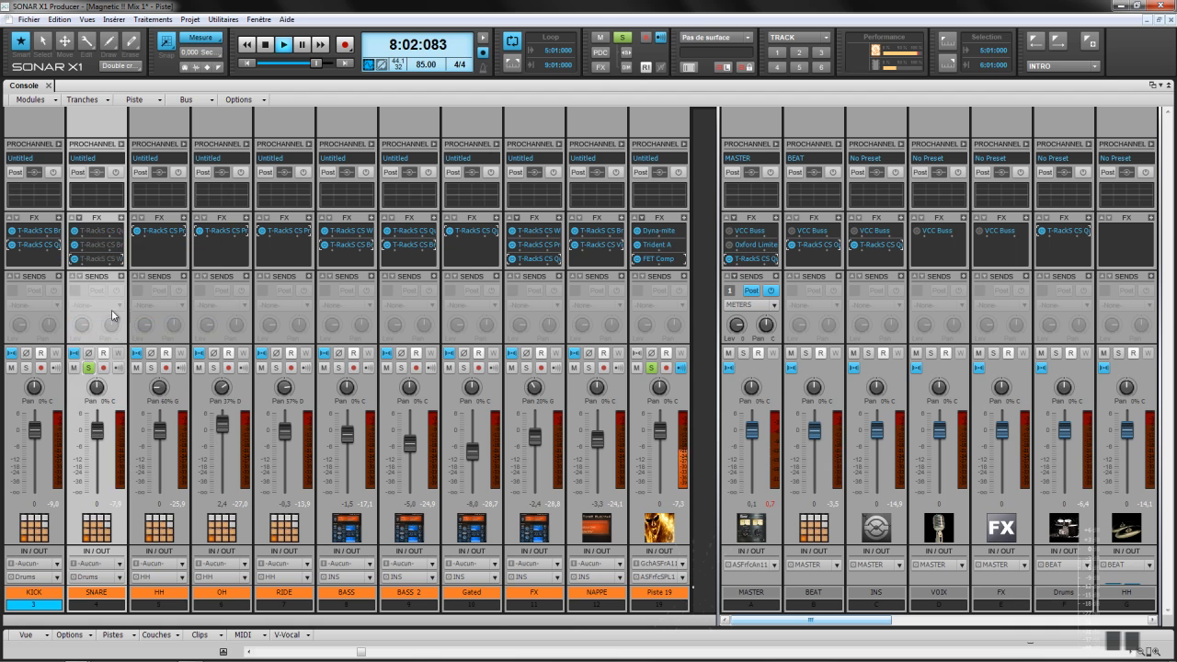
{"action": "right_click", "coordinate": [102, 248]}
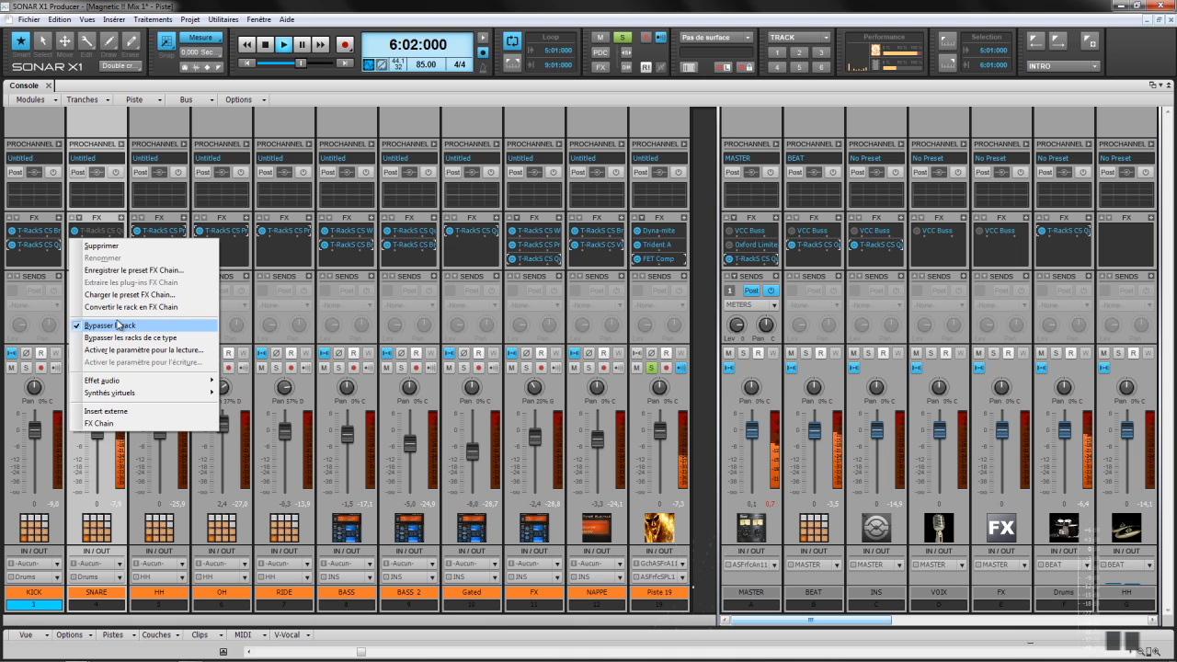
{"action": "left_click", "coordinate": [118, 324]}
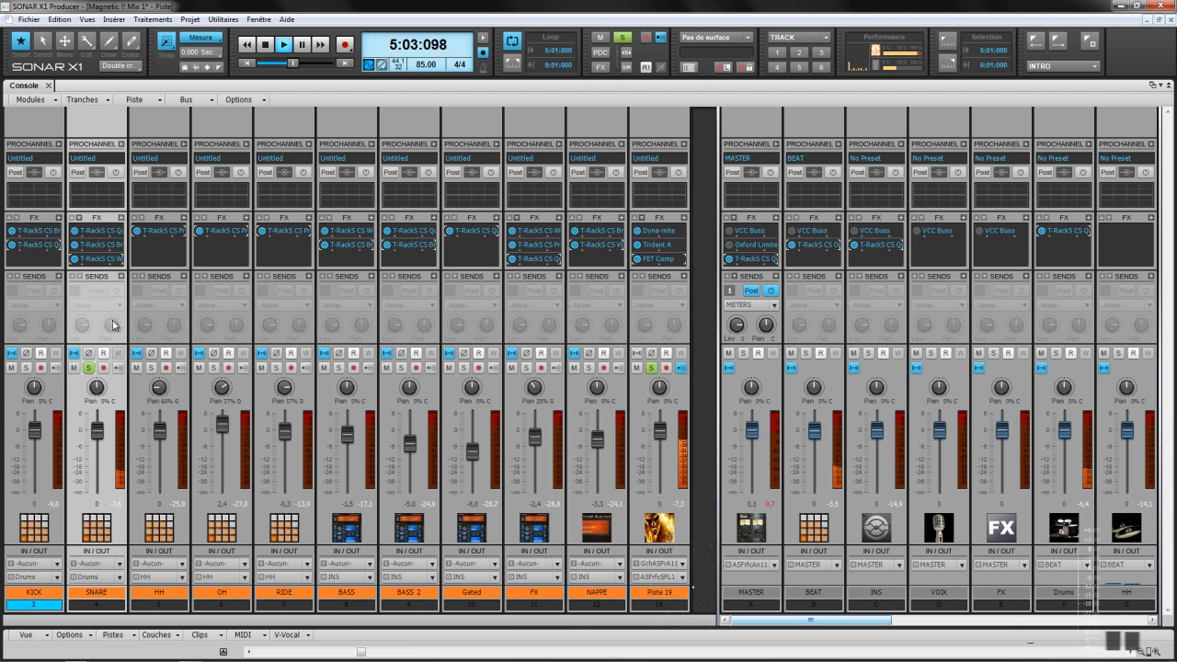
Step: Solo HH, OH and RIDE in place of SNARE
{"action": "left_click", "coordinate": [151, 367]}
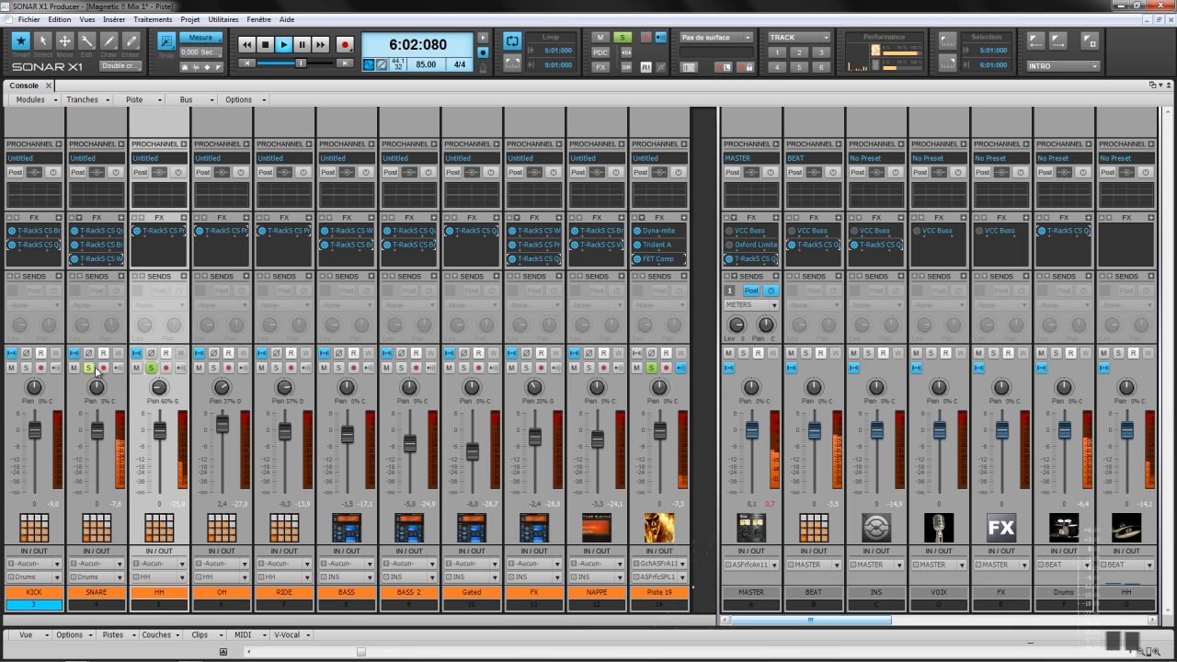
{"action": "left_click", "coordinate": [89, 368]}
{"action": "left_click", "coordinate": [213, 367]}
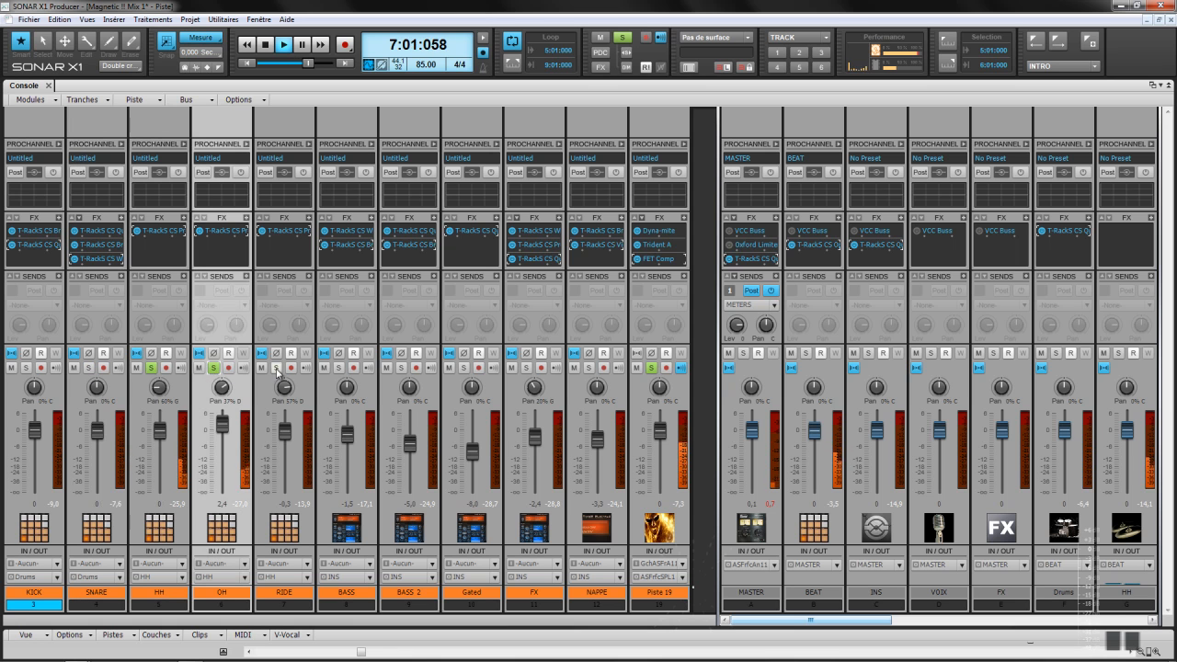
{"action": "left_click", "coordinate": [278, 369]}
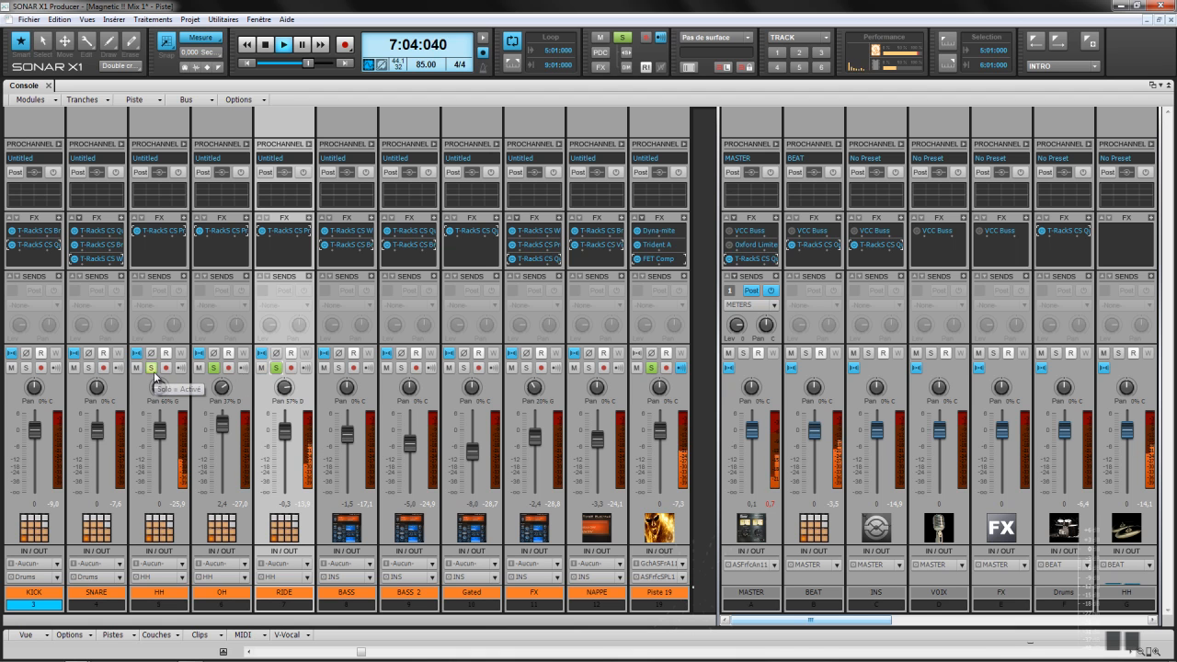
Step: Bypass the effects racks on HH, OH and RIDE
{"action": "right_click", "coordinate": [166, 244]}
{"action": "left_click", "coordinate": [198, 329]}
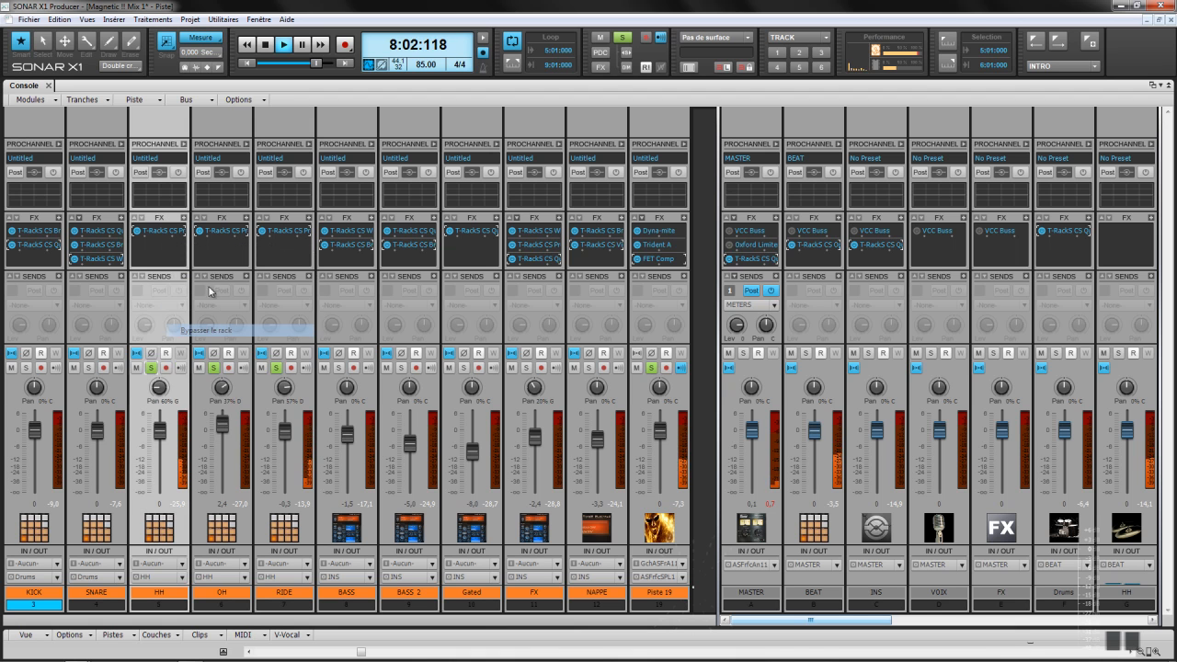
{"action": "right_click", "coordinate": [221, 251]}
{"action": "left_click", "coordinate": [276, 341]}
{"action": "right_click", "coordinate": [281, 254]}
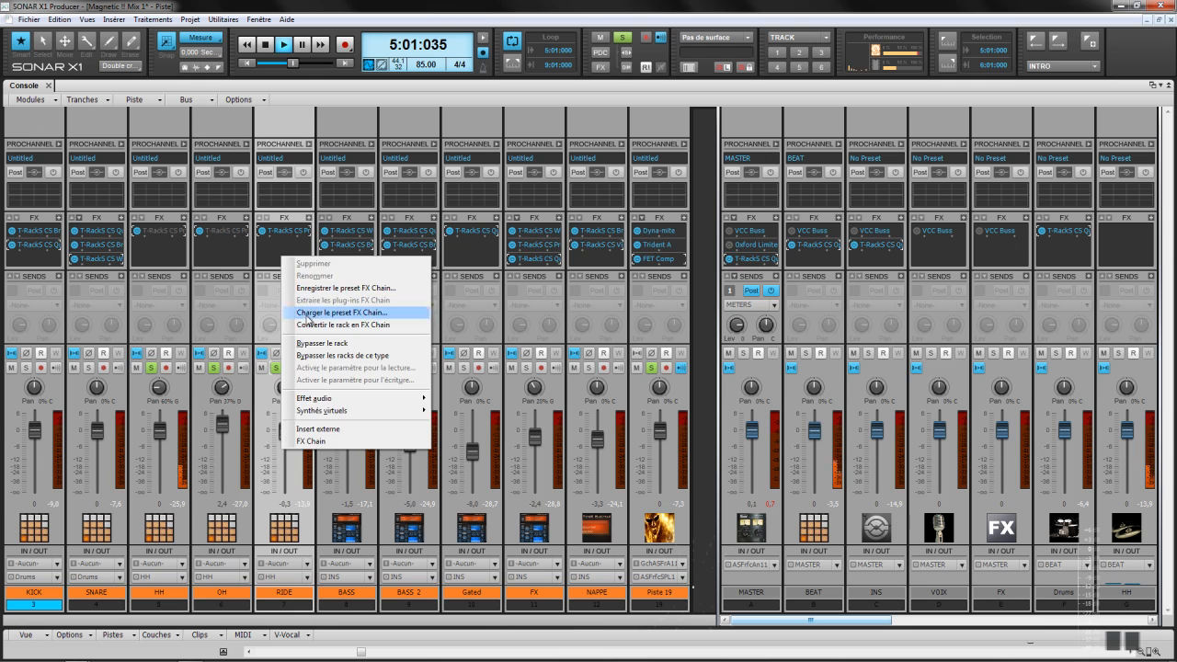
{"action": "left_click", "coordinate": [317, 343]}
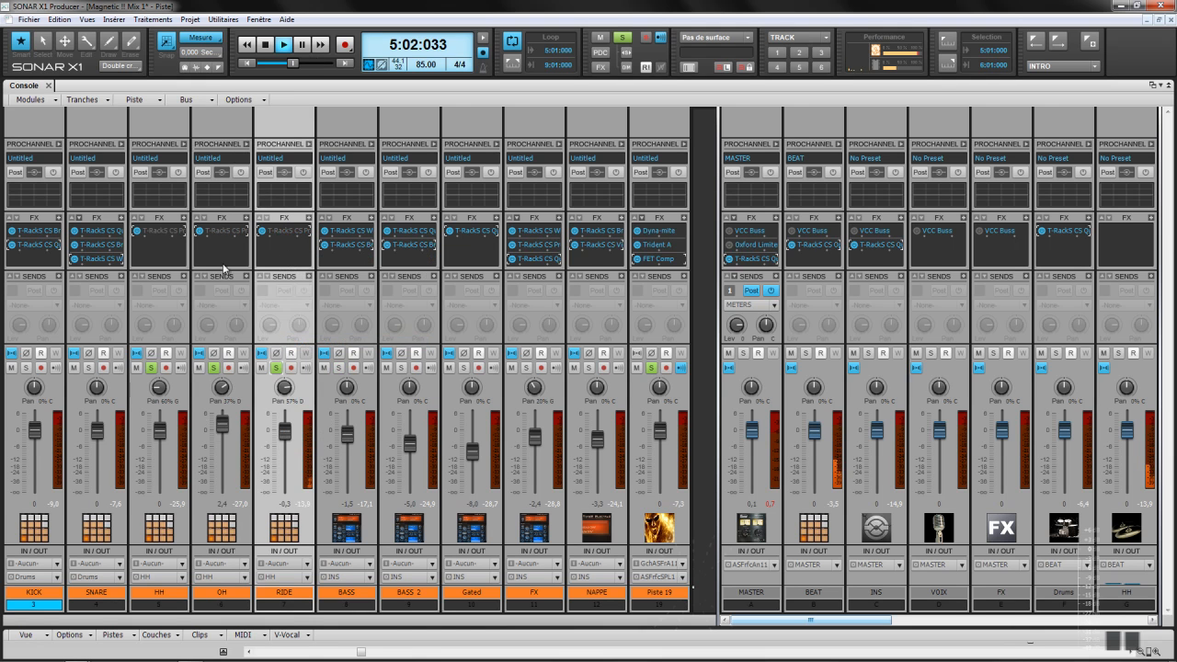
Step: Re-enable the HH, OH and RIDE effects racks
{"action": "right_click", "coordinate": [174, 251]}
{"action": "left_click", "coordinate": [215, 337]}
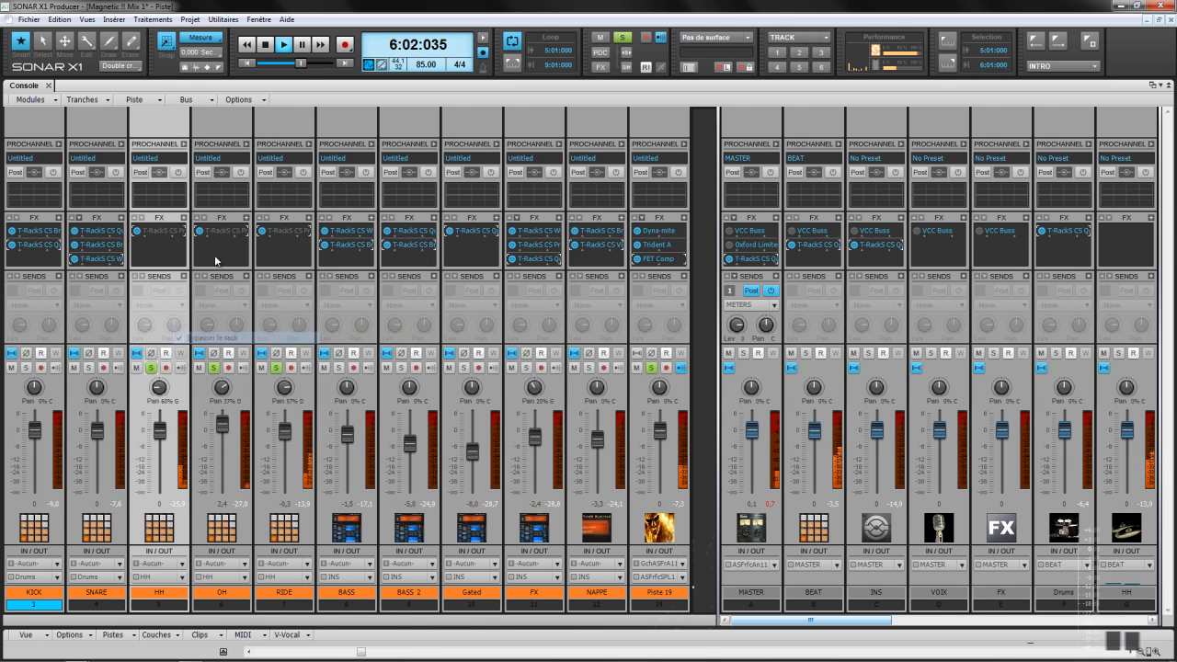
{"action": "right_click", "coordinate": [214, 250]}
{"action": "left_click", "coordinate": [244, 339]}
{"action": "right_click", "coordinate": [279, 251]}
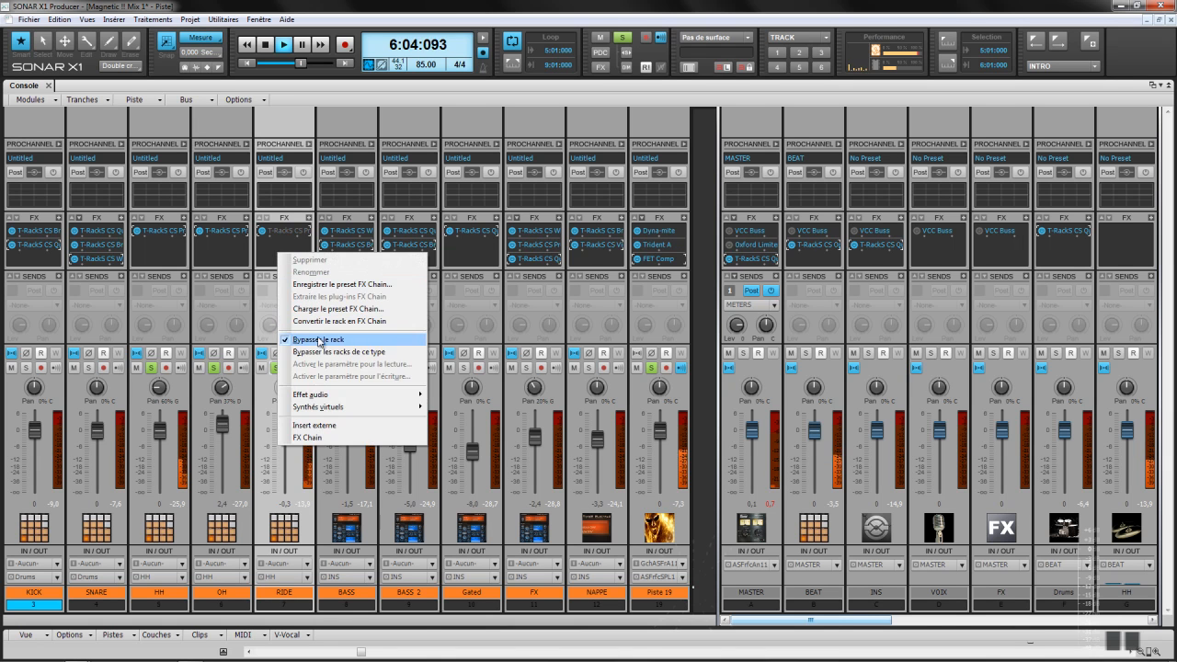
{"action": "left_click", "coordinate": [319, 339]}
Step: Solo BASS alone with Piste 19 and A/B its effects rack
{"action": "left_click", "coordinate": [339, 369]}
{"action": "left_click", "coordinate": [276, 368]}
{"action": "left_click", "coordinate": [214, 368]}
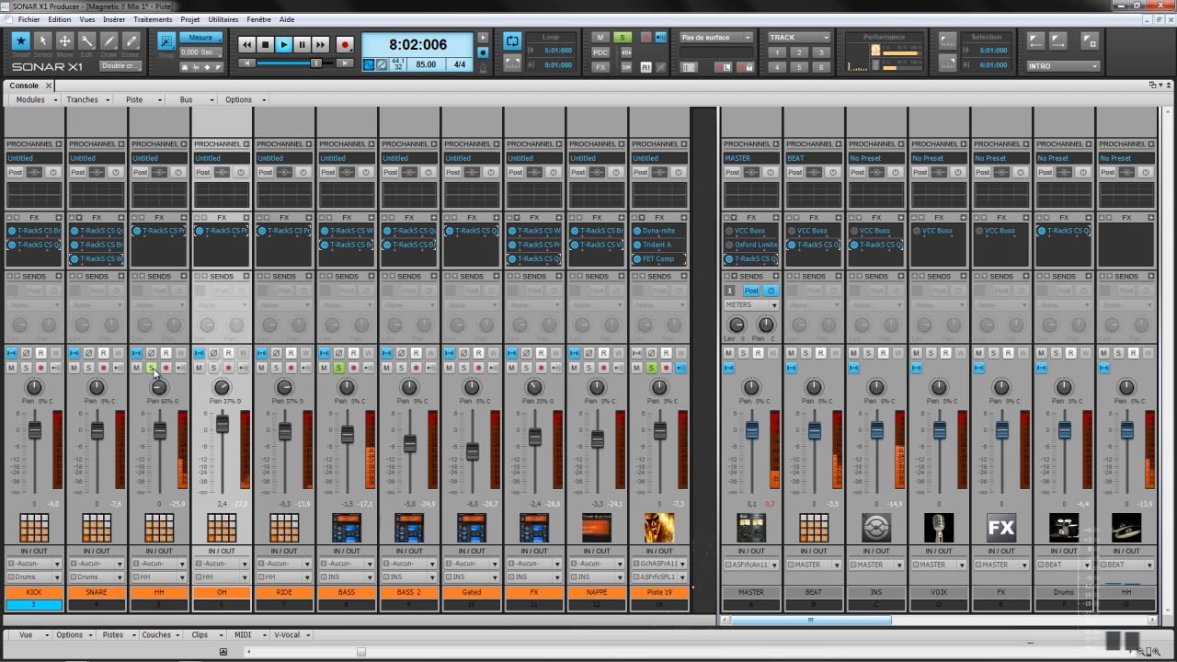
{"action": "left_click", "coordinate": [152, 368]}
{"action": "right_click", "coordinate": [342, 261]}
{"action": "left_click", "coordinate": [361, 344]}
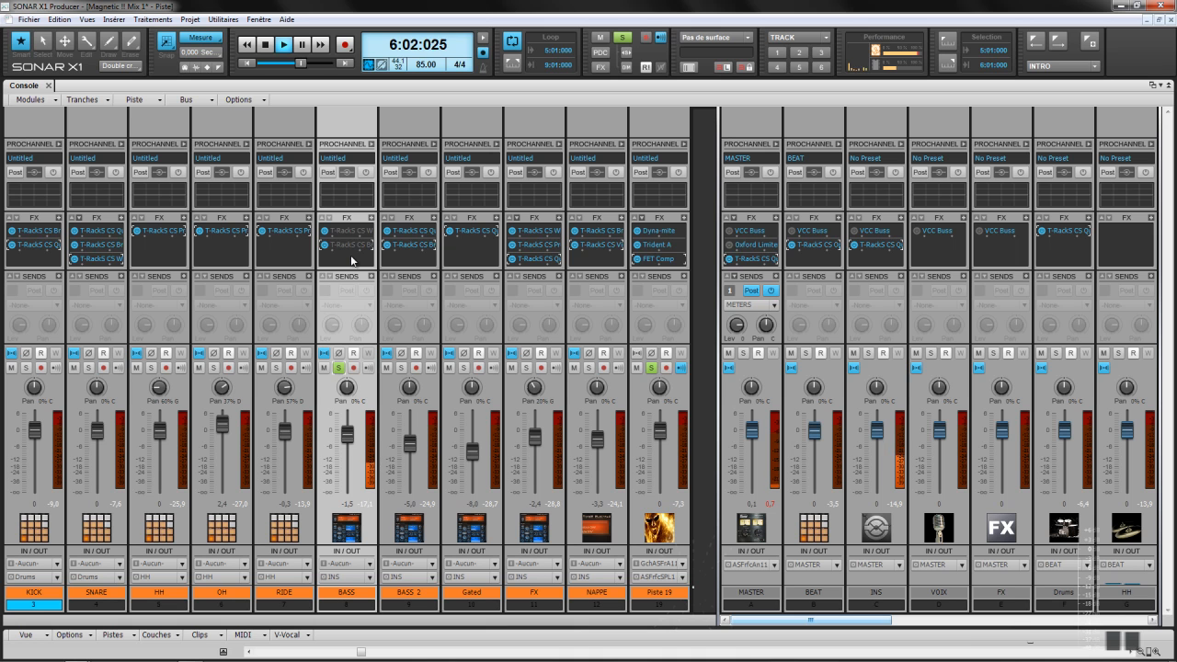
{"action": "right_click", "coordinate": [351, 261]}
{"action": "left_click", "coordinate": [368, 345]}
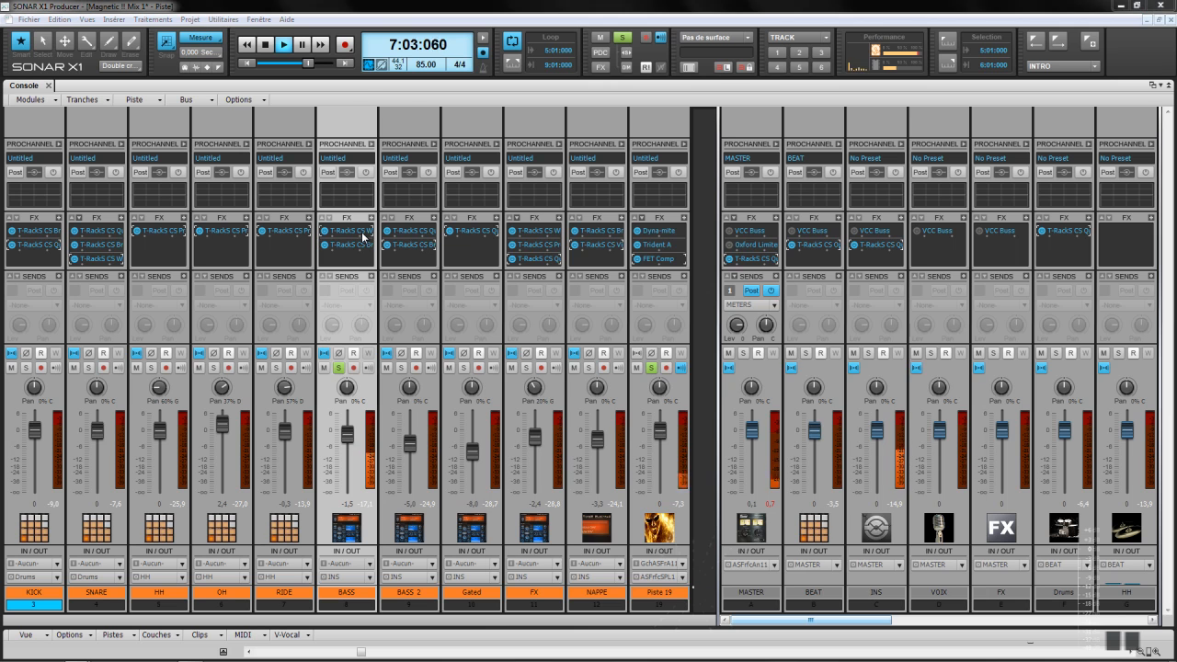
Step: Check the BASS White 2A plug-in, then solo BASS 2 in place of BASS
{"action": "double_click", "coordinate": [363, 233]}
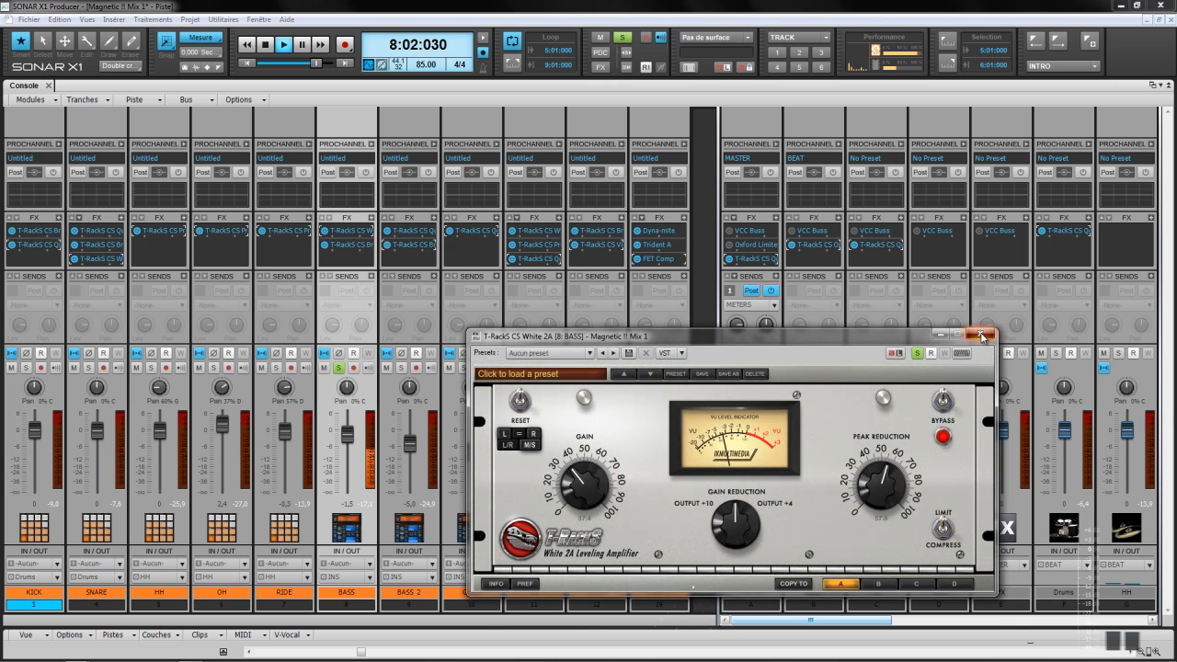
{"action": "left_click", "coordinate": [982, 337]}
{"action": "left_click", "coordinate": [402, 368]}
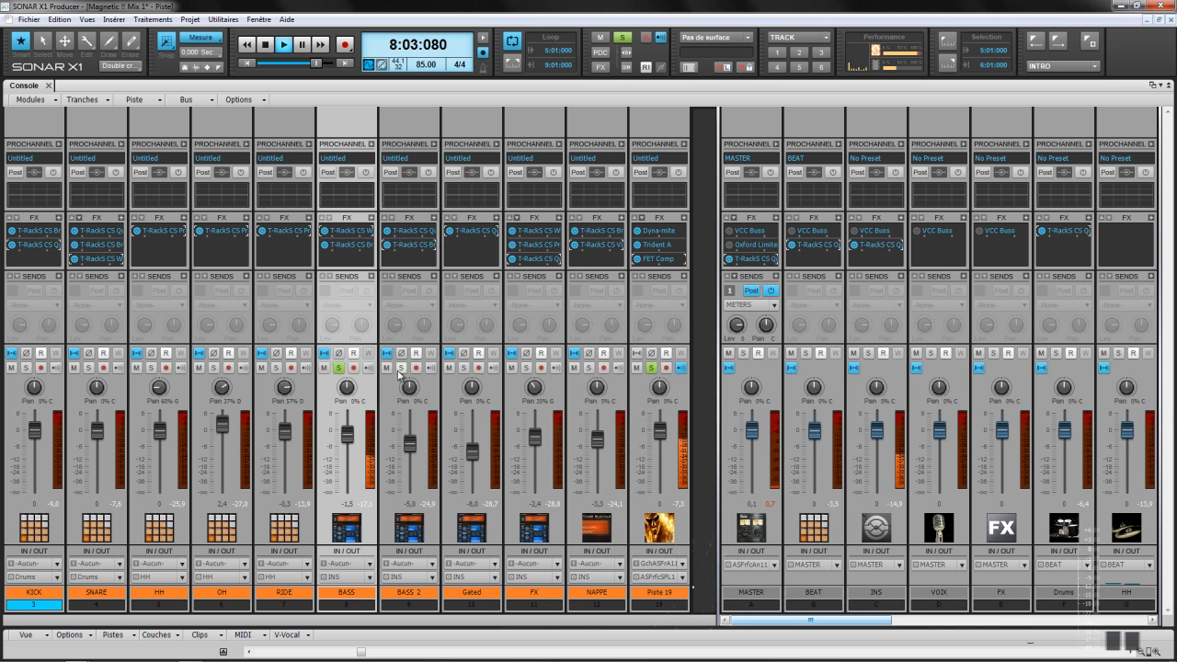
{"action": "left_click", "coordinate": [340, 369]}
{"action": "left_click", "coordinate": [404, 256]}
Step: A/B the BASS 2 effects rack by bypassing and re-enabling it
{"action": "right_click", "coordinate": [405, 259]}
{"action": "left_click", "coordinate": [440, 344]}
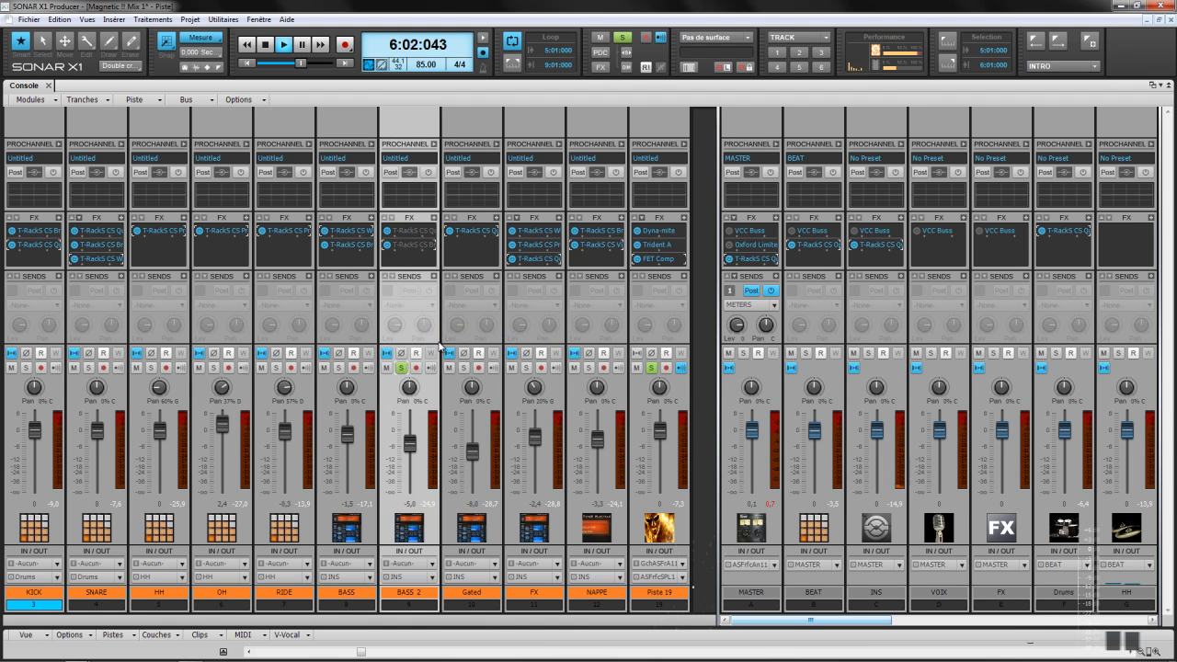
{"action": "right_click", "coordinate": [409, 265]}
{"action": "left_click", "coordinate": [435, 352]}
Step: Re-solo BASS, A/B the BASS and BASS 2 racks together, then solo Gated
{"action": "left_click", "coordinate": [340, 368]}
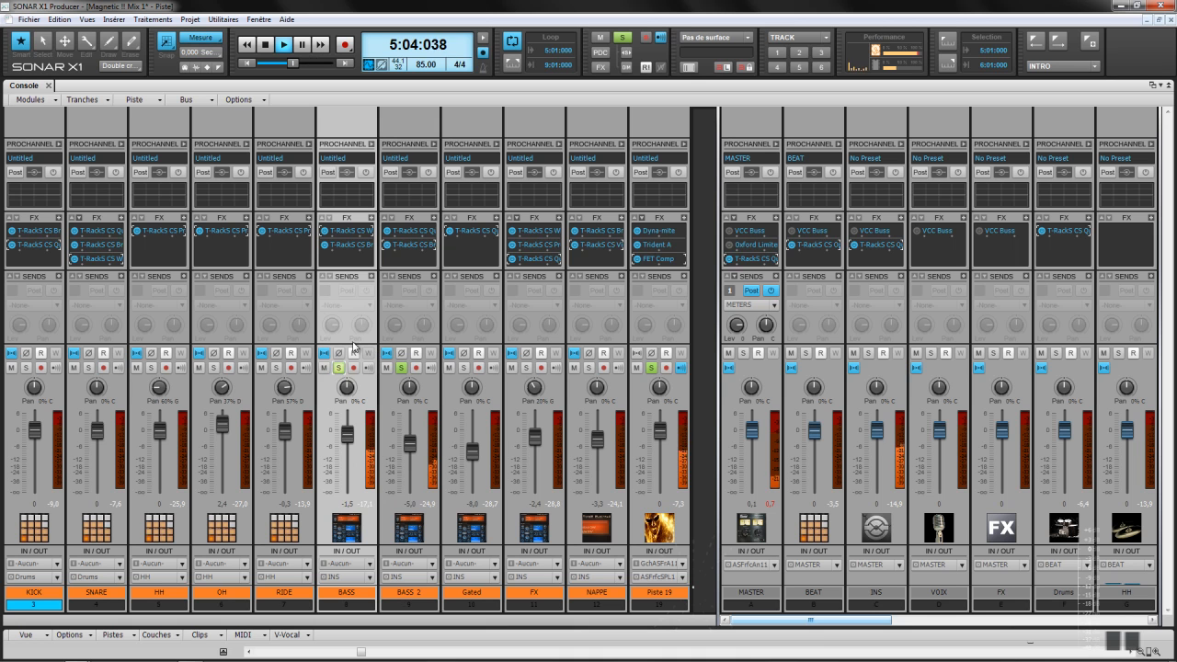
{"action": "right_click", "coordinate": [357, 260]}
{"action": "left_click", "coordinate": [398, 342]}
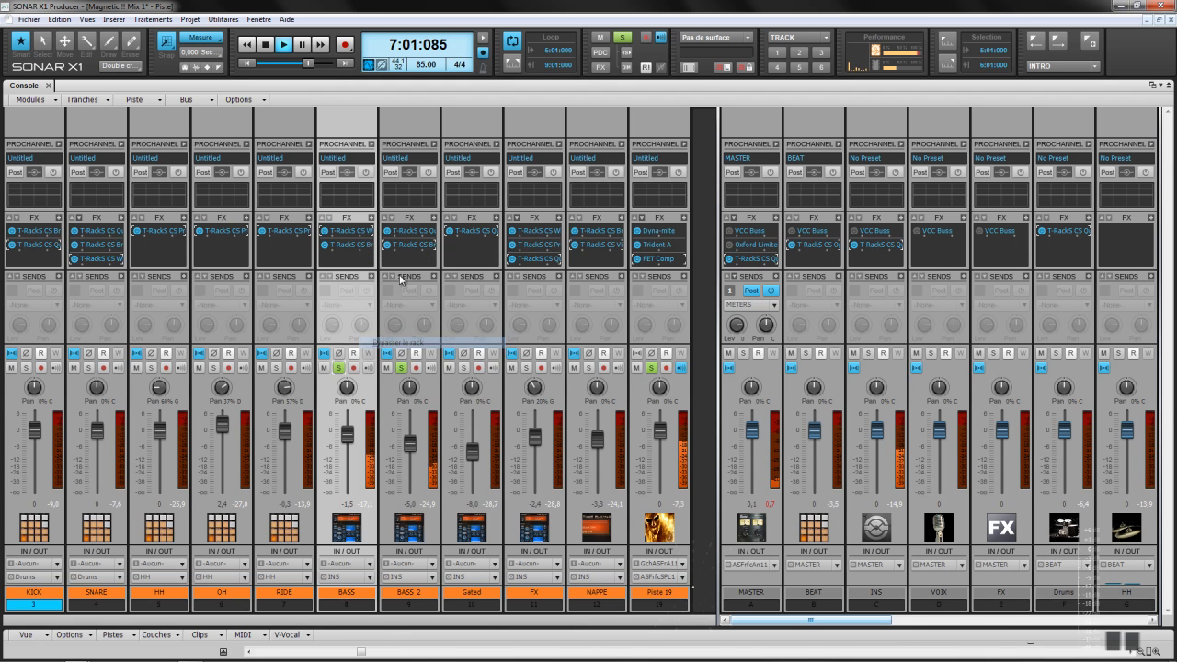
{"action": "right_click", "coordinate": [401, 258]}
{"action": "left_click", "coordinate": [423, 344]}
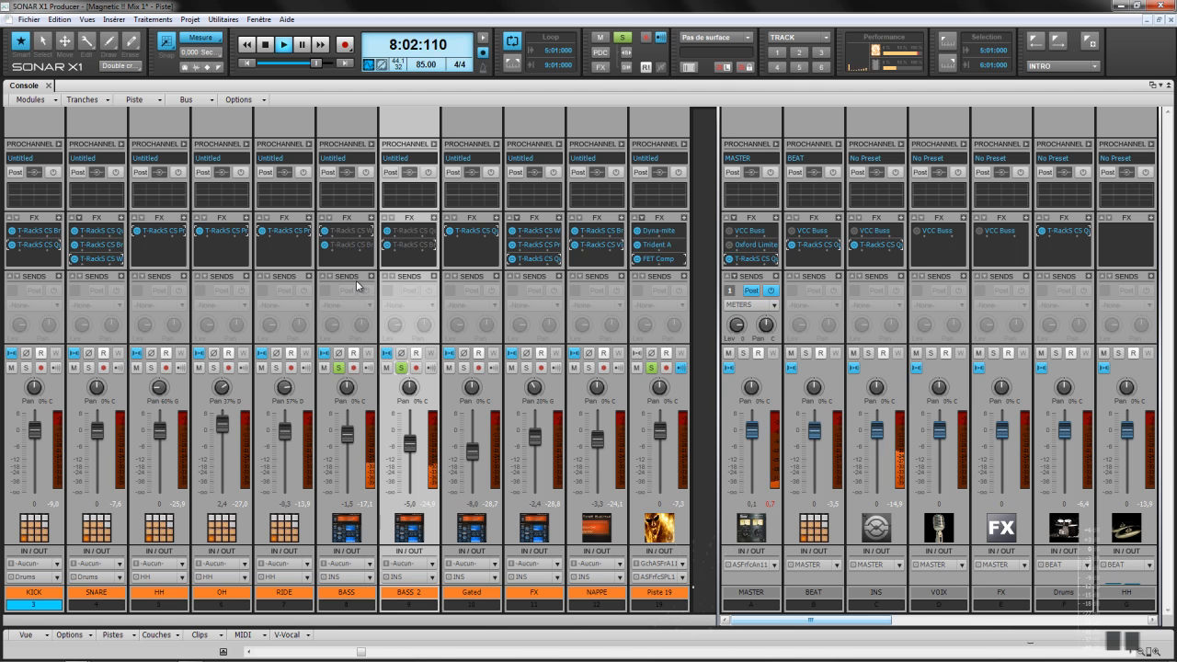
{"action": "right_click", "coordinate": [351, 267]}
{"action": "left_click", "coordinate": [386, 343]}
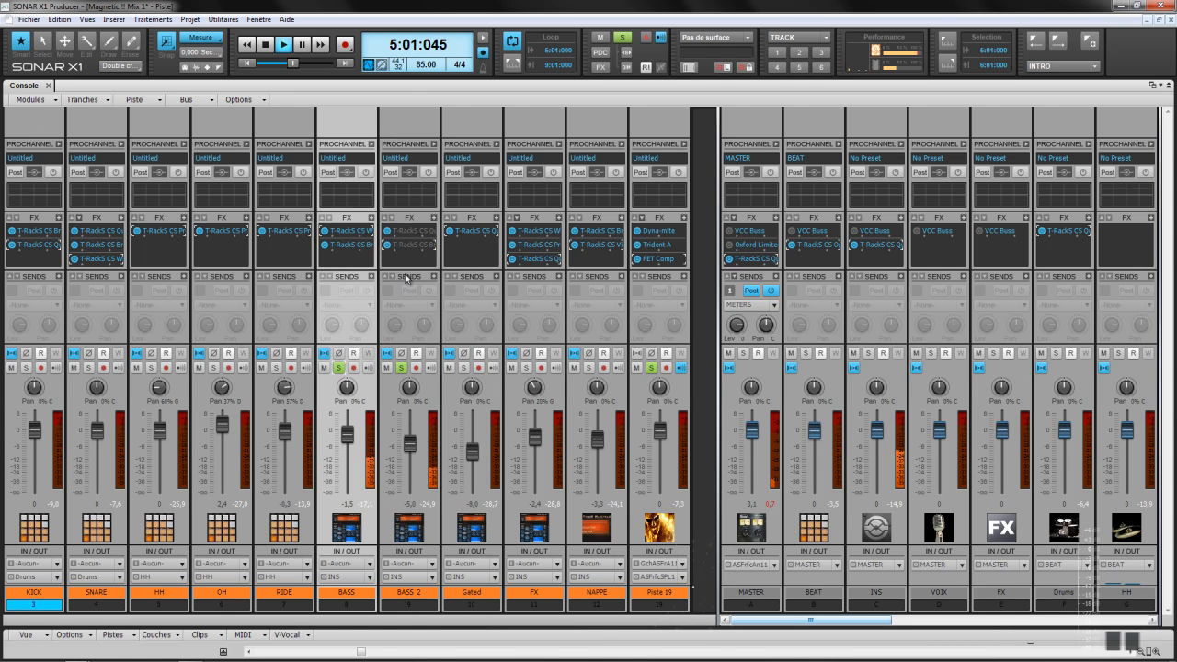
{"action": "right_click", "coordinate": [411, 267]}
{"action": "left_click", "coordinate": [425, 350]}
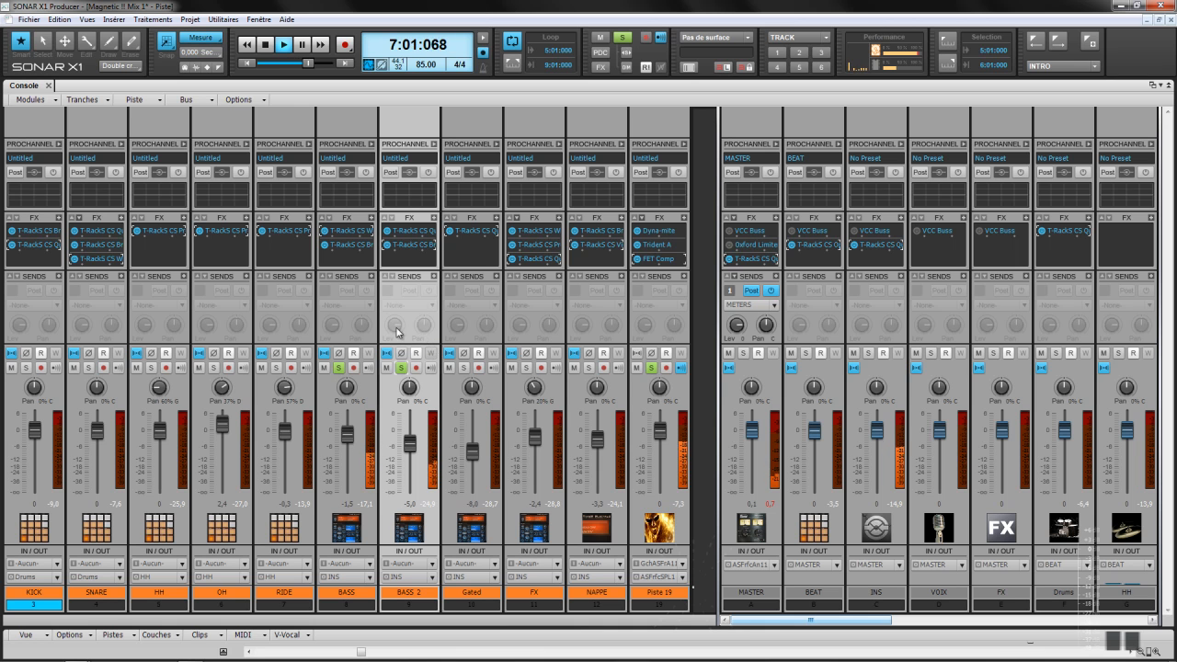
{"action": "left_click", "coordinate": [463, 368]}
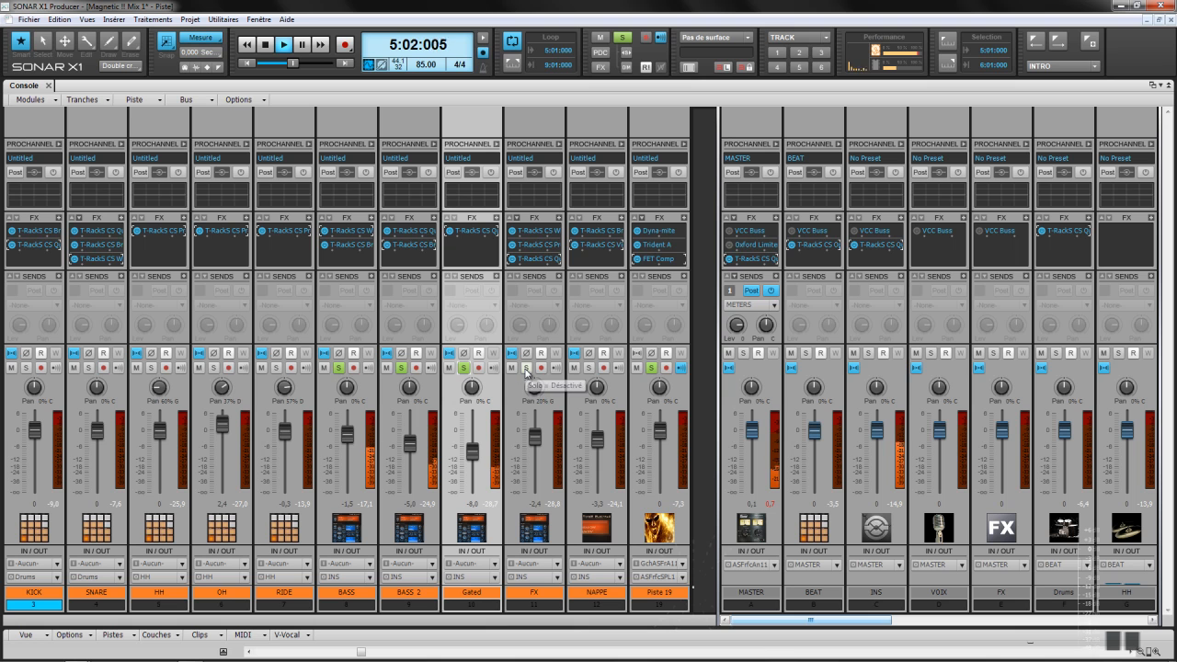
{"action": "double_click", "coordinate": [477, 233]}
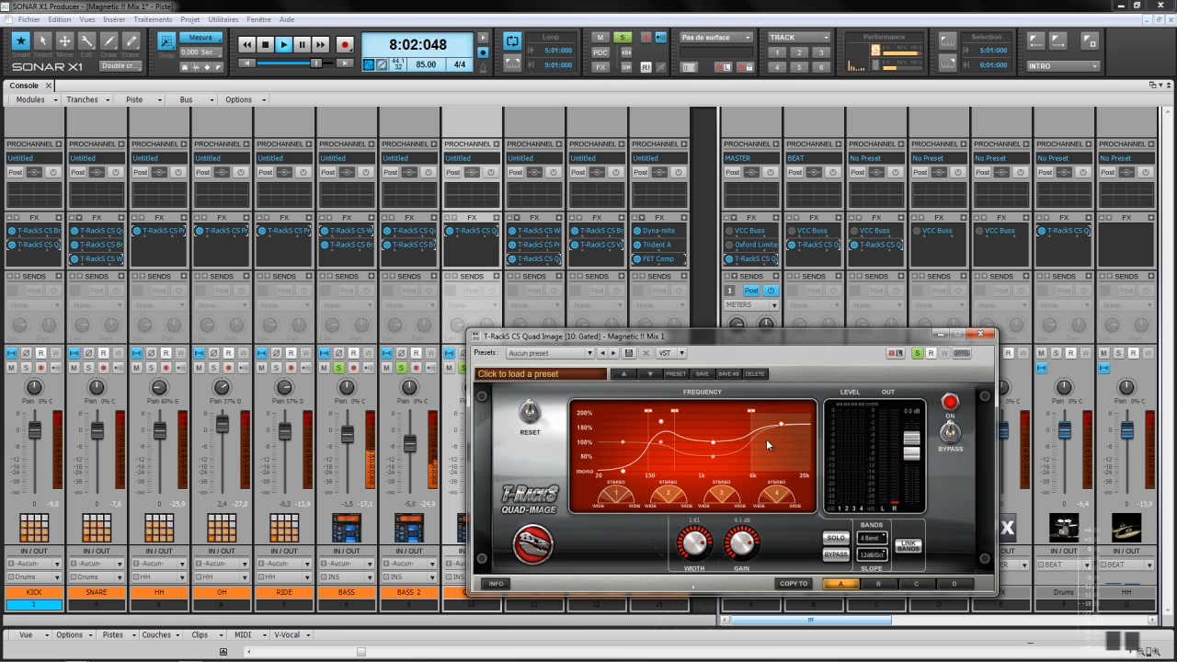
{"action": "left_click", "coordinate": [981, 333]}
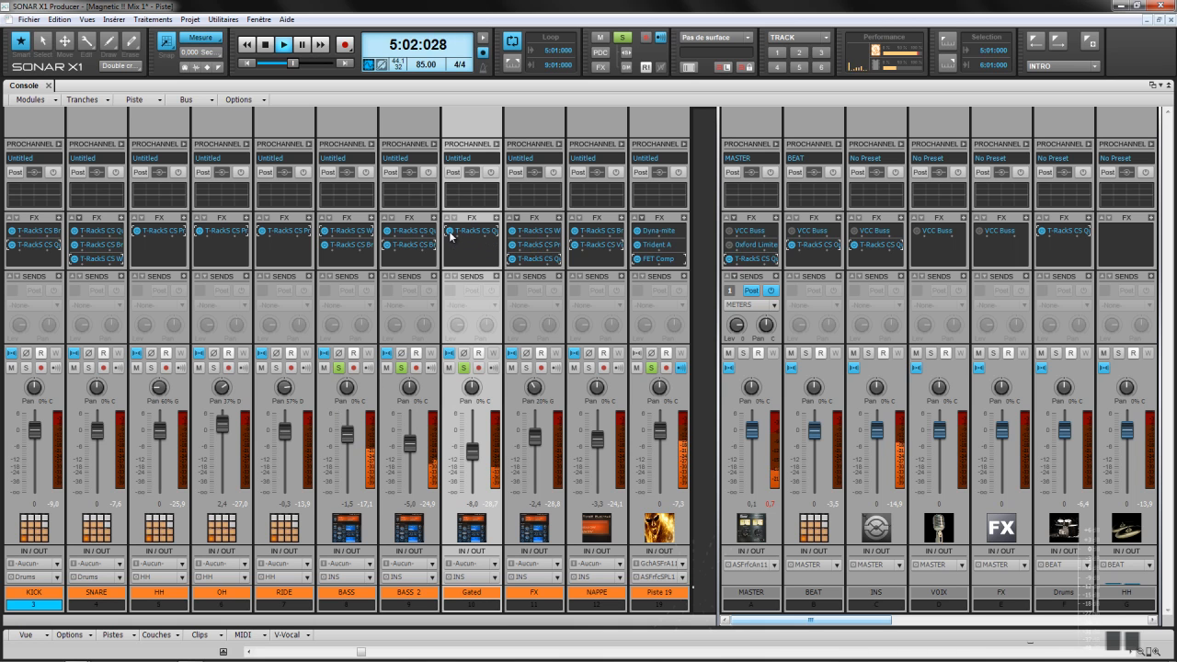
Step: Solo FX and NAPPE, clear all solos, toggle global FX bypass, and solo Piste 19
{"action": "left_click", "coordinate": [527, 368]}
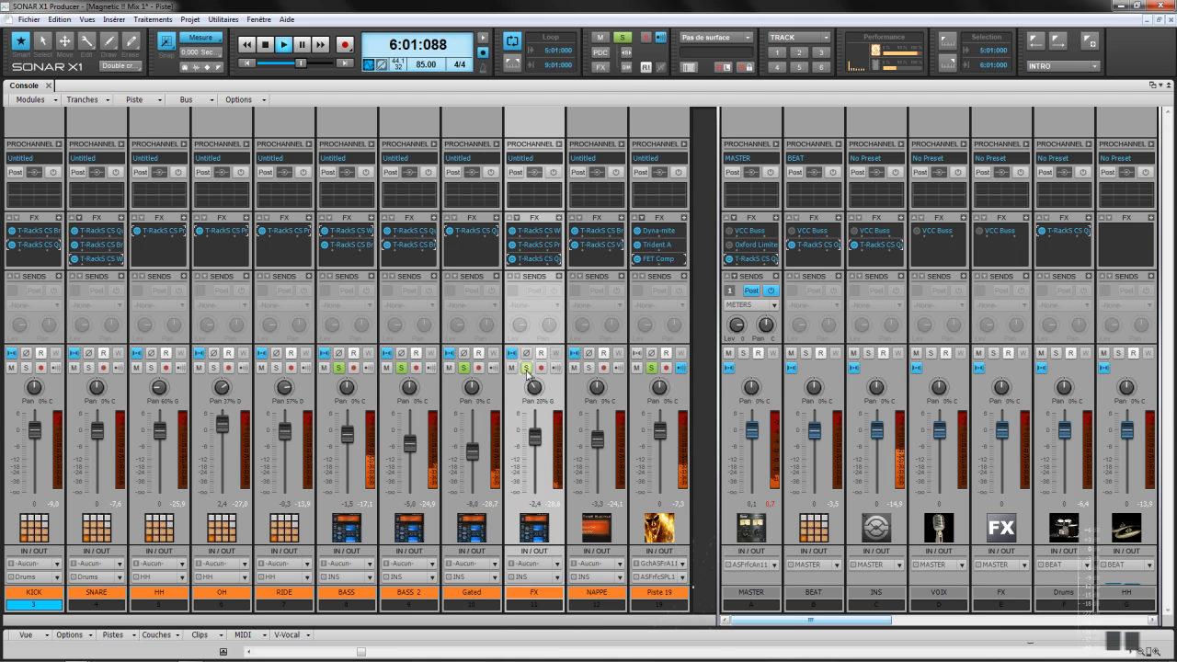
{"action": "left_click", "coordinate": [589, 369]}
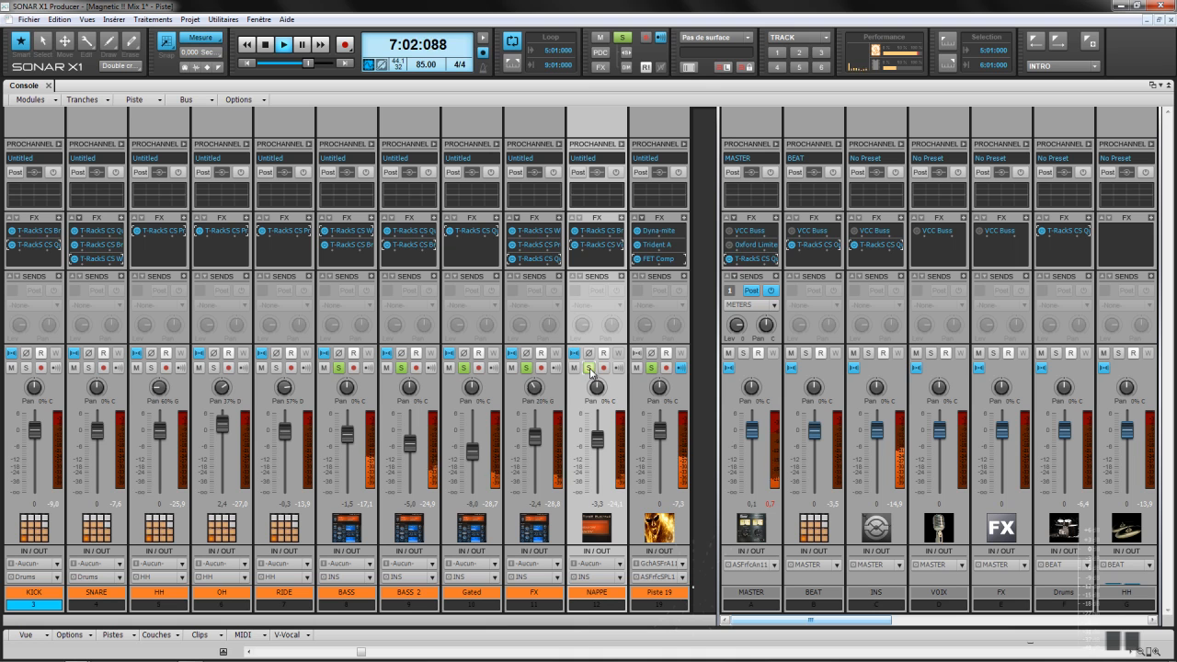
{"action": "left_click", "coordinate": [621, 37]}
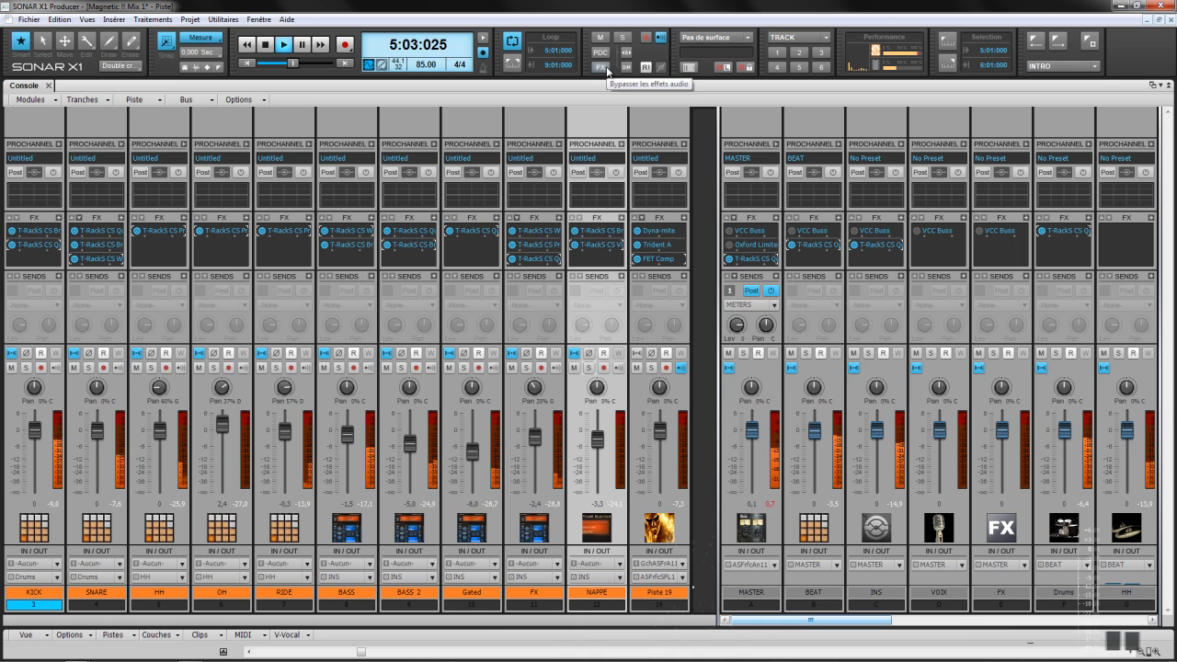
{"action": "left_click", "coordinate": [602, 69]}
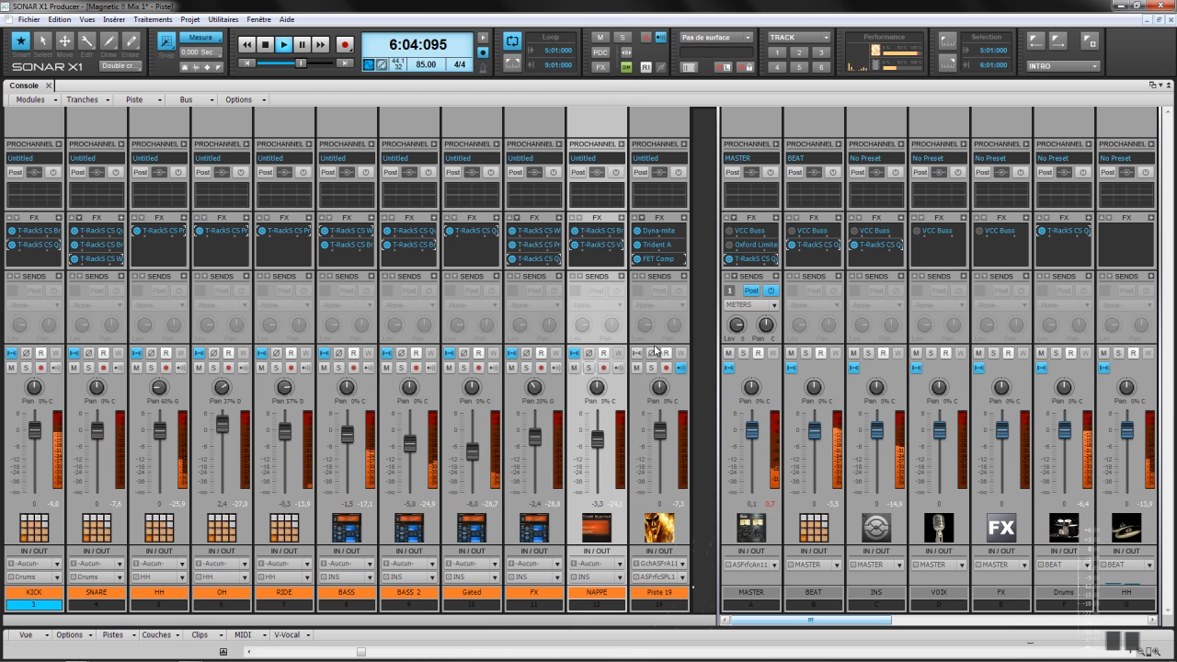
{"action": "left_click", "coordinate": [652, 367]}
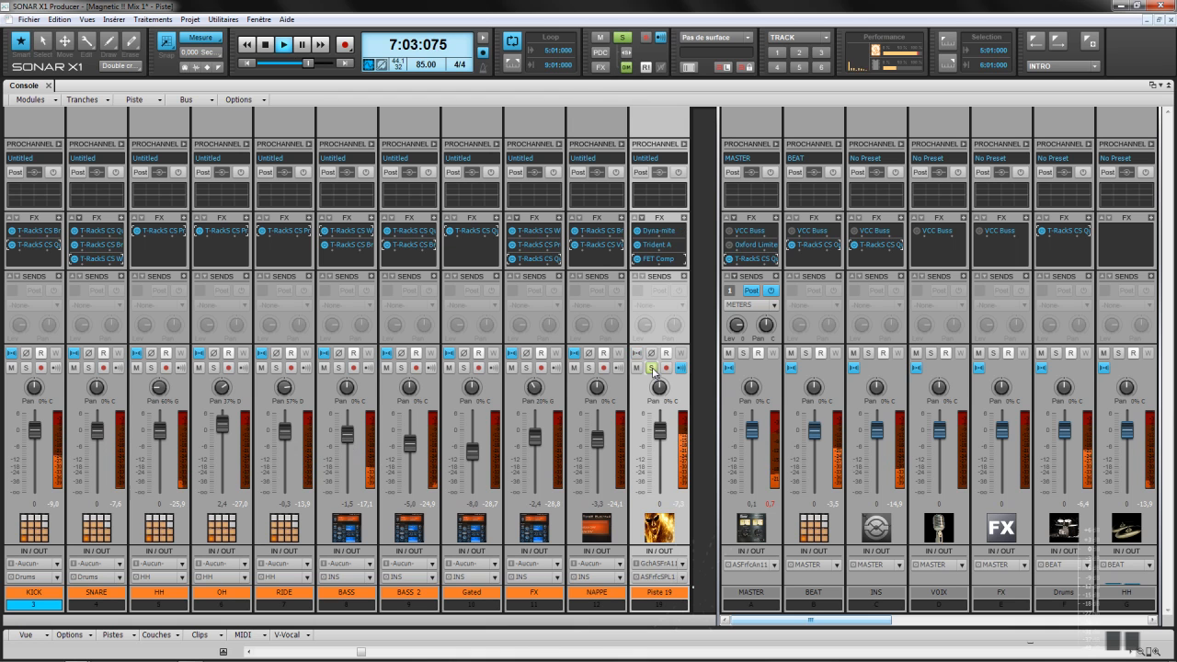